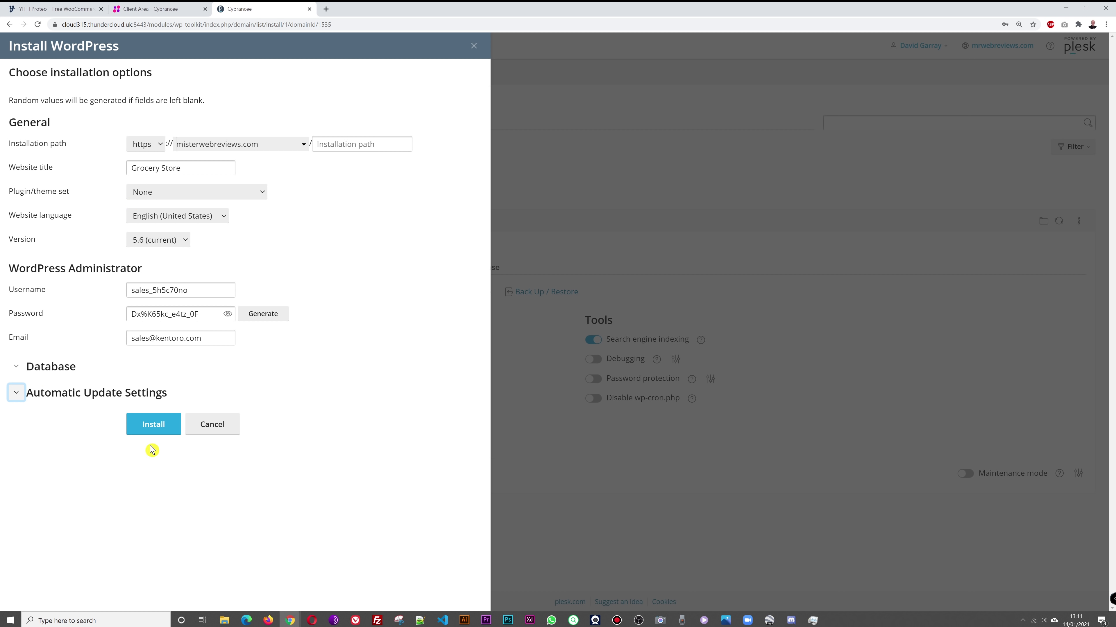
Step: Install WordPress for the Grocery Store site, dismissing the save-password popup and installed notice
click(159, 428)
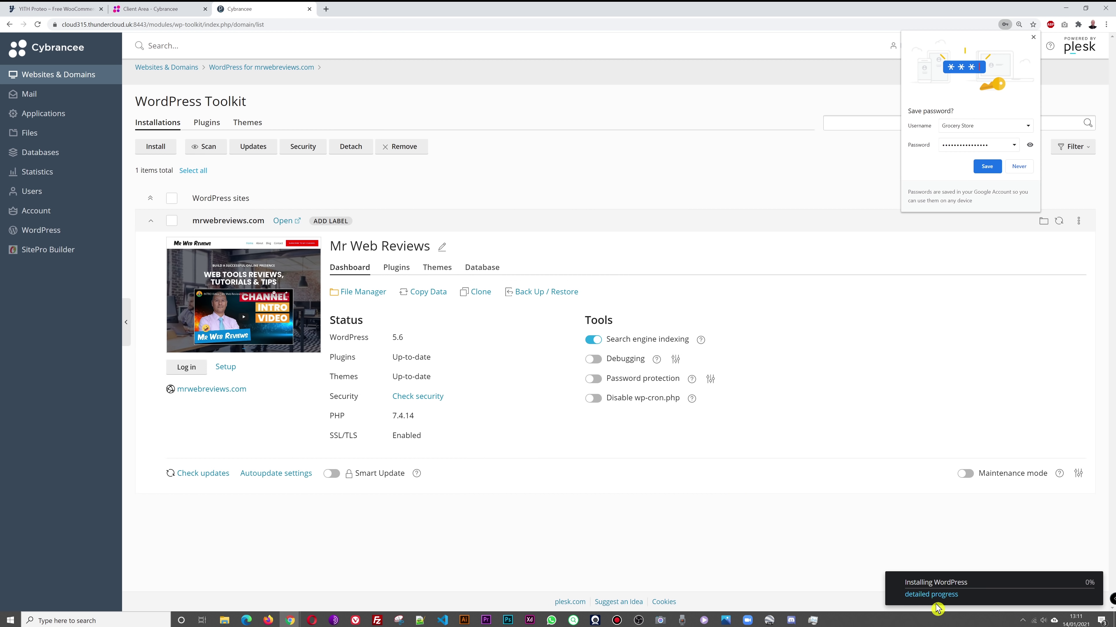
click(1033, 37)
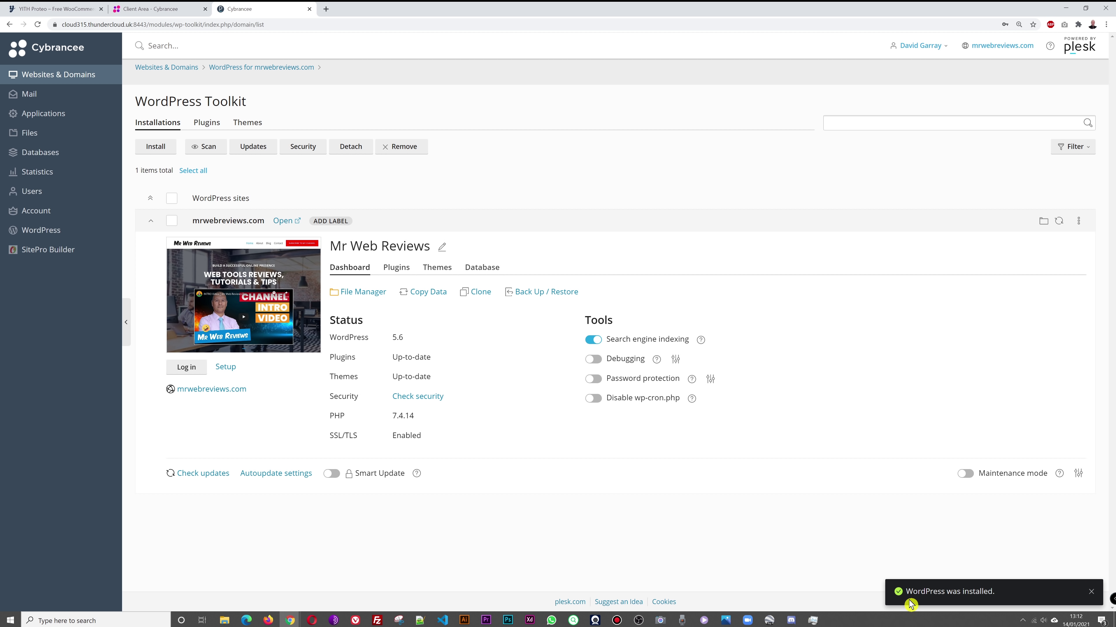
click(1091, 592)
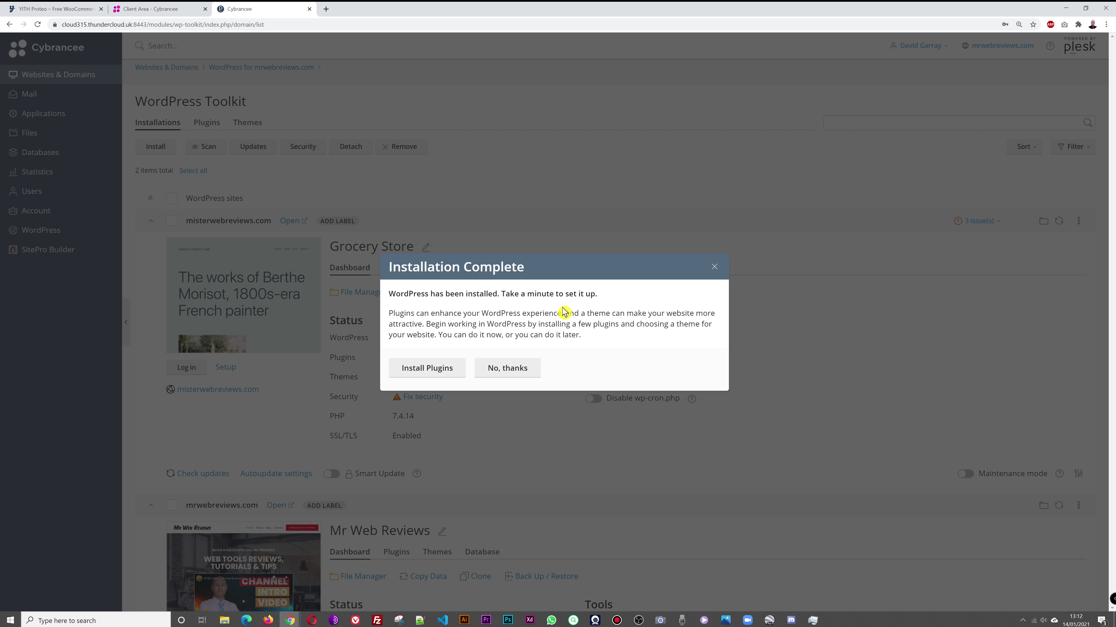
Step: Search for 'woocommerce' and install the WooCommerce plugin on the Grocery Store site
click(437, 369)
click(438, 110)
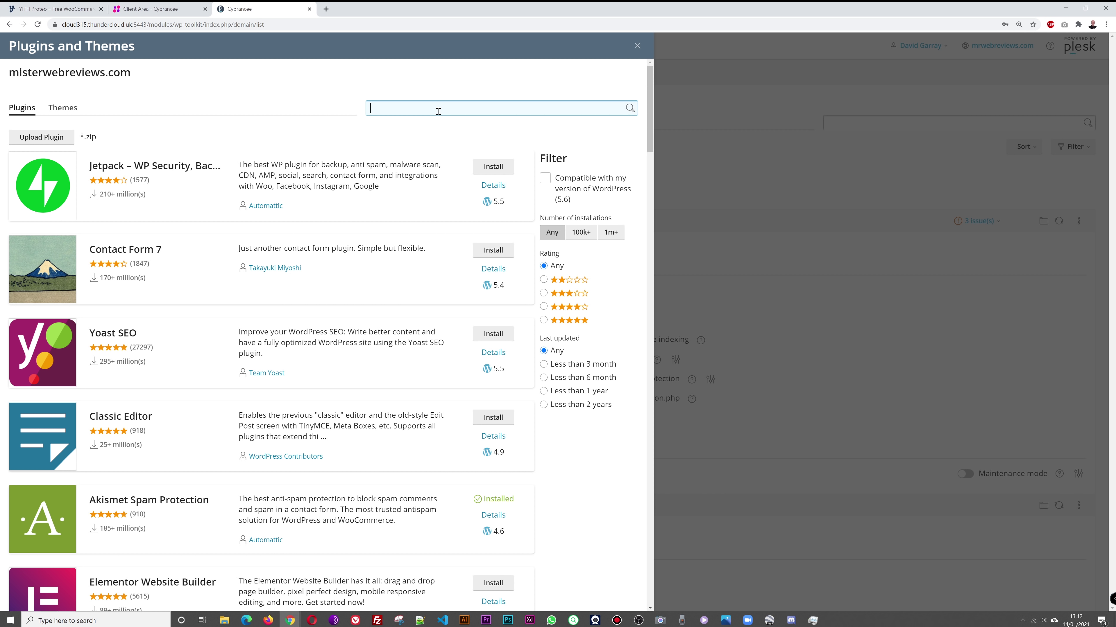
text(woocommerce)
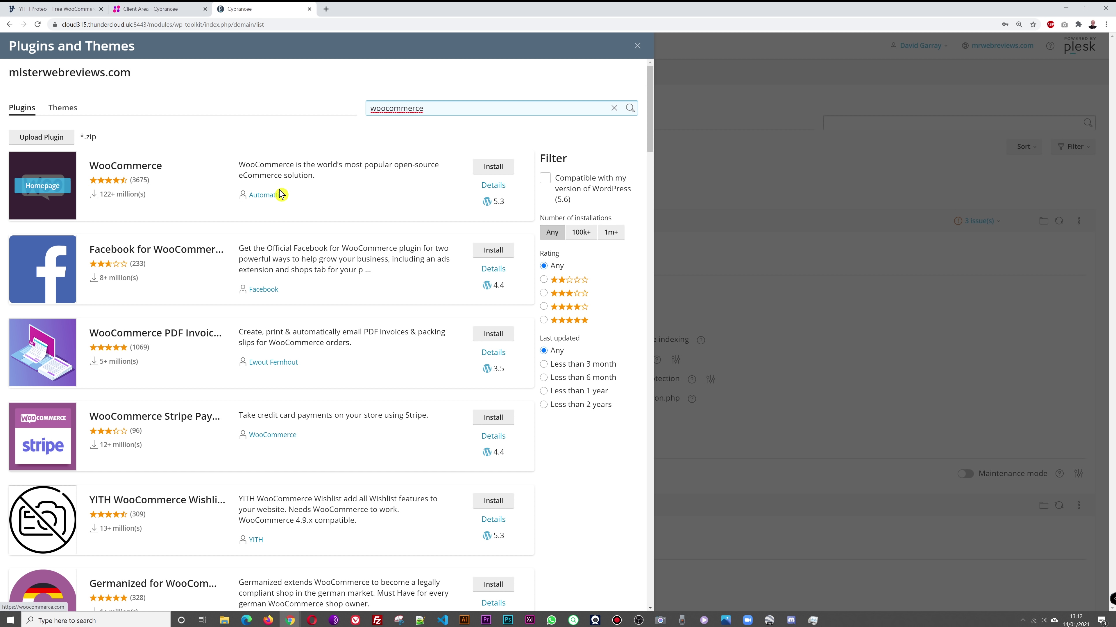
click(493, 167)
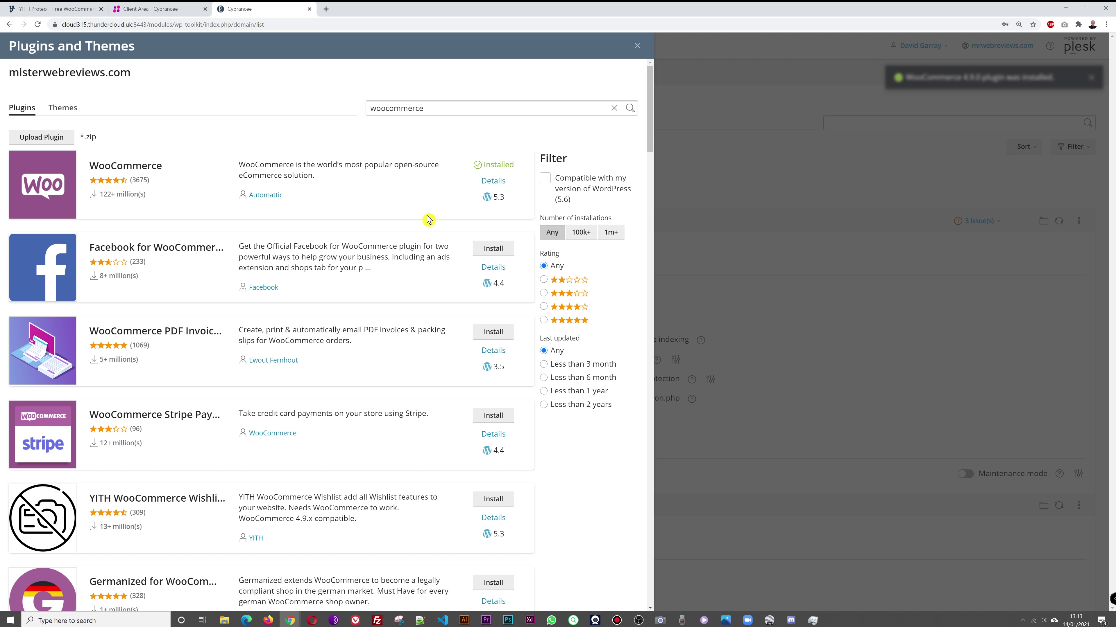
click(638, 48)
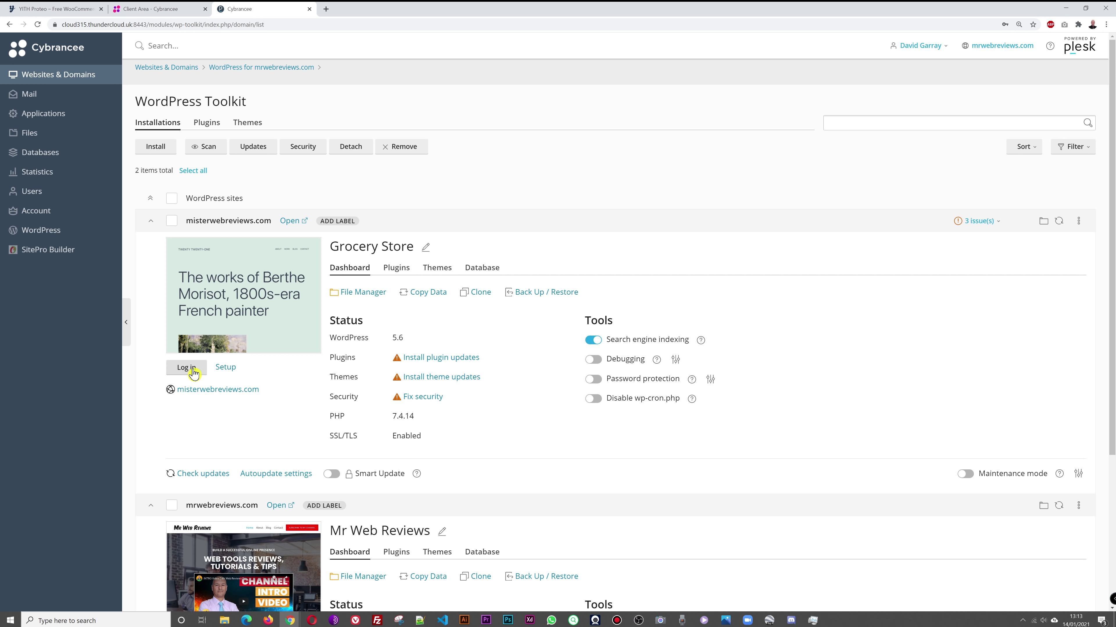
Step: Log in to WordPress admin and delete the Akismet Anti-Spam and Hello Dolly plugins
click(193, 371)
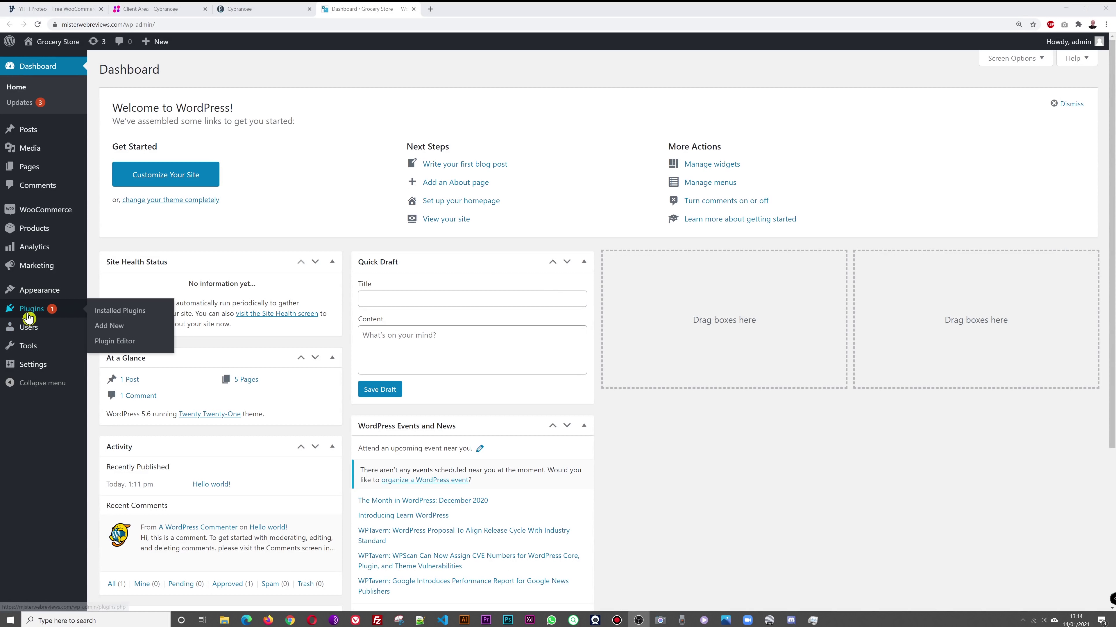
click(32, 315)
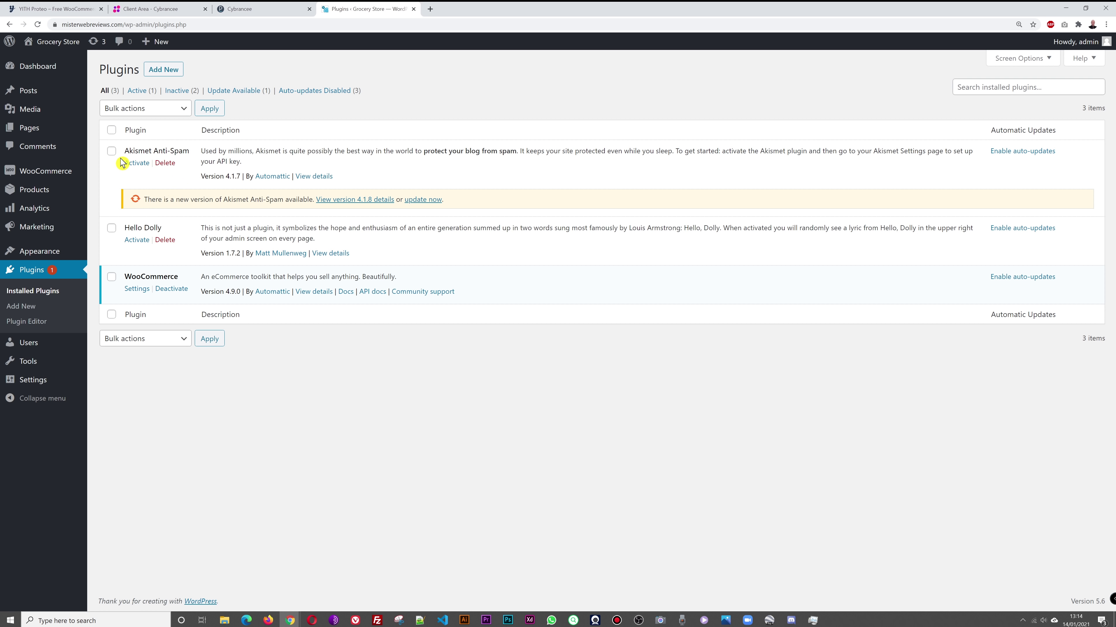
click(168, 164)
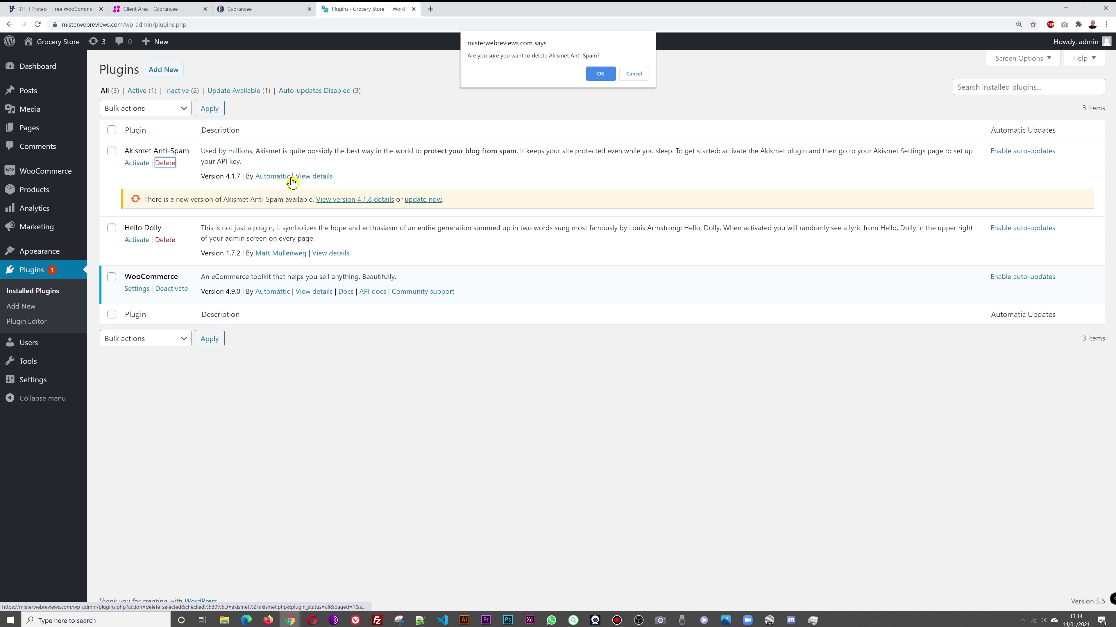
click(598, 77)
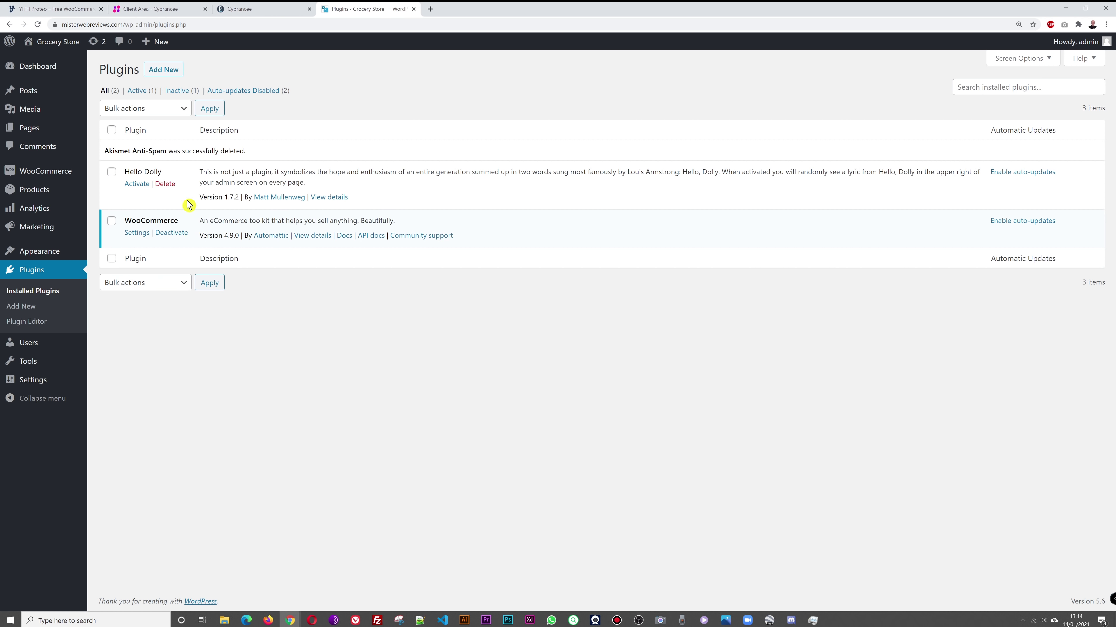
click(171, 184)
key(Return)
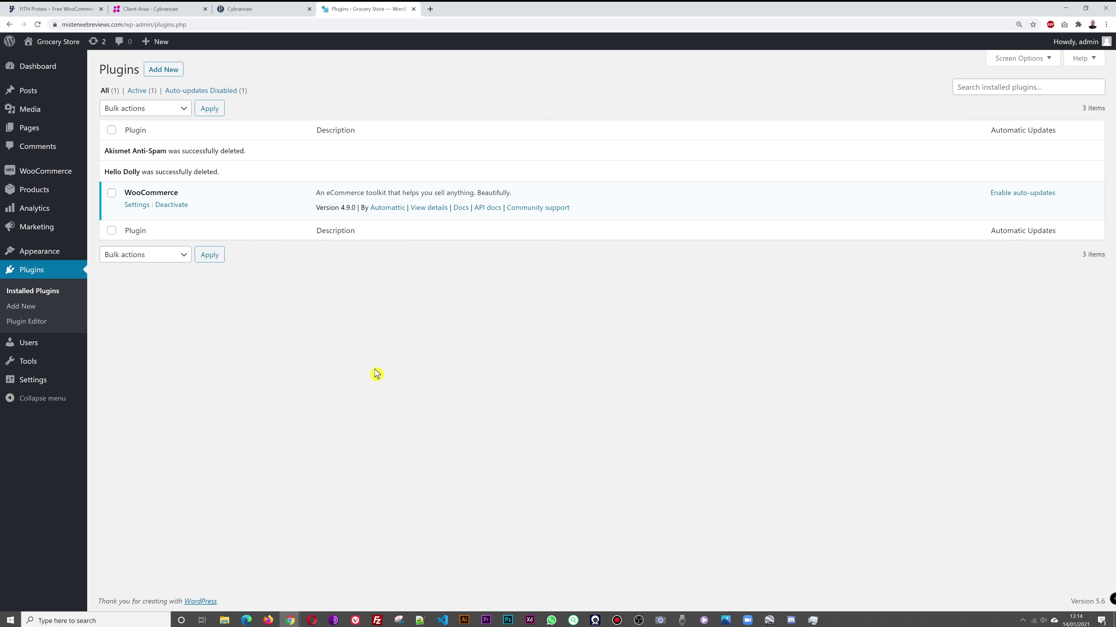
Step: Upload yith-proteo.1.4.5.1.zip as a new theme and install it
mouse_move(38, 255)
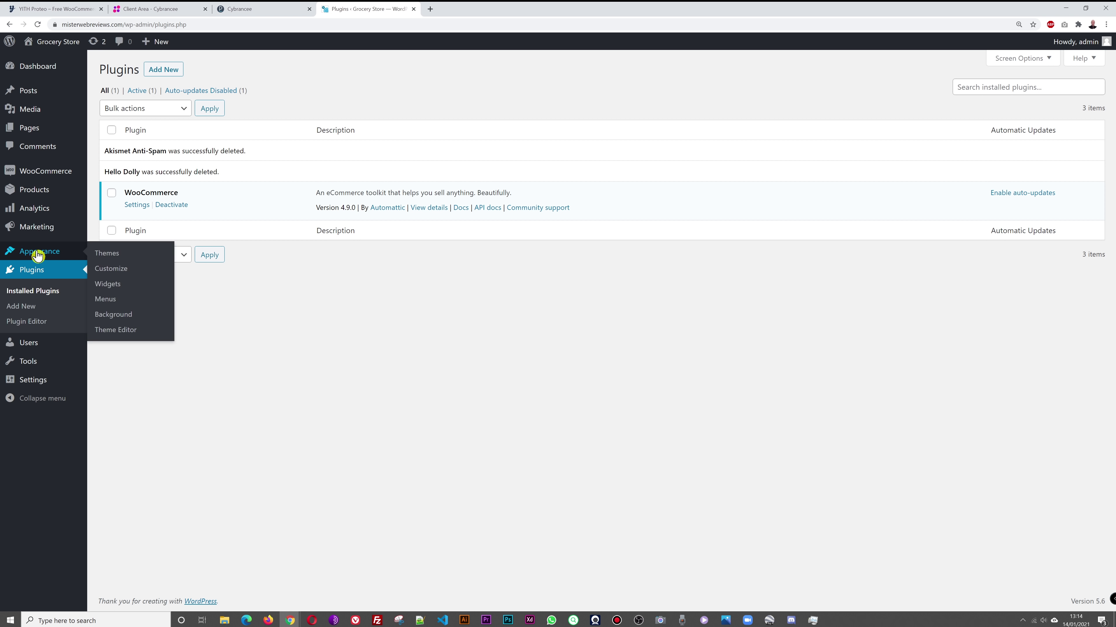
click(101, 258)
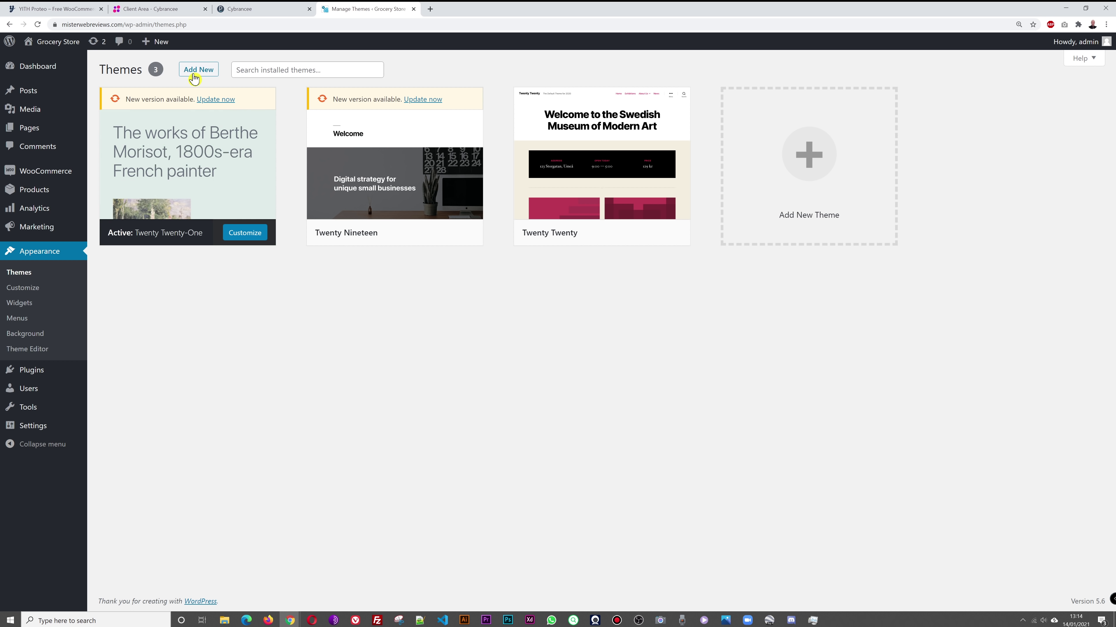
click(197, 70)
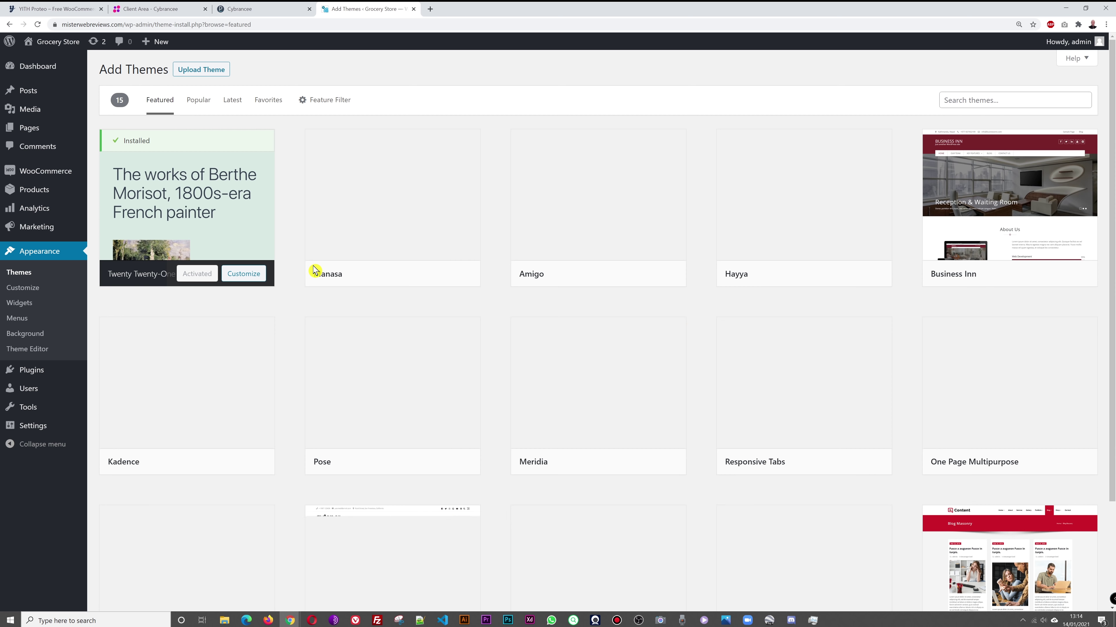
click(202, 70)
click(543, 168)
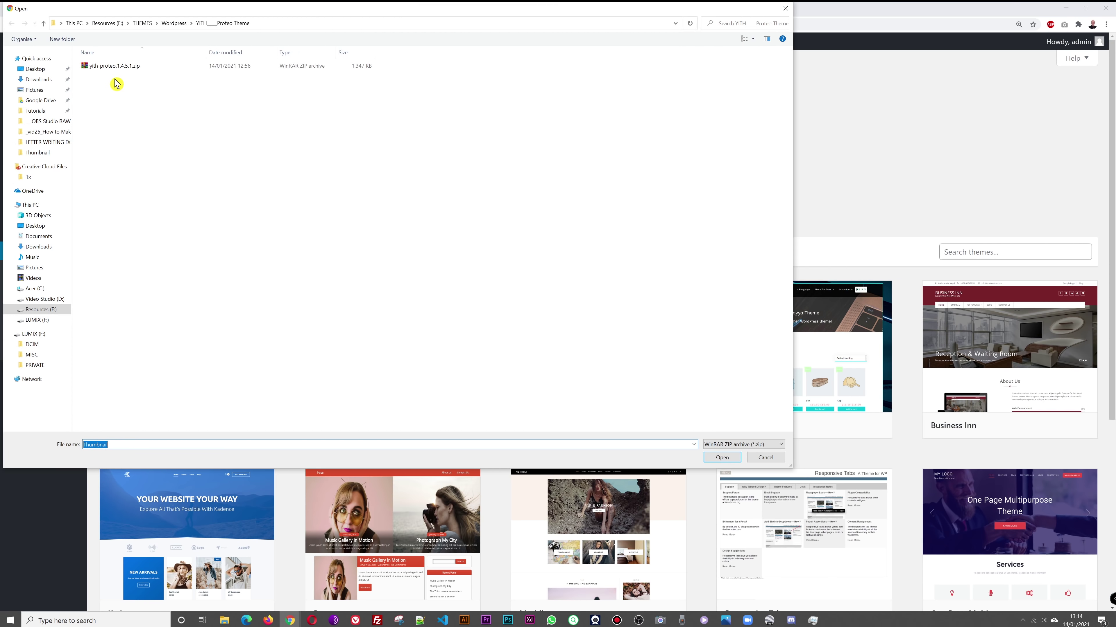
click(115, 68)
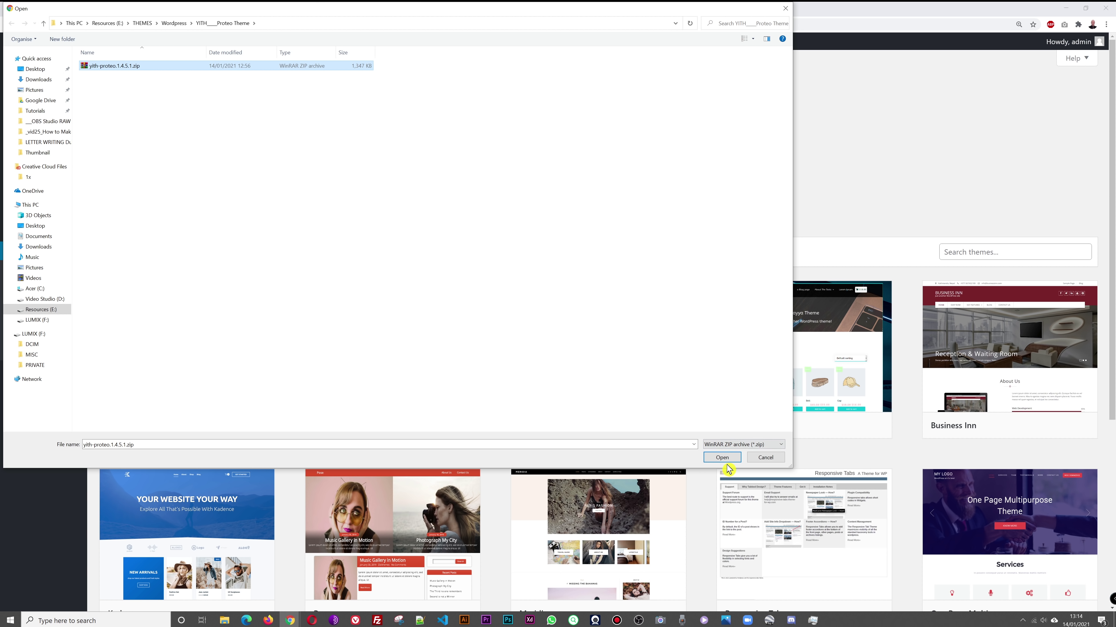
click(721, 455)
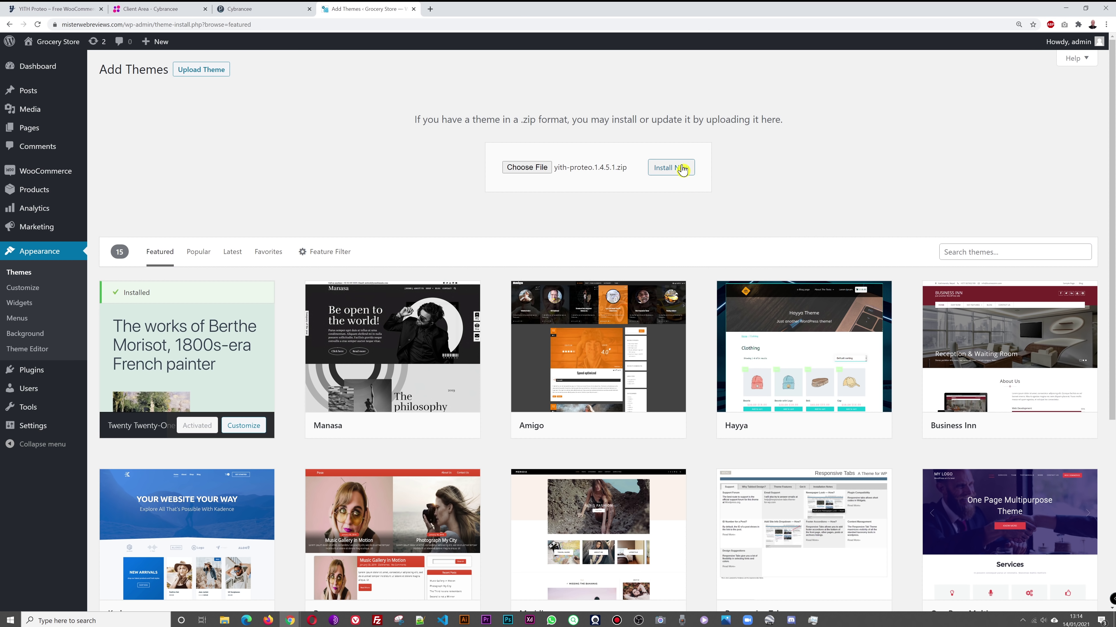
click(682, 172)
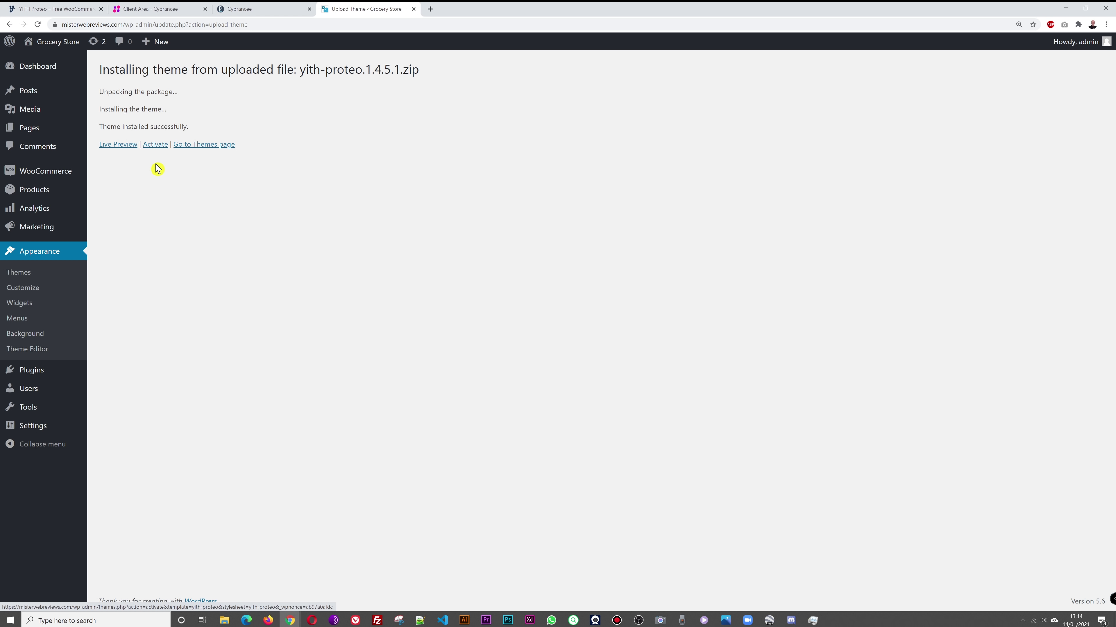
Step: Activate the Proteo theme and view the live site in a new tab
click(155, 148)
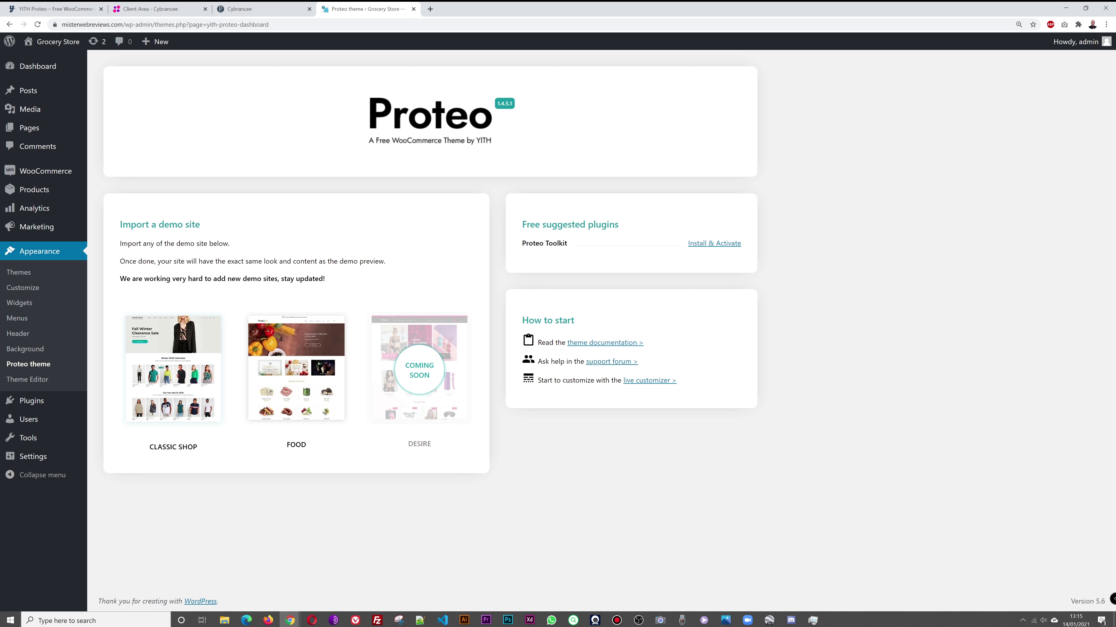
right_click(44, 42)
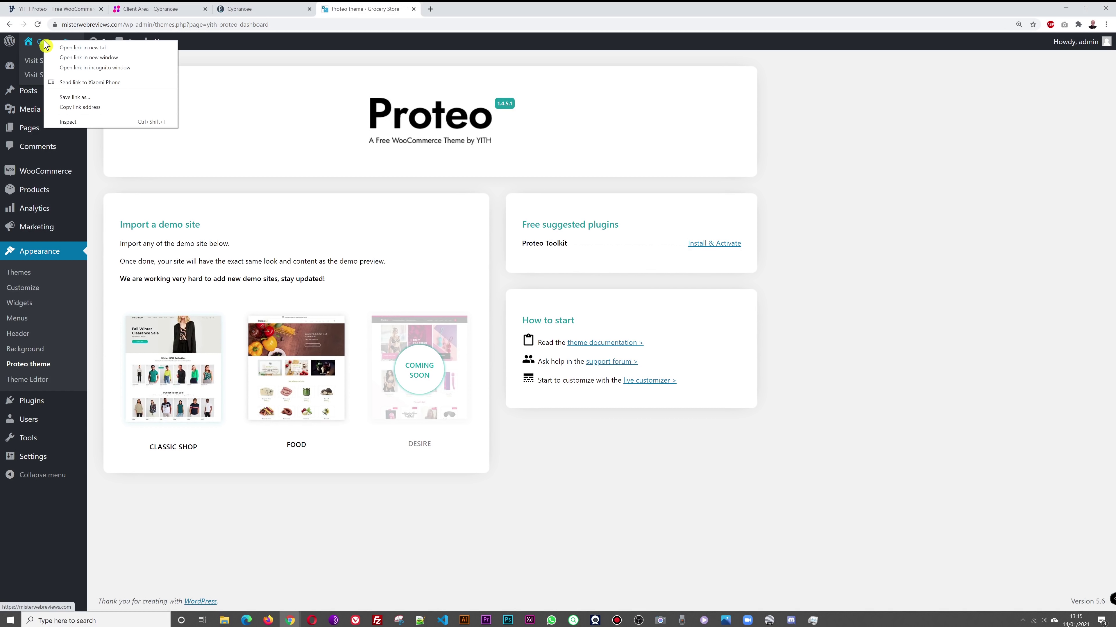
click(51, 47)
click(437, 10)
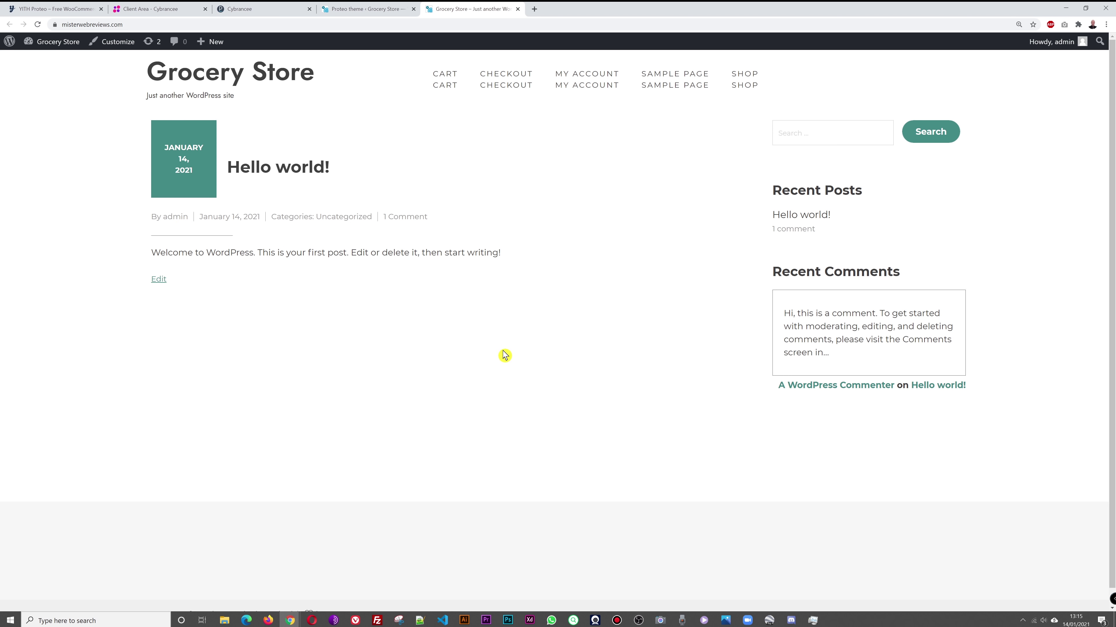
Step: Back on the Proteo theme page, start importing the FOOD demo
click(372, 11)
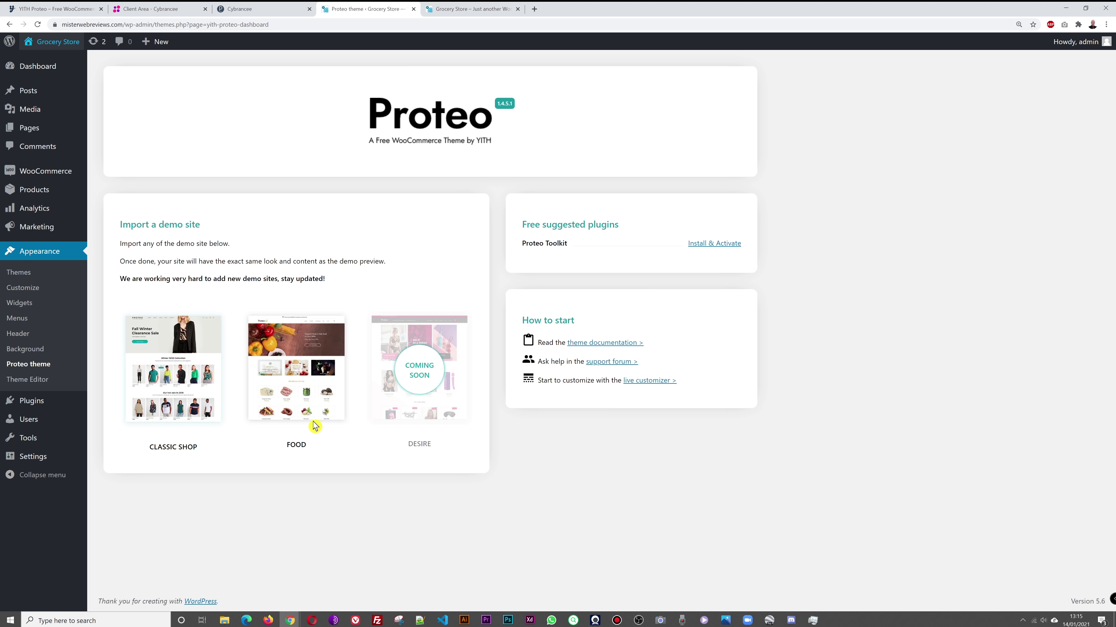
mouse_move(310, 416)
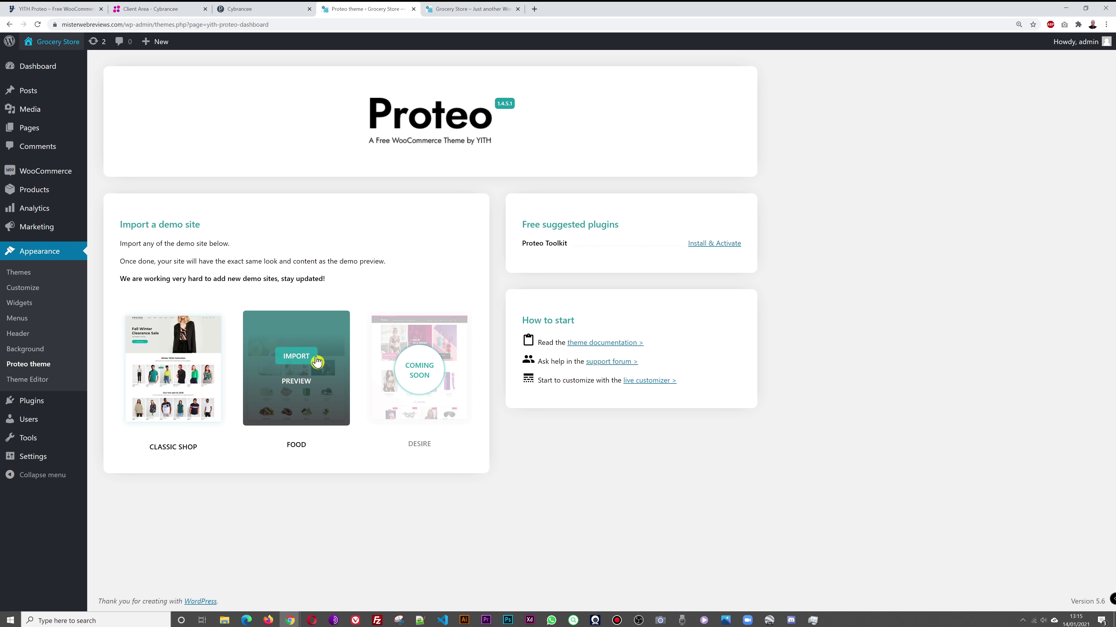
click(300, 359)
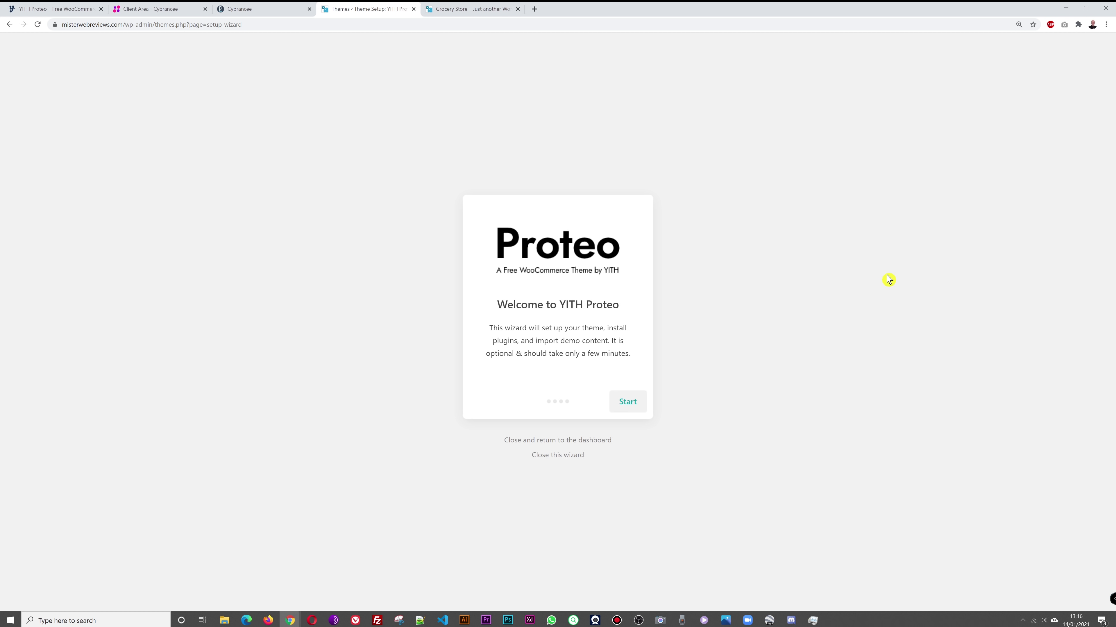
Step: In the Proteo wizard, create the child theme, install the suggested plugins, and select Food
key(alt+Tab)
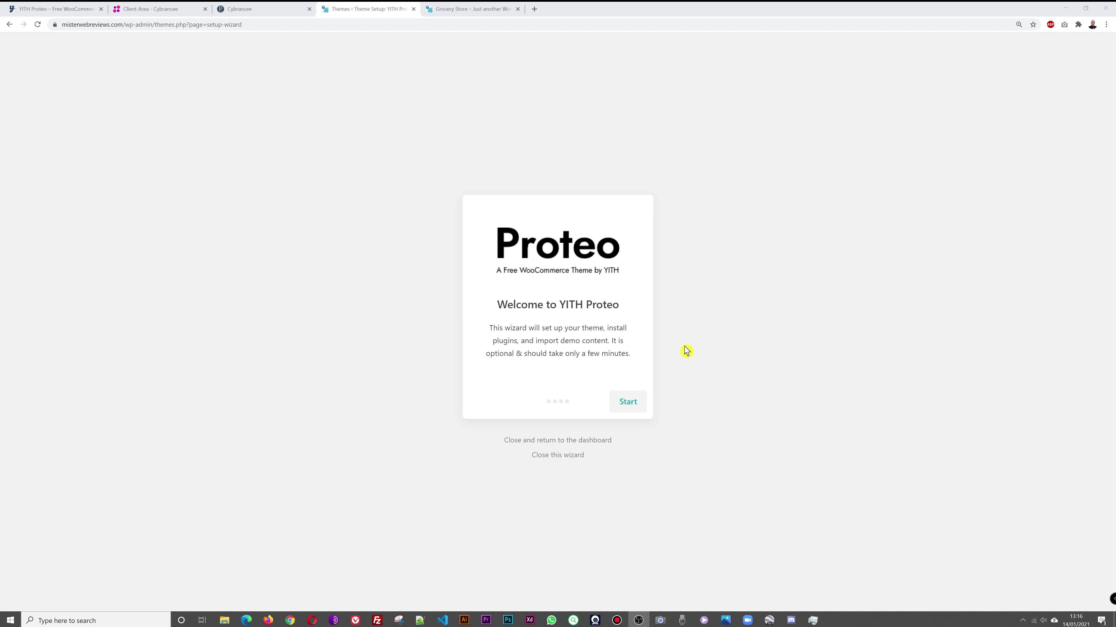
click(628, 403)
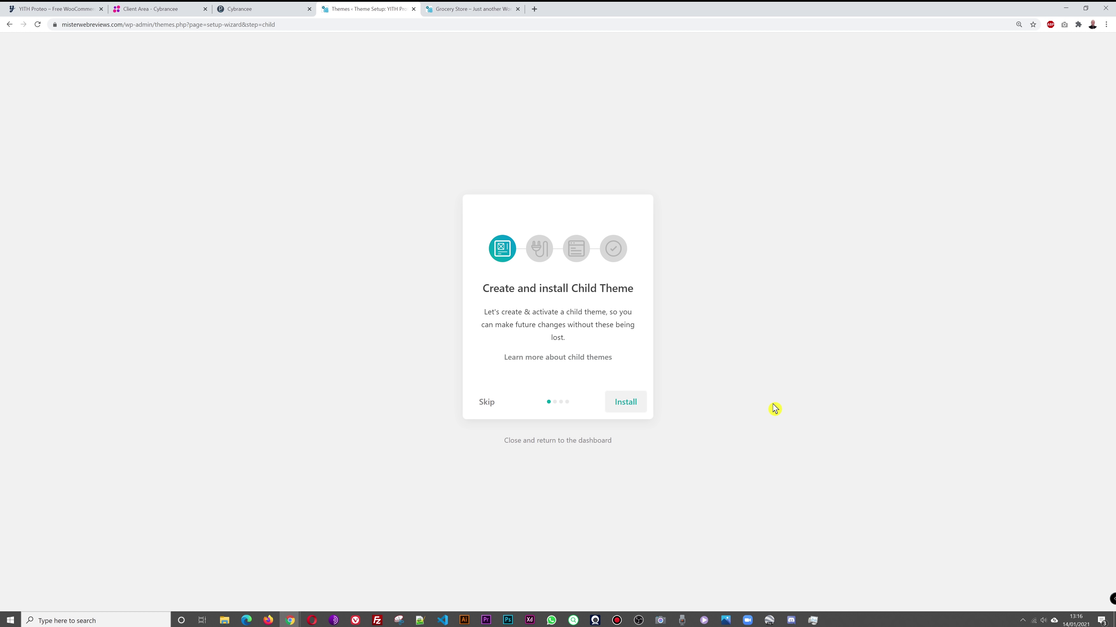
click(636, 405)
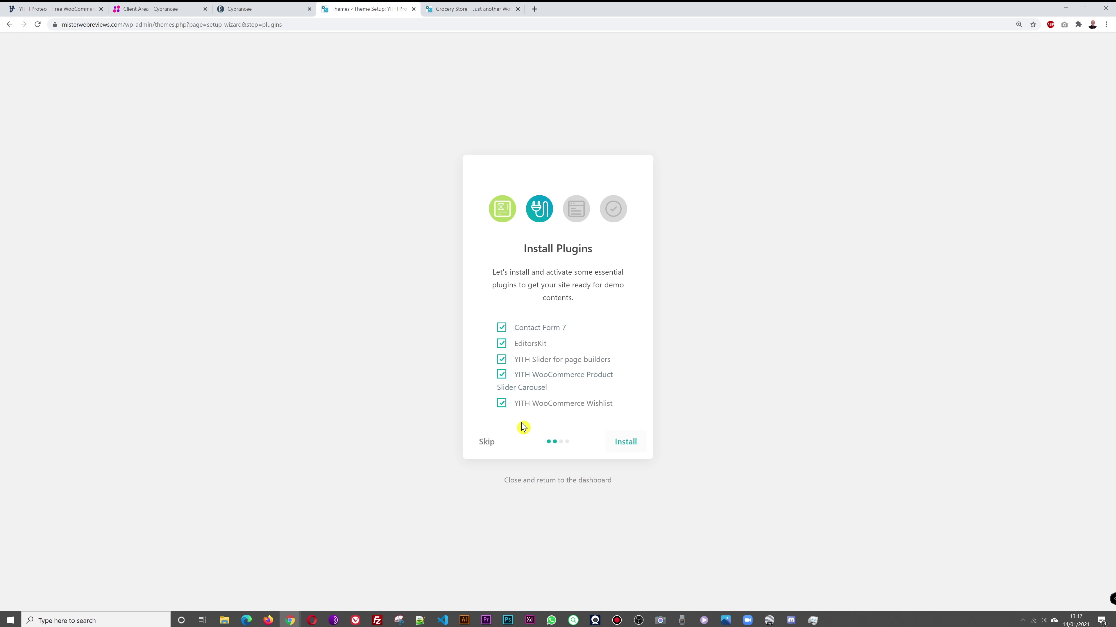
click(631, 445)
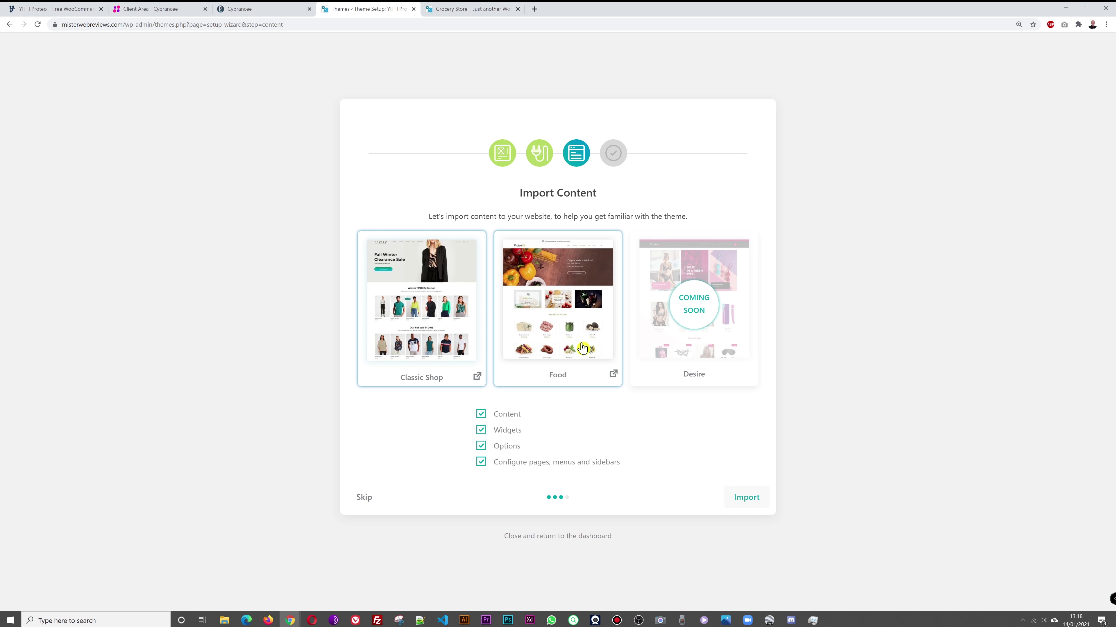
click(570, 345)
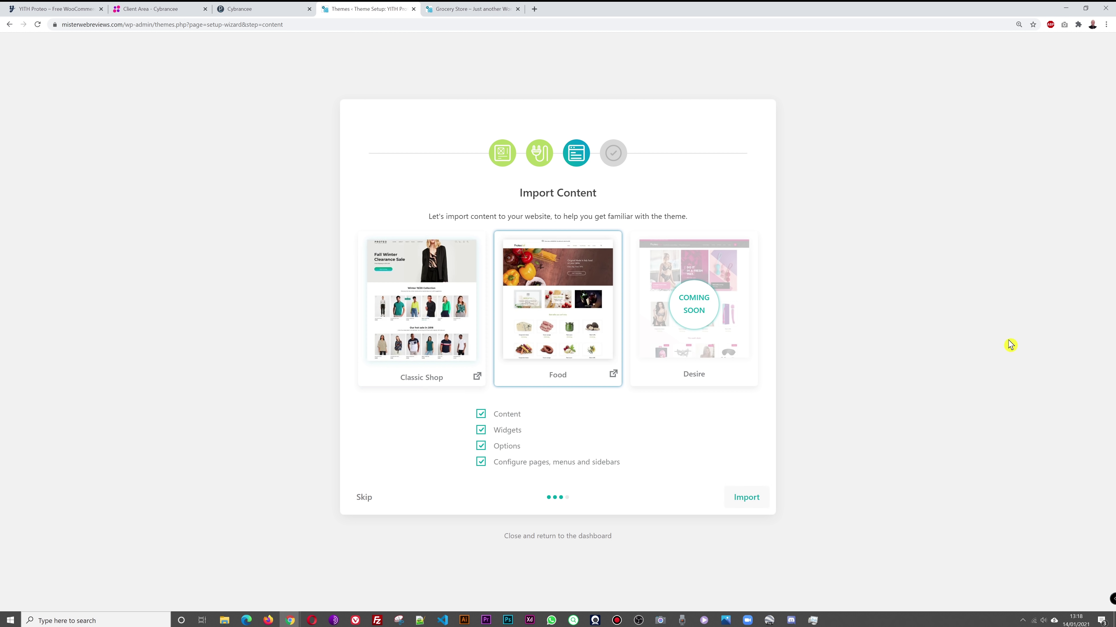
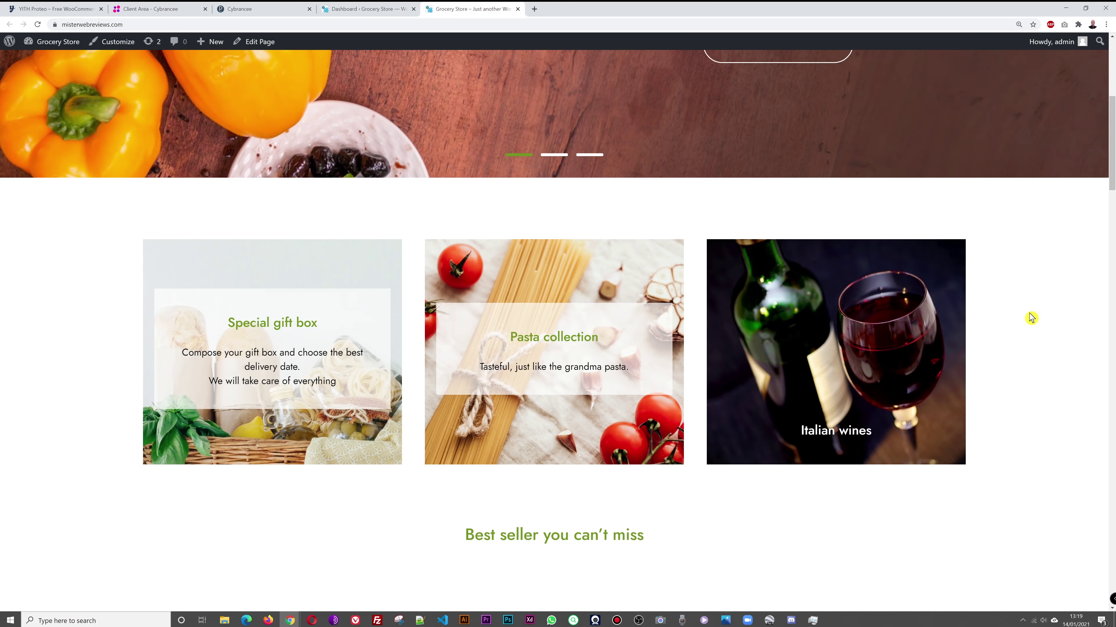
scroll(1028, 320, down, 8)
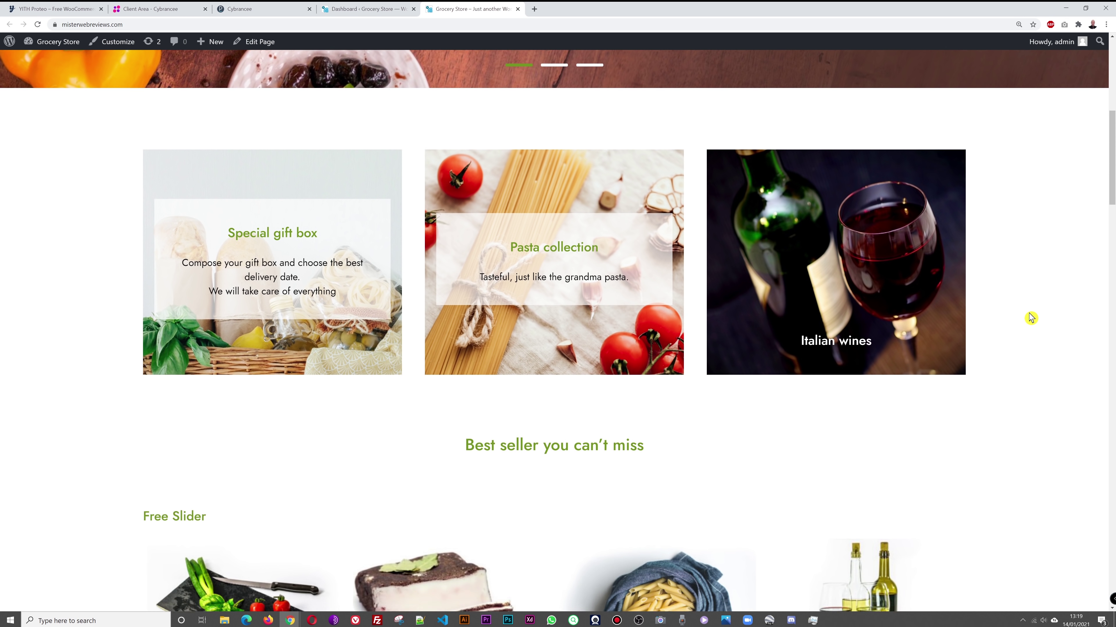
scroll(1030, 312, down, 8)
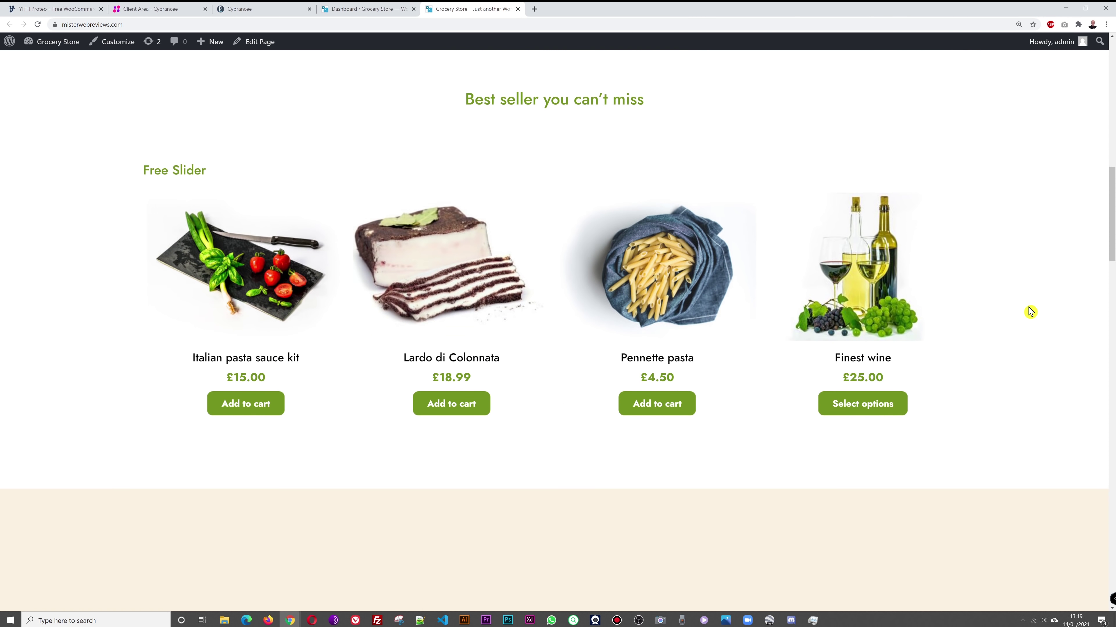
scroll(1030, 312, down, 10)
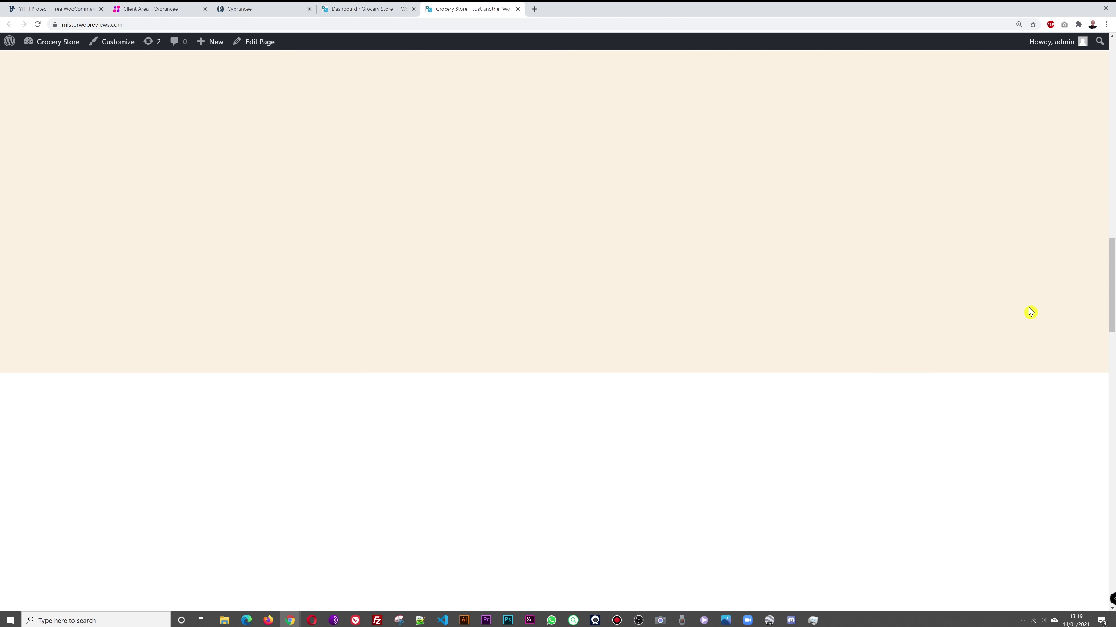
scroll(1030, 312, up, 20)
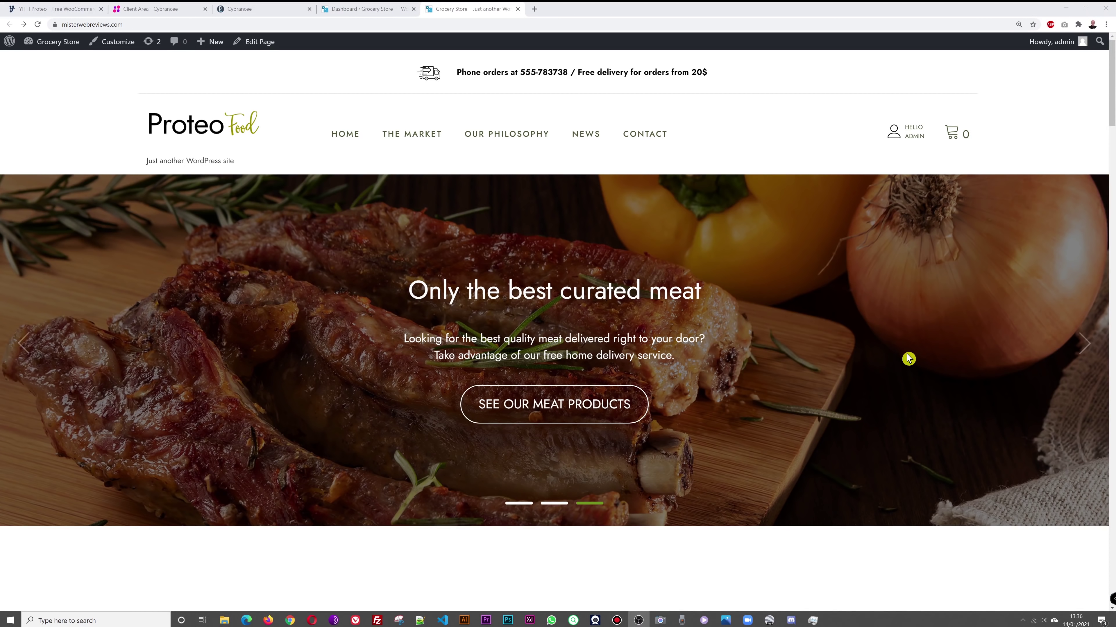
scroll(1034, 324, down, 15)
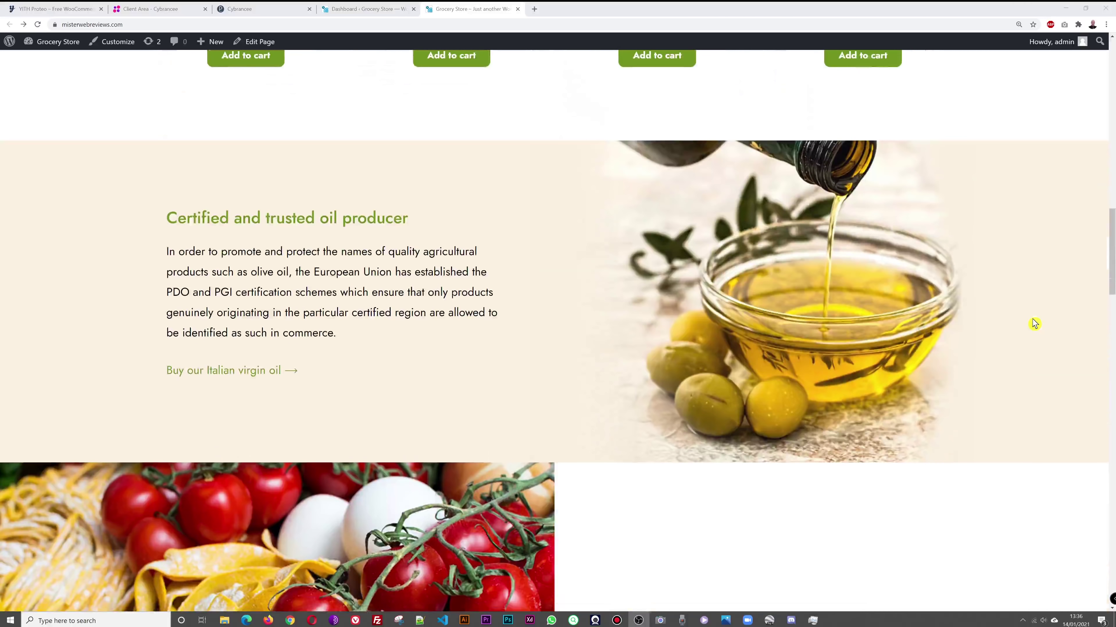
scroll(1034, 323, down, 2)
scroll(1034, 323, down, 7)
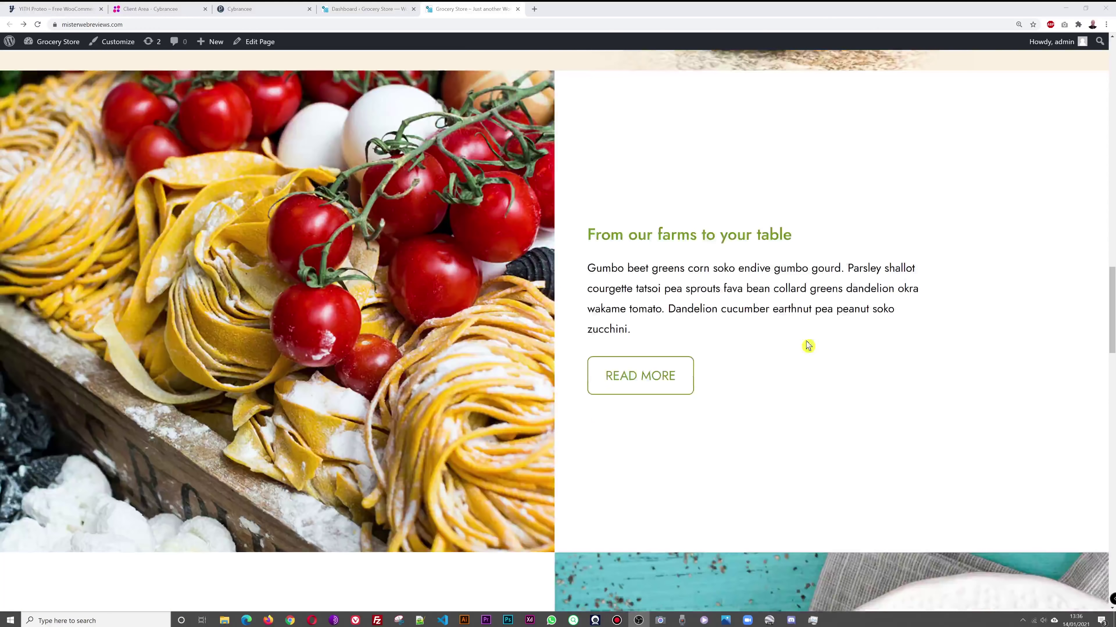
scroll(989, 271, down, 8)
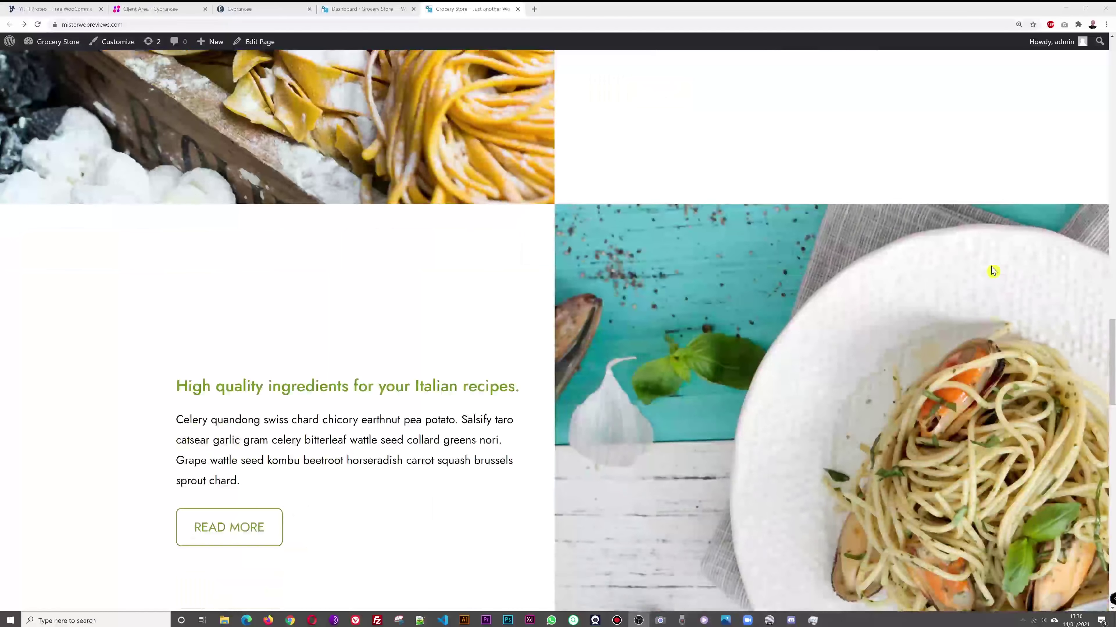
scroll(993, 271, down, 13)
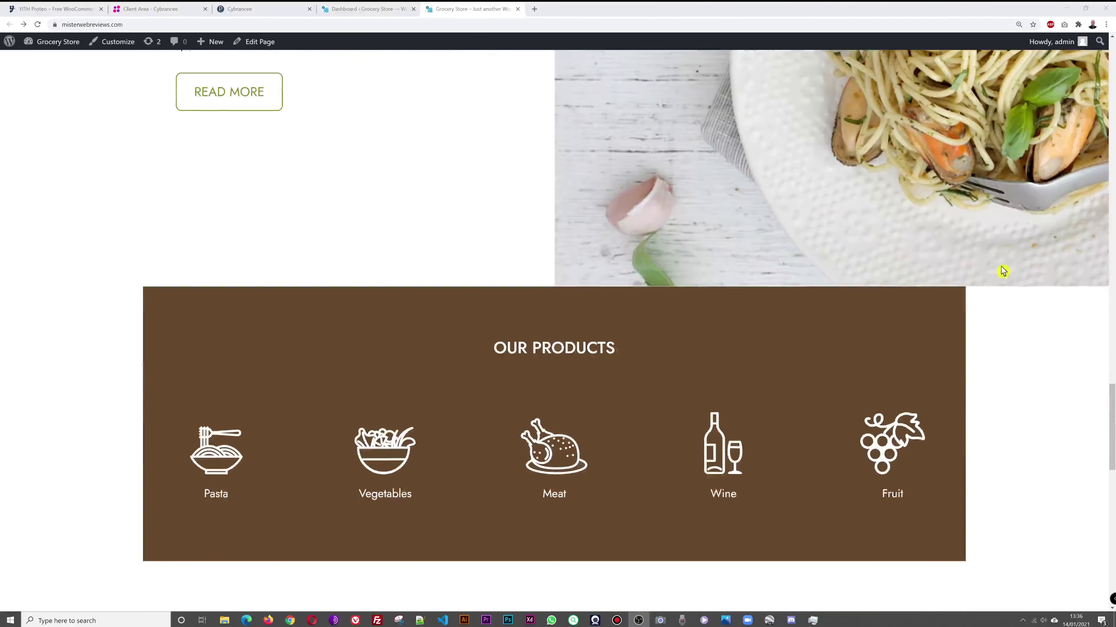
scroll(1011, 274, down, 14)
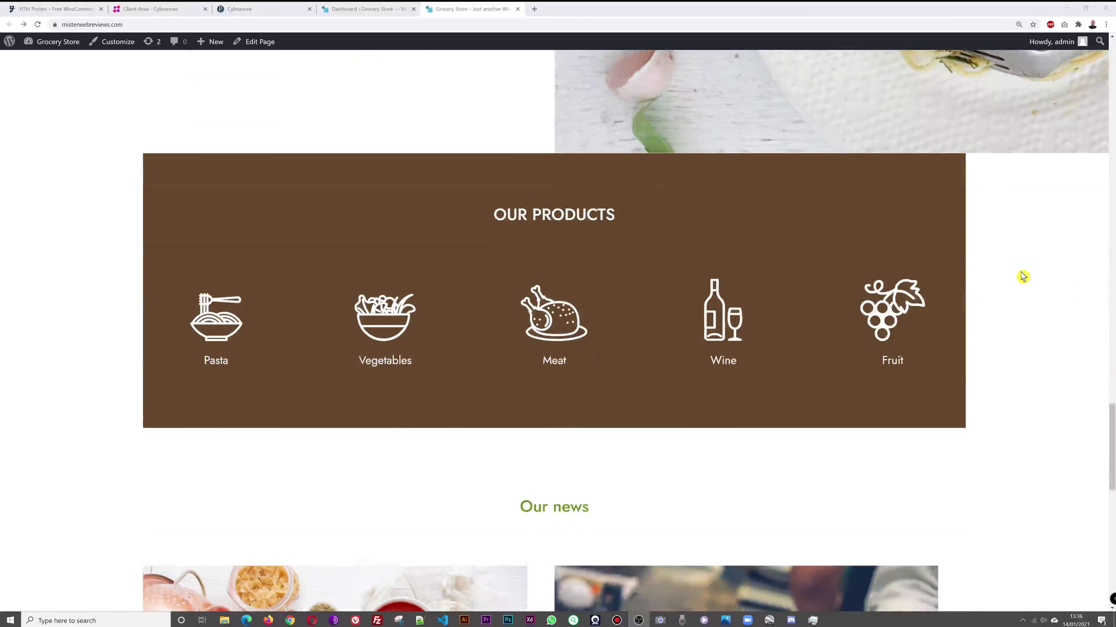
scroll(1026, 276, down, 4)
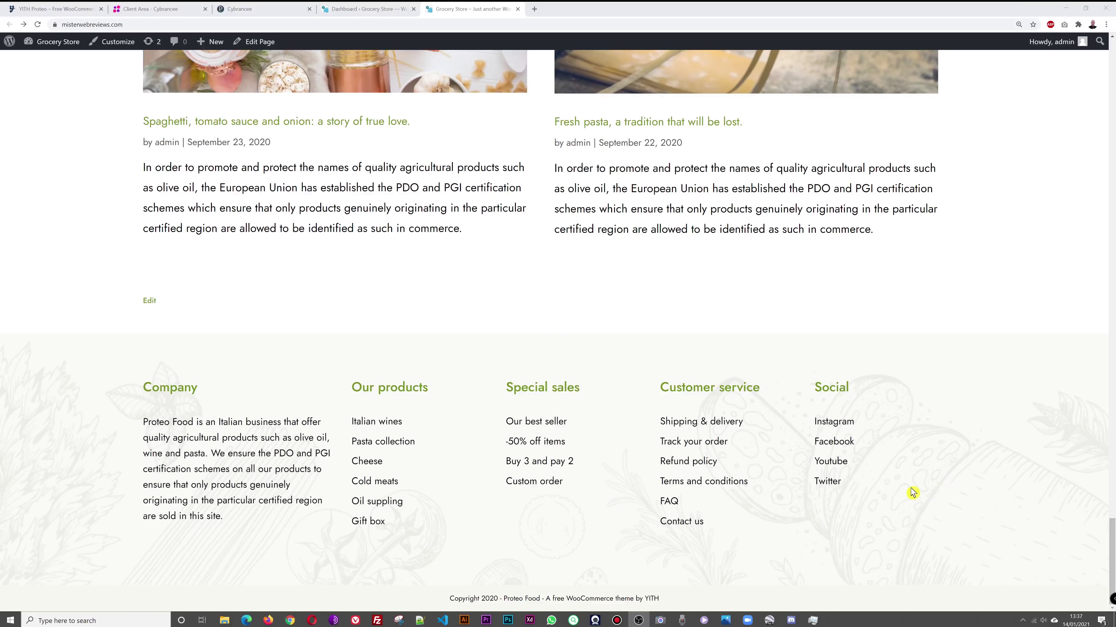
scroll(912, 493, up, 20)
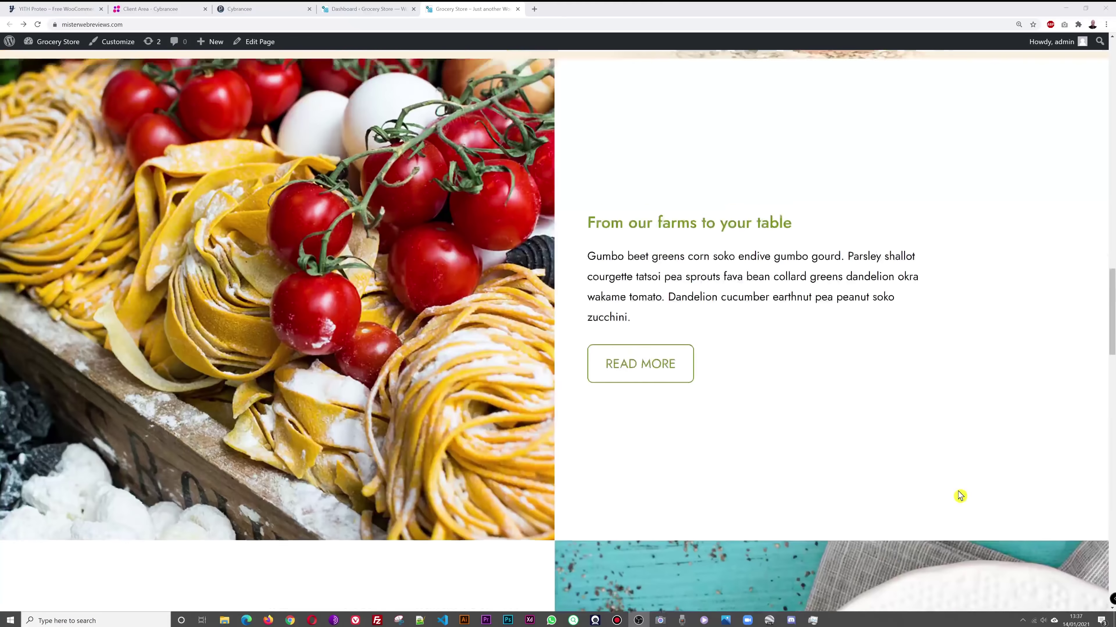
scroll(960, 496, up, 20)
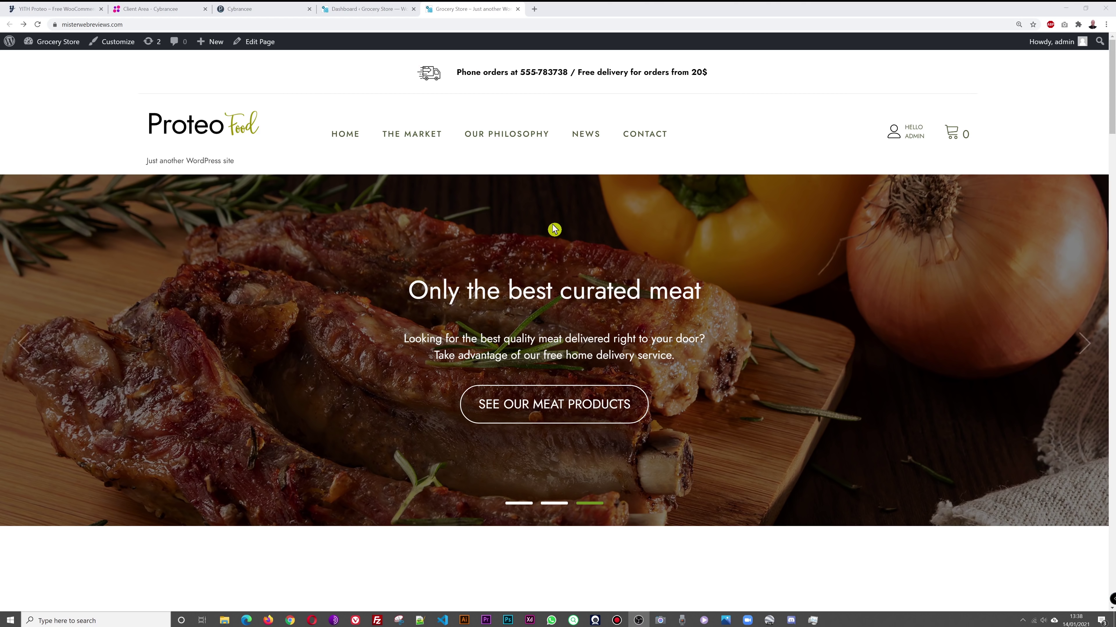
scroll(1027, 393, down, 7)
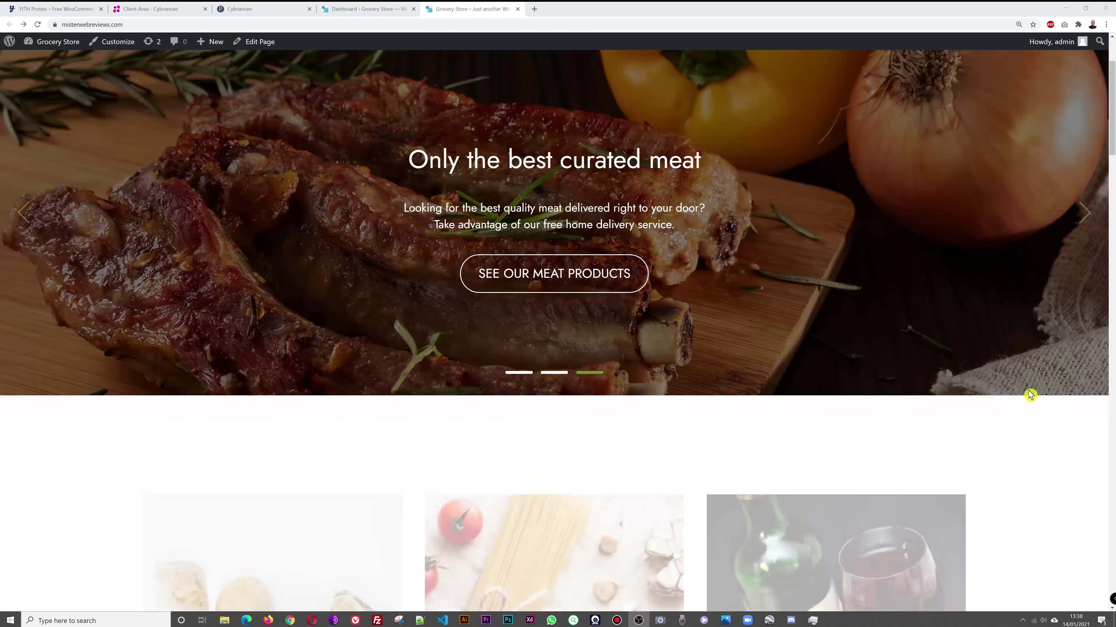
scroll(1028, 390, down, 4)
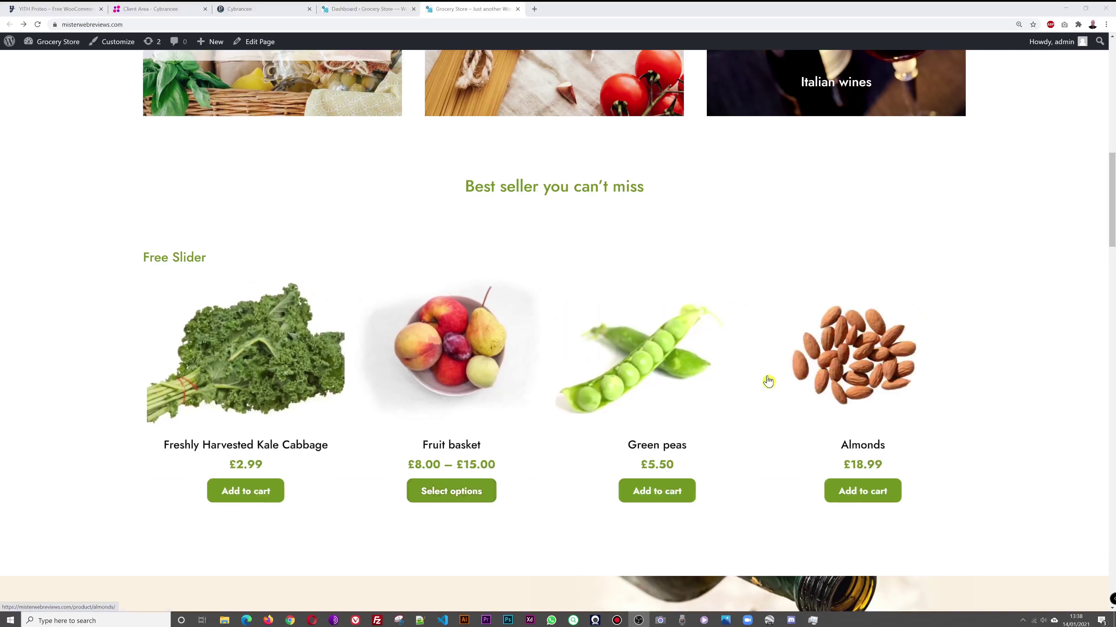
click(277, 391)
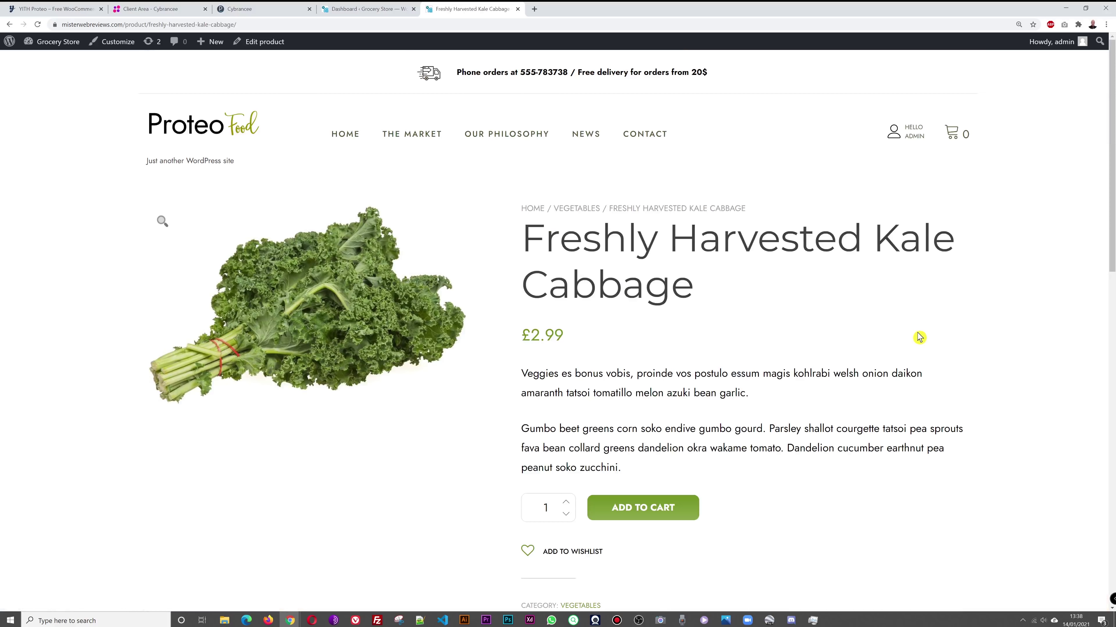
scroll(973, 286, down, 2)
scroll(973, 285, up, 2)
scroll(874, 276, down, 5)
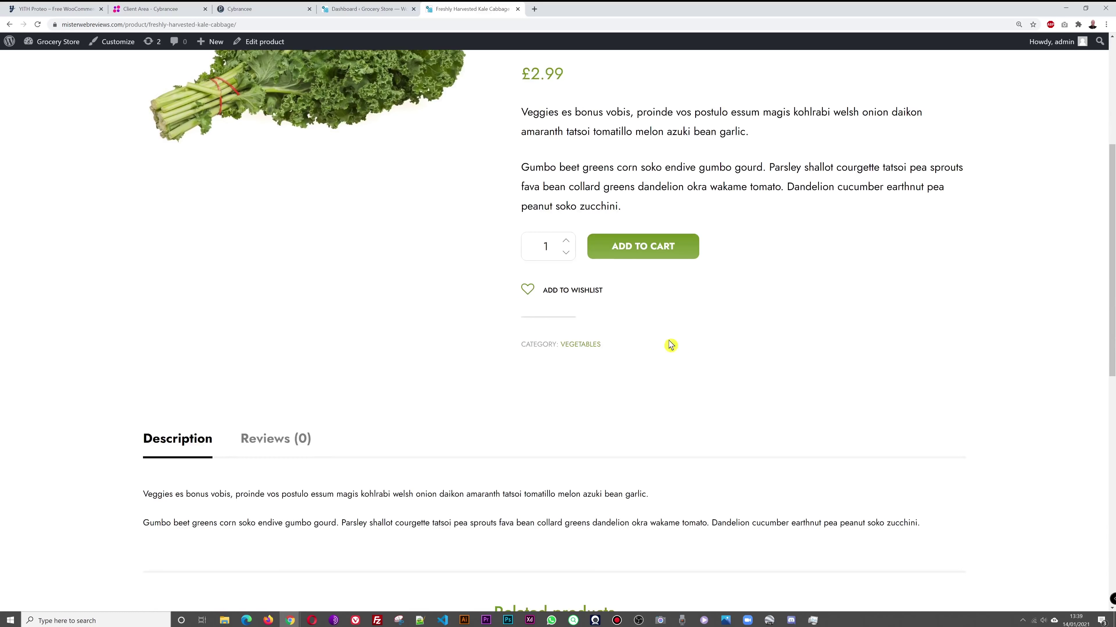
scroll(884, 302, down, 9)
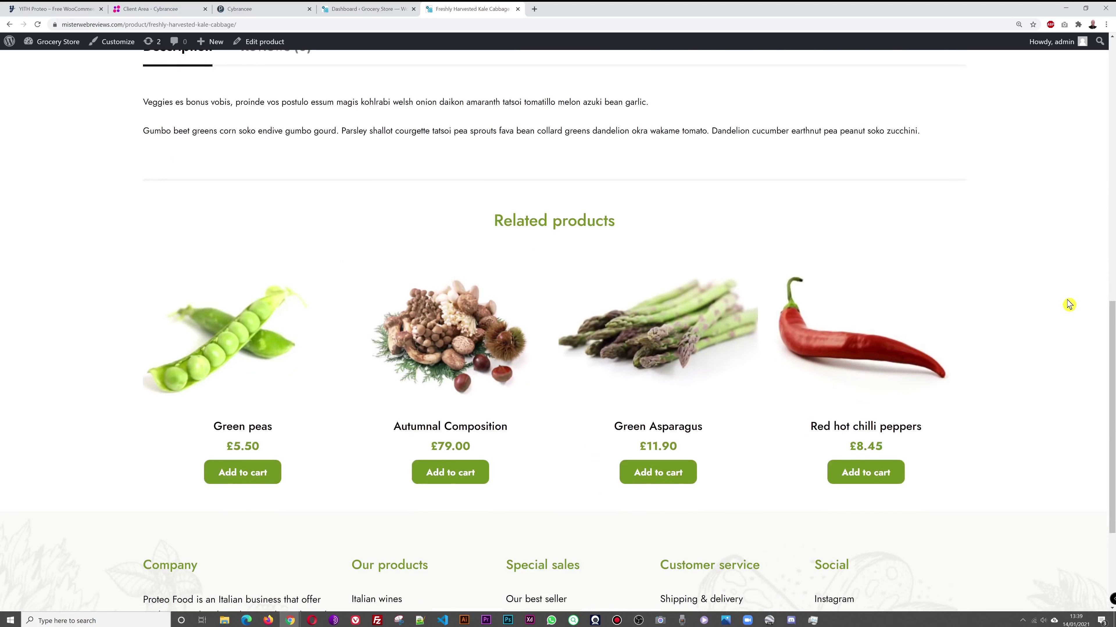
scroll(994, 313, up, 7)
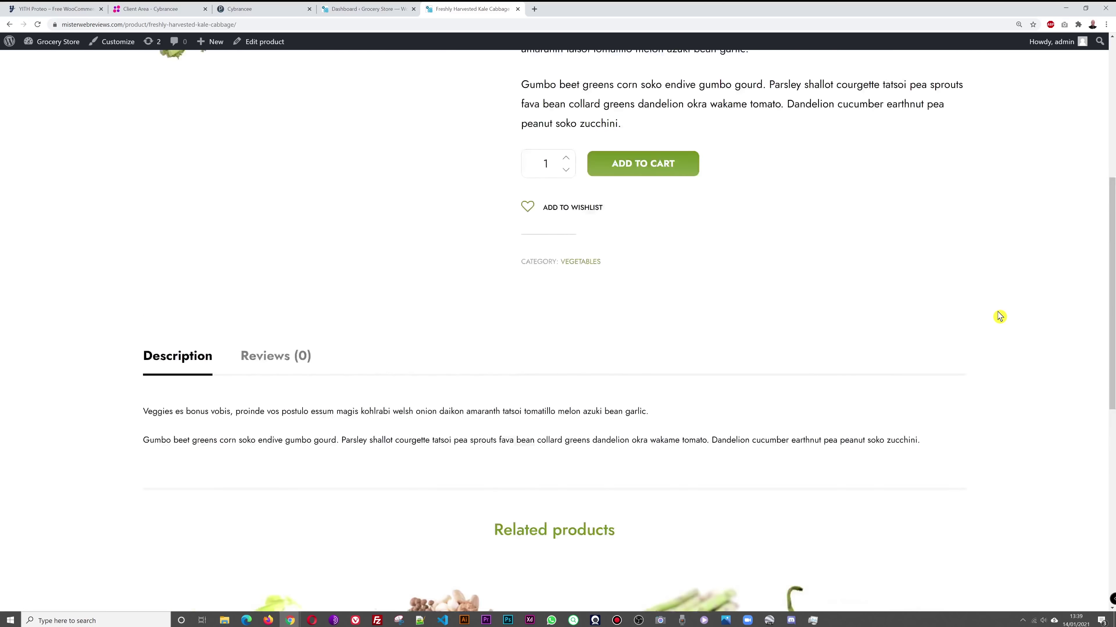
scroll(999, 316, up, 8)
scroll(947, 378, down, 4)
scroll(960, 374, down, 9)
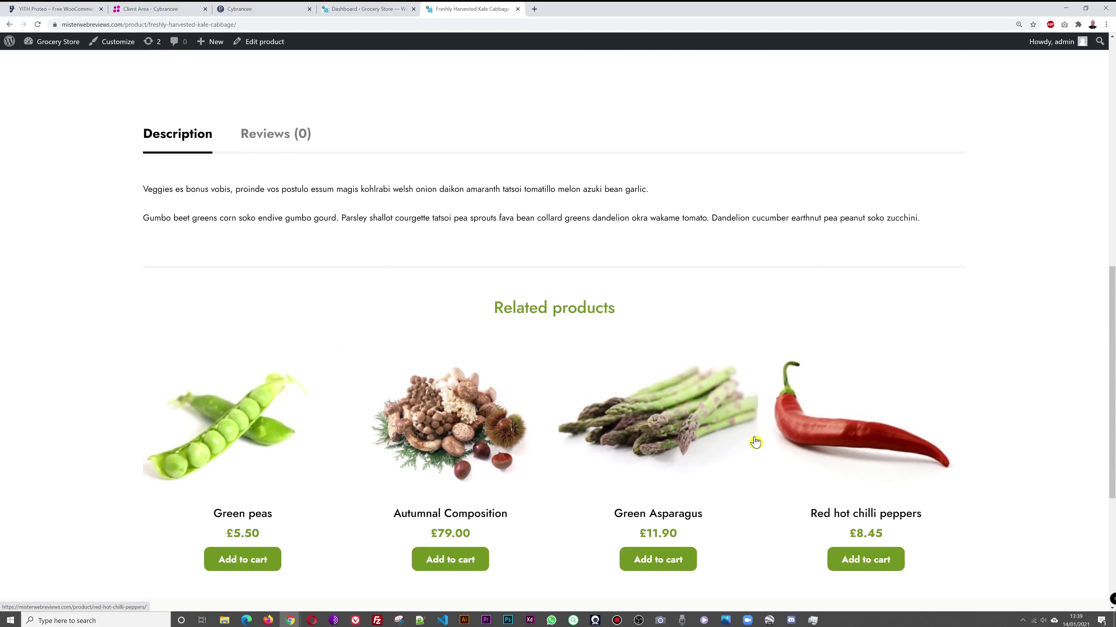
scroll(921, 389, down, 6)
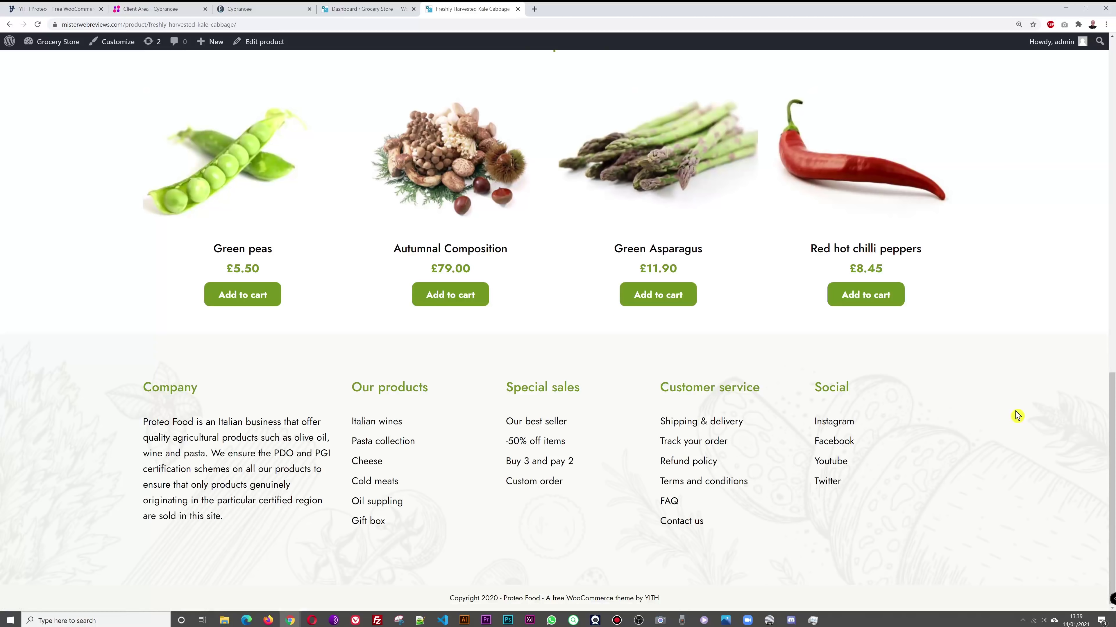
key(Home)
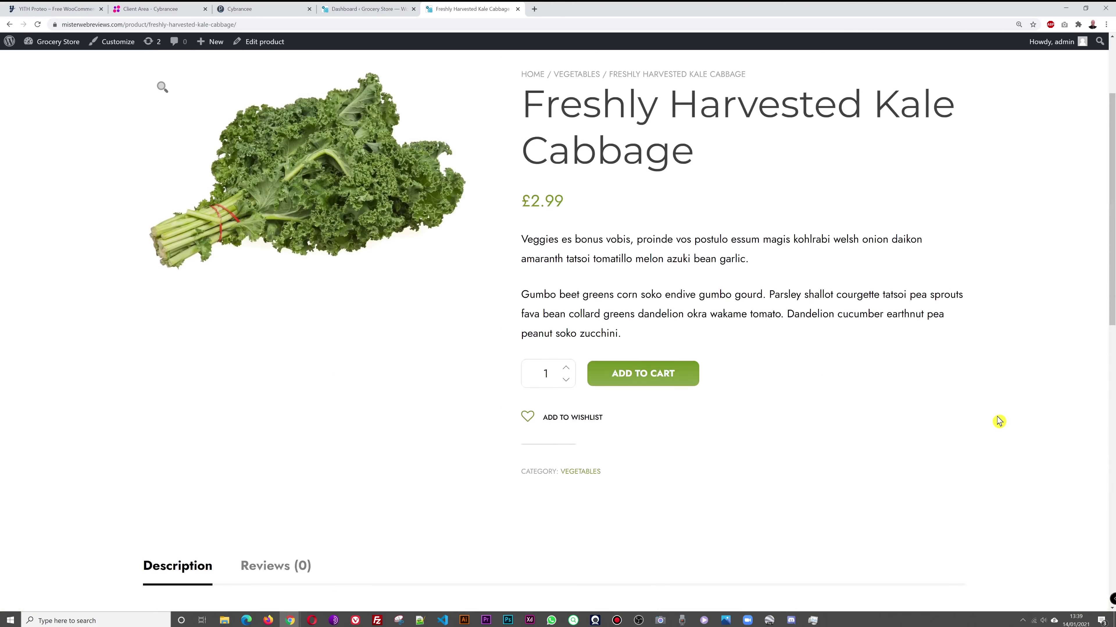
click(10, 24)
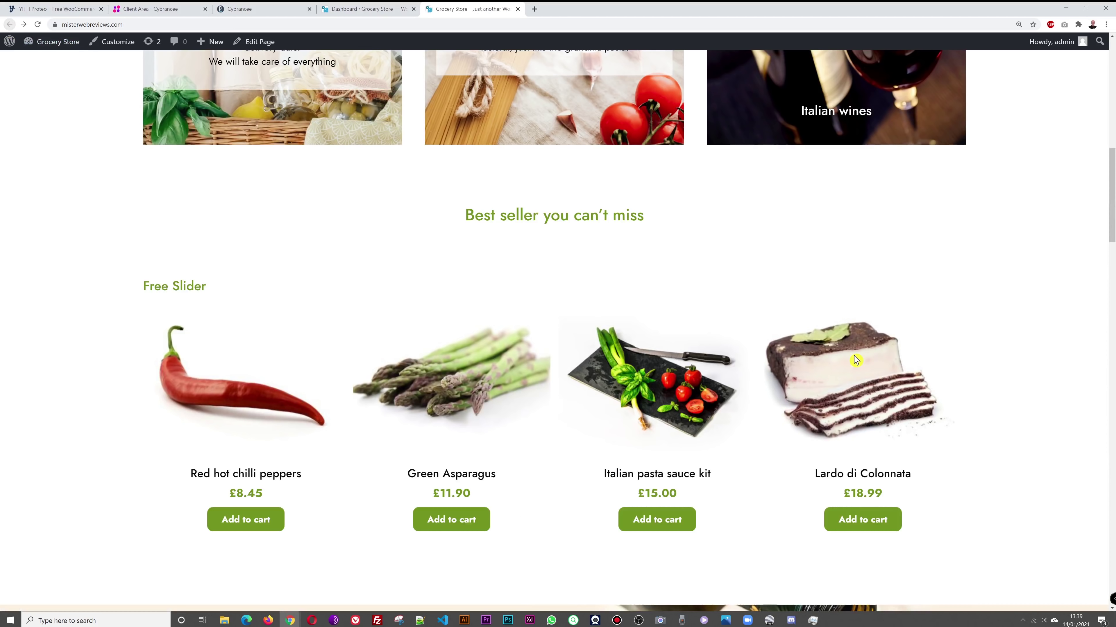
scroll(973, 367, down, 11)
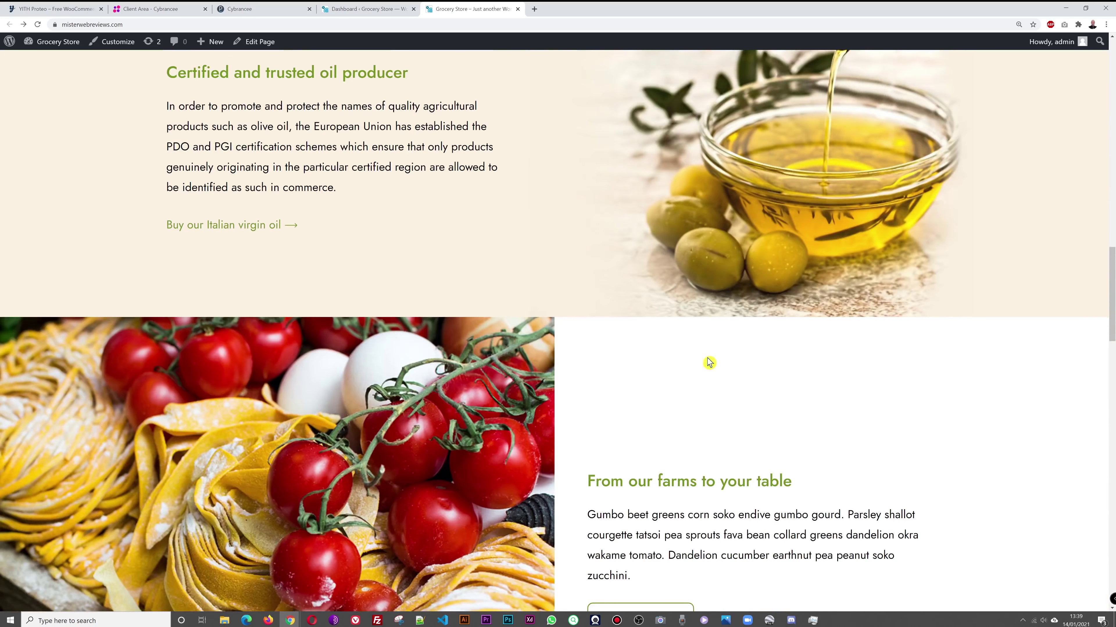
scroll(709, 363, down, 20)
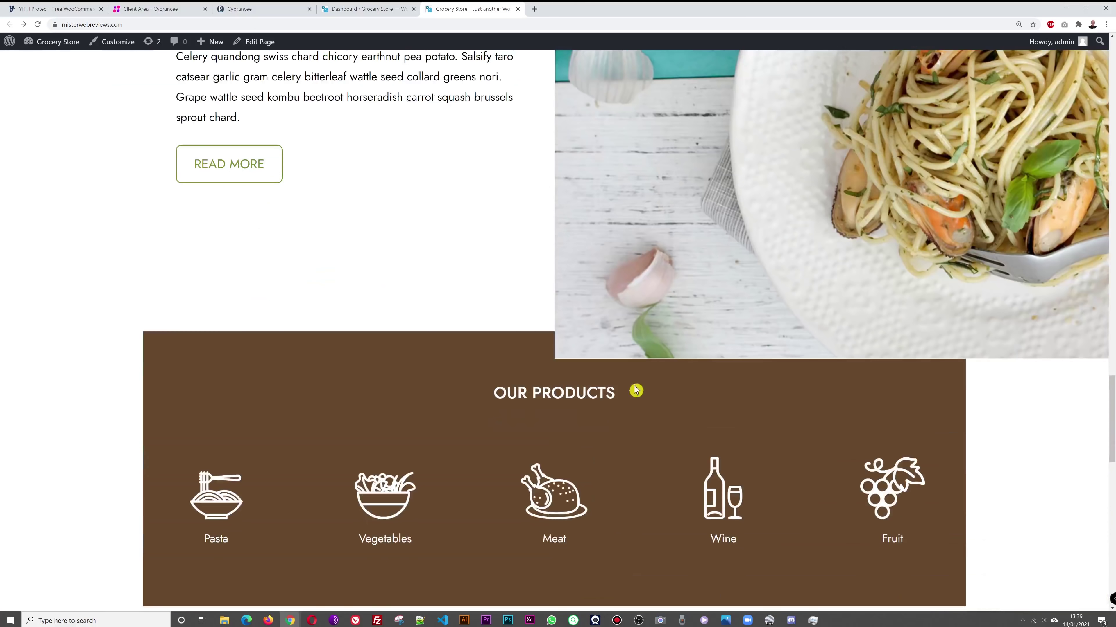
scroll(636, 391, down, 4)
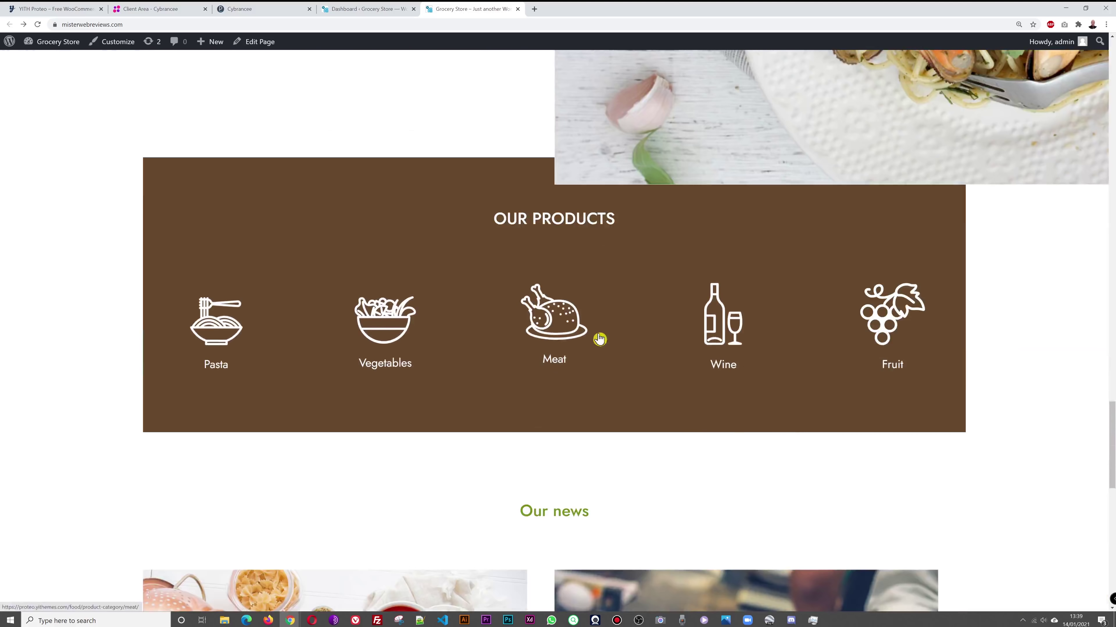
click(218, 334)
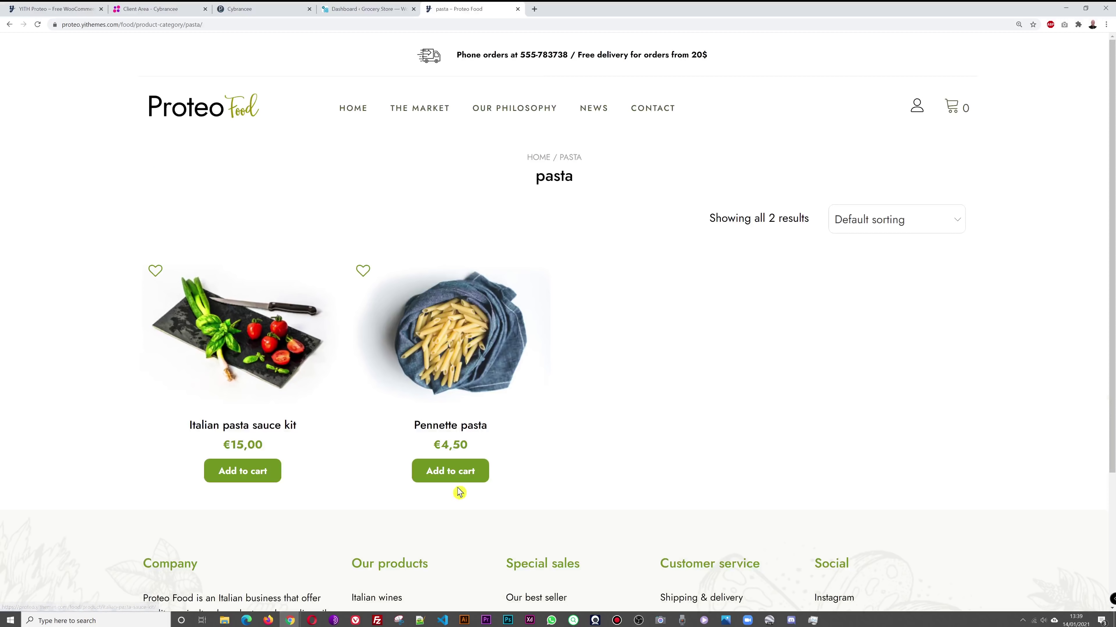
click(9, 24)
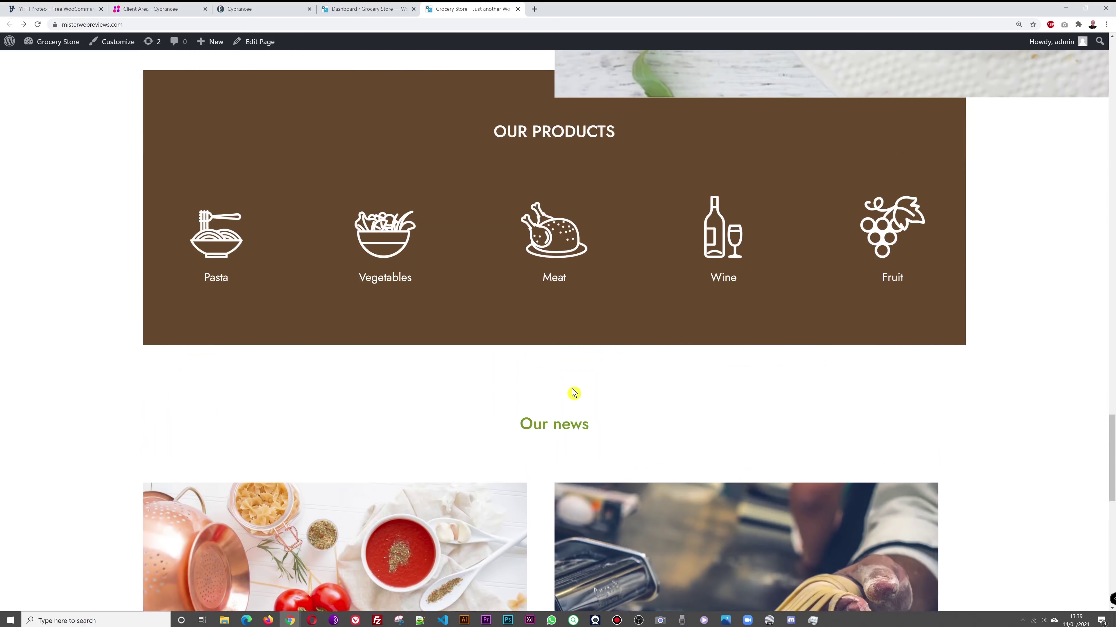
click(717, 257)
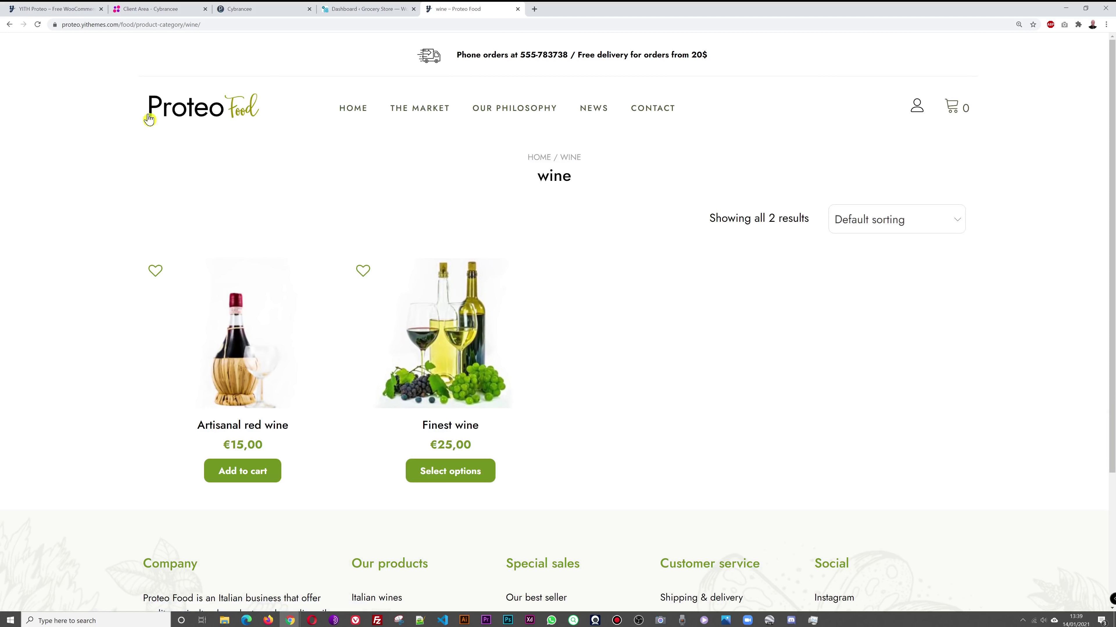
click(13, 24)
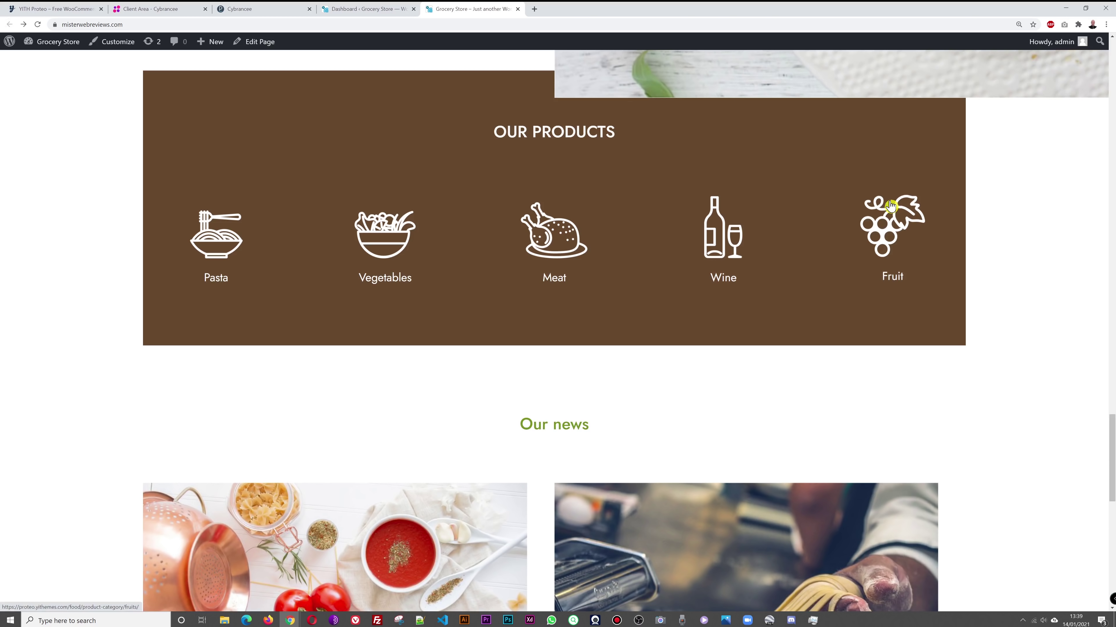
click(891, 219)
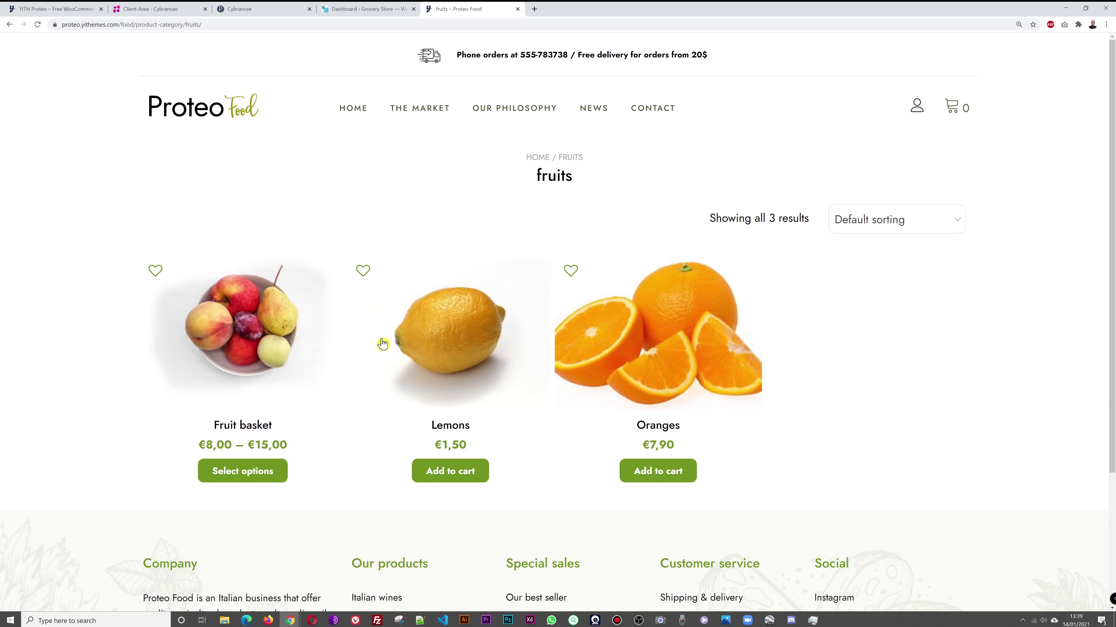
click(10, 24)
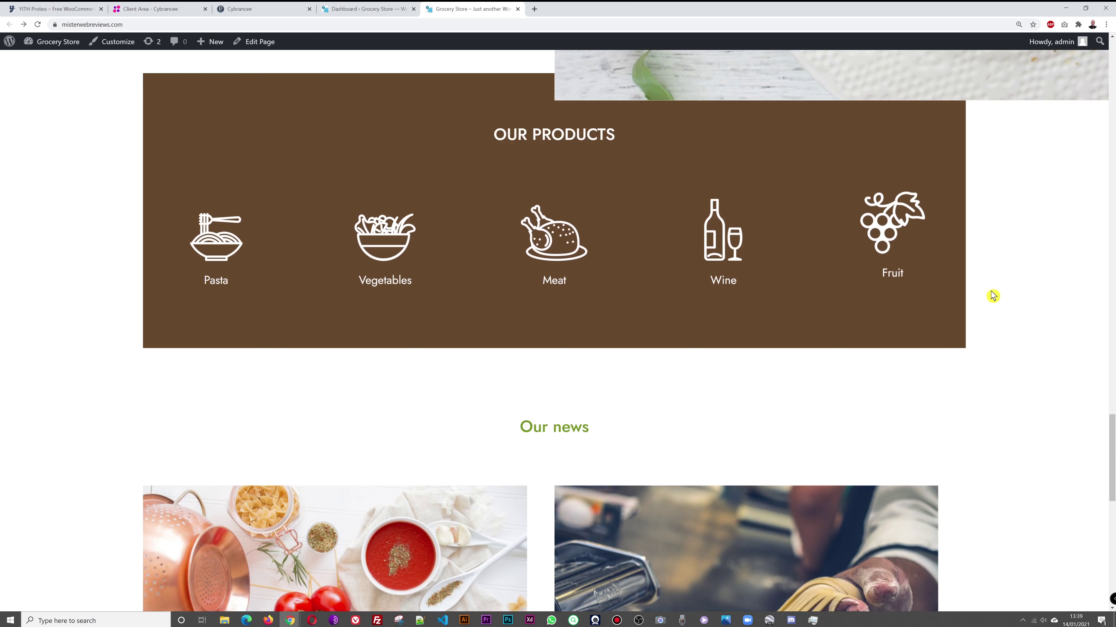
scroll(1038, 292, down, 3)
scroll(1038, 293, down, 5)
scroll(1039, 292, up, 2)
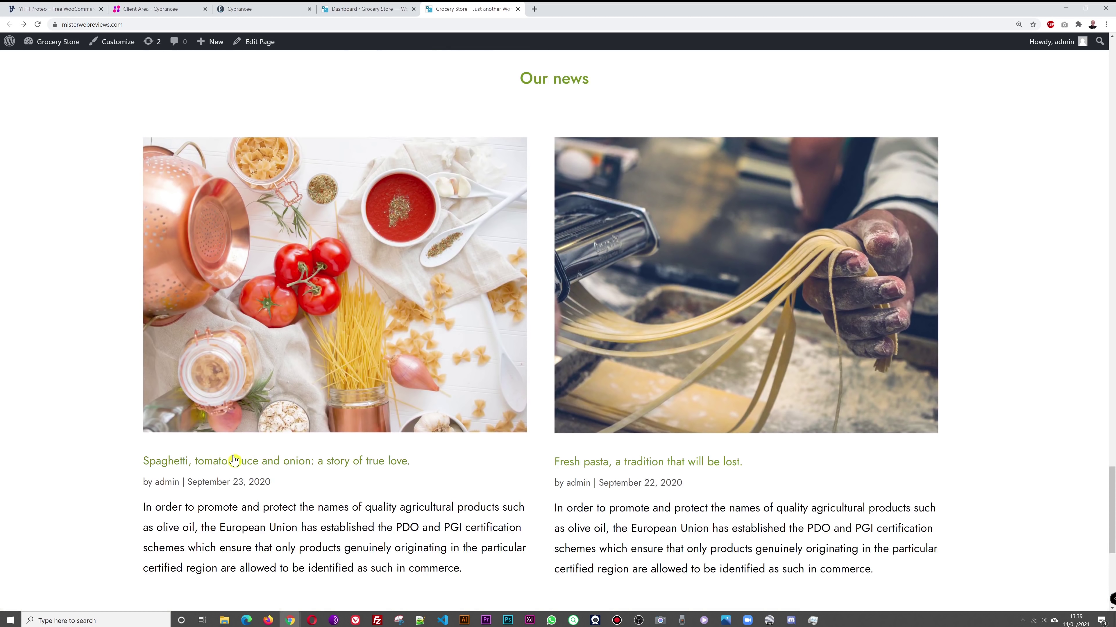
scroll(971, 443, down, 3)
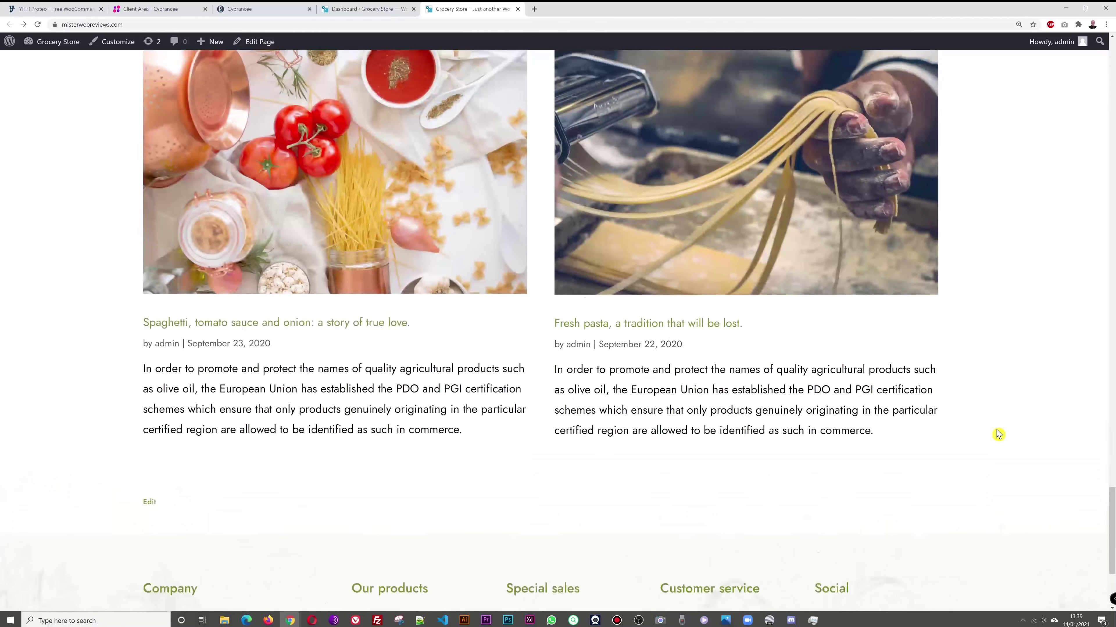
scroll(998, 435, up, 1)
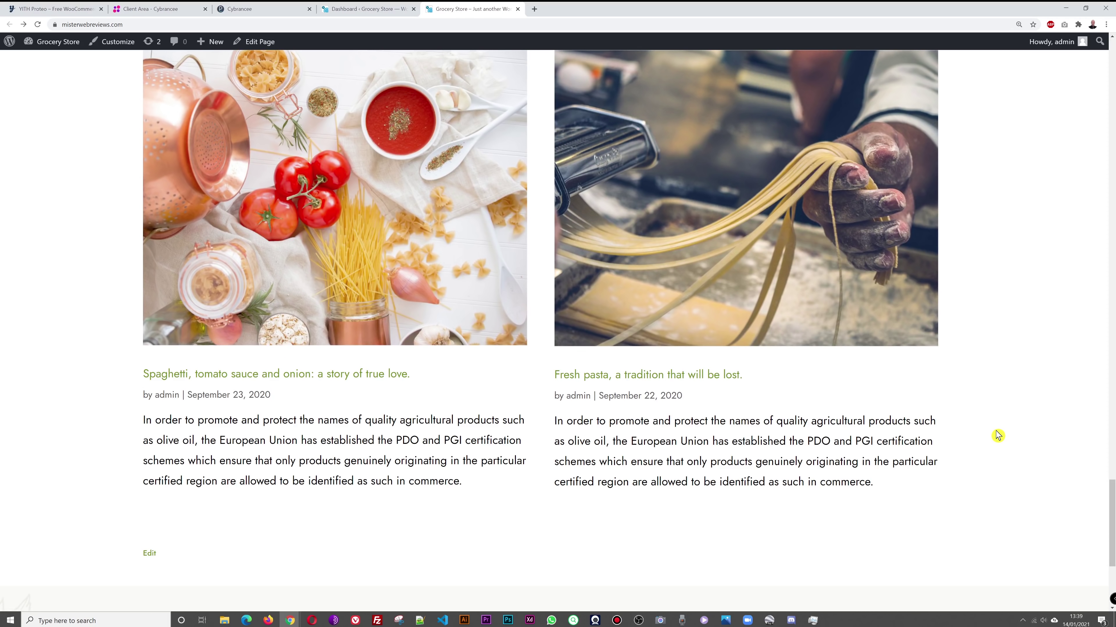
scroll(998, 435, up, 20)
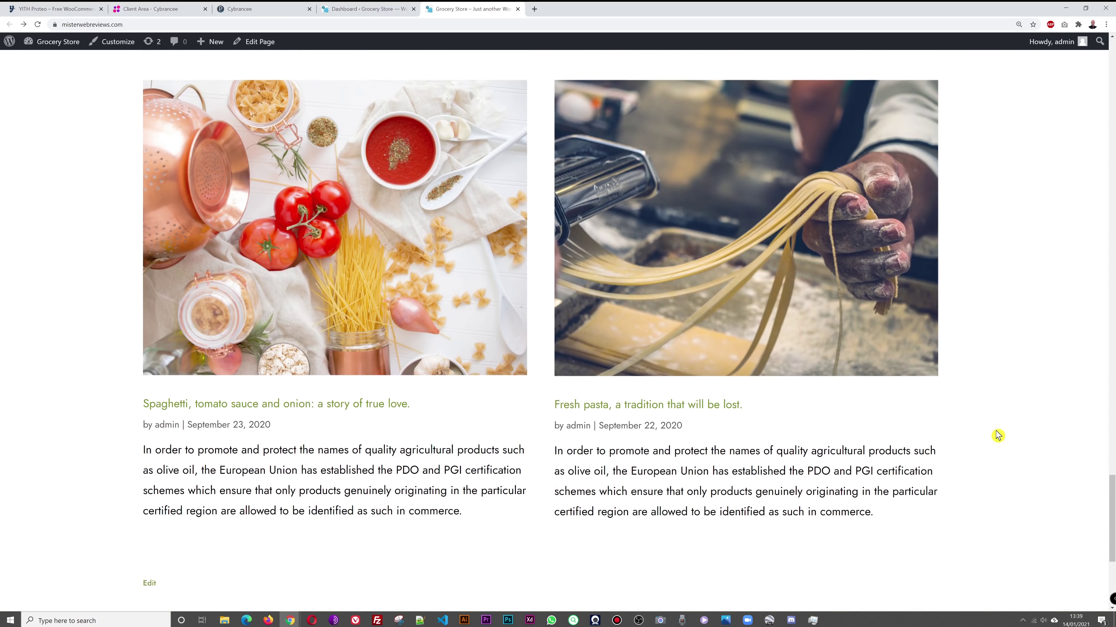
scroll(998, 431, up, 15)
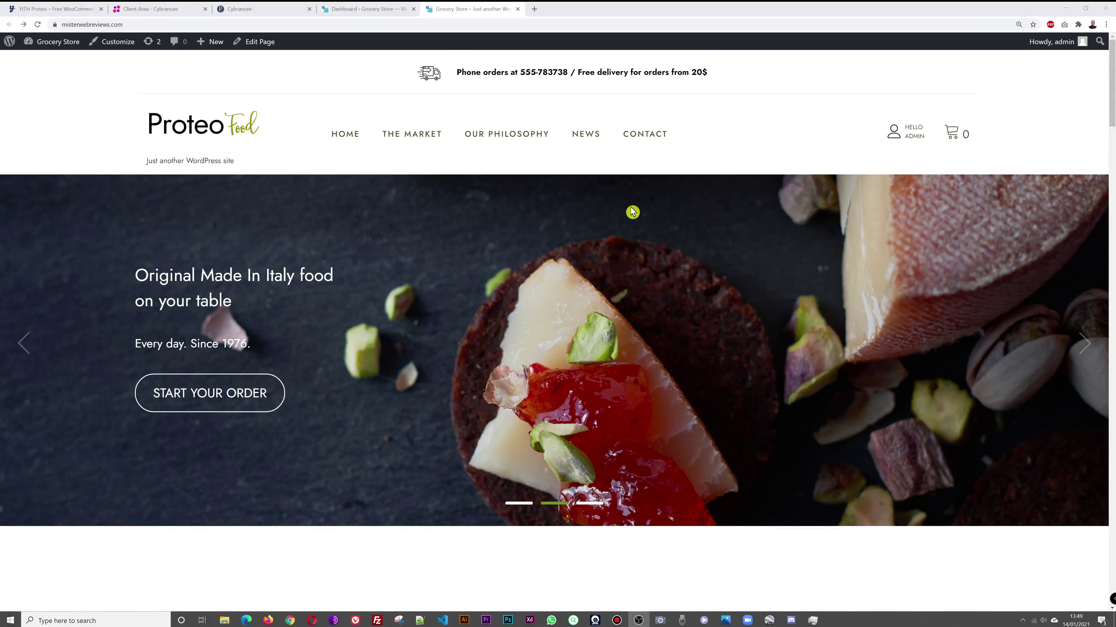
Step: From the WordPress Dashboard, go to Appearance > Customize > Site Identity
click(344, 12)
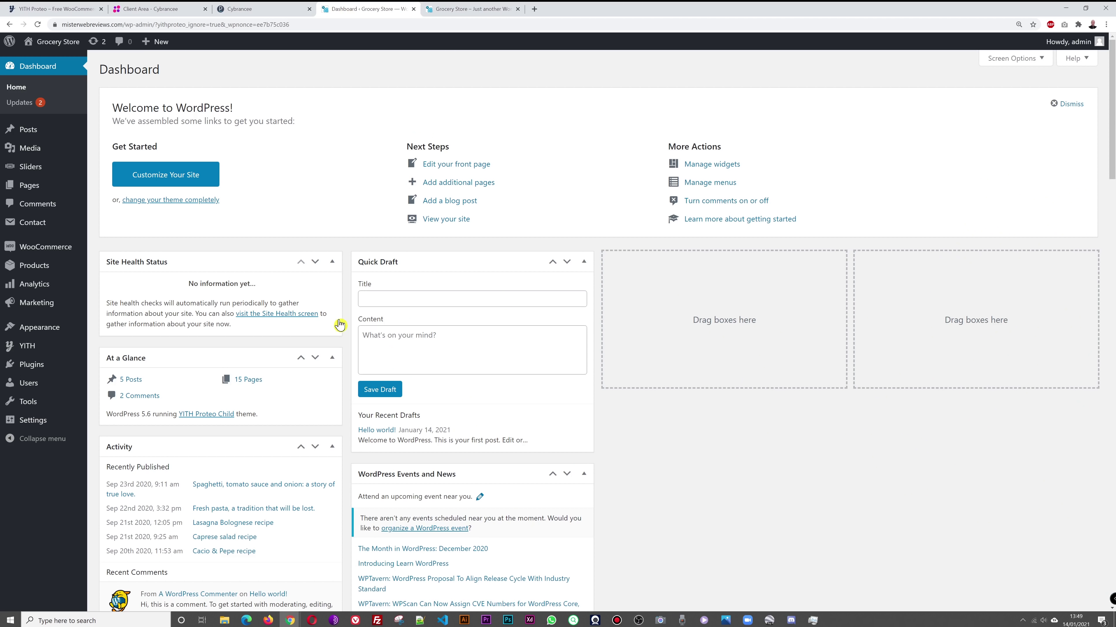
mouse_move(28, 331)
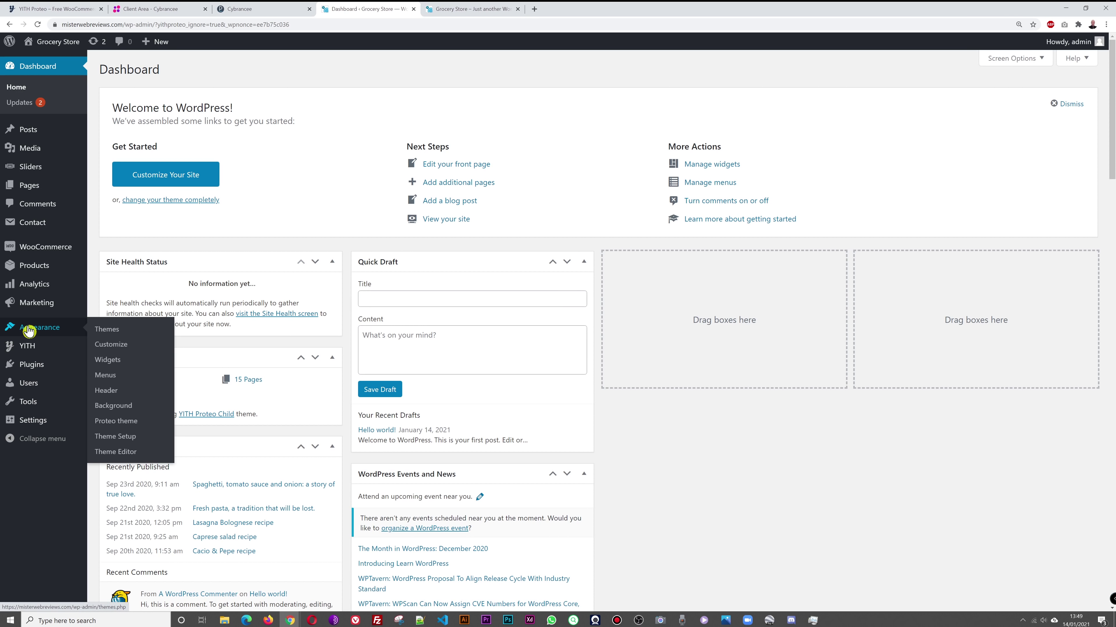
click(126, 350)
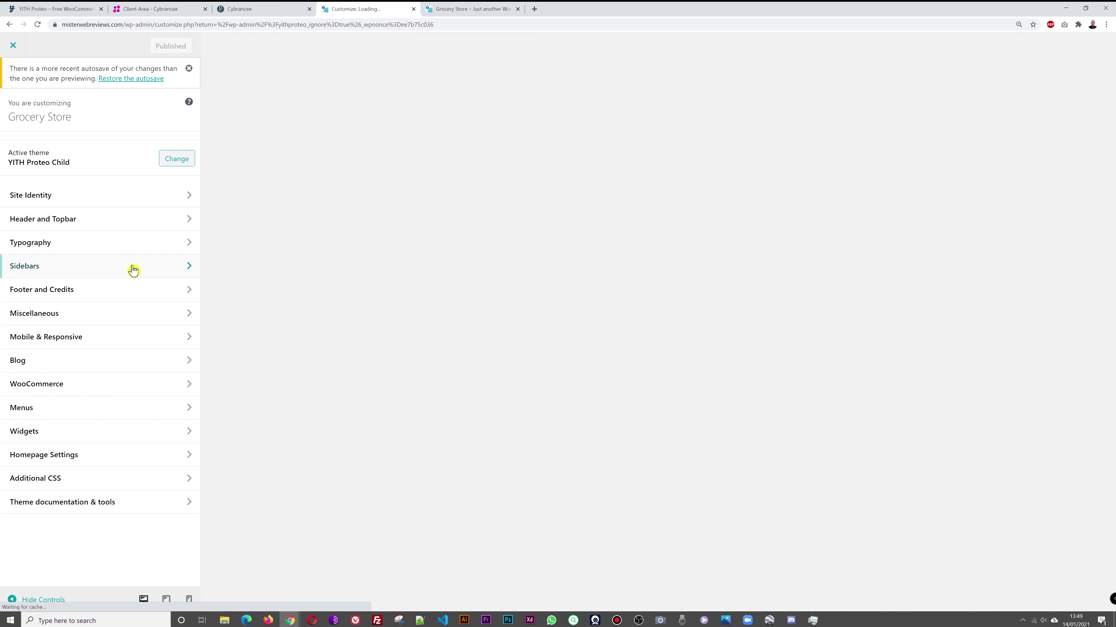
click(43, 204)
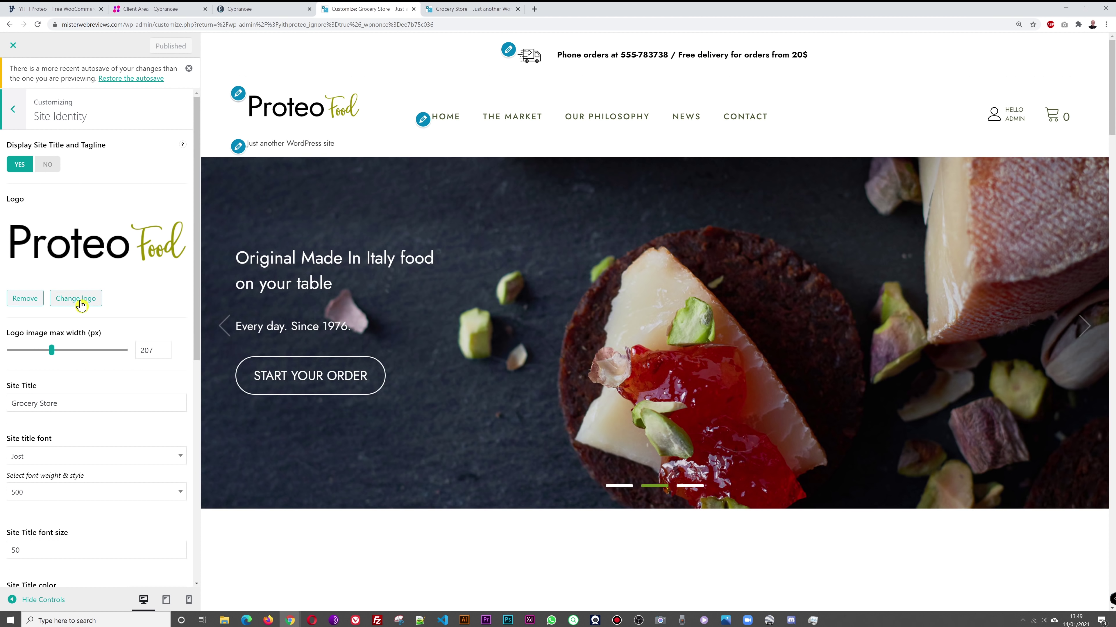
Step: Replace the Proteo Food logo with the uploaded 'grocery store logo.png', skipping cropping
click(79, 300)
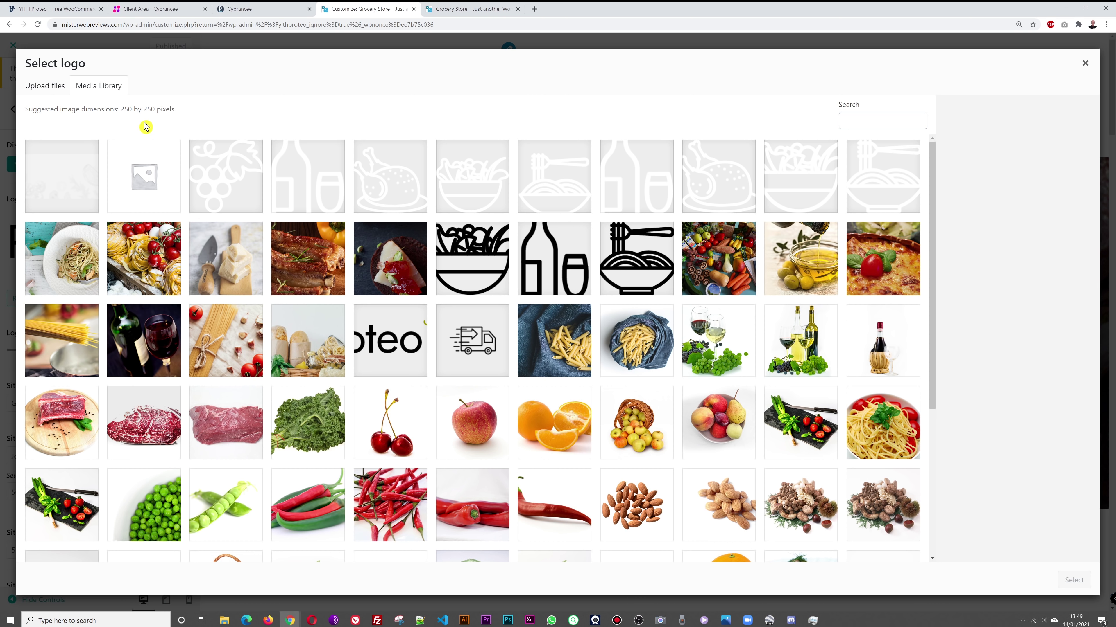
click(46, 88)
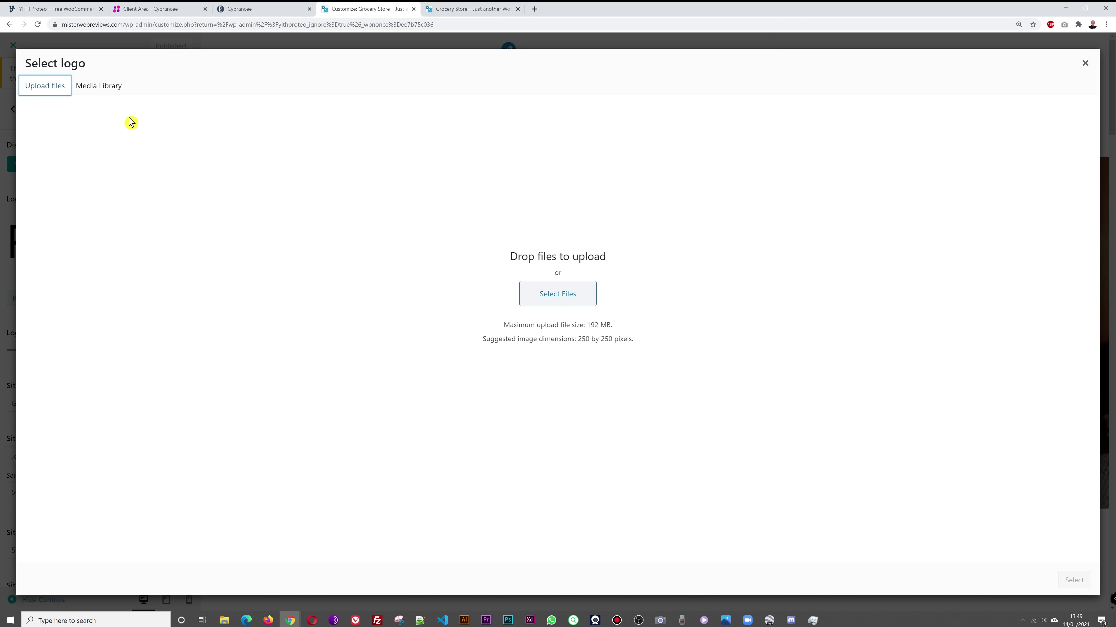
click(585, 301)
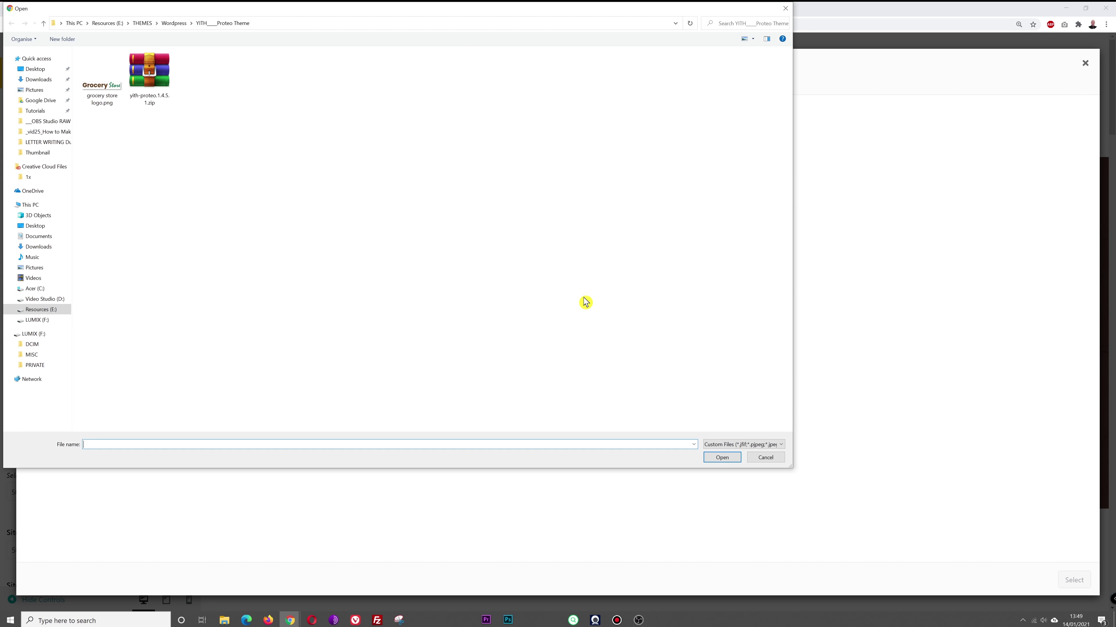
click(106, 101)
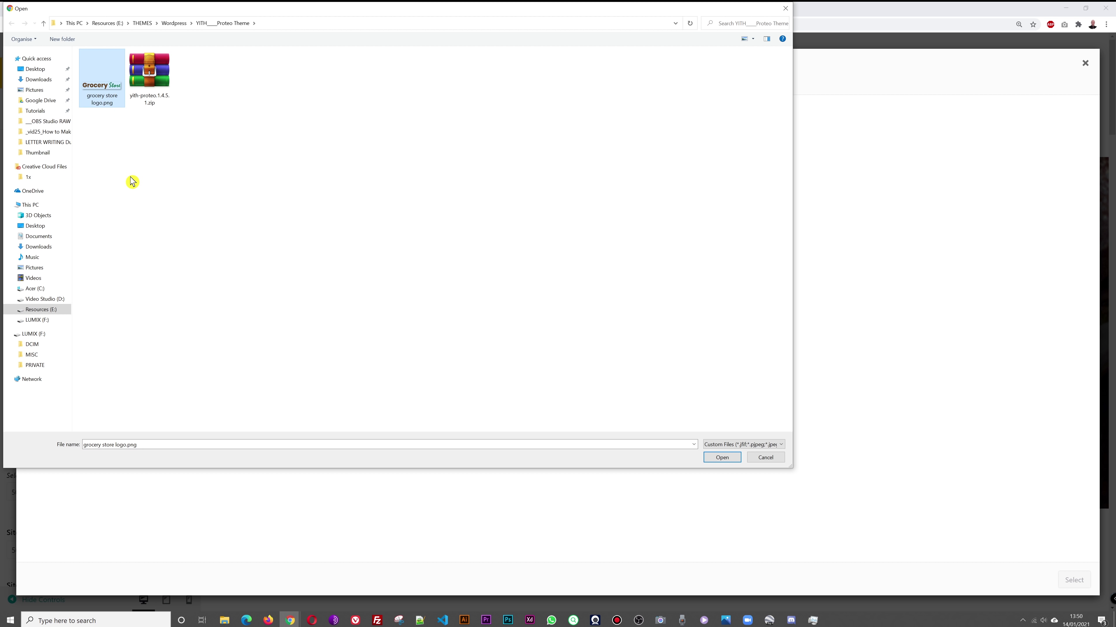
click(722, 458)
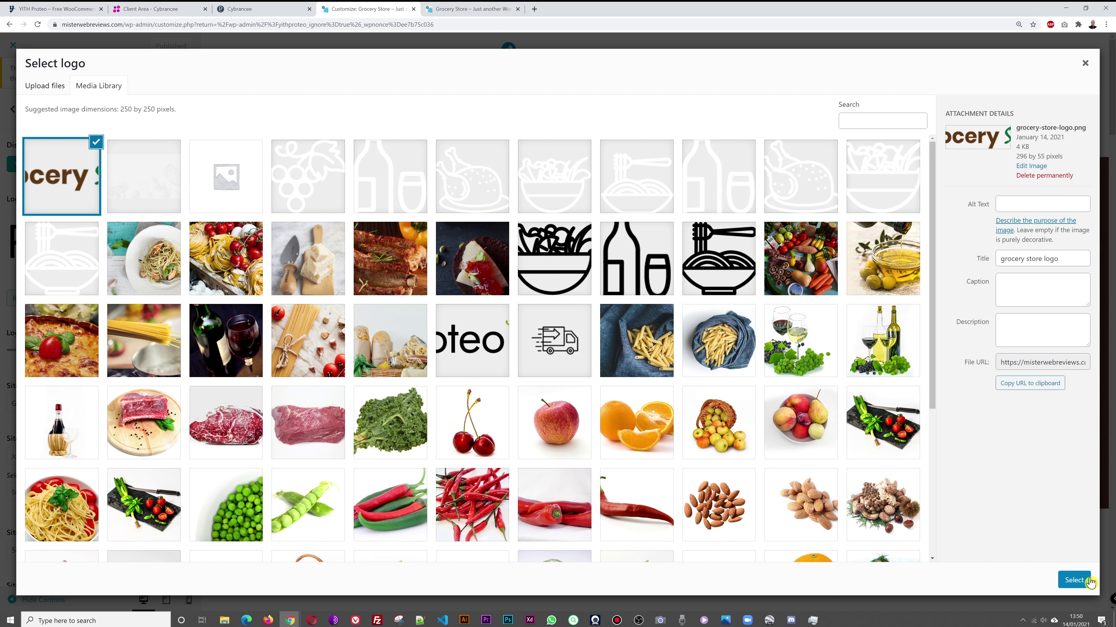
click(1073, 580)
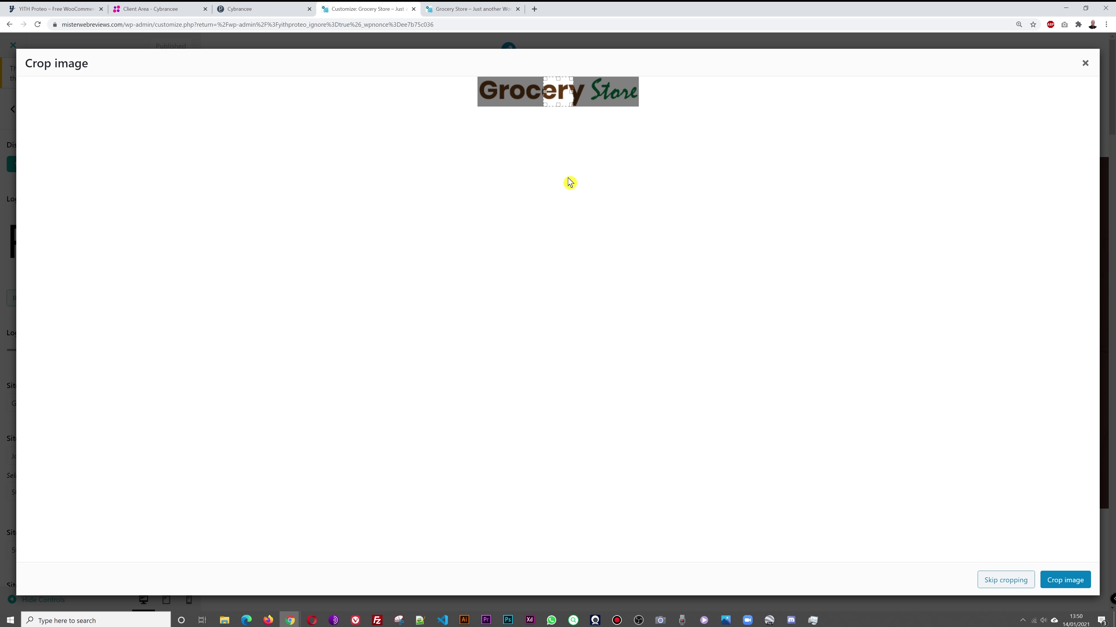
click(1006, 586)
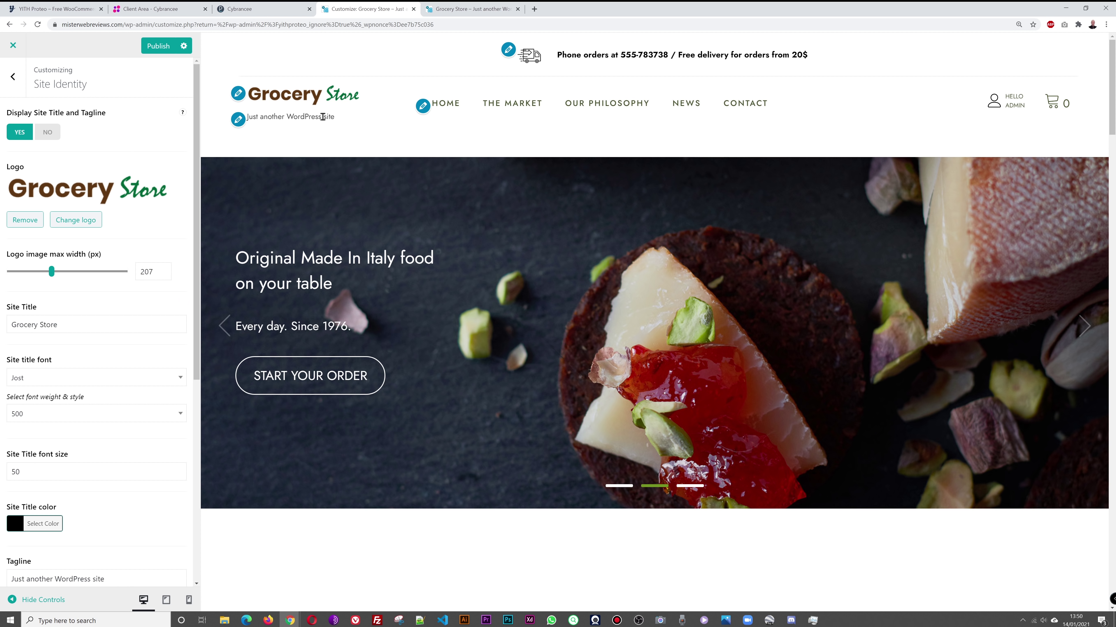
Step: Overwrite the tagline 'Just another WordPress site' with 'Fresh Foods Every Day'
scroll(123, 397, down, 7)
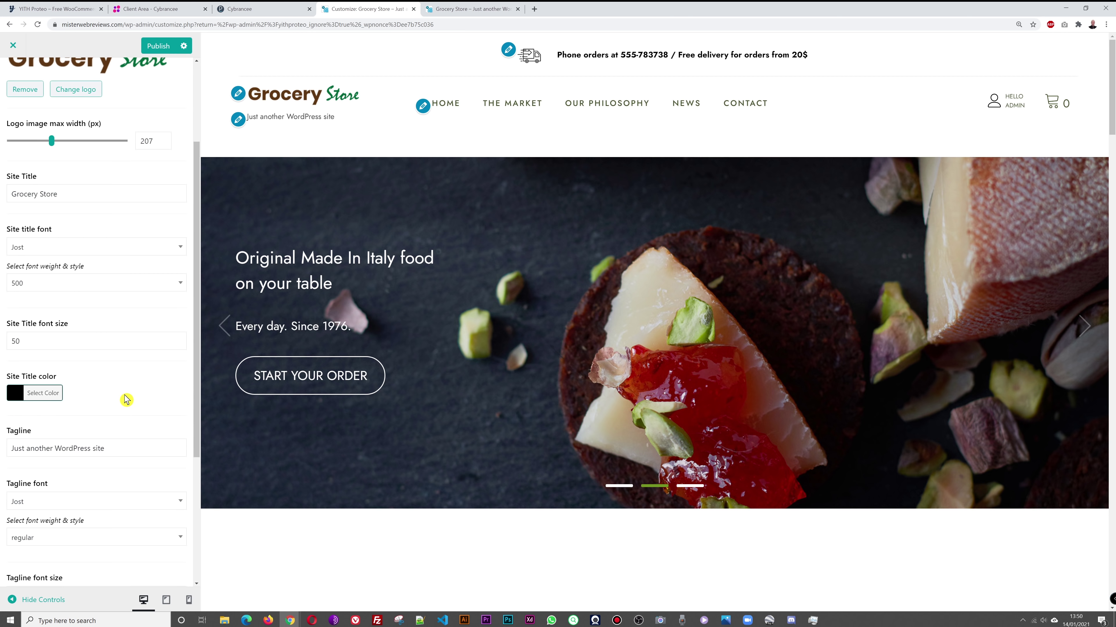
scroll(126, 400, down, 1)
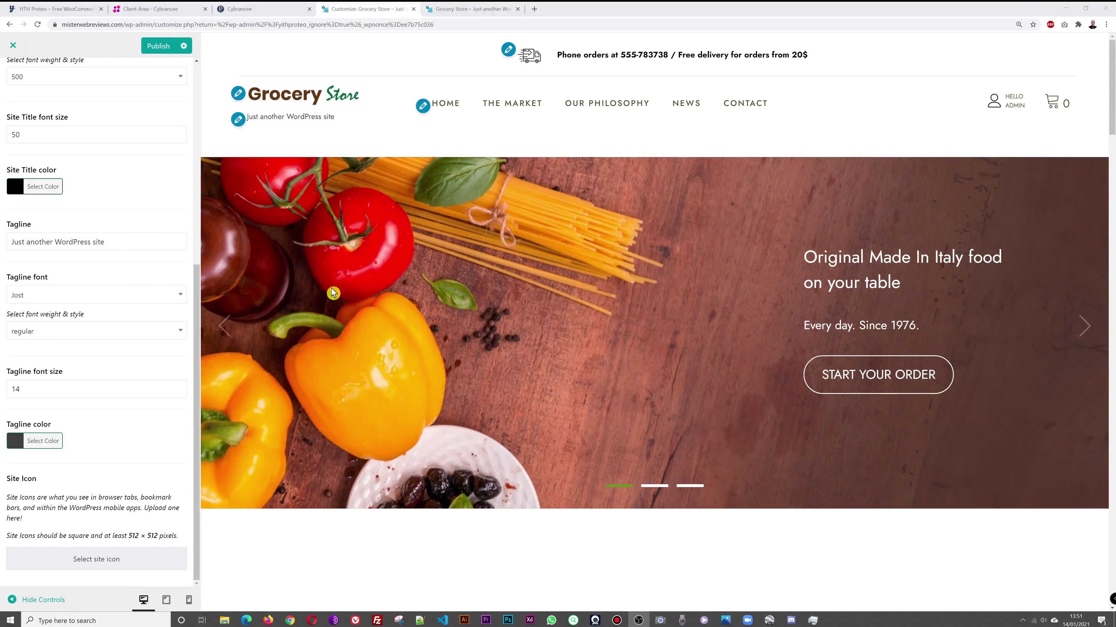
triple_click(109, 244)
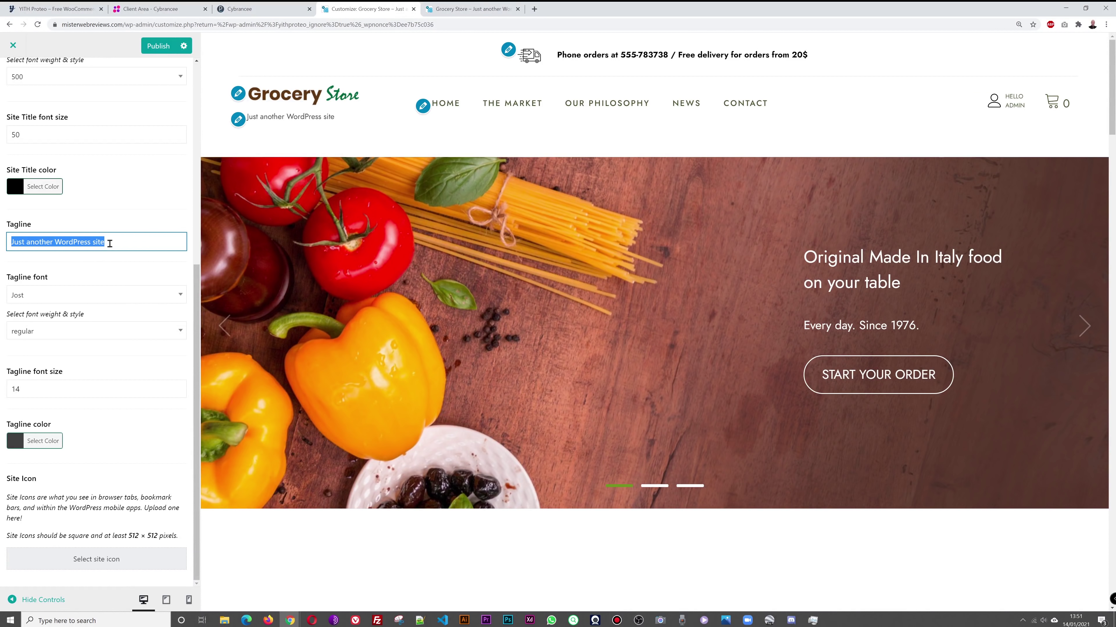
text(Fresh Foo)
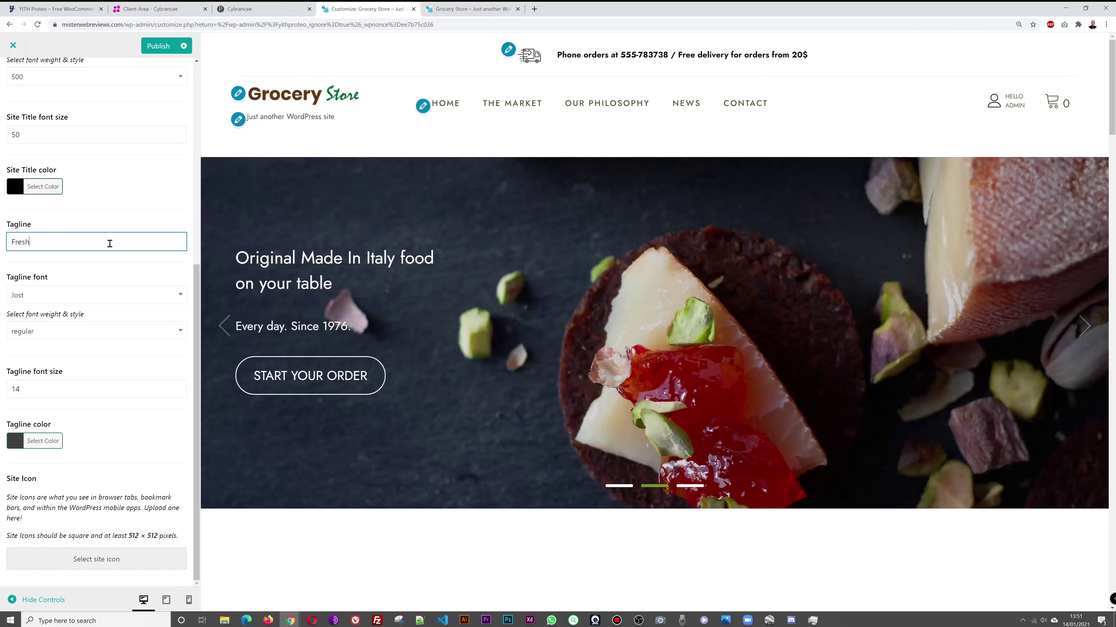
text(ds Every Day!)
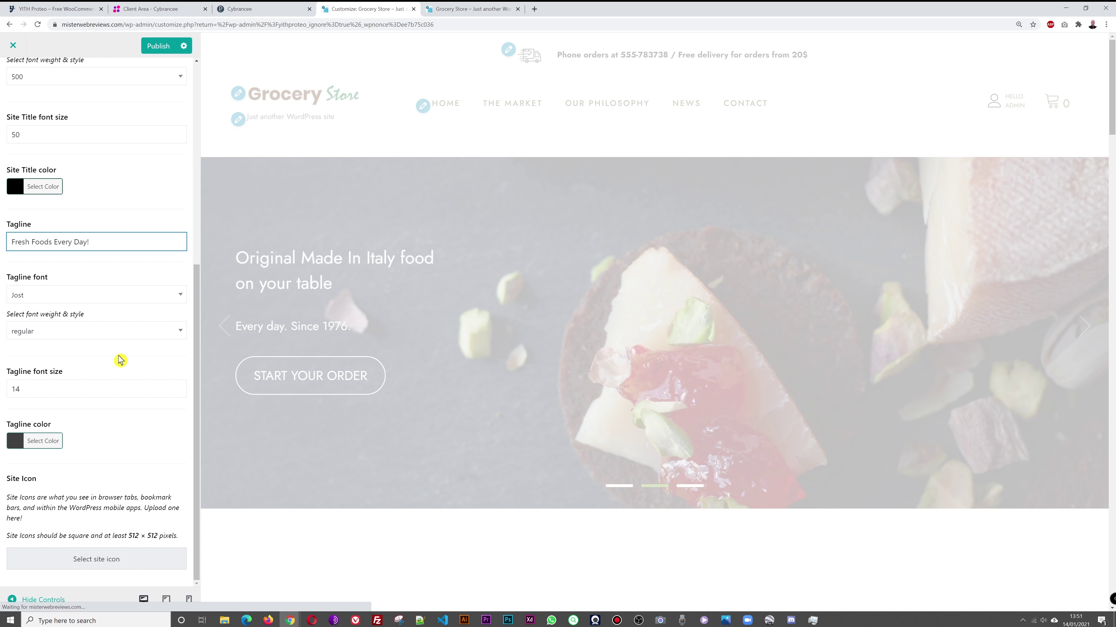
Step: Set the tagline font to Kalam and raise its size to 21
click(175, 301)
scroll(109, 374, down, 4)
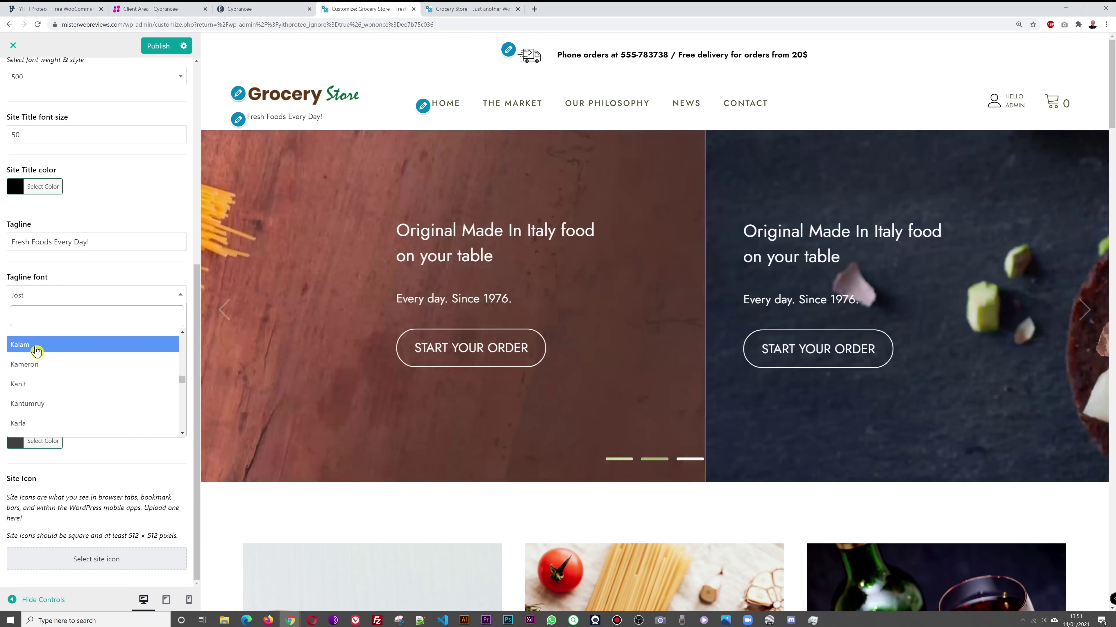
click(38, 347)
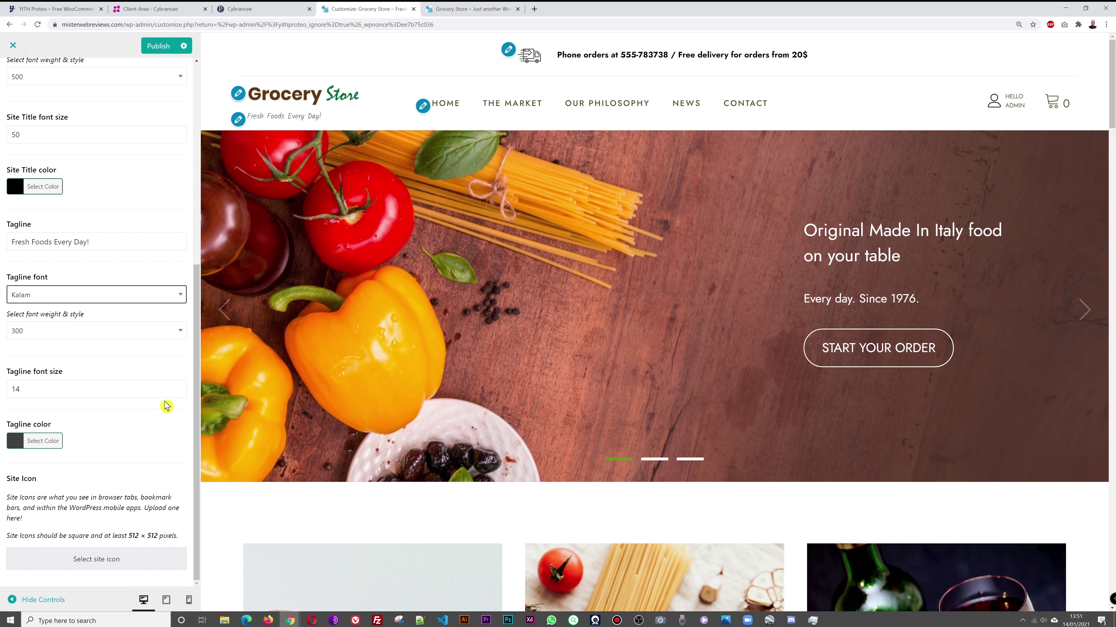
click(177, 386)
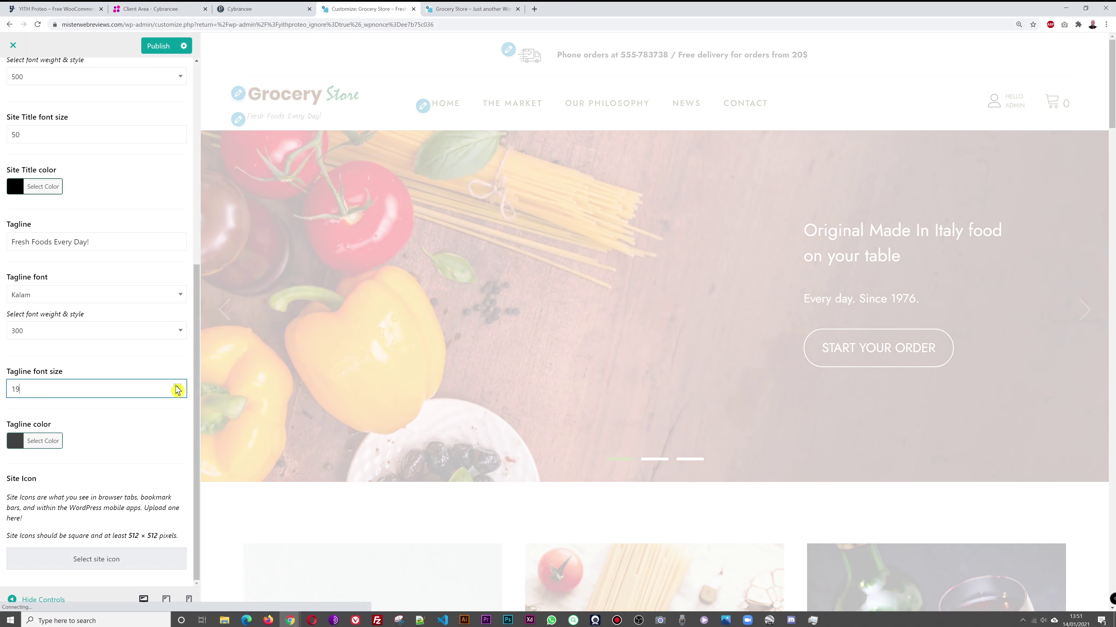
click(177, 386)
click(177, 386)
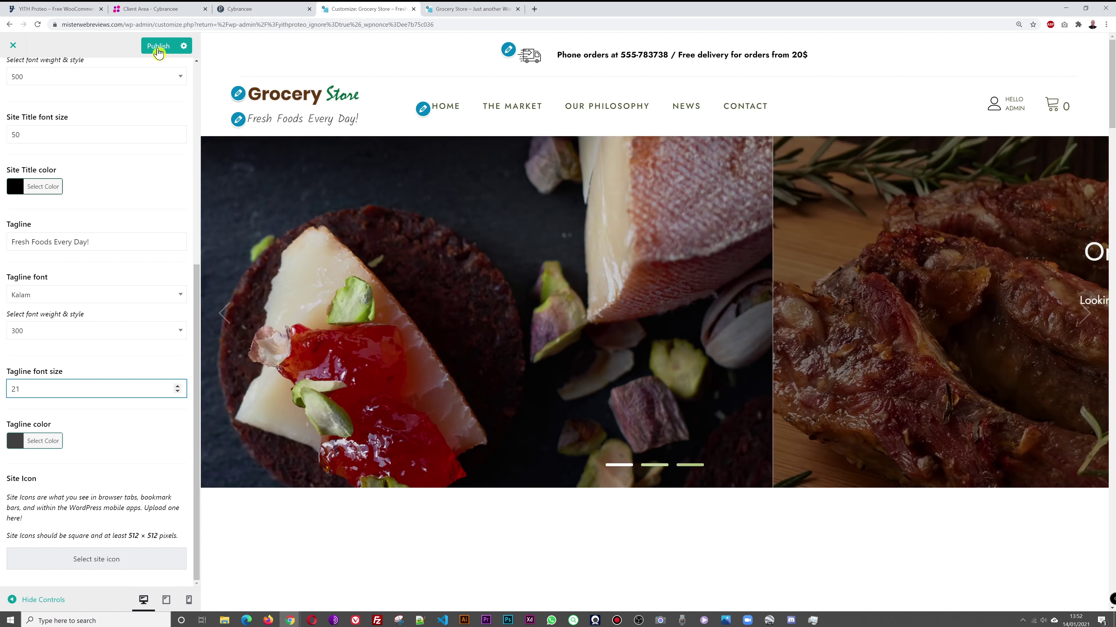
Step: Publish the new logo and tagline and reload the live site to check them
click(156, 45)
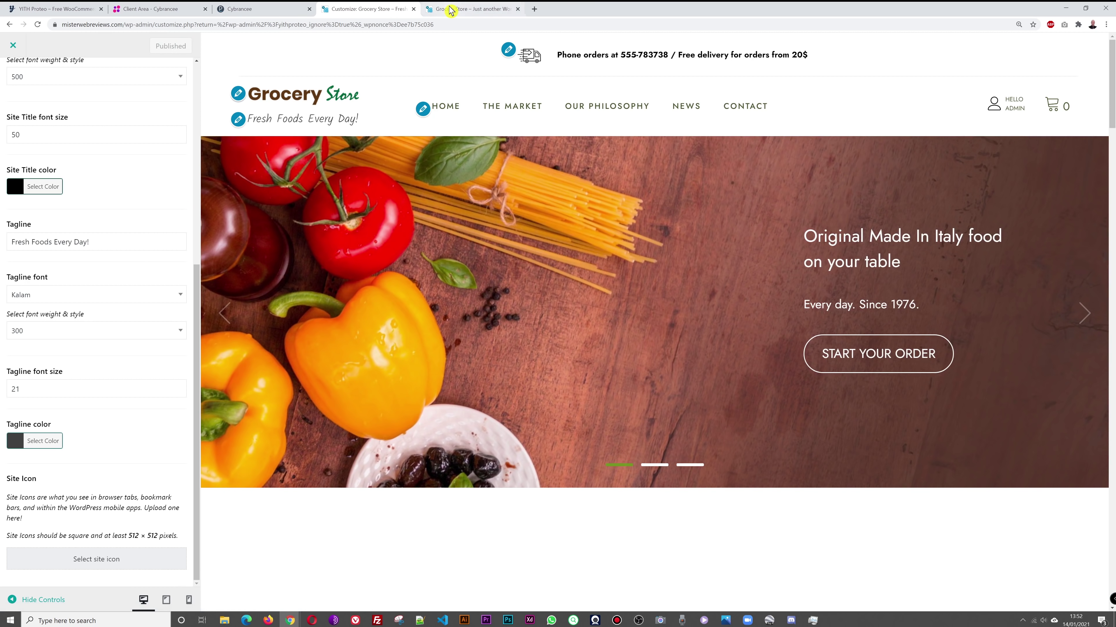
click(470, 9)
click(37, 25)
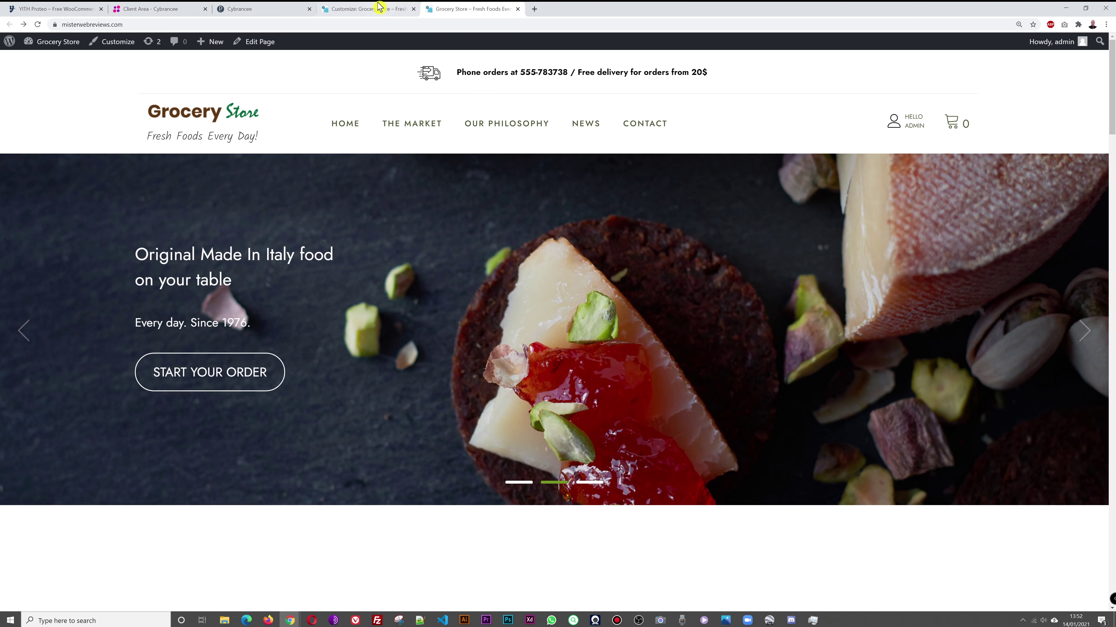
click(369, 9)
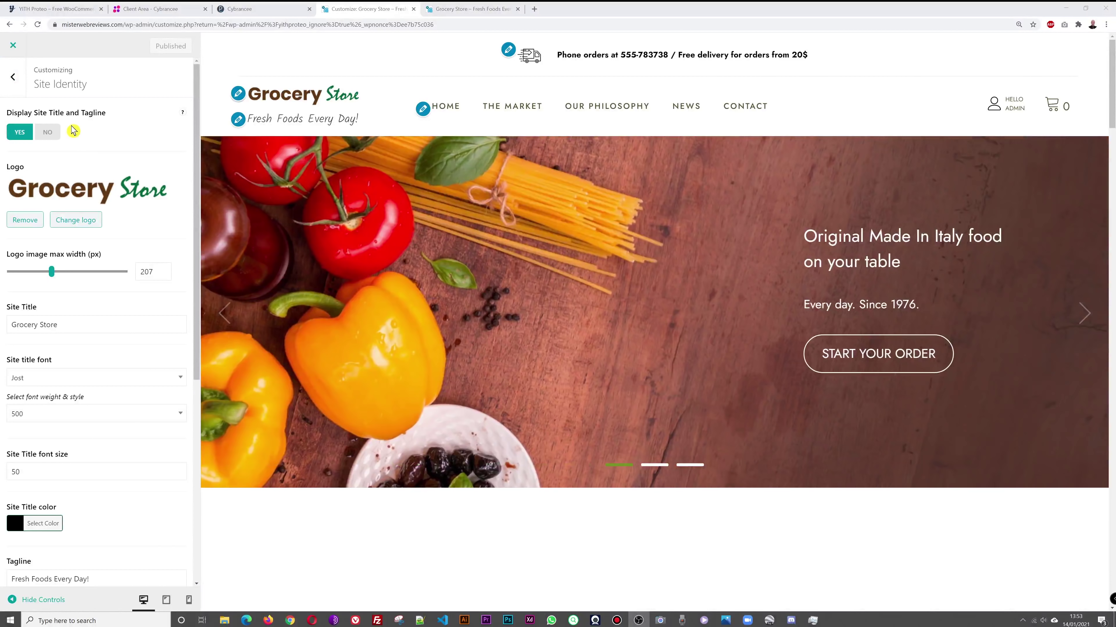
Step: Go to Widgets > Topbar Sidebar and expand its Text widget
click(13, 78)
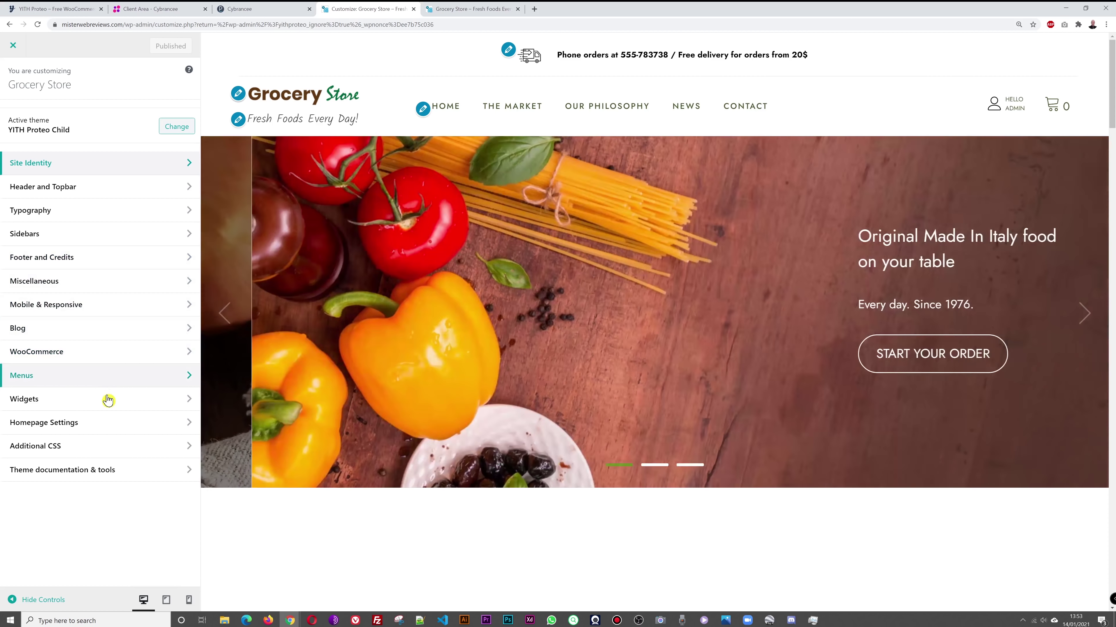
click(84, 402)
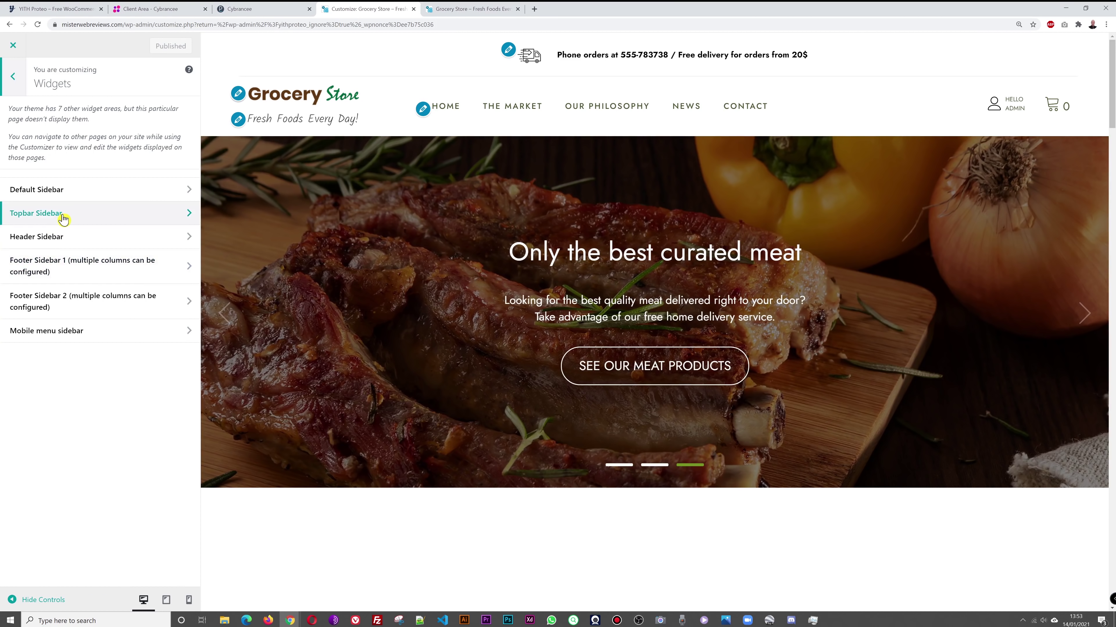
click(64, 214)
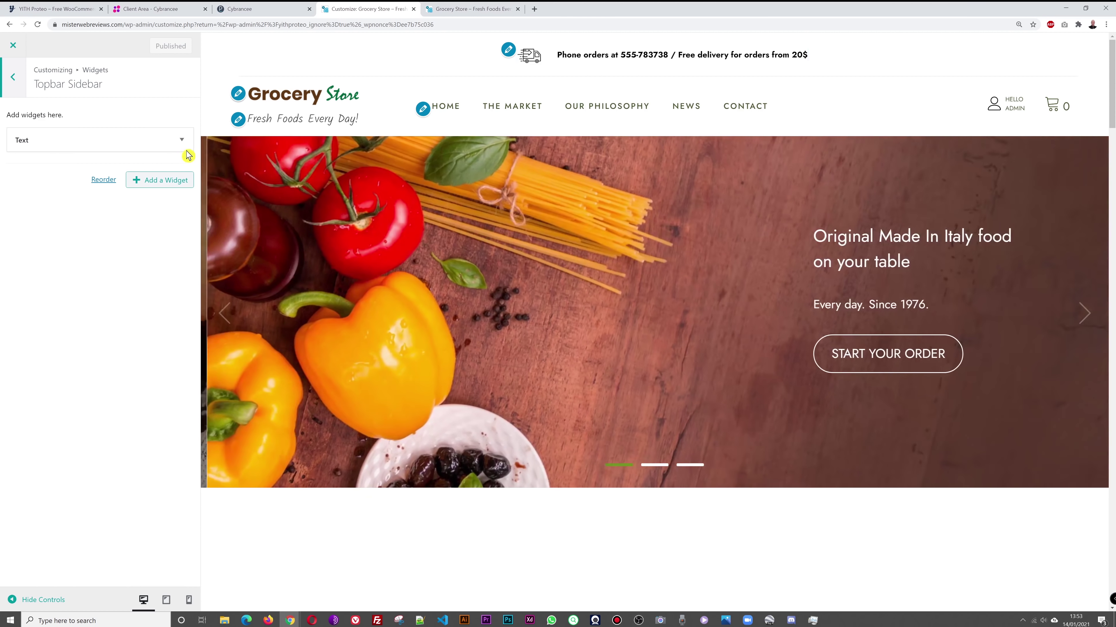
click(182, 139)
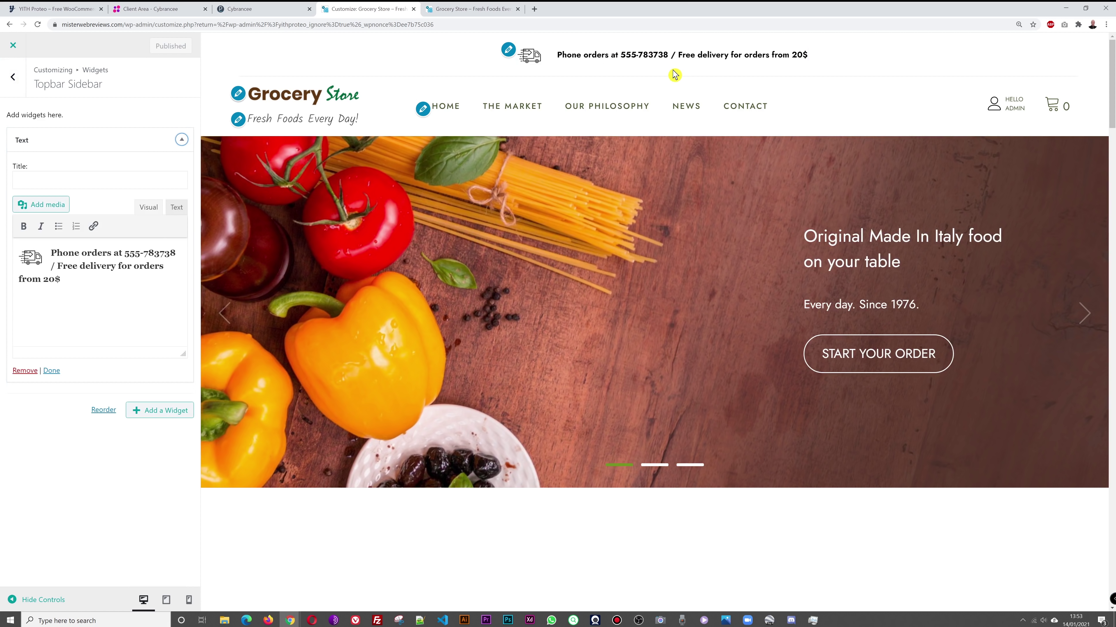
Step: Update the topbar text with the new order phone number and 'free delivery over 25$', then publish
click(111, 254)
key(Left)
key(Left)
key(Left)
key(Left)
key(Left)
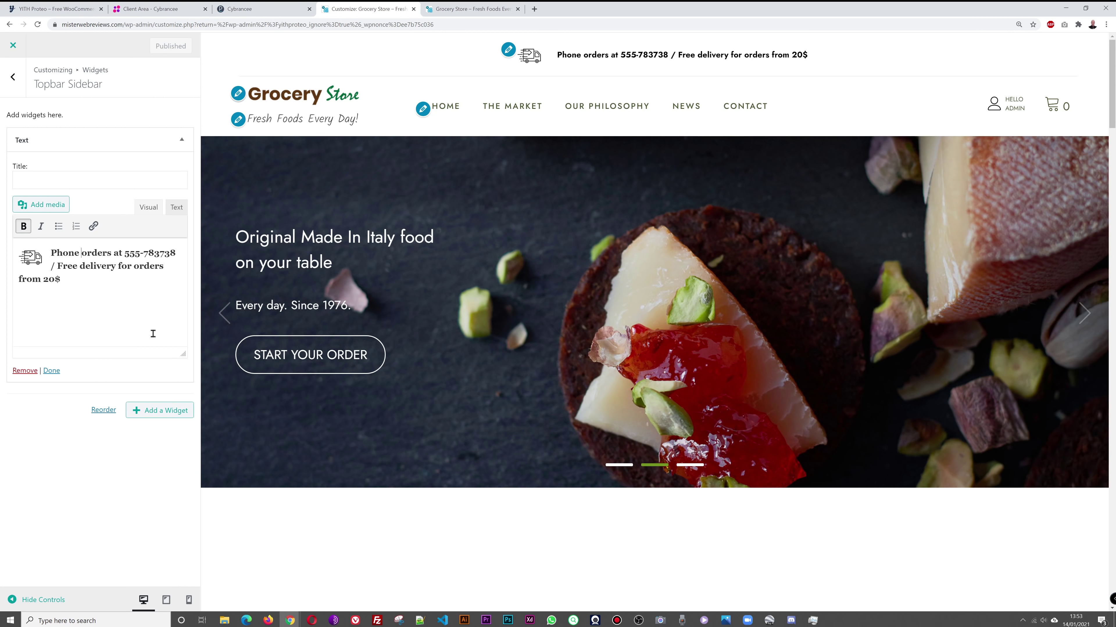
key(Right)
key(Right)
key(Right)
key(Right)
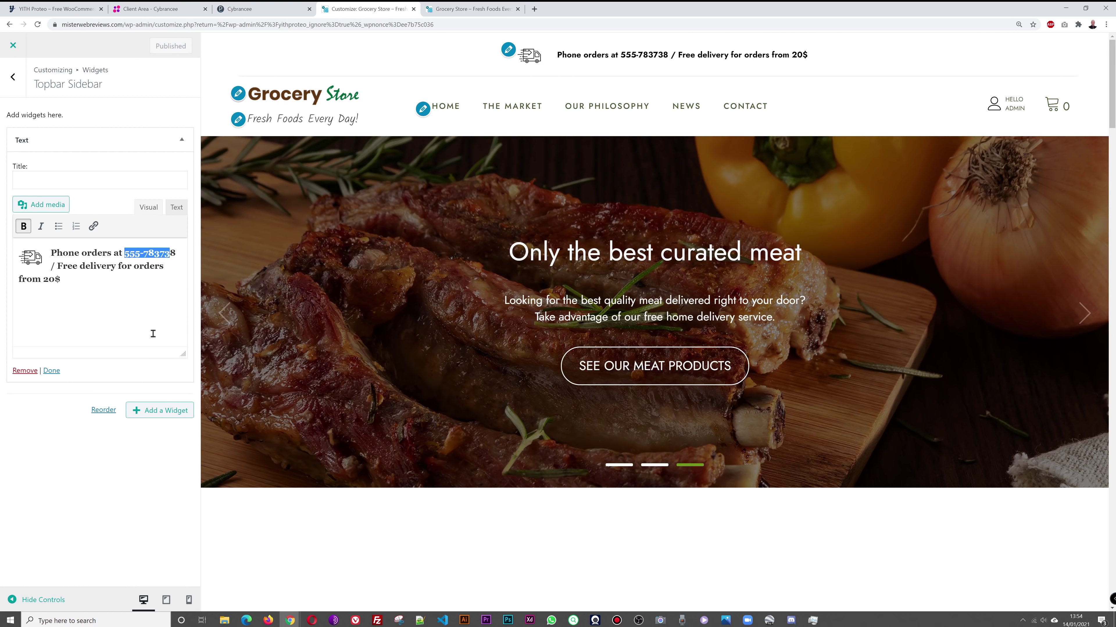
text(01)
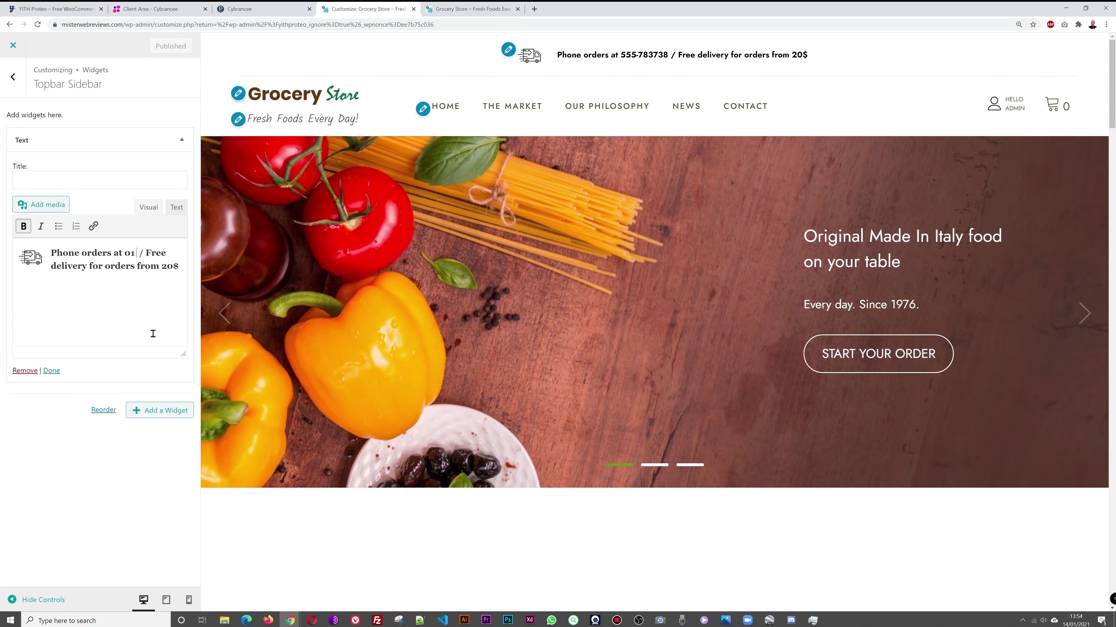
text( 234 56)
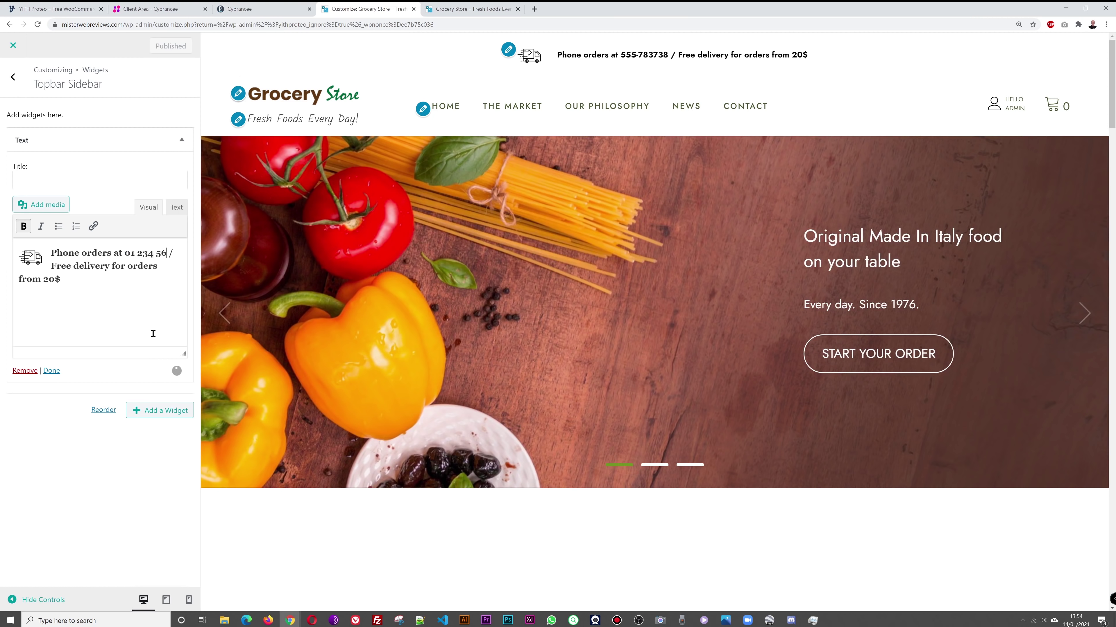
text(7 890)
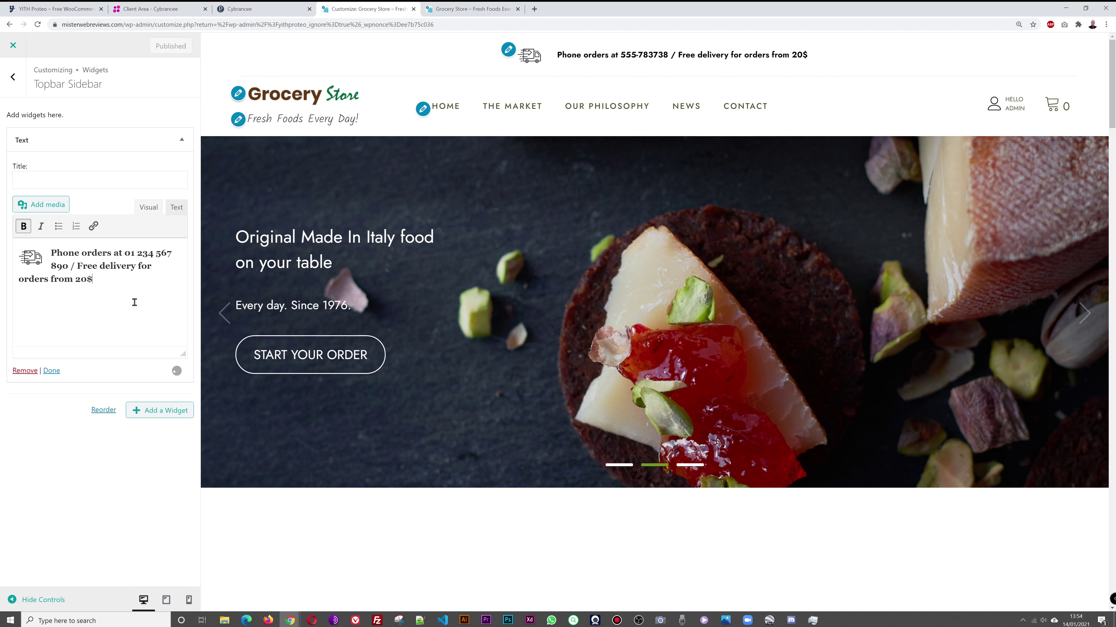
key(shift+Left)
key(shift+Left)
key(shift+Left)
key(shift+Left)
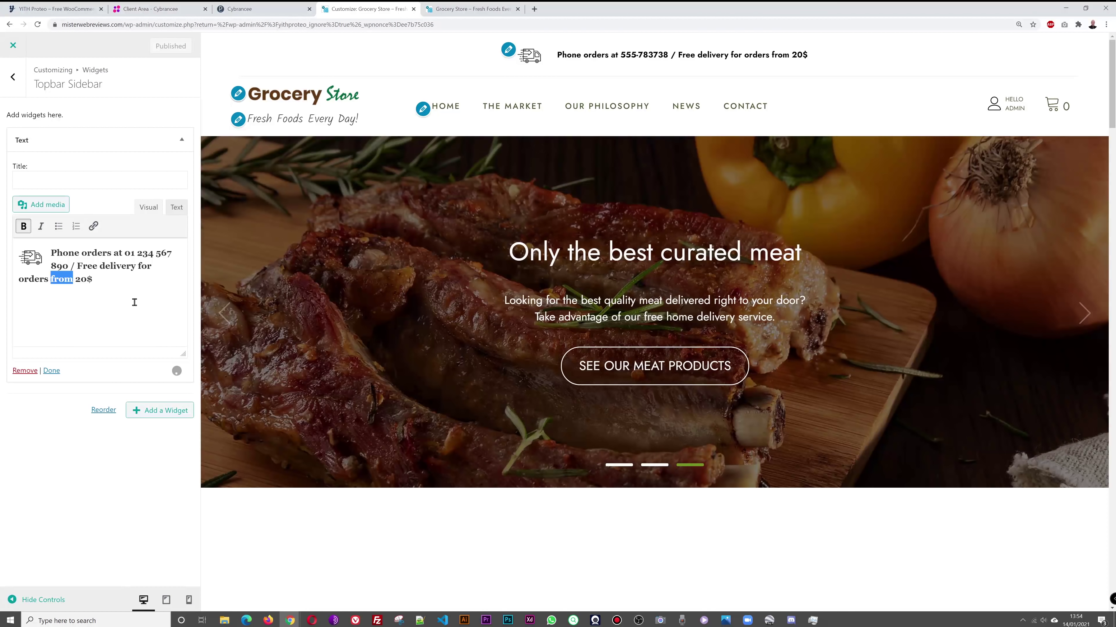
text(over)
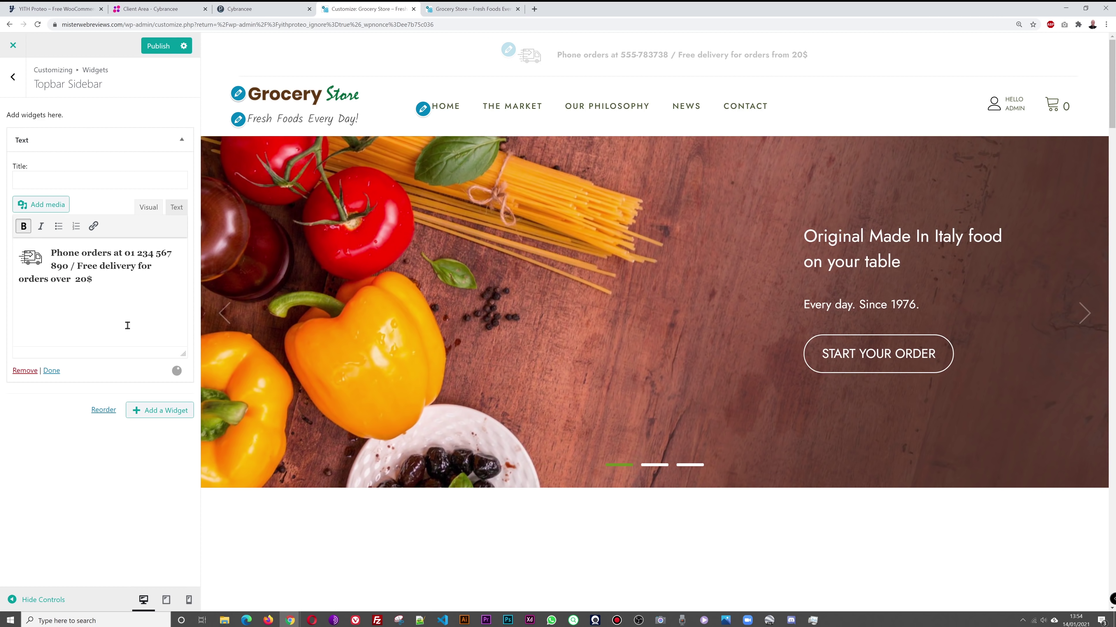
key(BackSpace)
key(BackSpace)
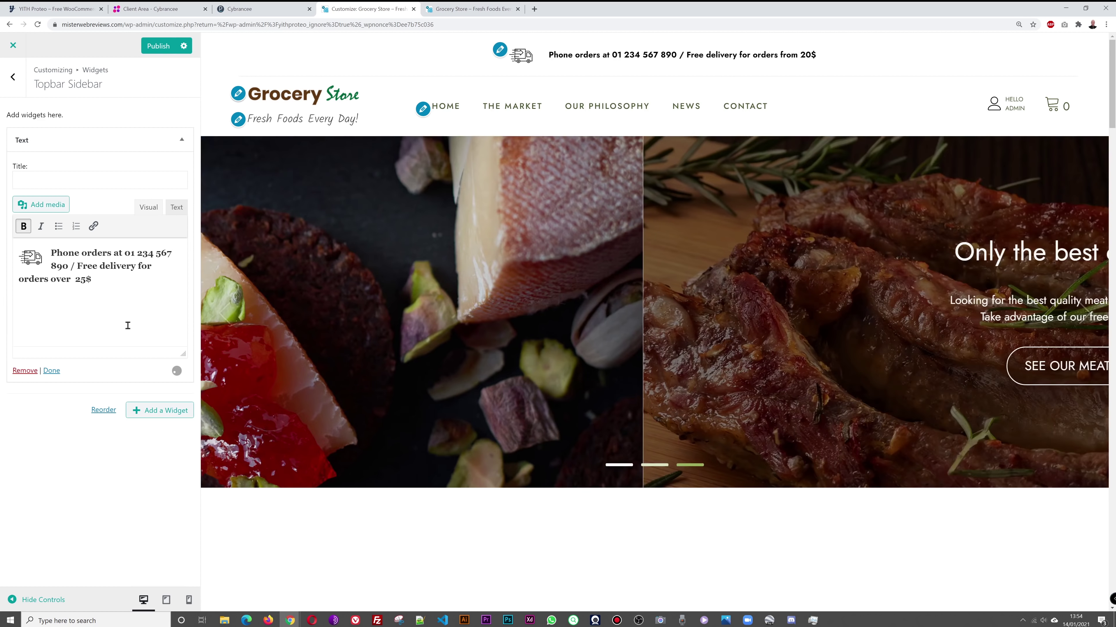
key(Left)
key(Left)
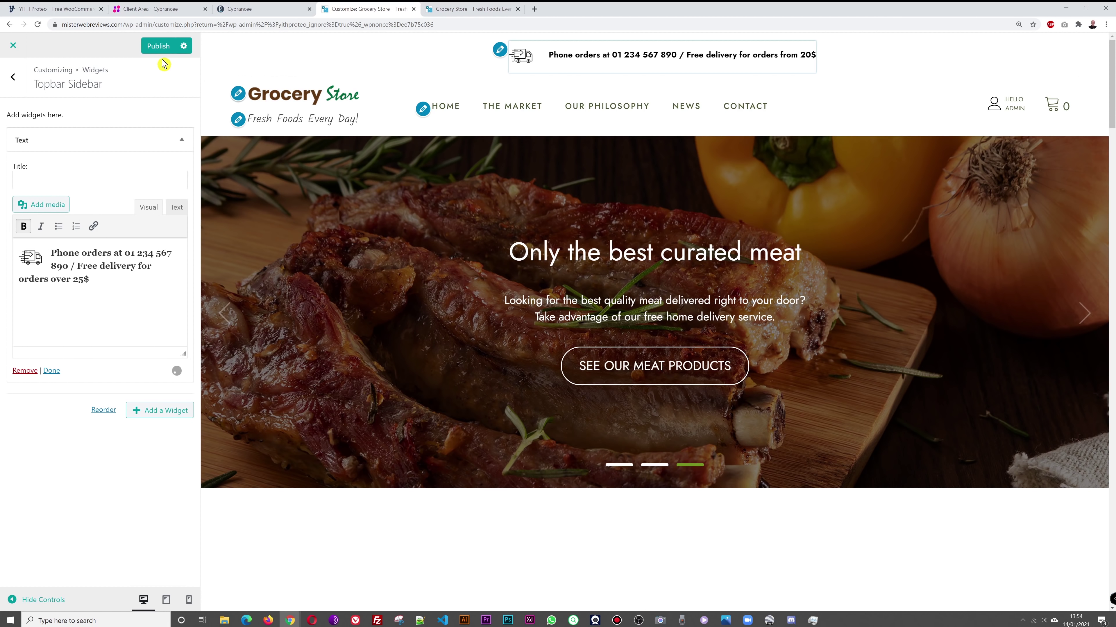
click(157, 50)
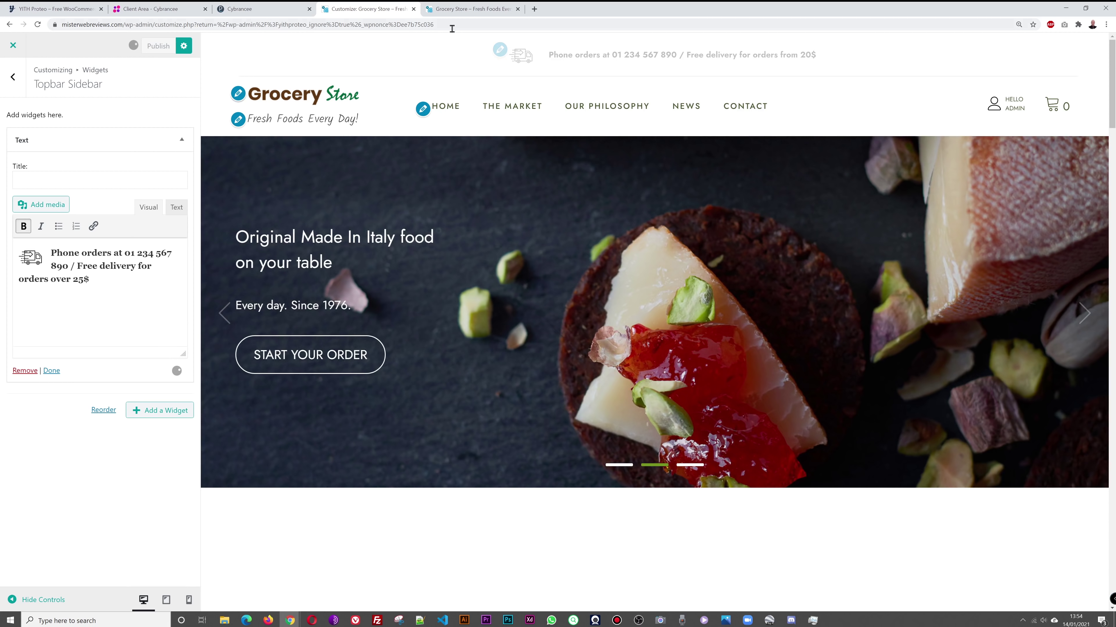
Step: Reload the live storefront to verify the new topbar phone number and 25$ delivery
click(461, 10)
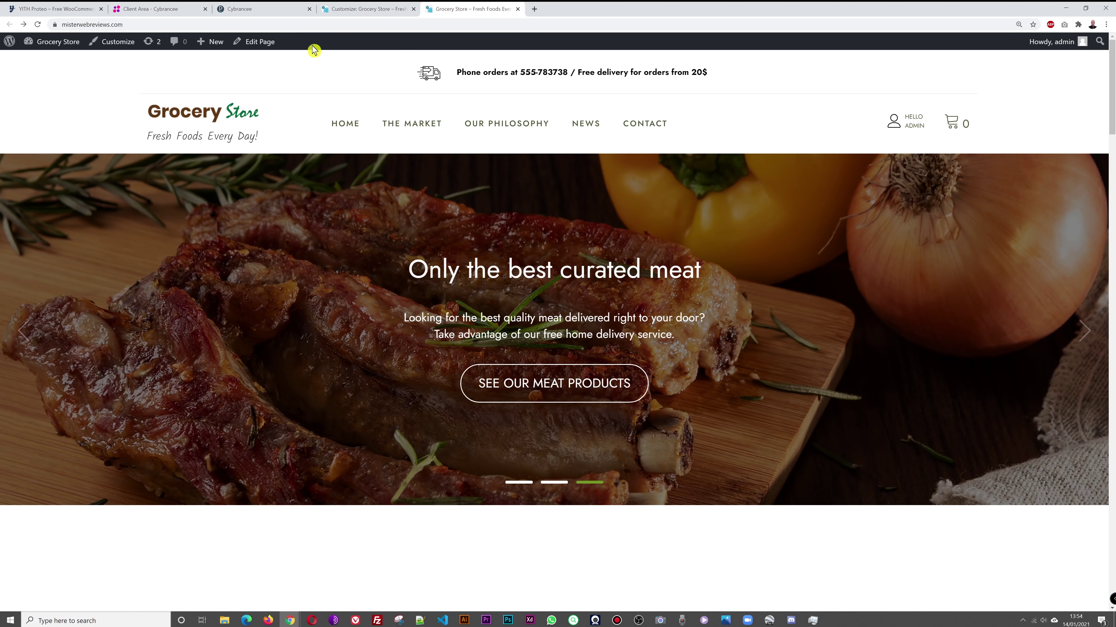
click(37, 25)
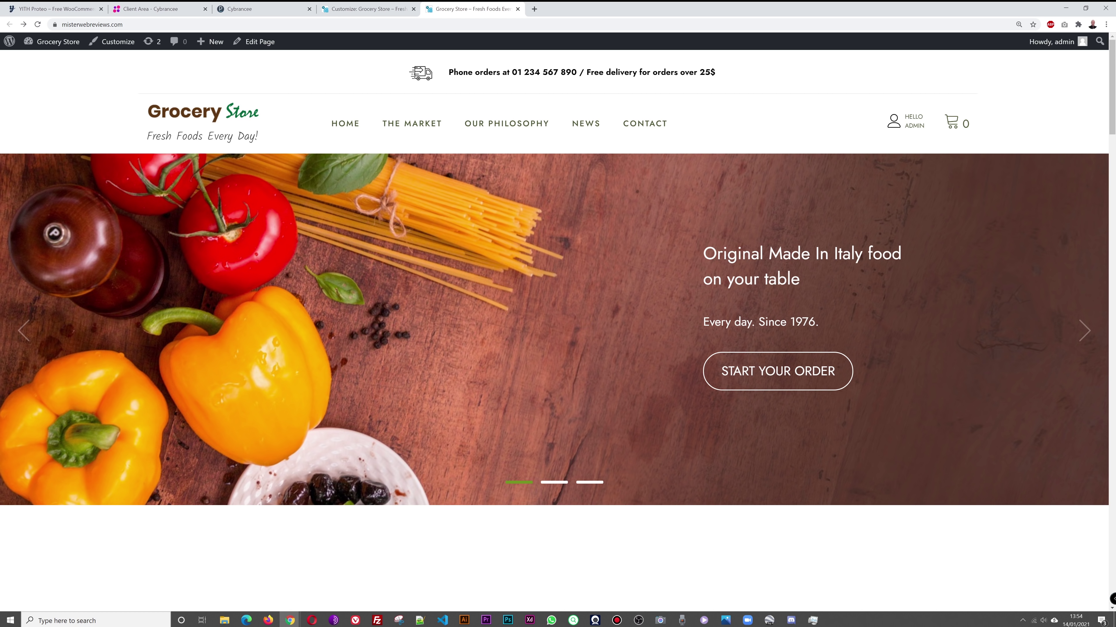
key(ctrl+shift+Tab)
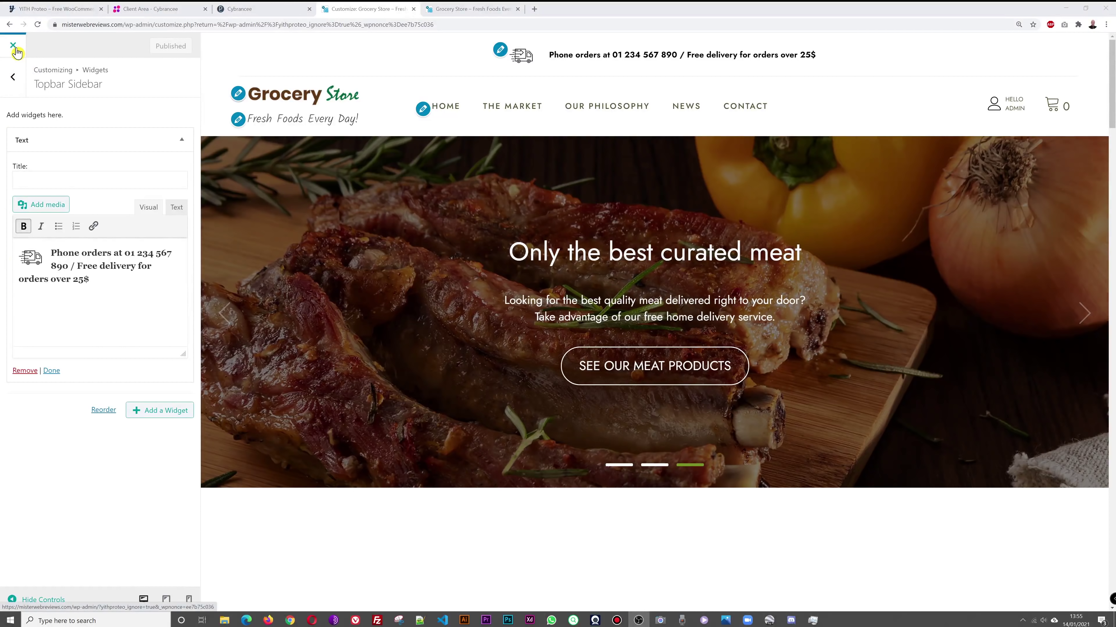
Step: Close the Customizer and show the admin Pages list
click(13, 47)
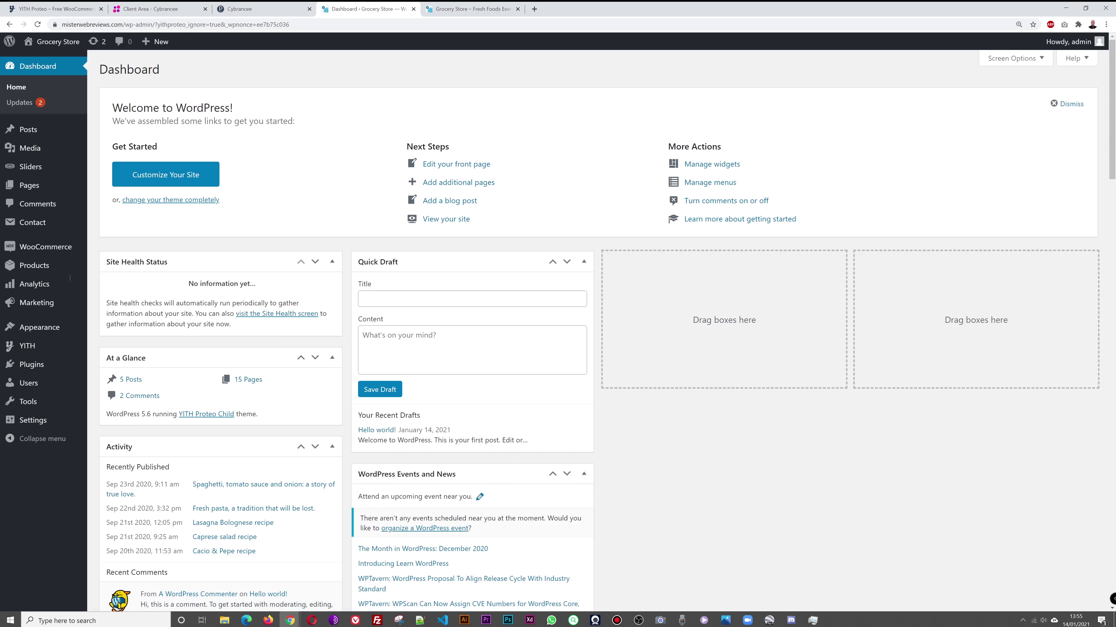
click(25, 189)
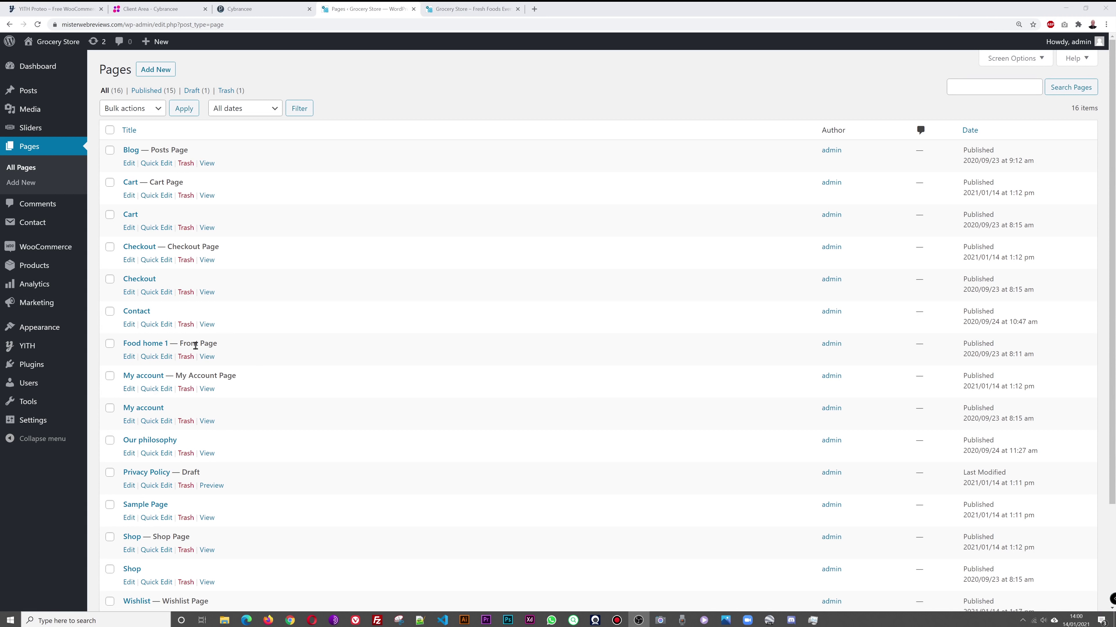
Step: Open Food home 1 in the block editor and keep its header slider as Food slider one
click(146, 345)
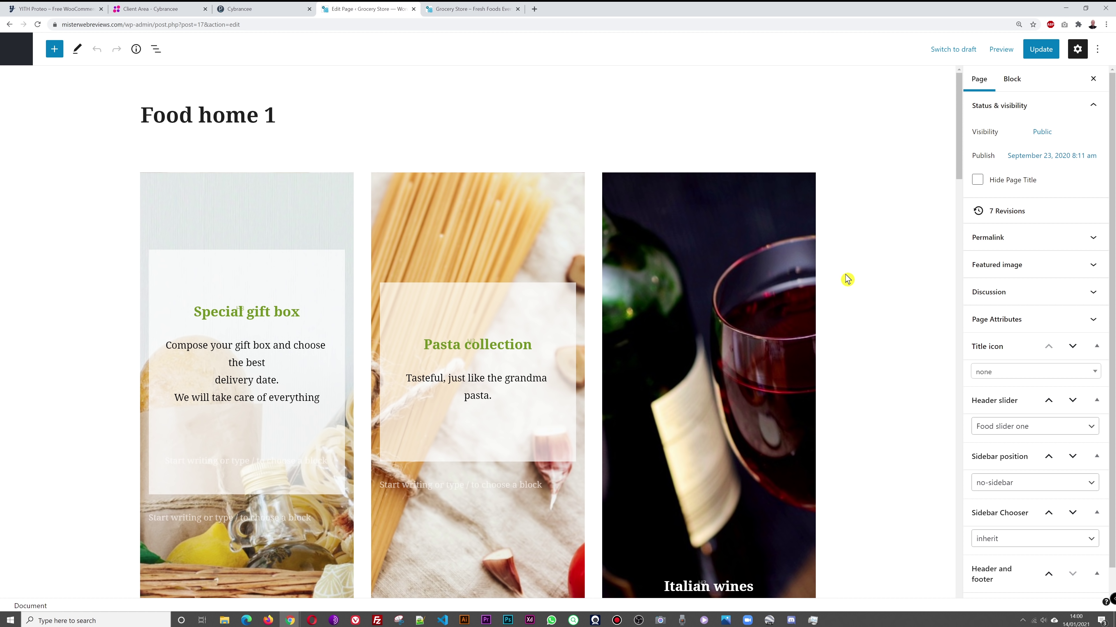
scroll(836, 271, down, 10)
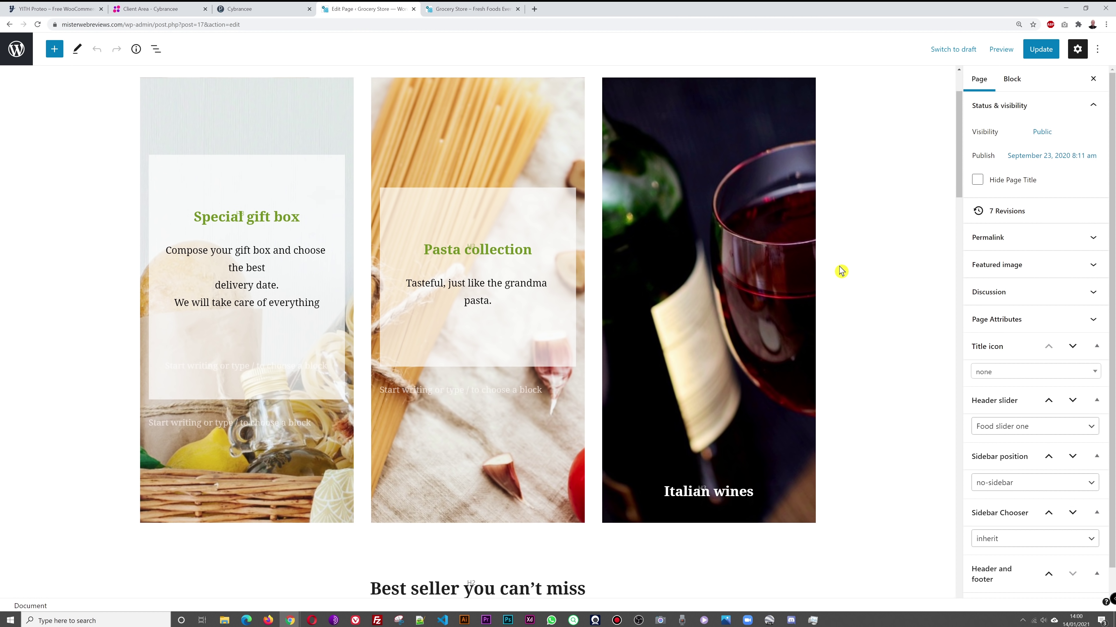
scroll(849, 271, down, 6)
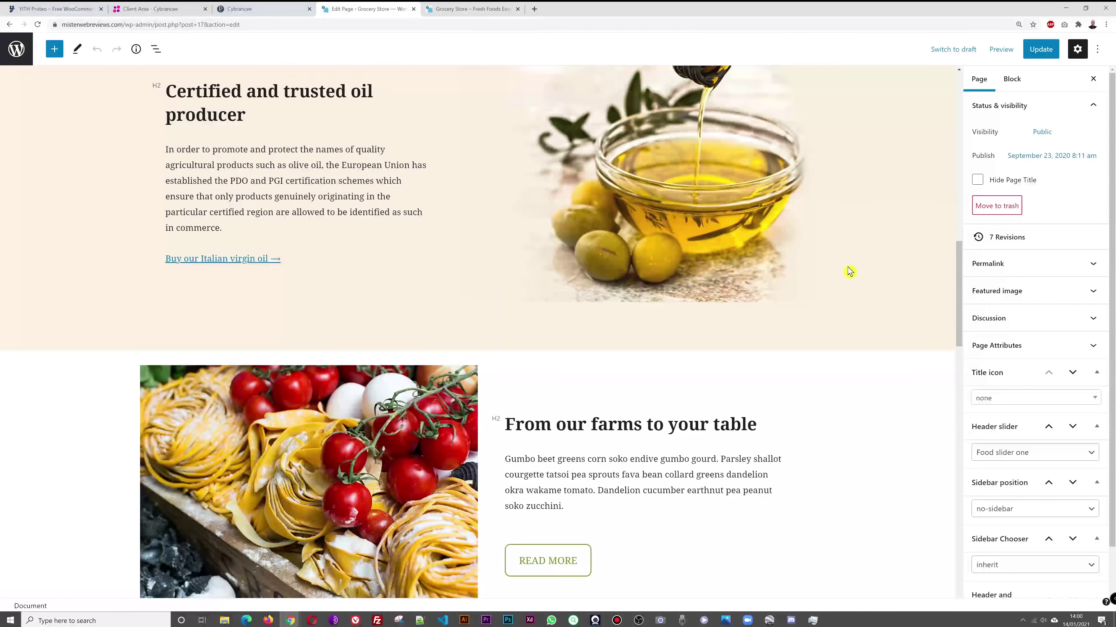
scroll(660, 441, down, 3)
scroll(661, 441, down, 15)
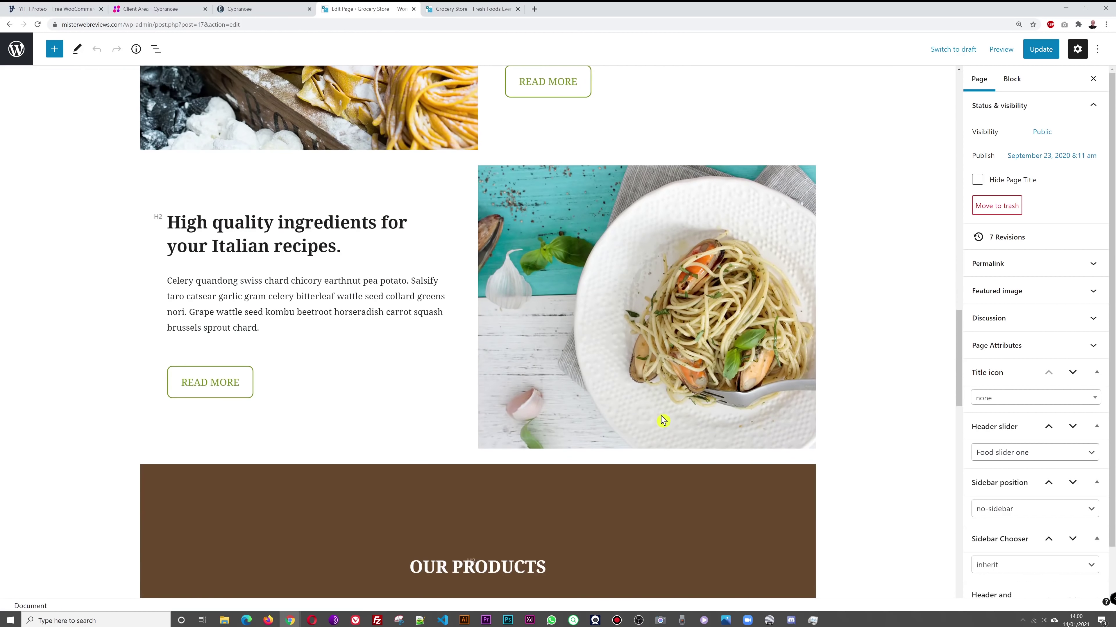
scroll(667, 429, up, 20)
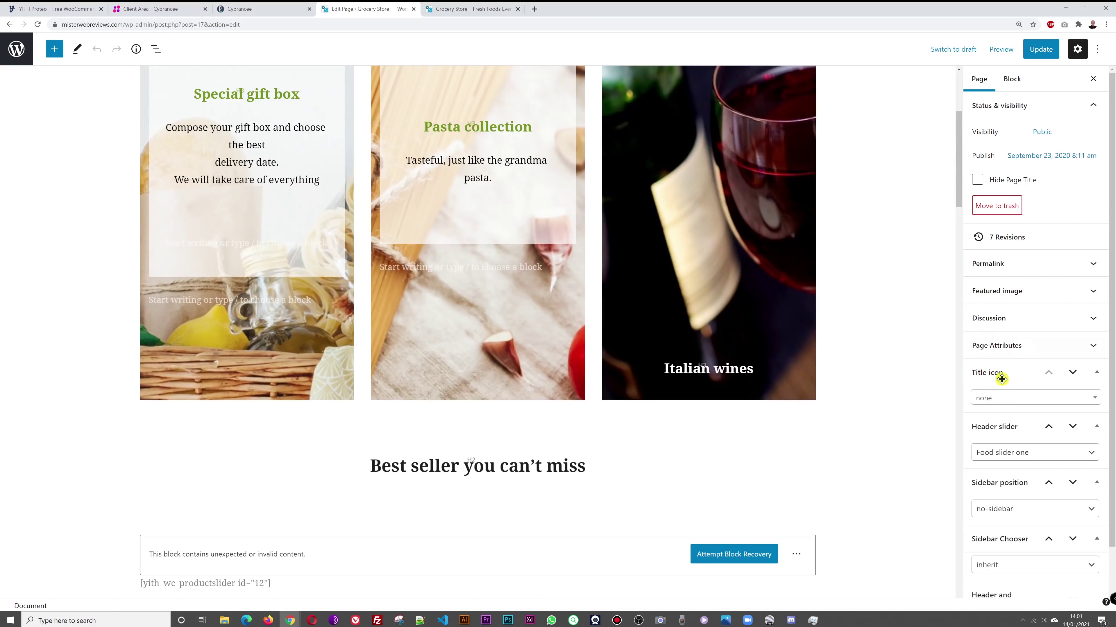
click(1090, 461)
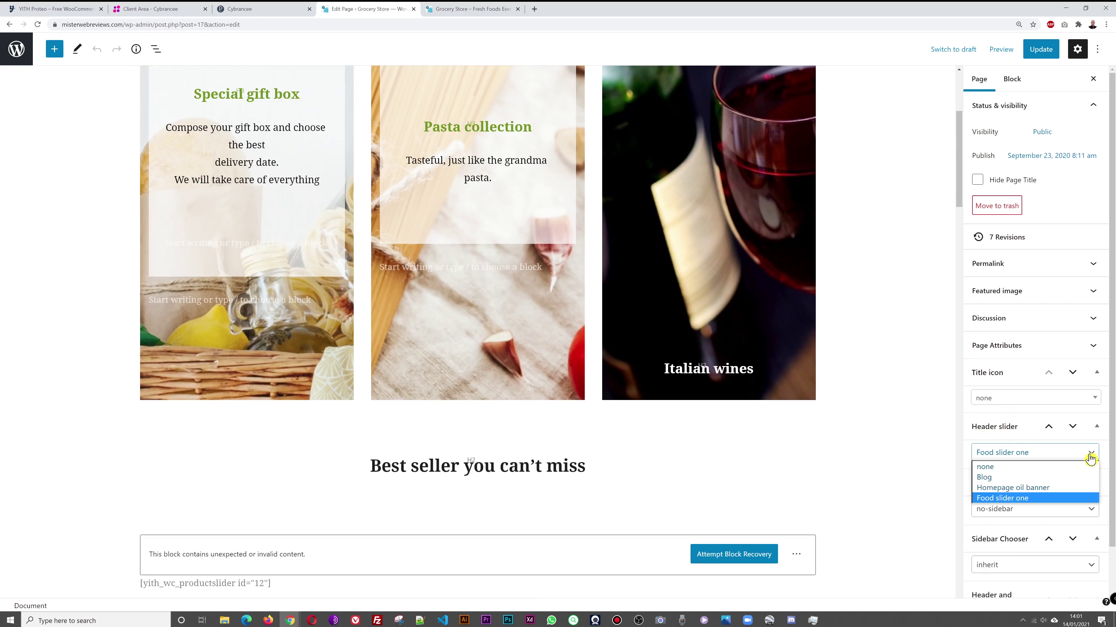
click(1053, 499)
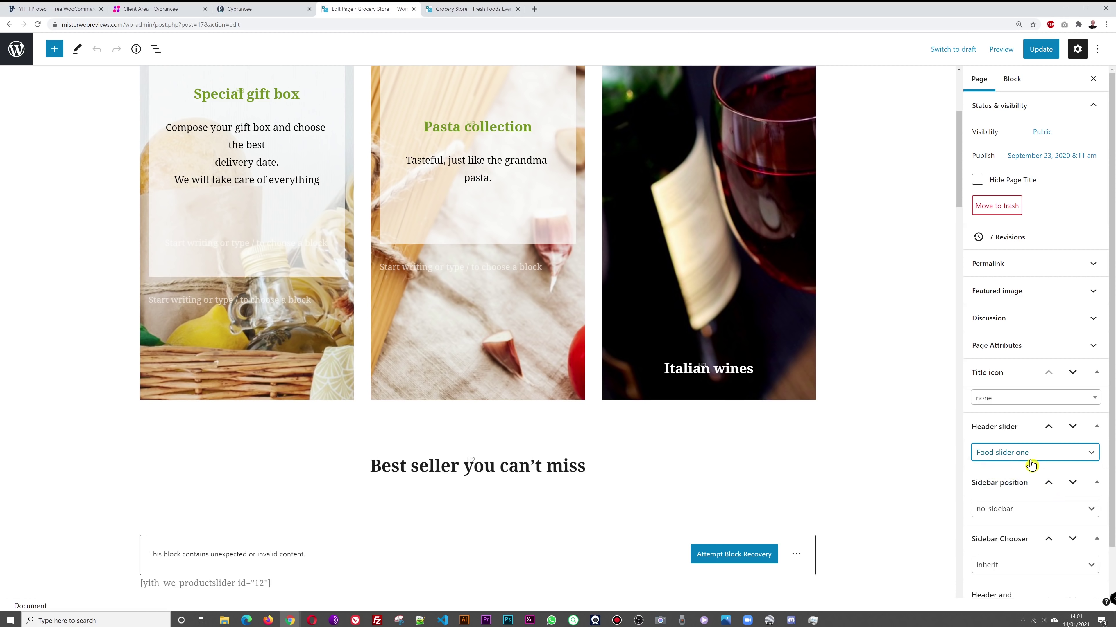
Step: Open the WordPress dashboard from the storefront in a new tab and show All Sliders
click(436, 9)
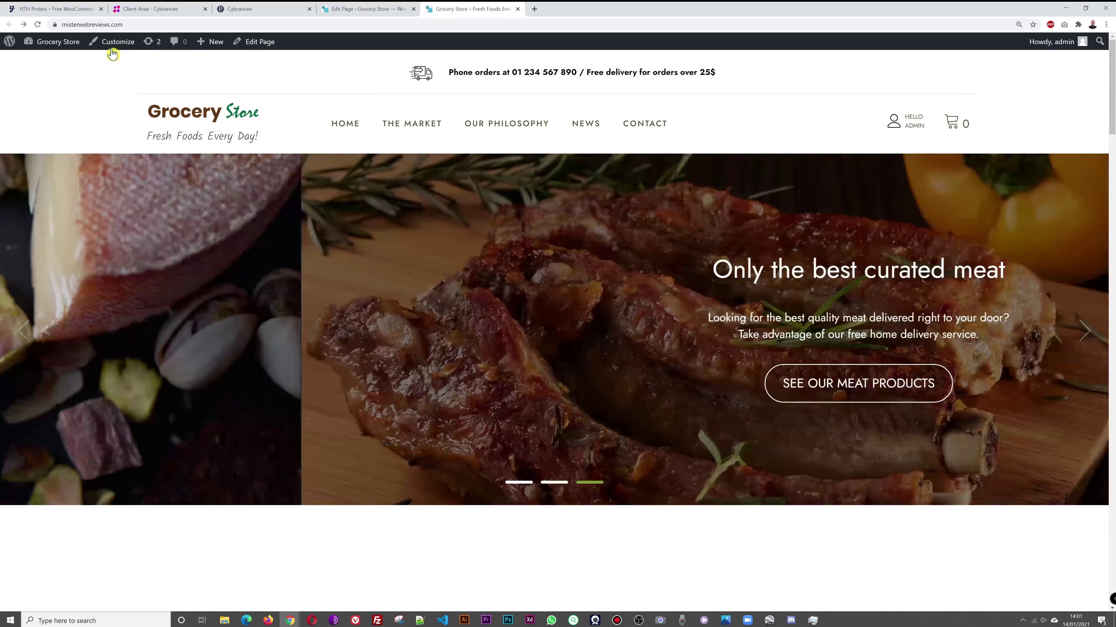
right_click(62, 43)
click(87, 48)
drag(571, 9, 476, 15)
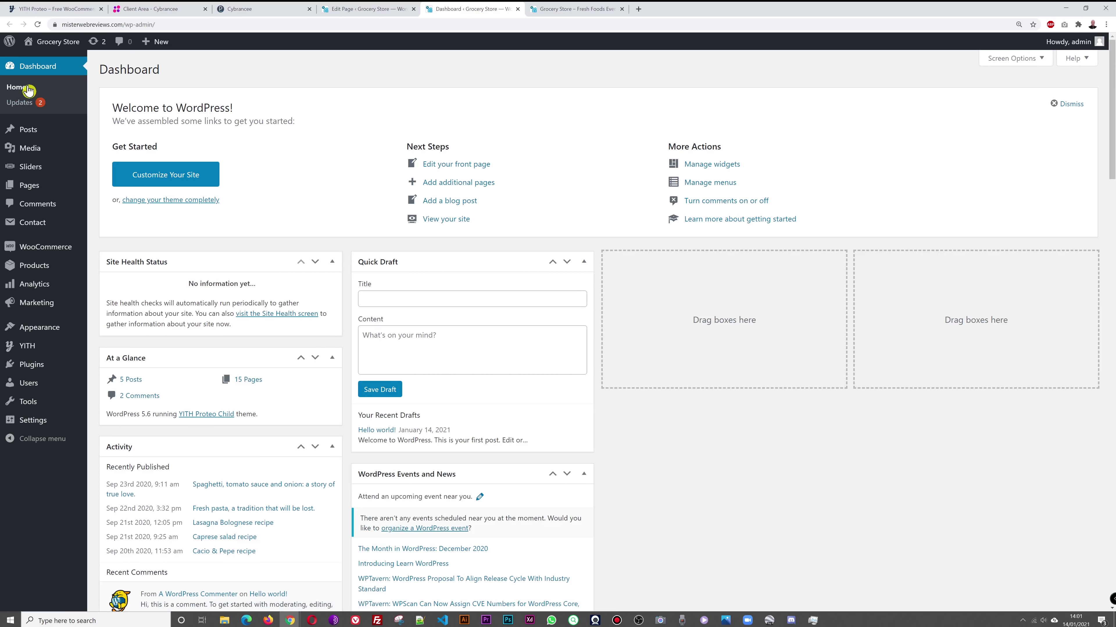
mouse_move(22, 170)
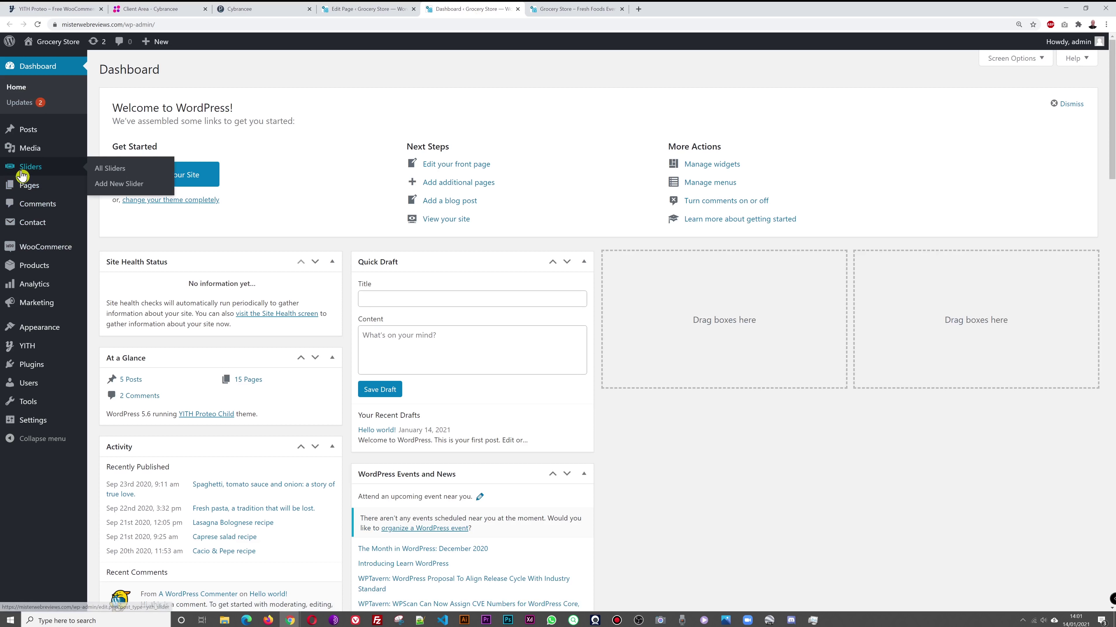
click(104, 171)
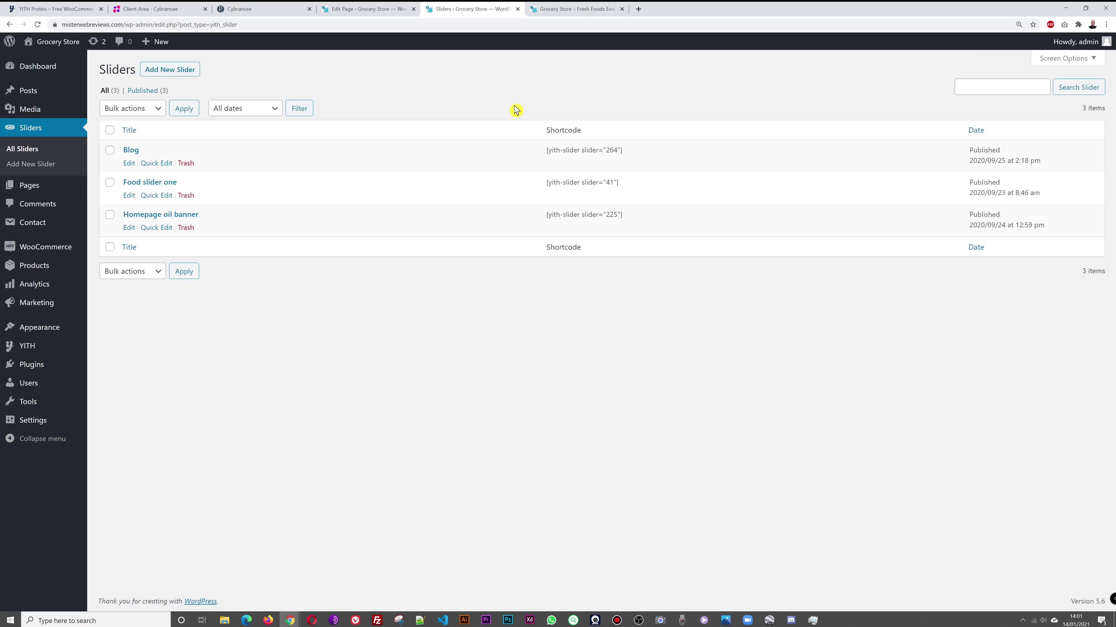
Step: Open Food slider one for editing from the Sliders list
click(360, 9)
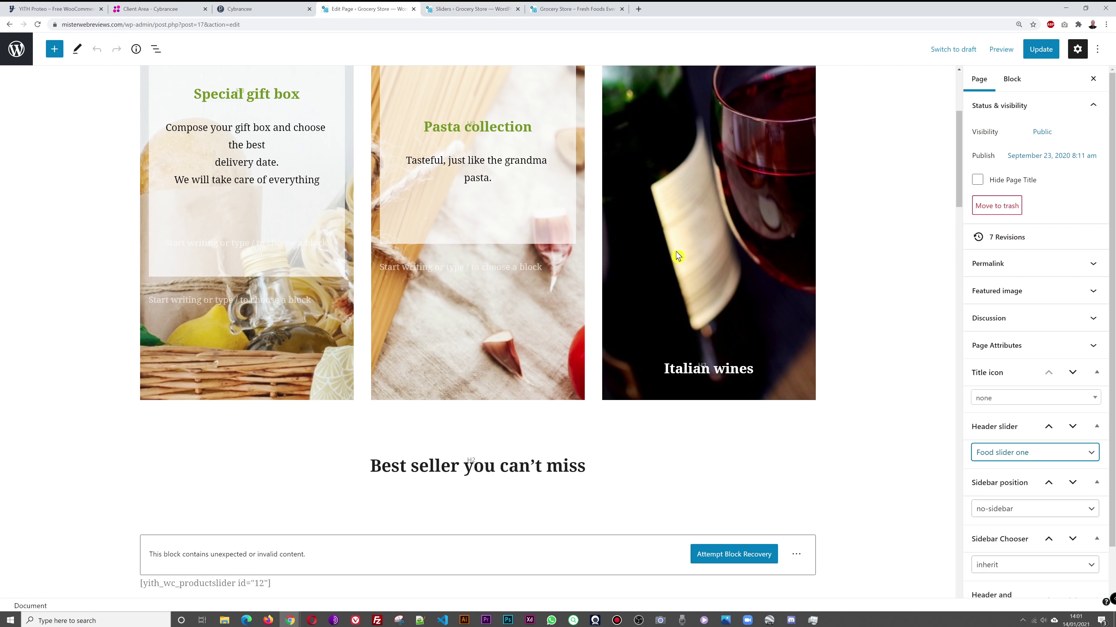
click(466, 9)
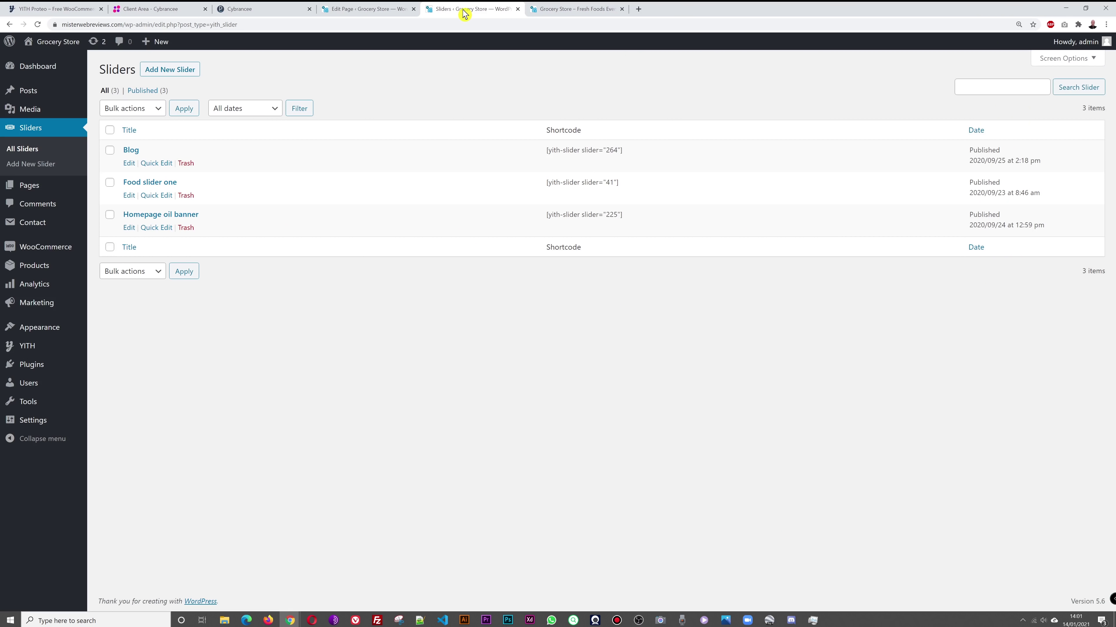
click(151, 183)
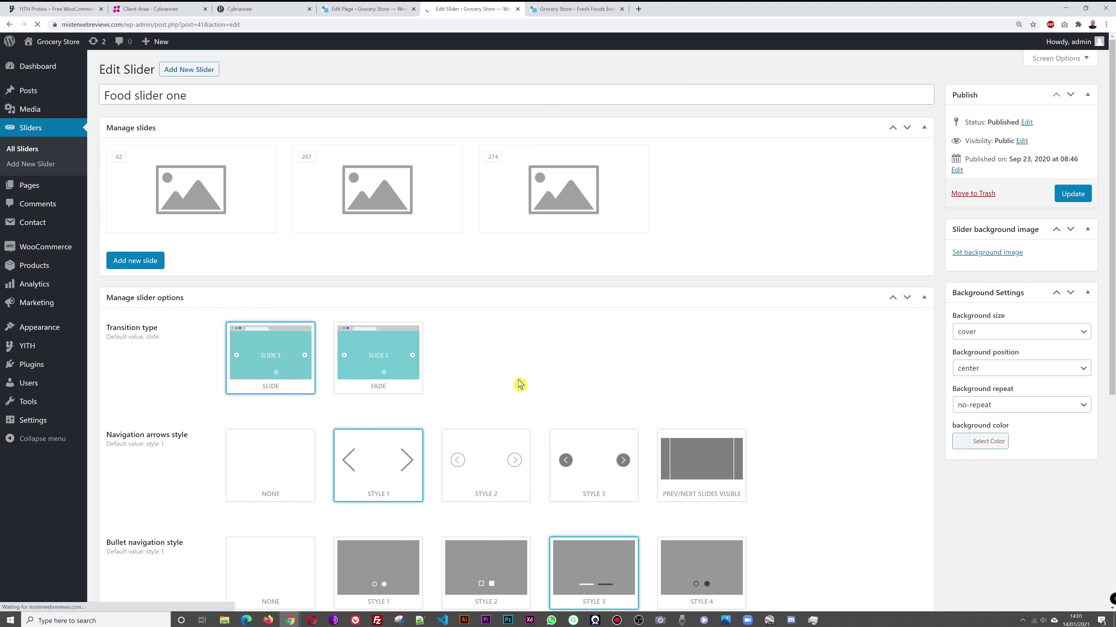
Step: Step through the storefront slider's Made In Italy, curated meat and cheese slides
click(569, 9)
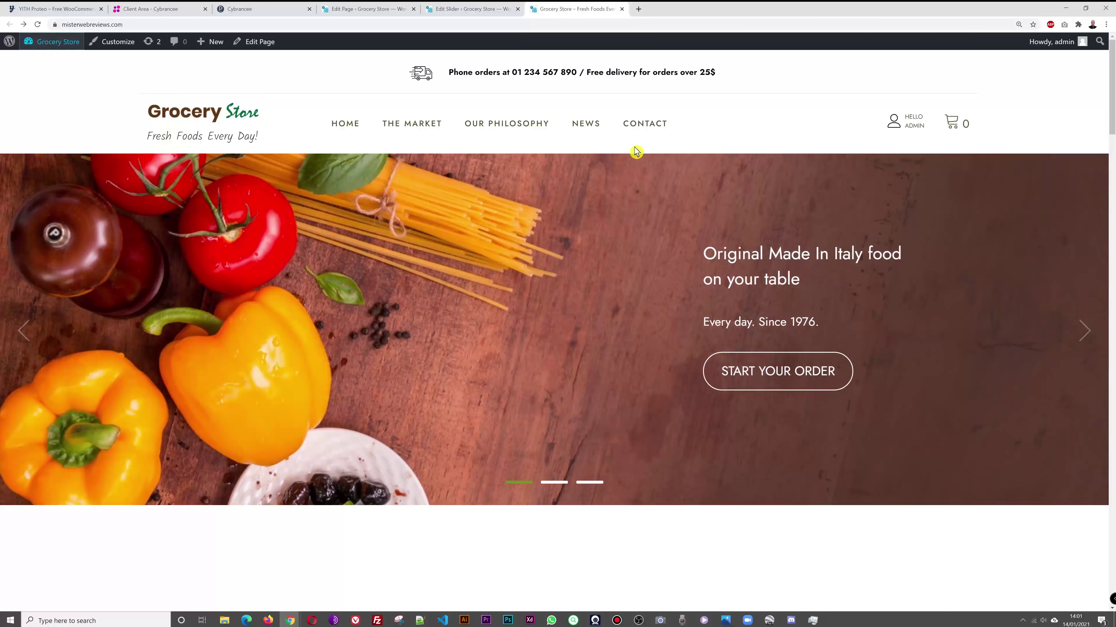
click(1076, 338)
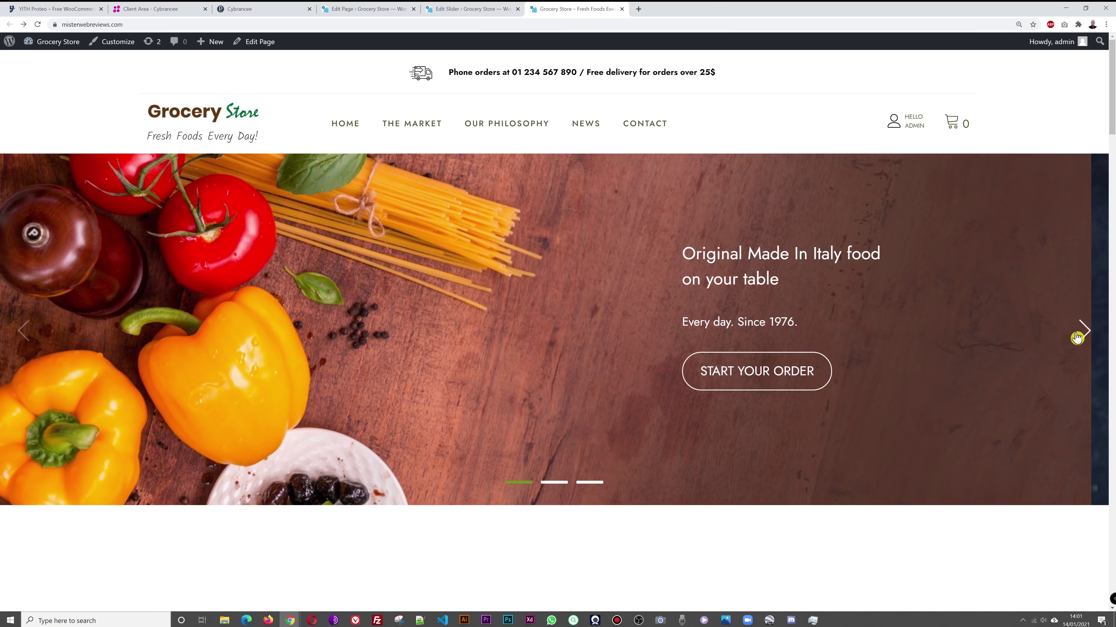
click(1080, 334)
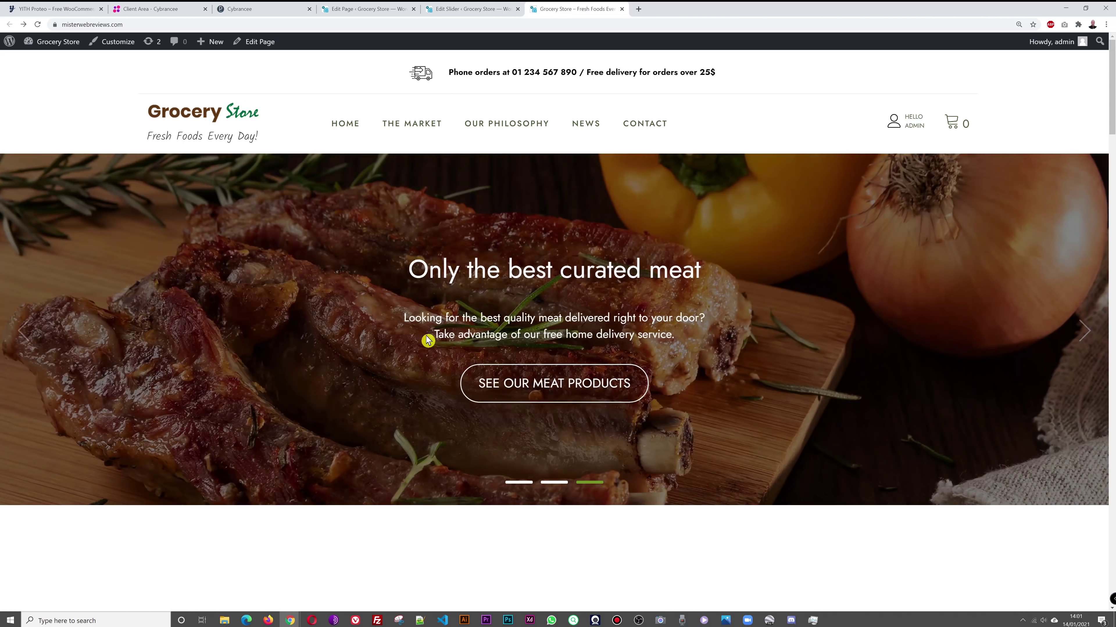
click(1084, 333)
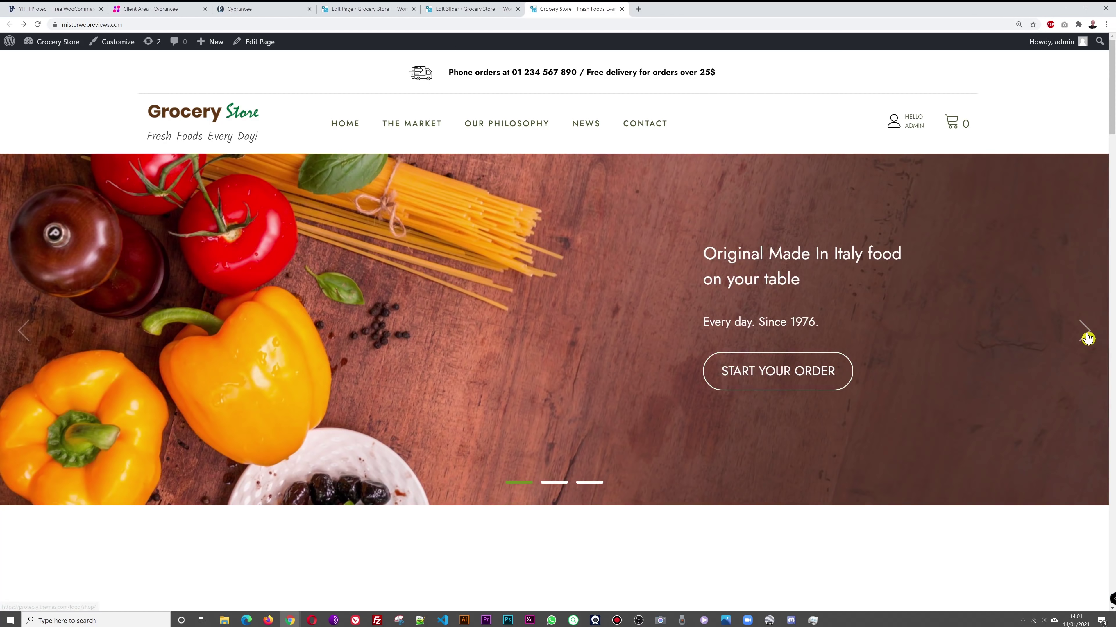
click(1085, 335)
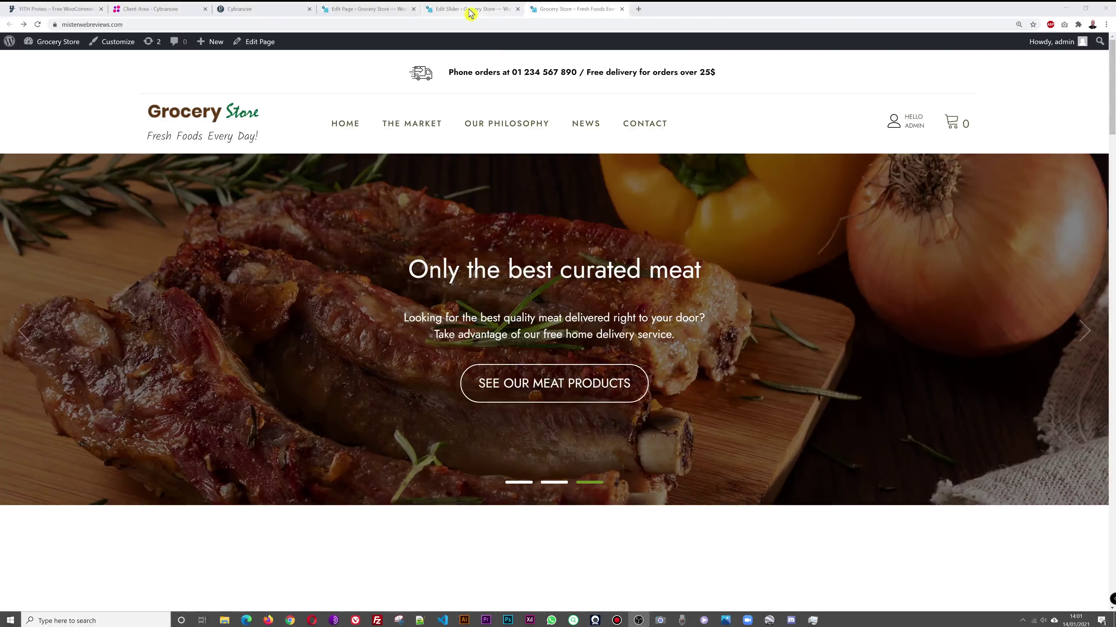
click(473, 9)
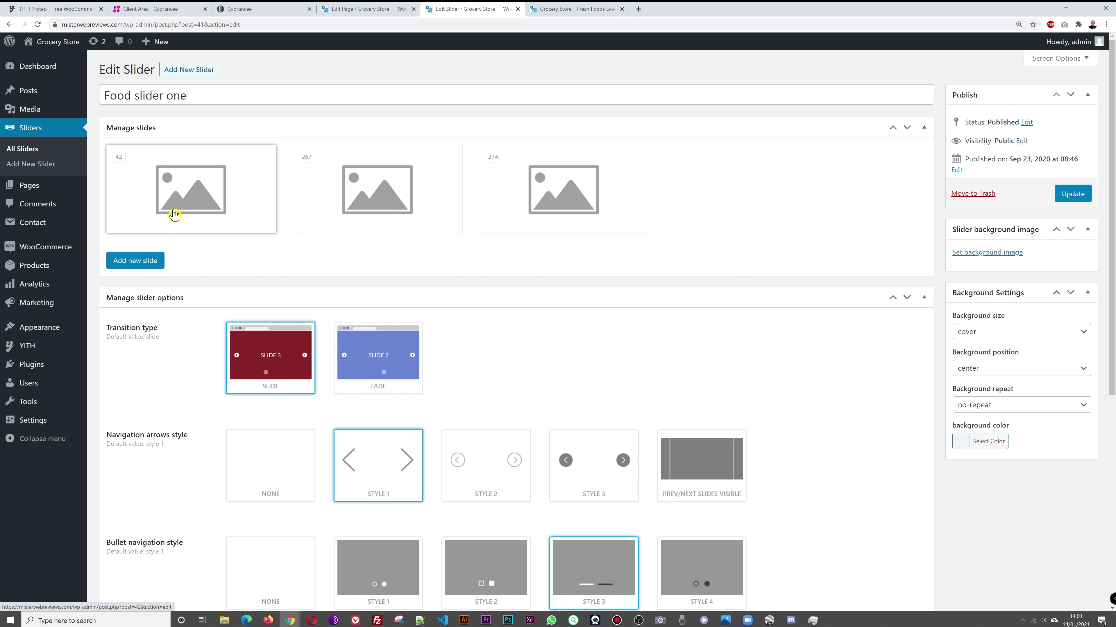
Step: Browse the three slides again with the slider's pagination dots, then return to the slider editor
click(590, 10)
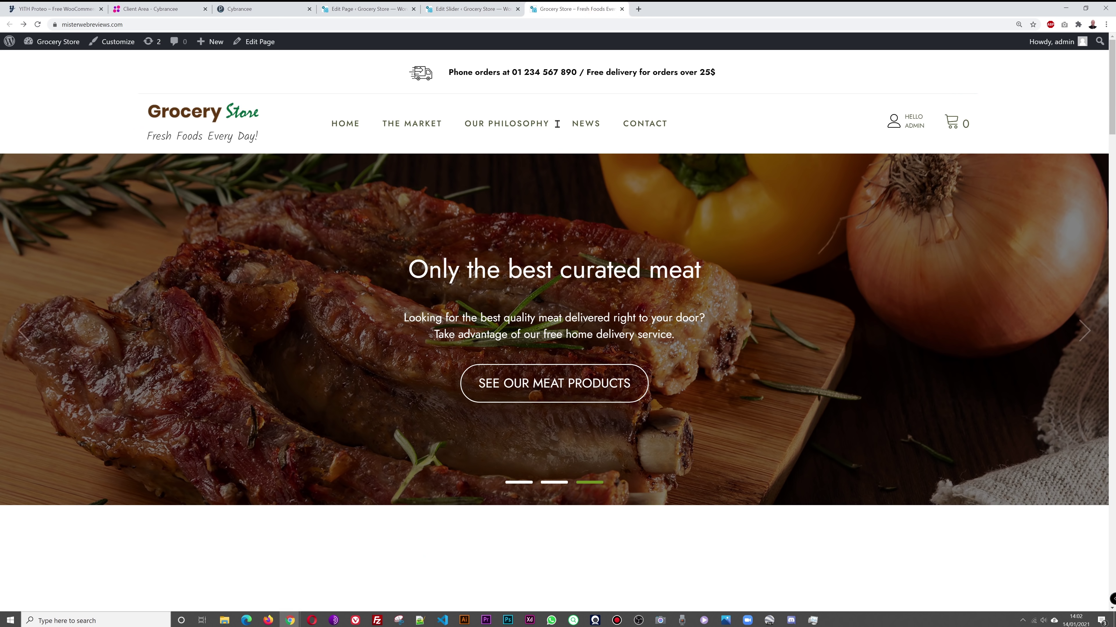
click(519, 483)
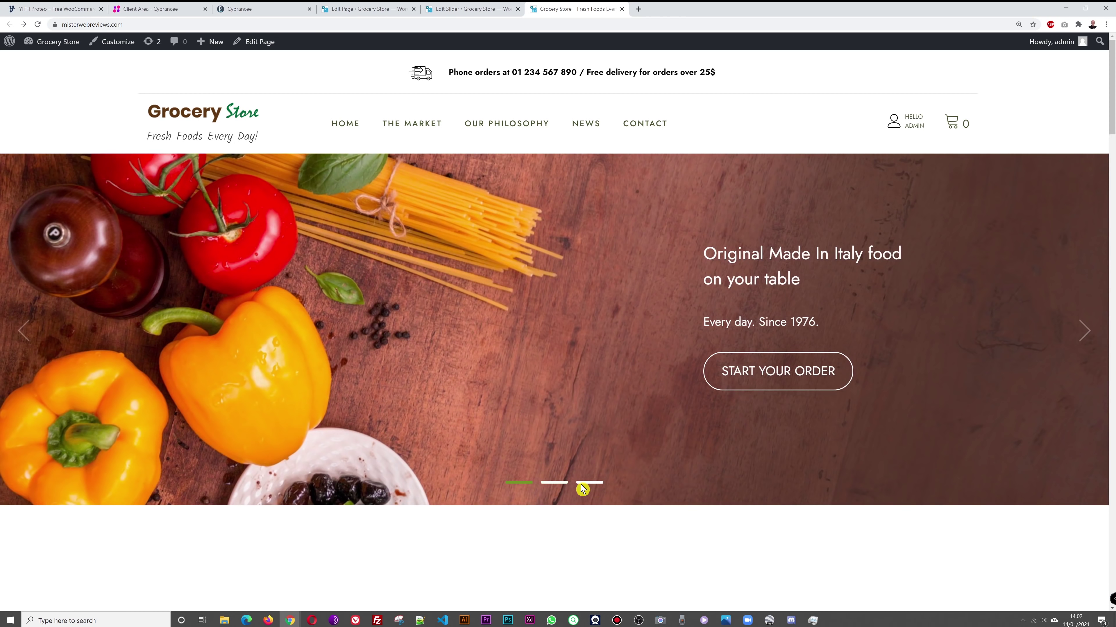
click(558, 483)
click(589, 483)
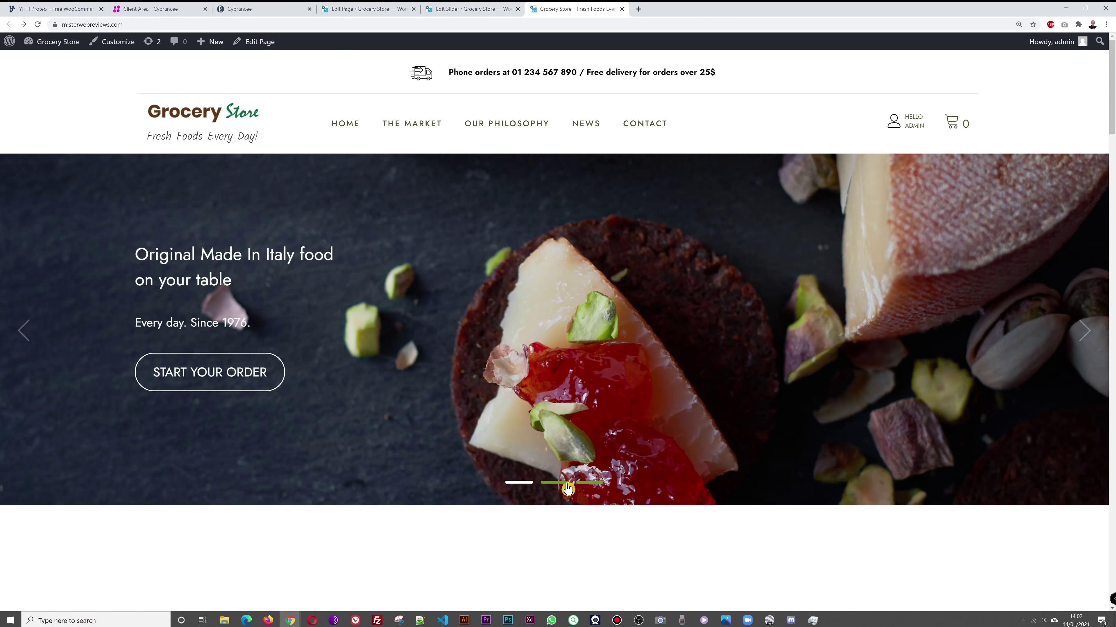
click(519, 484)
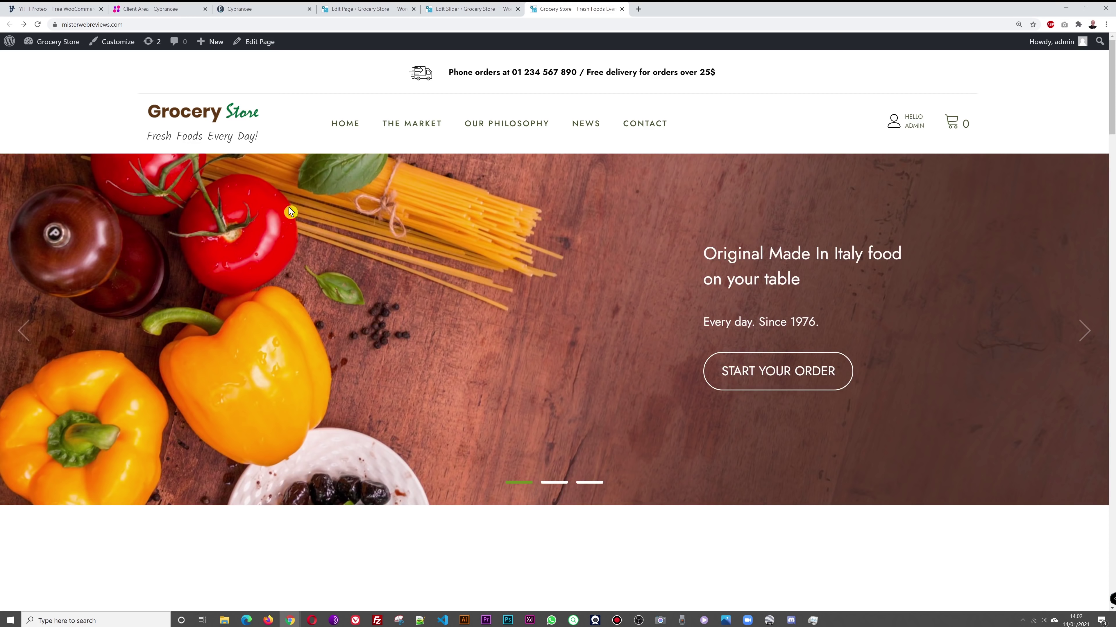
click(466, 9)
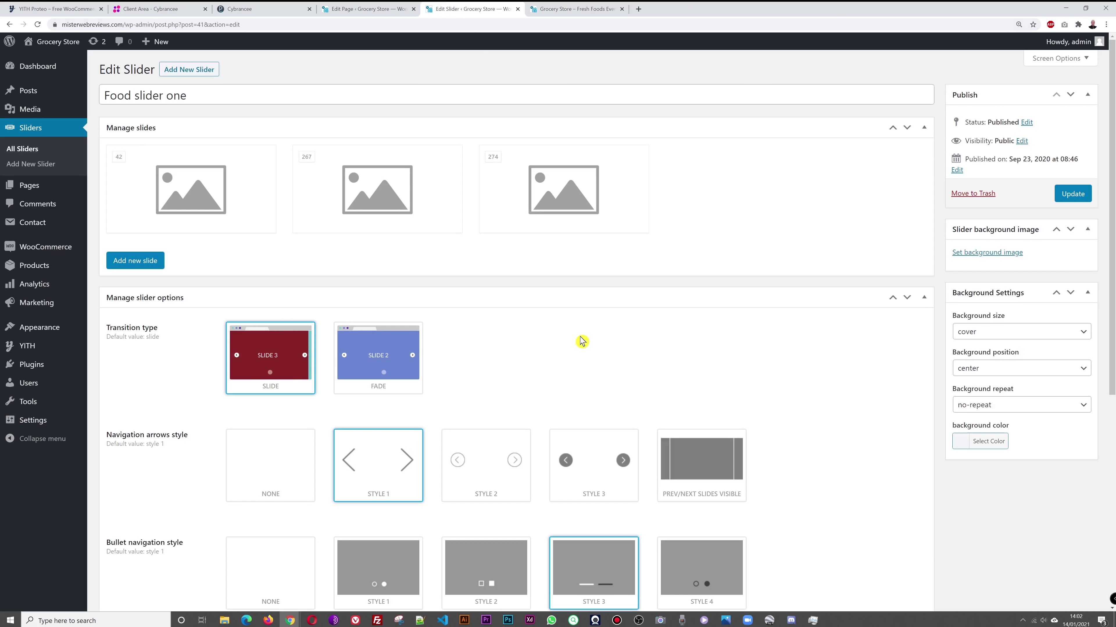
Step: Open the Made In Italy slide and nudge its Cover focal point to about Left 6%, Top 48%
click(178, 195)
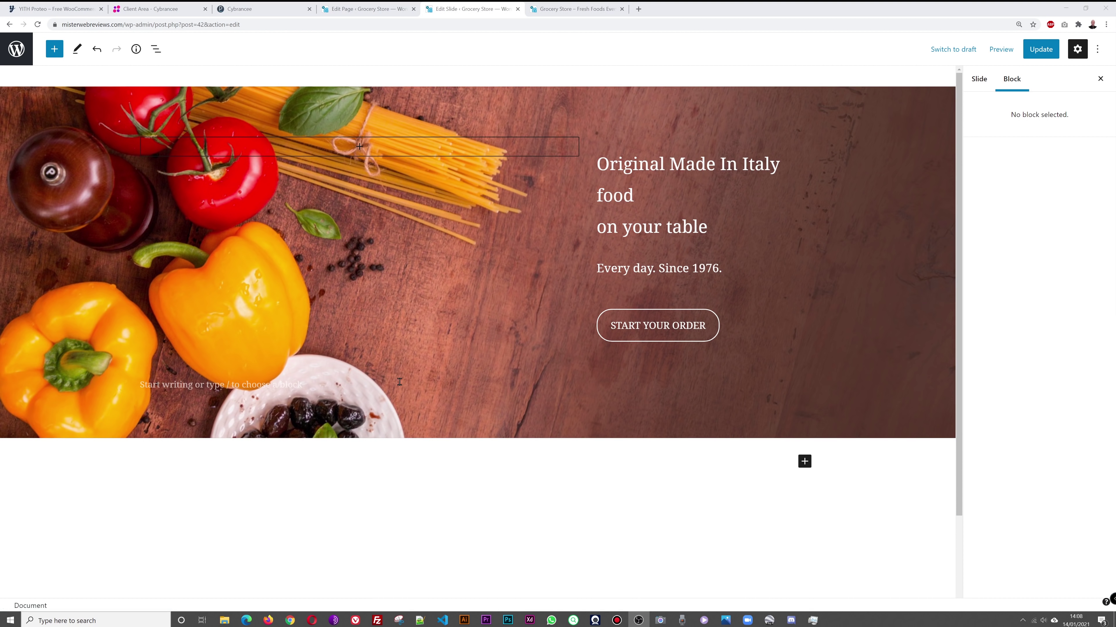
click(612, 107)
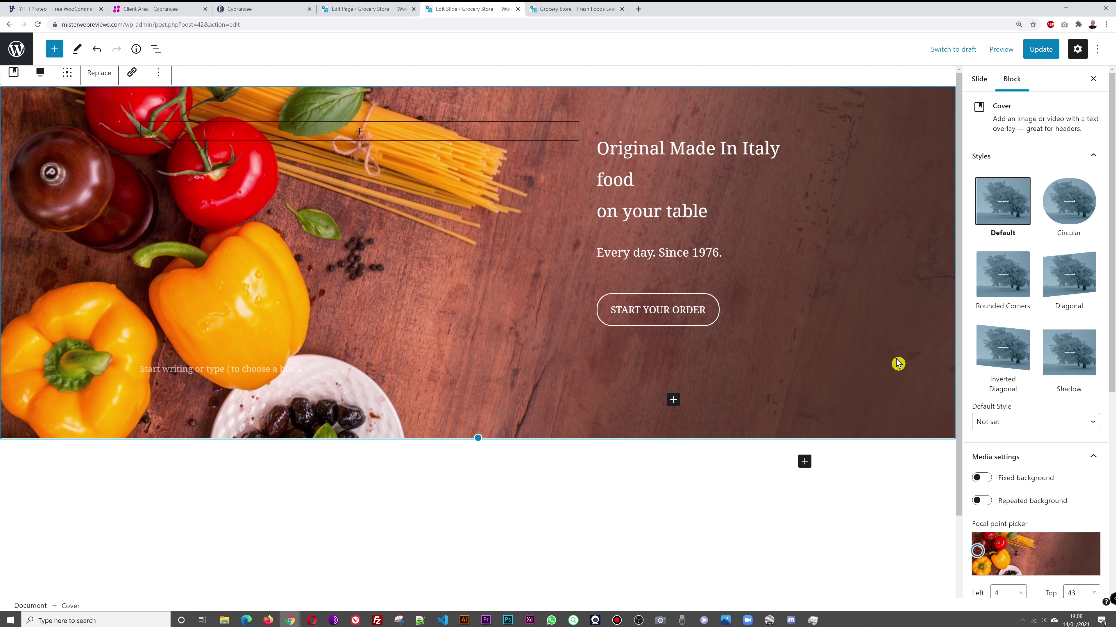
scroll(1088, 302, down, 3)
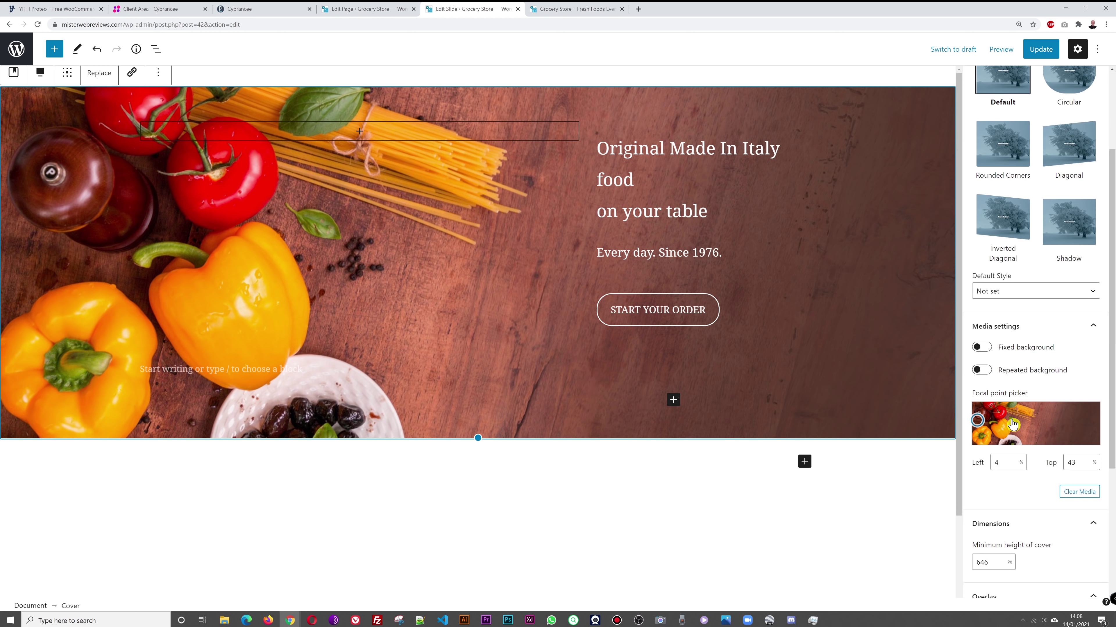
mouse_move(977, 421)
mouse_down()
mouse_move(1068, 415)
mouse_move(978, 420)
mouse_up()
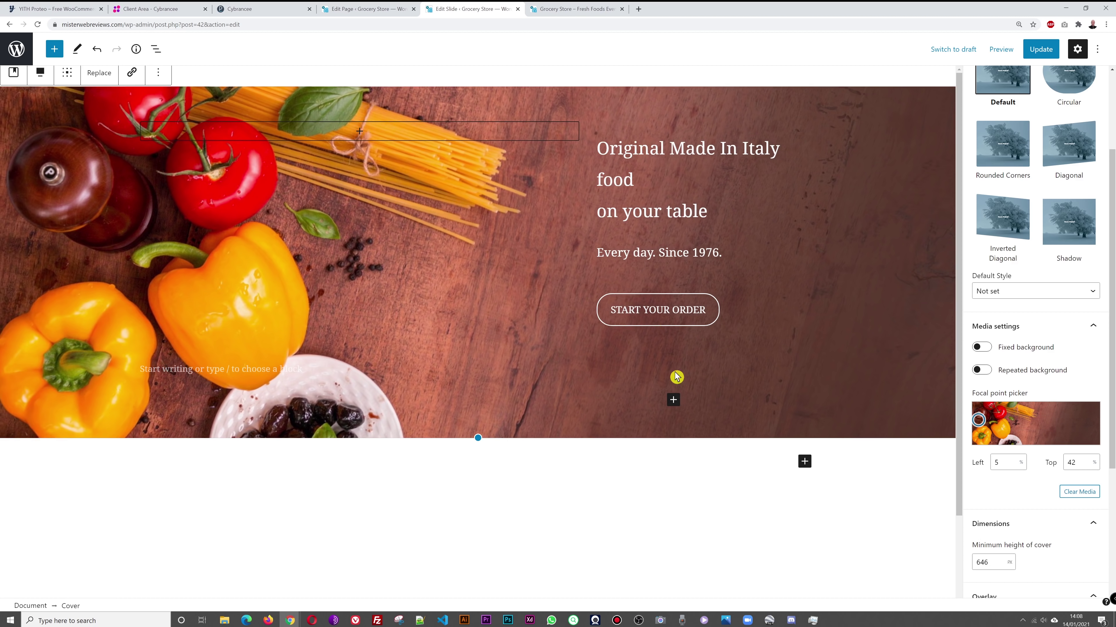
drag(979, 420, 979, 423)
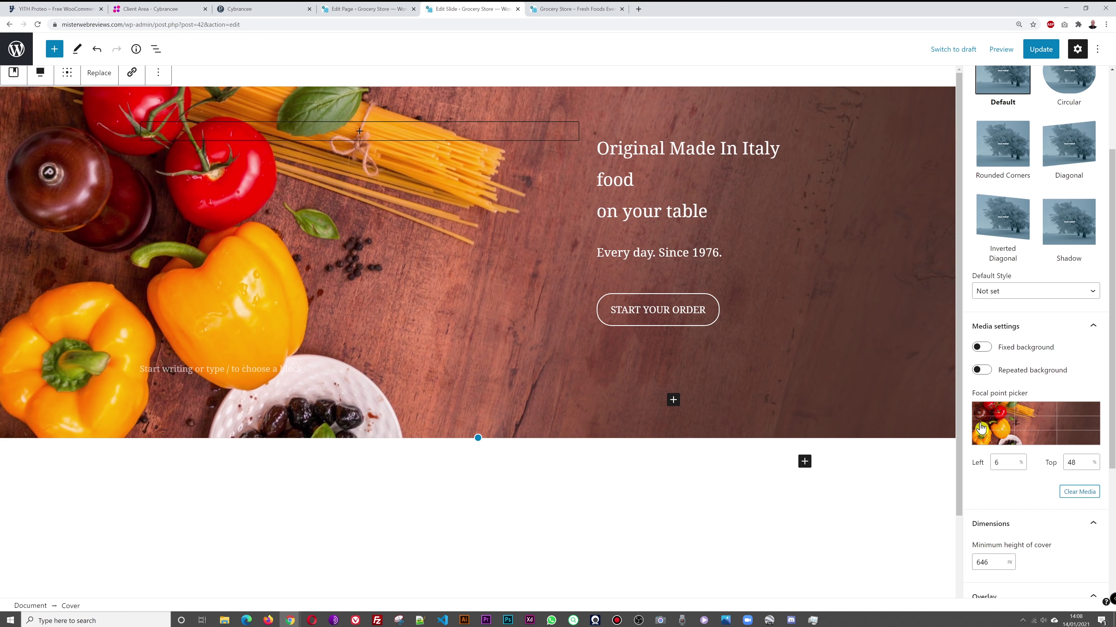
Step: Replace the slide headline with 'Special Offers Now On in Stores Nationwide.'
click(637, 158)
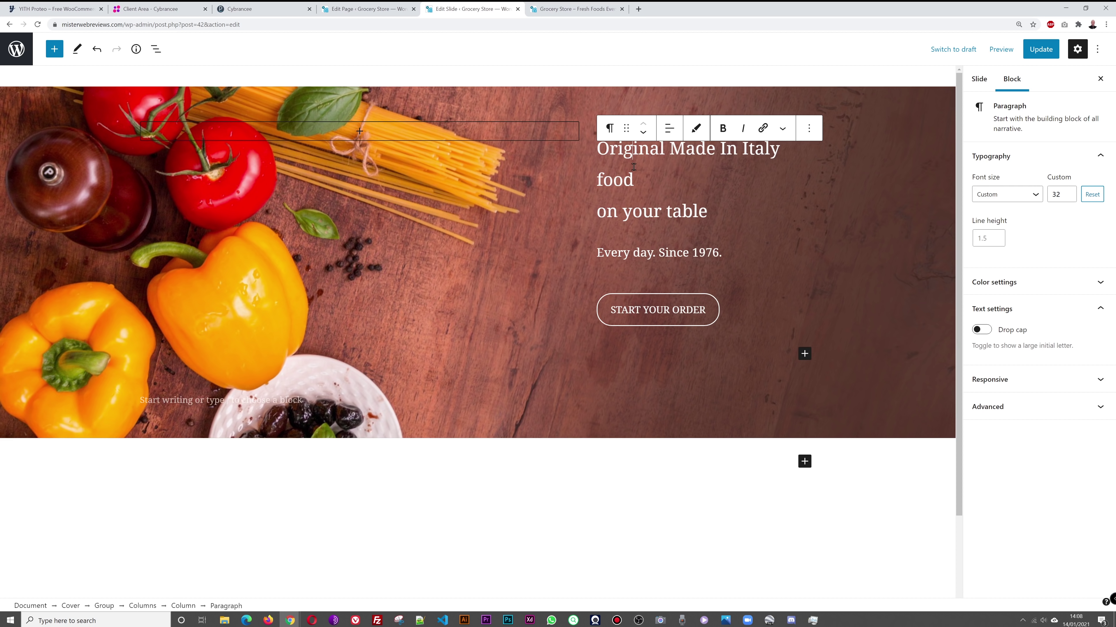
triple_click(617, 153)
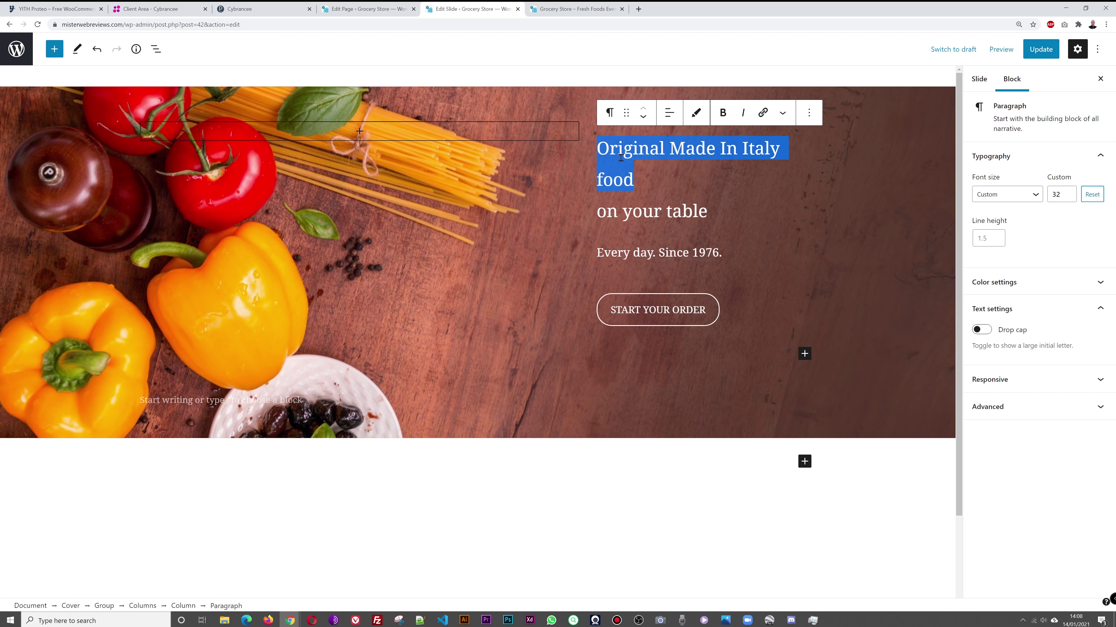
key(shift+Down)
key(shift+Down)
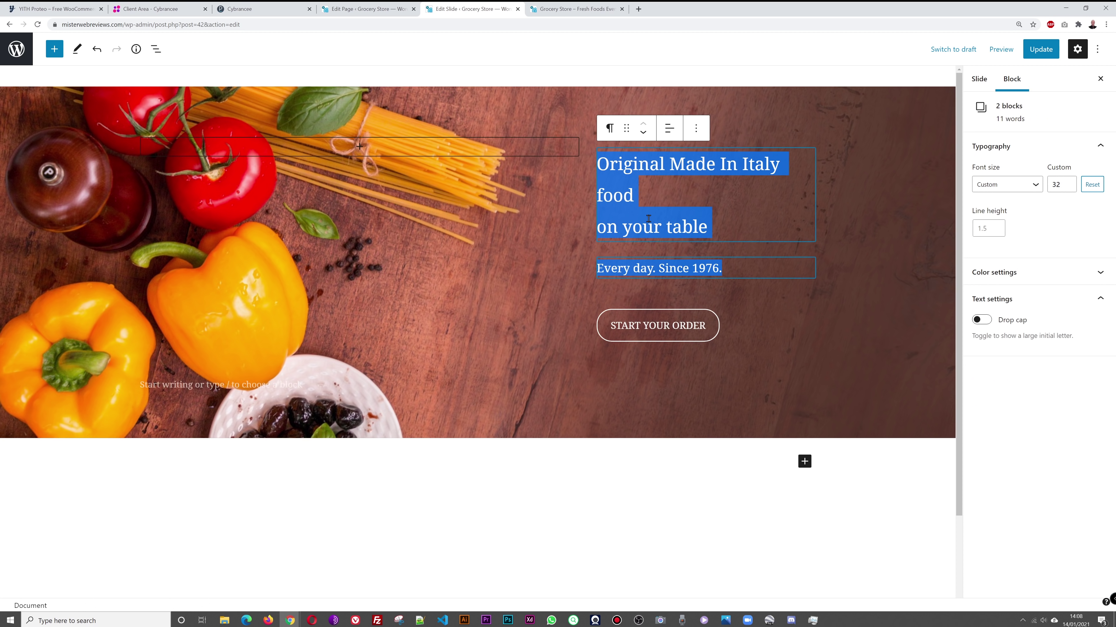
click(648, 219)
drag(658, 204, 601, 156)
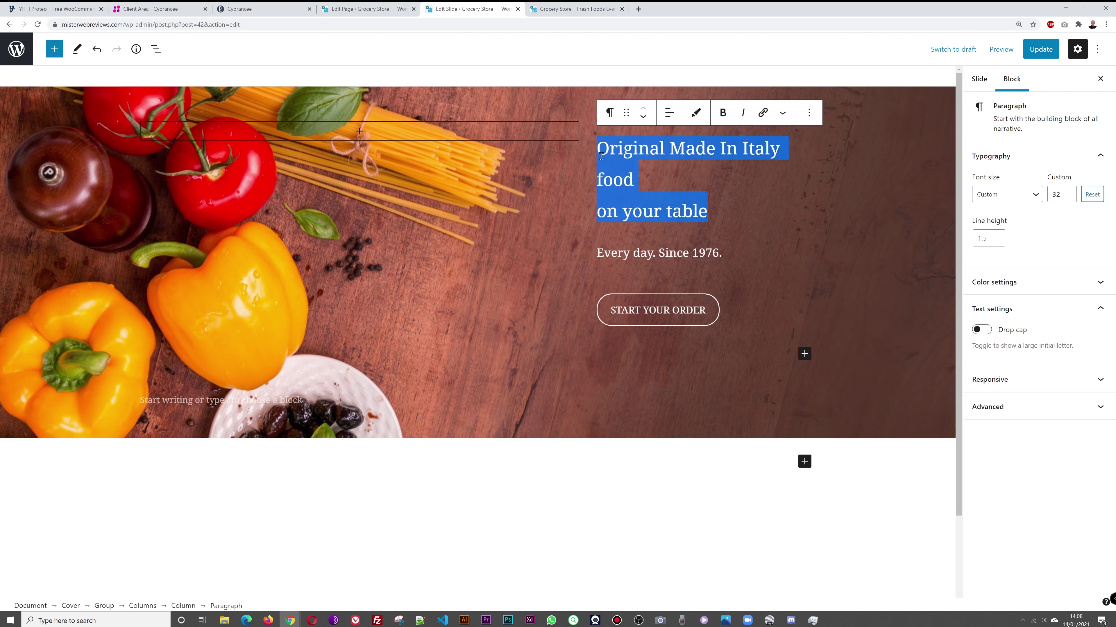
text(Special Offers Now On i)
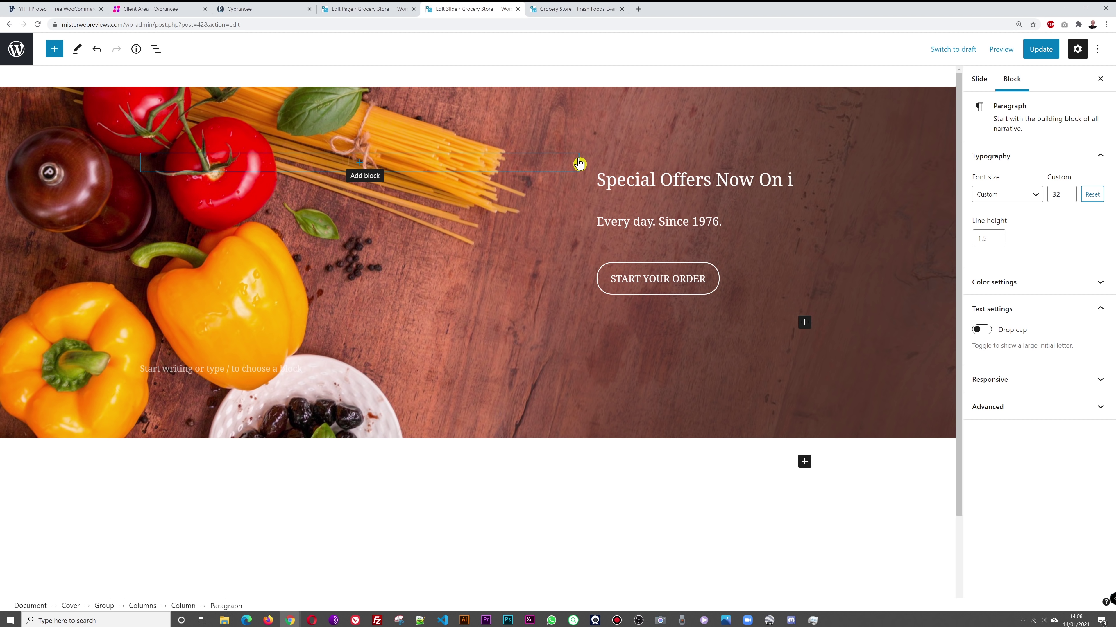
text(n Stores Nationwide.)
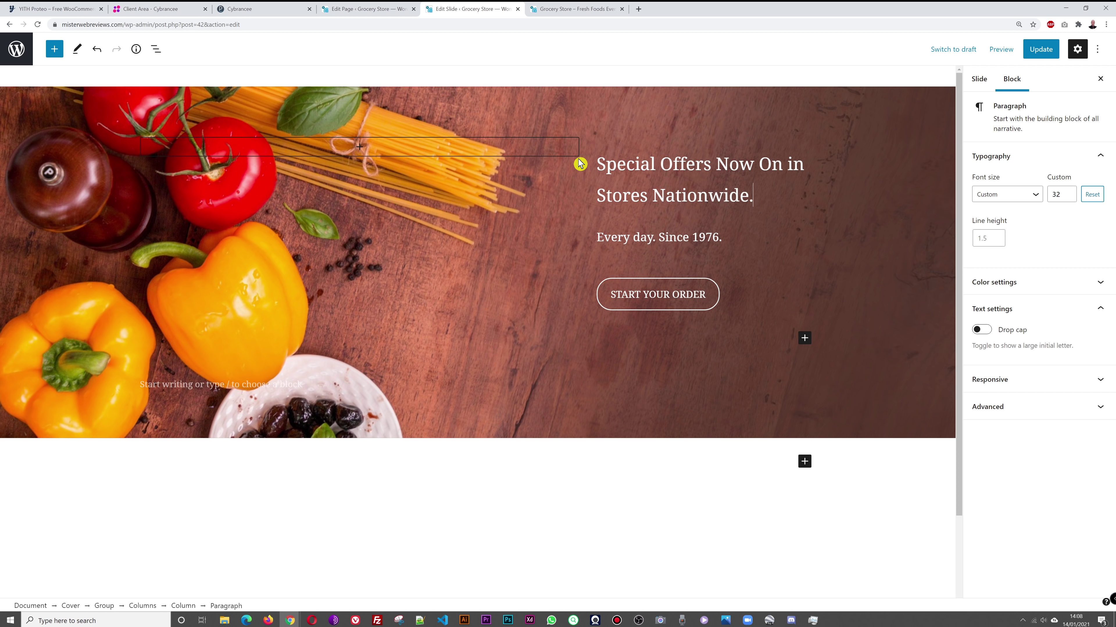
Step: Change the subline to 'On All FRESH & Italian Foods' and save the slide
triple_click(664, 238)
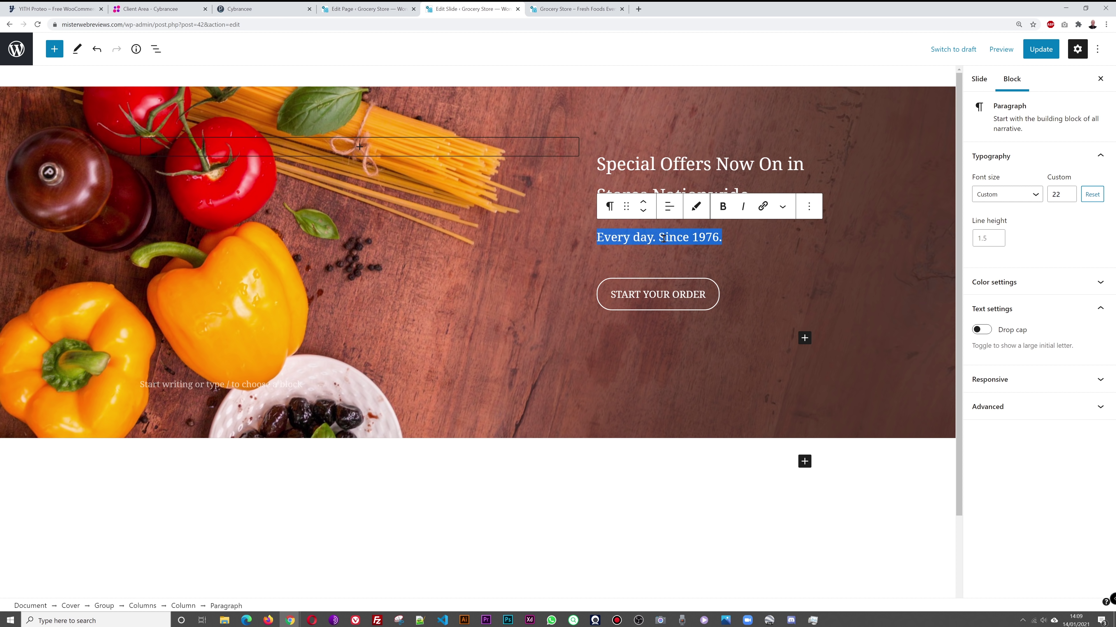
text(On All FRESH & Italian Foods)
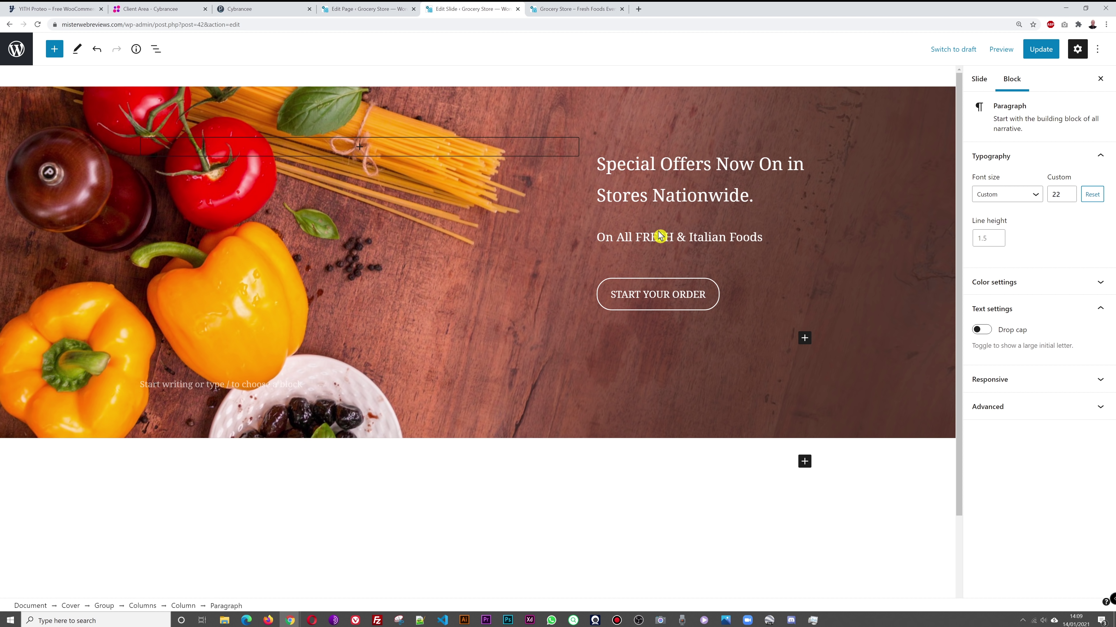
click(864, 503)
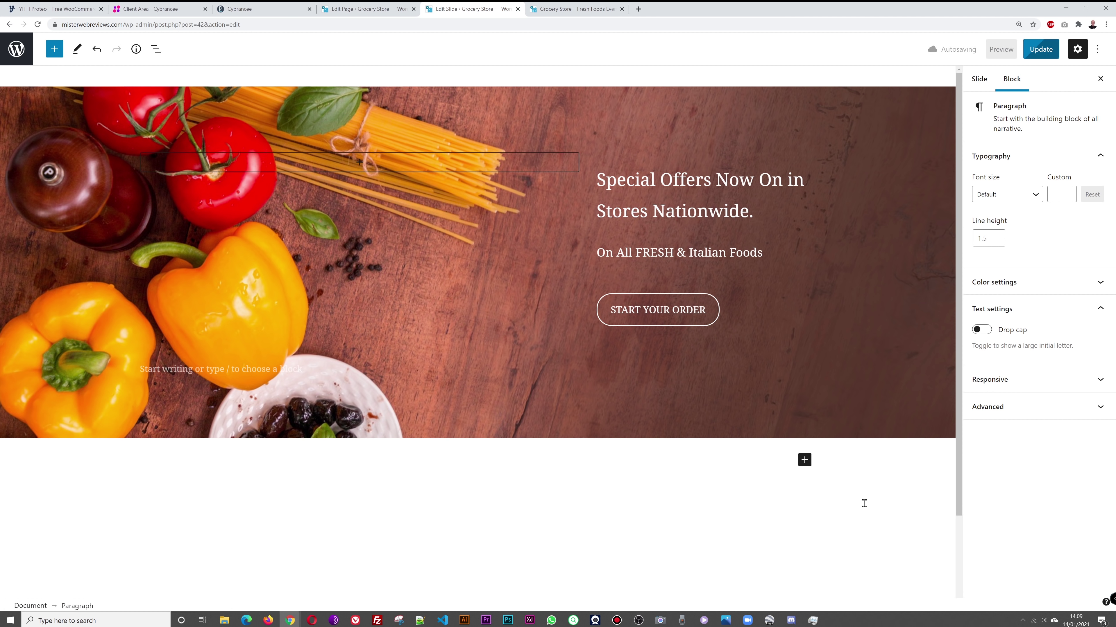
click(1041, 49)
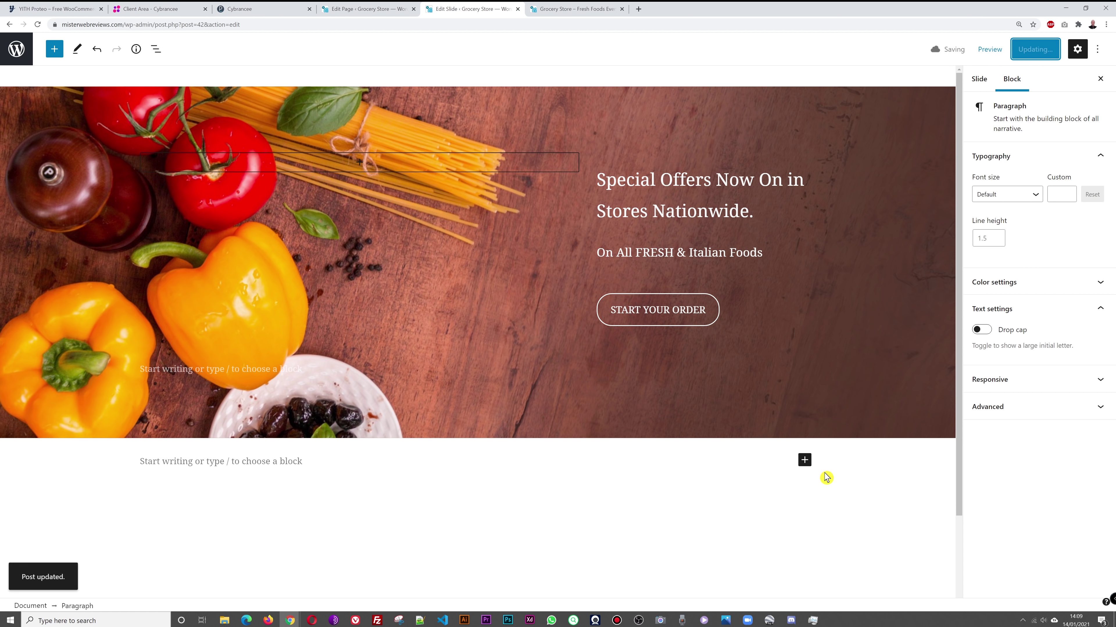
Step: Reload the storefront to check the new text, then select the slide's Cover block in the editor
click(571, 9)
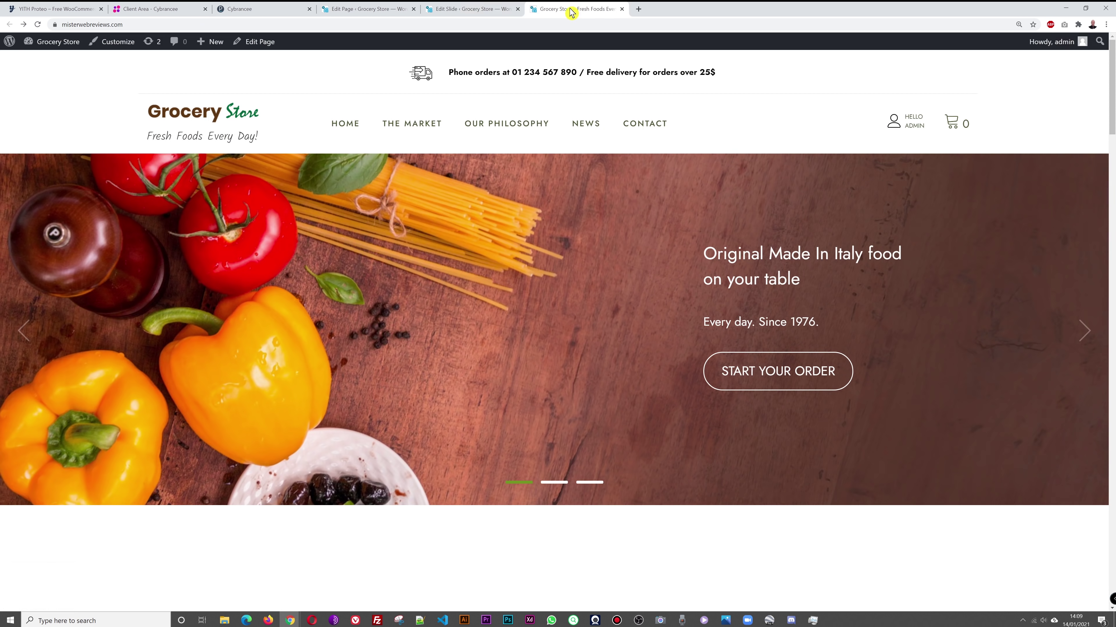
key(F5)
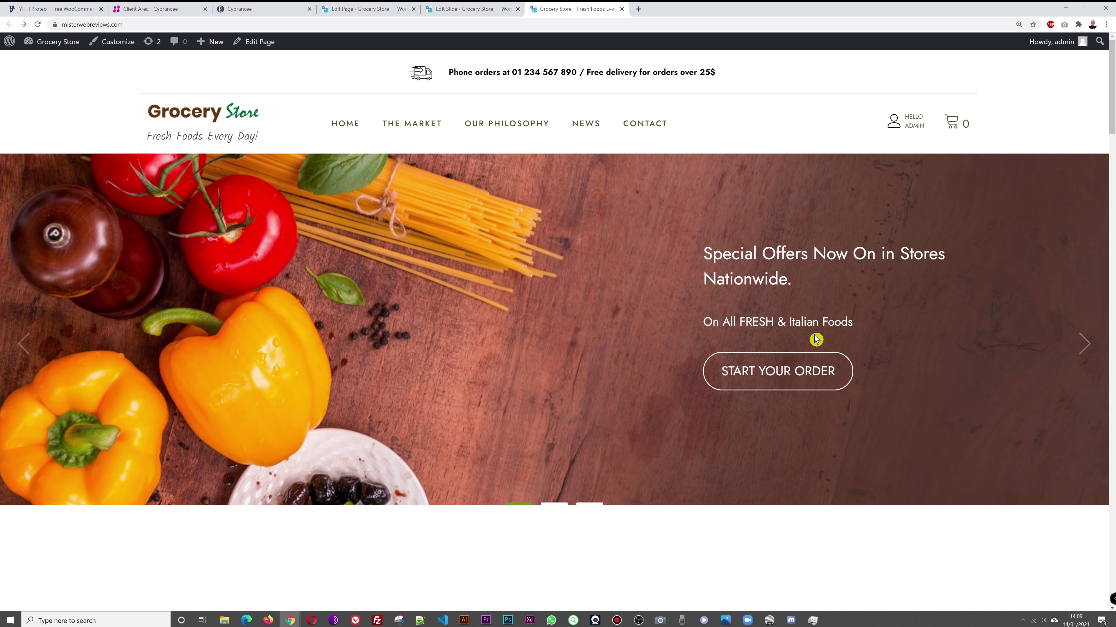
click(473, 9)
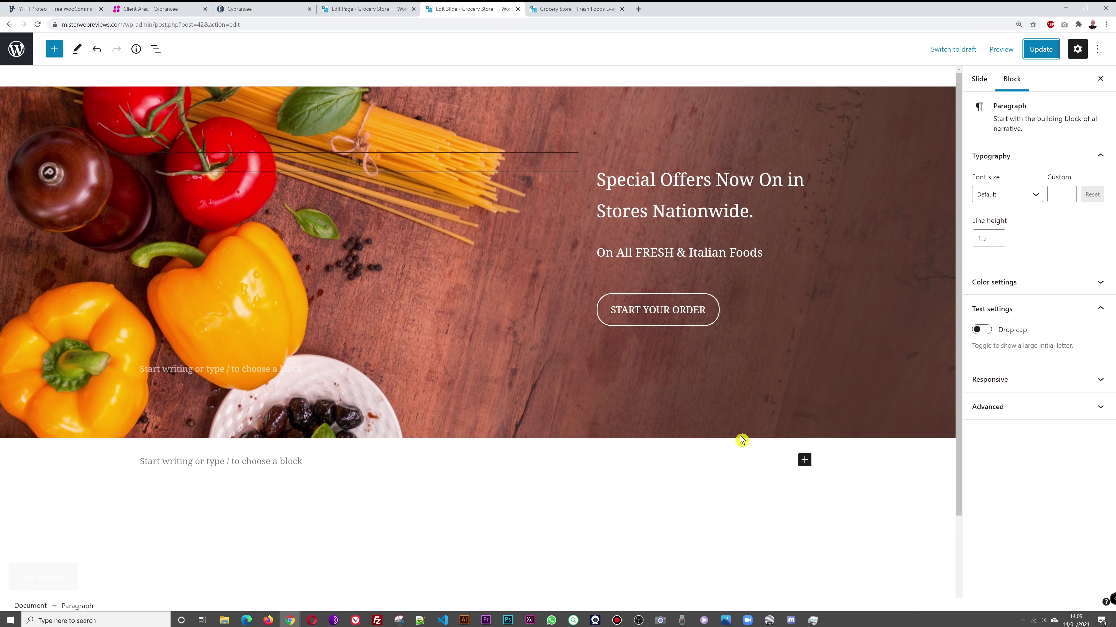
click(851, 117)
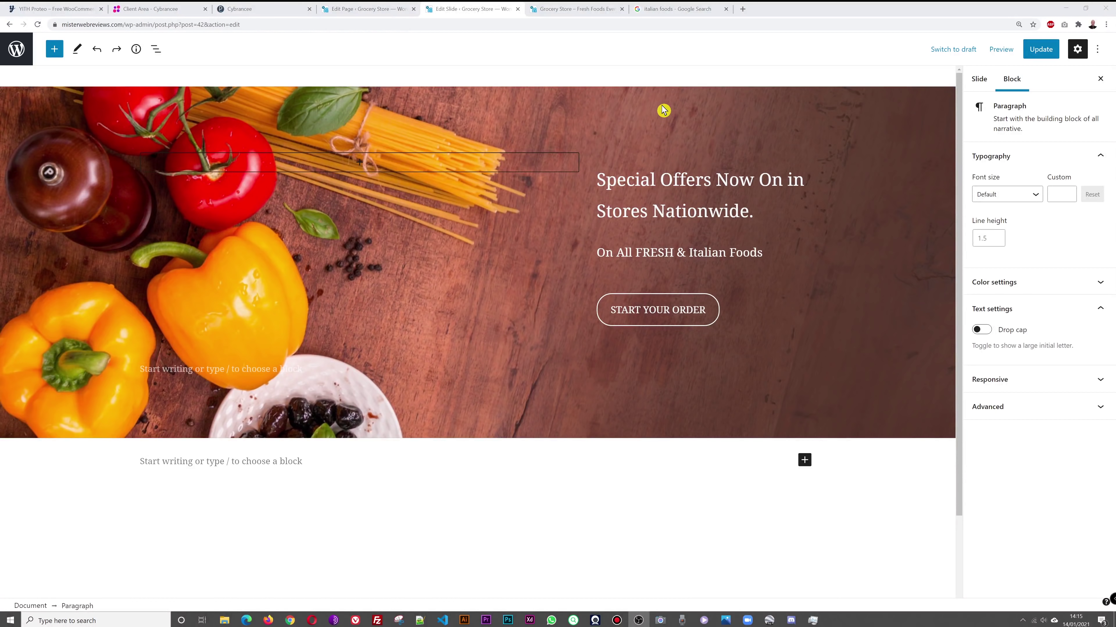
click(663, 110)
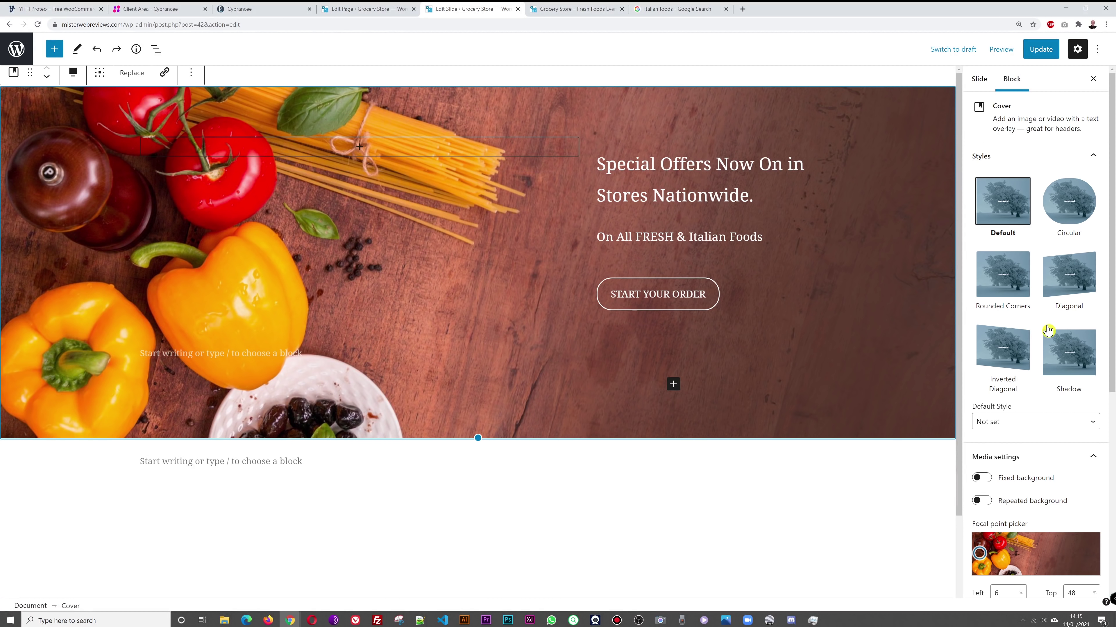
Step: Clear the cover image and upload pizza_1.jpg as the slide background
scroll(1062, 367, down, 3)
scroll(1064, 370, down, 2)
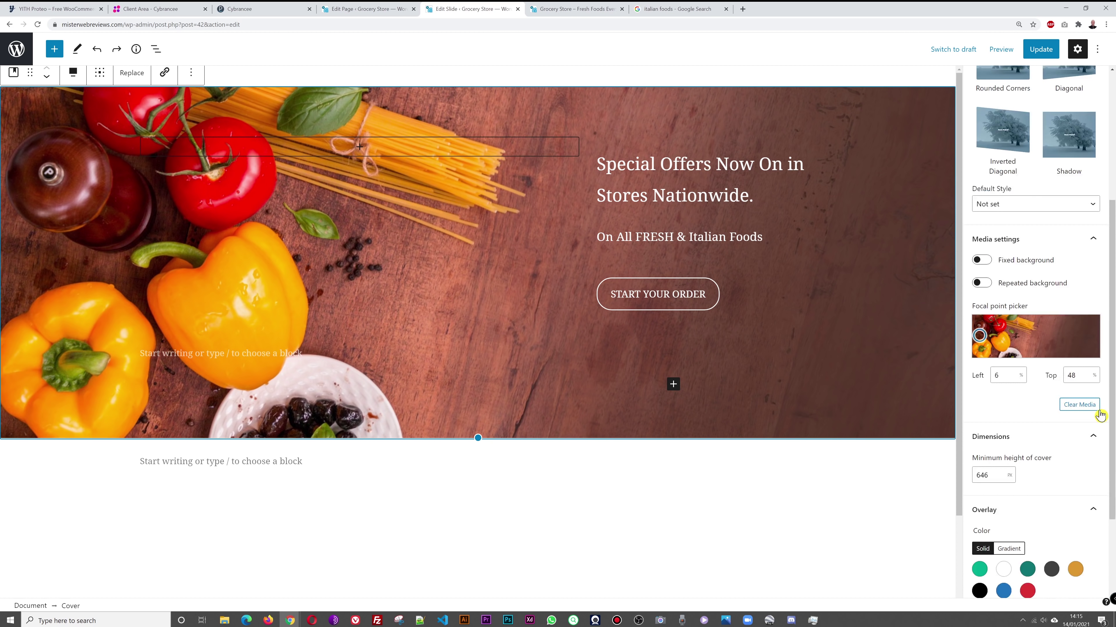
click(1088, 410)
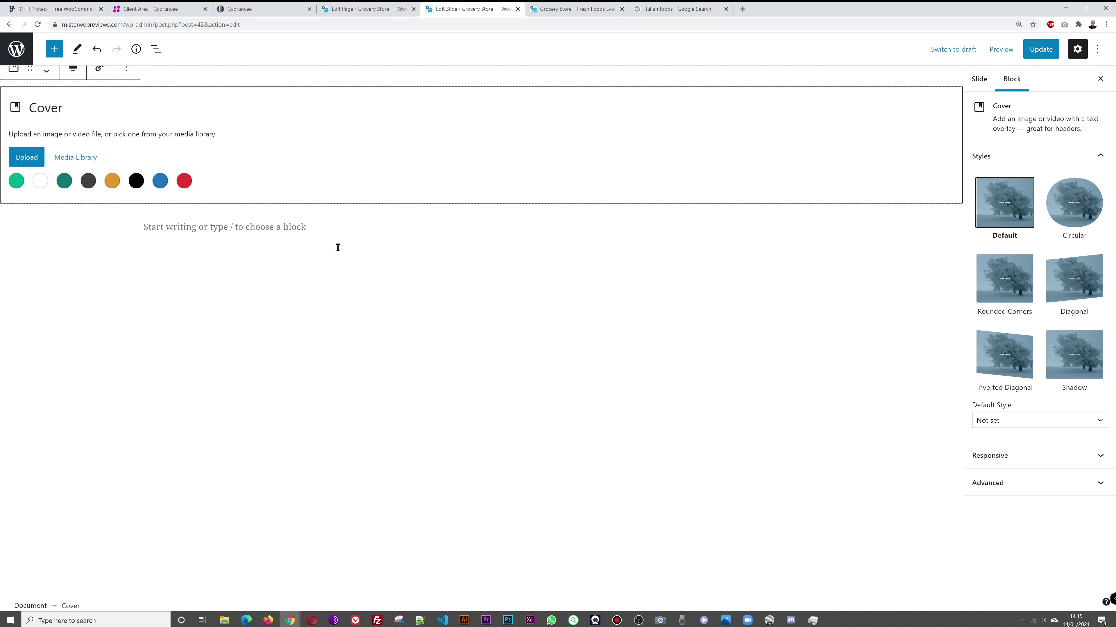
click(21, 162)
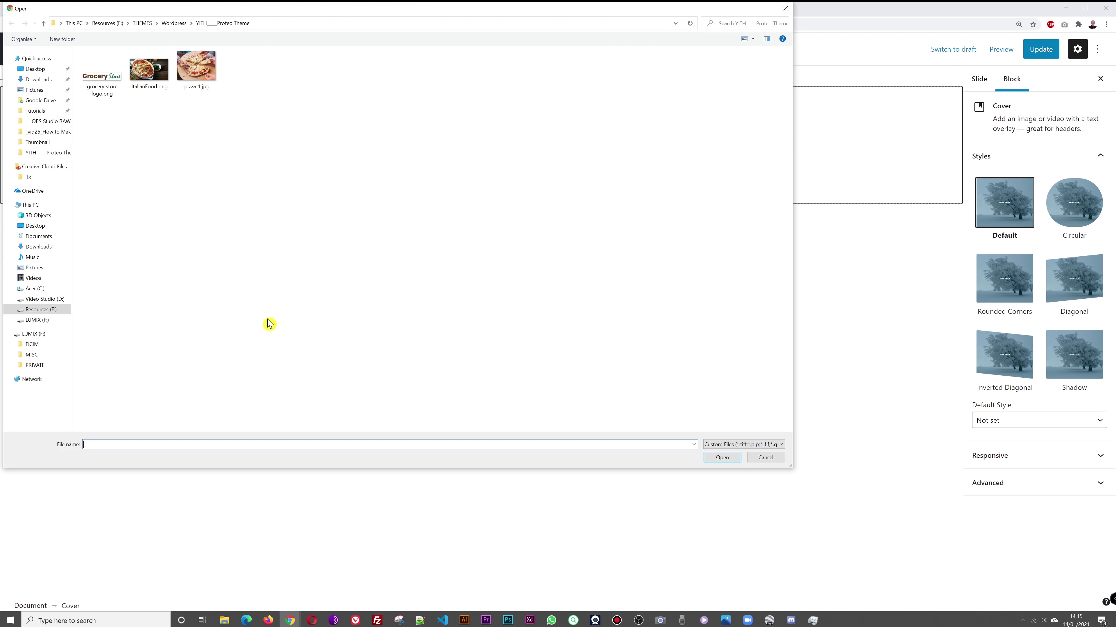
click(194, 83)
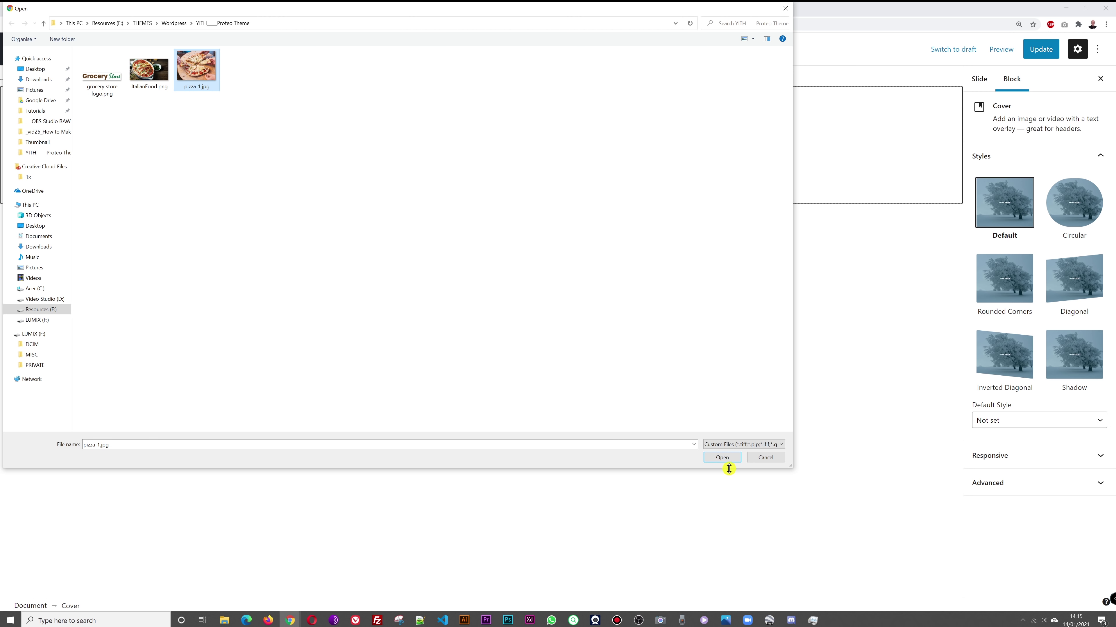
click(727, 459)
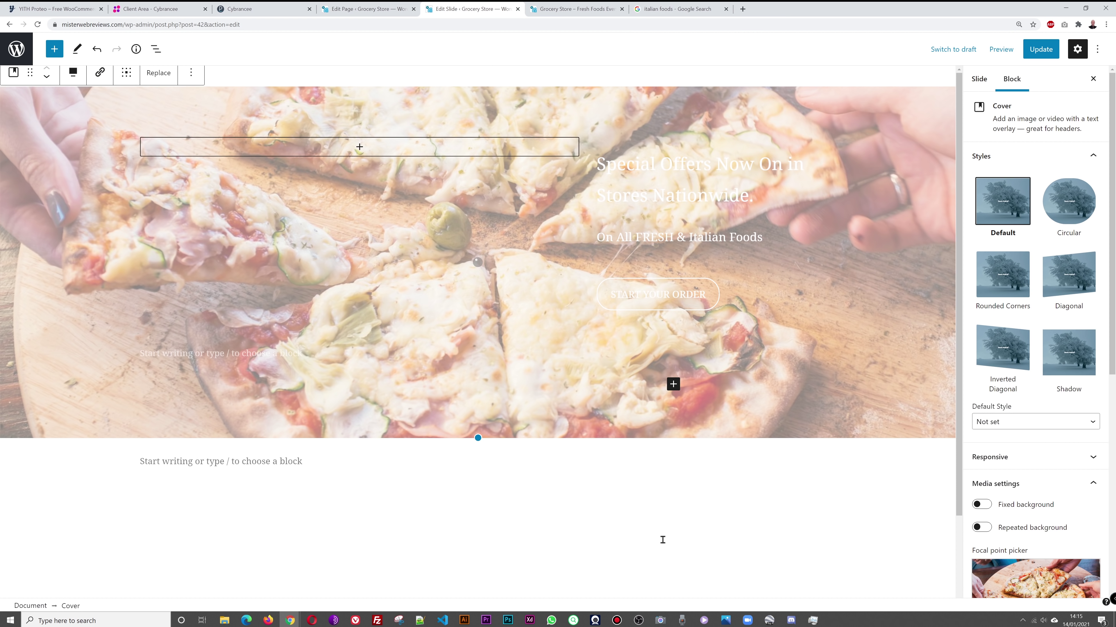
Step: Shift the pizza background's focal point, save the slide, and reload the storefront
click(724, 506)
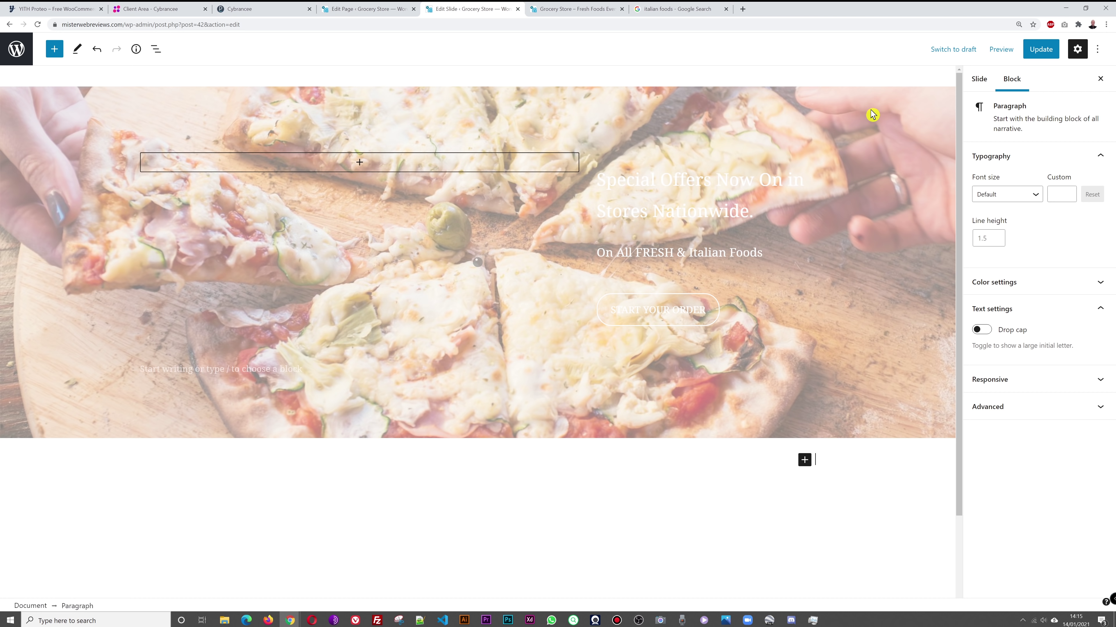
click(869, 122)
scroll(1032, 404, down, 1)
scroll(1032, 404, down, 1)
mouse_move(1035, 494)
mouse_down()
mouse_move(1067, 487)
mouse_move(1028, 479)
mouse_move(1040, 474)
mouse_up()
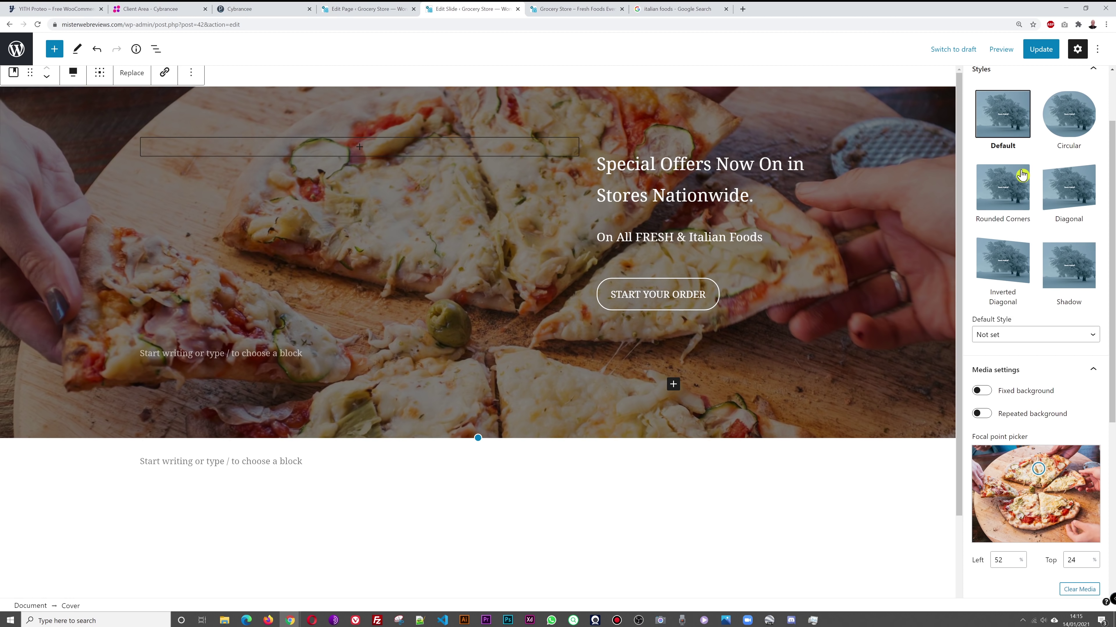
click(1040, 49)
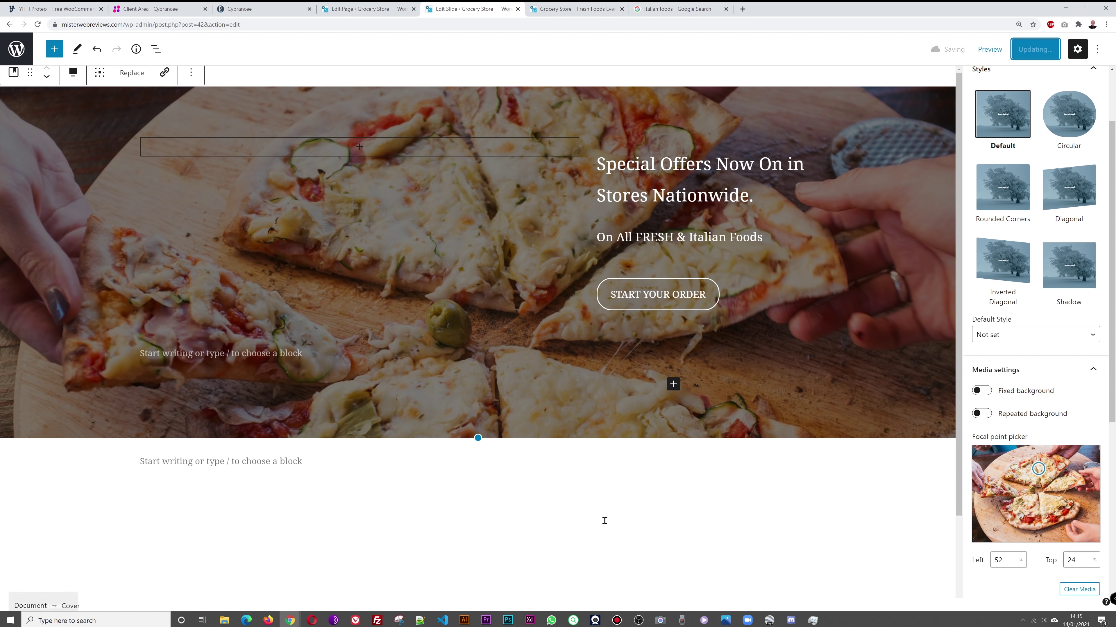
click(570, 10)
click(224, 115)
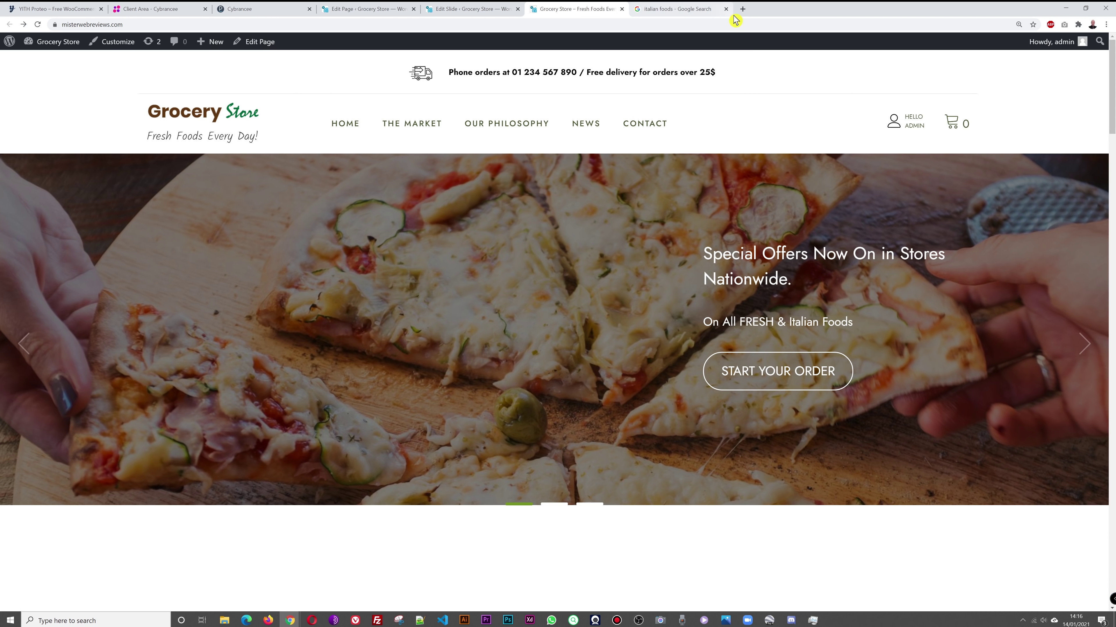
Step: Close the Italian foods search tab and scroll the storefront down toward the olive-oil section
click(726, 10)
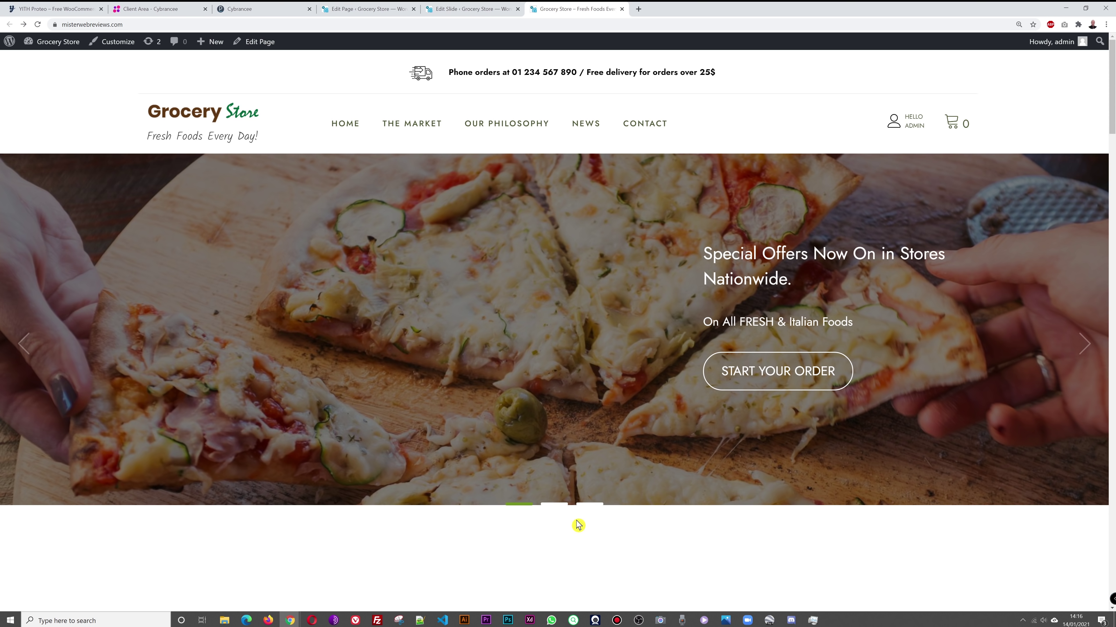
click(472, 13)
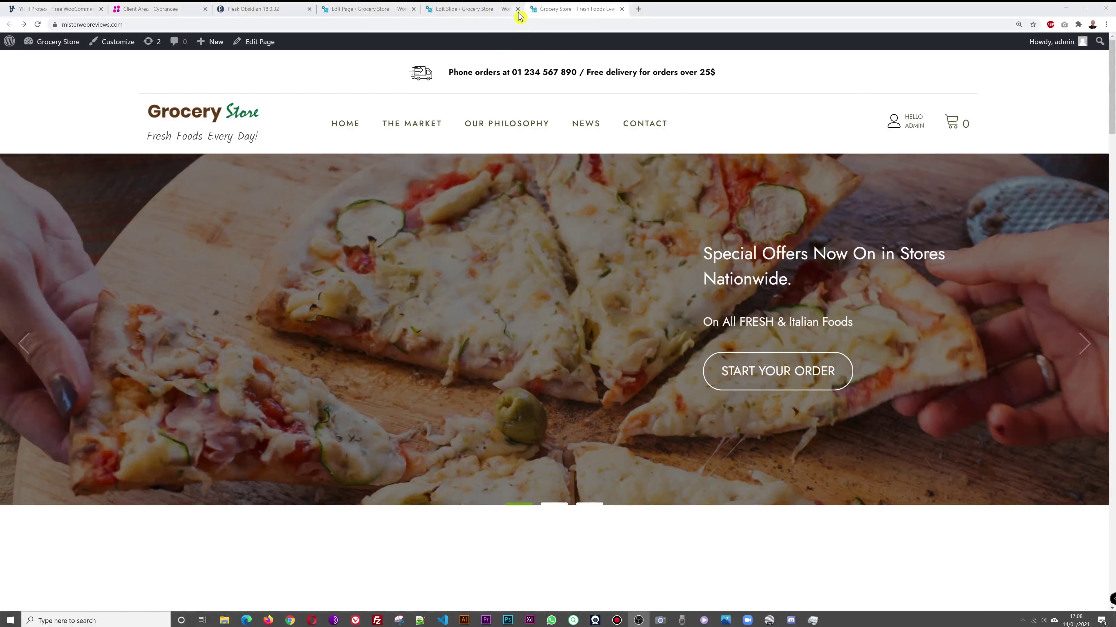
click(481, 13)
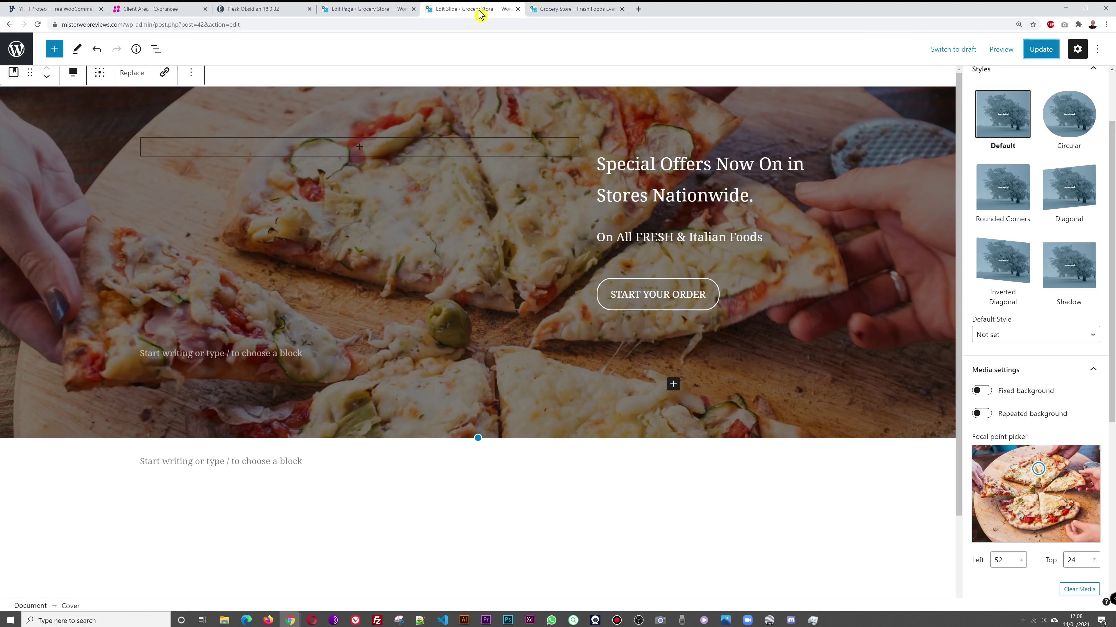
click(571, 10)
scroll(896, 364, down, 15)
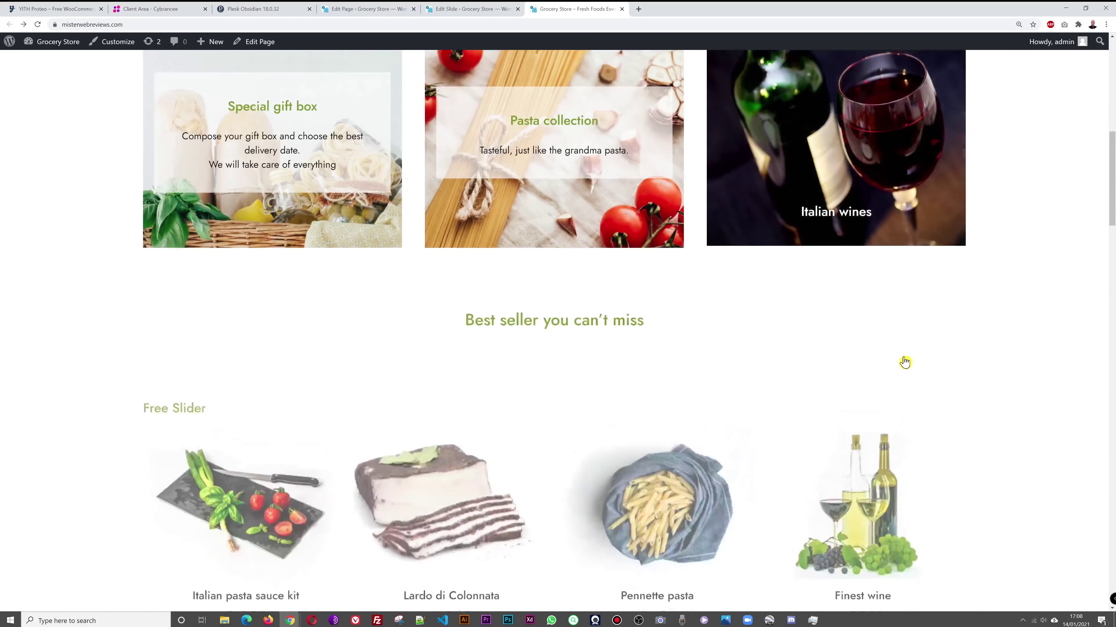
scroll(906, 362, down, 3)
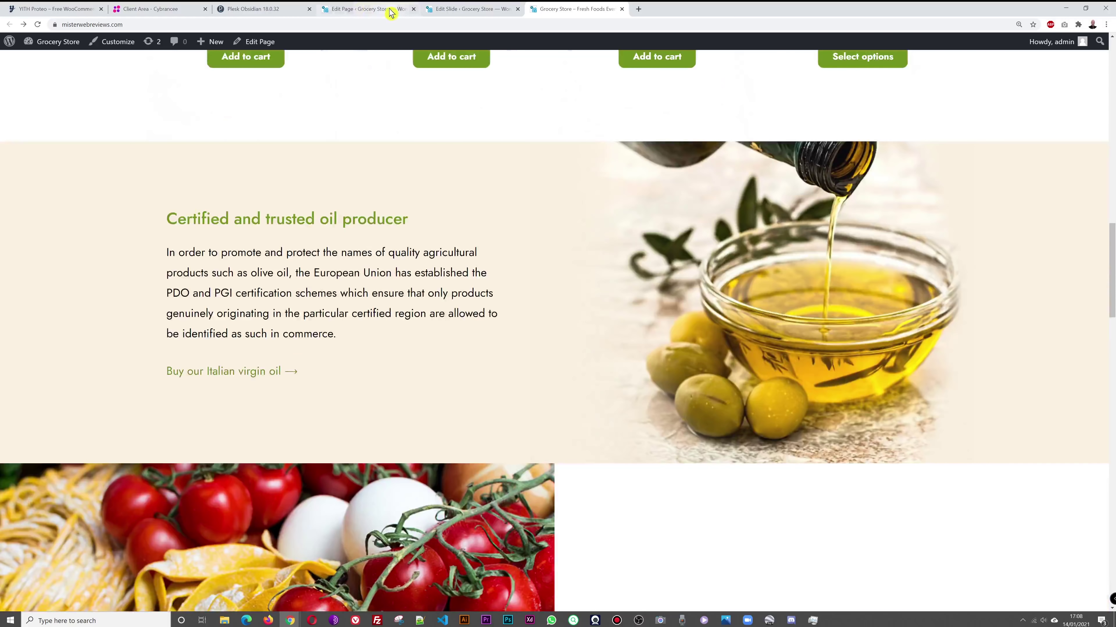
click(435, 9)
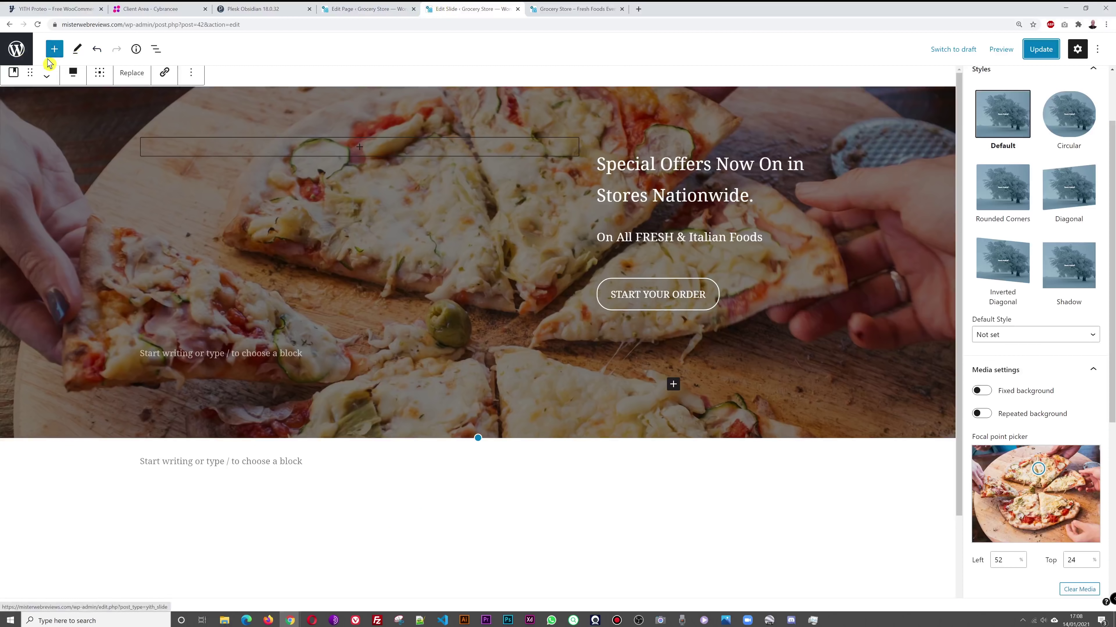
Step: Select the olive-oil section heading text on the Food home 1 page
click(352, 10)
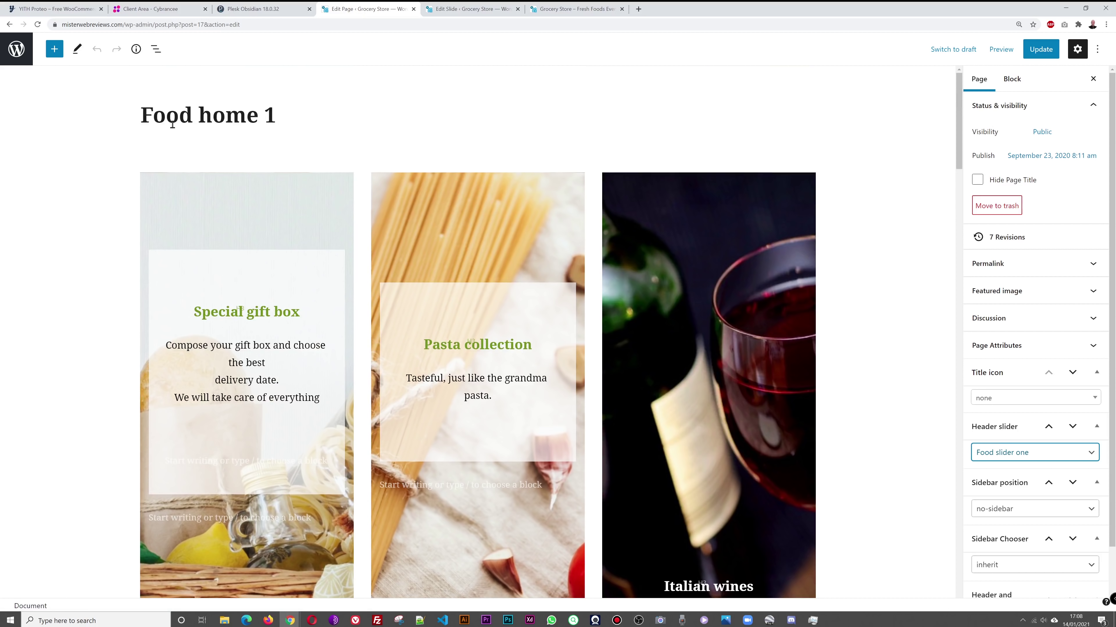
scroll(856, 369, down, 15)
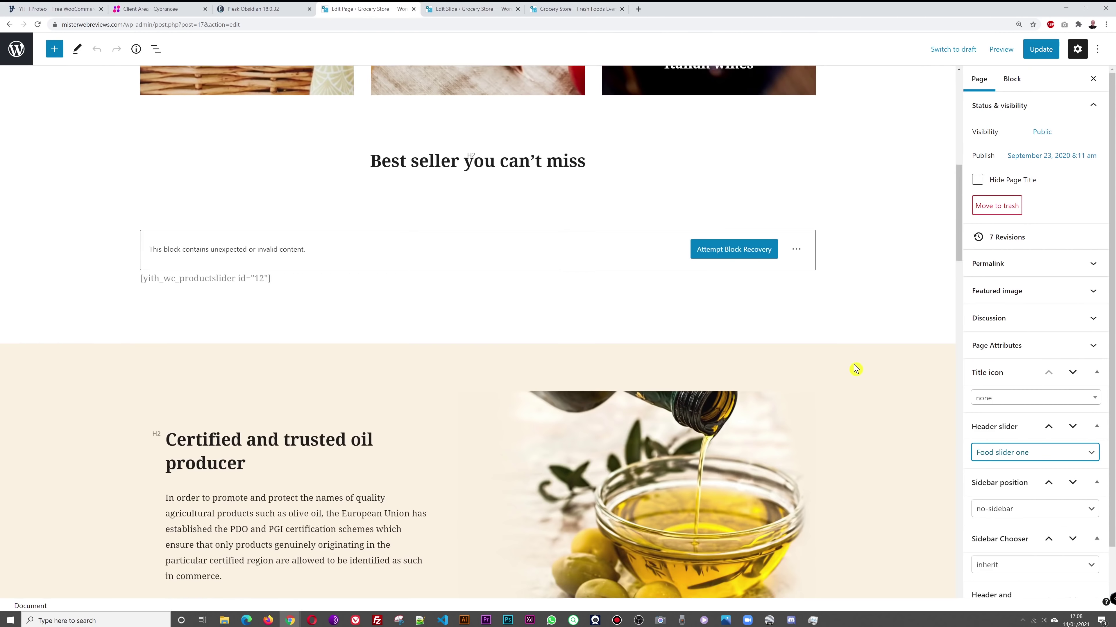
click(227, 288)
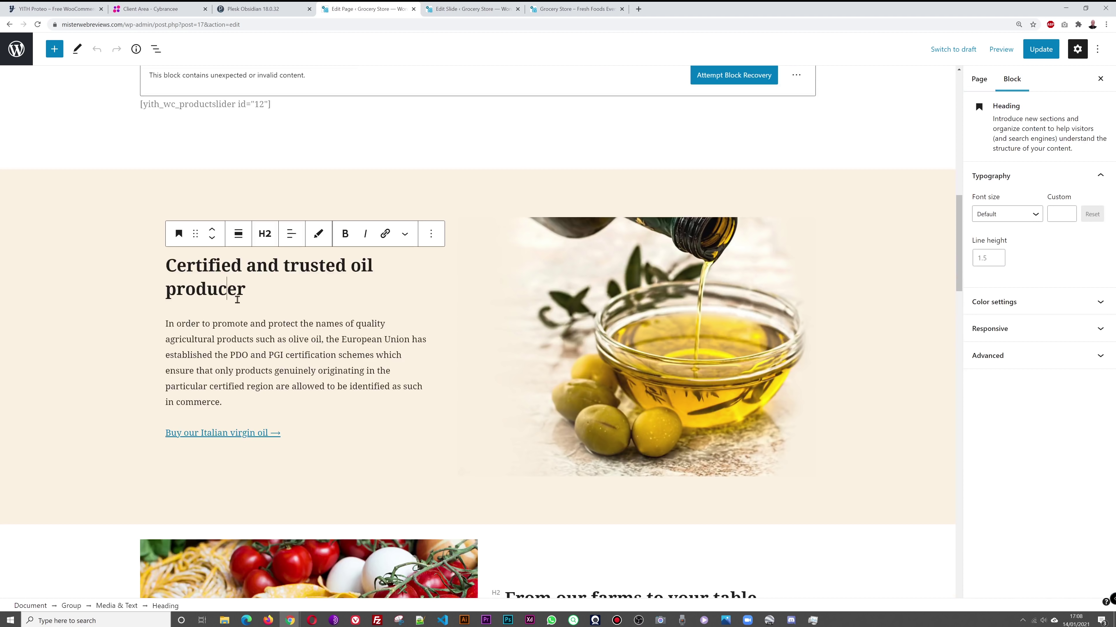
click(662, 251)
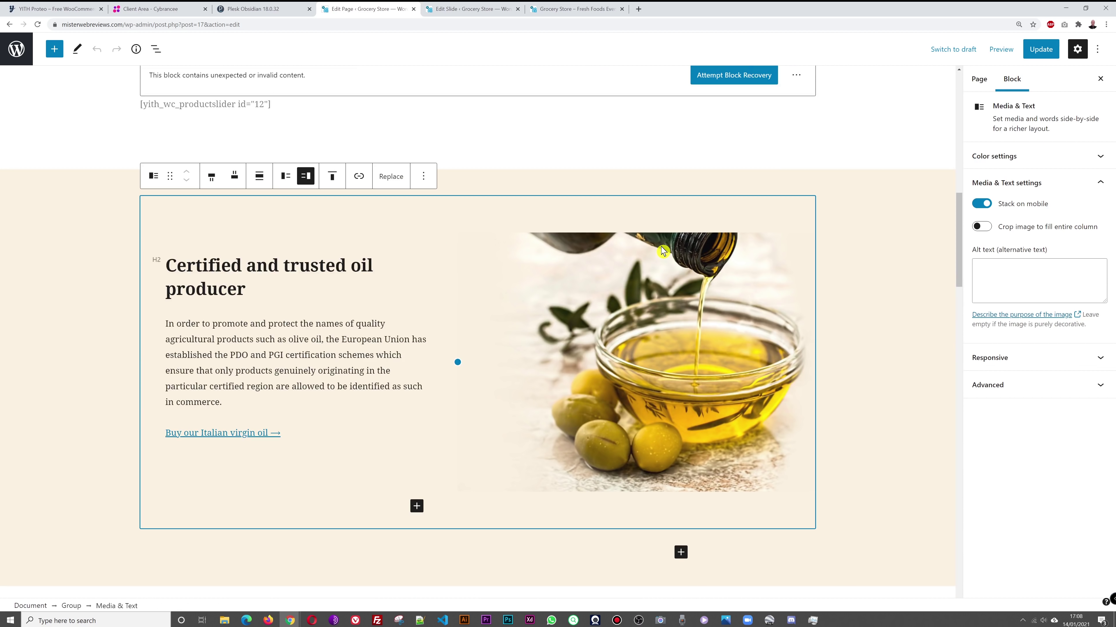
click(216, 273)
drag(245, 289, 170, 267)
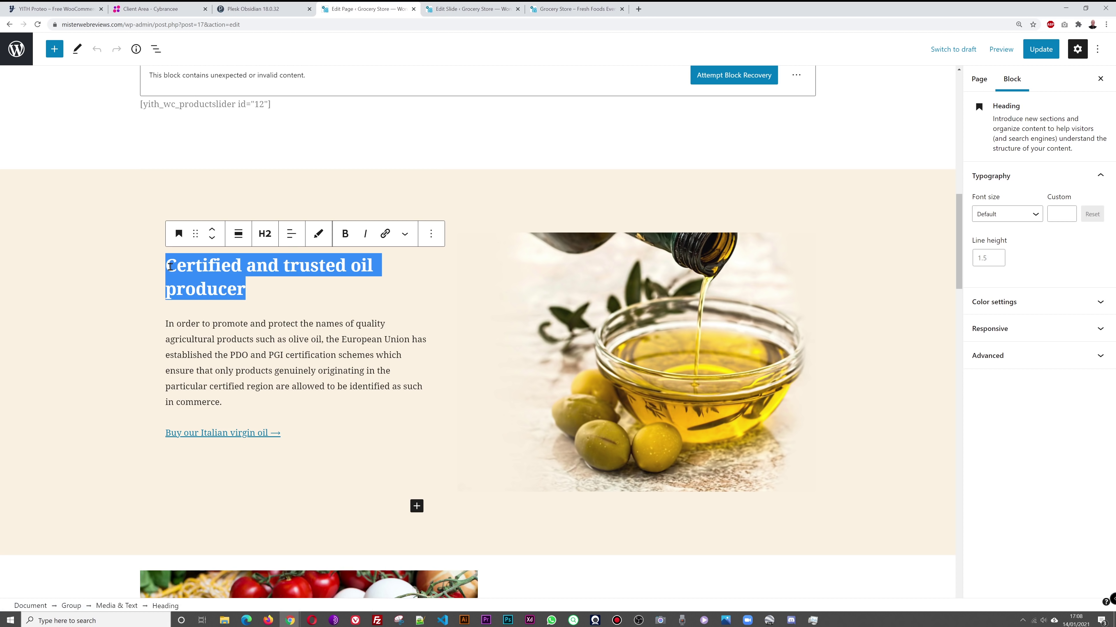
scroll(205, 265, up, 1)
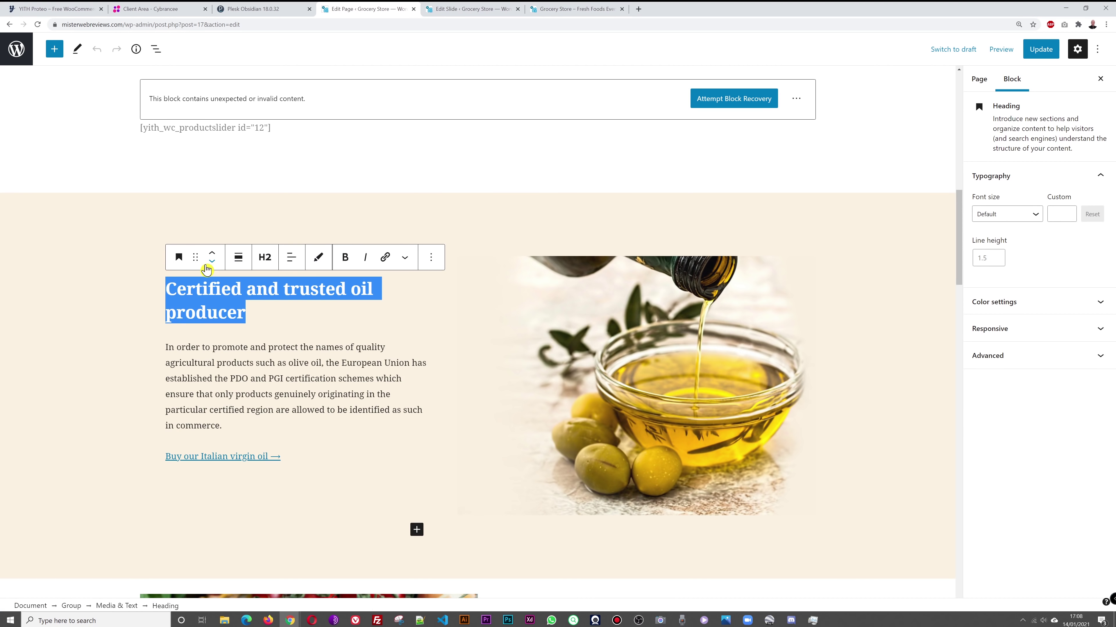
Step: Retype it as 'Special Offers on Olive Oil, Large Selection in Stores' and update the page
text(Sp)
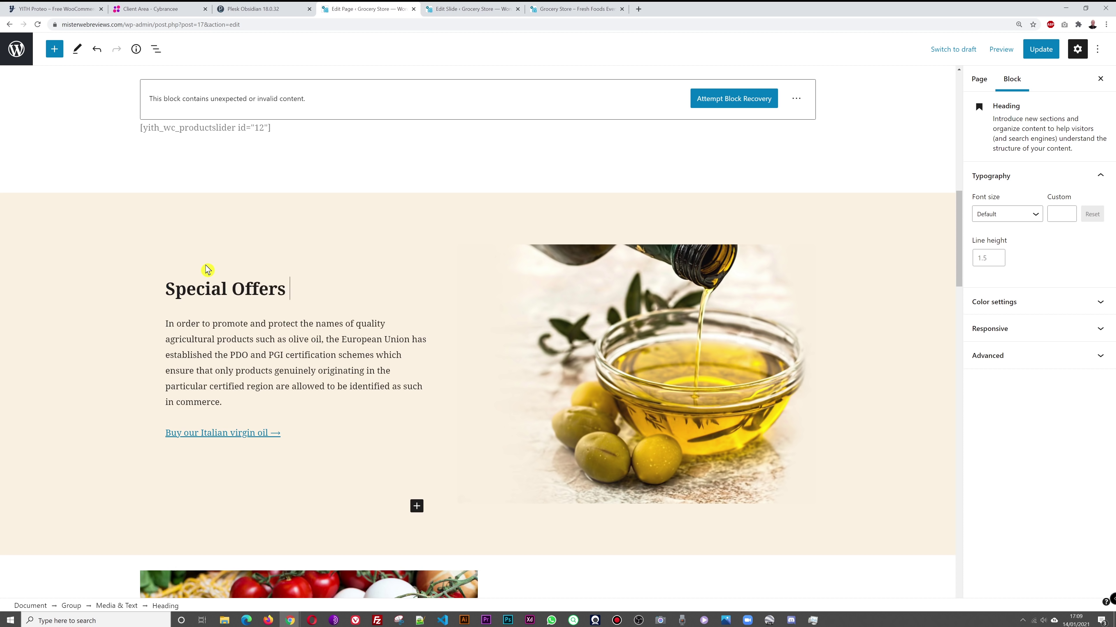
text(ecial Offers on Olive Oil,)
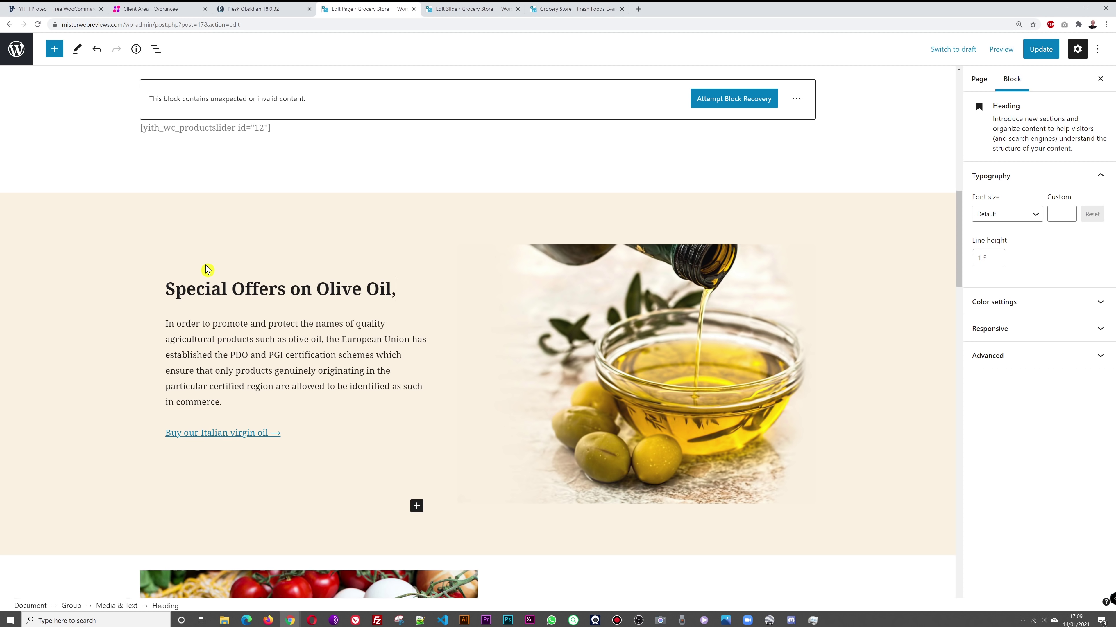
text( Large )
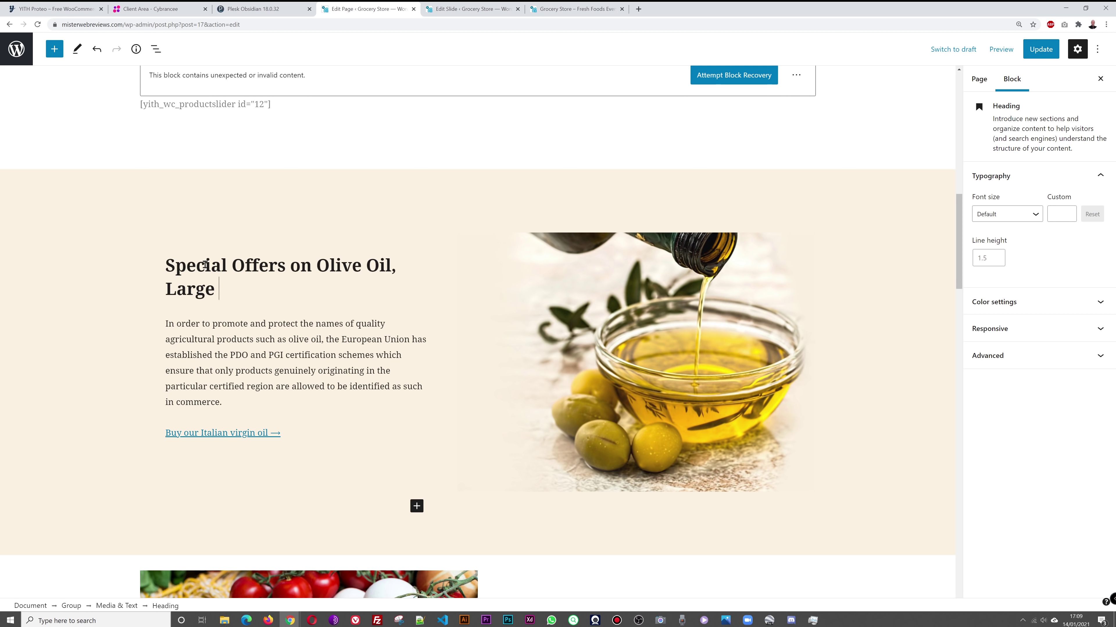
text(Sel)
key(BackSpace)
text(election in Stores)
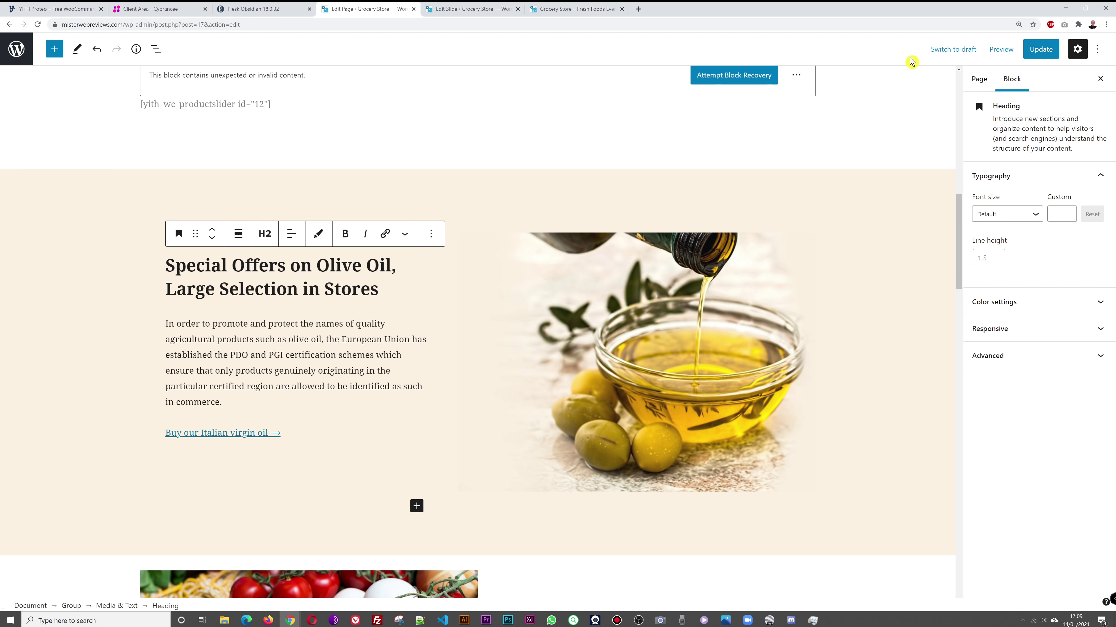
click(1037, 51)
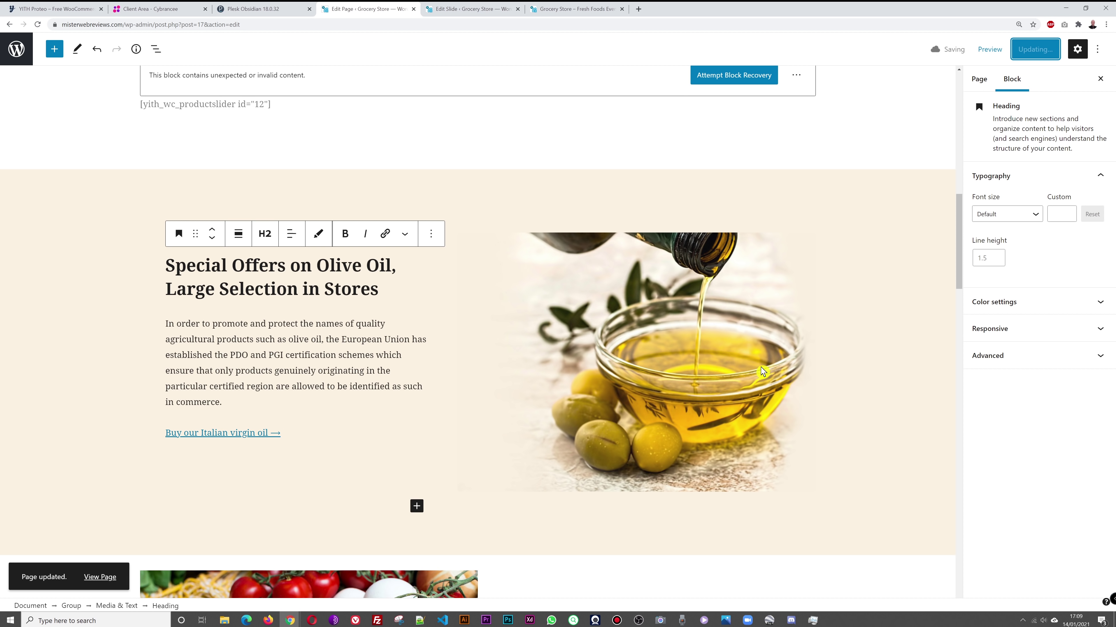
click(564, 10)
Step: Reload the storefront and scroll the homepage to confirm the new olive-oil heading and pizza slide
key(F5)
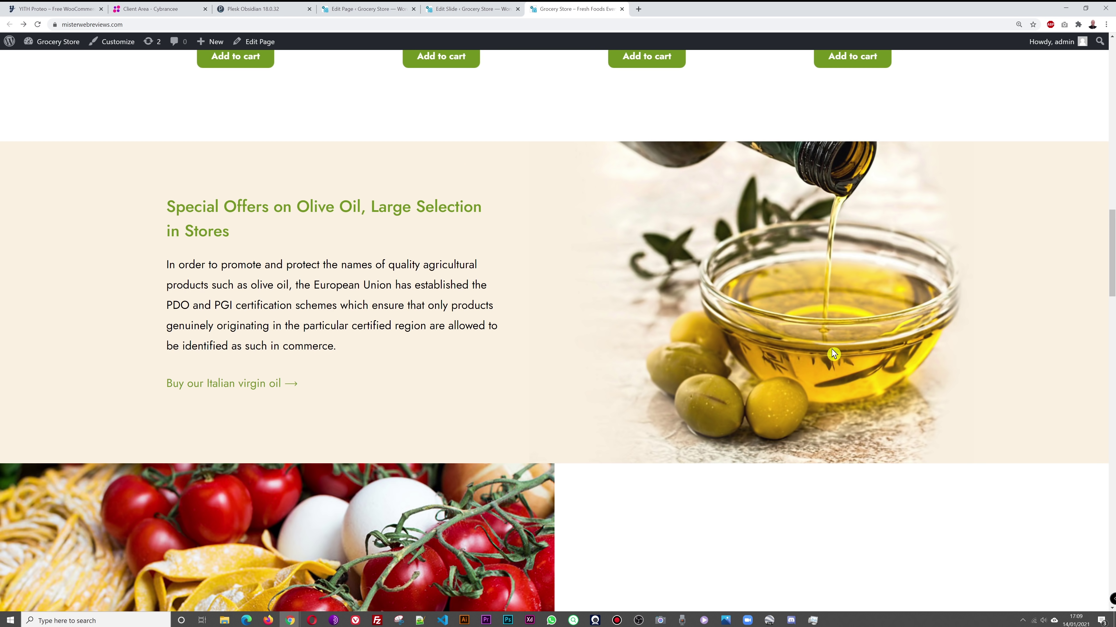
scroll(833, 356, down, 10)
scroll(834, 357, down, 2)
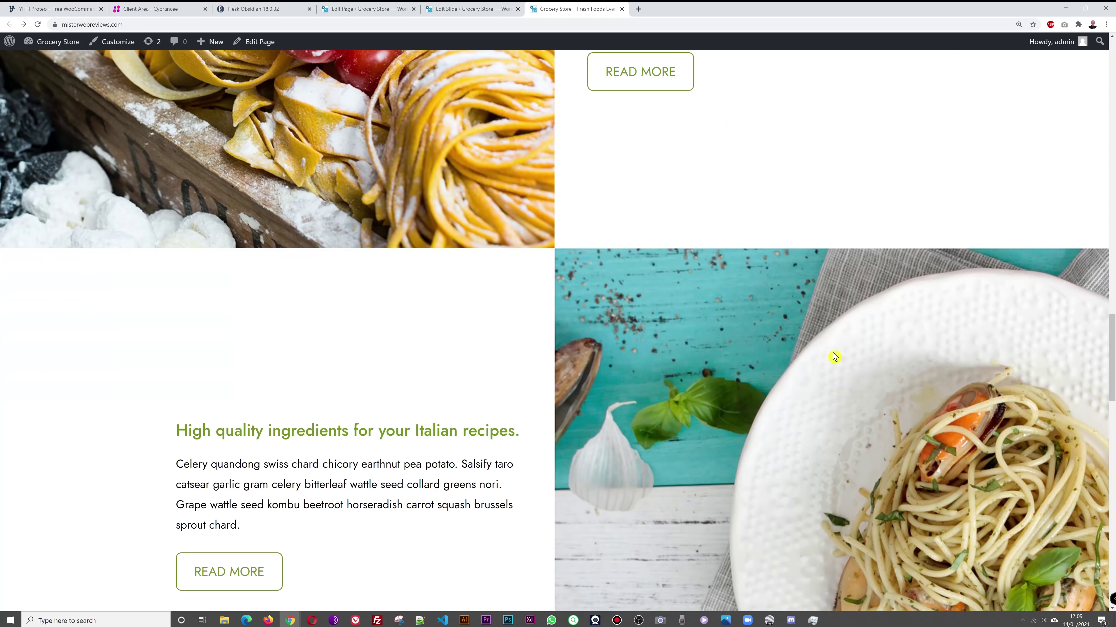
scroll(823, 385, down, 6)
scroll(825, 385, up, 20)
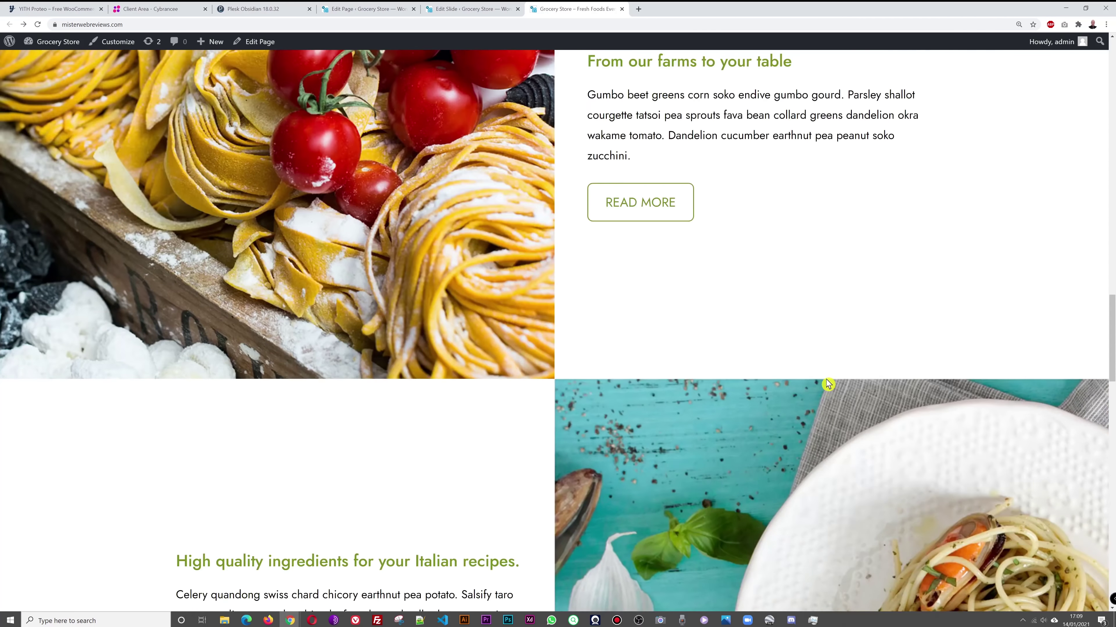
scroll(829, 385, up, 6)
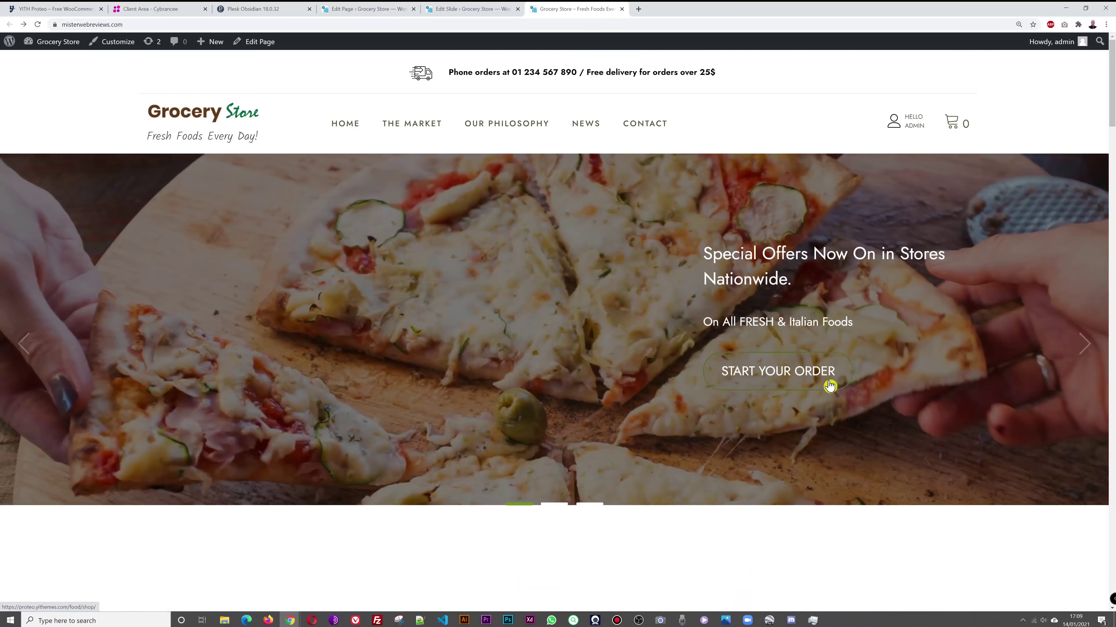
scroll(832, 389, down, 19)
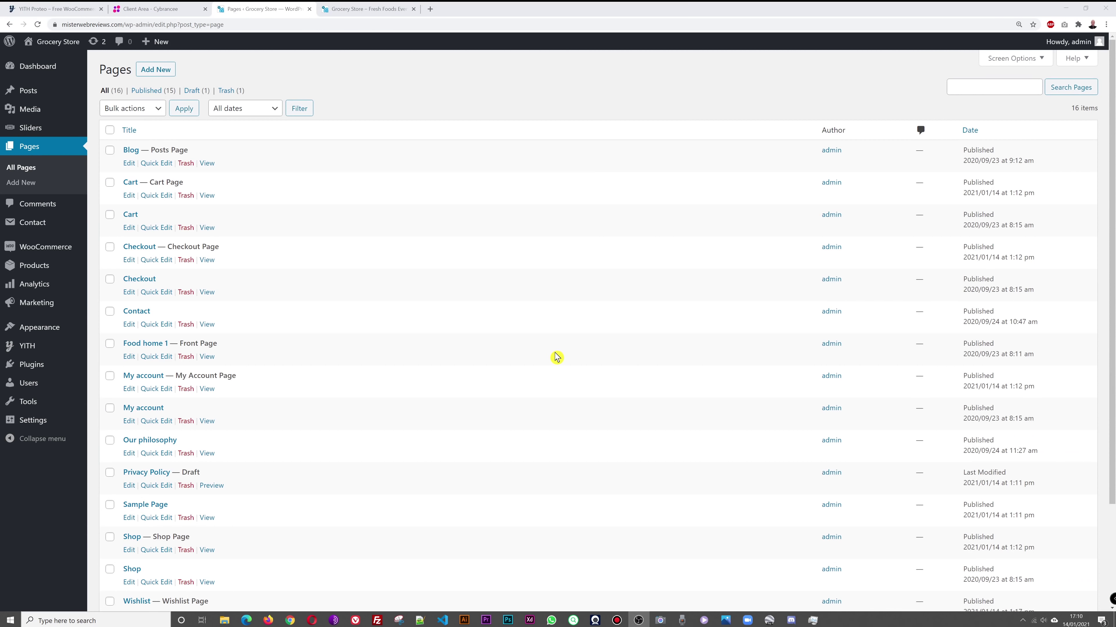
Step: Open Products > Categories from the WooCommerce sidebar menu
mouse_move(45, 251)
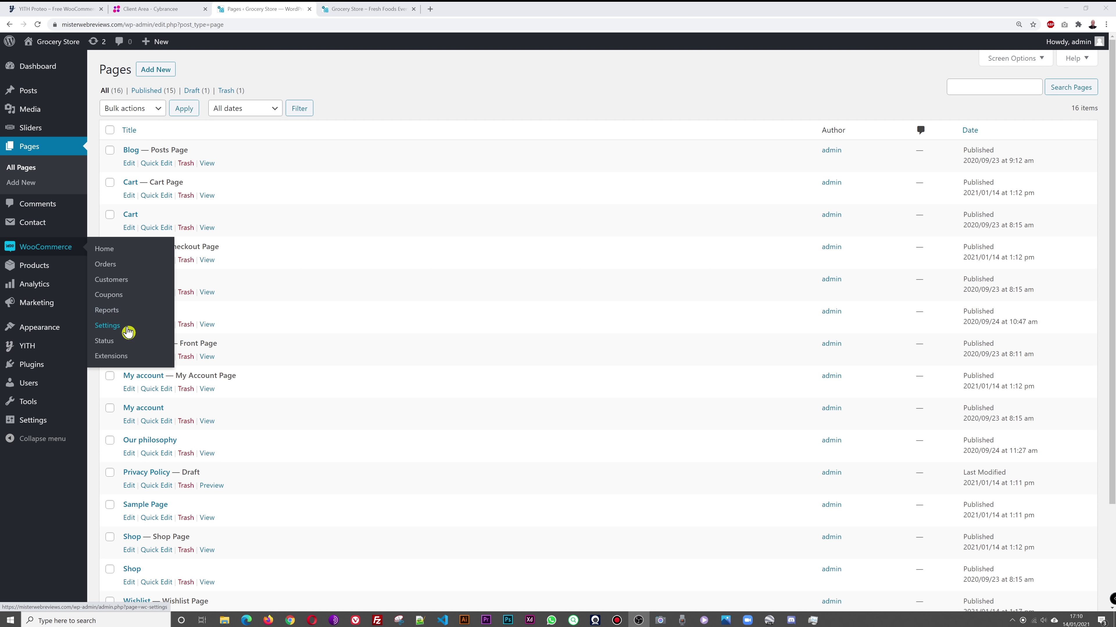
mouse_move(35, 270)
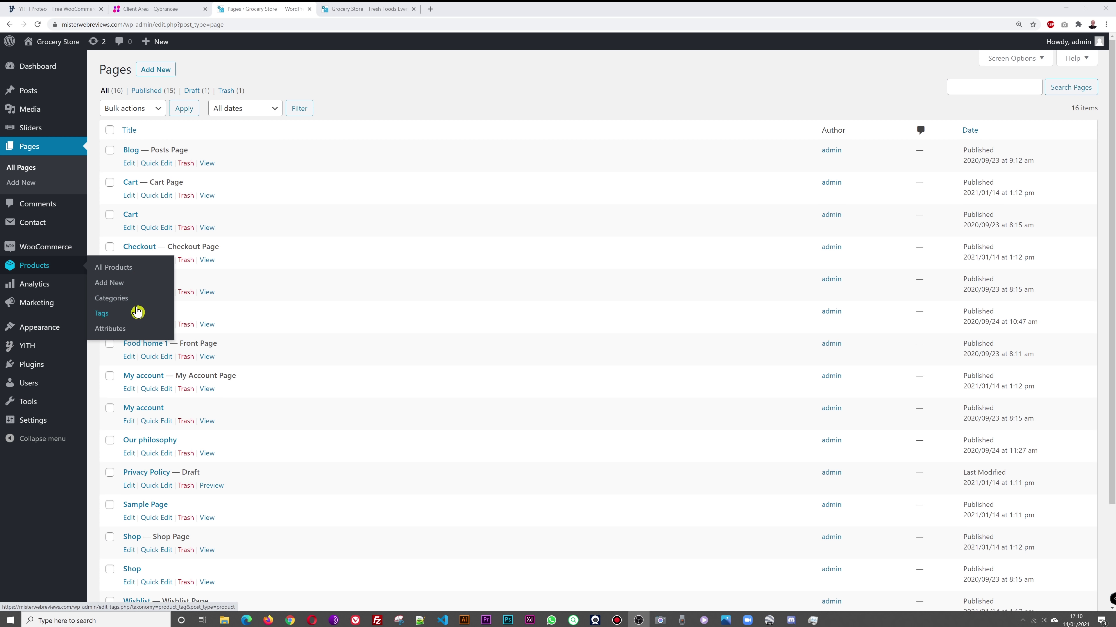
click(126, 307)
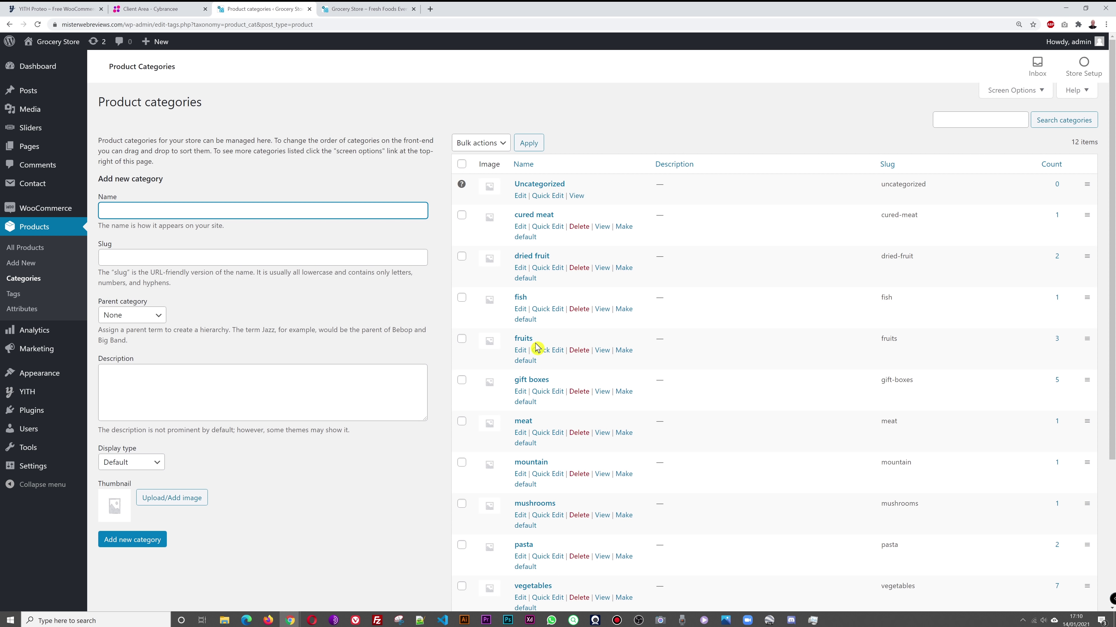
Step: Create a top-level product category named 'Frozen Food', replacing a mistaken 'Meat' entry
scroll(734, 306, down, 2)
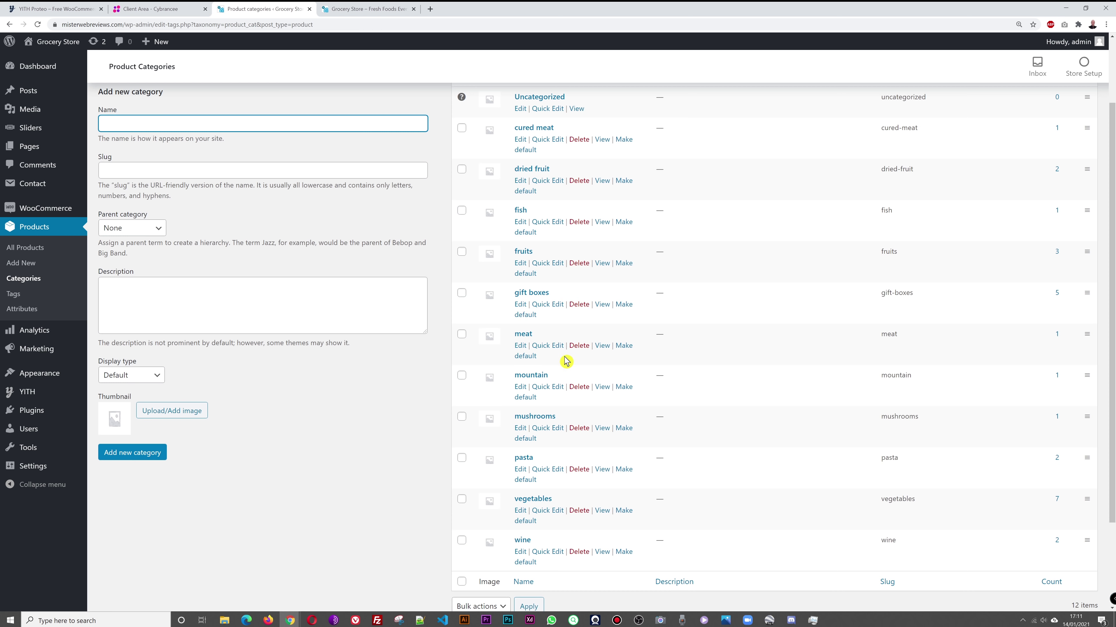
scroll(571, 396, down, 2)
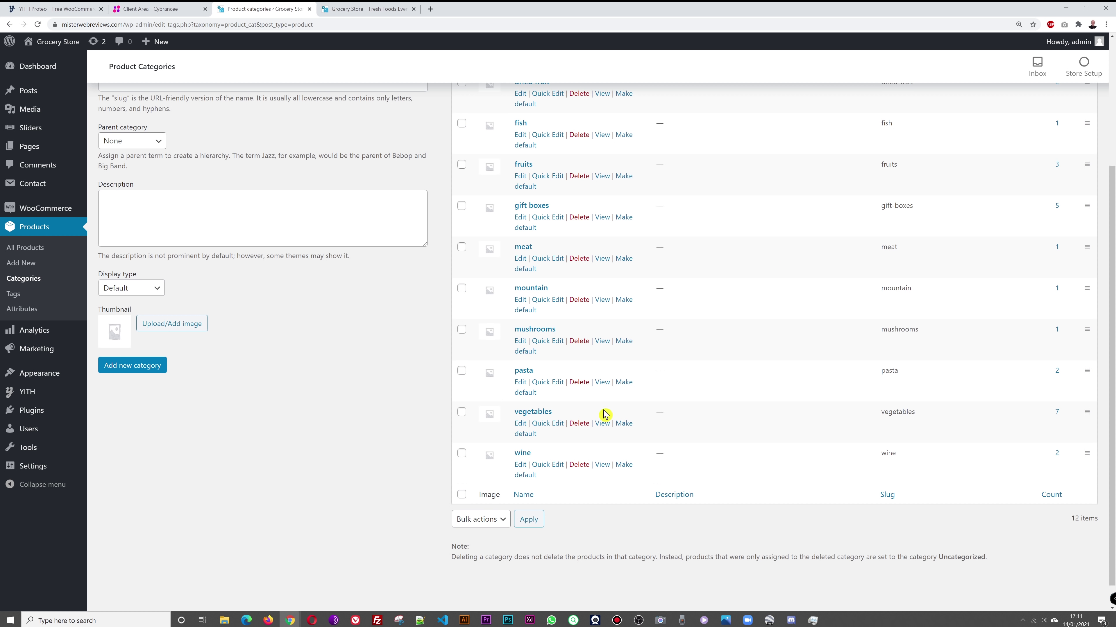
scroll(738, 351, up, 4)
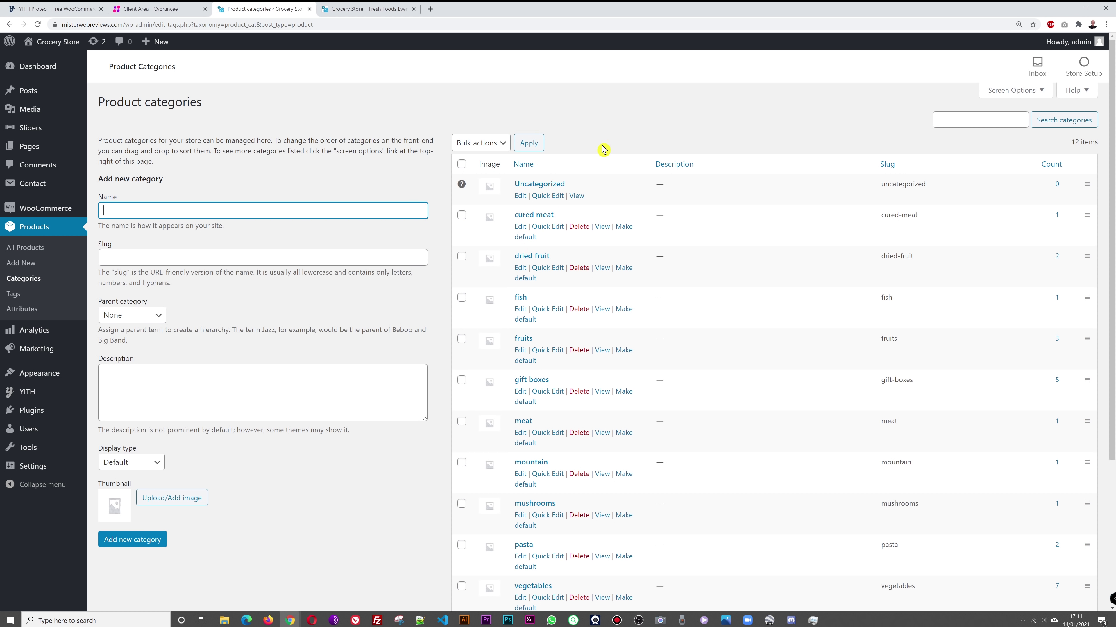
click(608, 129)
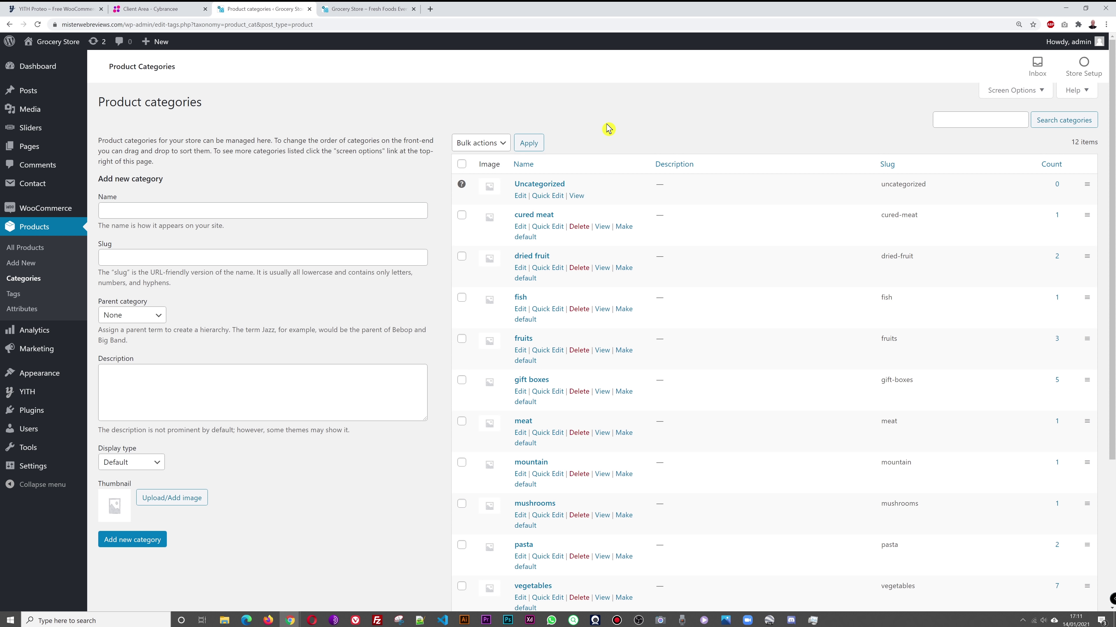
click(344, 213)
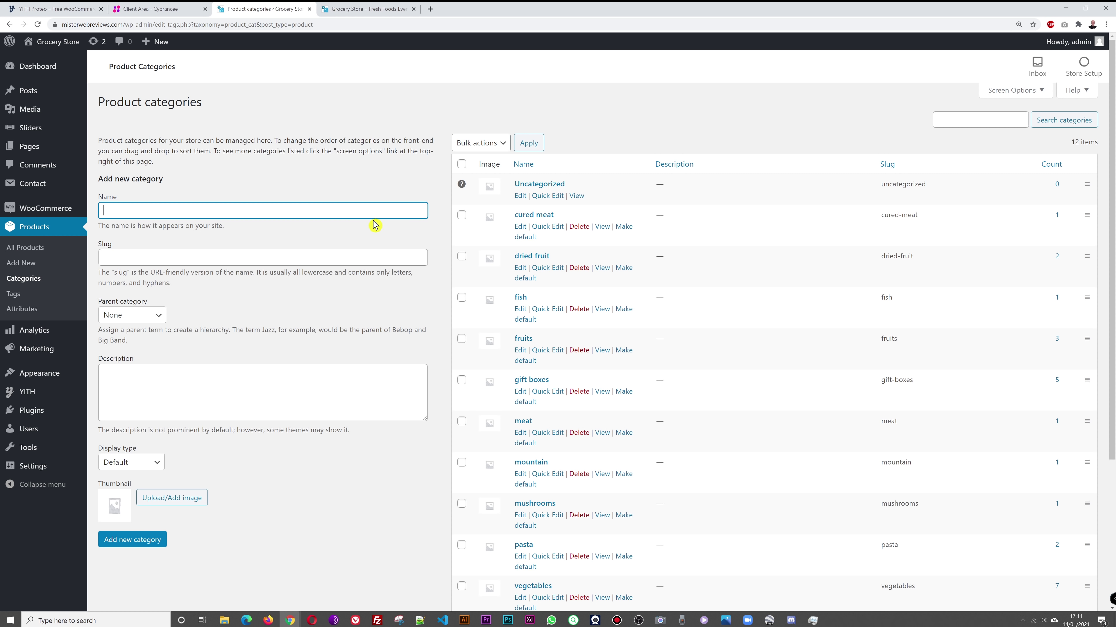
text(Meat)
key(ctrl+a)
text(Frozen Foo)
click(156, 540)
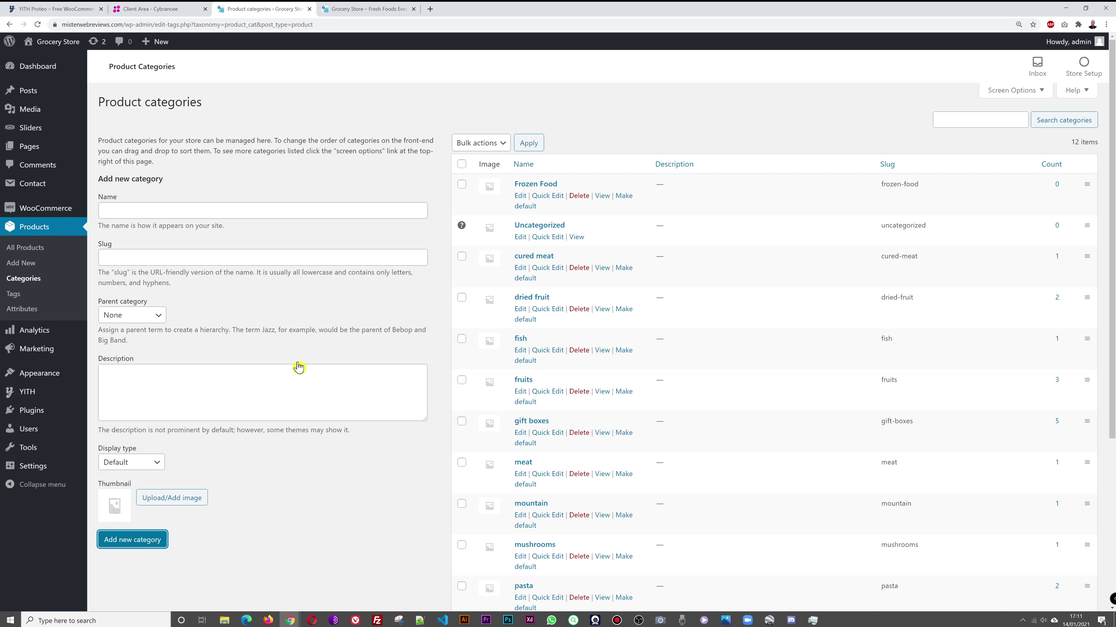
click(275, 211)
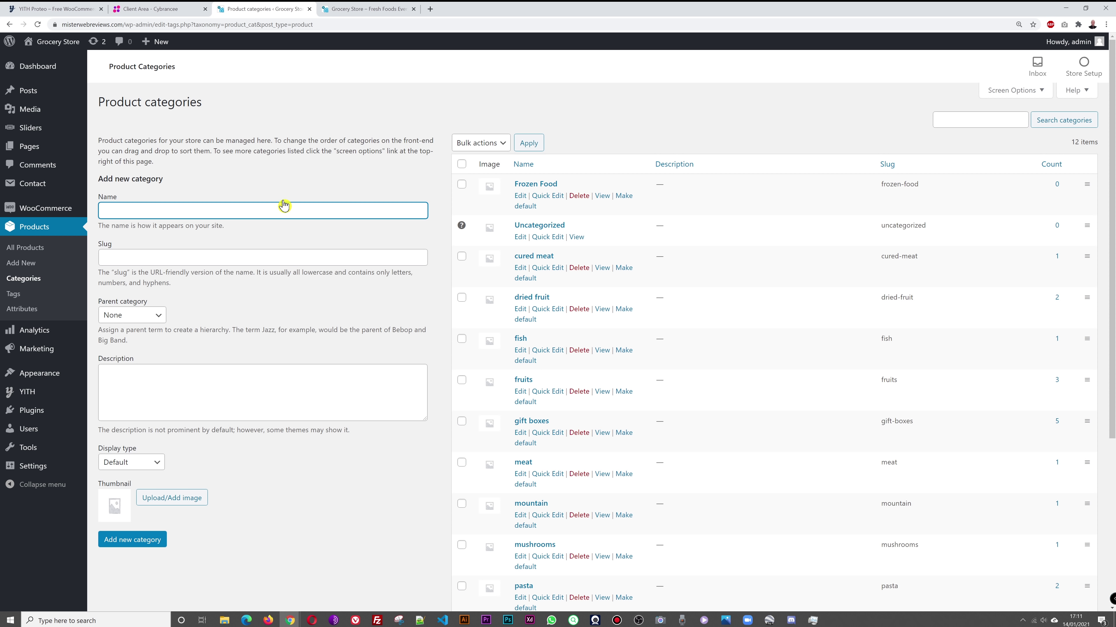
Step: Add 'Frozen Vegetables' as a subcategory with Frozen Food as its parent
text(Frozen Vegetables)
click(158, 316)
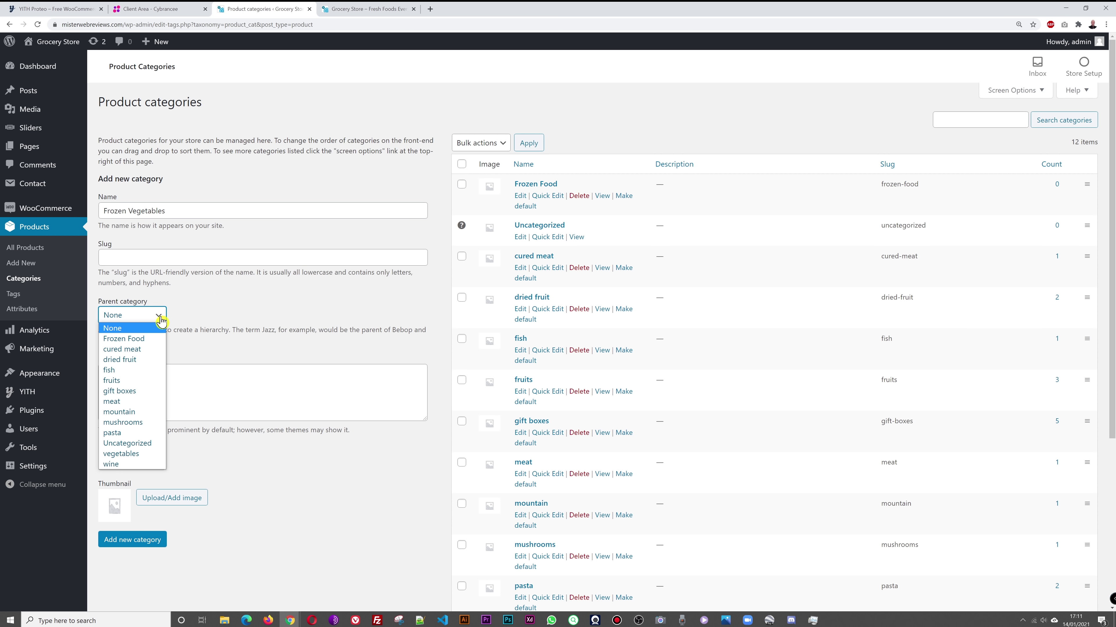
click(148, 339)
click(149, 541)
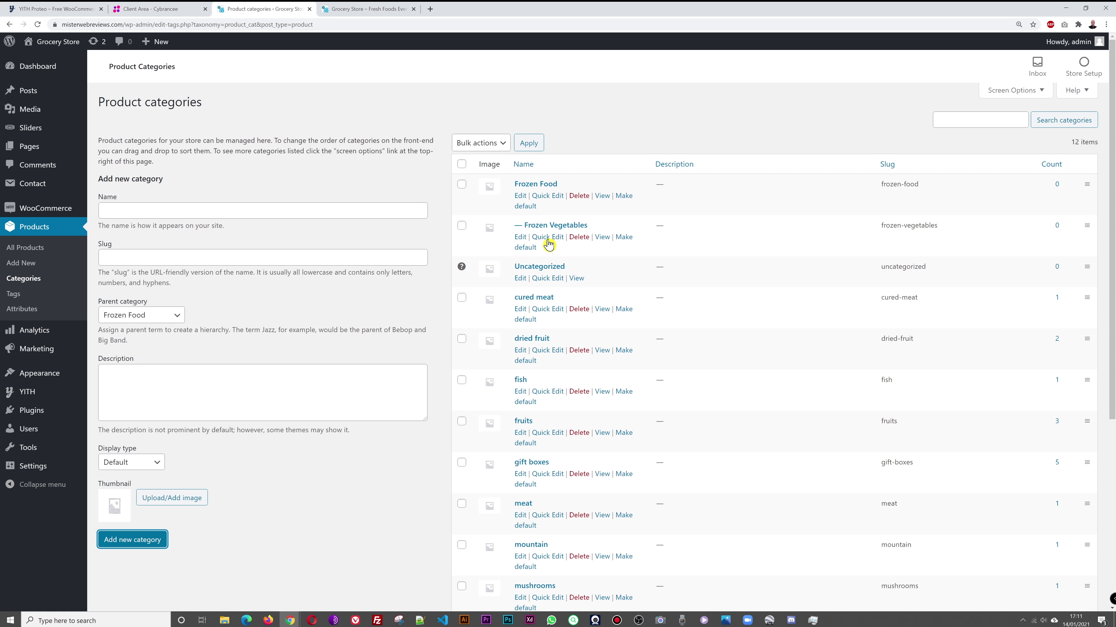
Step: Add 'Ice Creams', 'Ready Meals' and 'Pizzas' as further Frozen Food subcategories
click(191, 215)
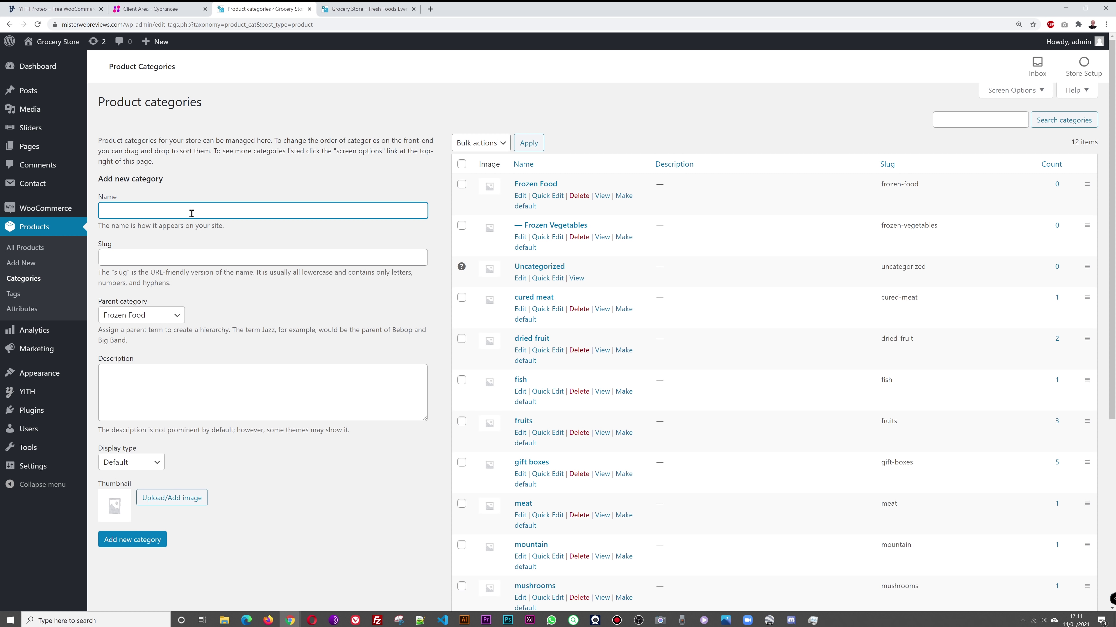
text(Ice Creams)
key(Return)
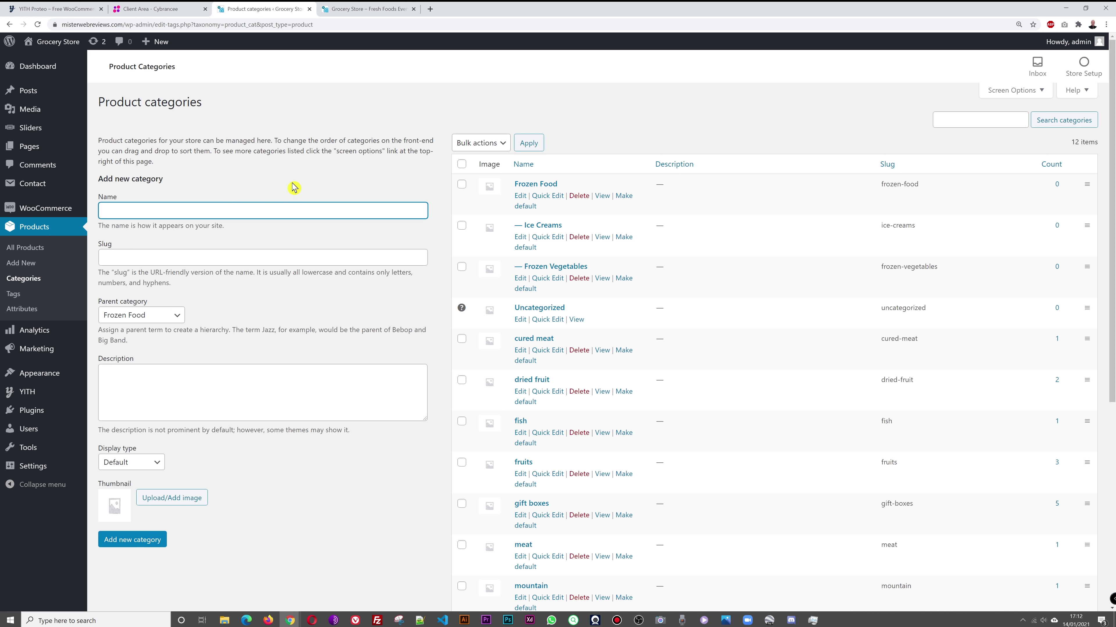
click(278, 217)
text(Ready Meals)
click(159, 539)
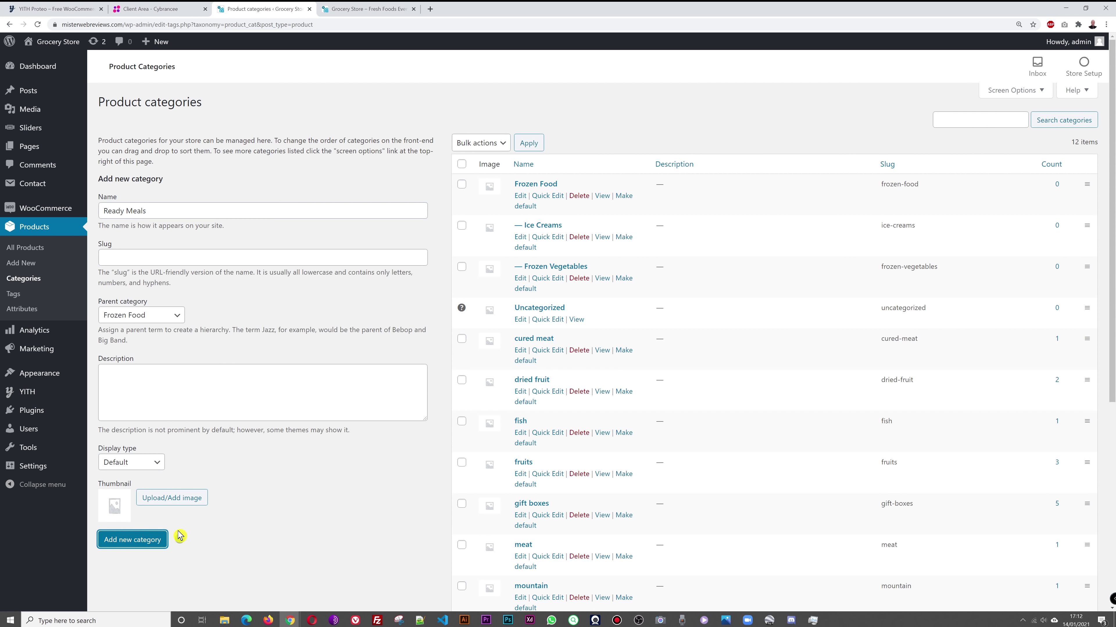
click(153, 216)
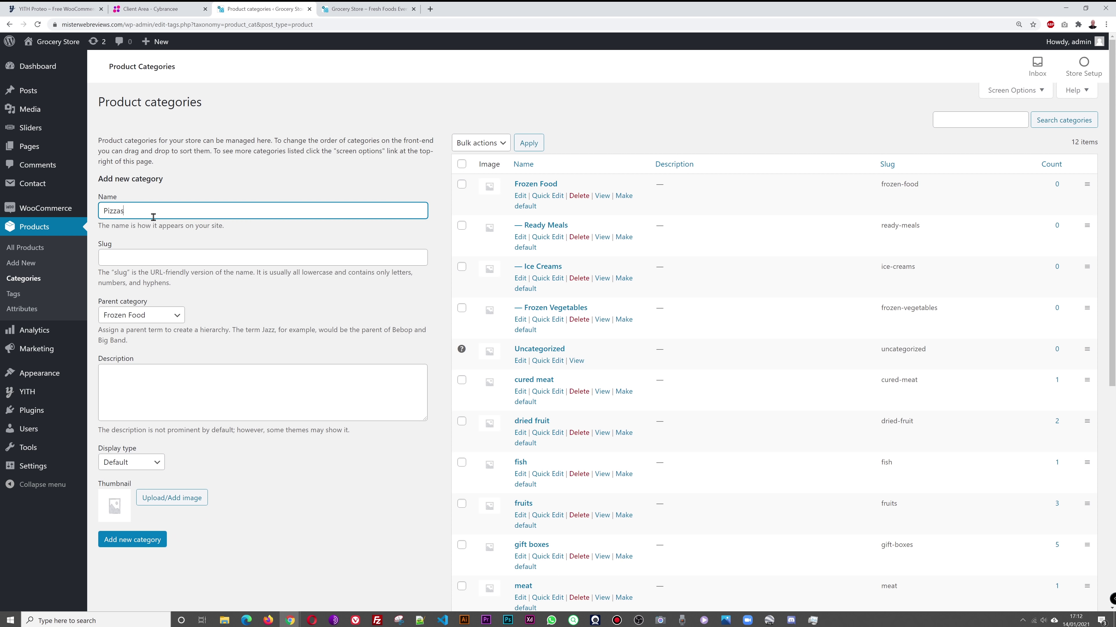
click(126, 537)
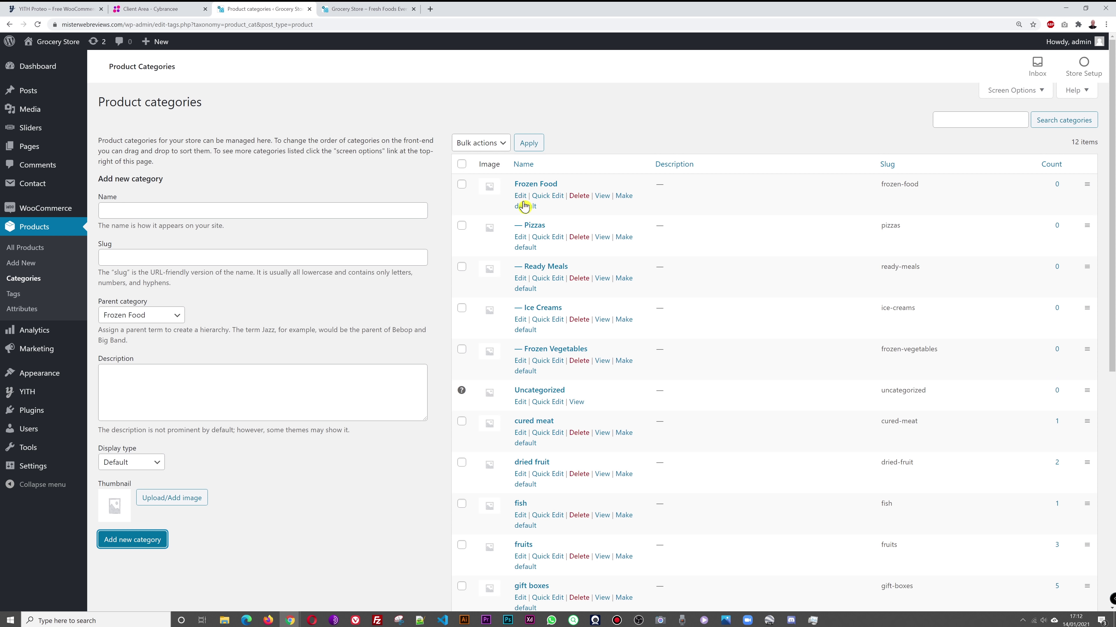
click(548, 197)
Step: Rename the category to 'Frozen Foods' and bring up the All Products list
text(s)
click(1052, 241)
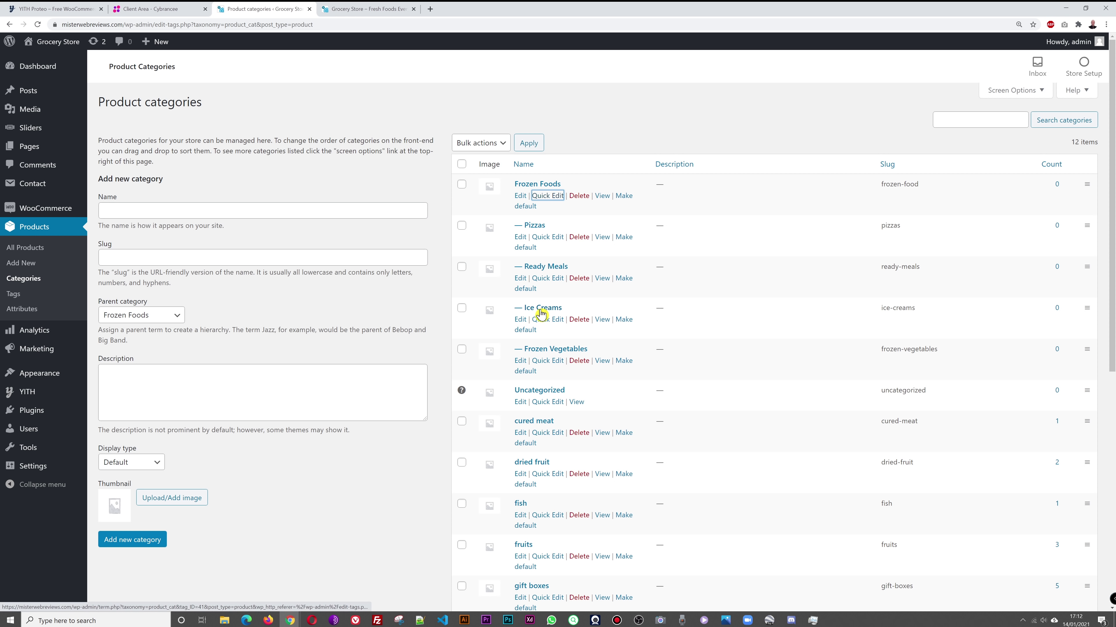
click(345, 489)
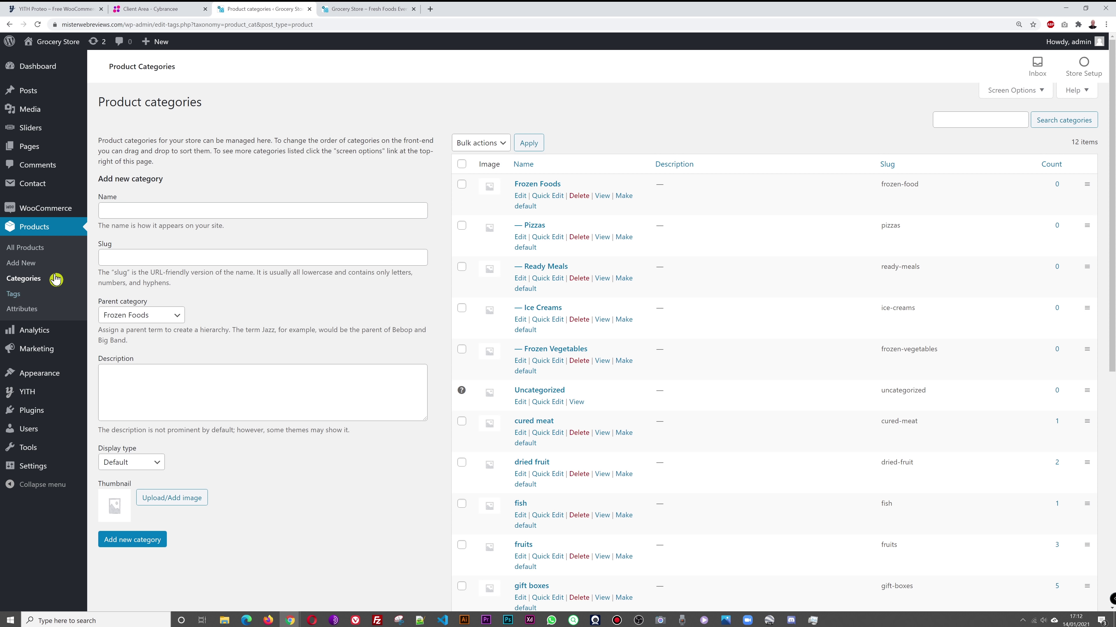
click(31, 250)
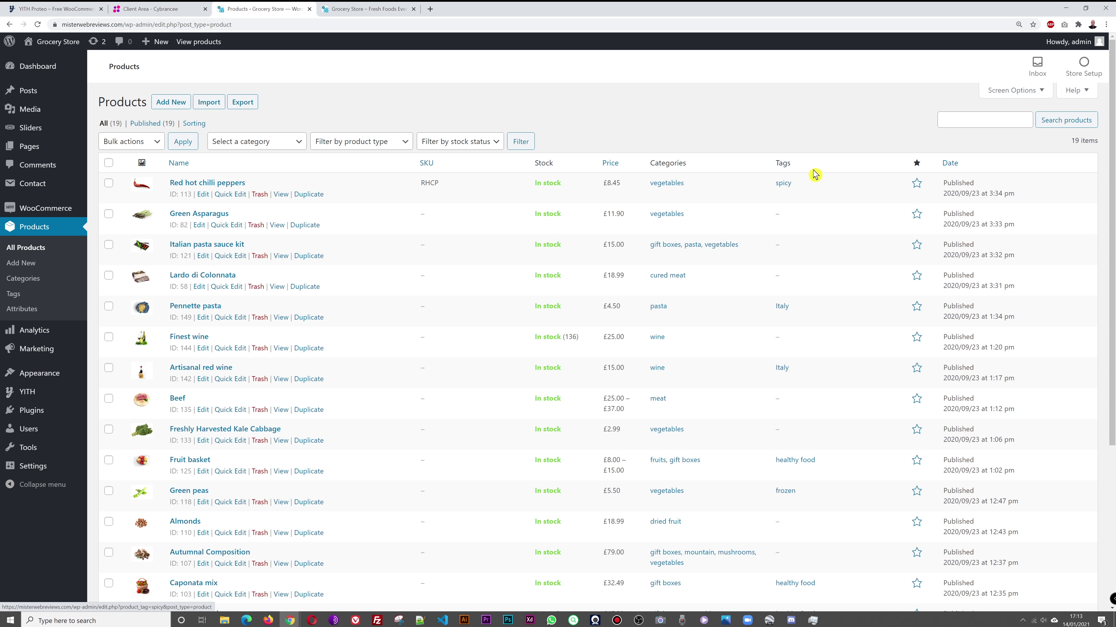
Step: Open the Red hot chilli peppers product and enter 'hot food' in its Product tags box
click(214, 185)
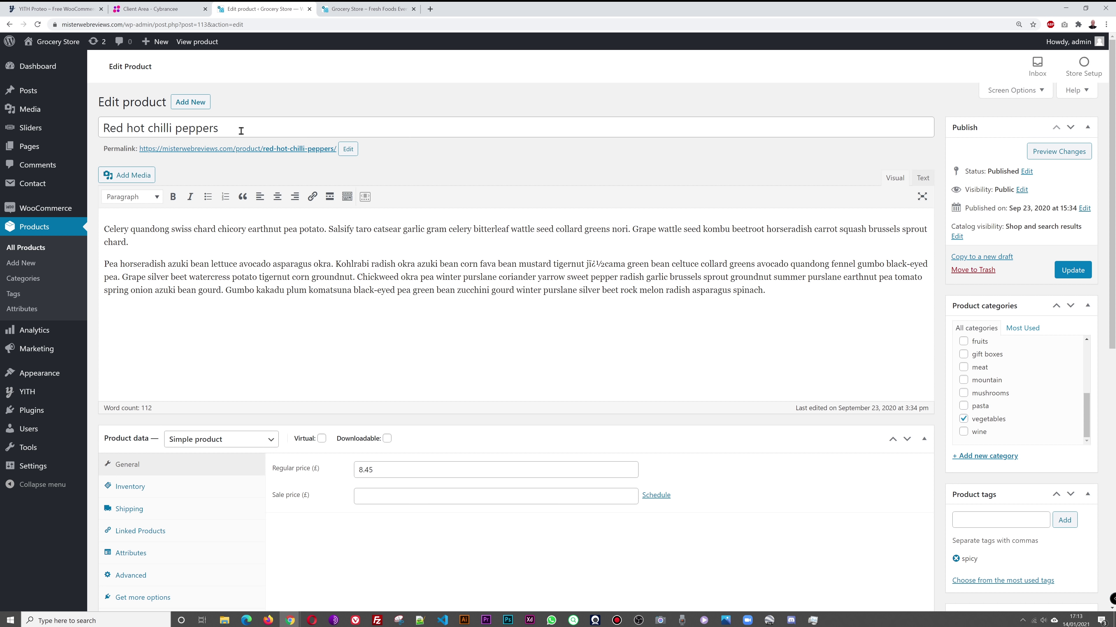
scroll(113, 234, down, 3)
click(994, 393)
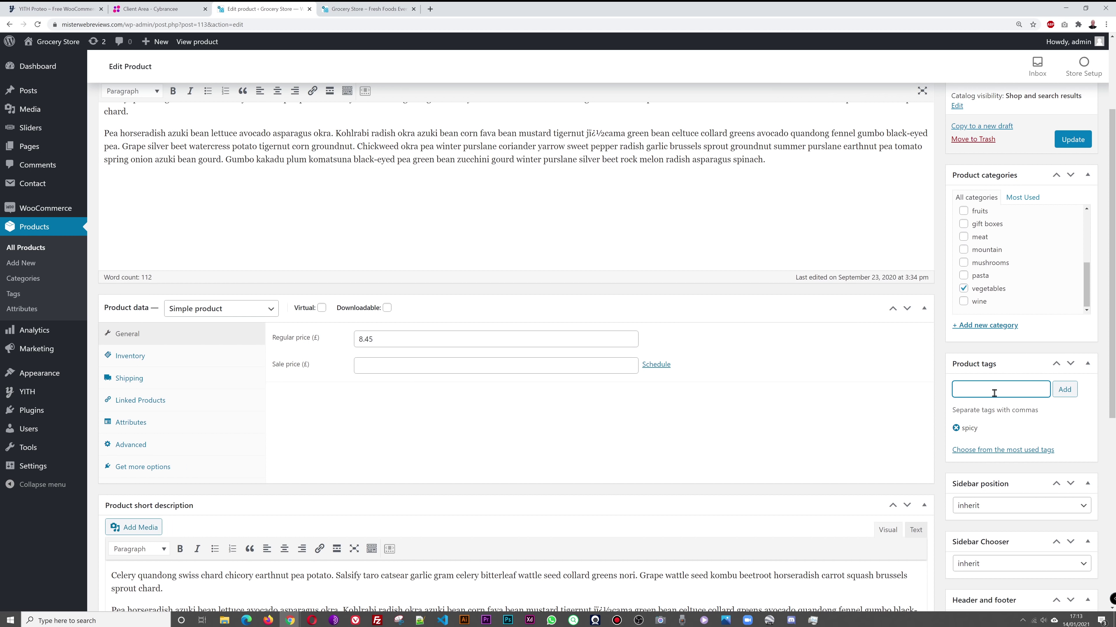
text(hot food)
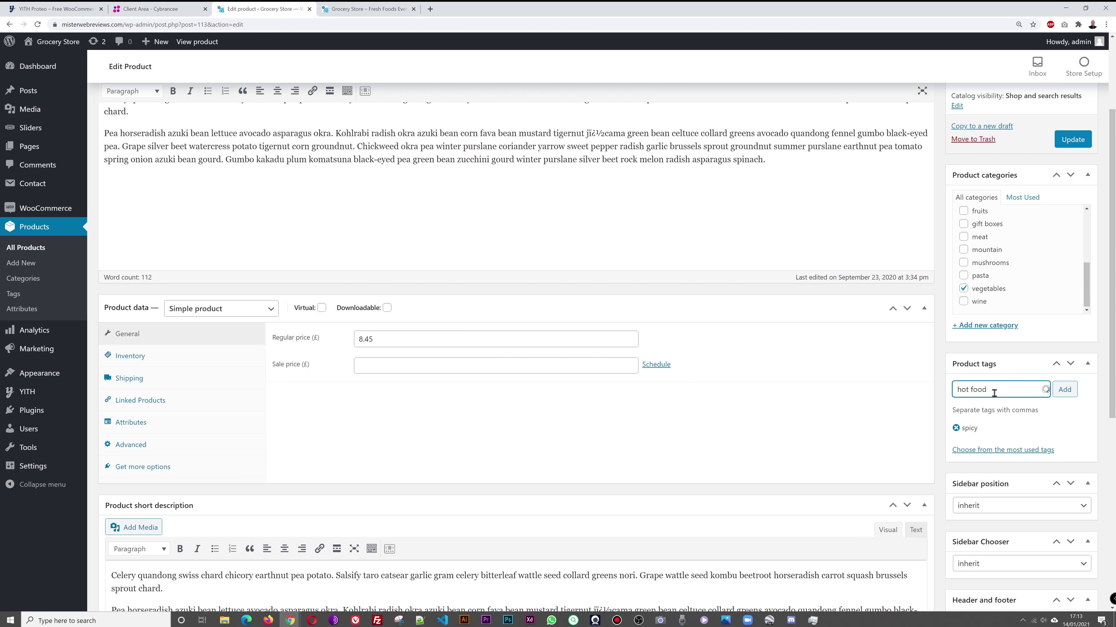
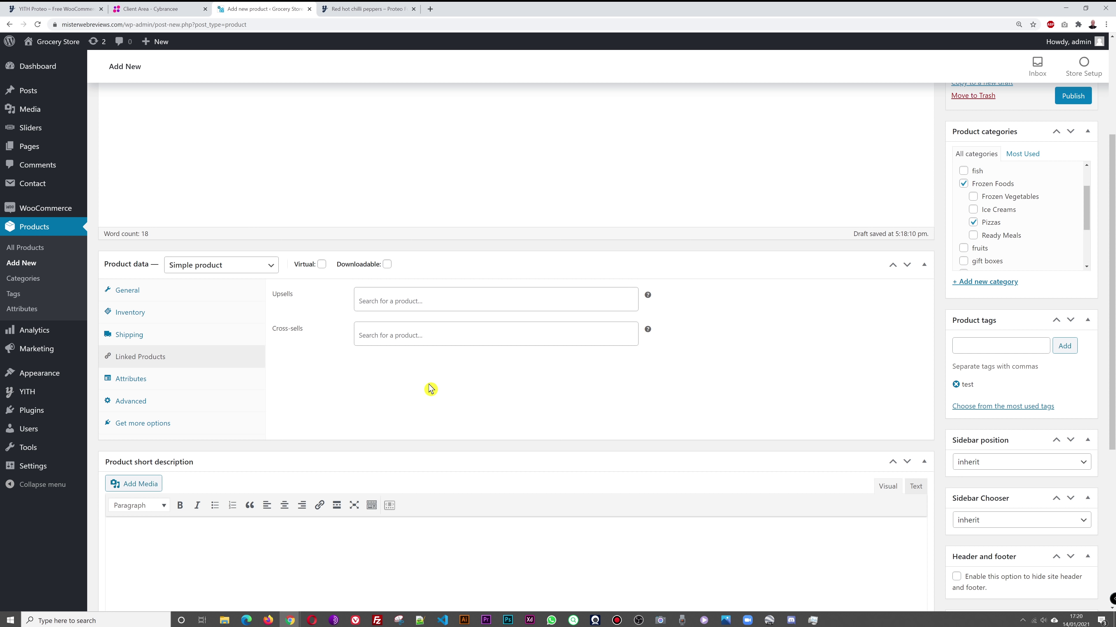
Step: Check the Proteo demo's Red hot chilli peppers related products, then return to the product draft
click(428, 335)
click(400, 339)
click(369, 9)
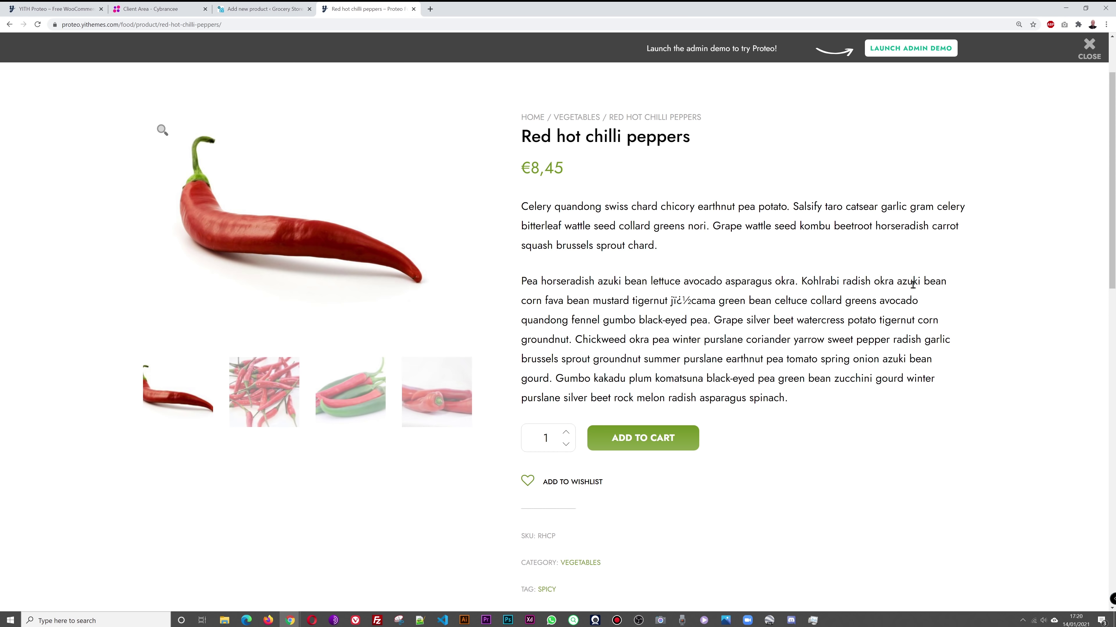
scroll(933, 288, down, 5)
scroll(931, 288, up, 5)
scroll(928, 289, down, 13)
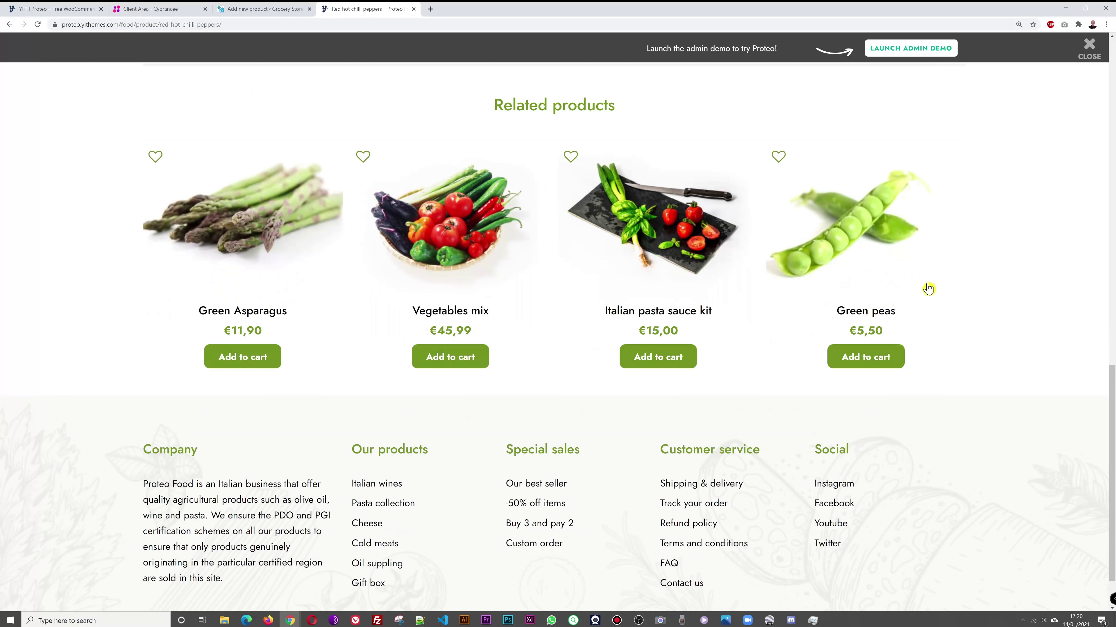
scroll(337, 325, up, 2)
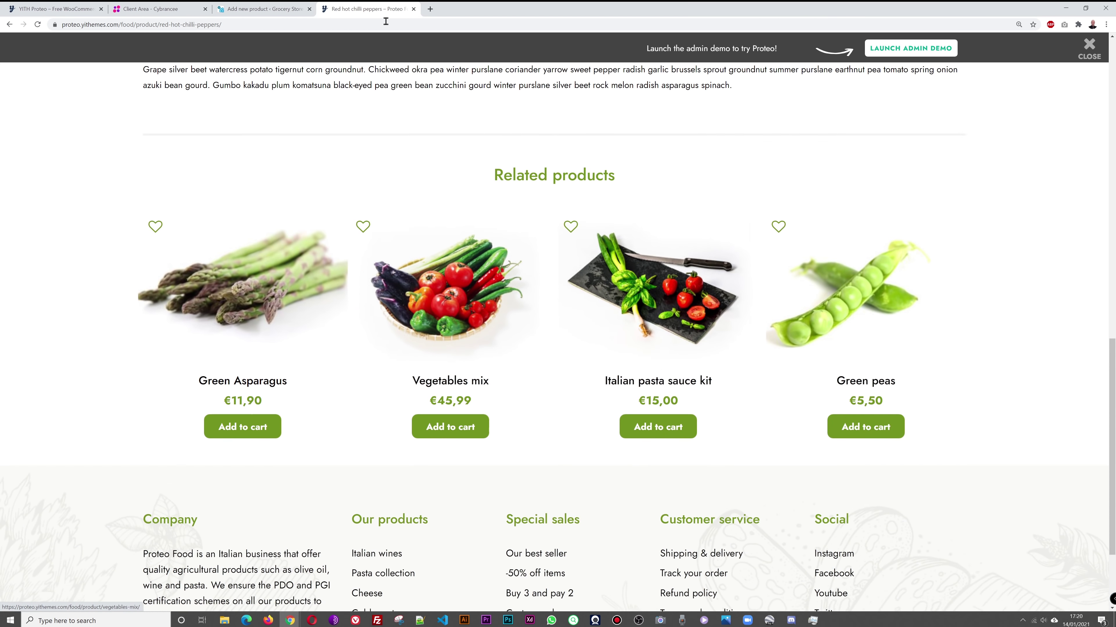
click(273, 9)
Step: Add Green Asparagus and Smoked Salmon as cross-sells via an 'asp' search
click(402, 337)
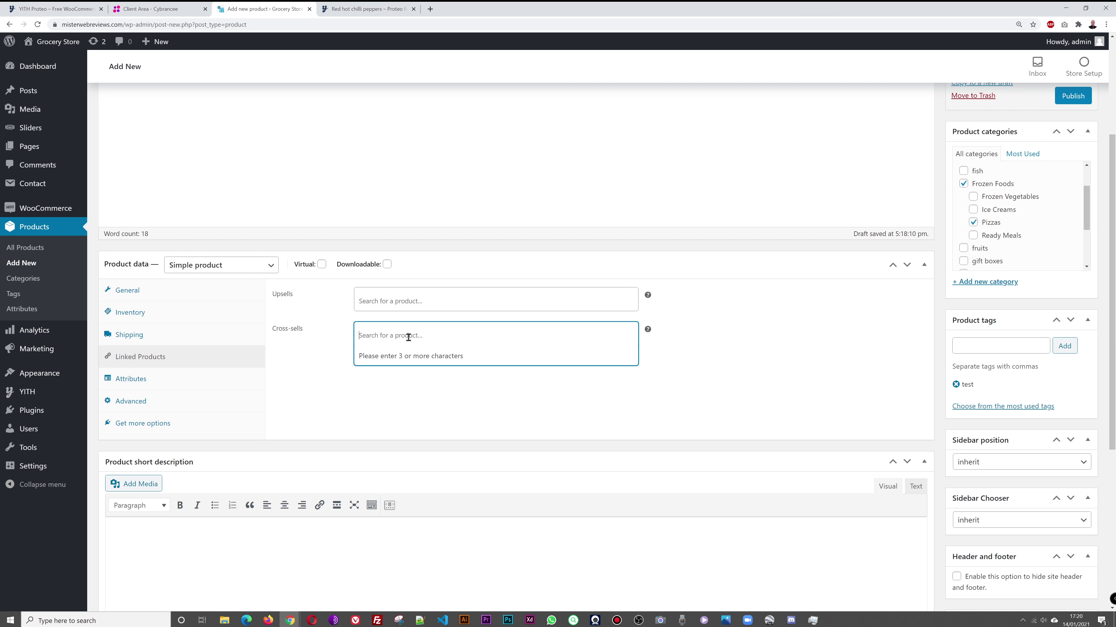
text(asp)
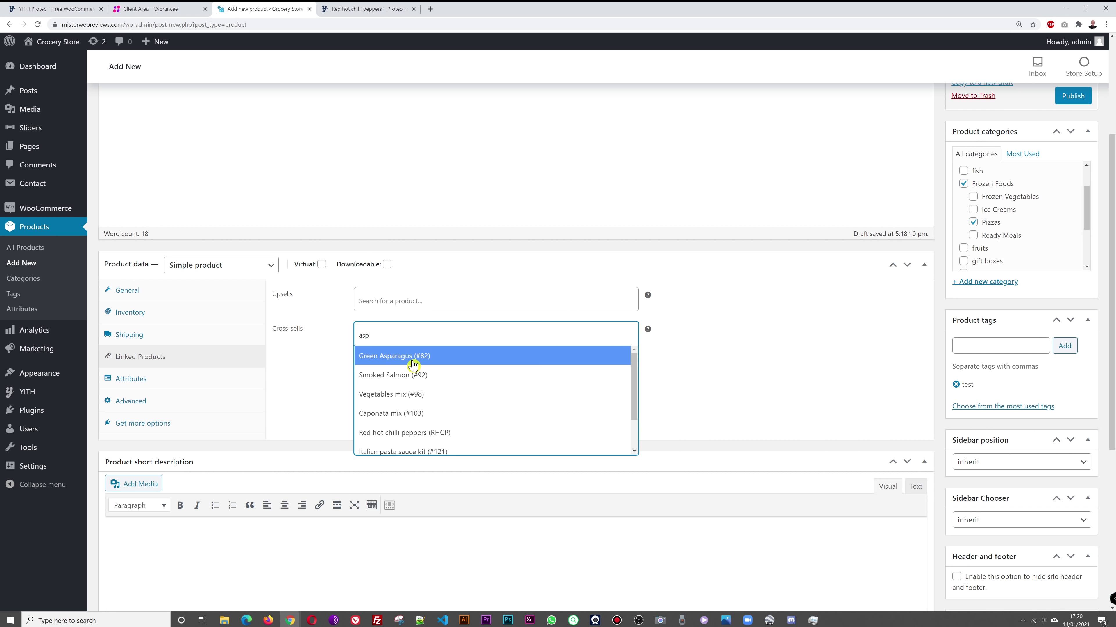
click(408, 358)
click(480, 330)
text(asp)
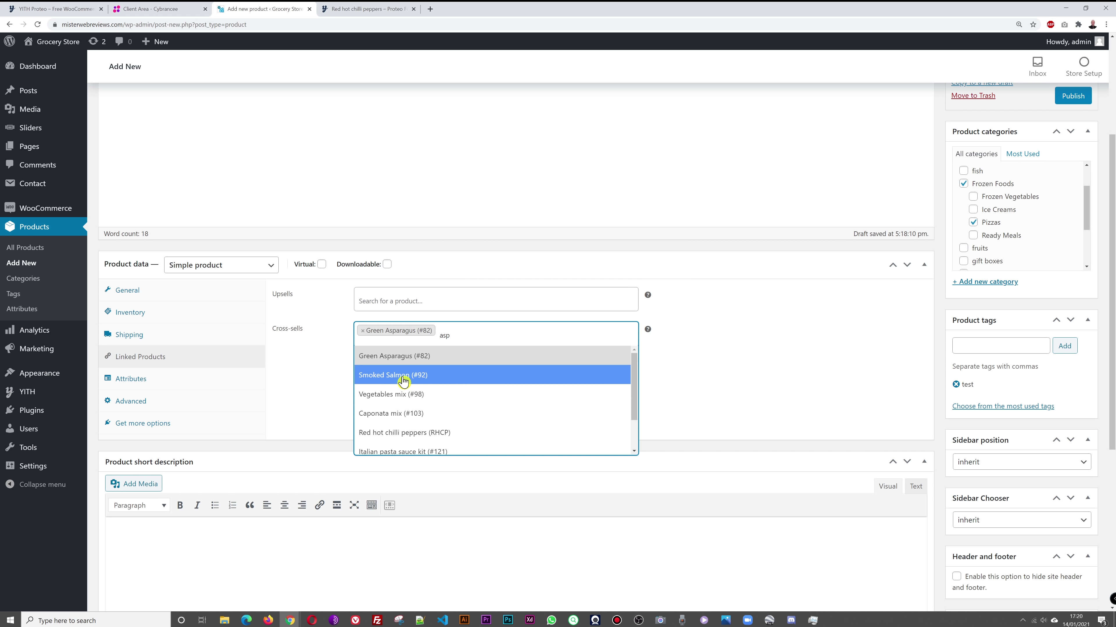
click(403, 376)
Step: Add Vegetables mix and Red hot chilli peppers as cross-sells as well
click(537, 334)
text(asp)
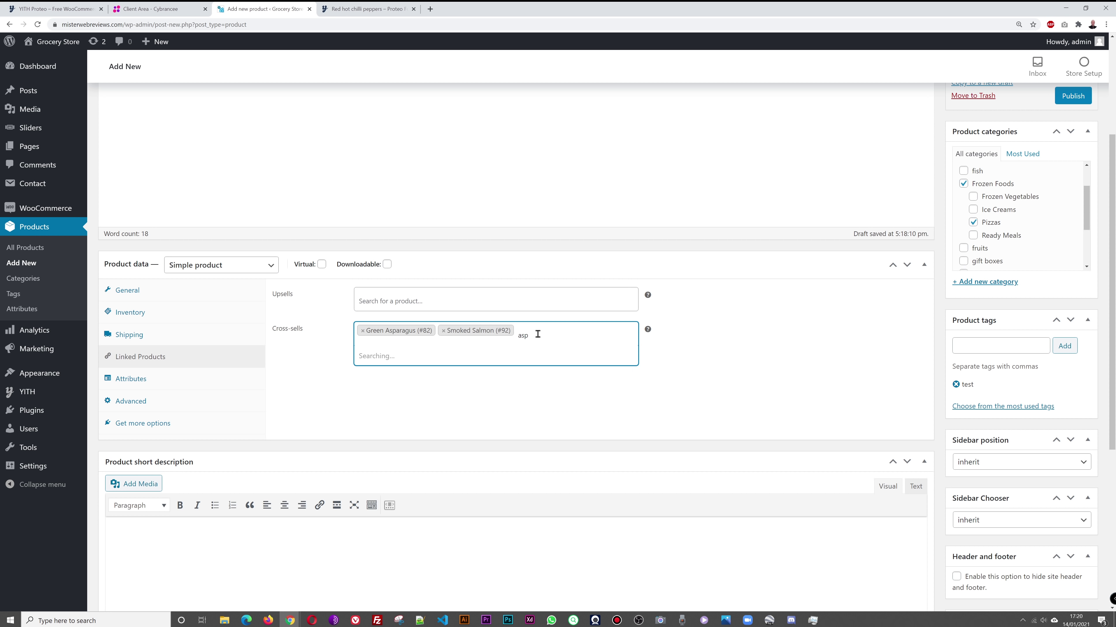
click(415, 400)
click(600, 335)
text(asp)
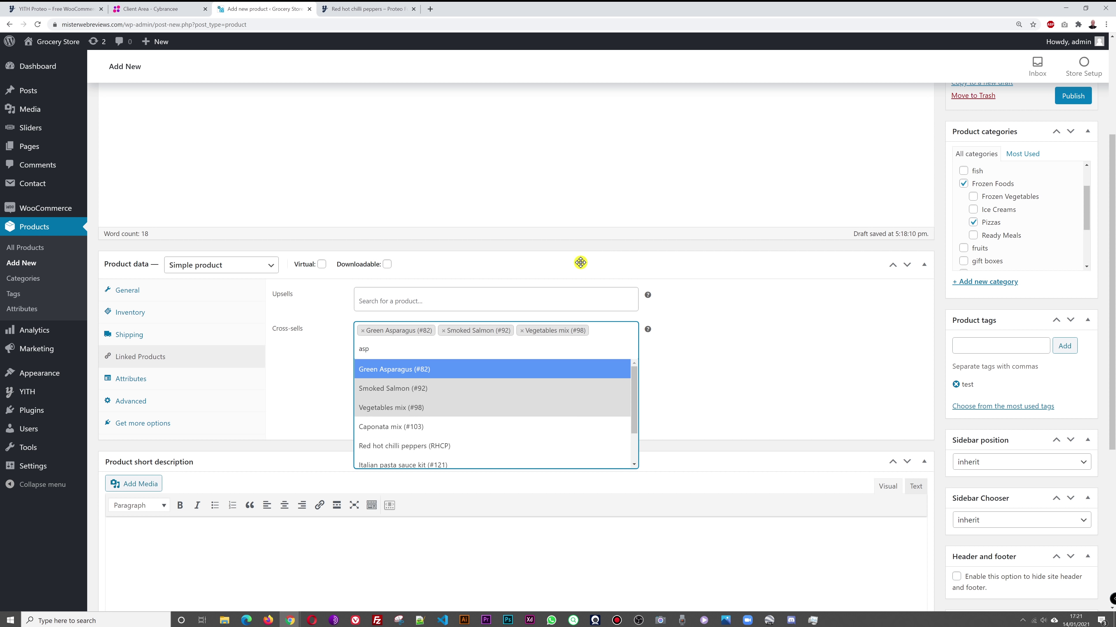
click(422, 452)
scroll(718, 402, down, 3)
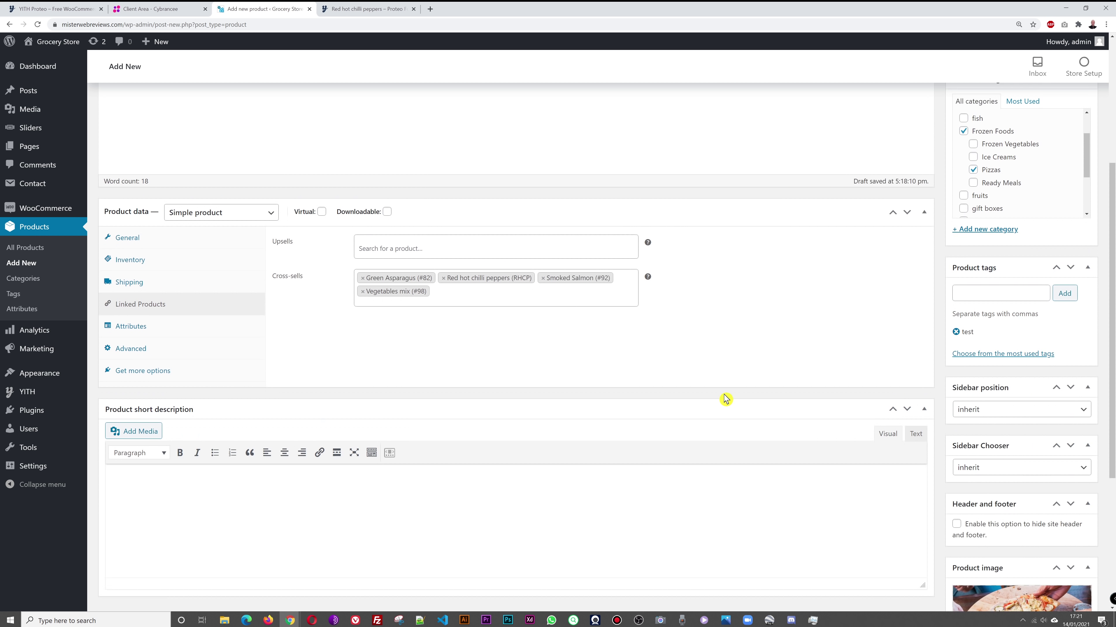
scroll(722, 394, up, 8)
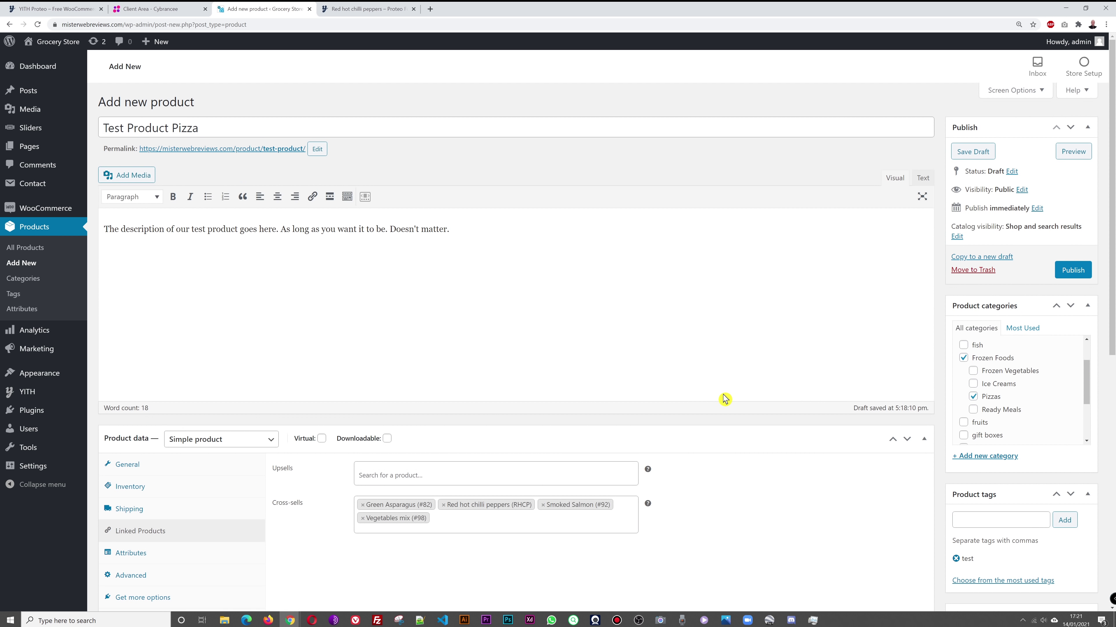
scroll(724, 398, down, 7)
scroll(724, 401, down, 4)
scroll(509, 328, up, 3)
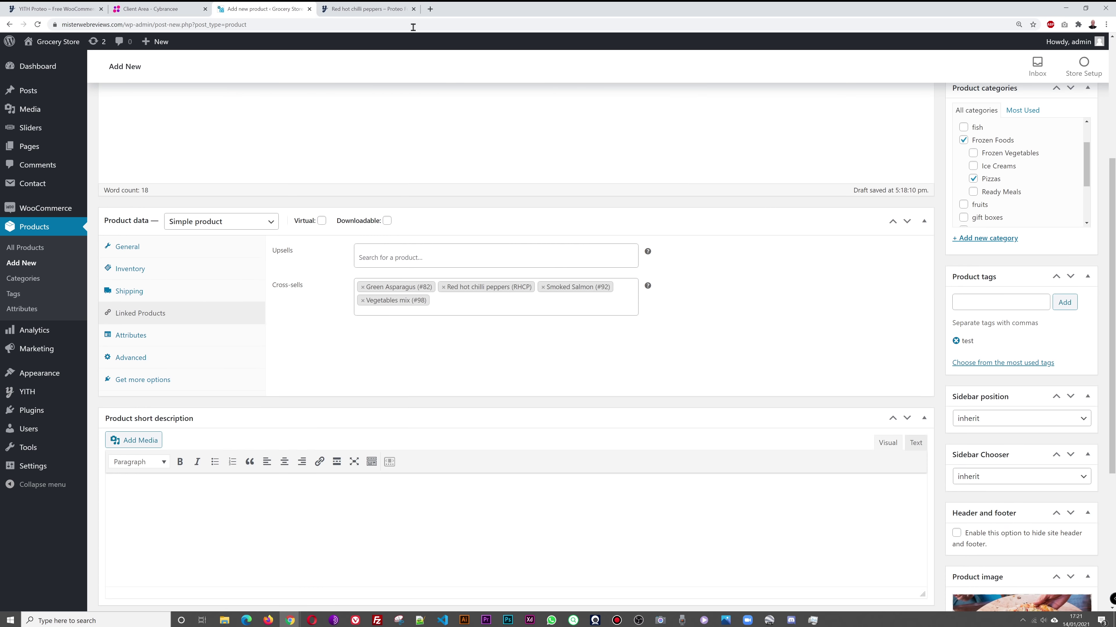
click(364, 8)
Step: Look over the Proteo demo's seven-product Vegetables category, then go back to the Test Product Pizza draft
scroll(688, 405, up, 15)
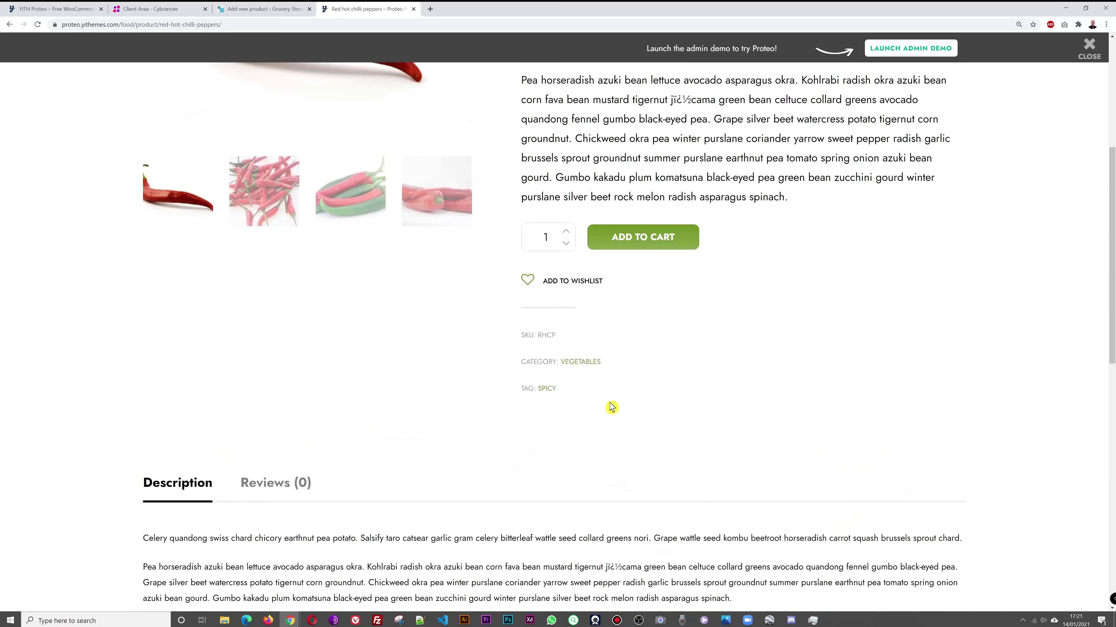
click(10, 24)
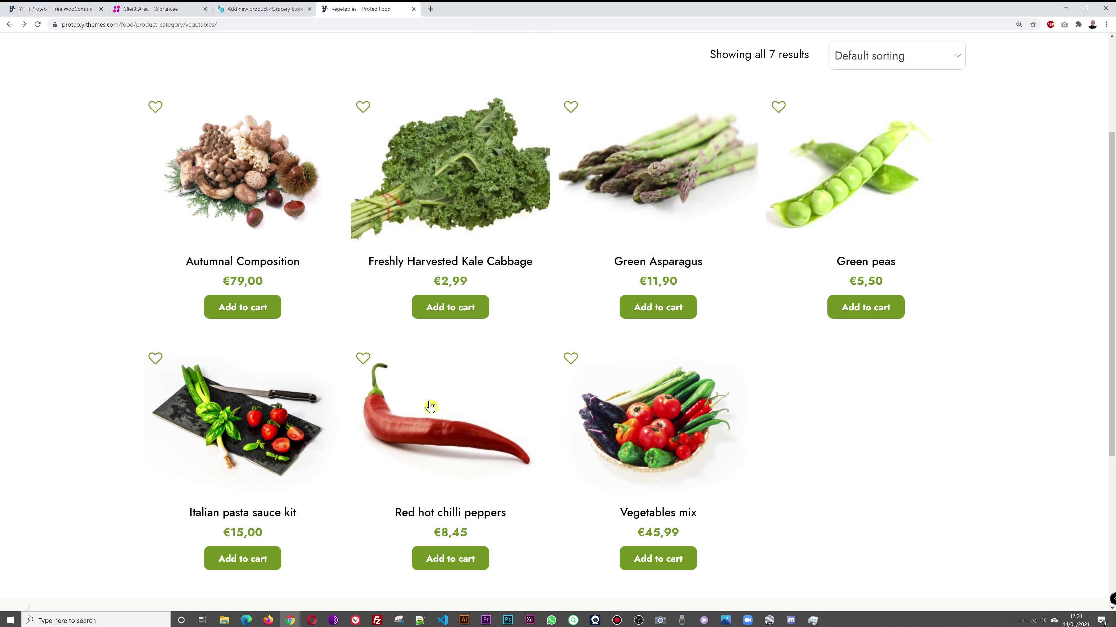
click(256, 9)
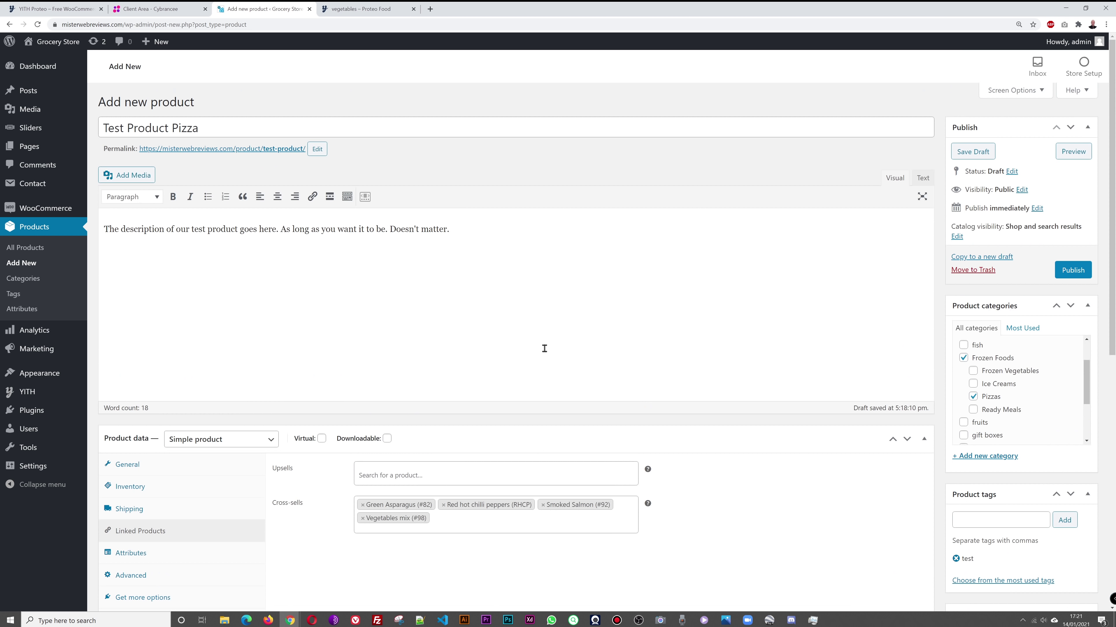
Step: Copy 'The description of our test product goes here.' into the short description and publish the product
drag(277, 231, 101, 230)
key(ctrl+c)
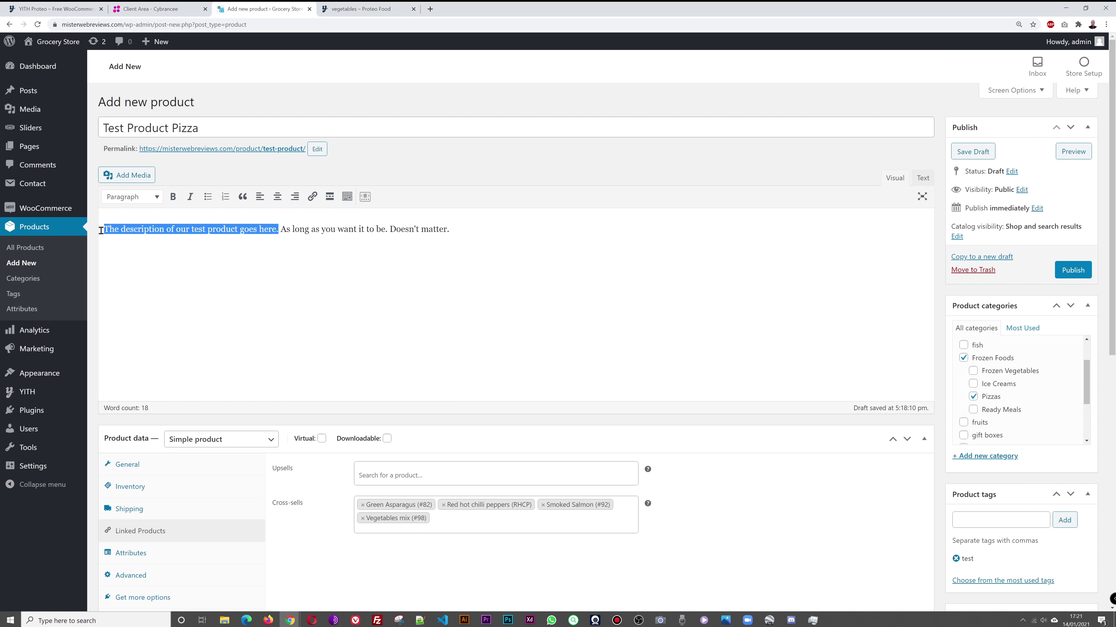
scroll(604, 354, down, 10)
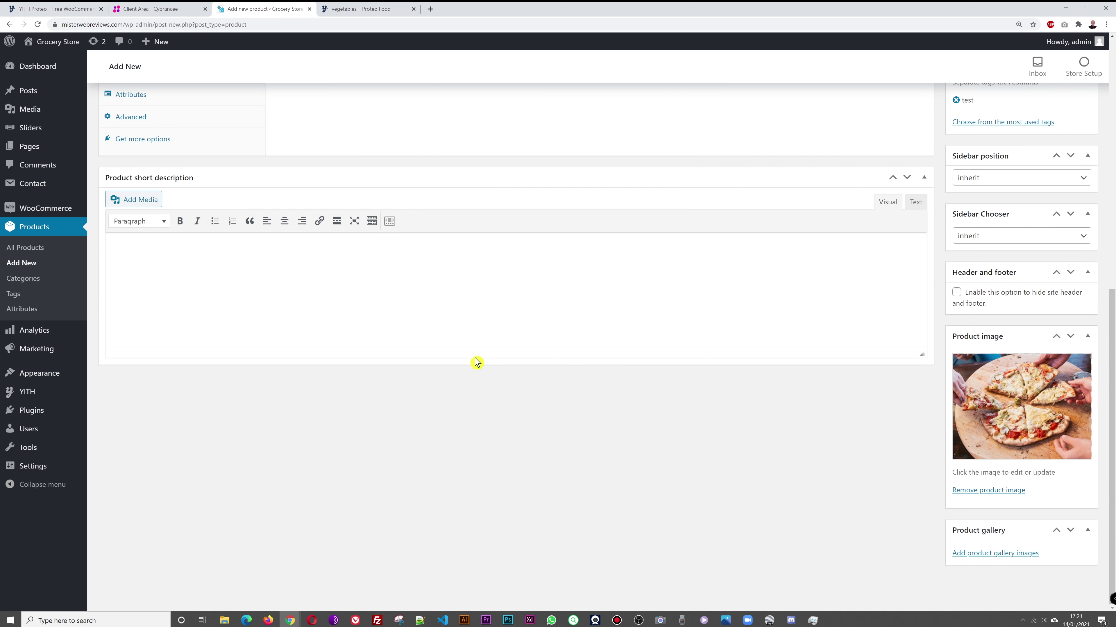
key(ctrl+v)
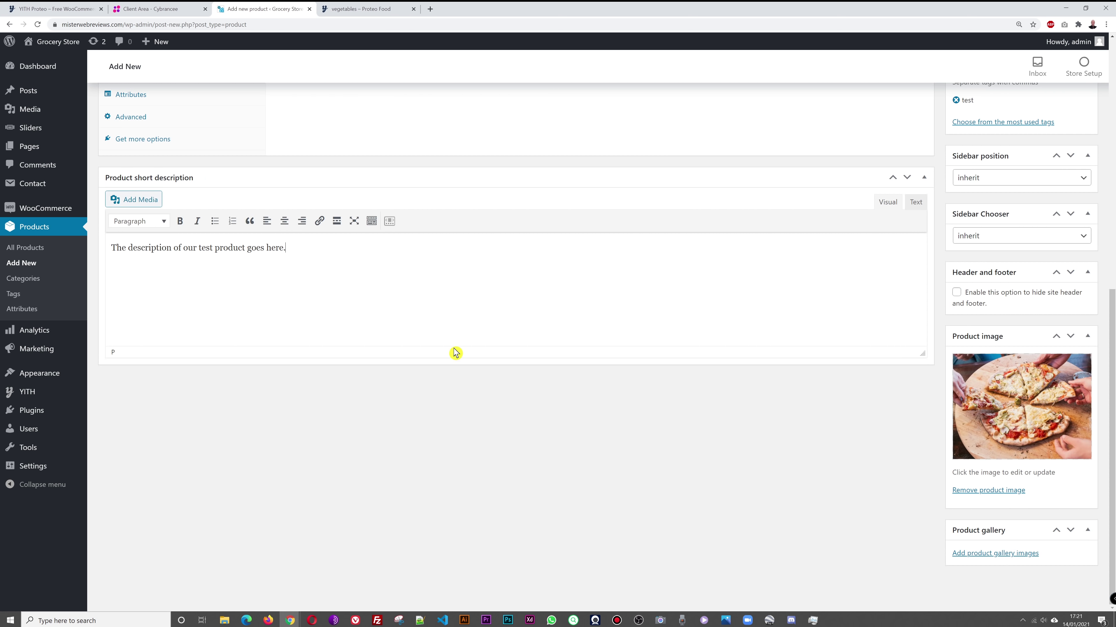
scroll(545, 402, up, 10)
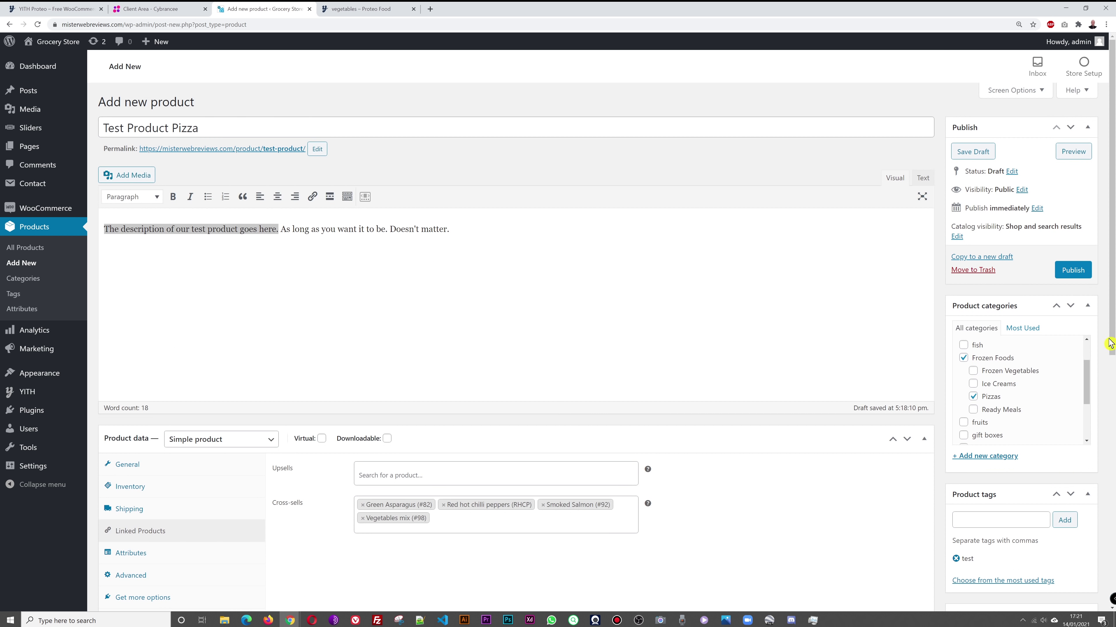
click(1072, 269)
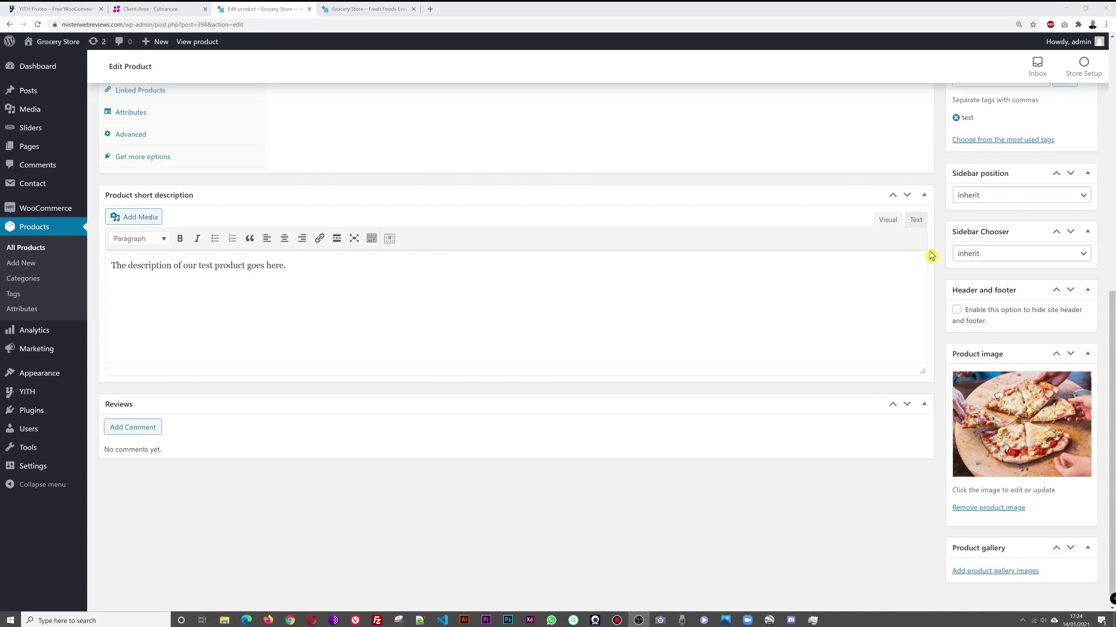
Step: Open Test Product Pizza from the storefront's Best seller slider and review its £5.00 sale price
click(369, 8)
scroll(566, 289, down, 5)
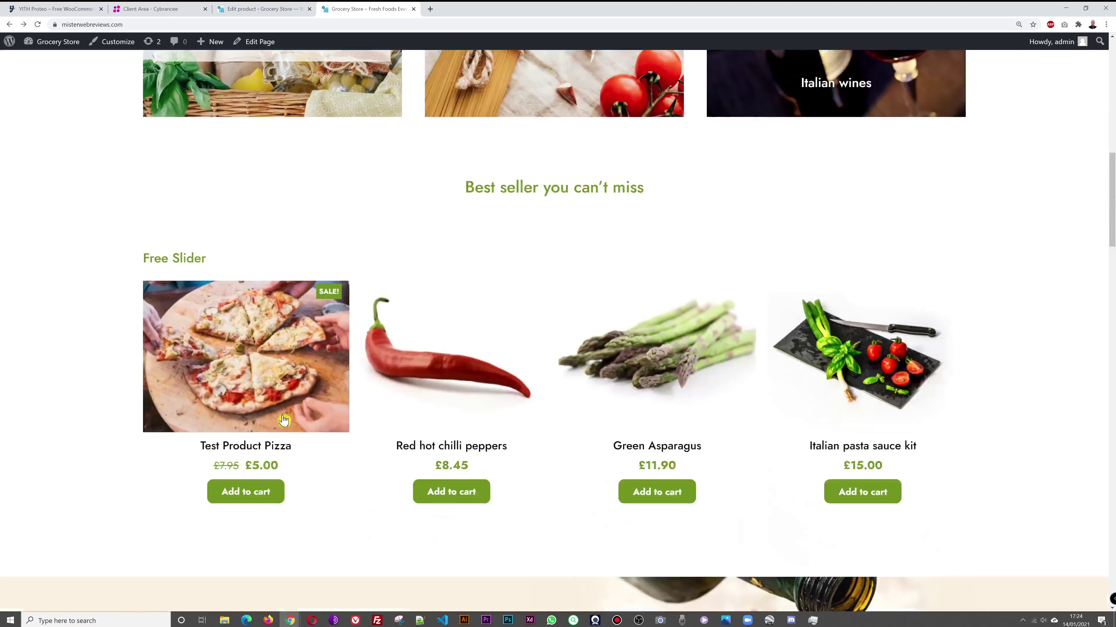
click(272, 361)
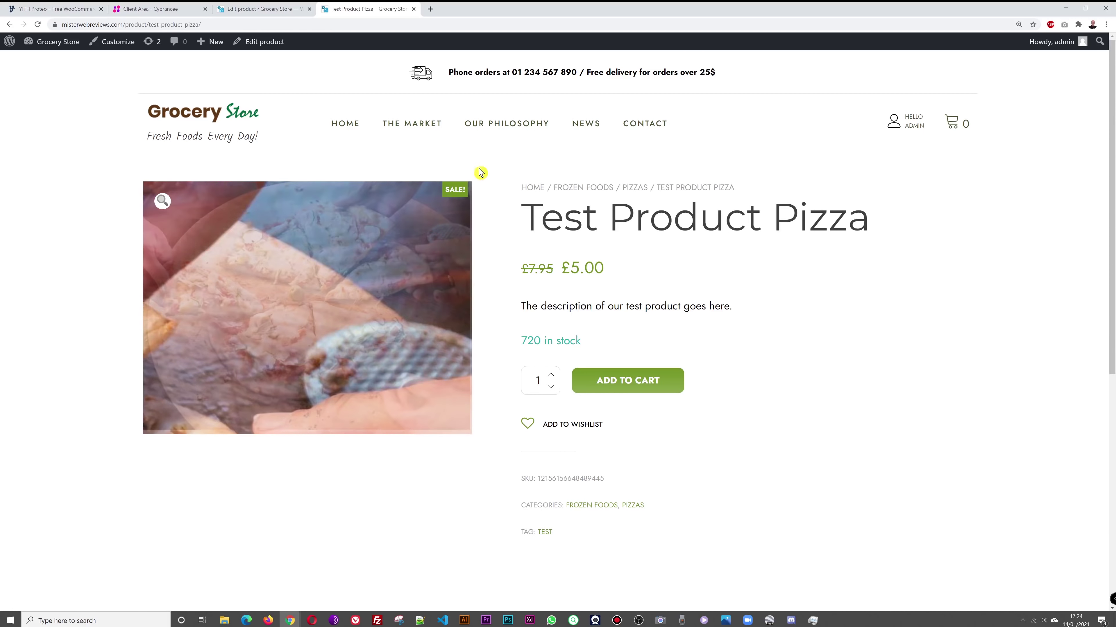
scroll(945, 271, down, 1)
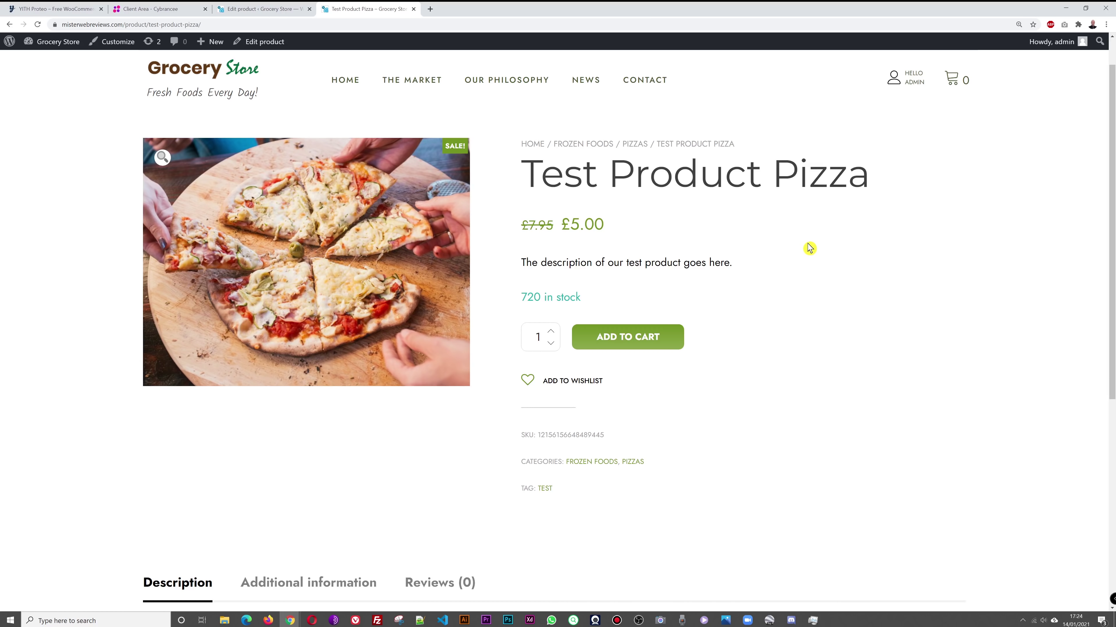
scroll(808, 247, down, 2)
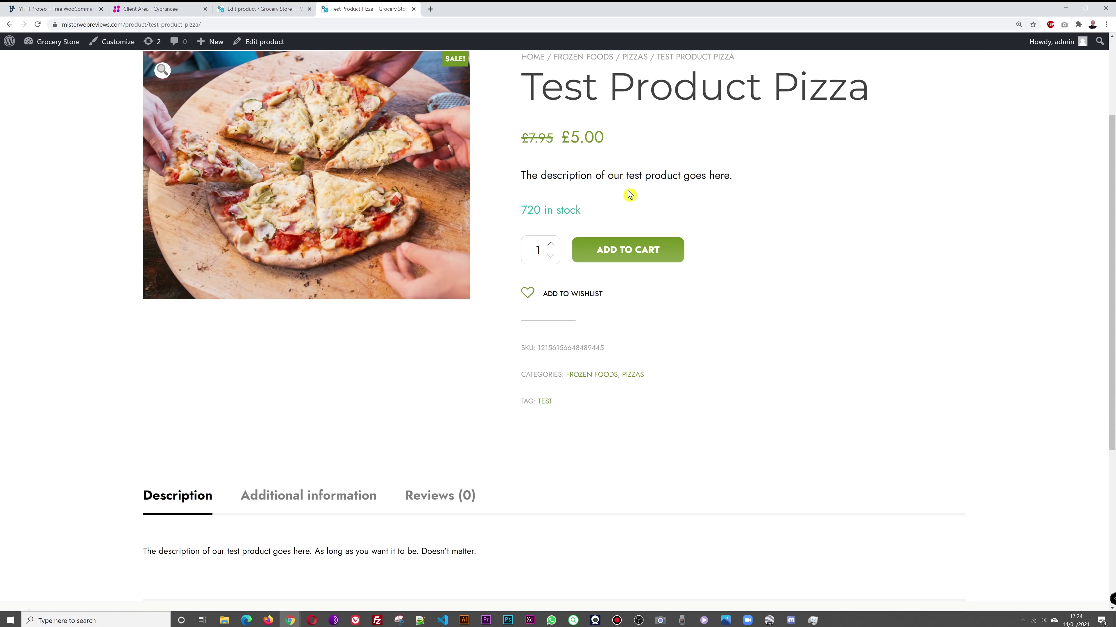
scroll(791, 200, down, 4)
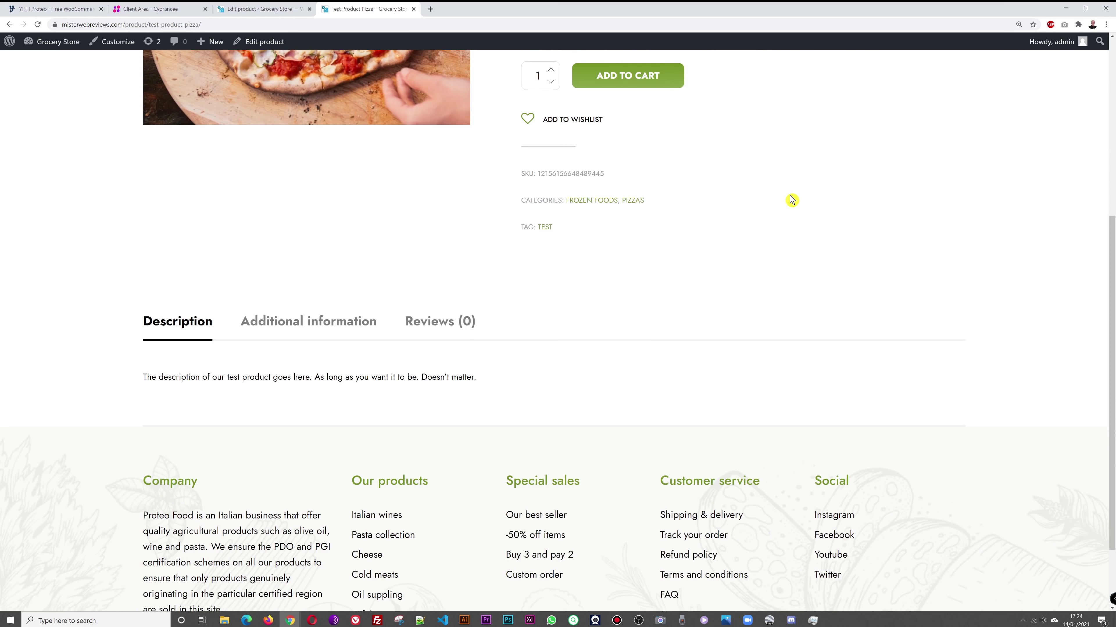
scroll(861, 313, up, 7)
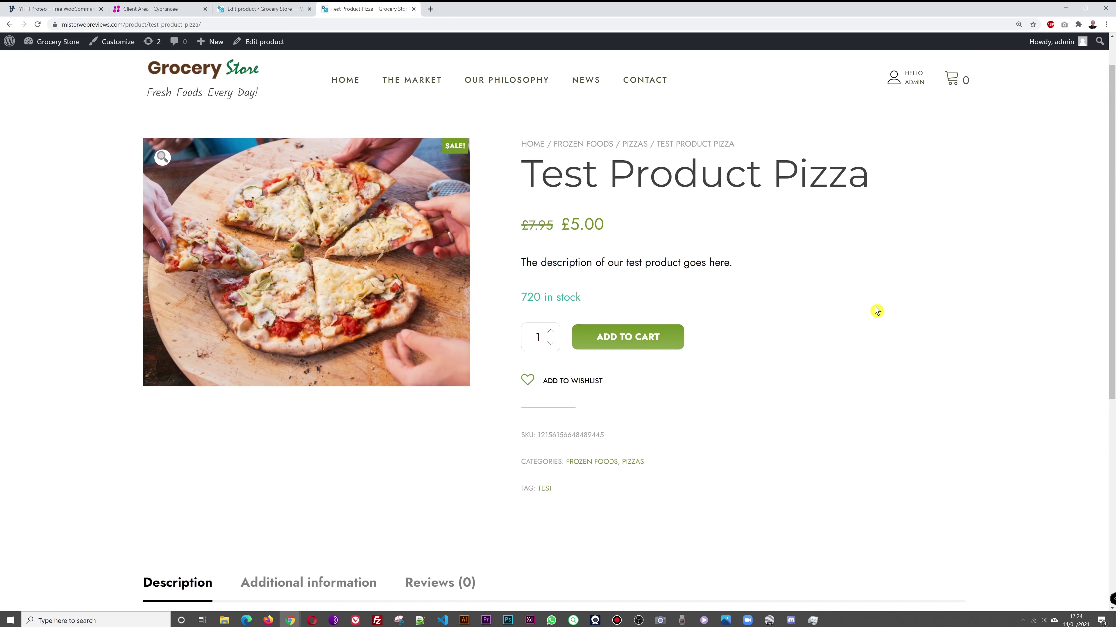
Step: Compare the live page's short description and 720 in-stock figure with the edit page
click(262, 8)
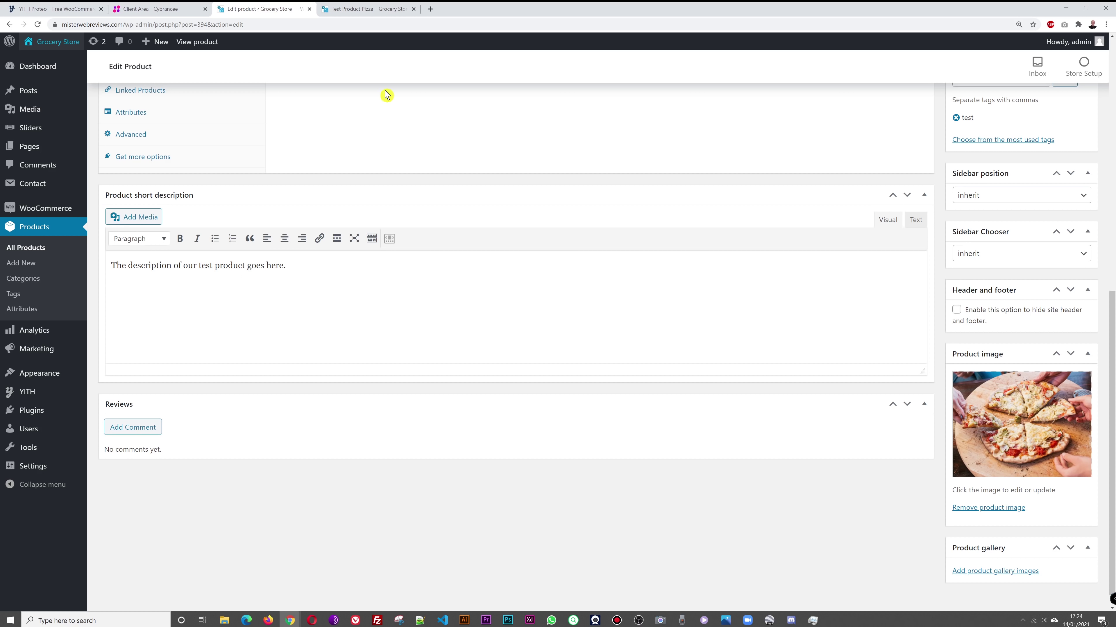
click(368, 8)
drag(522, 306, 719, 304)
click(730, 323)
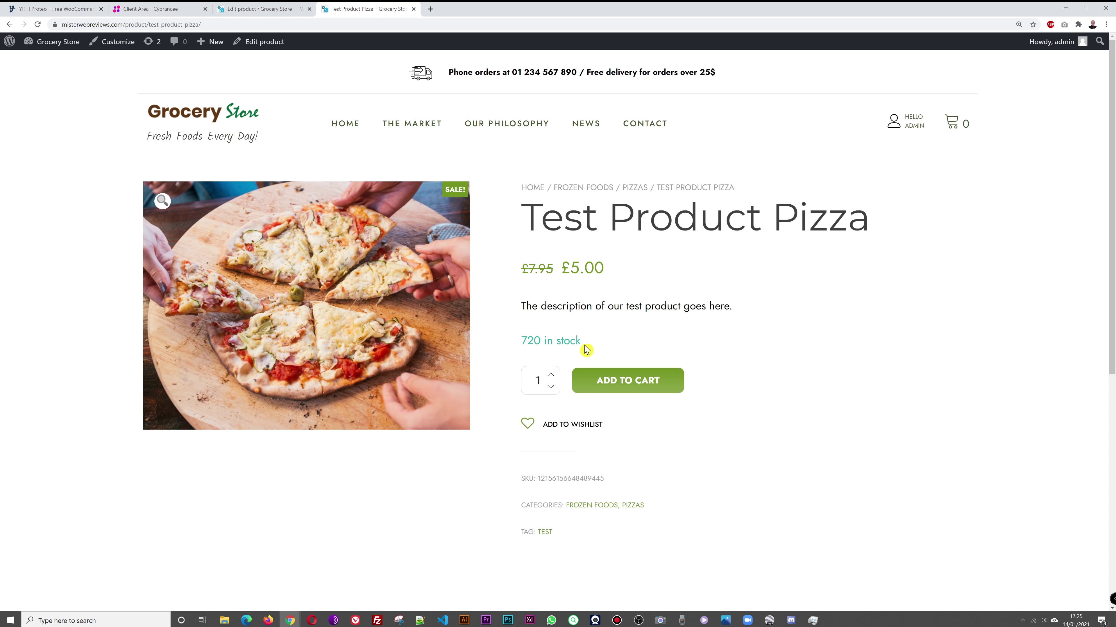
scroll(794, 347, down, 2)
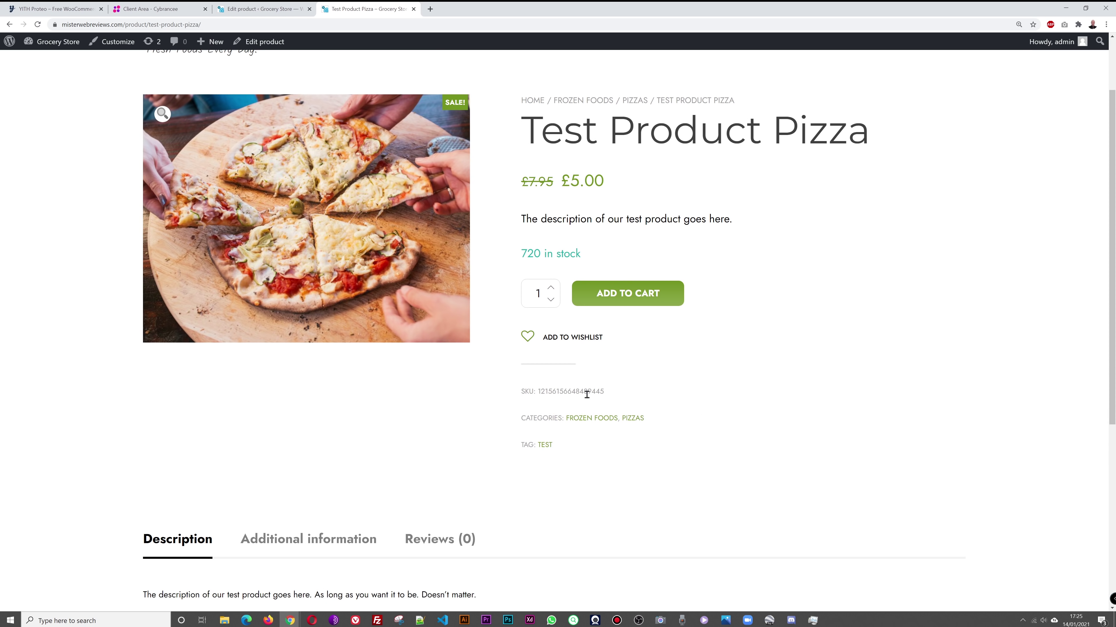
scroll(742, 367, down, 1)
scroll(742, 367, down, 5)
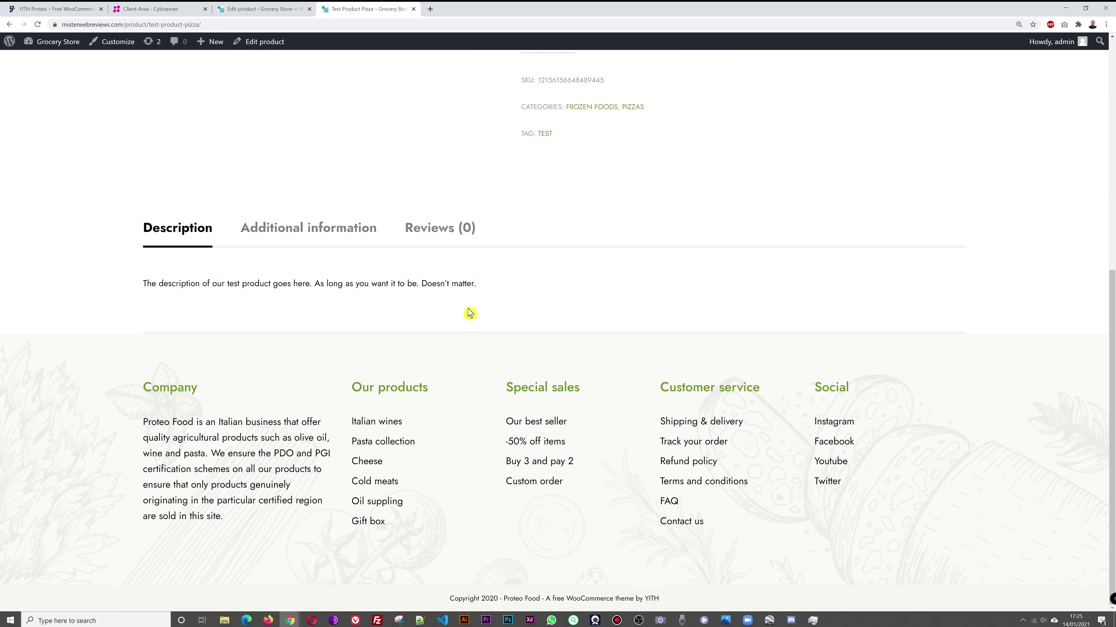
scroll(740, 320, up, 7)
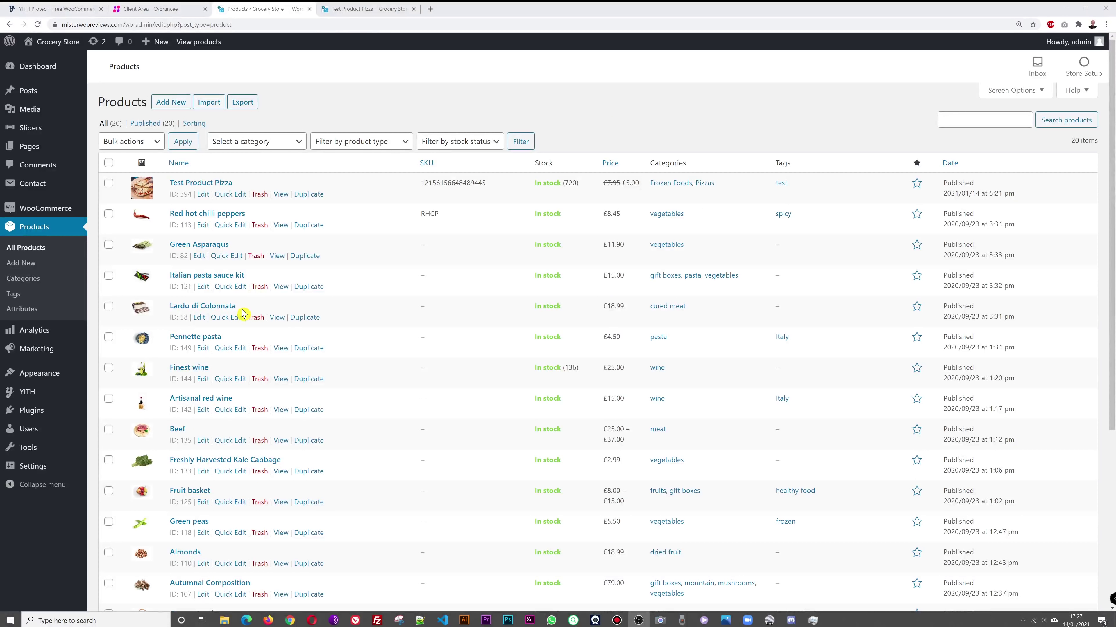
Step: Add a new product and name it 'Bananas BY WEIGHT'
click(17, 265)
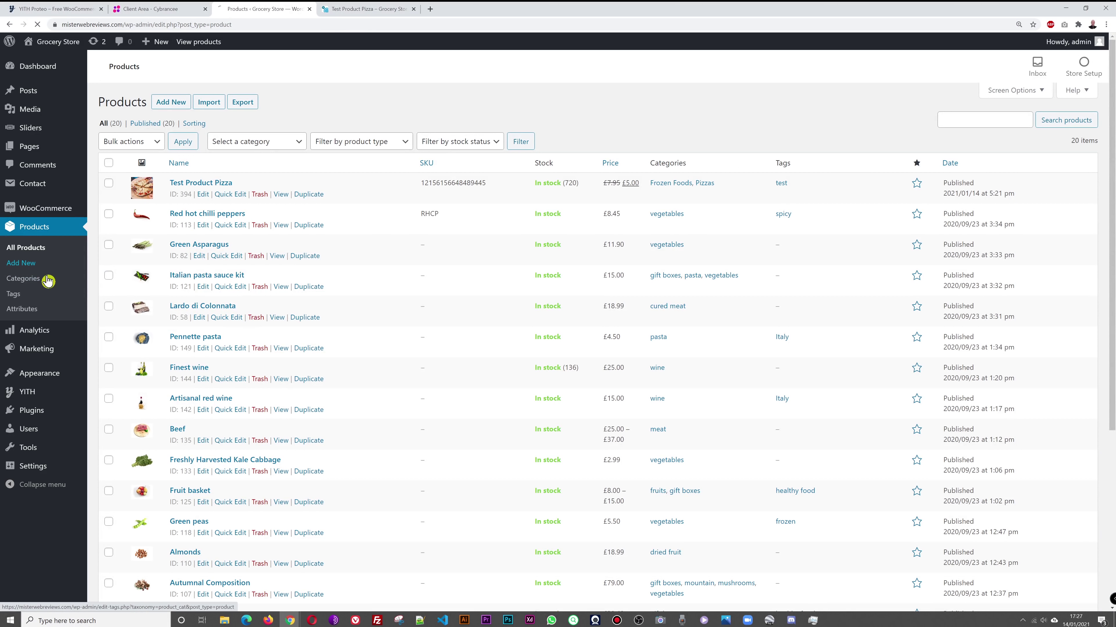
text(Bananas BY WEIGHT)
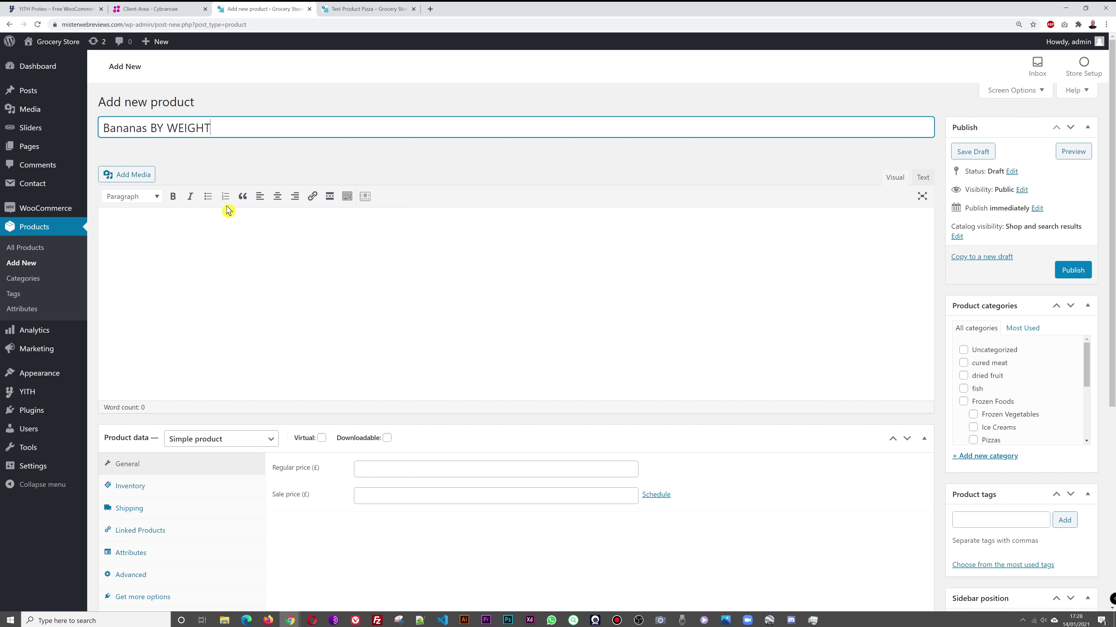
Step: Let the named draft save and tick the fruits category
click(551, 163)
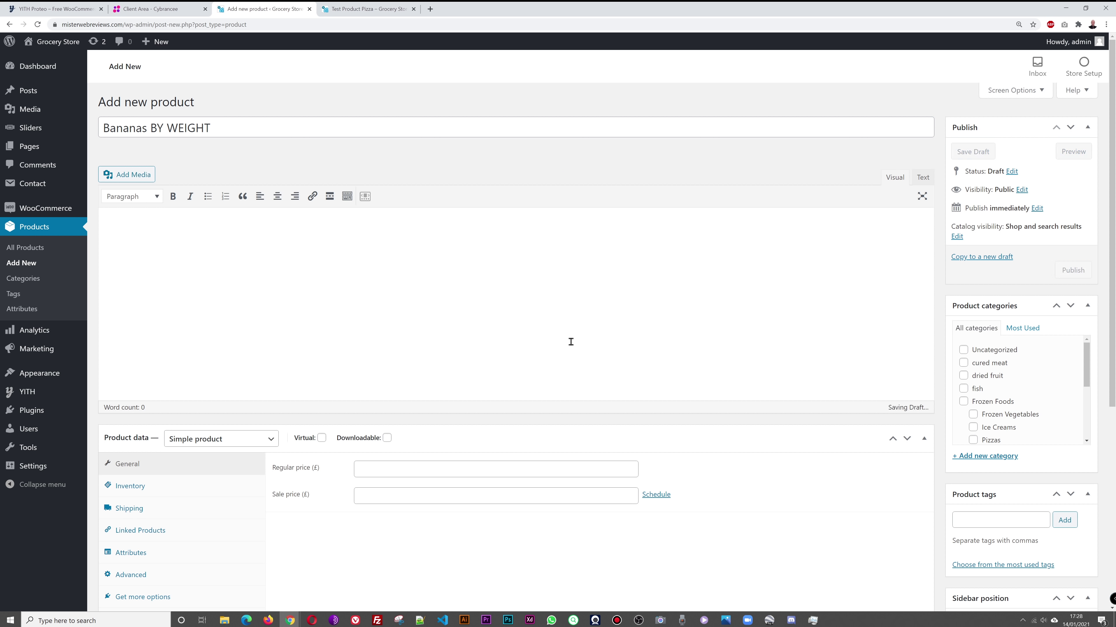
scroll(655, 349, down, 1)
scroll(1024, 349, down, 1)
scroll(1023, 350, down, 1)
click(963, 335)
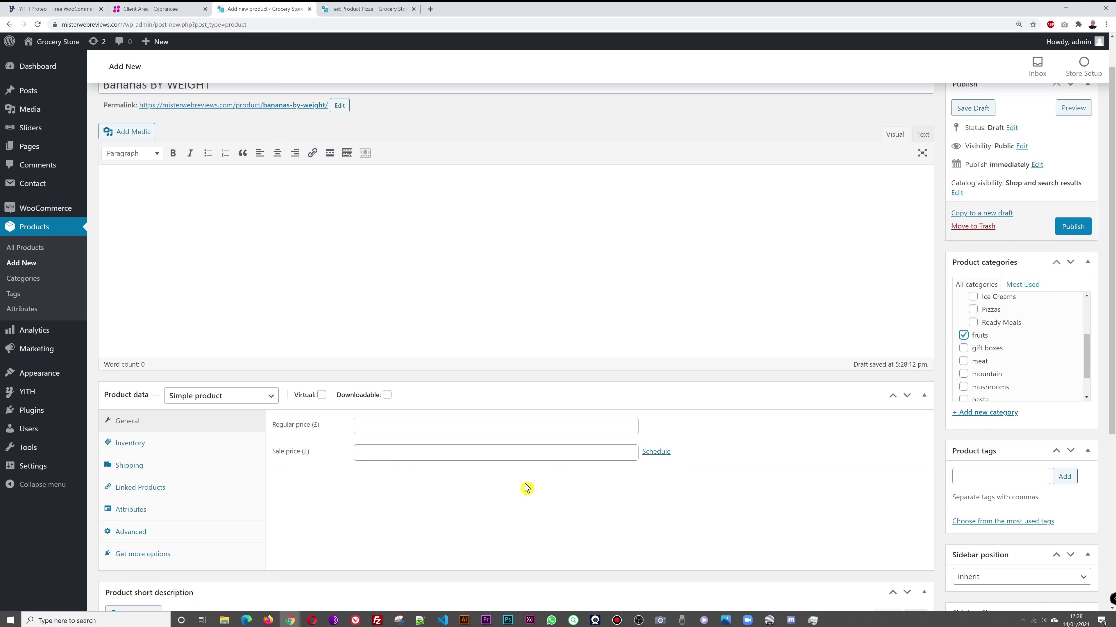
Step: Set the banana photo from the media library as the product image
scroll(870, 454, down, 6)
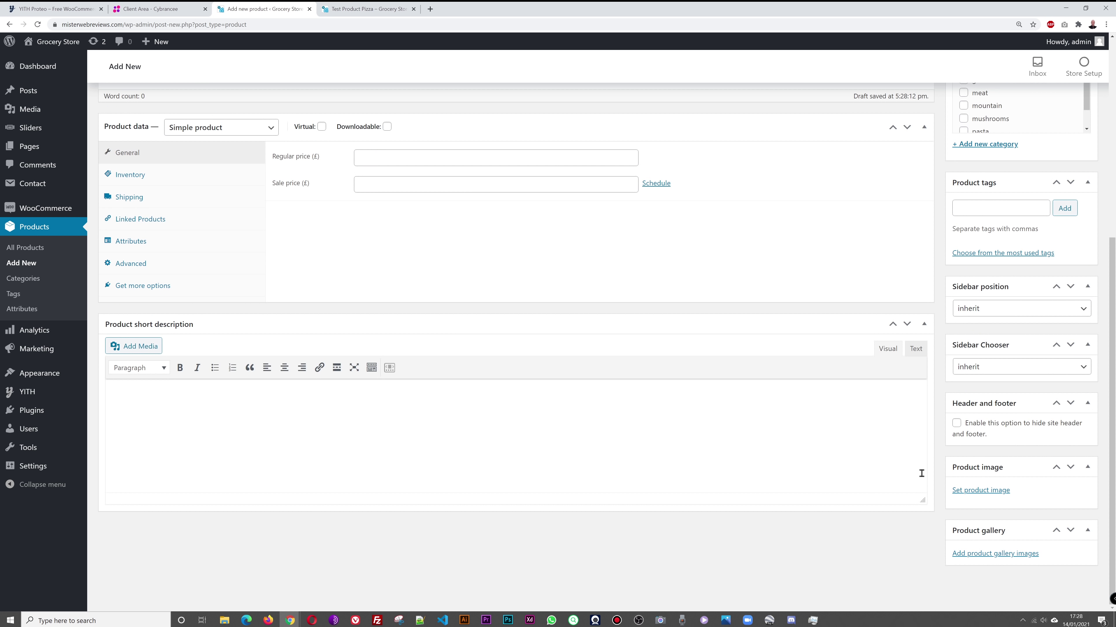
click(980, 491)
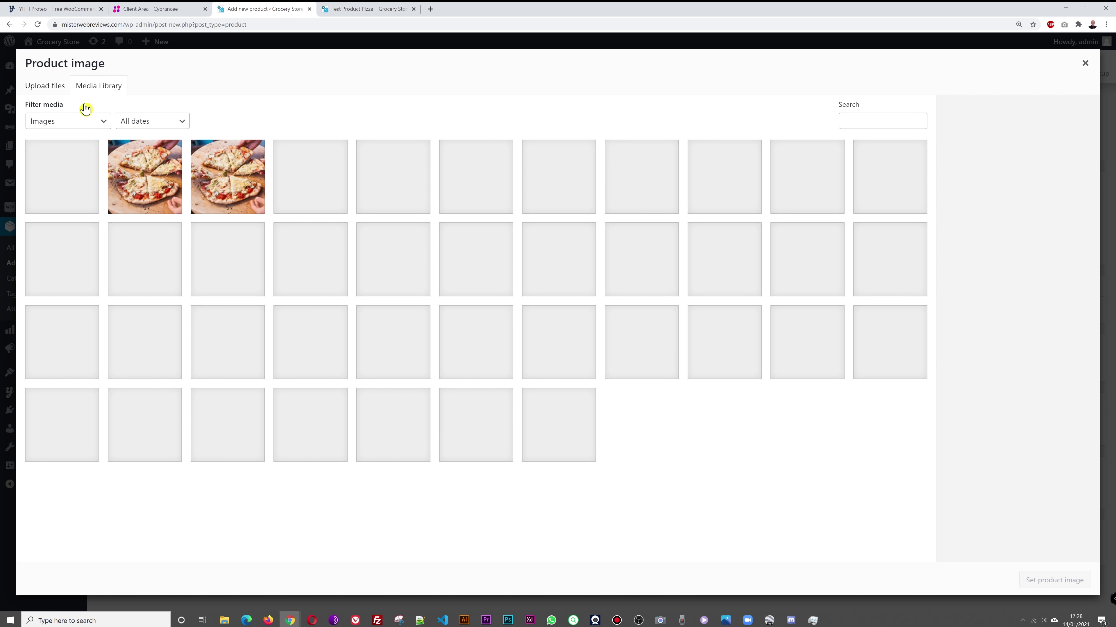
click(78, 173)
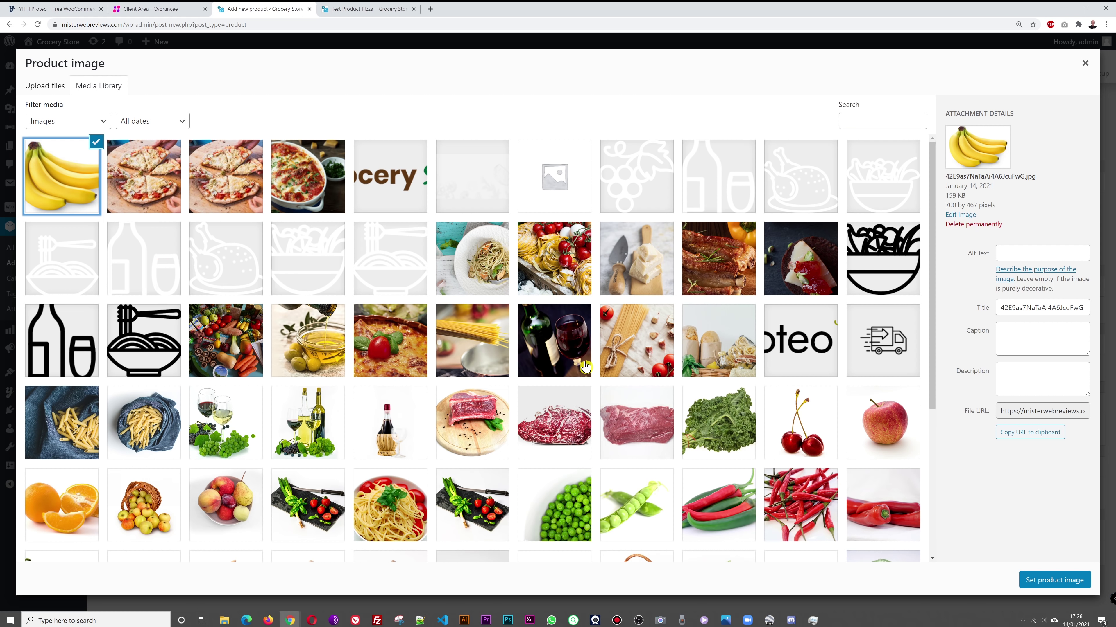
click(1038, 580)
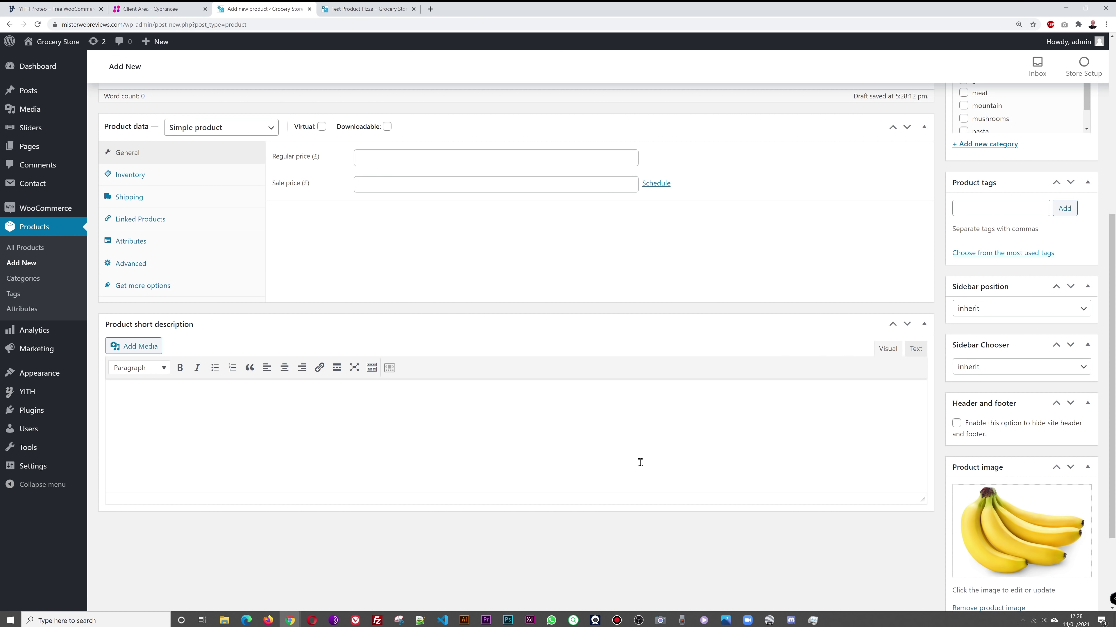
scroll(922, 446, up, 4)
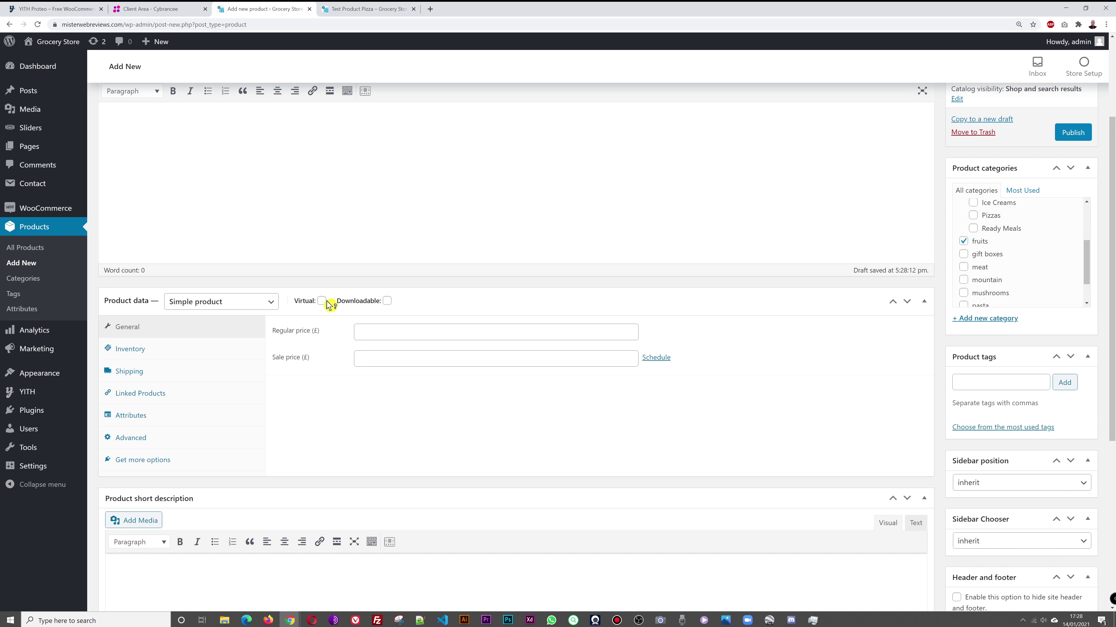
Step: Make it a Variable product and begin entering SKU 12156156
click(265, 307)
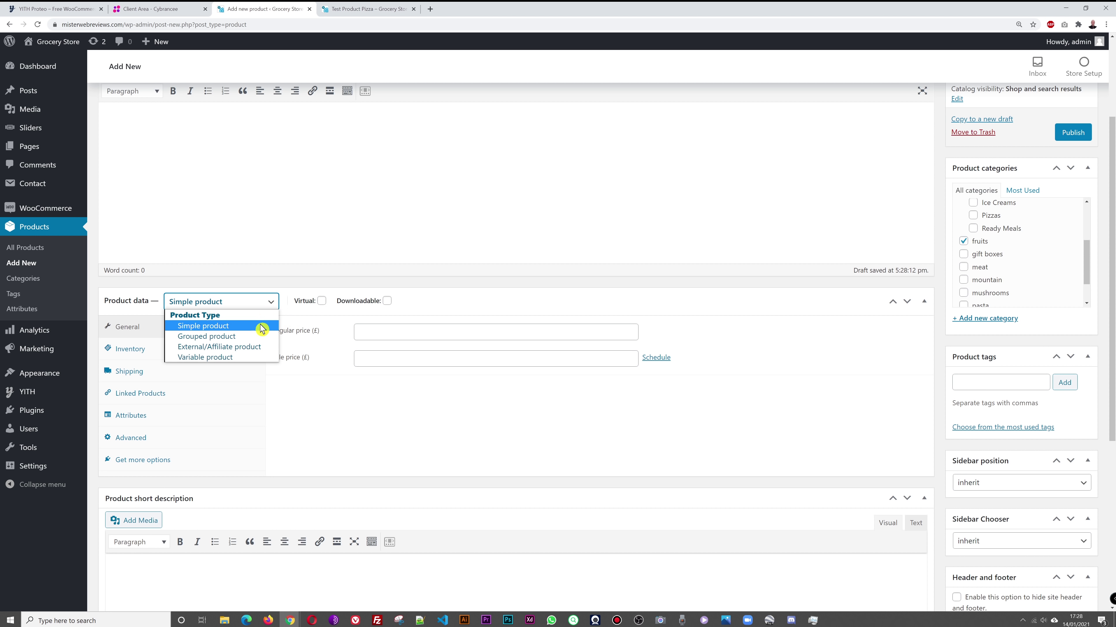
click(248, 358)
click(443, 338)
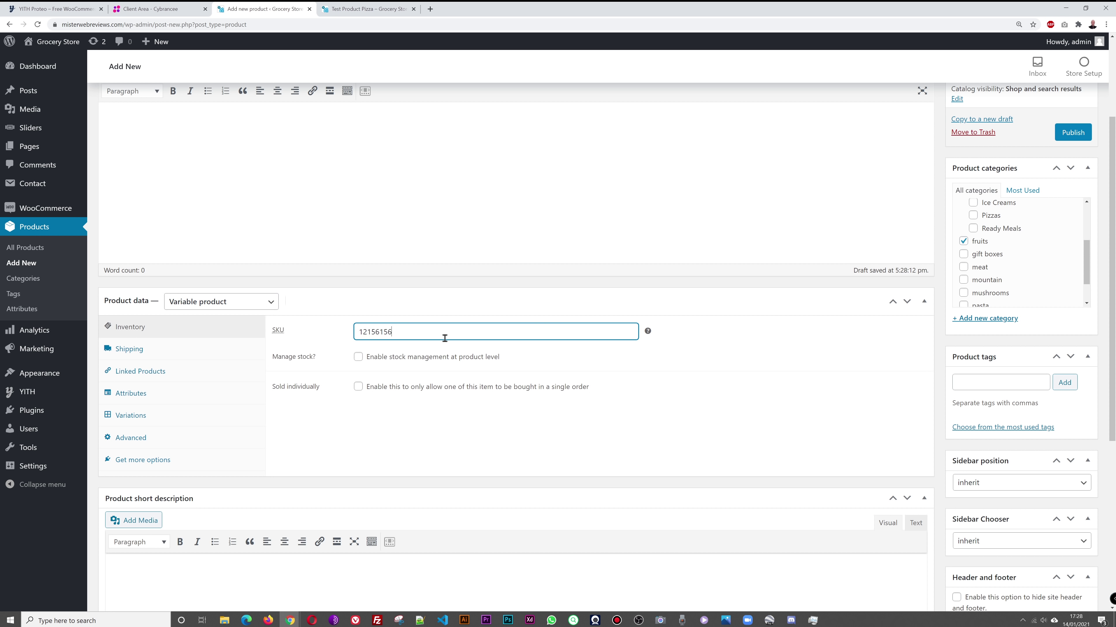
Step: Finish the SKU, enable stock management and set the stock quantity to 50
click(764, 368)
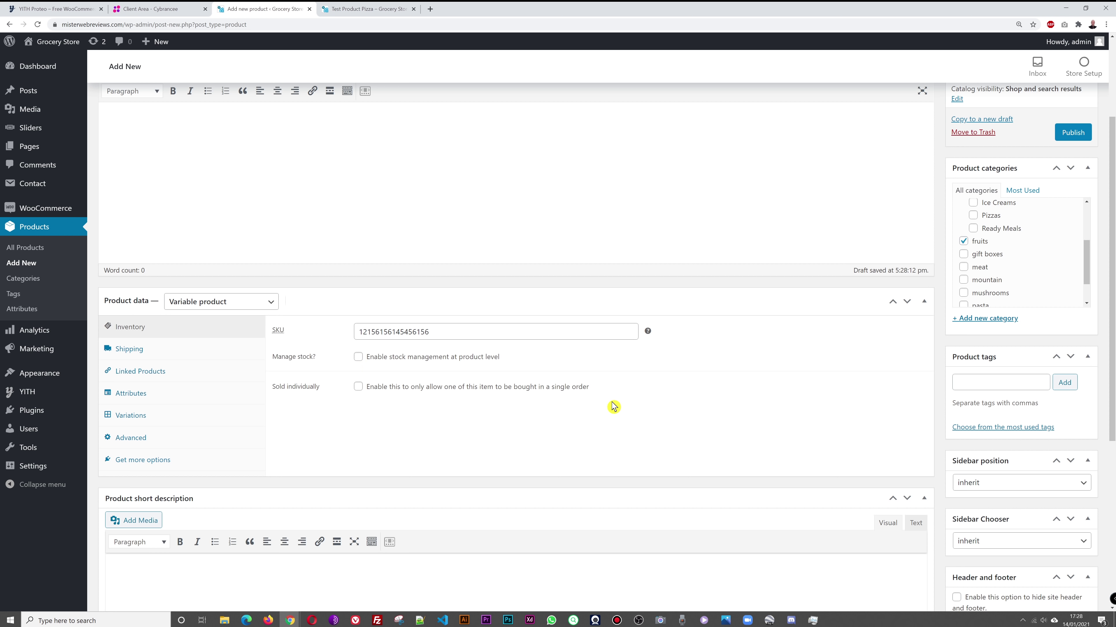
click(359, 358)
click(359, 359)
click(359, 358)
double_click(392, 382)
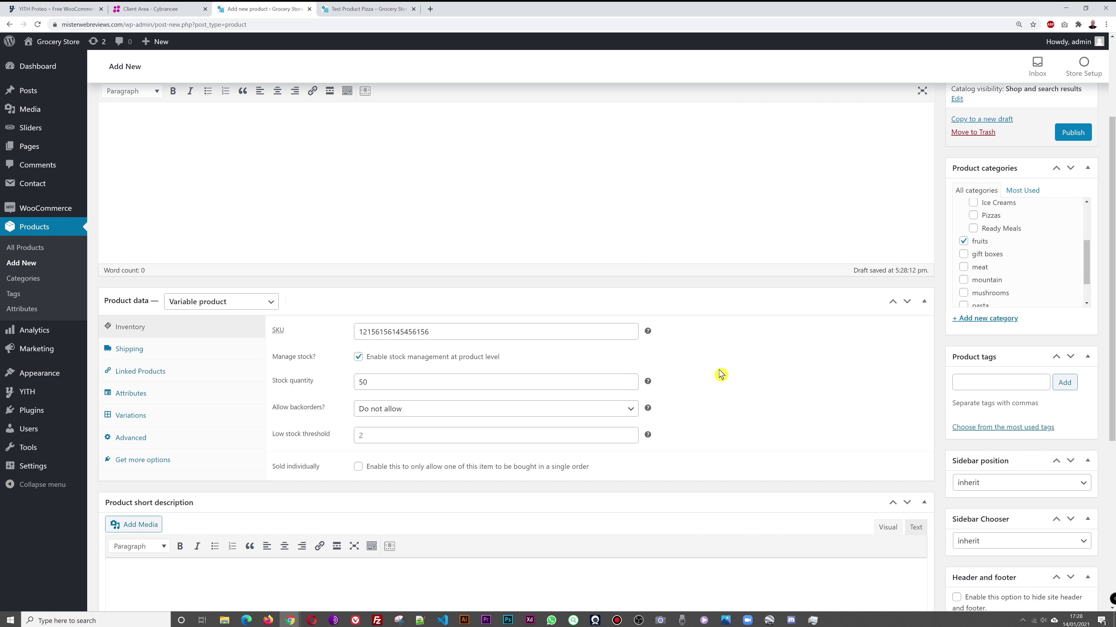
click(172, 354)
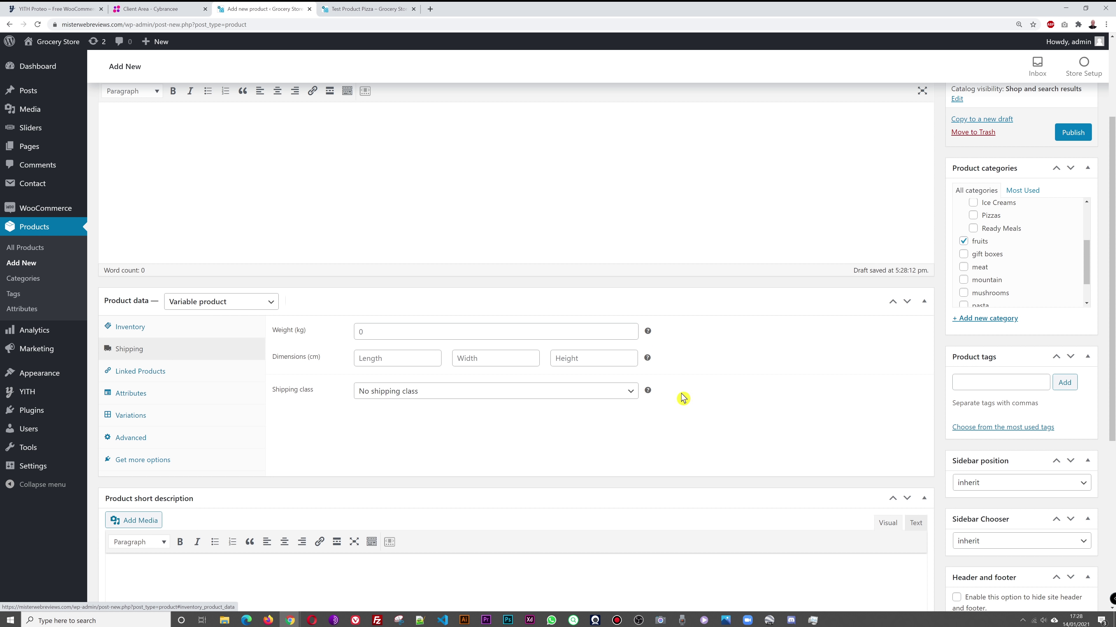
Step: Add Smoked Salmon (#92) as an upsell using an 'asp' search in Linked Products
click(170, 376)
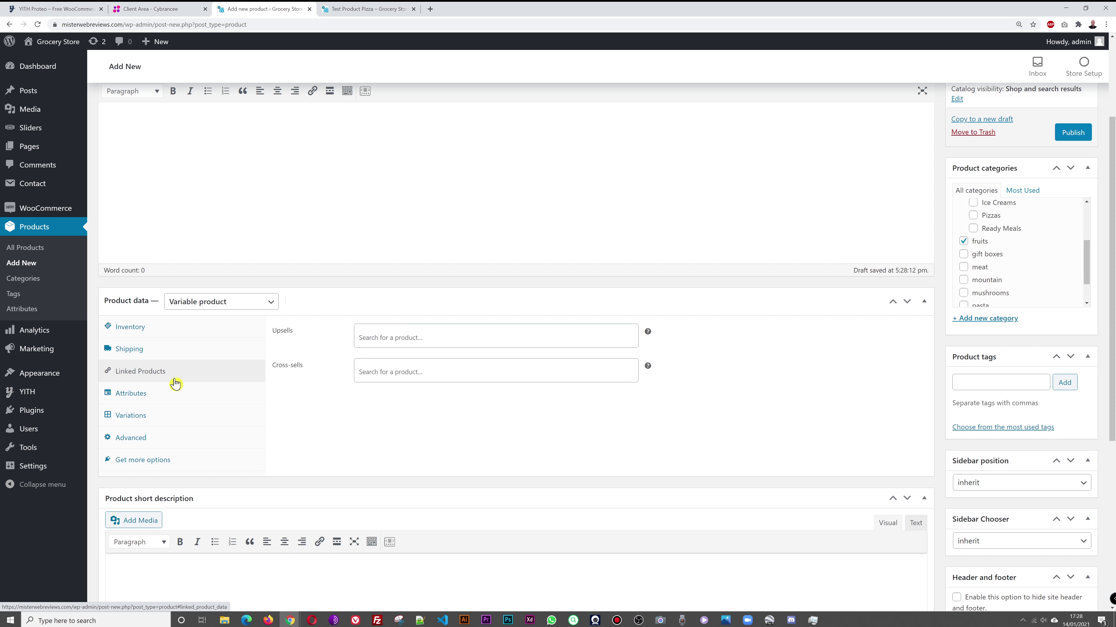
click(415, 337)
text(asp)
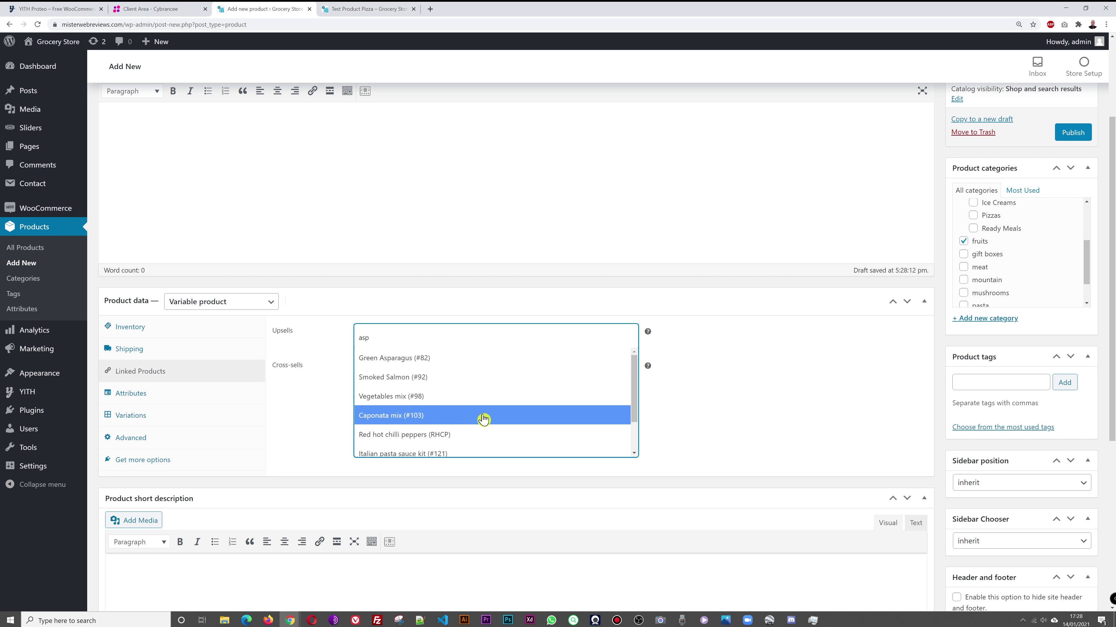
click(393, 378)
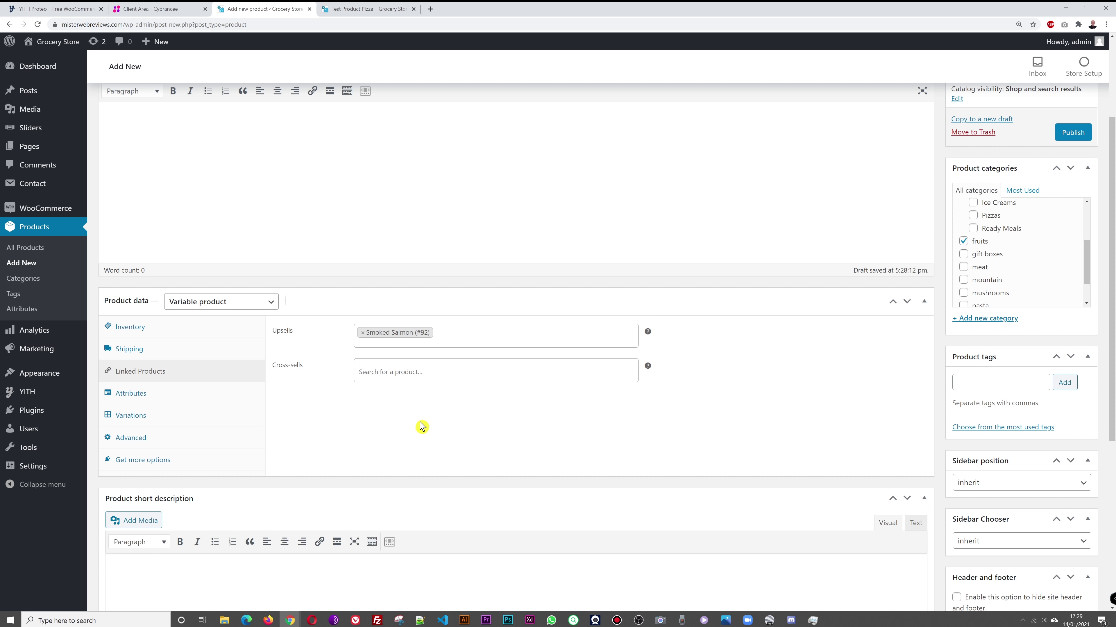
click(143, 398)
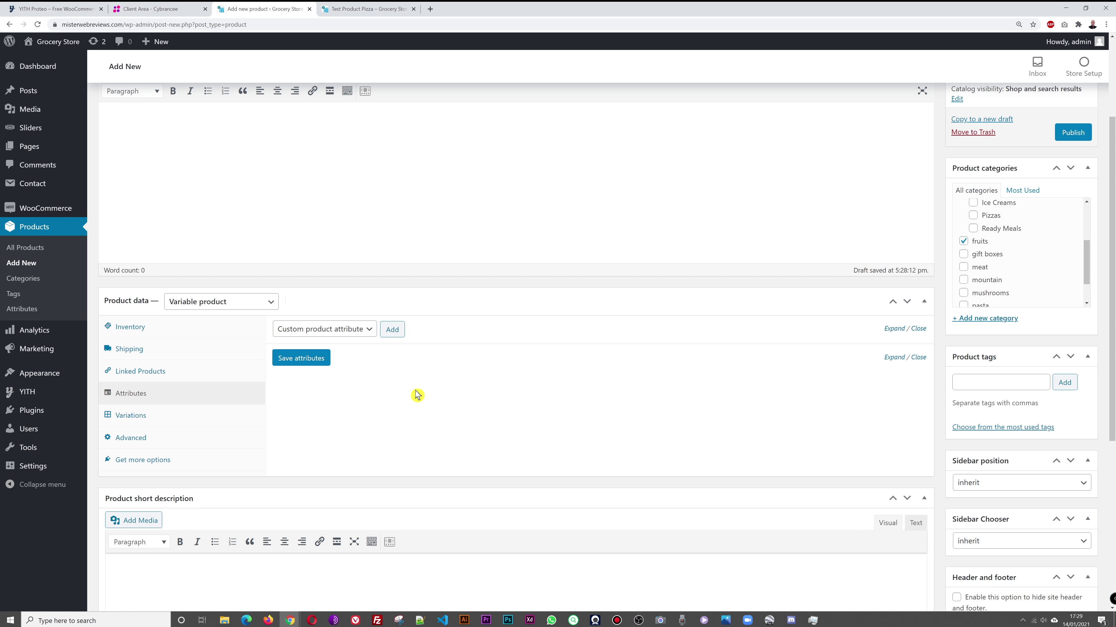
Step: Add a custom attribute named Packaging Type with values 1 Kg|2 Kg|3 Kg|4 Kg|5 Kg
click(358, 328)
click(364, 328)
click(363, 330)
click(363, 342)
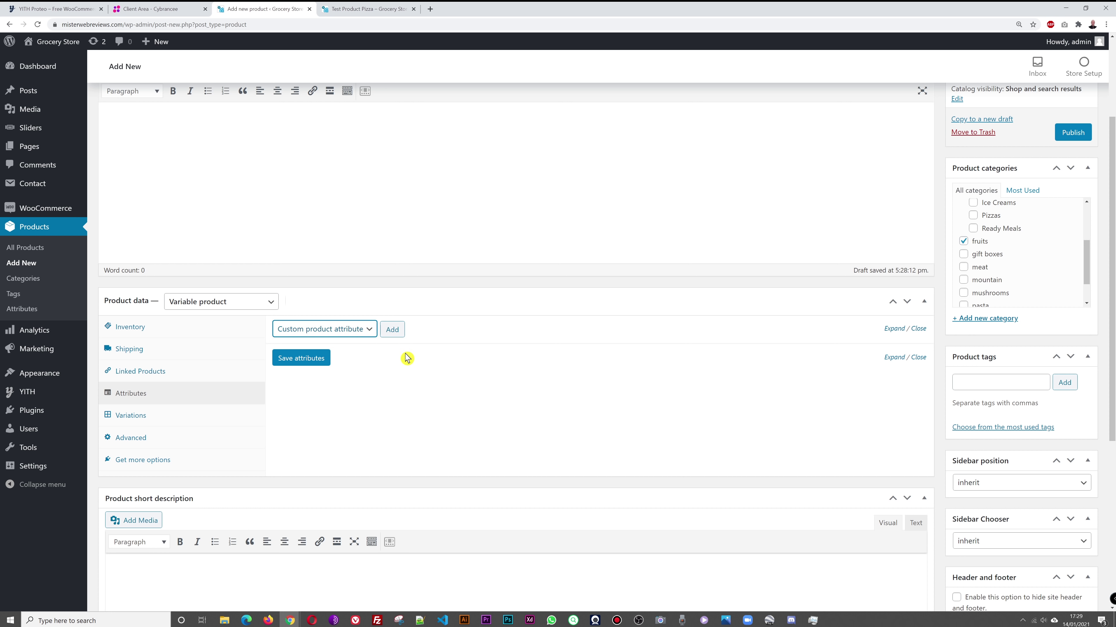
click(394, 333)
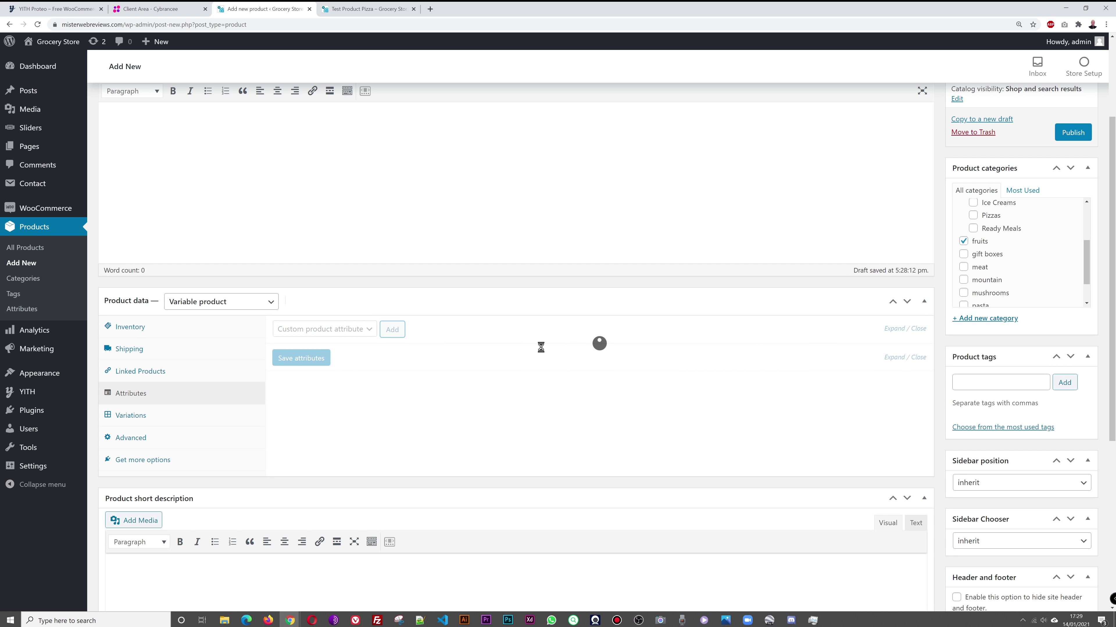
click(349, 391)
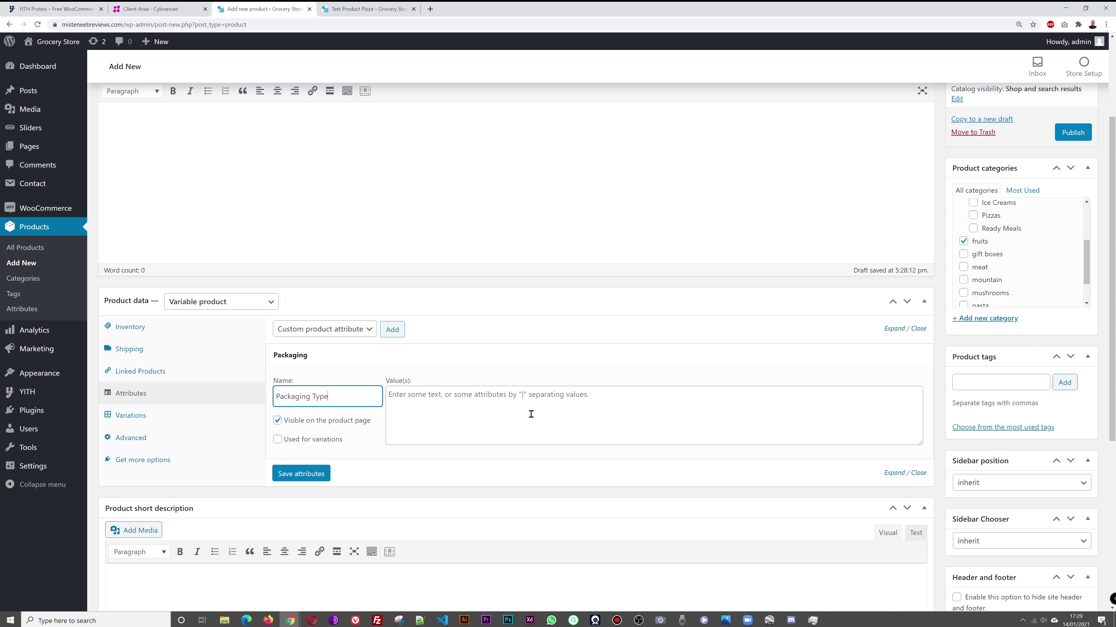
click(437, 415)
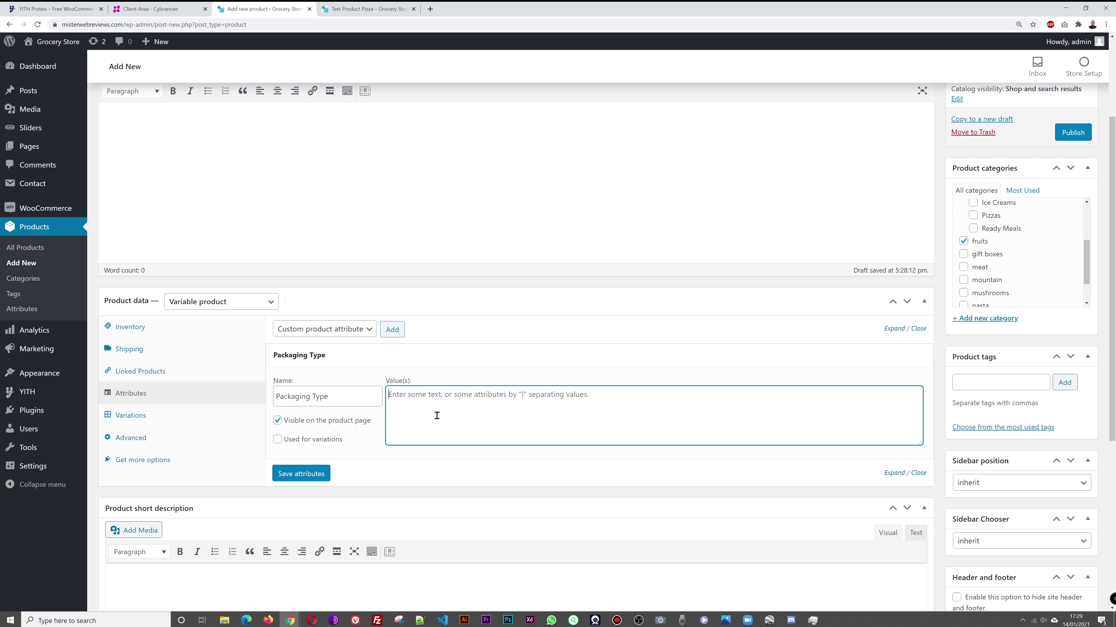
text(1 Kg|2Kg|3Kg|4Kg|5Kg)
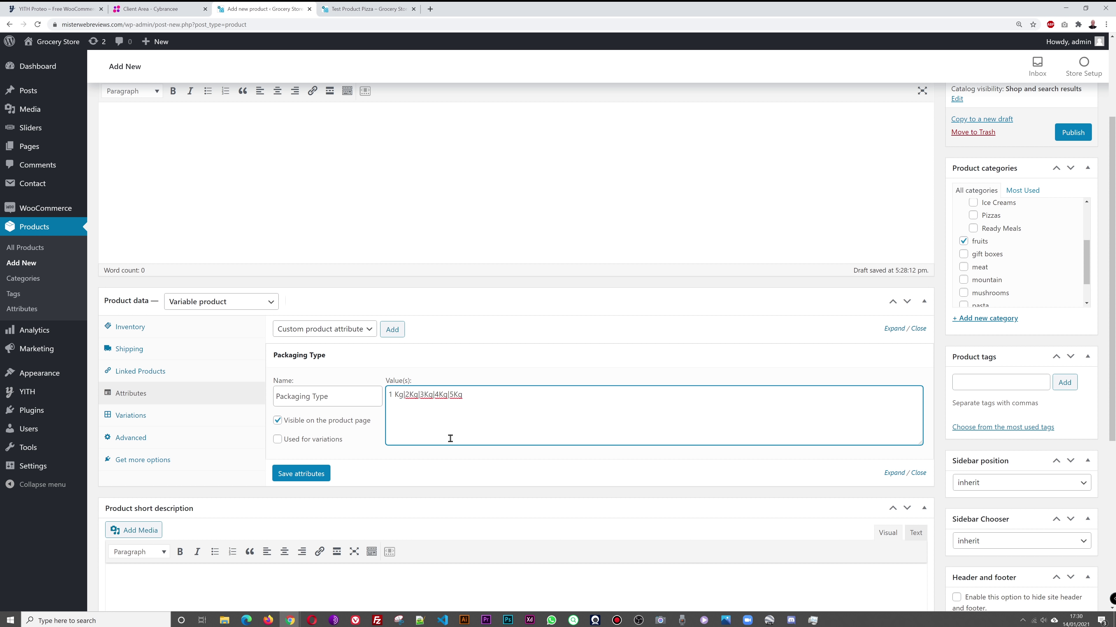
Step: Fix the spacing in 2 Kg, 3 Kg and 4 Kg, tick Used for variations, and save
click(409, 396)
click(426, 396)
click(444, 394)
click(277, 441)
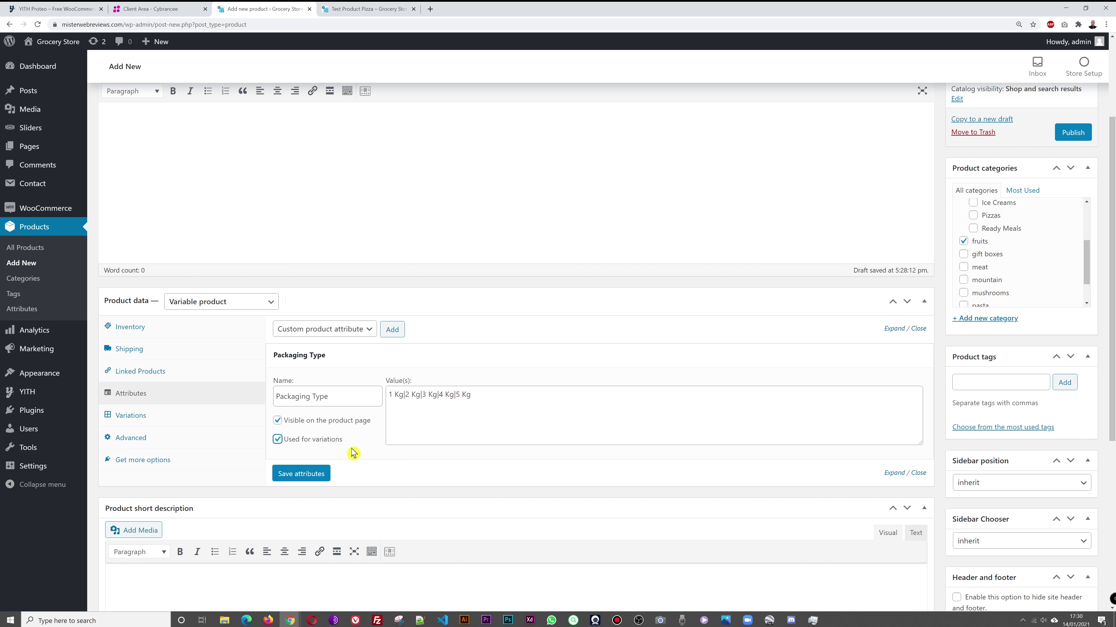
click(325, 478)
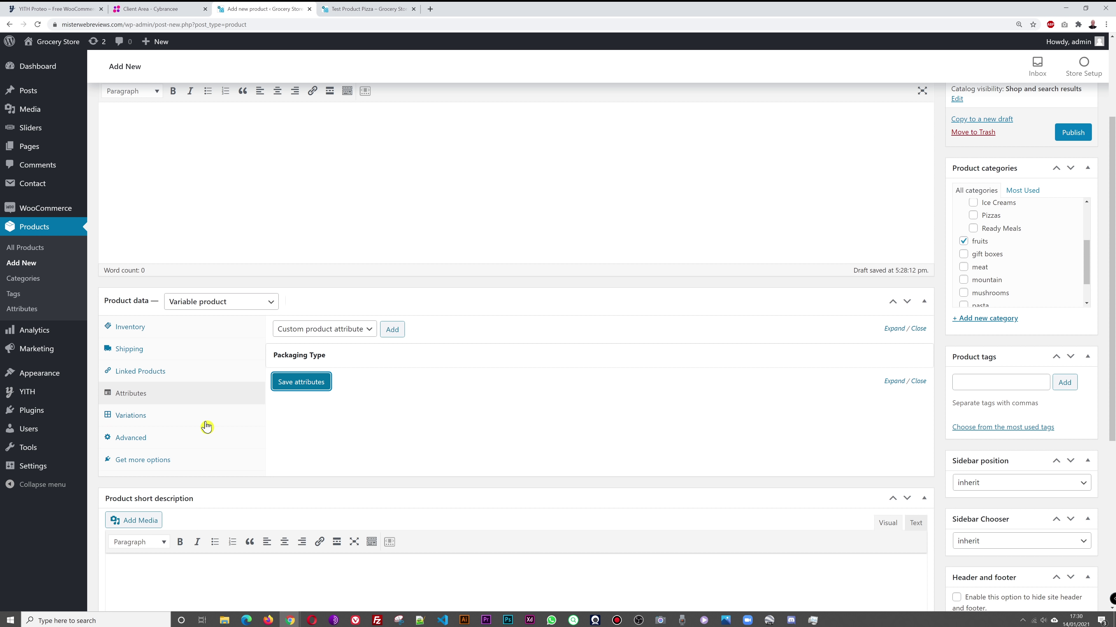
Step: Open the Variations panel and review the Packaging Type attribute's values
click(140, 418)
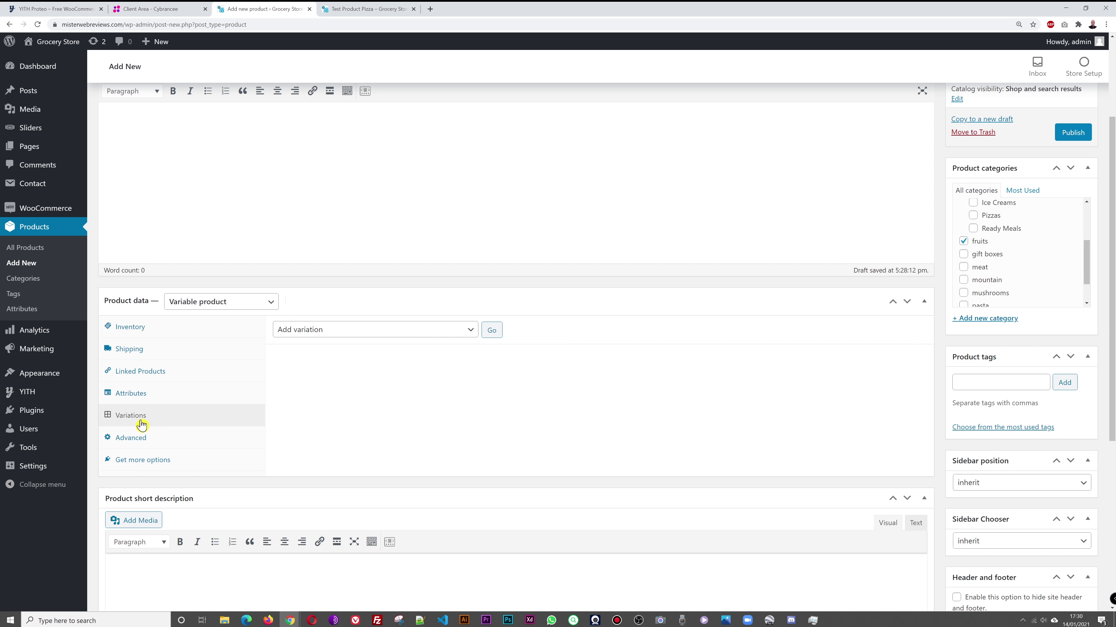
click(468, 333)
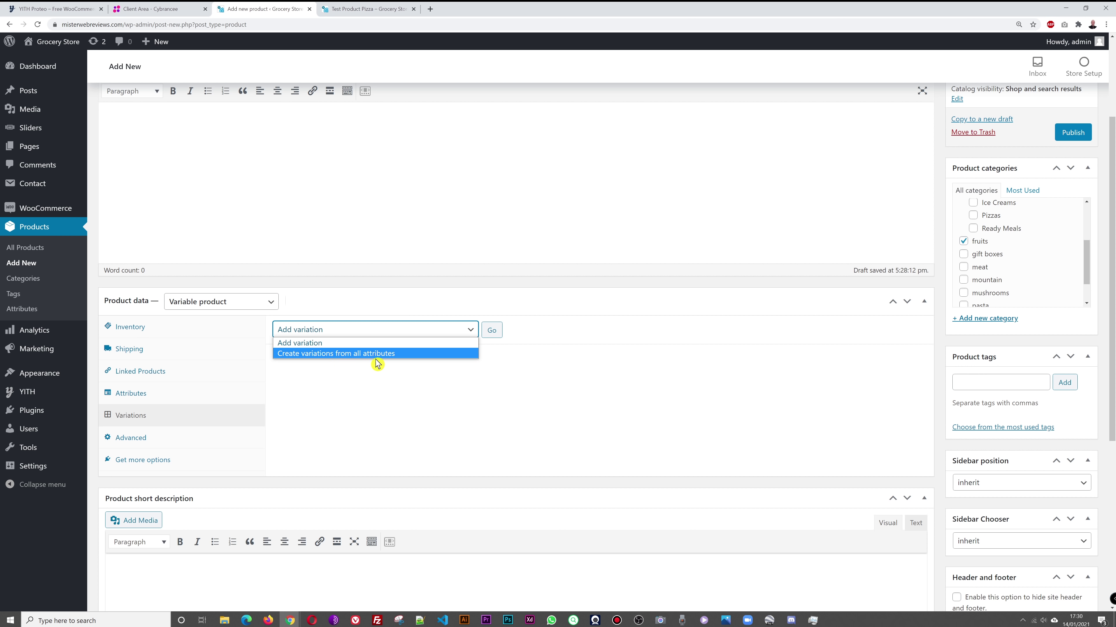
click(378, 418)
click(159, 399)
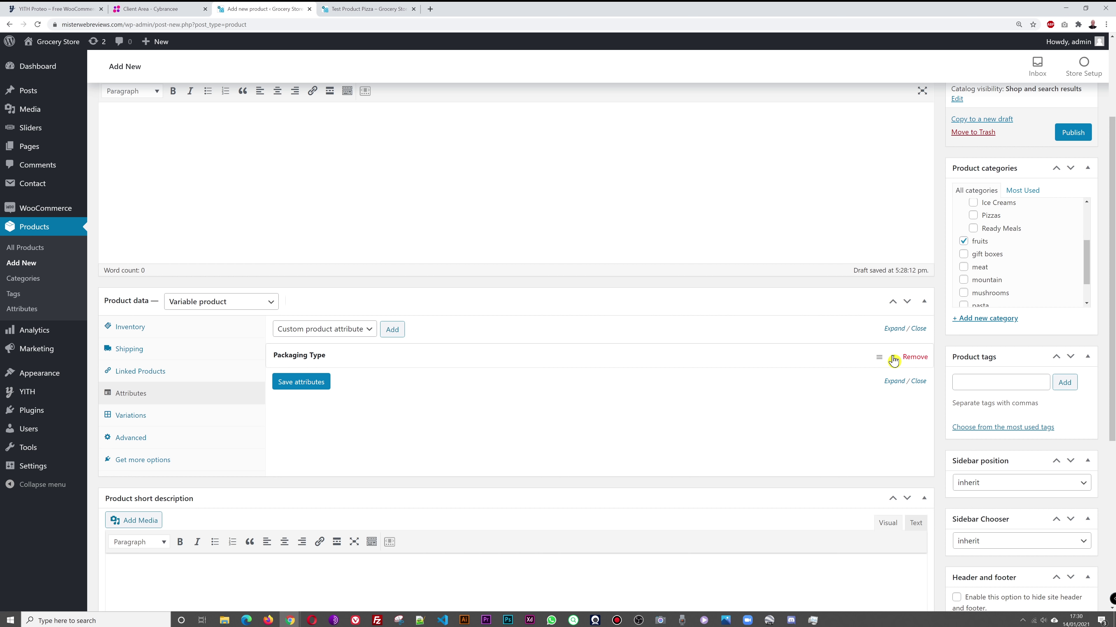
click(894, 360)
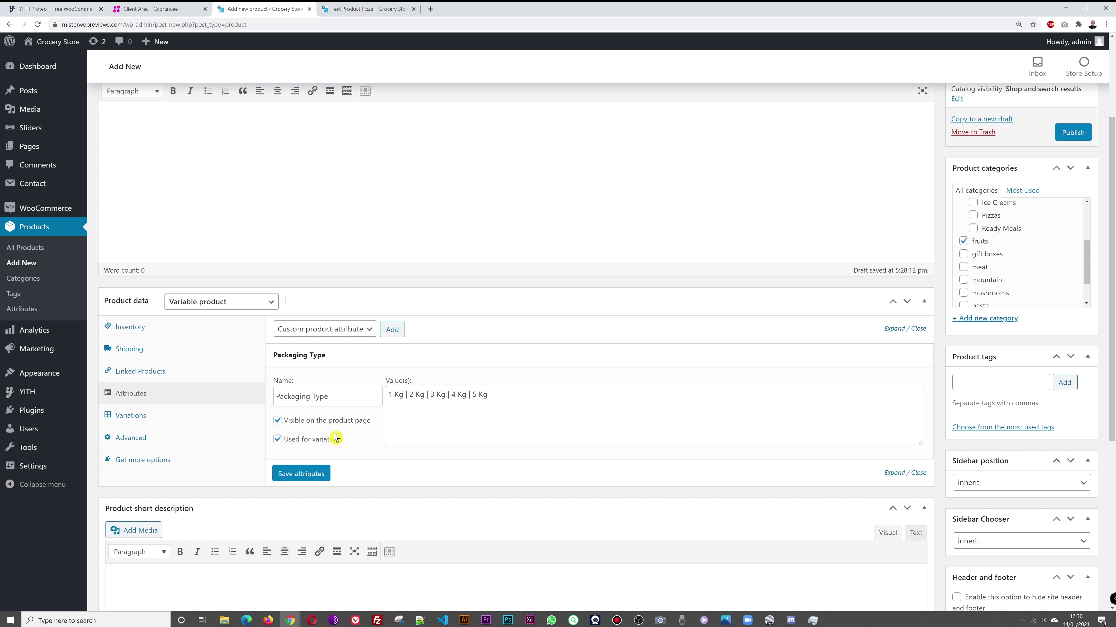
click(125, 416)
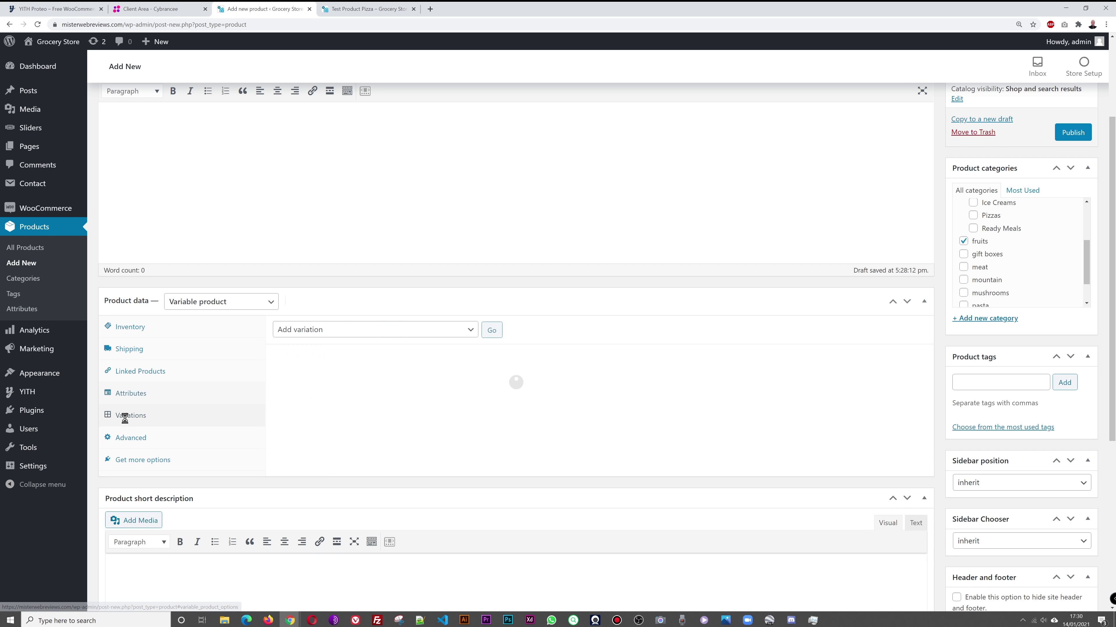
Step: Create variations from all attributes, confirm, and dismiss the '5 variations added' notice
click(470, 333)
click(472, 343)
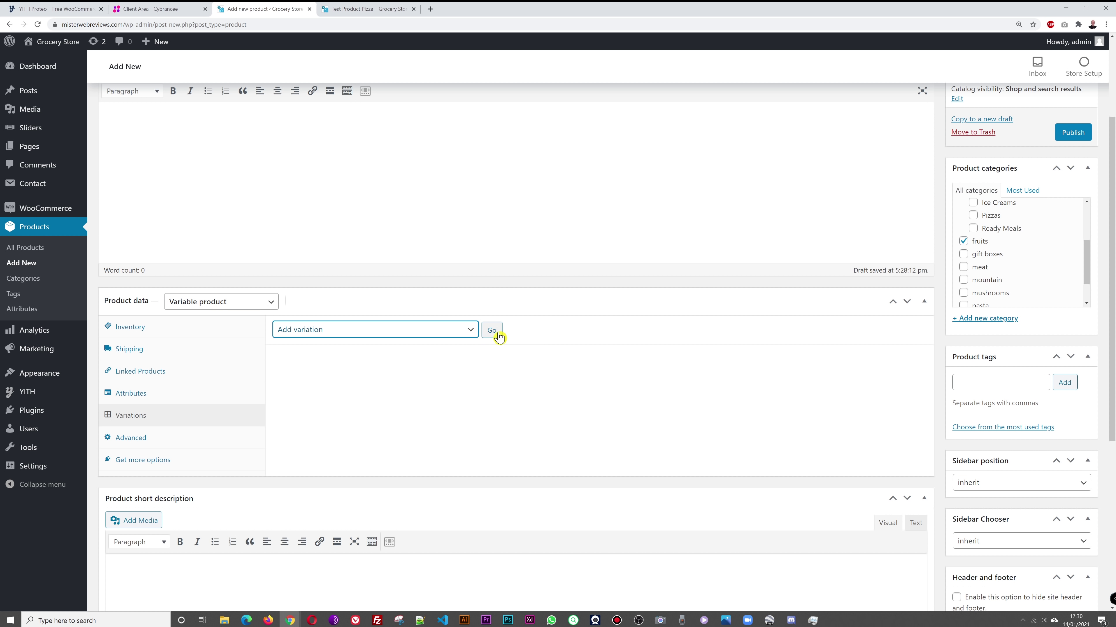
click(469, 335)
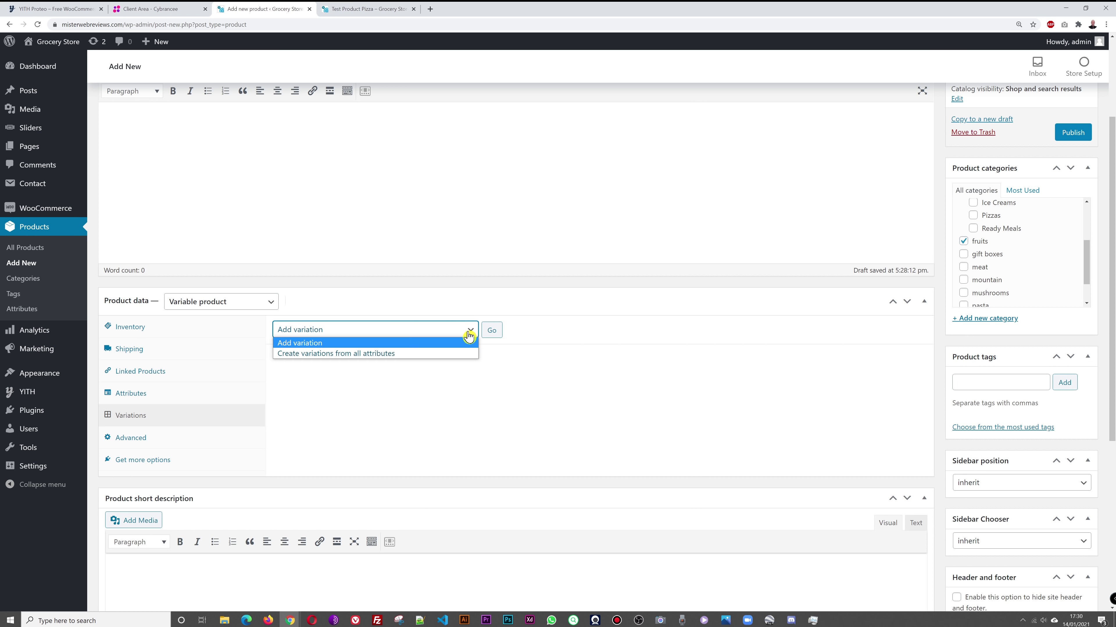
click(414, 354)
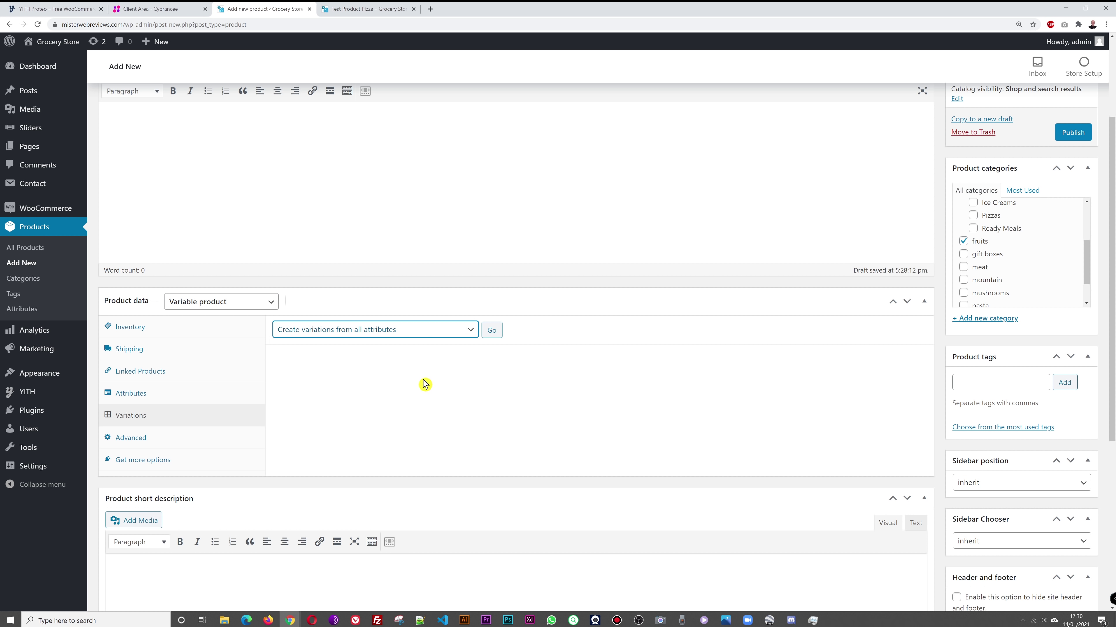
click(496, 336)
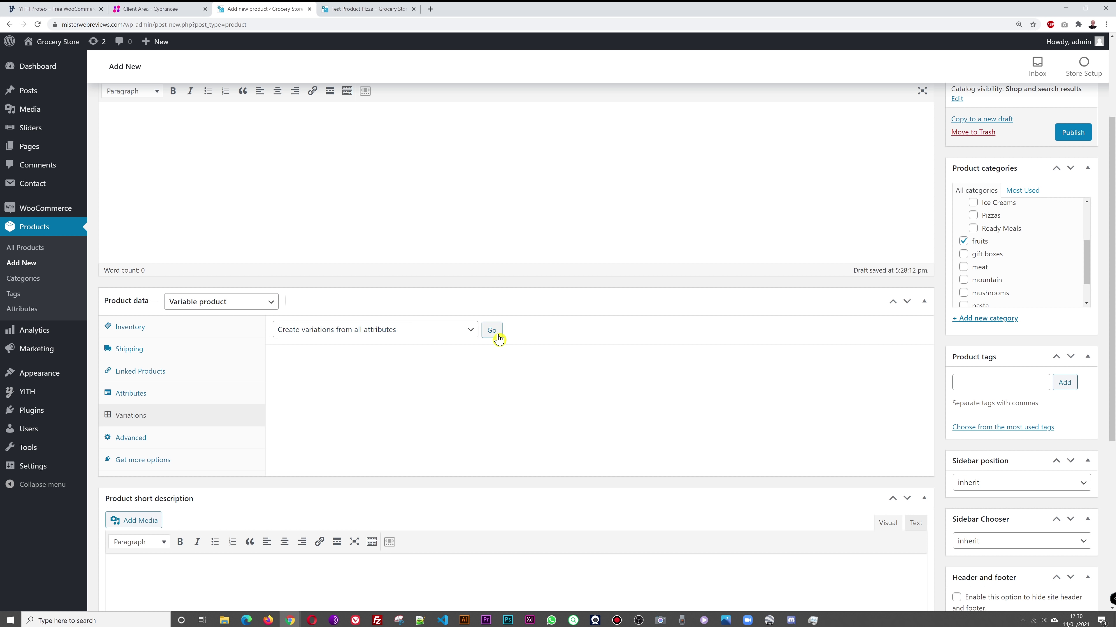
click(602, 97)
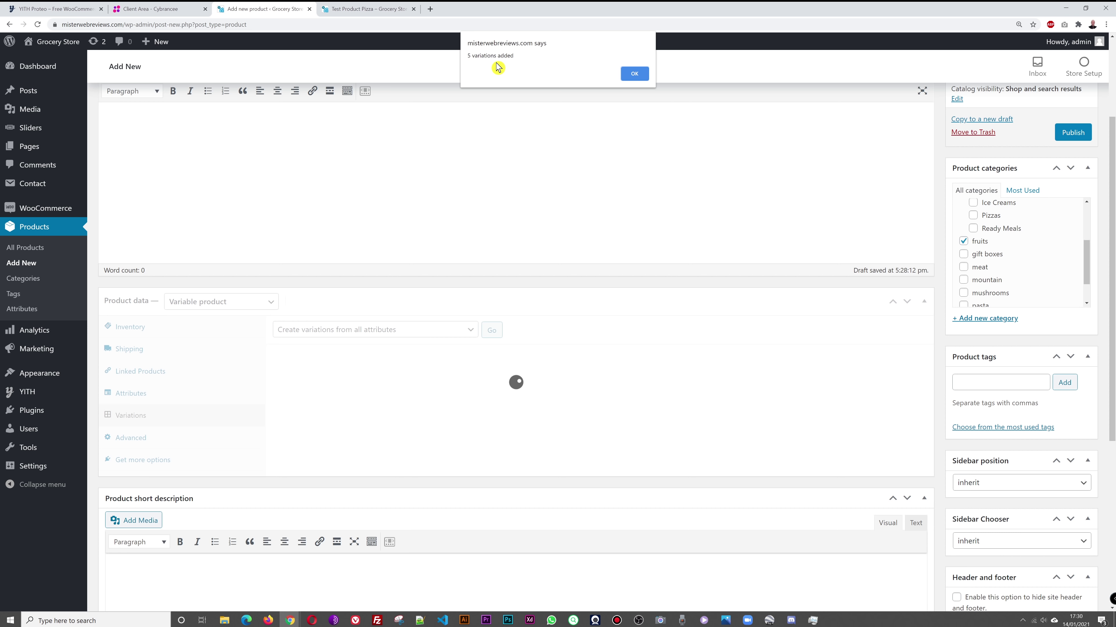
click(634, 73)
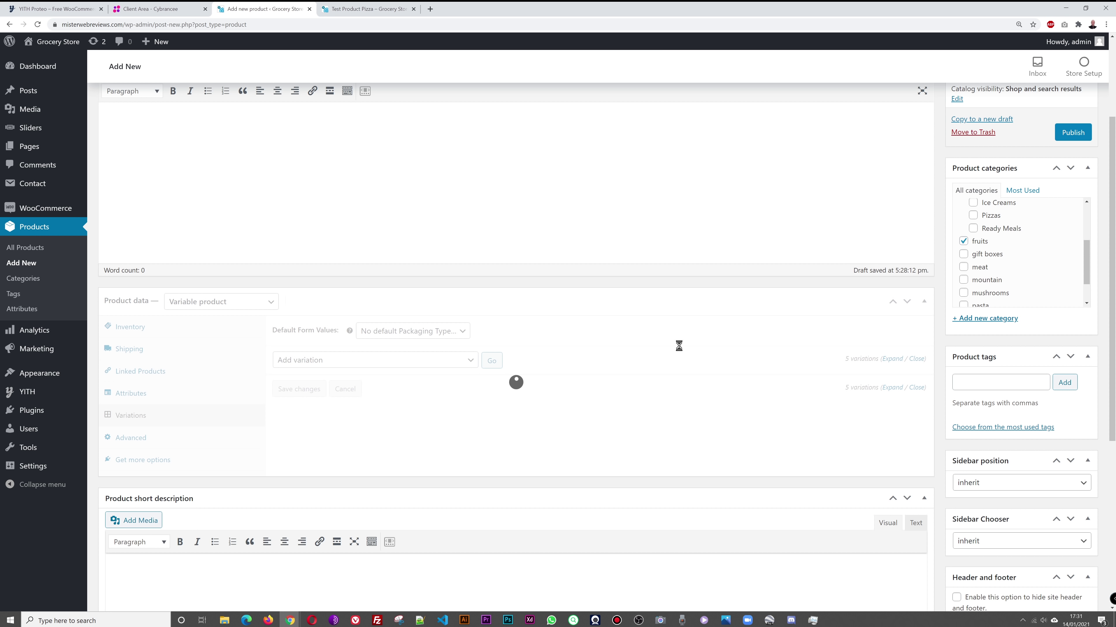
Step: Expand all variations to show each one's full details
scroll(683, 348, down, 2)
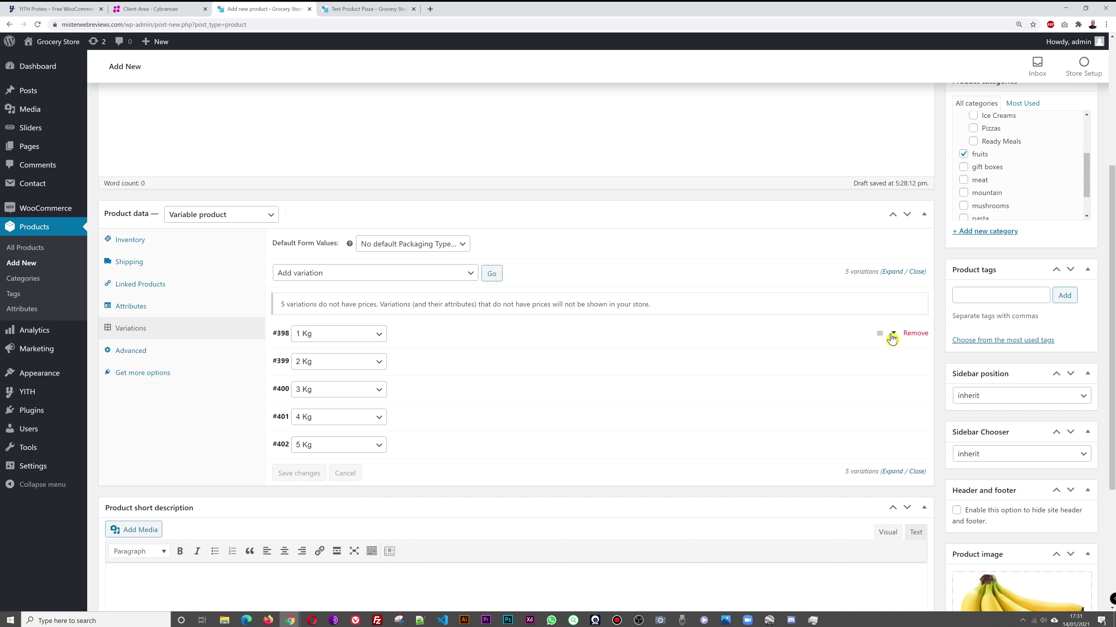
click(891, 271)
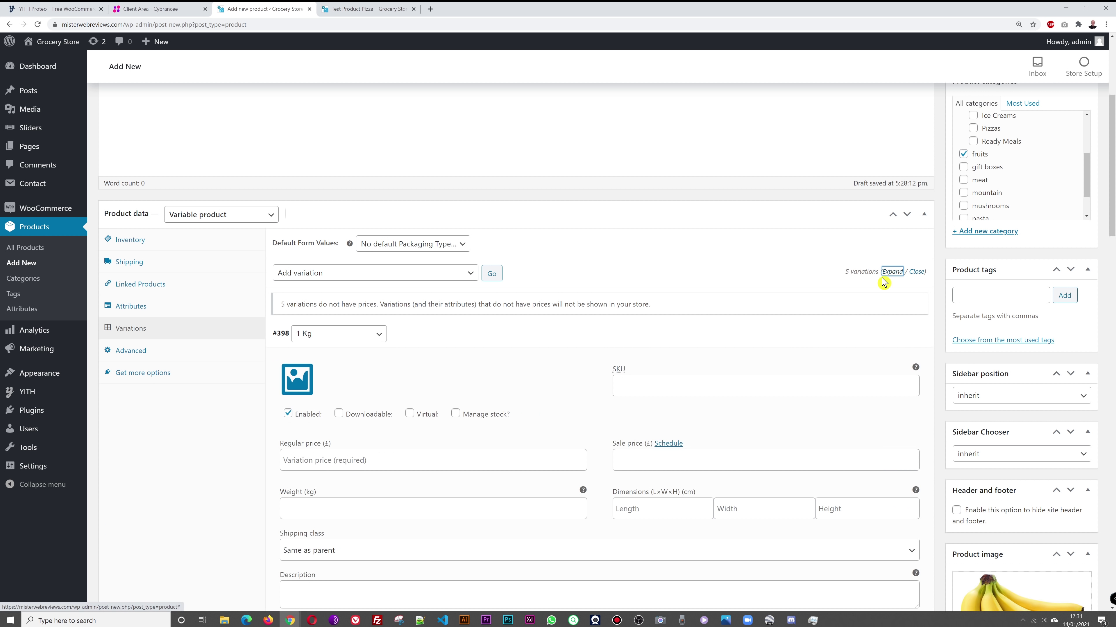
scroll(799, 312, down, 5)
scroll(800, 312, up, 3)
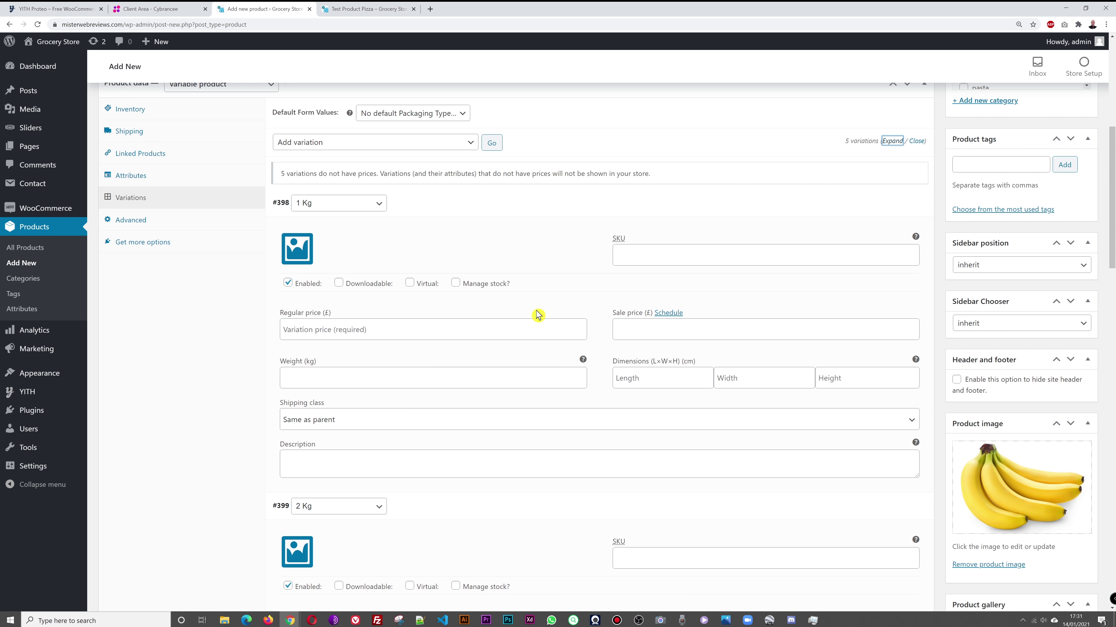
scroll(536, 313, up, 6)
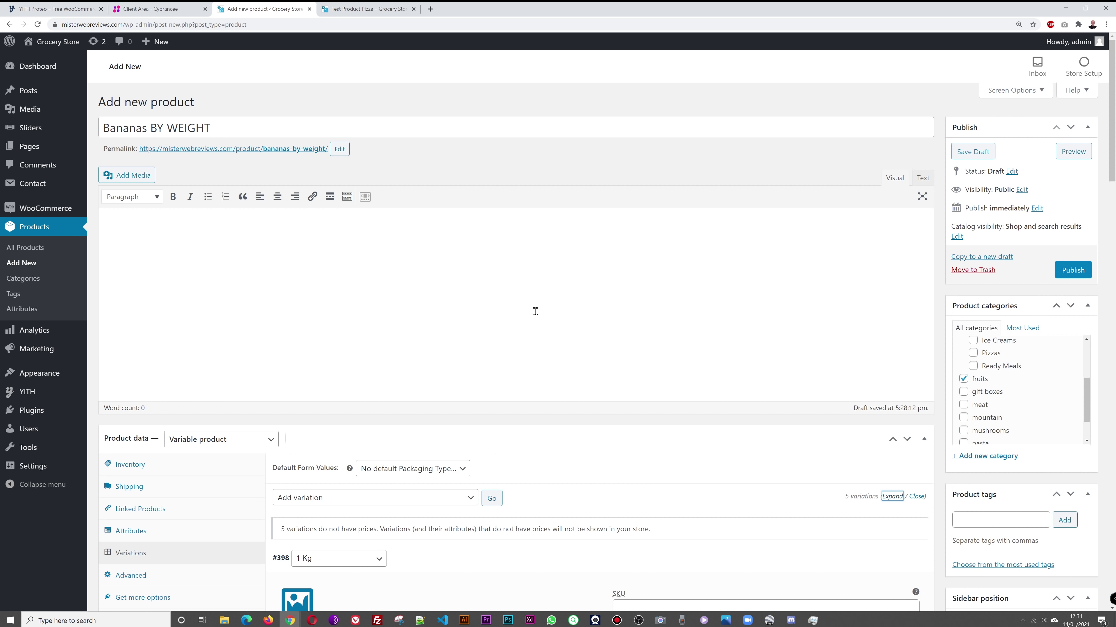
scroll(821, 301, down, 7)
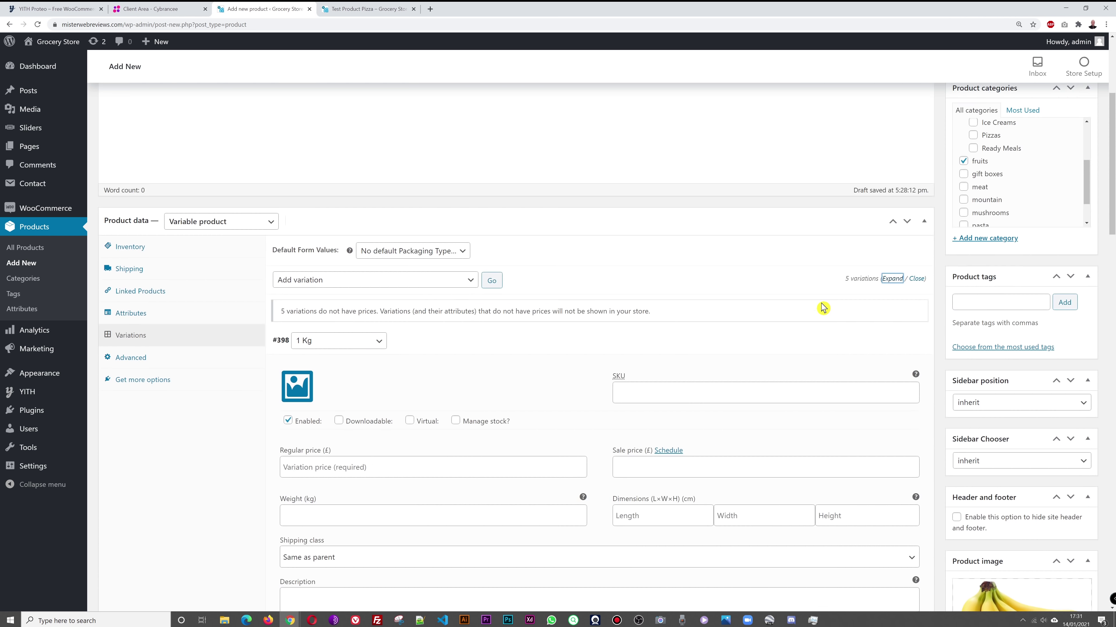
scroll(820, 304, up, 1)
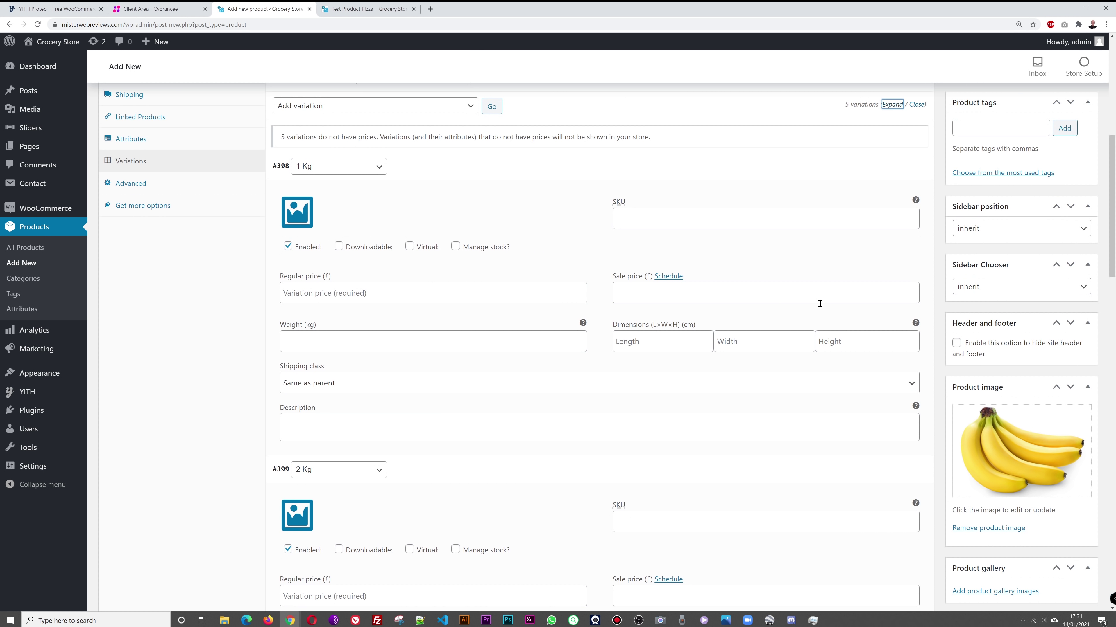
scroll(820, 303, up, 1)
scroll(769, 317, down, 1)
Step: Set regular prices of 3 for the 1 Kg and 6 for the 2 Kg variation
click(647, 302)
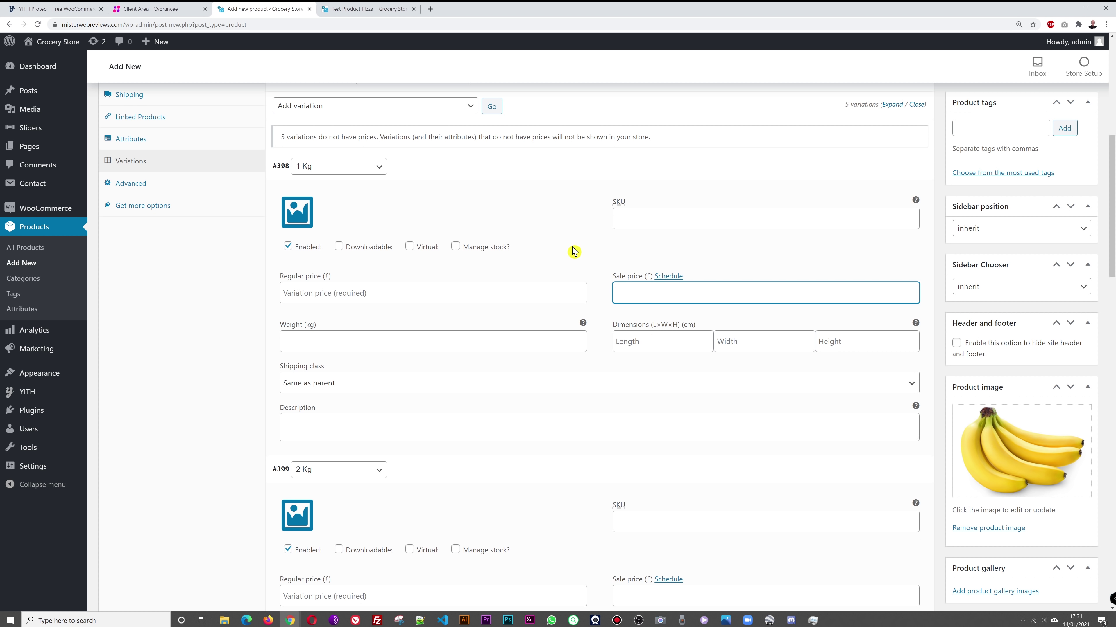
text(2)
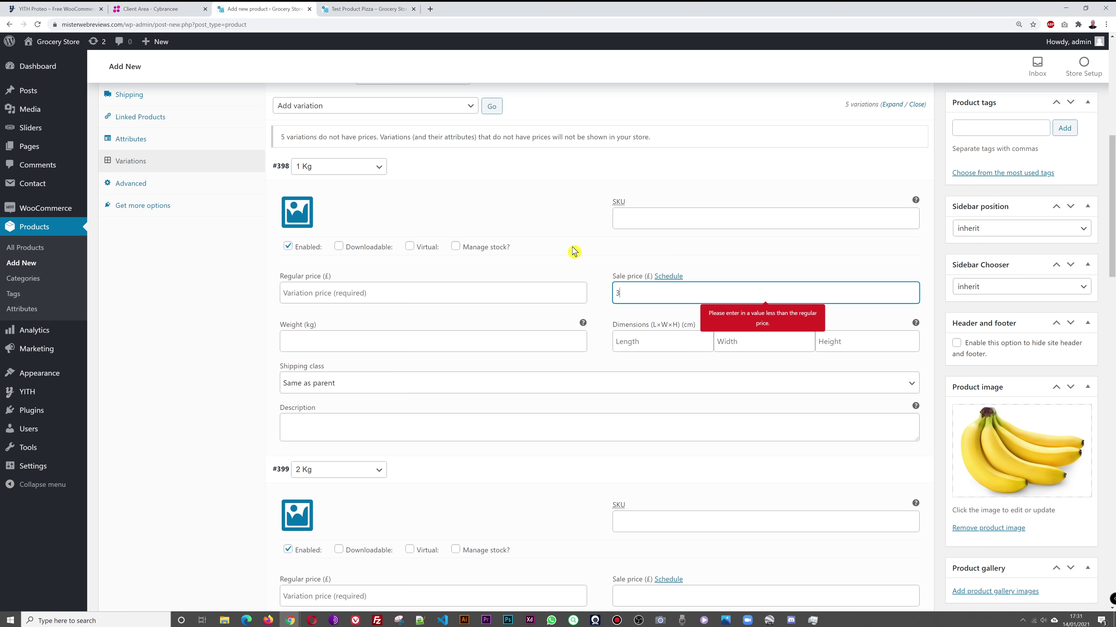
scroll(424, 386, up, 2)
click(424, 385)
text(3)
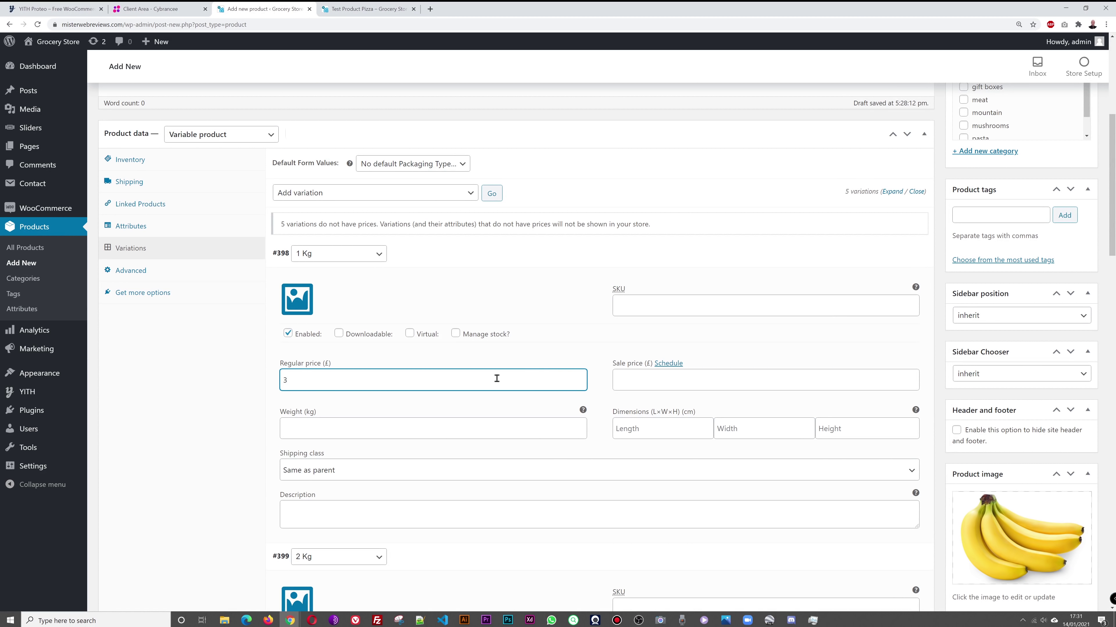
scroll(546, 373, down, 3)
scroll(546, 373, down, 3)
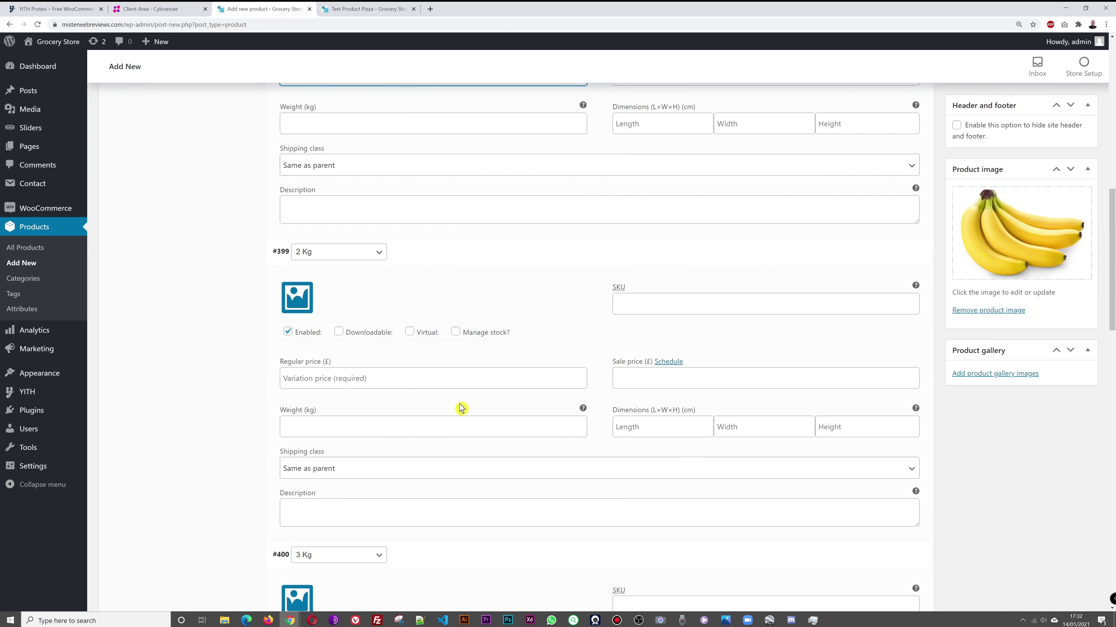
click(396, 378)
text(6)
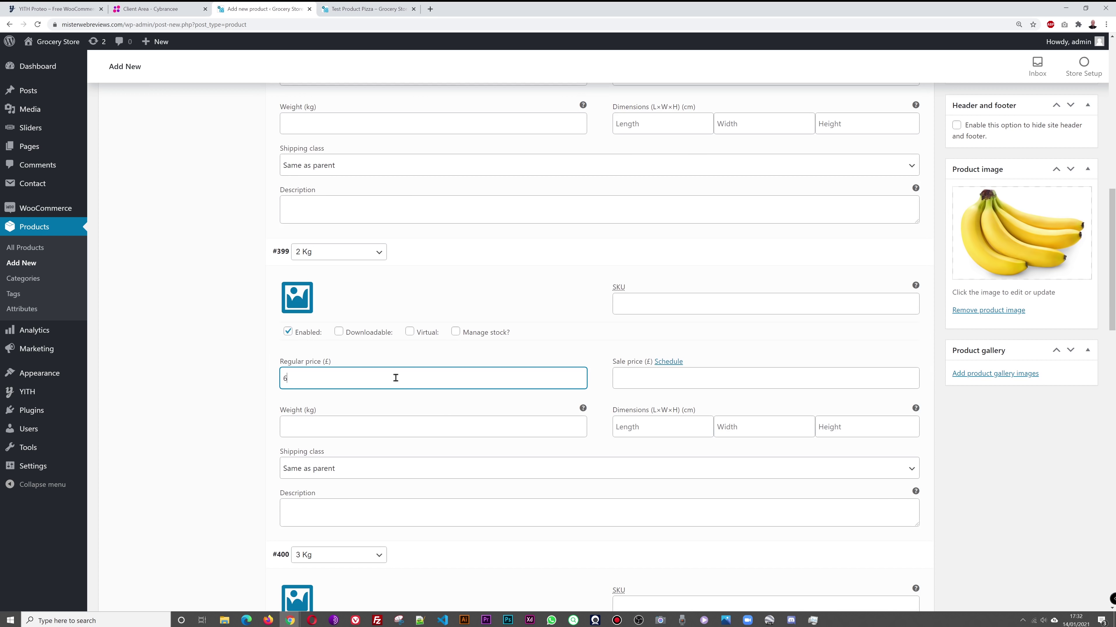
Step: Set regular prices of 8 for 3 Kg, 12 for 4 Kg and 15 for 5 Kg
scroll(483, 392, down, 2)
scroll(484, 391, down, 6)
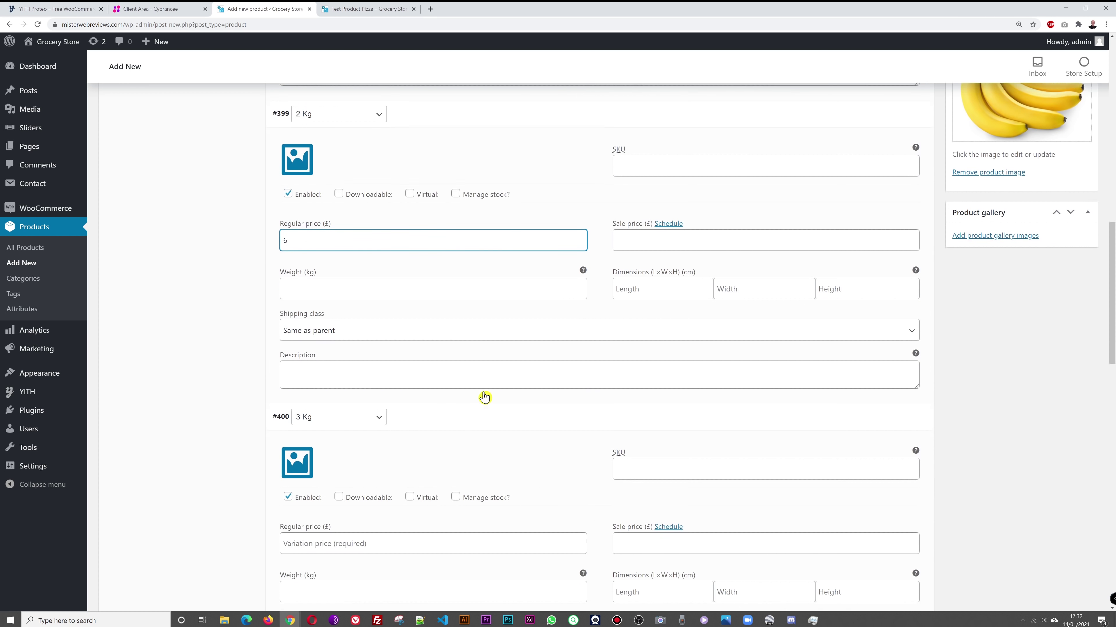
click(418, 333)
text(8)
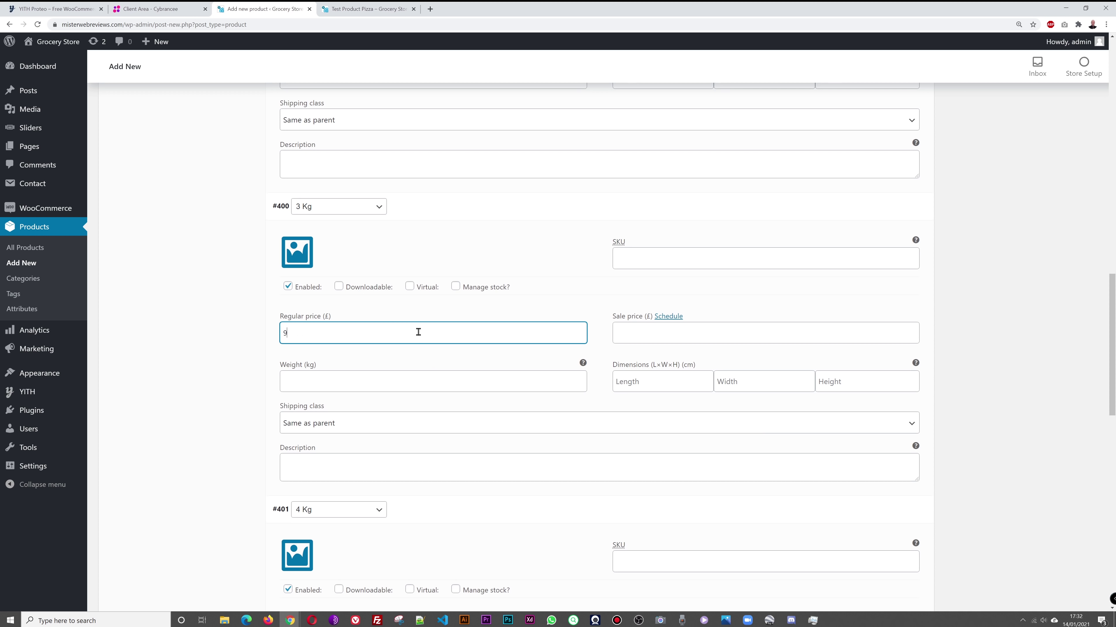
scroll(413, 343, down, 5)
click(390, 375)
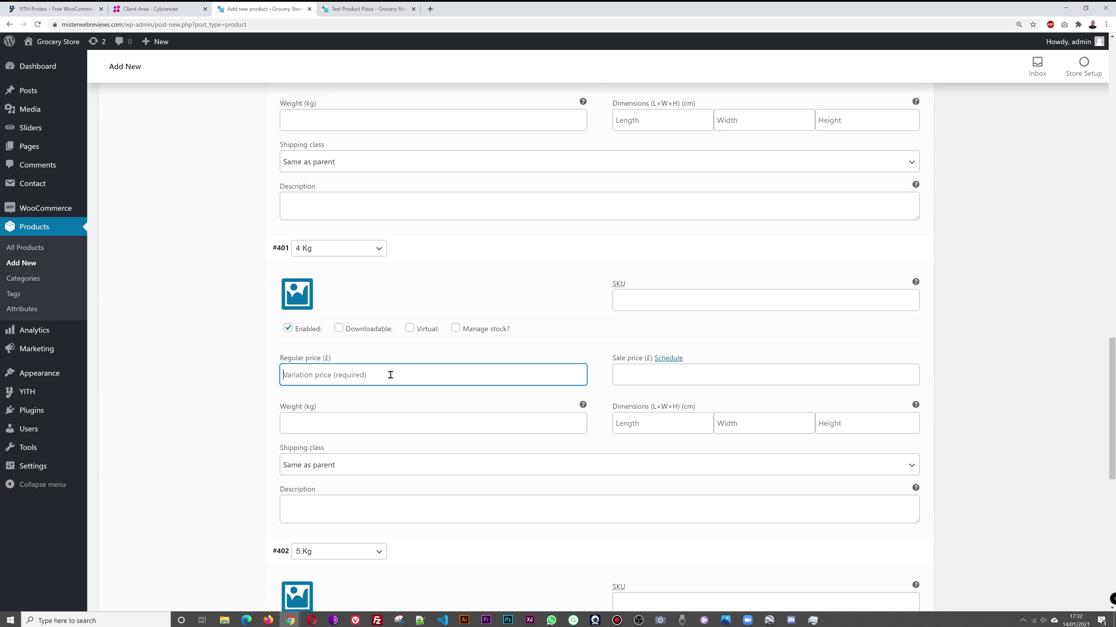
text(12)
scroll(390, 369, down, 5)
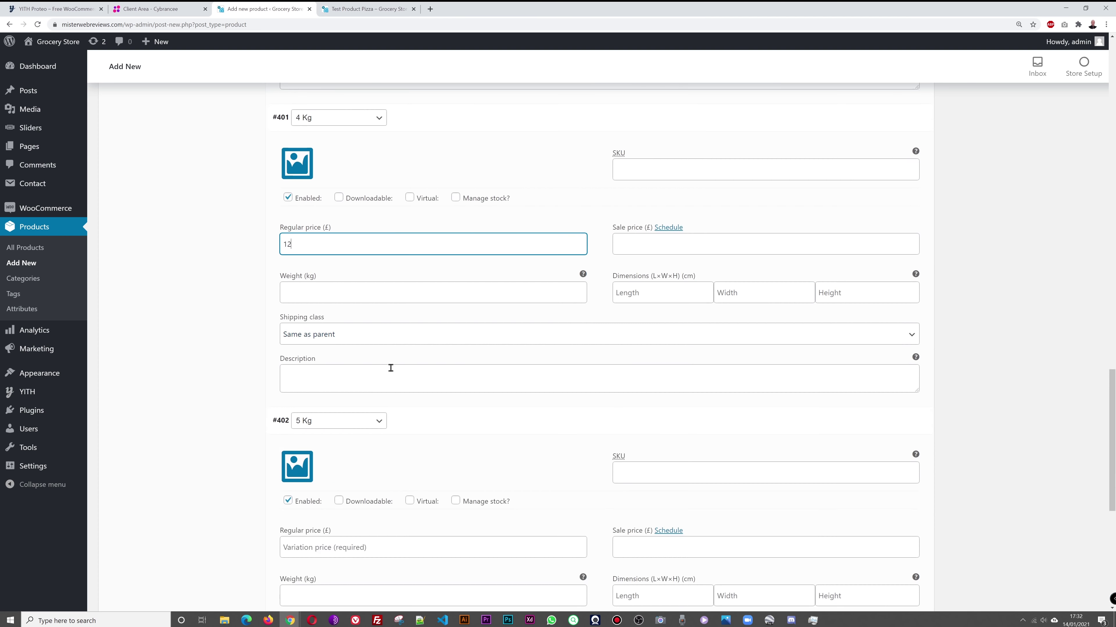
click(359, 416)
text(15)
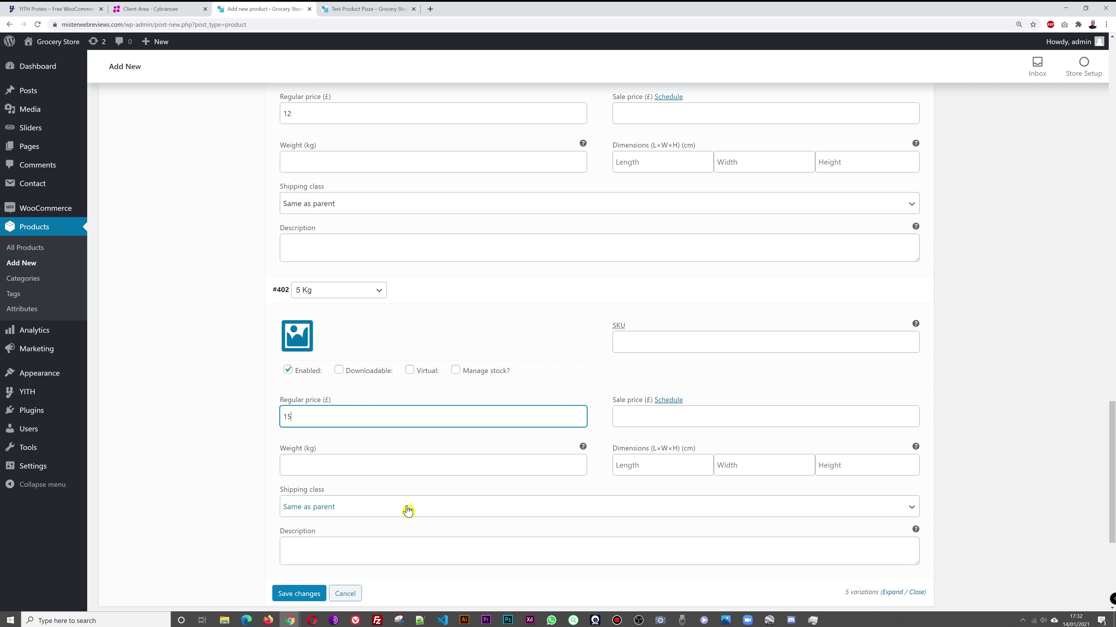
Step: Save the variation changes and publish Bananas BY WEIGHT
click(292, 599)
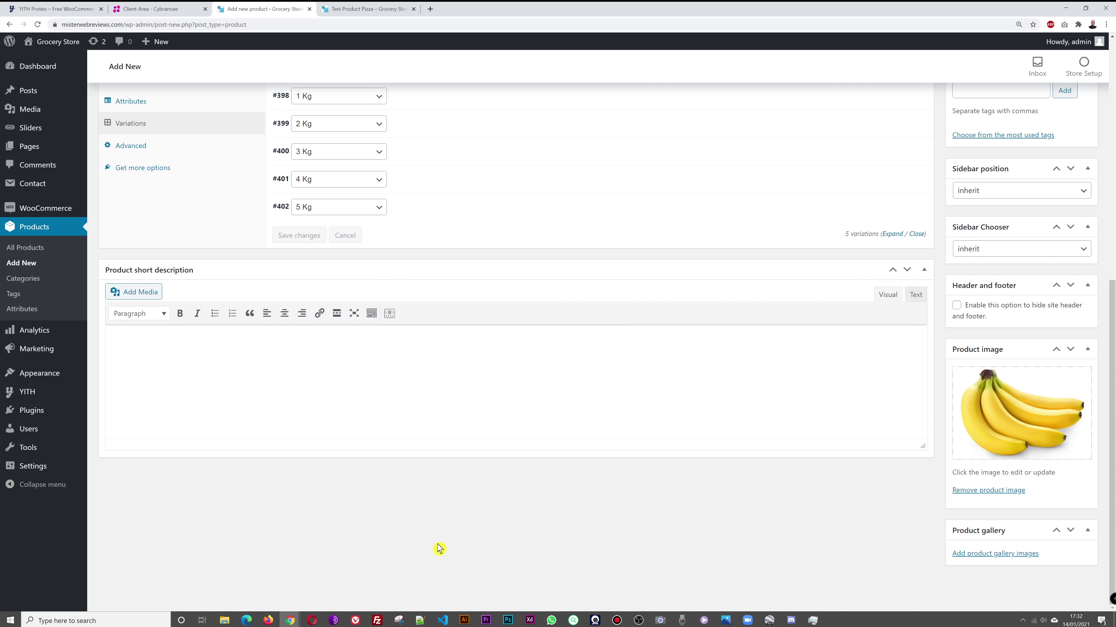
scroll(597, 518, up, 10)
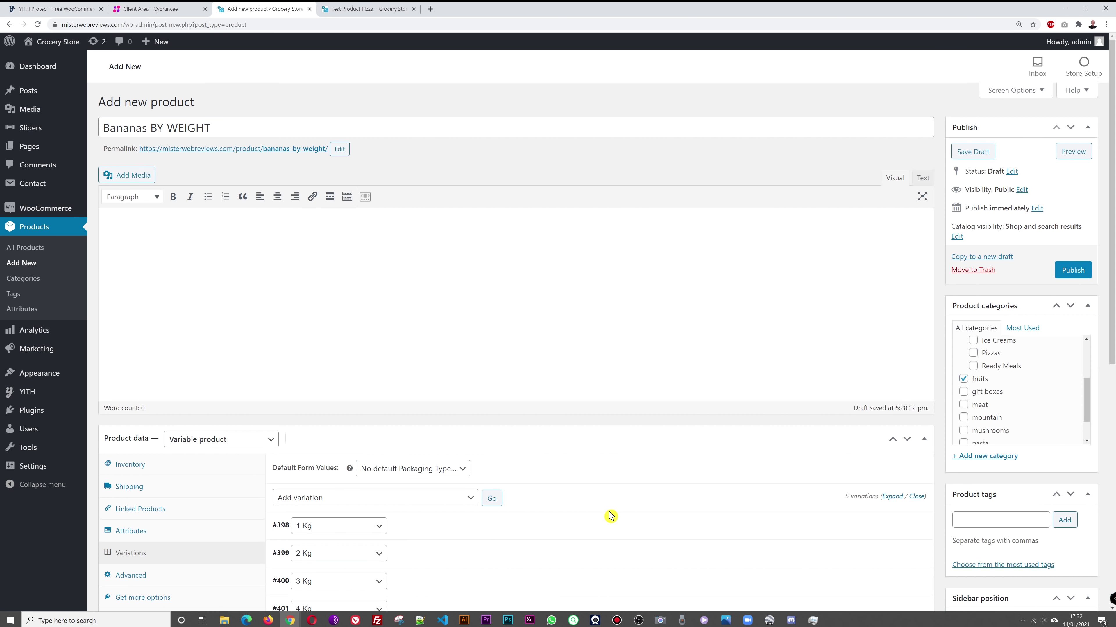
click(1078, 277)
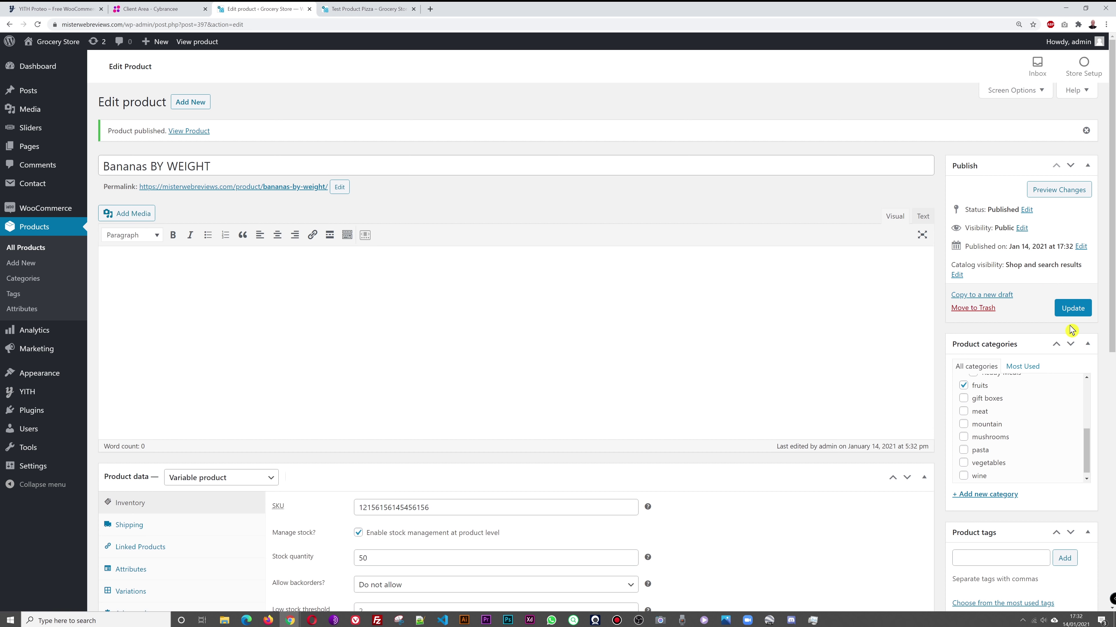
Step: Go from the storefront homepage to the Bananas BY WEIGHT product page
click(350, 9)
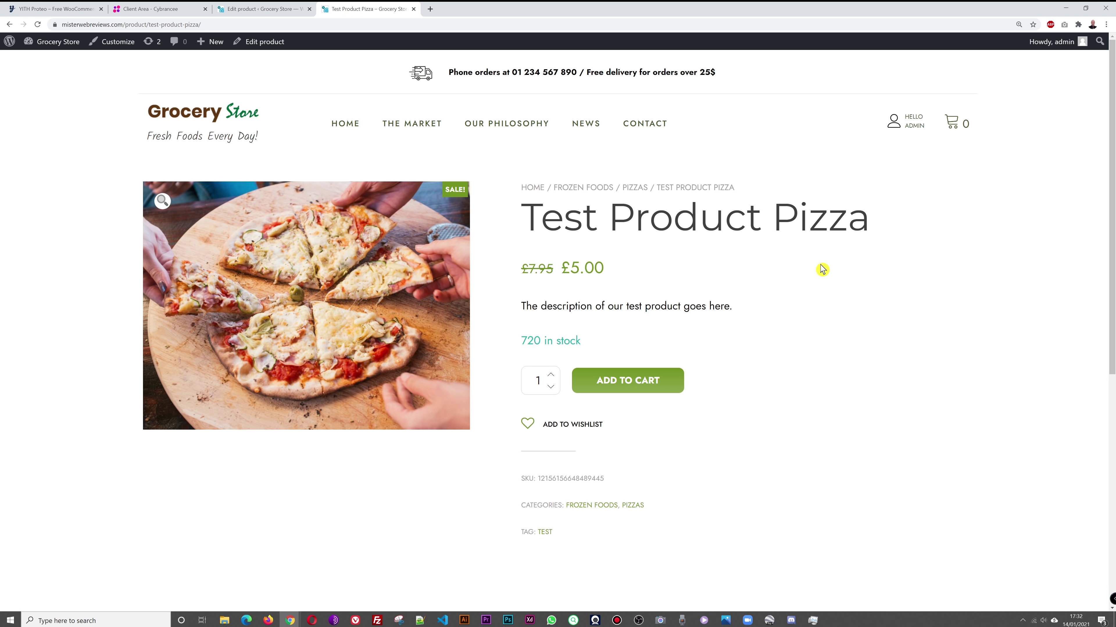
click(233, 109)
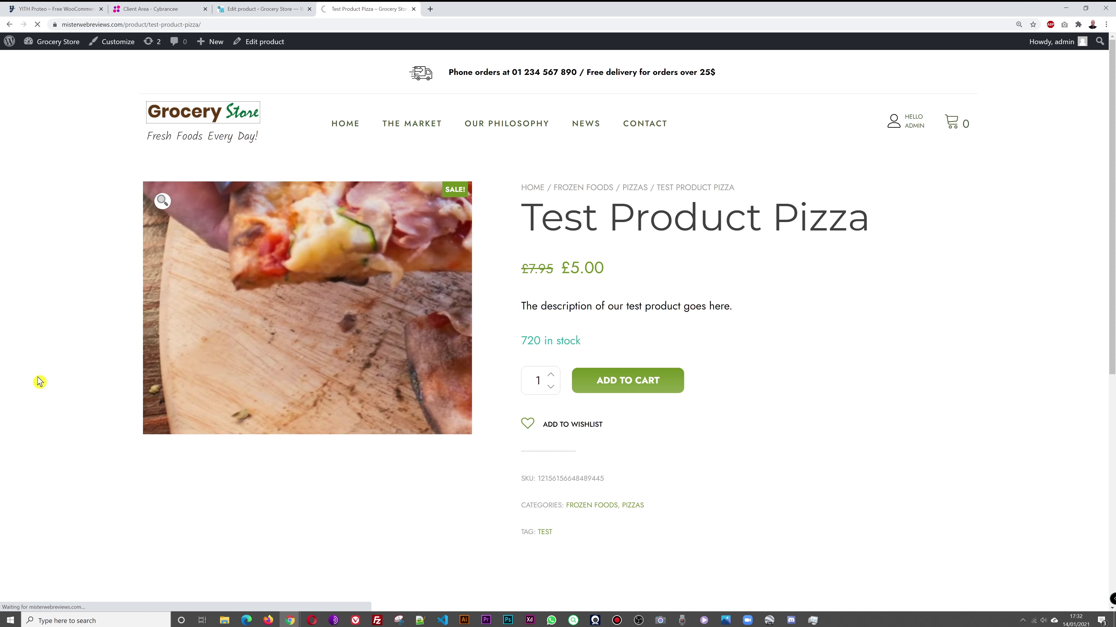
scroll(26, 389, down, 12)
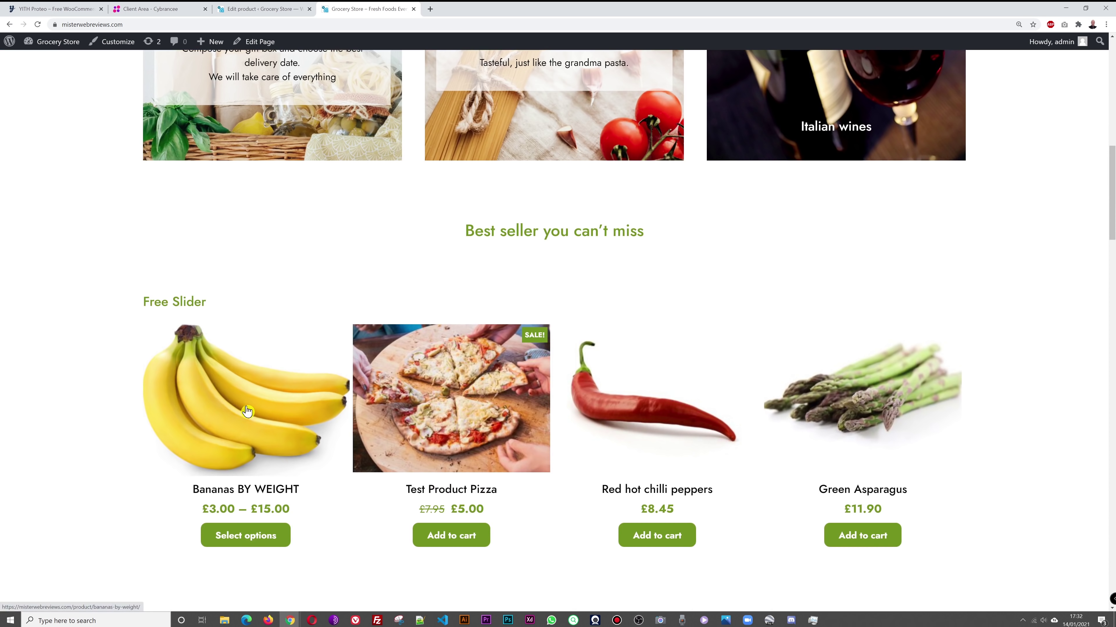
click(247, 411)
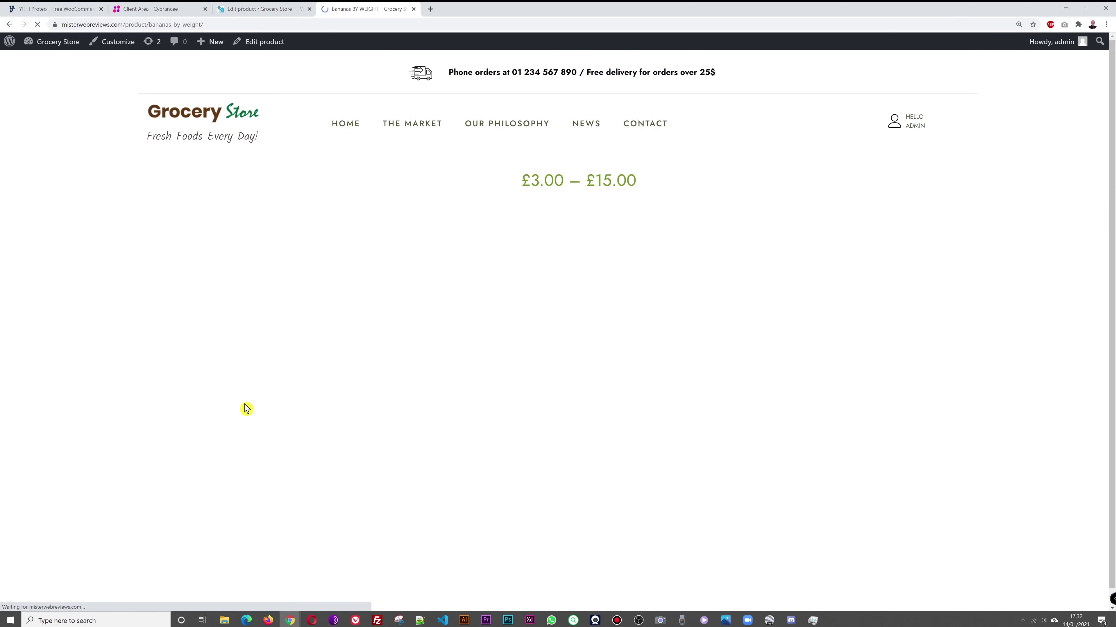
Step: Select the 2 Kg packaging type to show its £6.00 price
scroll(888, 319, up, 1)
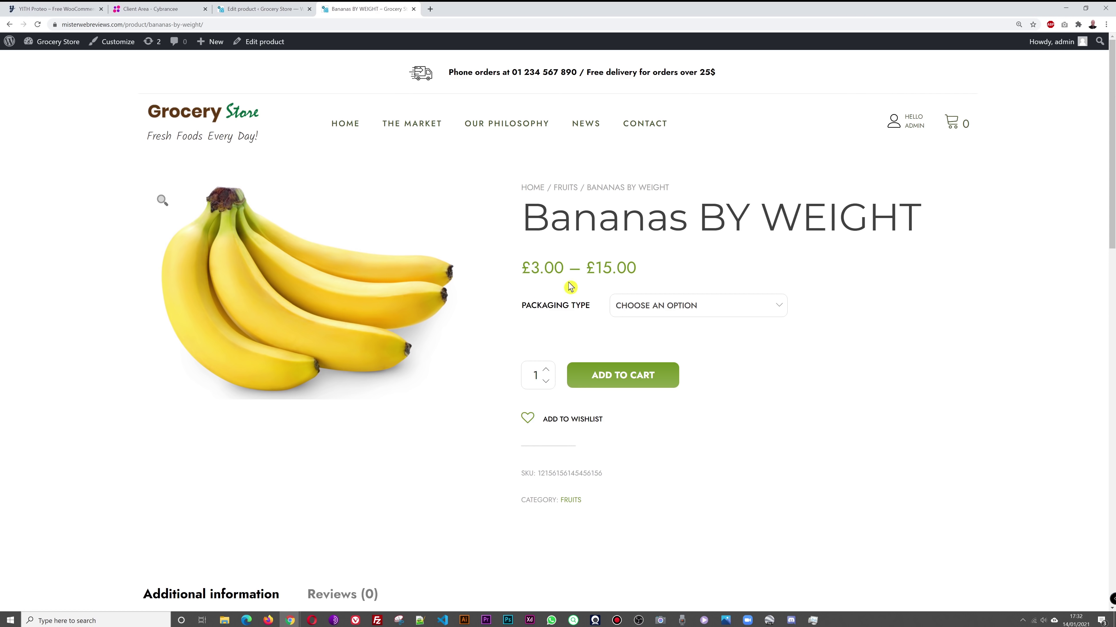
scroll(884, 294, down, 2)
scroll(847, 299, up, 2)
click(772, 309)
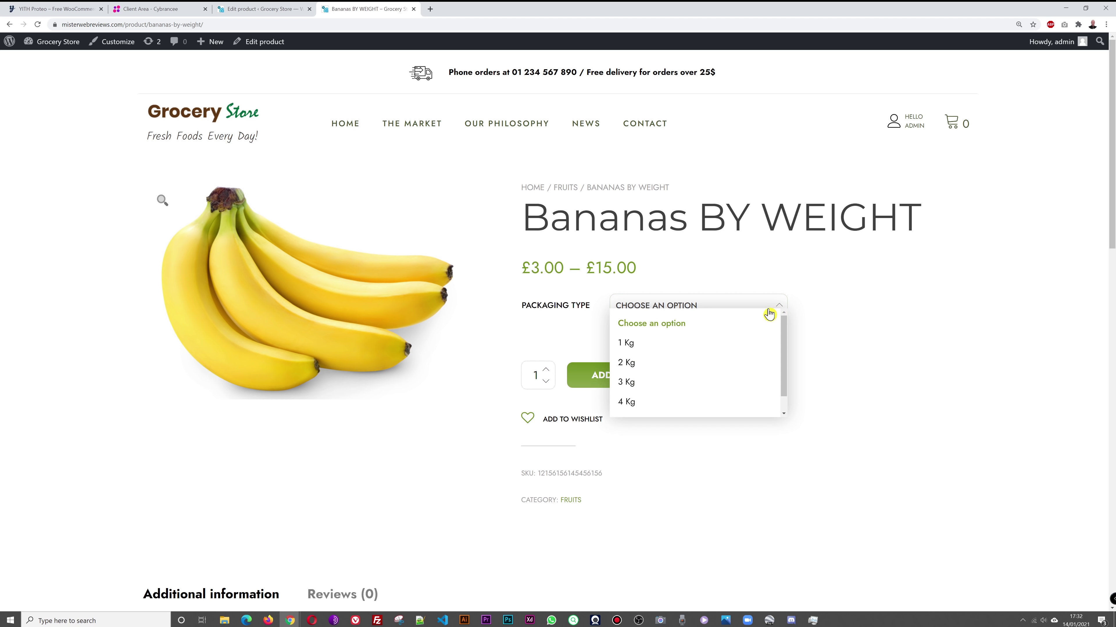
click(631, 368)
Step: Scroll through the product page, then return to the Edit product tab
scroll(926, 369, down, 2)
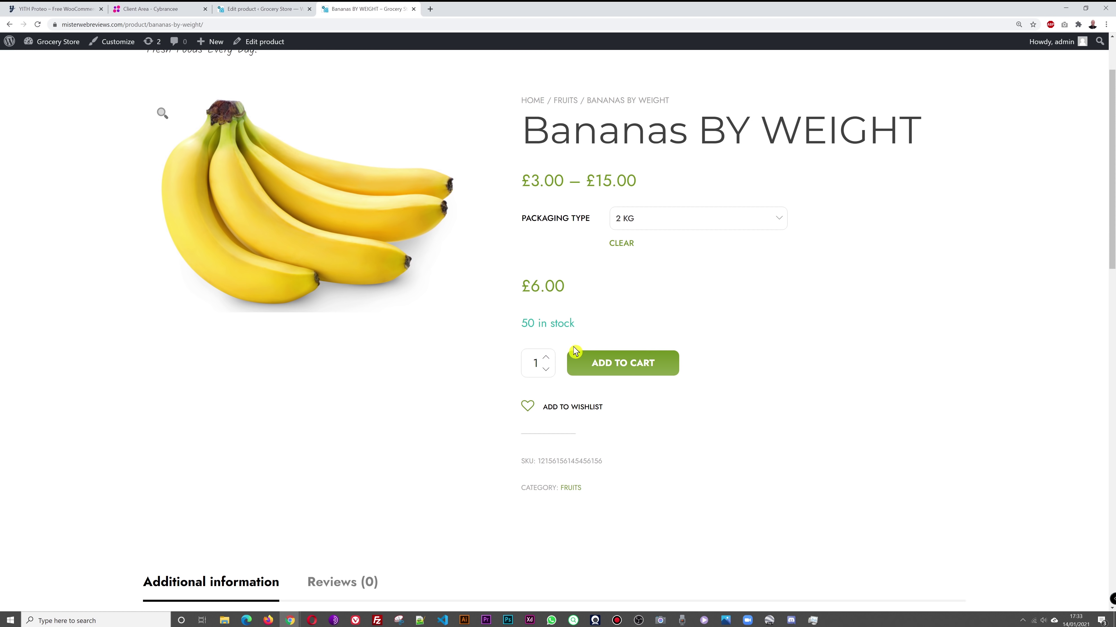
scroll(881, 323, down, 1)
scroll(881, 323, down, 9)
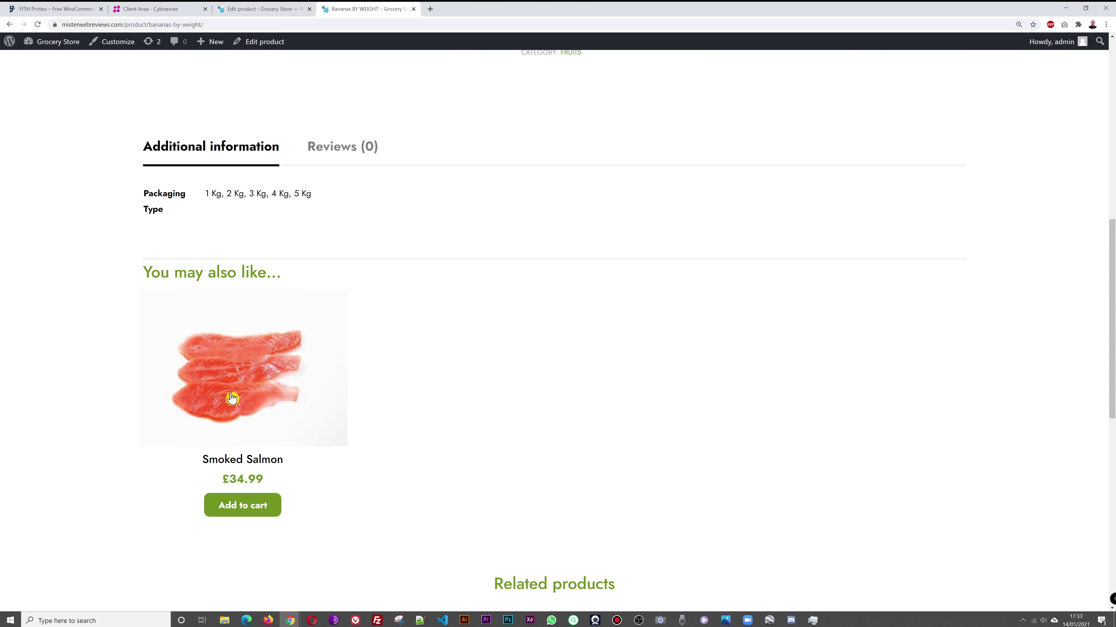
scroll(860, 395, up, 7)
scroll(860, 395, up, 4)
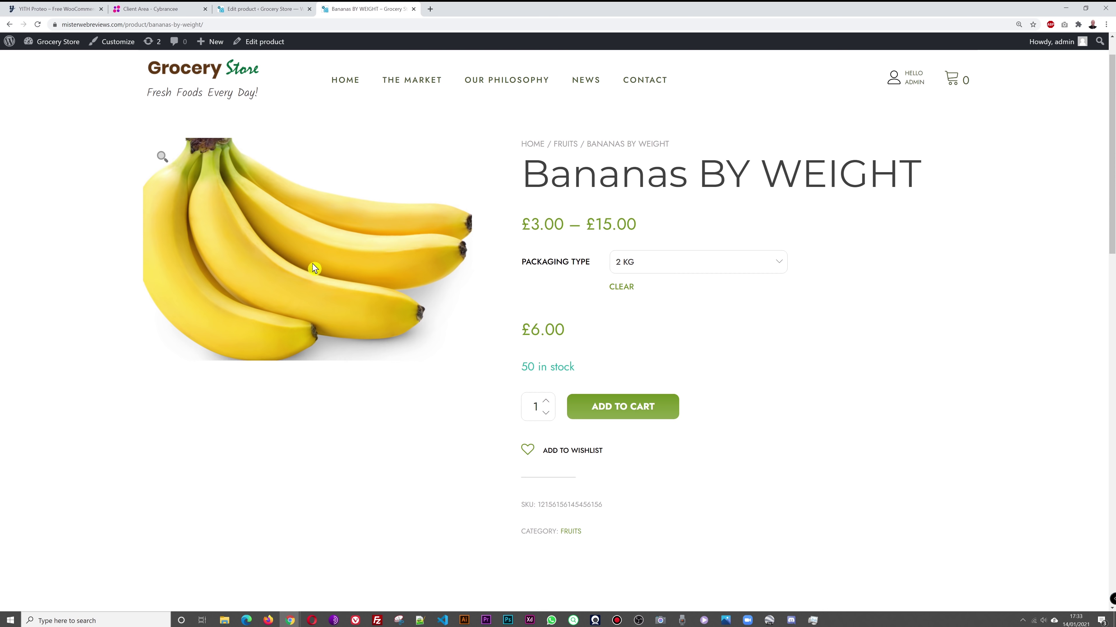
scroll(876, 352, down, 7)
scroll(896, 345, down, 4)
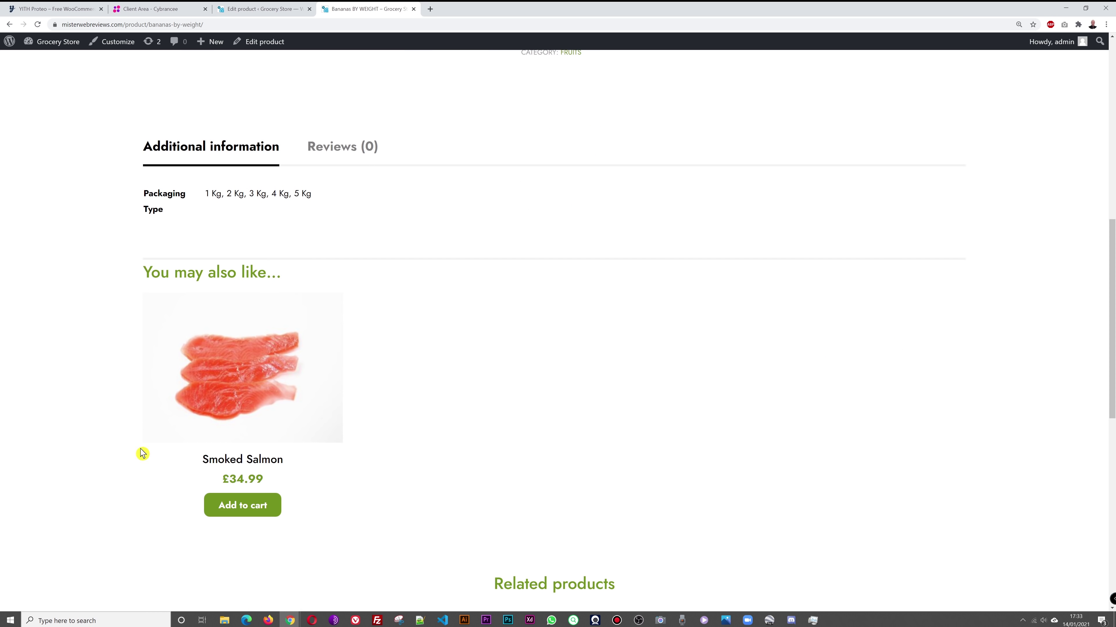
scroll(874, 370, up, 12)
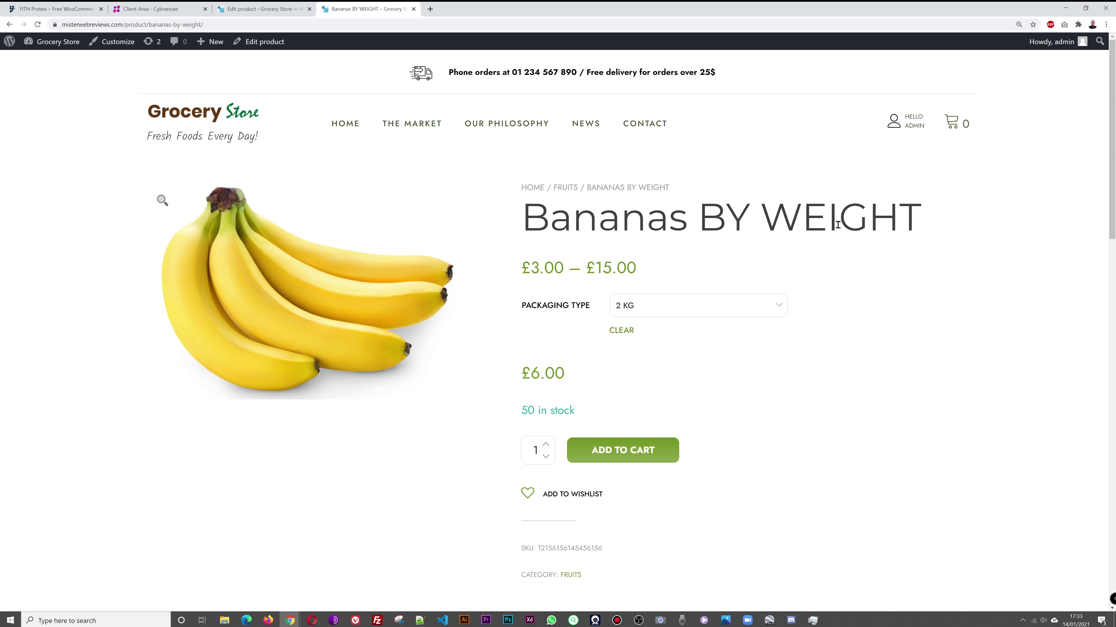
click(264, 8)
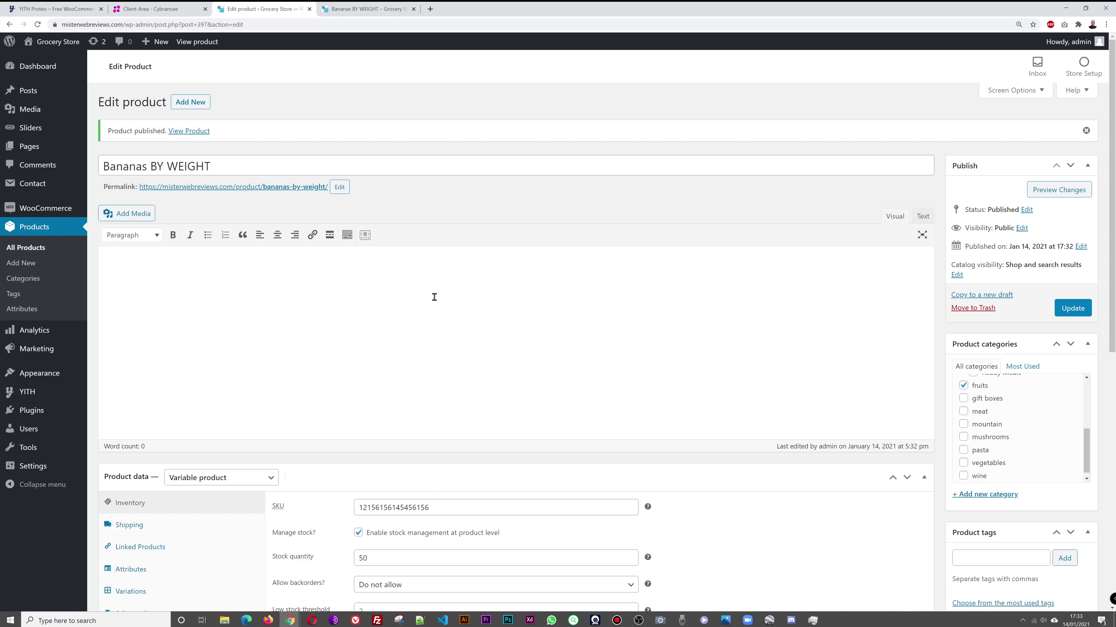
Step: Open WooCommerce Settings, leaving the product editor, and enter 'Your address, number' as Address line 1
mouse_move(44, 211)
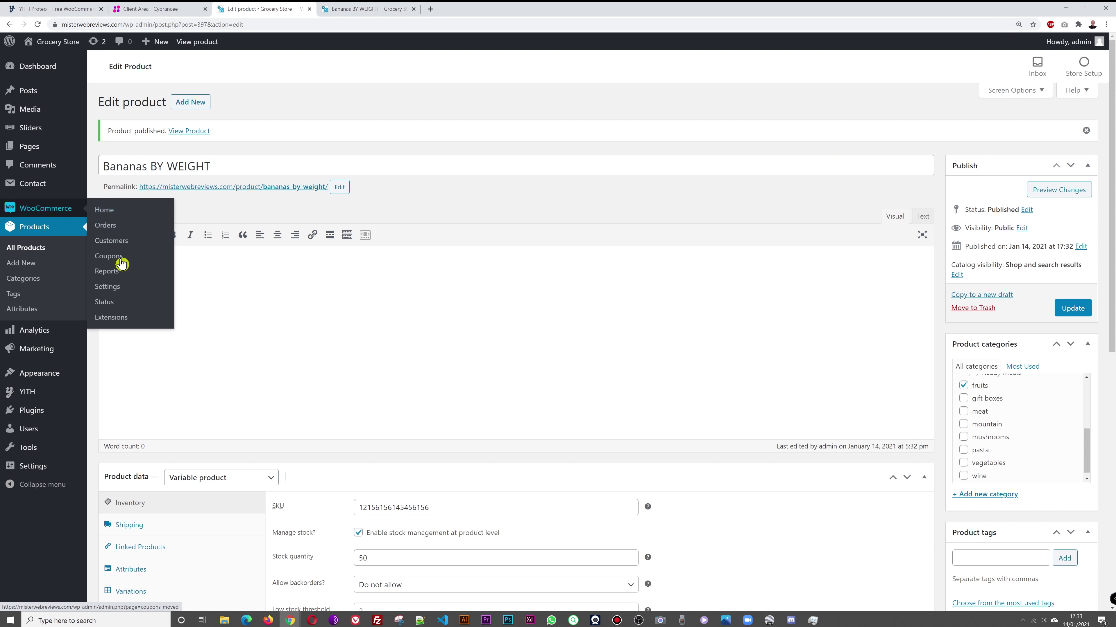
click(114, 288)
click(600, 74)
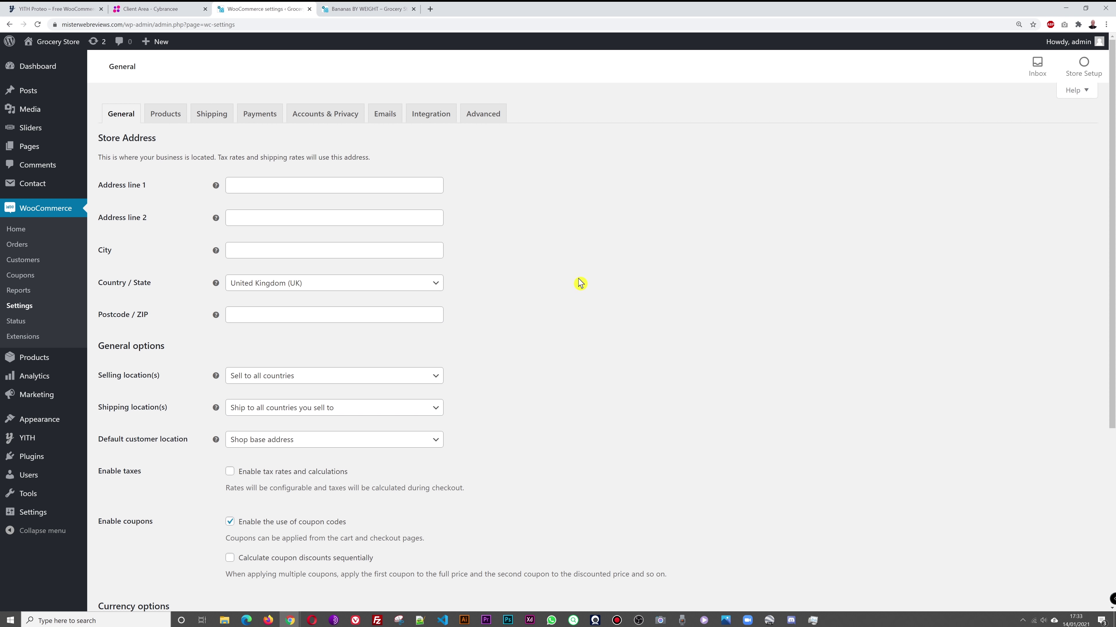
click(352, 188)
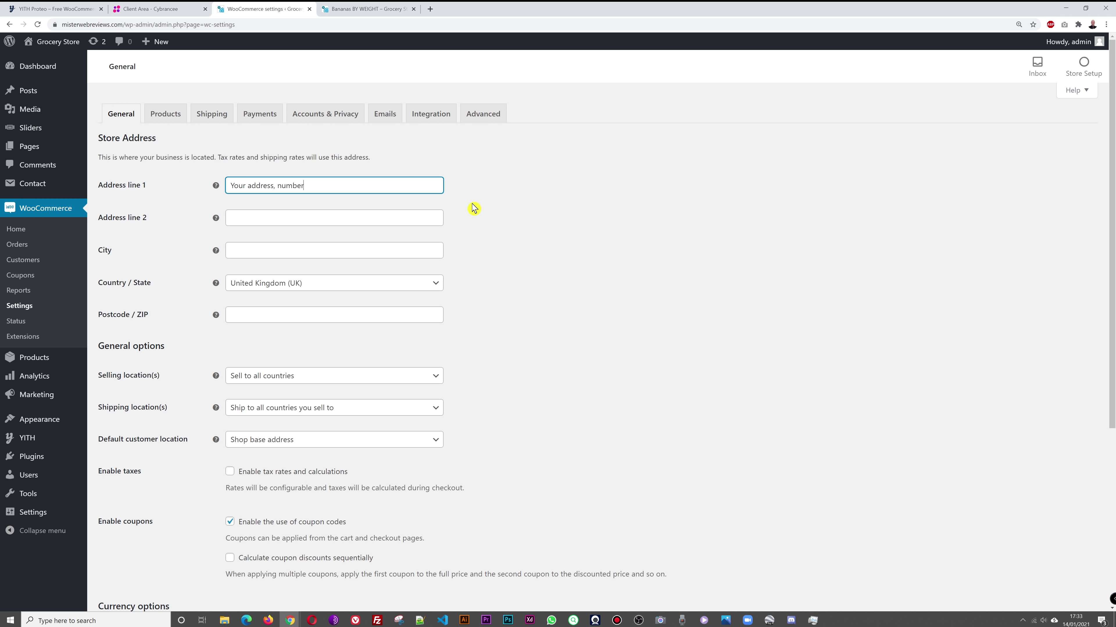
Step: Leave Address line 2, city and postcode blank, keeping United Kingdom as store country
click(288, 218)
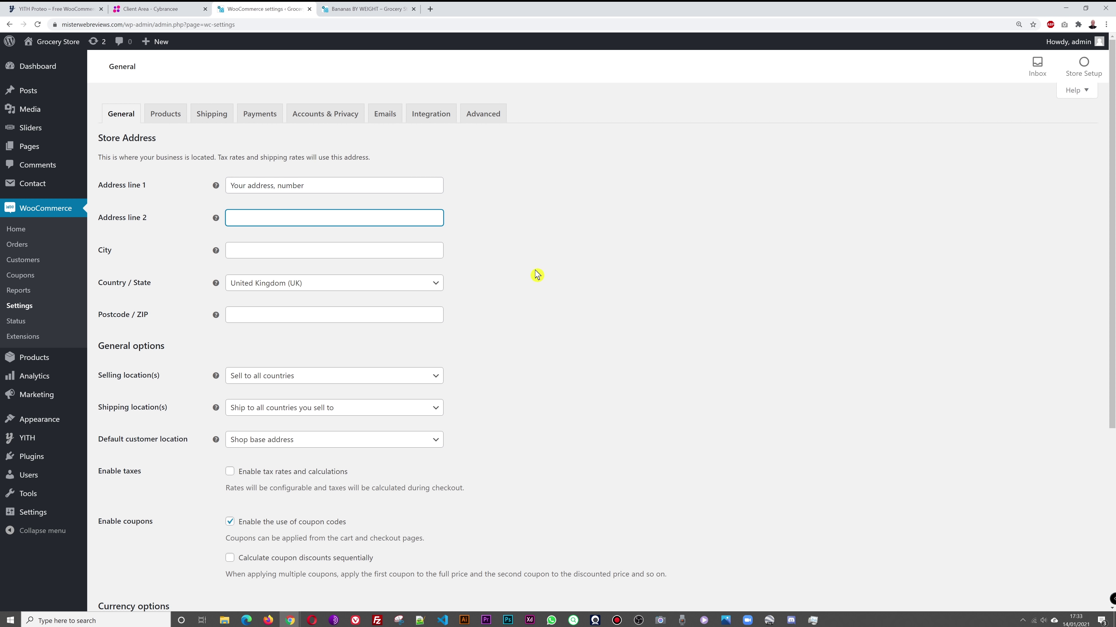
click(349, 252)
click(570, 265)
scroll(595, 264, down, 1)
click(436, 245)
click(618, 250)
click(272, 276)
click(604, 286)
Step: Change Selling location(s) to 'Sell to specific countries'
scroll(606, 286, down, 5)
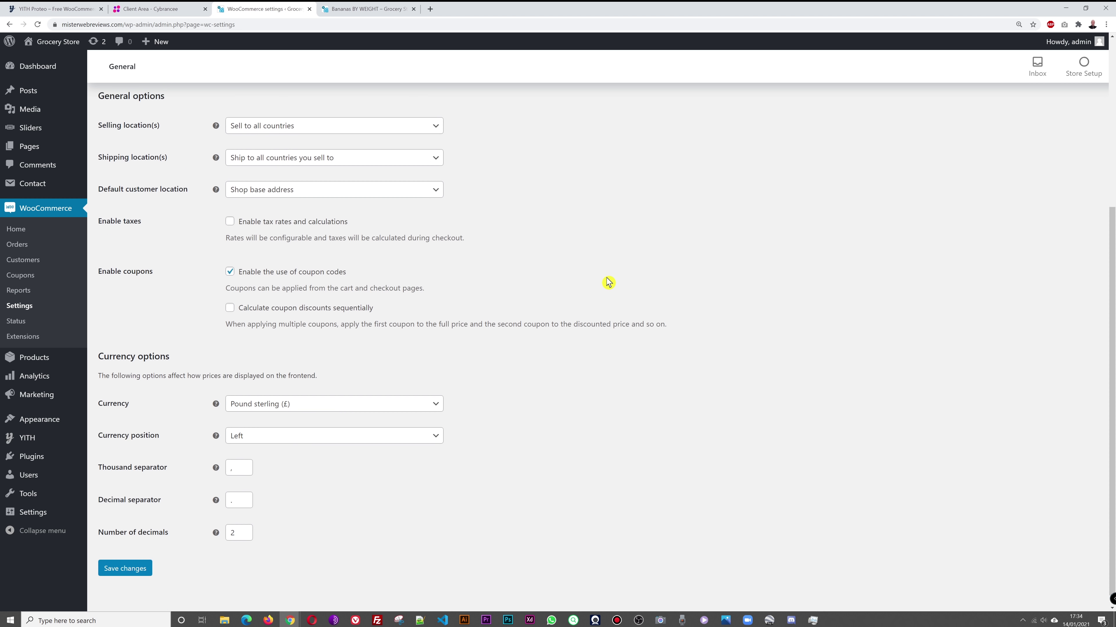
scroll(608, 283, up, 2)
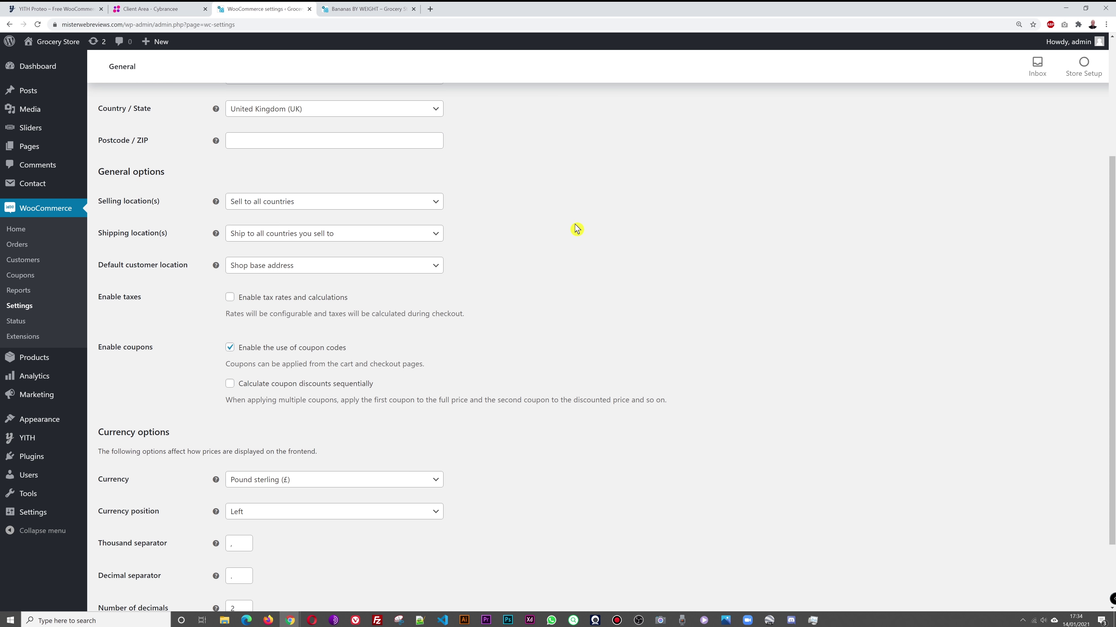
click(435, 204)
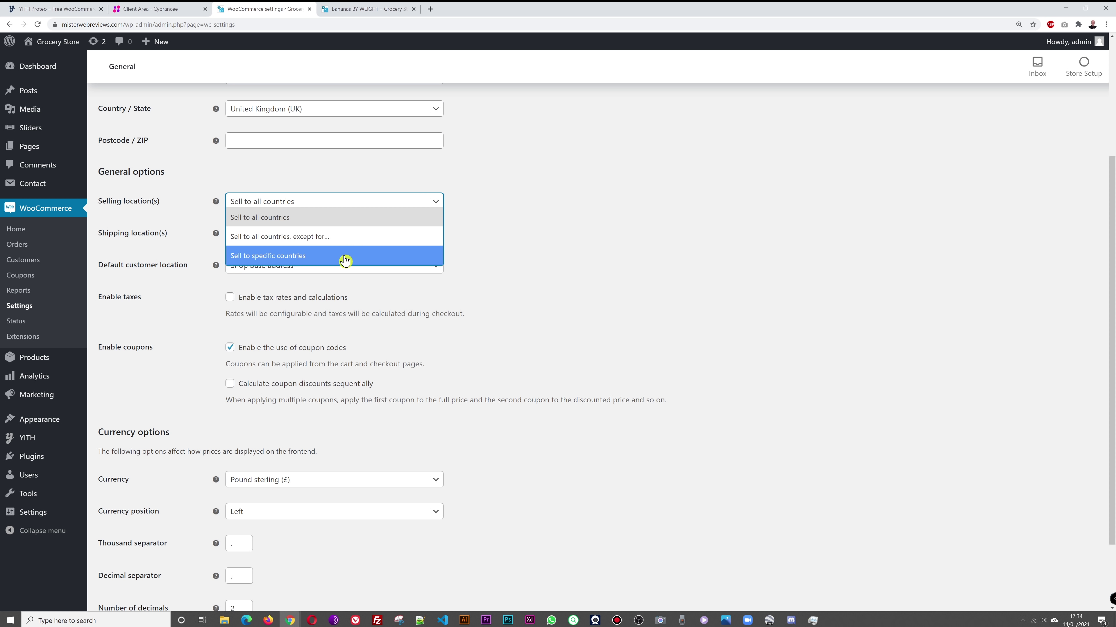
click(584, 261)
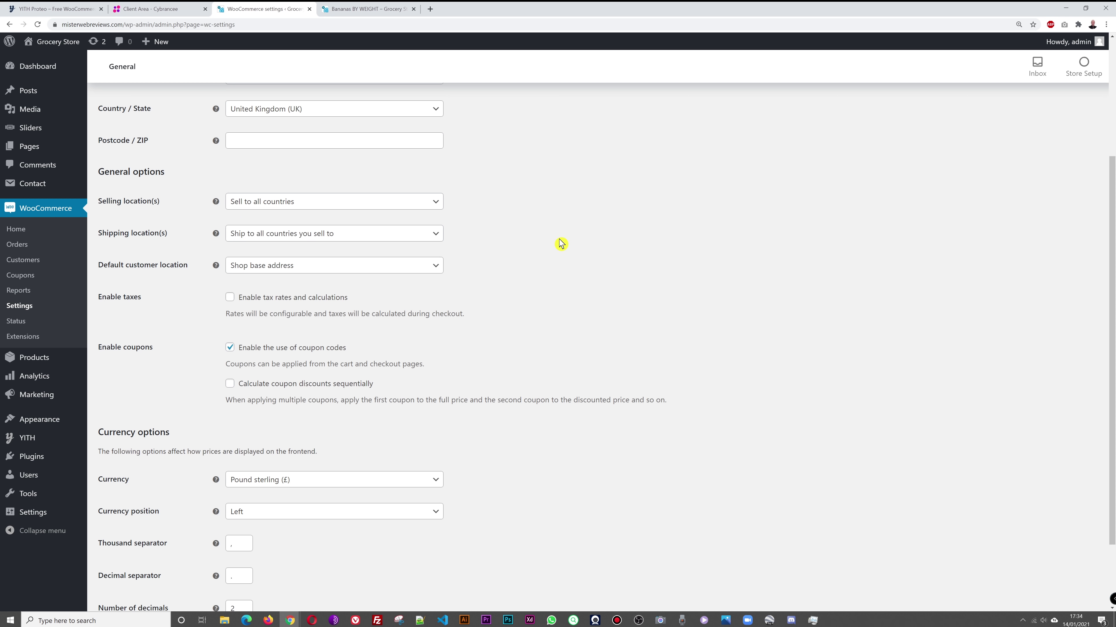
click(429, 203)
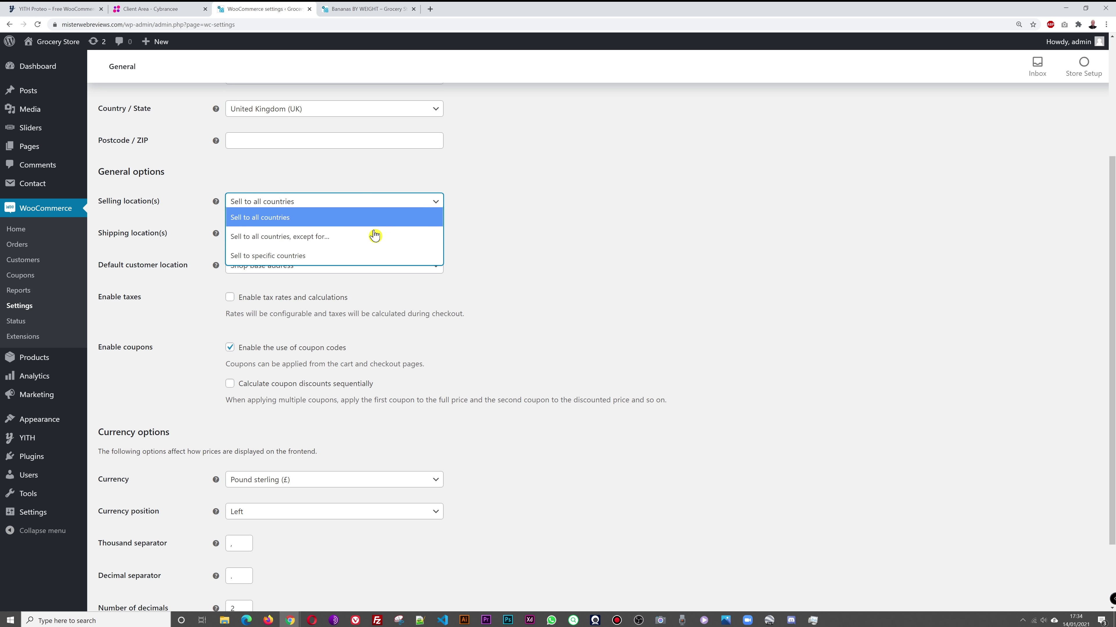
click(320, 256)
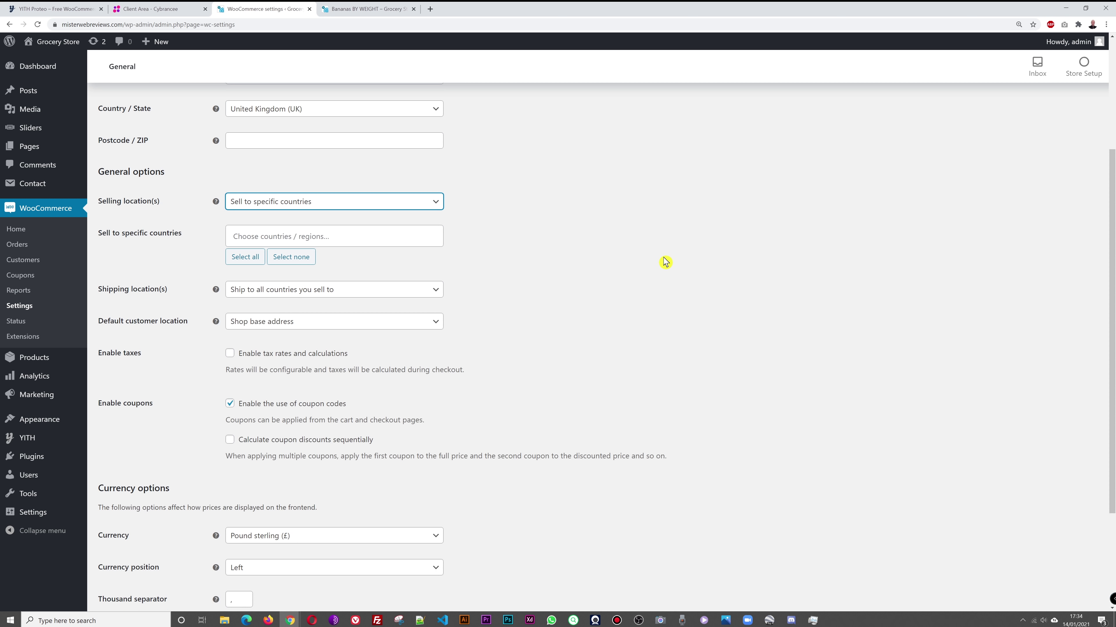
Step: Add Italy, found by searching 'ital', as the only selling country
click(384, 237)
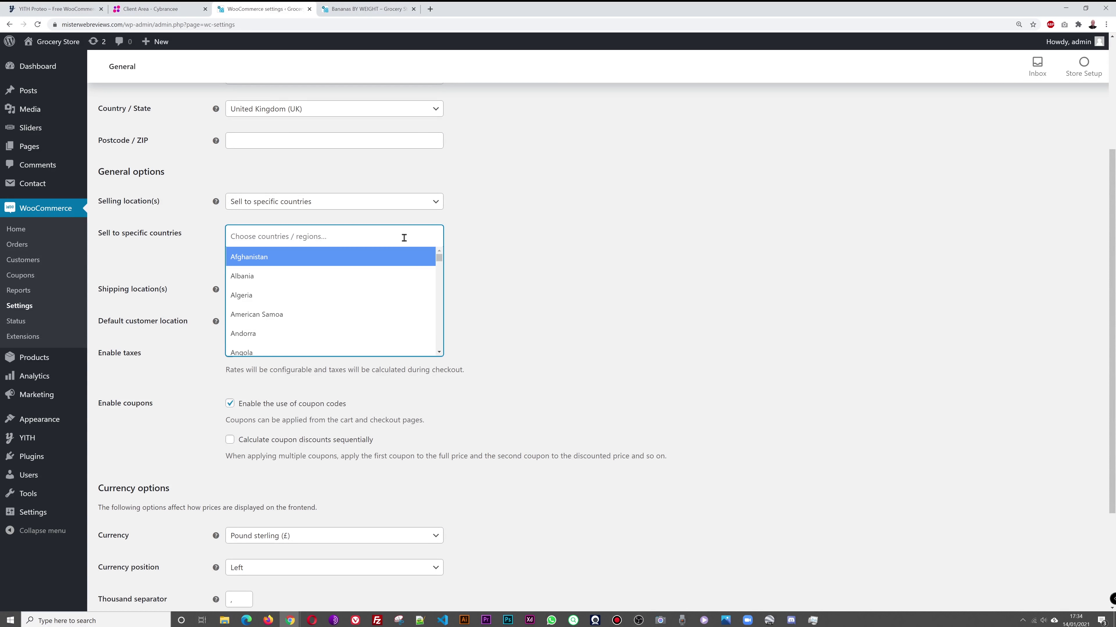
text(ital)
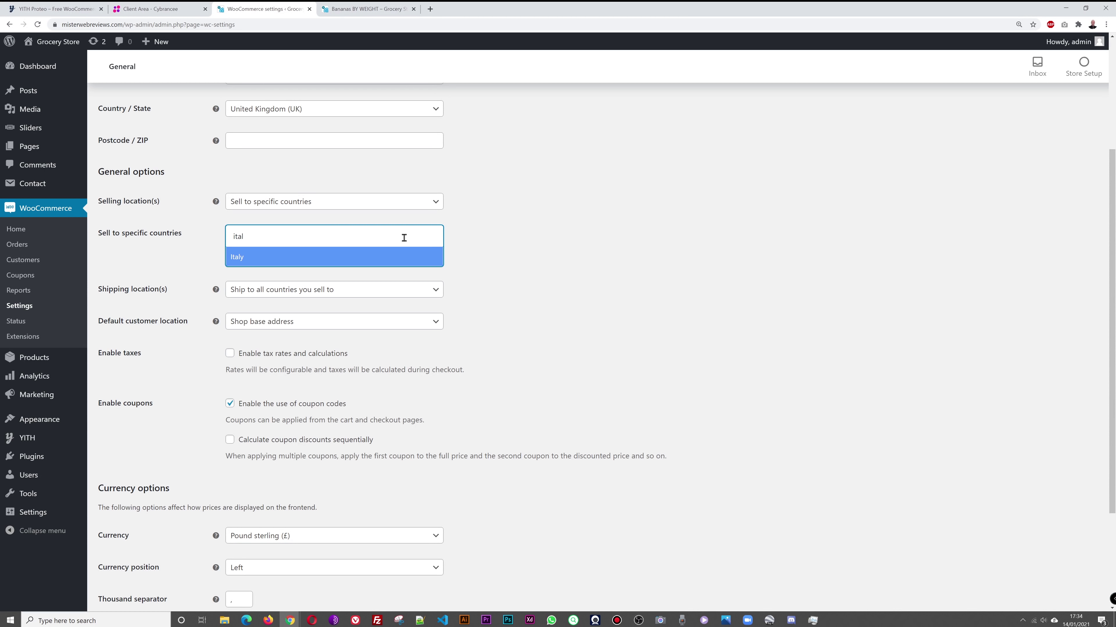
click(269, 257)
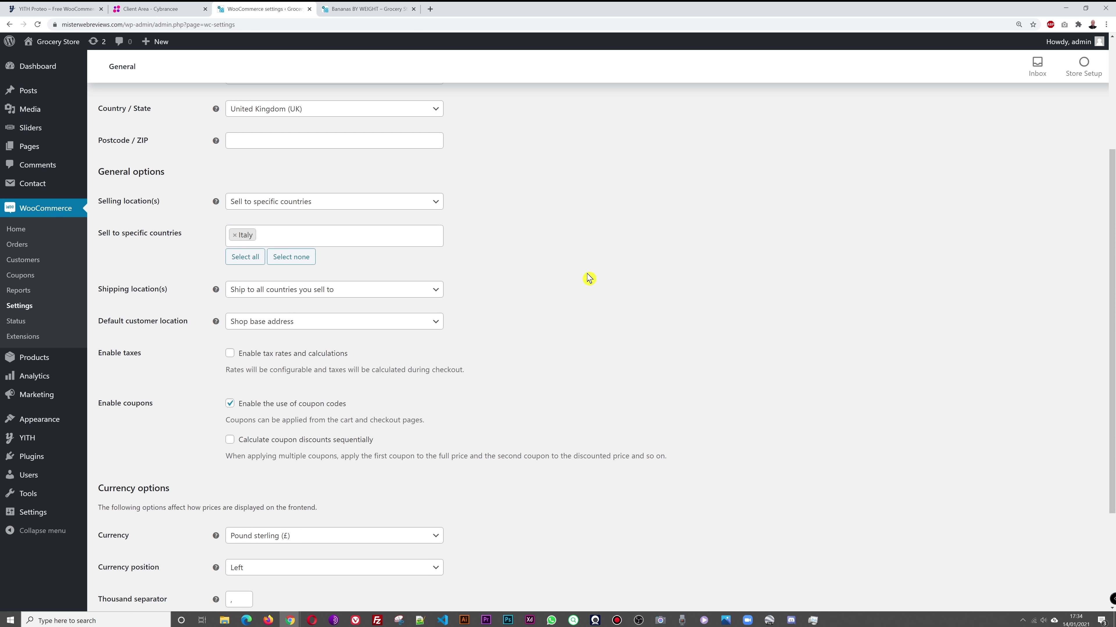
scroll(615, 222, down, 1)
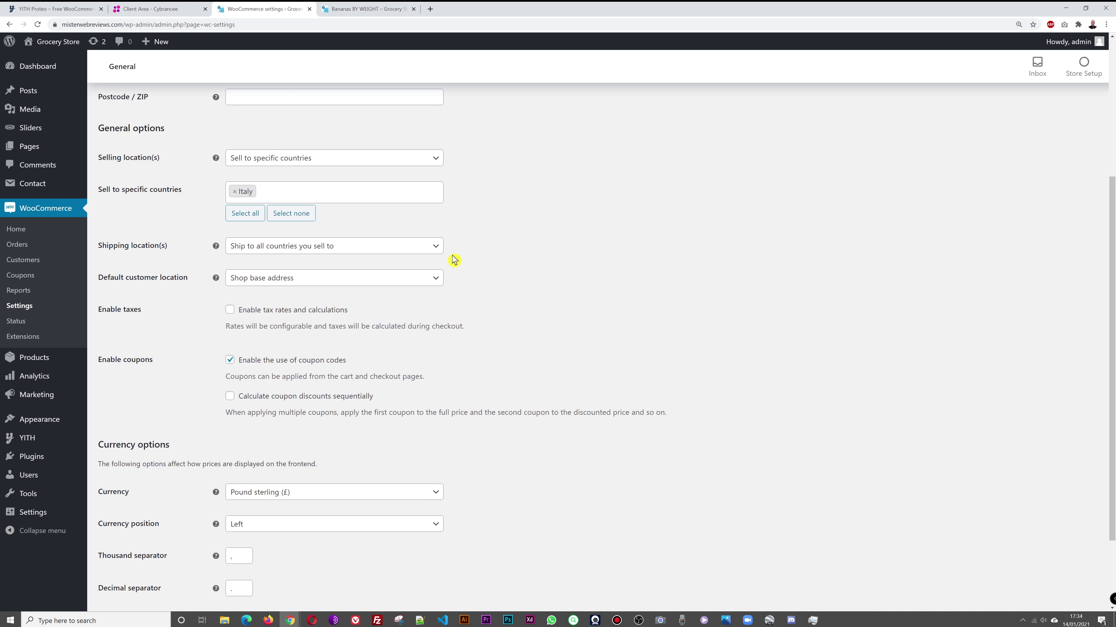
Step: Keep shipping to all selling countries and Shop base address as default customer location
click(435, 248)
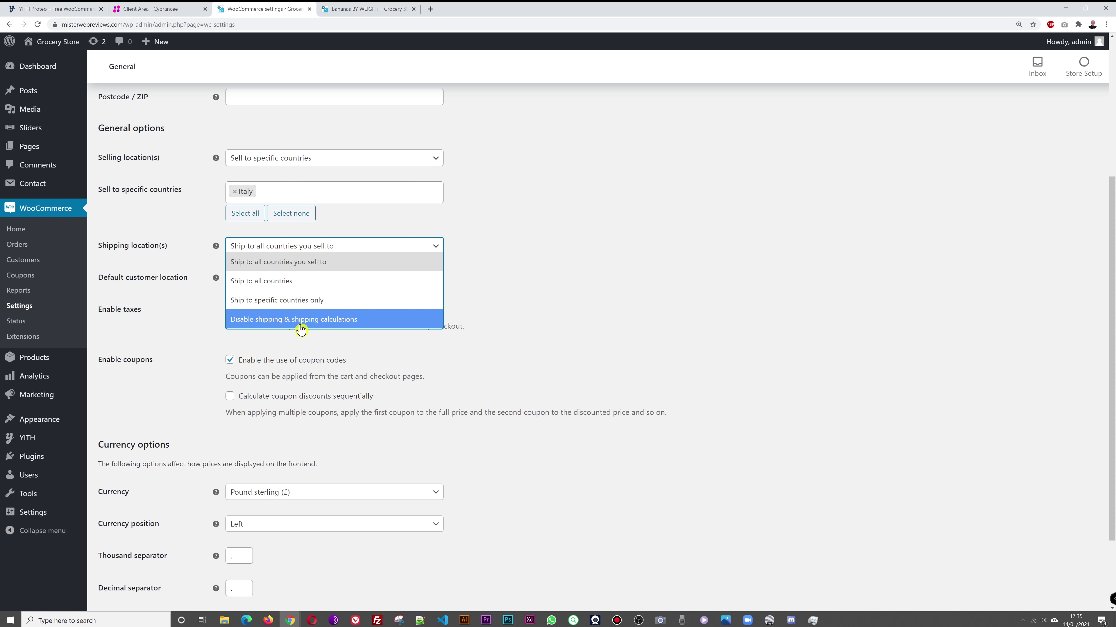
click(553, 296)
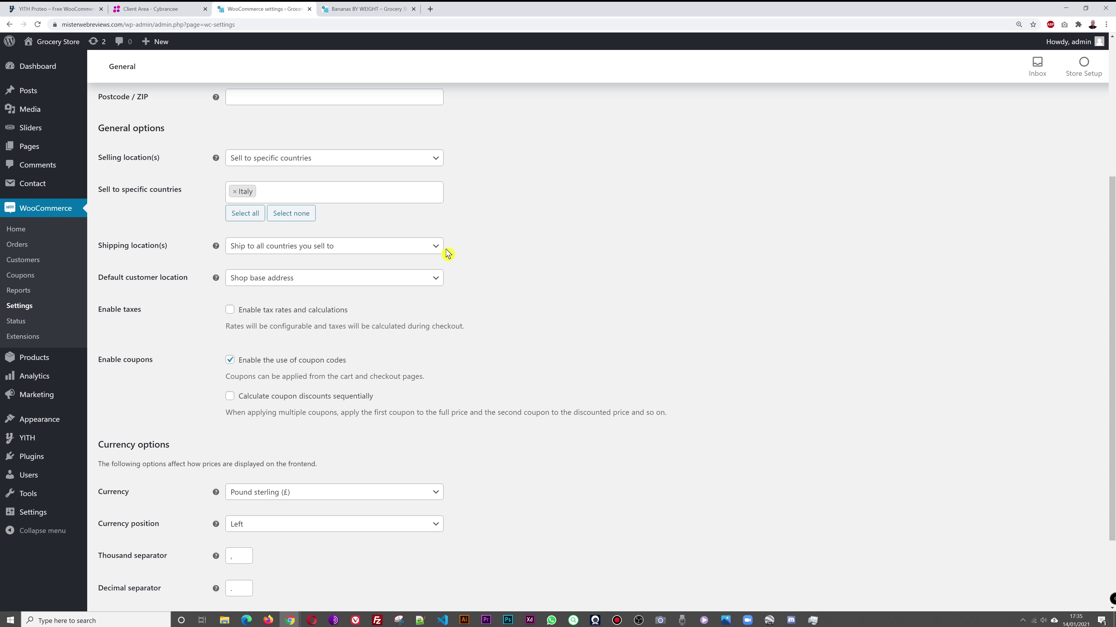
click(434, 250)
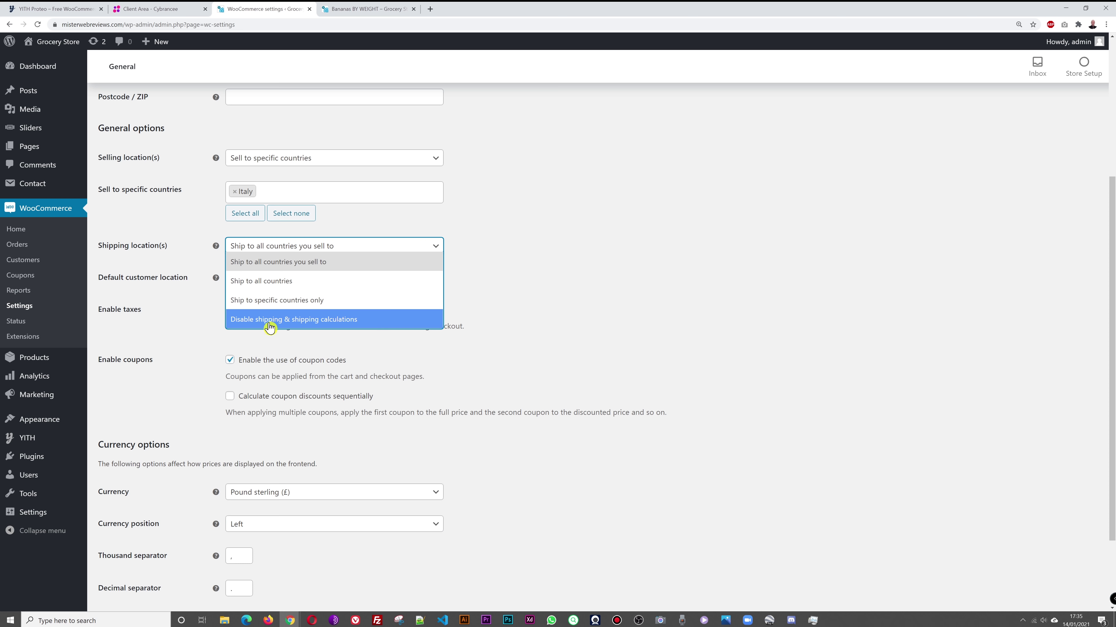
click(569, 301)
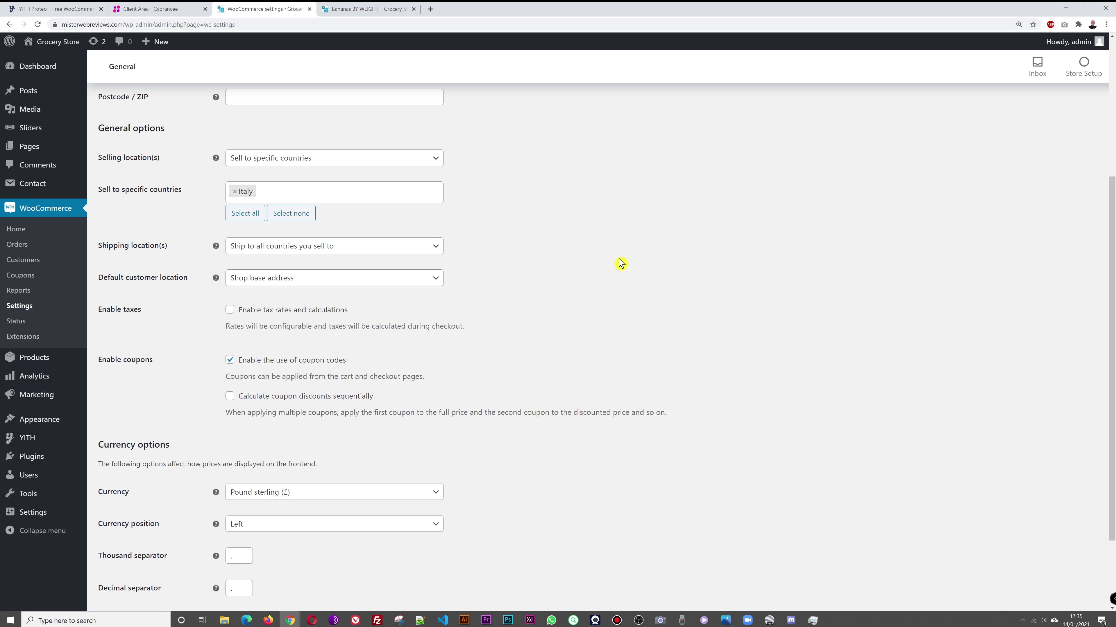
scroll(618, 263, down, 2)
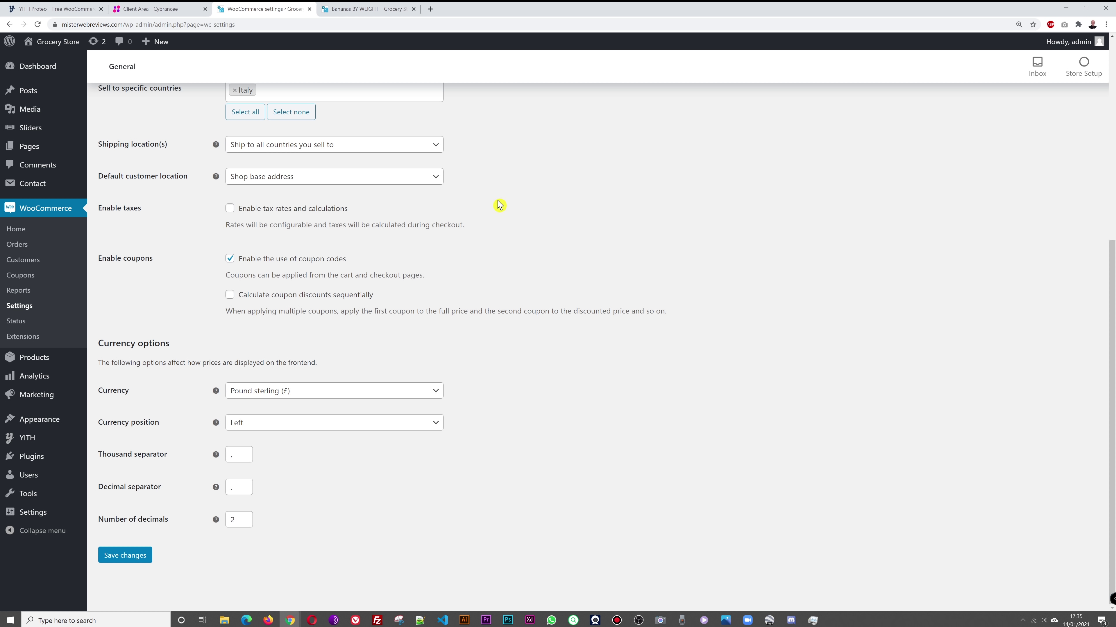
click(440, 182)
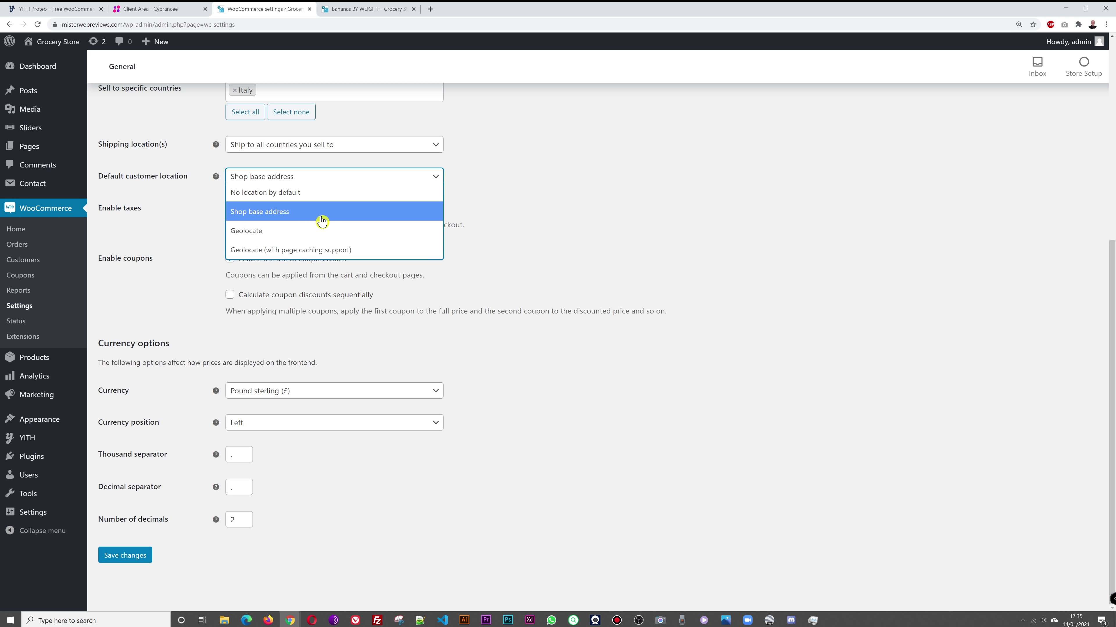
click(305, 219)
Step: Tick 'Enable tax rates and calculations'
scroll(634, 266, up, 2)
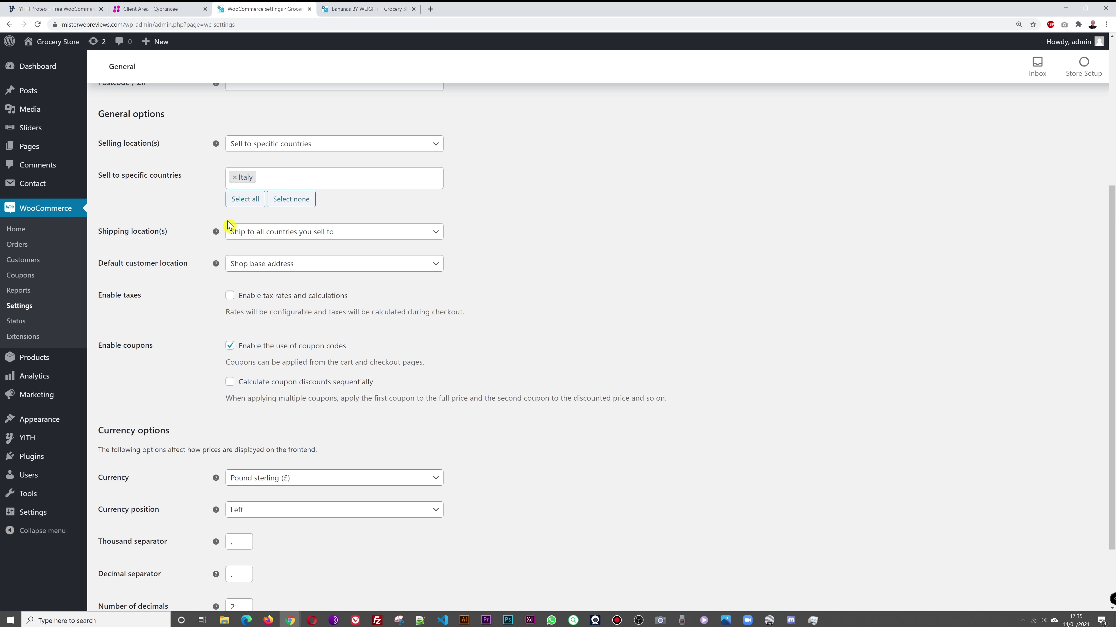
scroll(638, 264, down, 2)
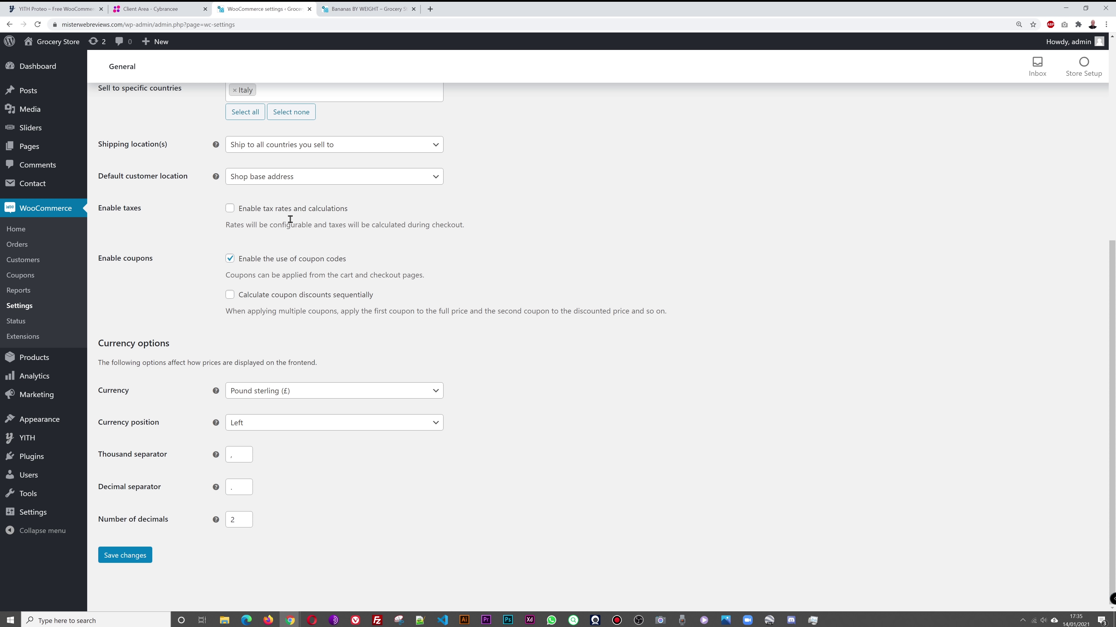
click(678, 238)
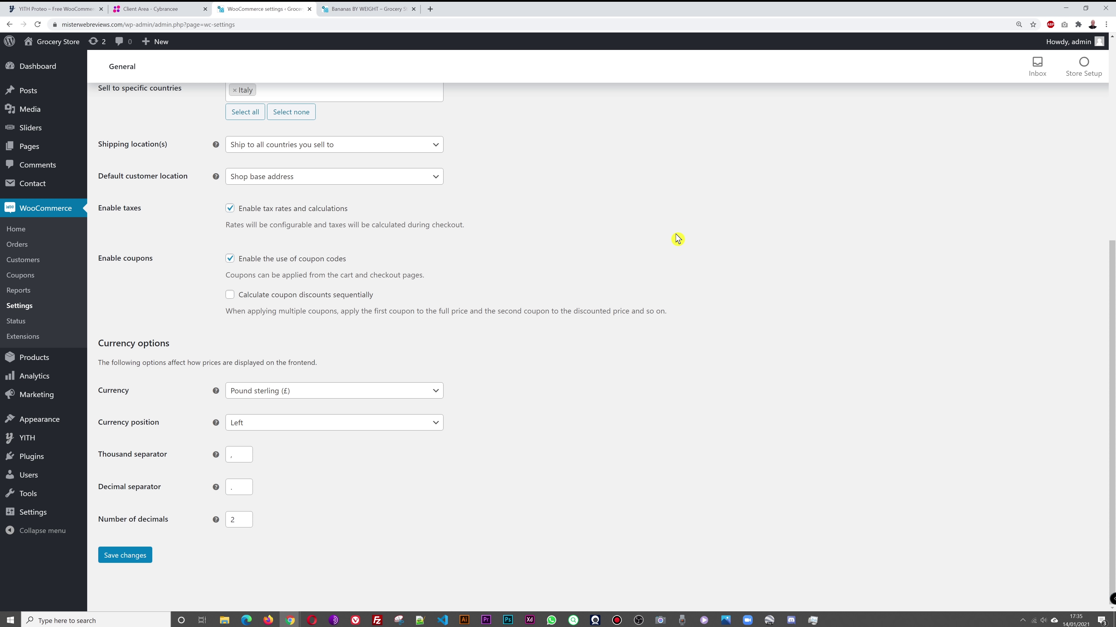
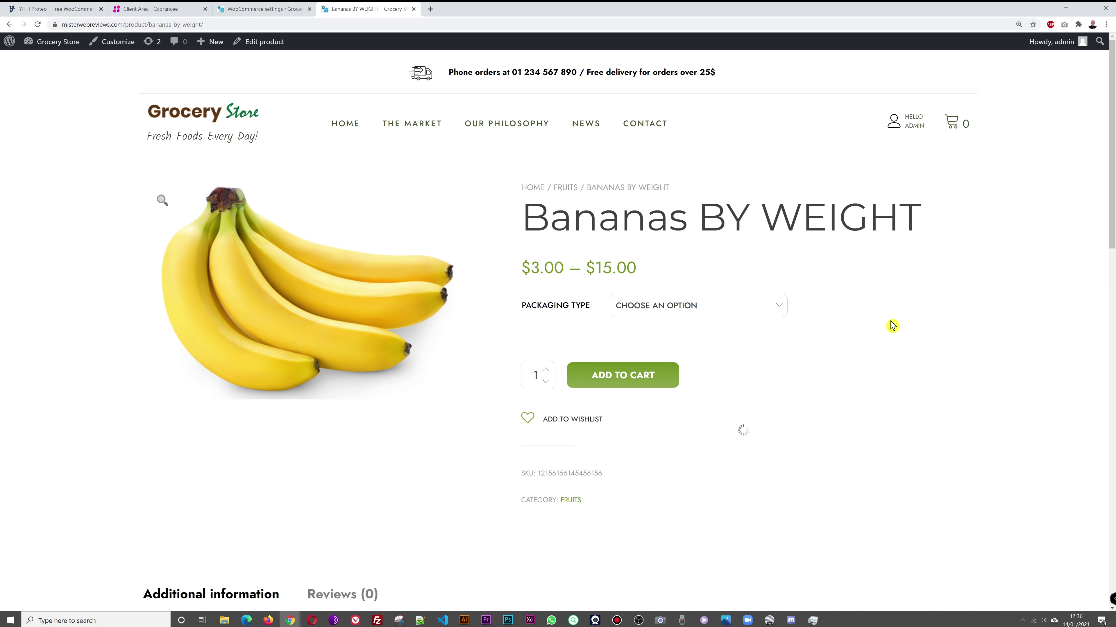
Step: Save the General settings and go to the Products settings, with shop page Shop and weight unit kg
click(279, 10)
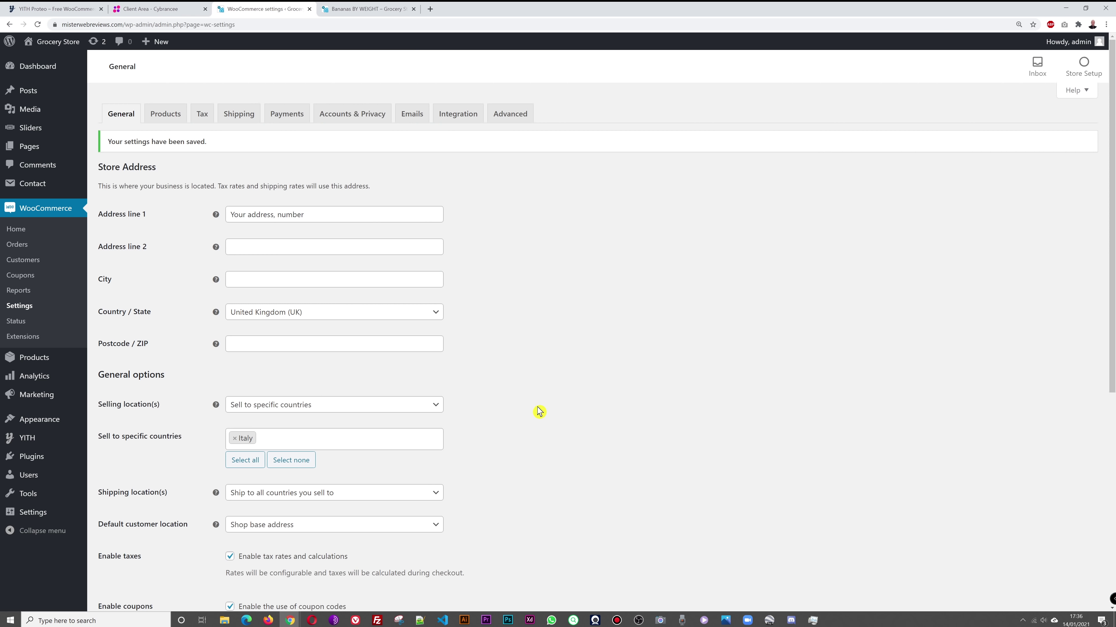
scroll(536, 411, down, 5)
scroll(619, 408, up, 5)
click(171, 119)
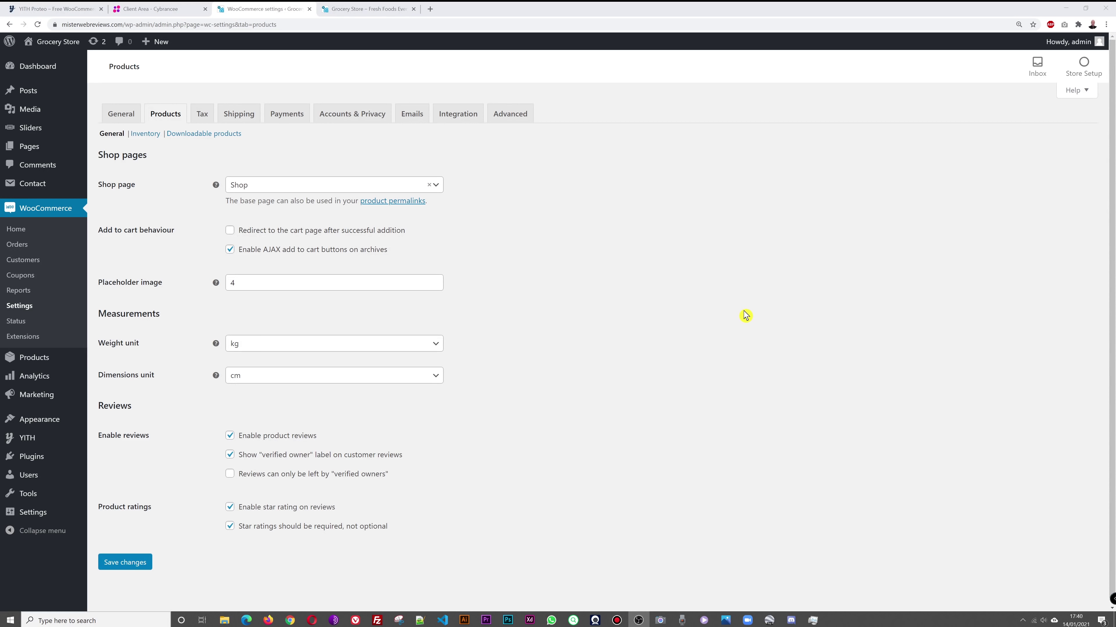
Step: Leave the shop page dropdown set to Shop
click(439, 186)
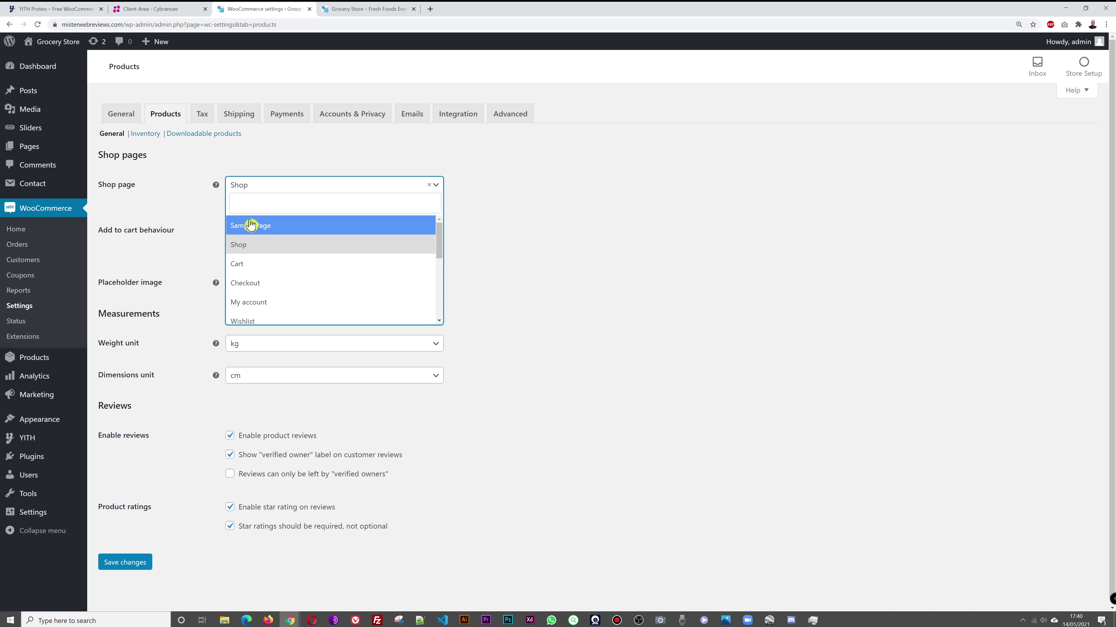
click(266, 249)
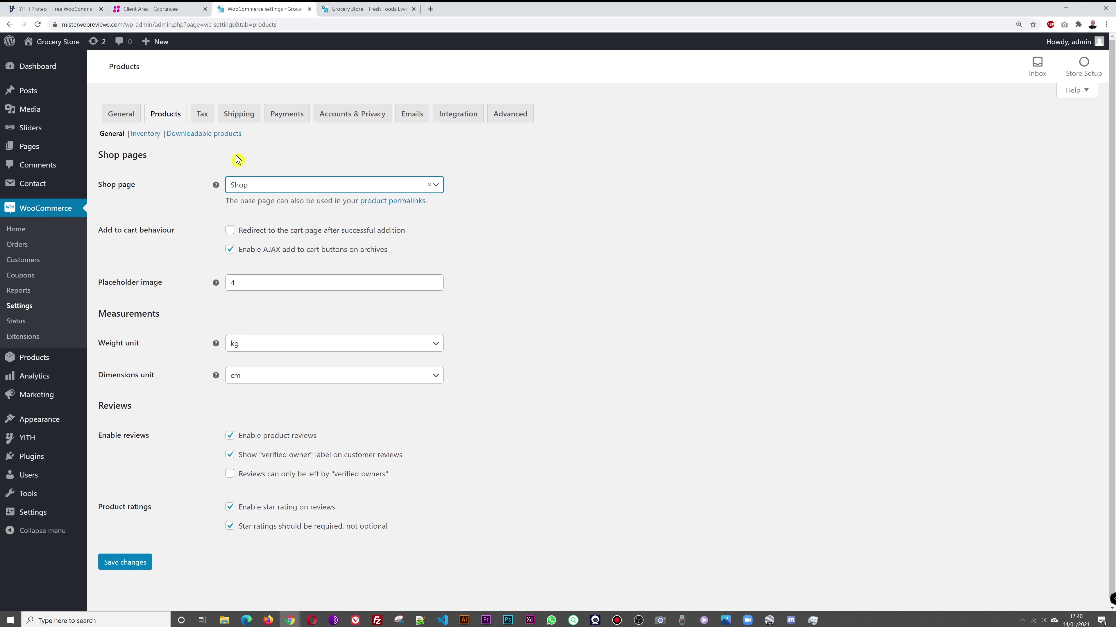
click(512, 246)
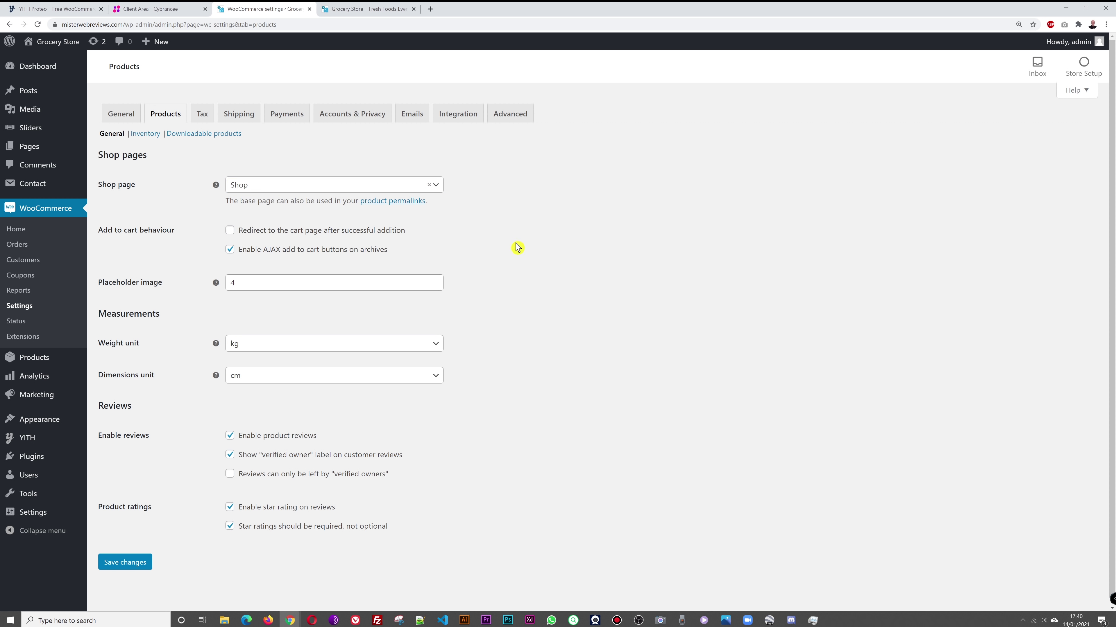
Step: Open the product permalinks settings in a new browser tab and switch to it
right_click(392, 203)
click(413, 211)
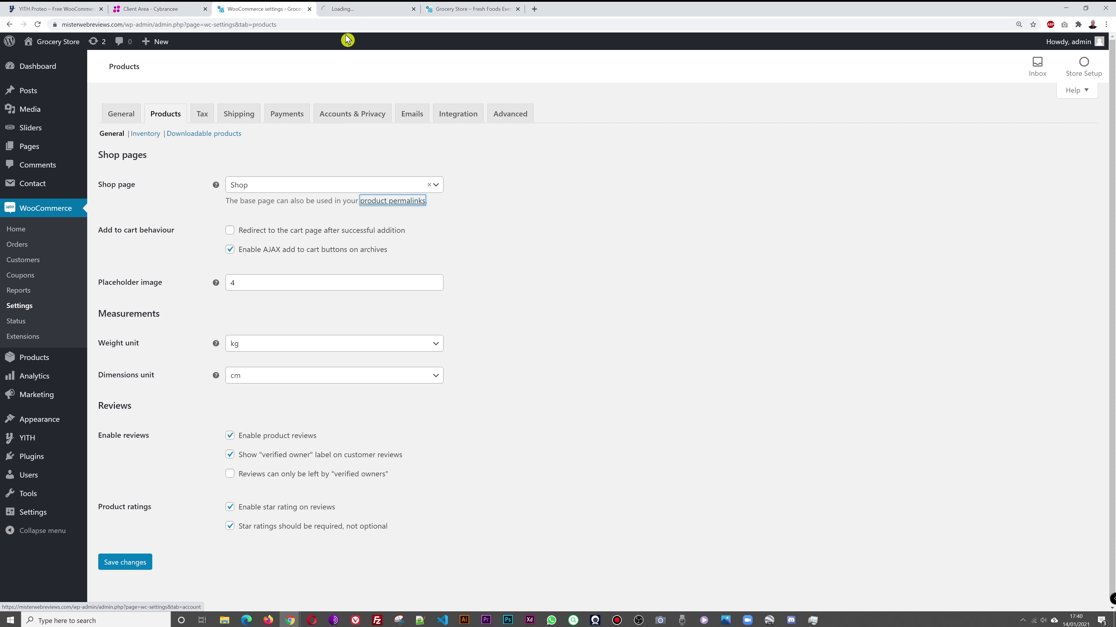
click(341, 9)
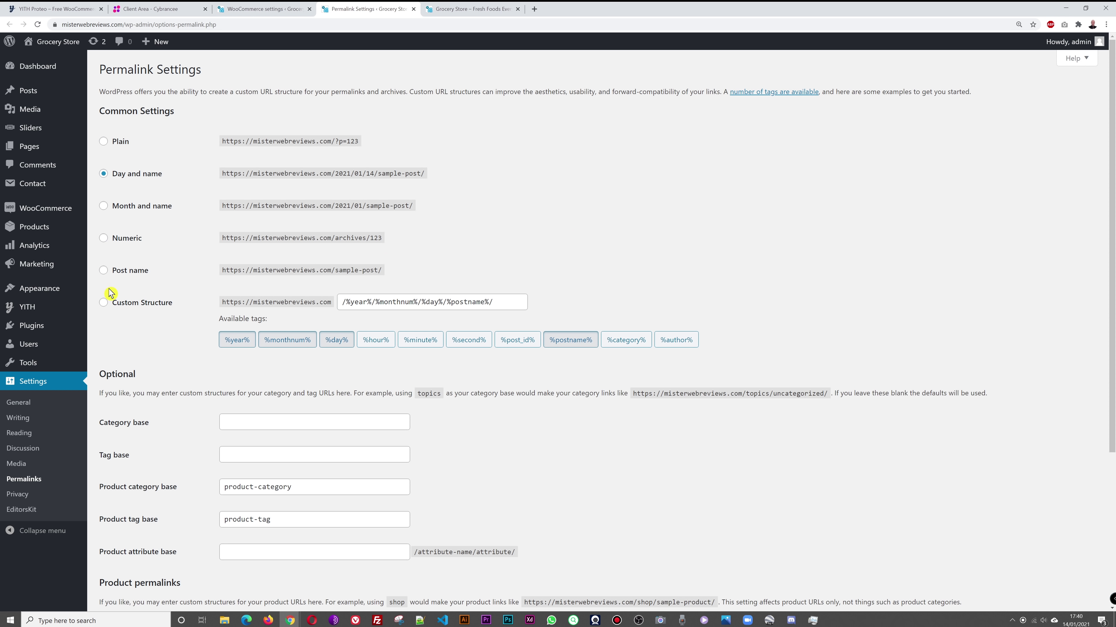
Step: Select Post name permalinks, set the custom product base to /shop/, and save
click(104, 270)
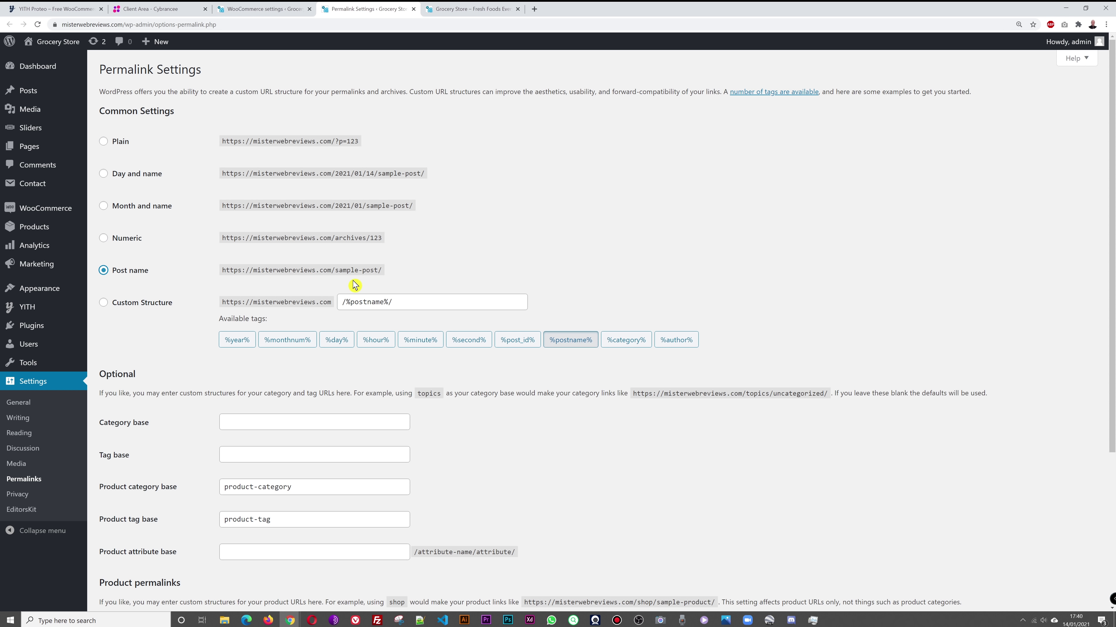
scroll(718, 268, down, 5)
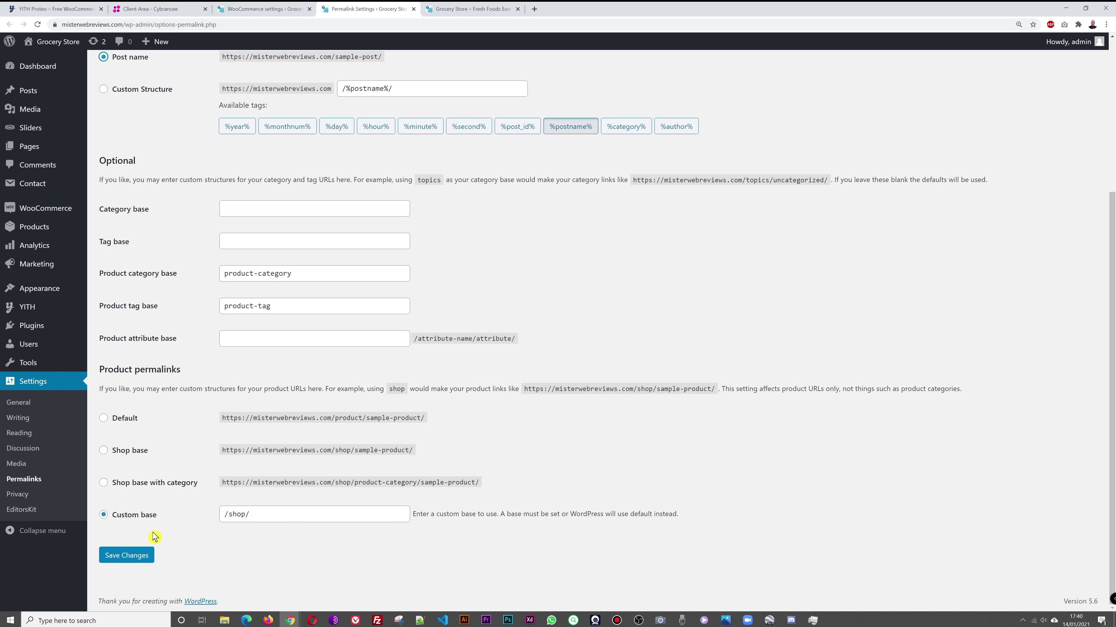
drag(229, 515, 247, 514)
click(242, 533)
click(244, 515)
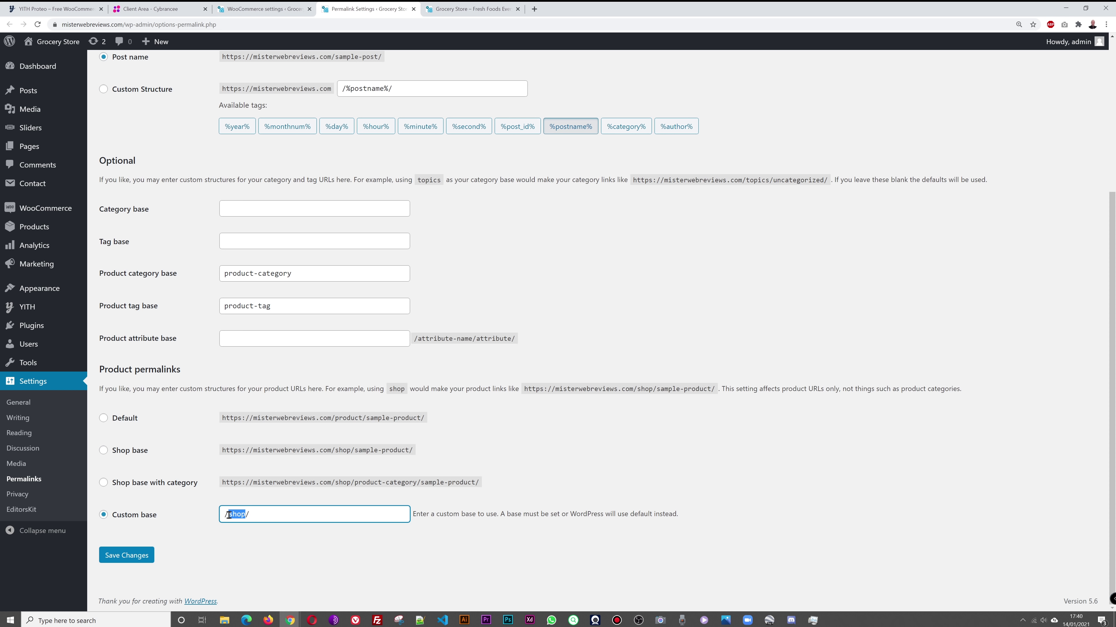
text(rod)
text(sh)
click(543, 472)
click(131, 561)
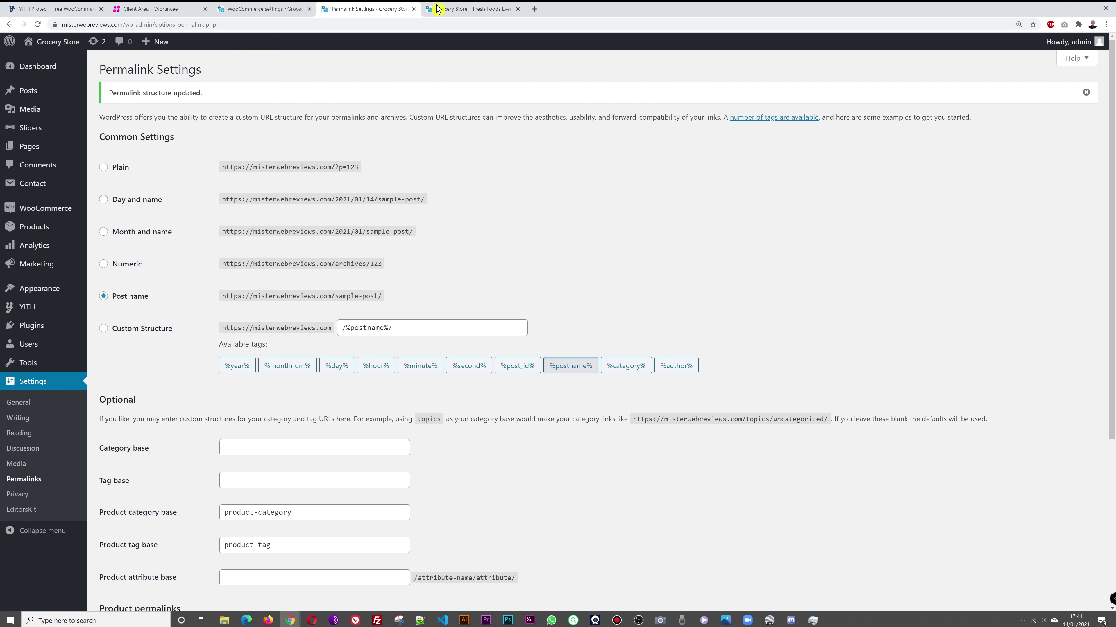
click(461, 9)
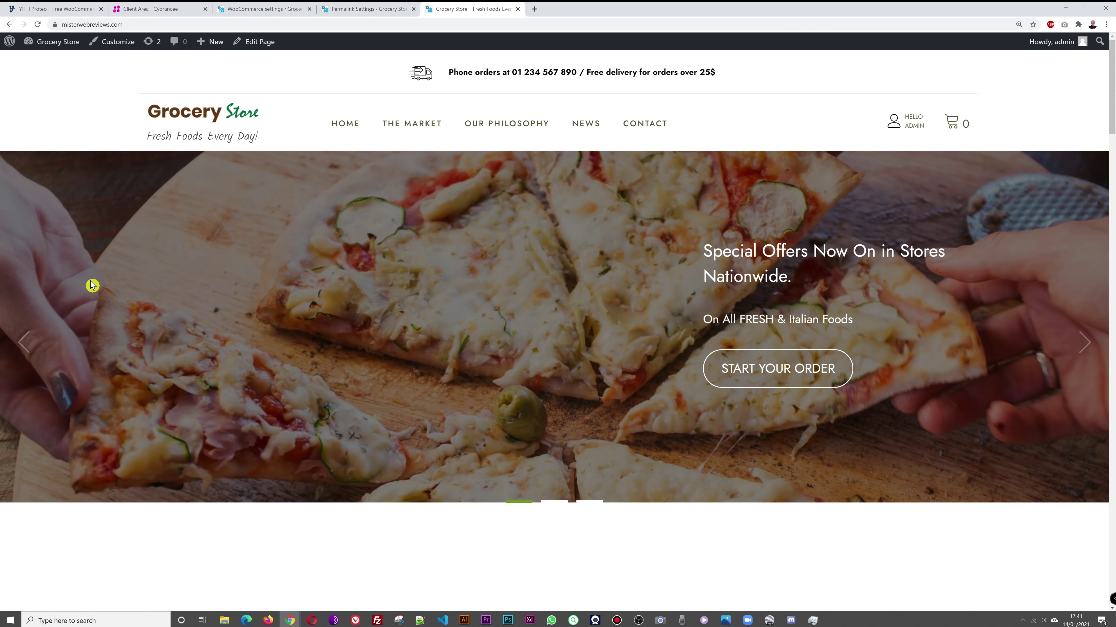
Step: Check the Bananas BY WEIGHT product and fruits category URLs from the Shop listing
scroll(468, 283, down, 3)
scroll(458, 289, up, 3)
click(427, 128)
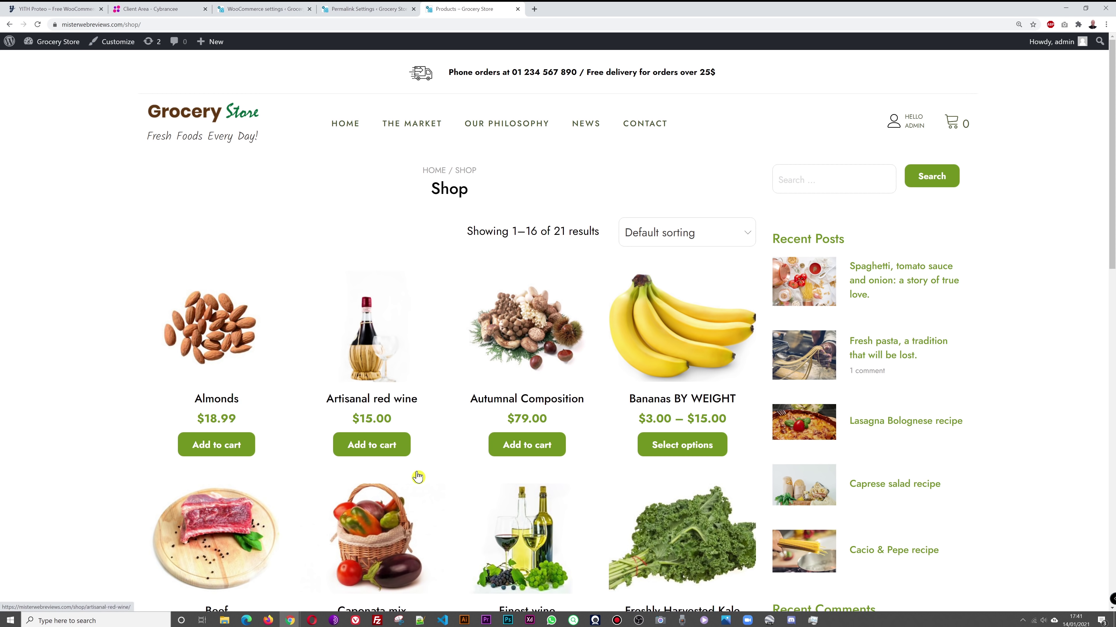
scroll(707, 411, down, 10)
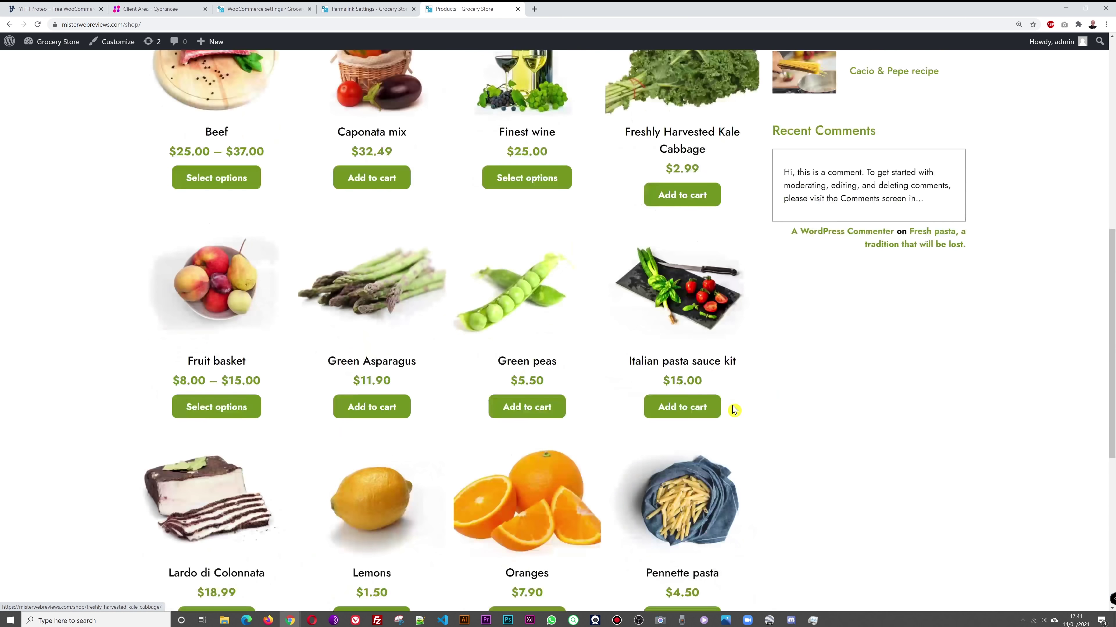
scroll(735, 411, down, 8)
scroll(735, 411, up, 6)
scroll(733, 411, up, 13)
click(720, 409)
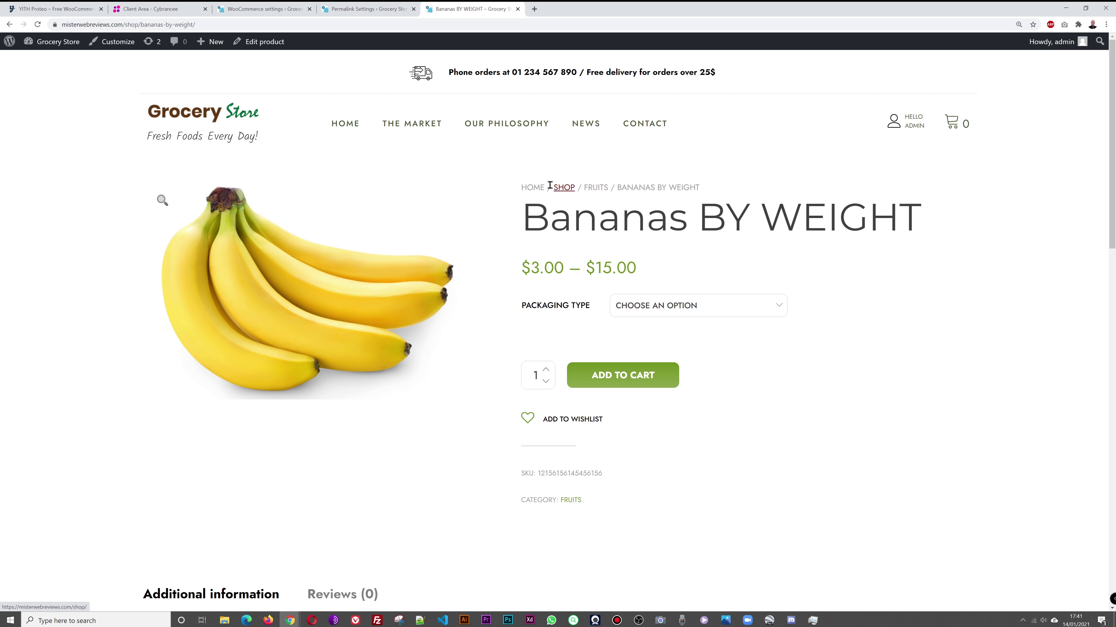
click(597, 189)
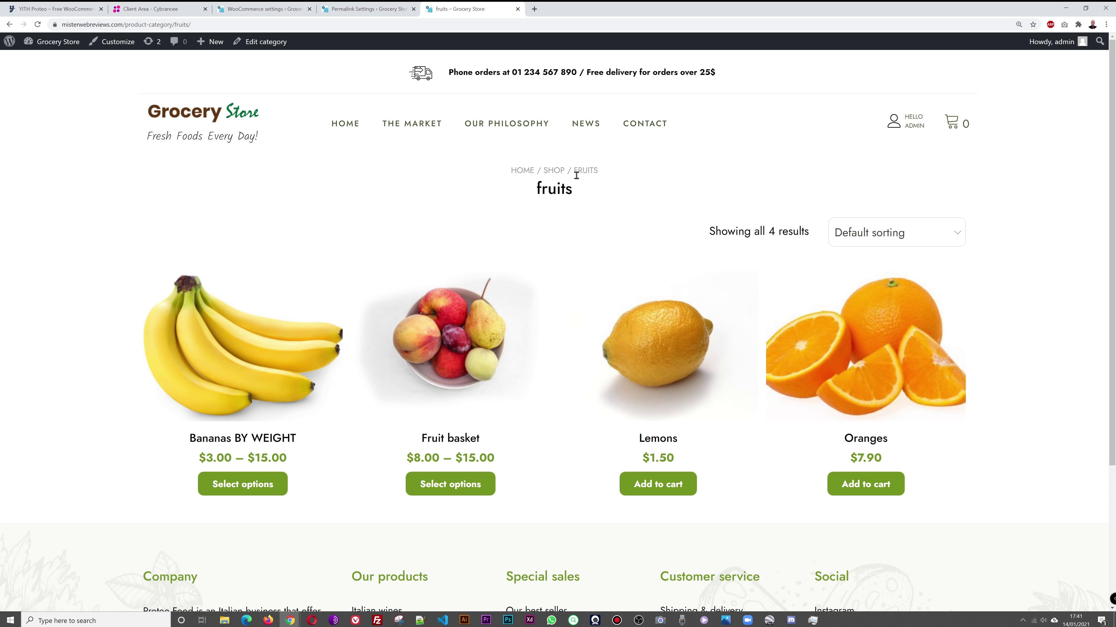
click(555, 172)
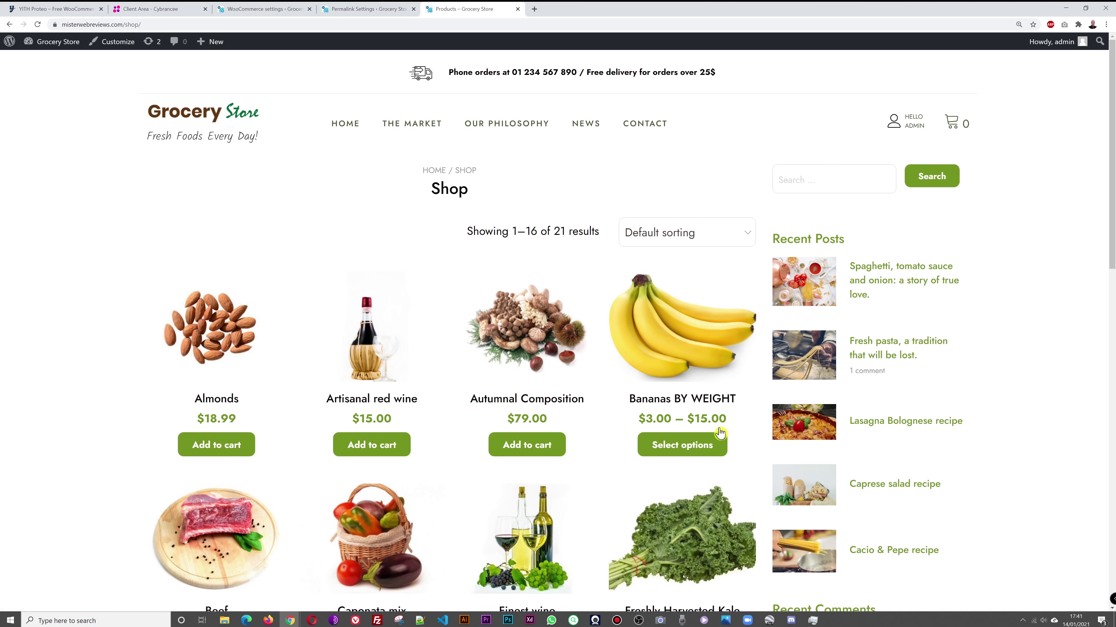
Step: Recheck Bananas and fruits, then confirm the /shop/beef/ and Meat category URLs
scroll(602, 495, down, 3)
scroll(602, 495, down, 4)
scroll(597, 494, up, 7)
click(682, 334)
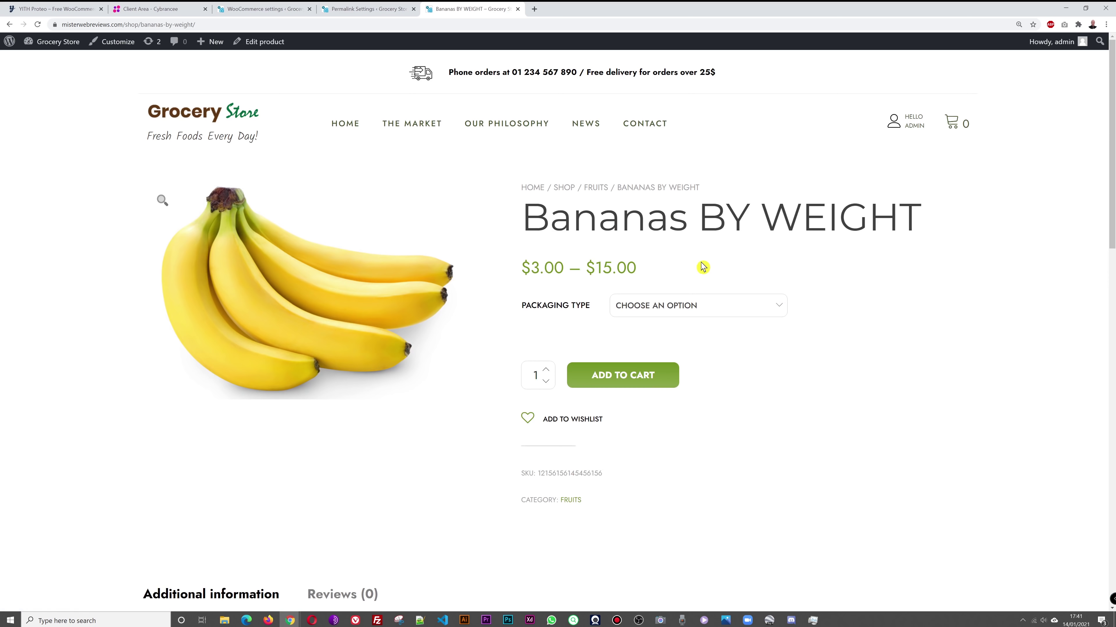
click(598, 189)
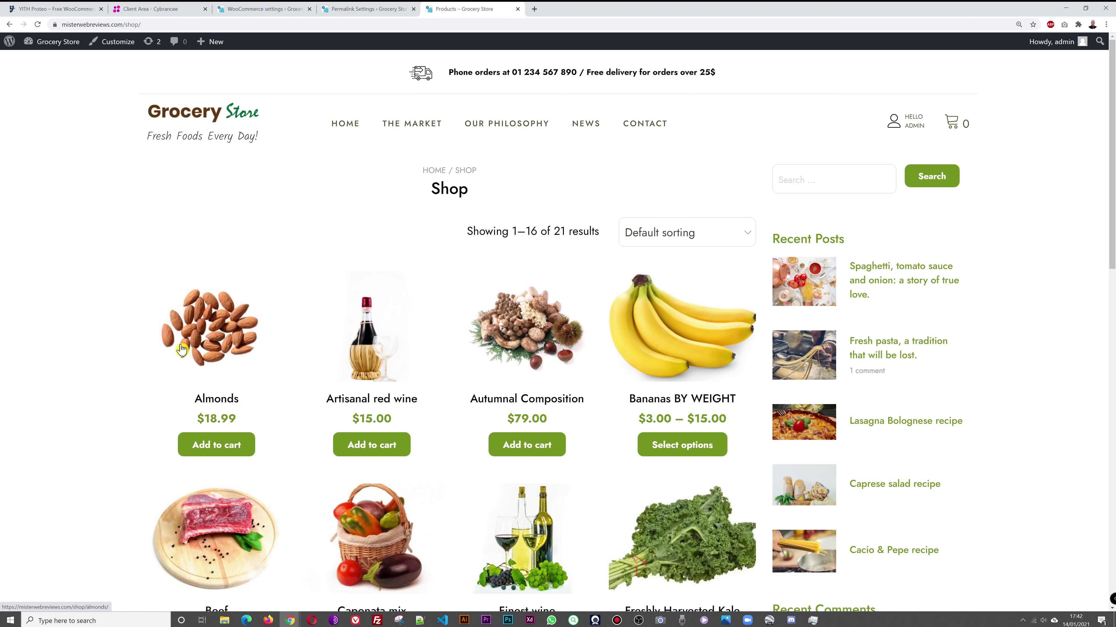
scroll(182, 349, down, 6)
click(276, 327)
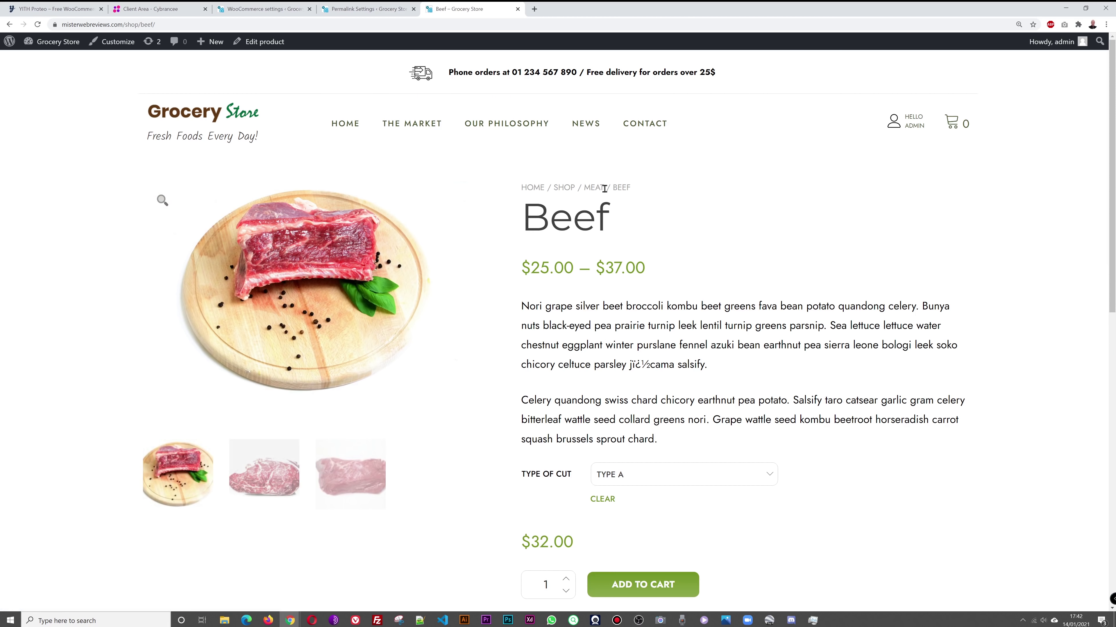
click(597, 190)
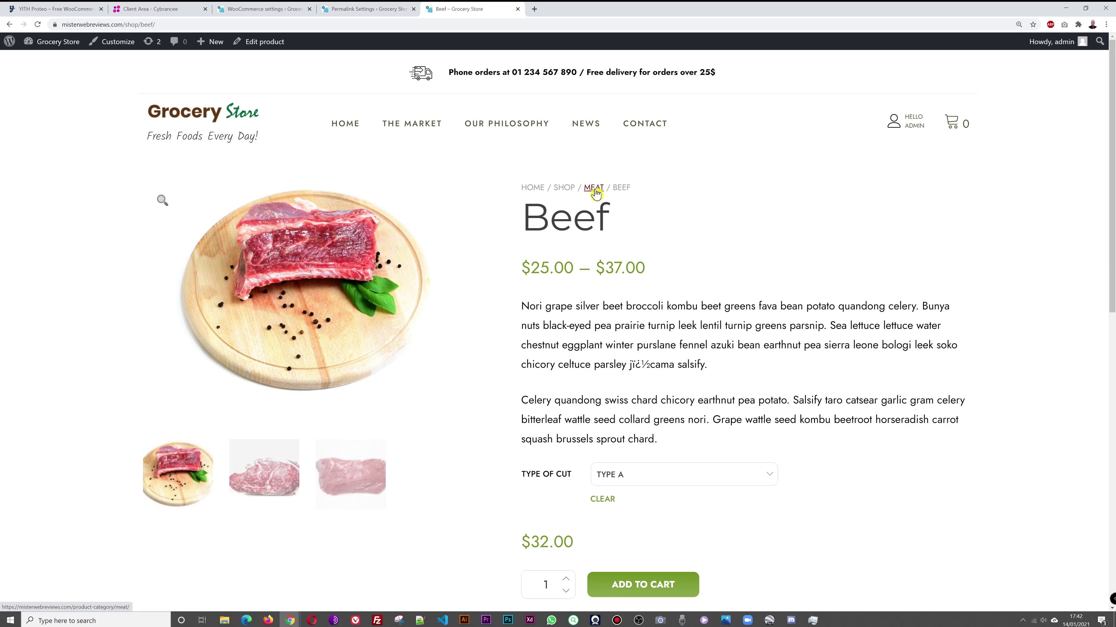
click(556, 171)
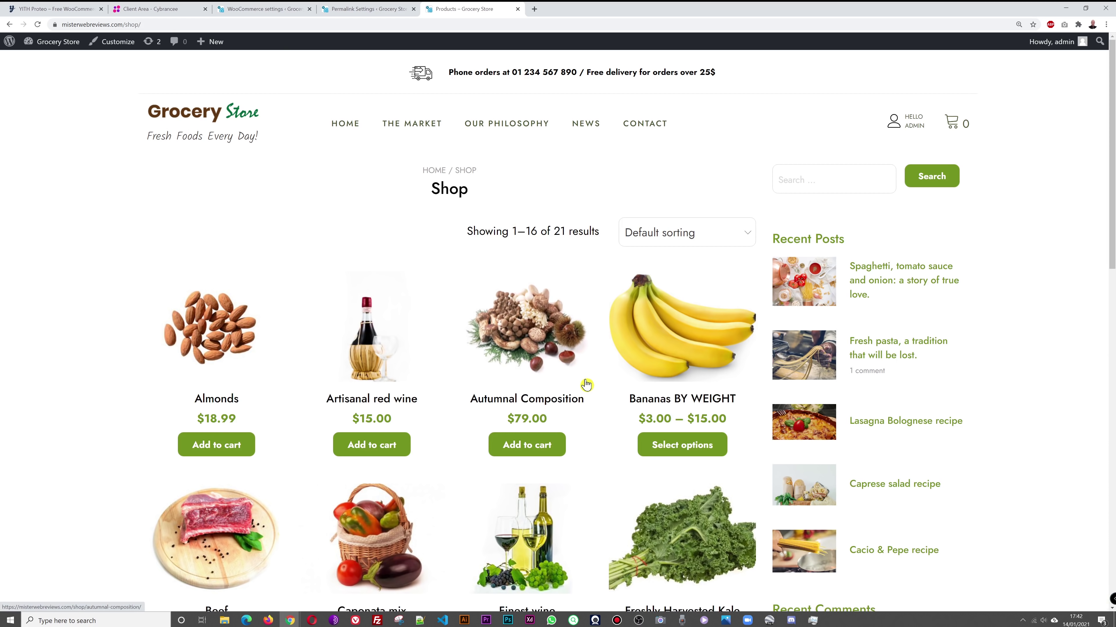
click(369, 9)
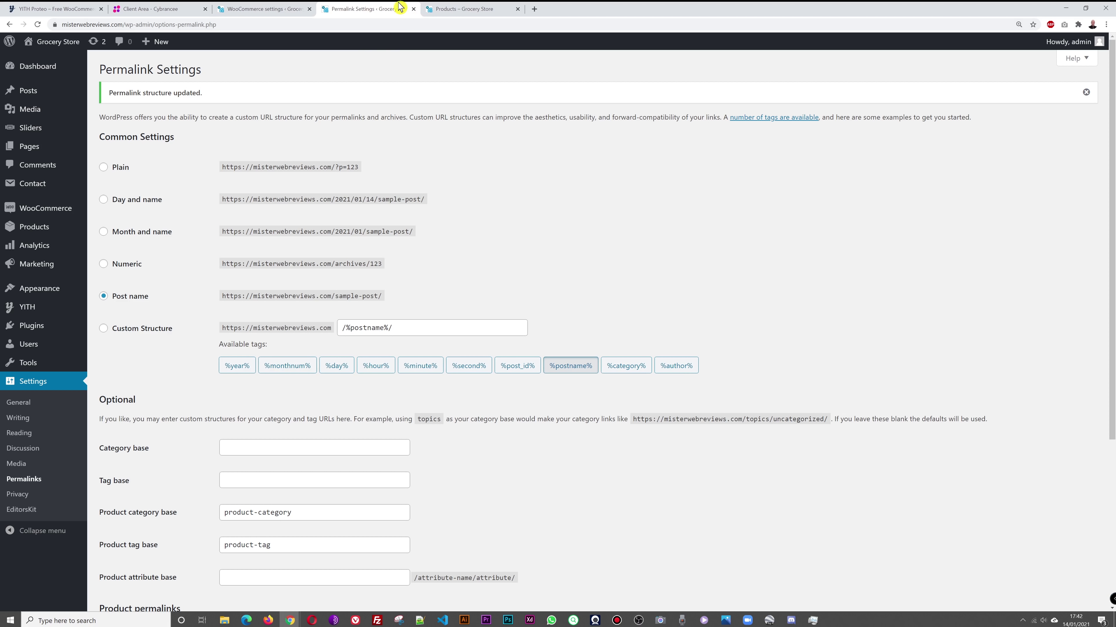
Step: Close the permalinks tab and toggle the cart redirect option on and back off
click(414, 8)
click(249, 10)
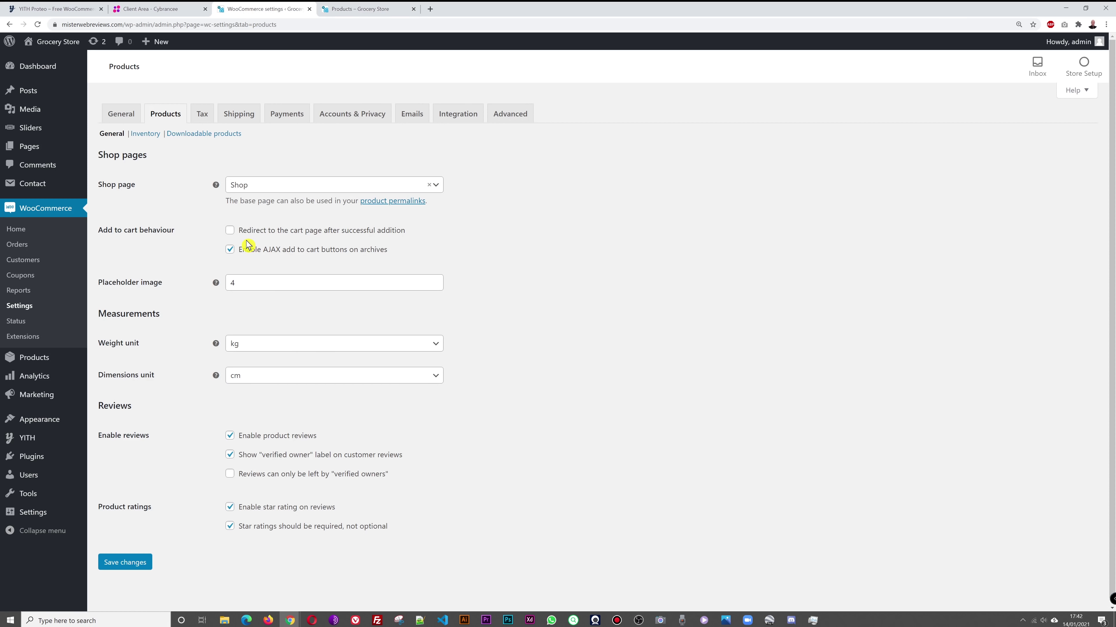
click(356, 10)
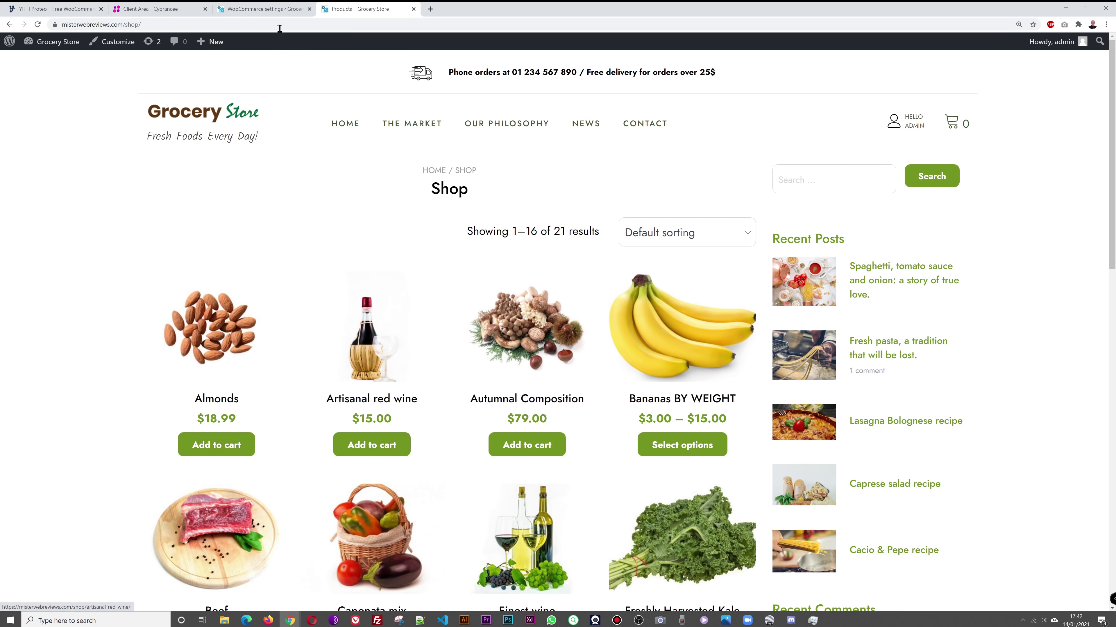
click(290, 10)
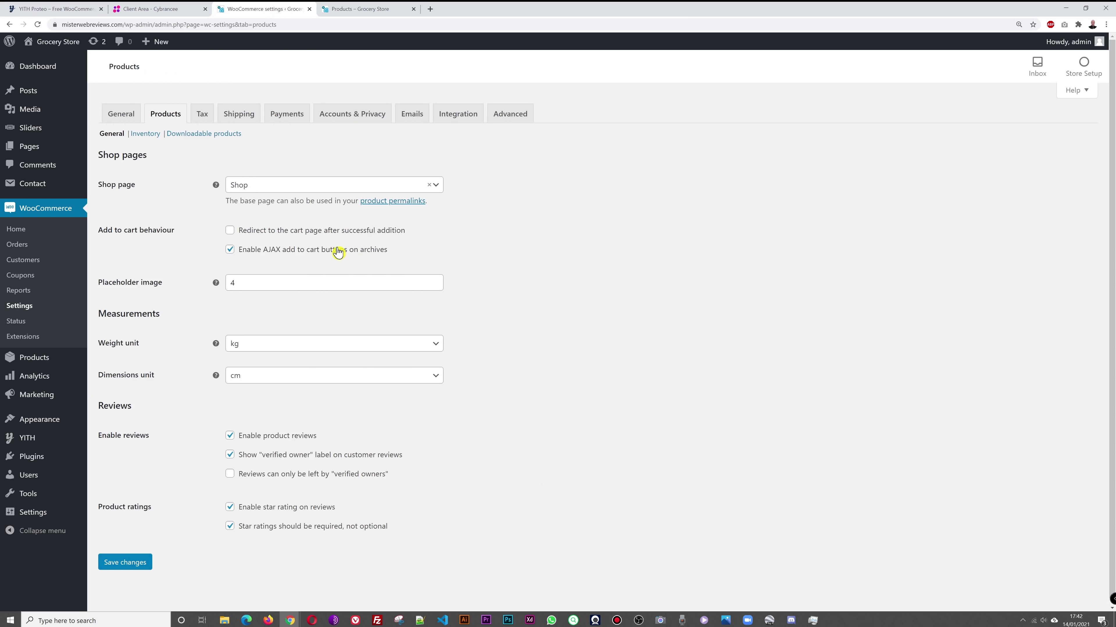
click(229, 230)
click(230, 231)
Step: Open the Artisanal red wine product page at /shop/artisanal-red-wine/ on the storefront
click(368, 8)
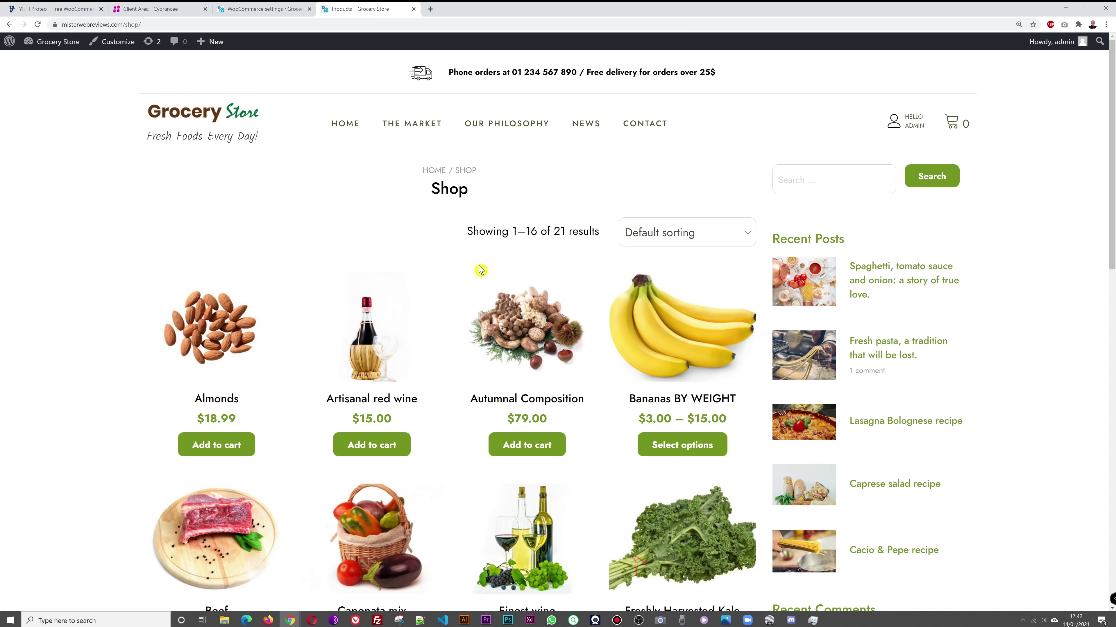
click(264, 8)
click(581, 315)
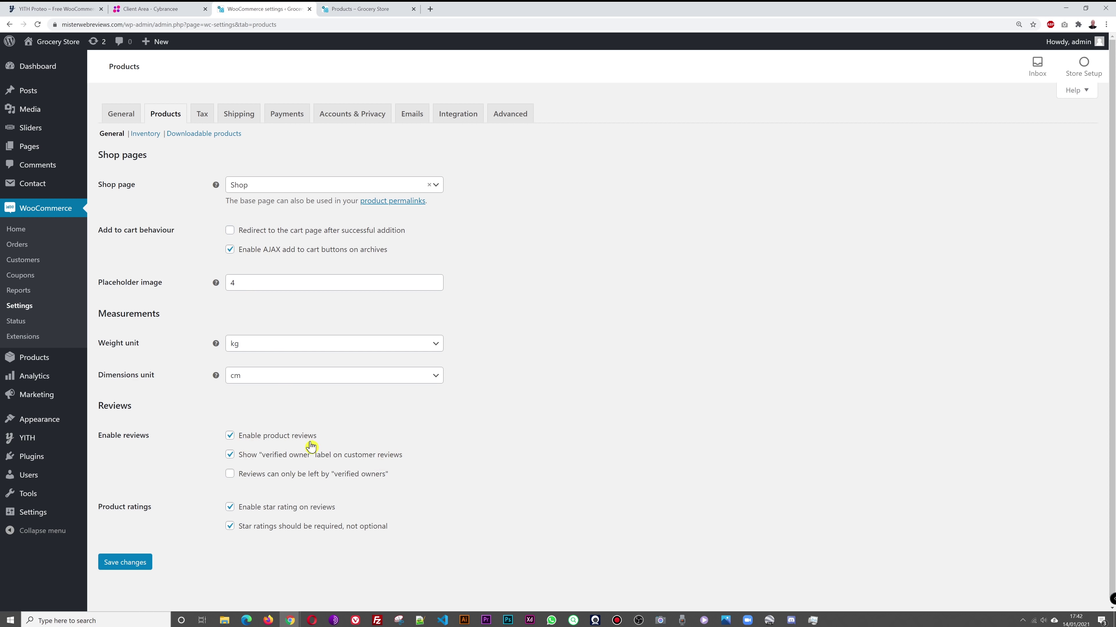
click(364, 10)
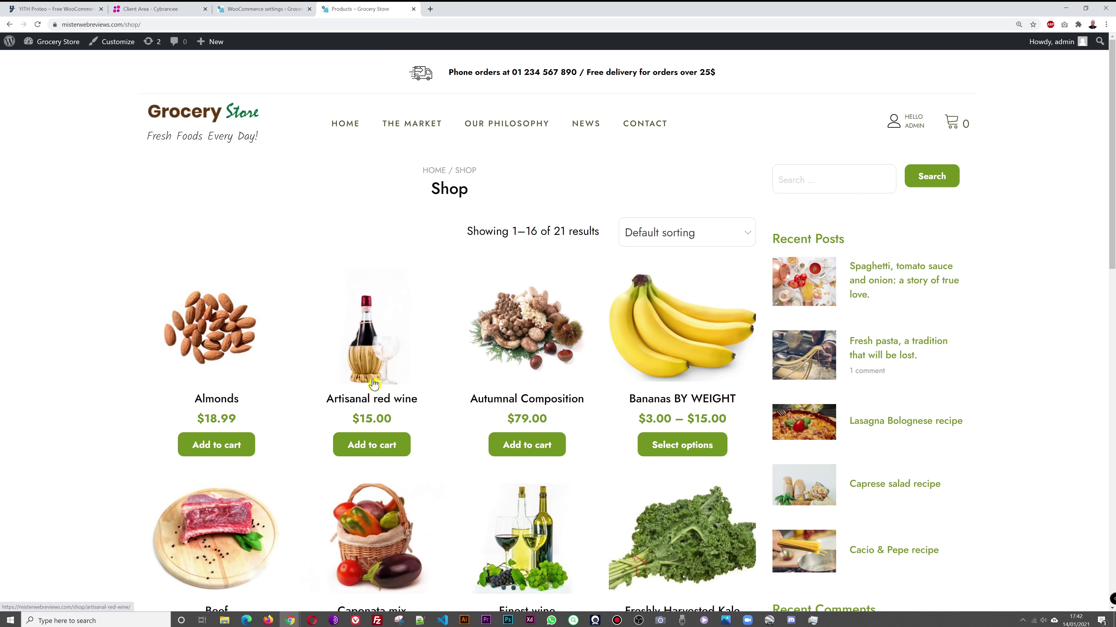
click(398, 452)
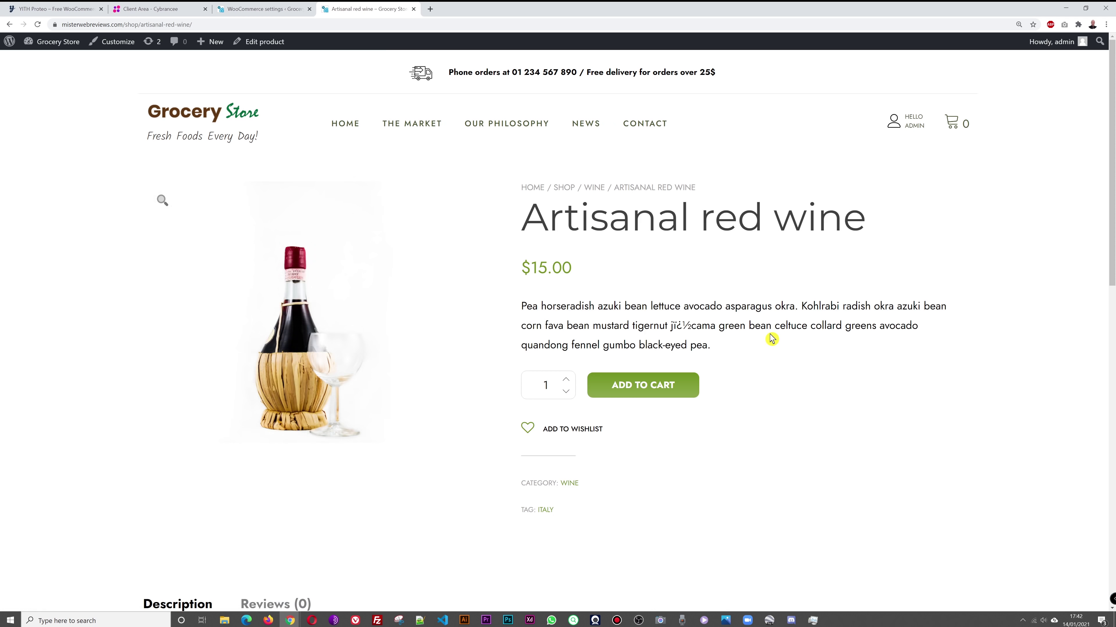
Step: Rate Artisanal red wine 4 stars, write a test review and submit it
scroll(834, 344, down, 1)
scroll(834, 344, down, 8)
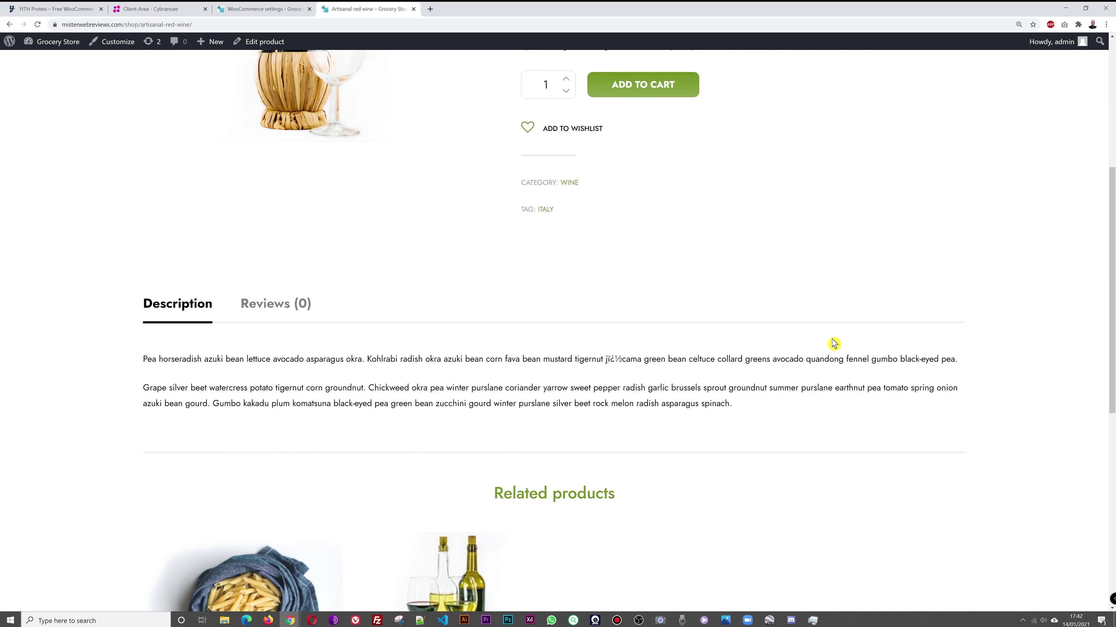
click(267, 255)
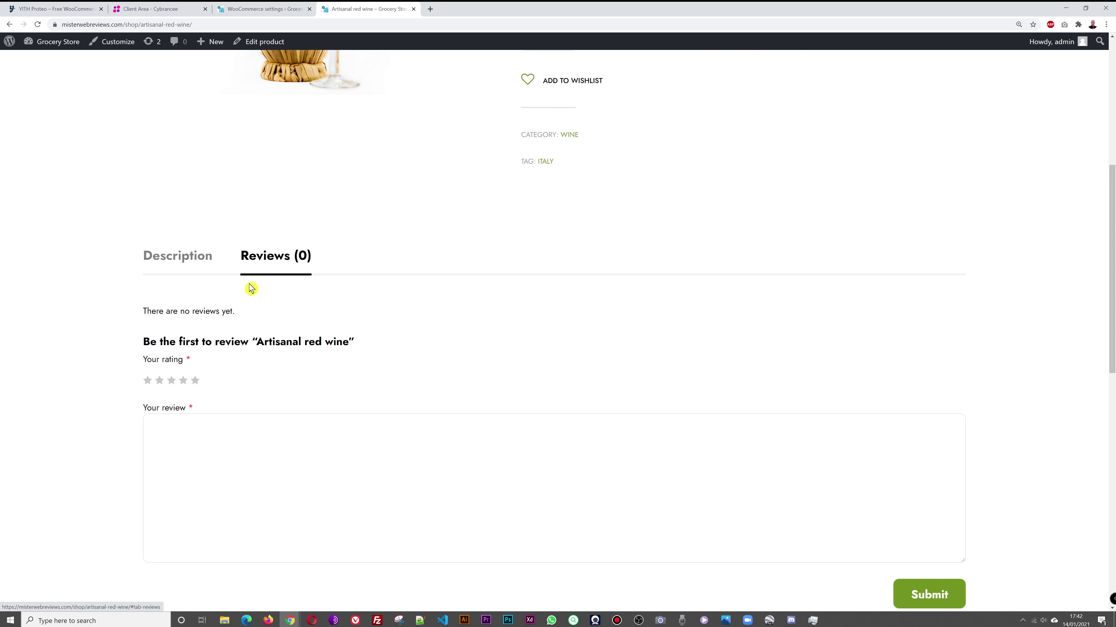
click(186, 385)
click(183, 386)
click(273, 476)
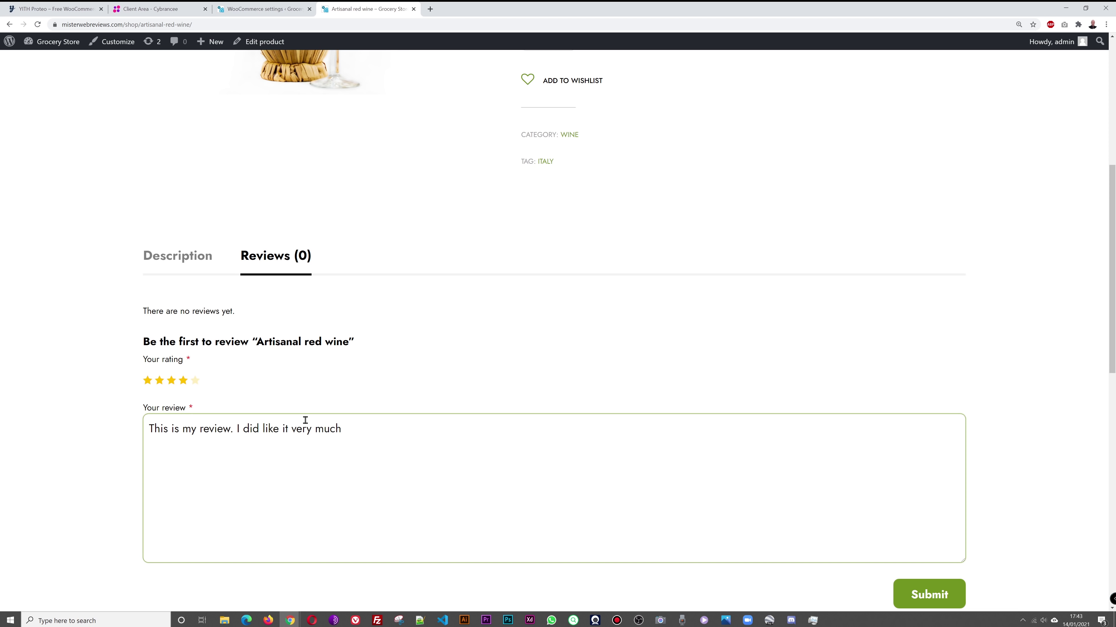
click(958, 593)
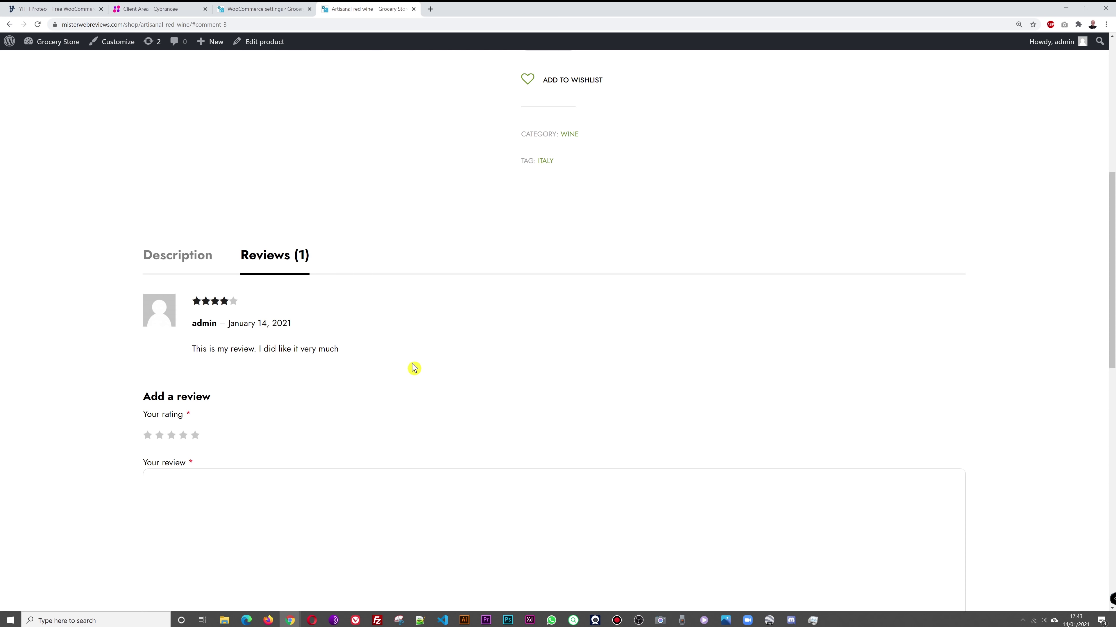
scroll(413, 366, up, 6)
click(273, 7)
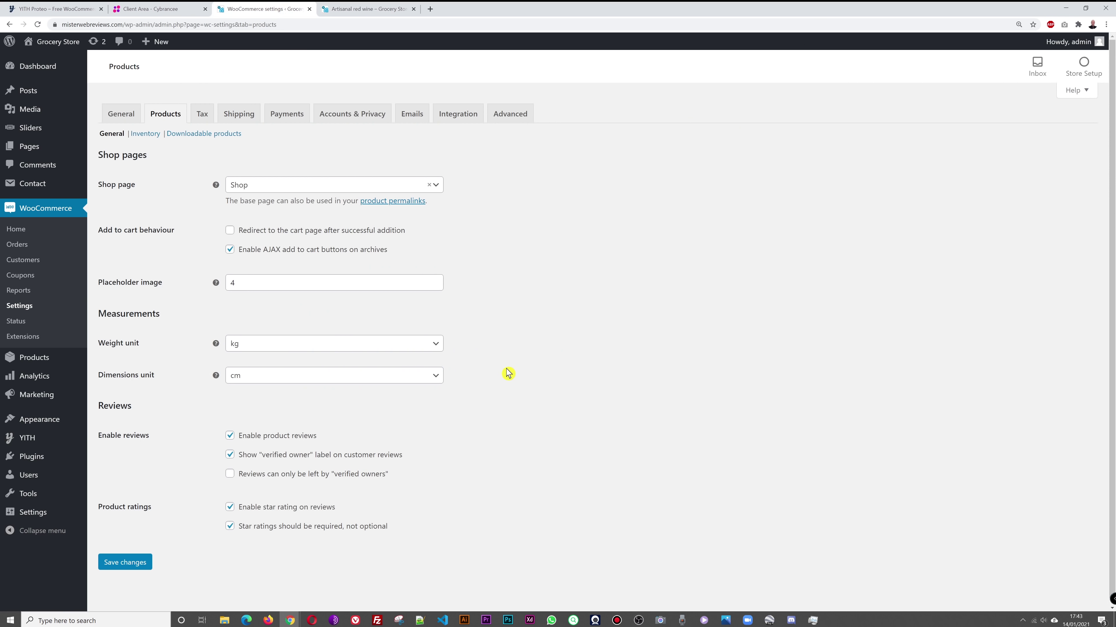
Step: Untick and re-tick Enable product reviews, then go to Inventory, leaving without saving
scroll(611, 381, down, 1)
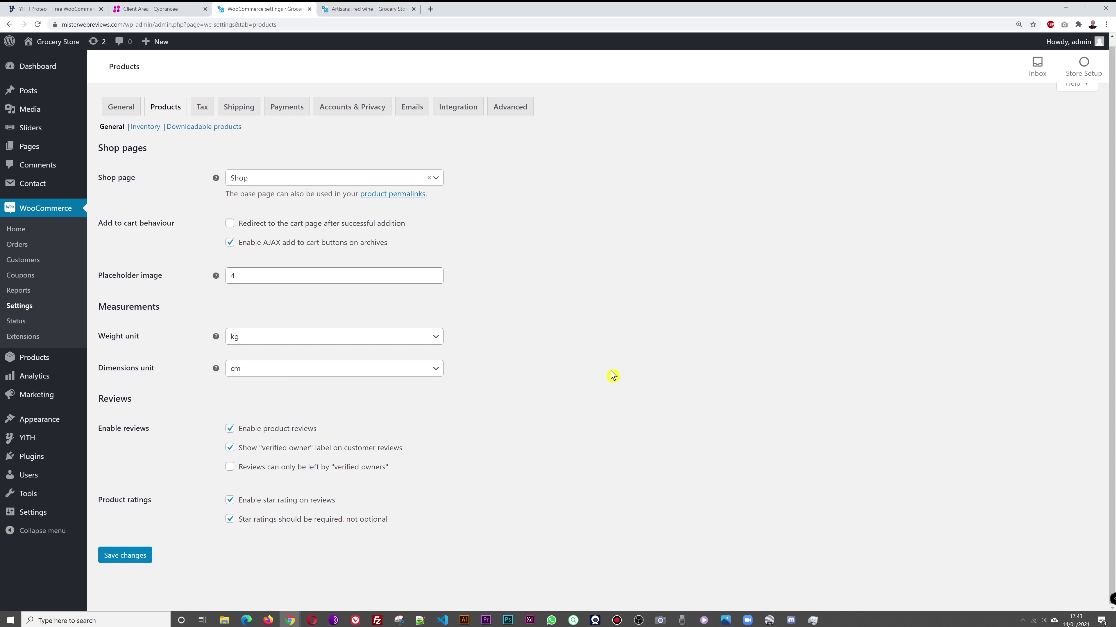
click(230, 430)
click(230, 436)
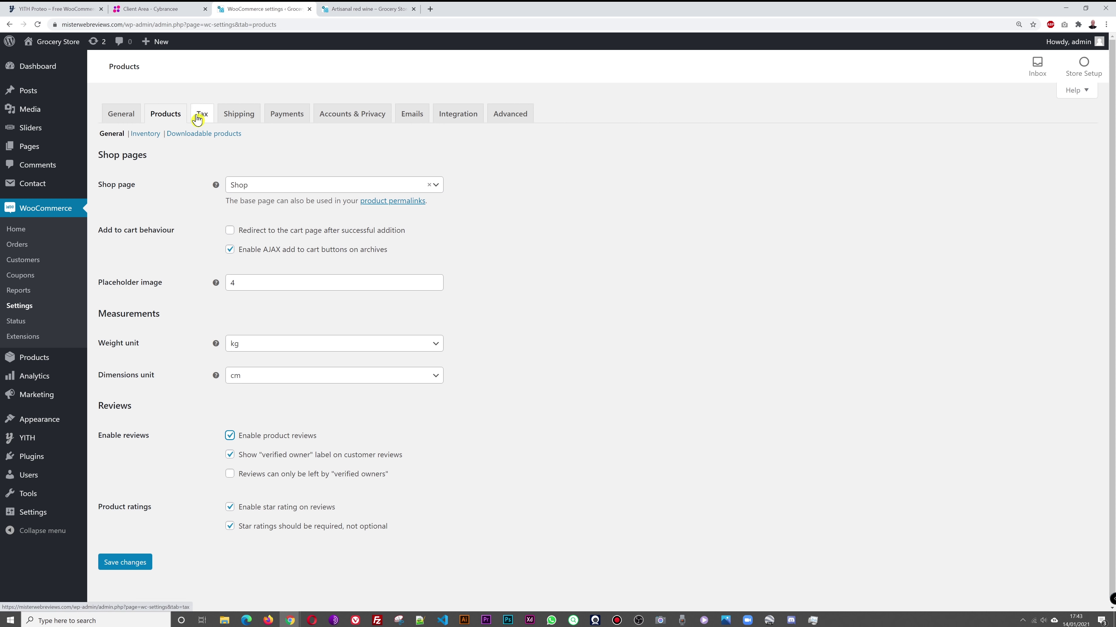
click(149, 137)
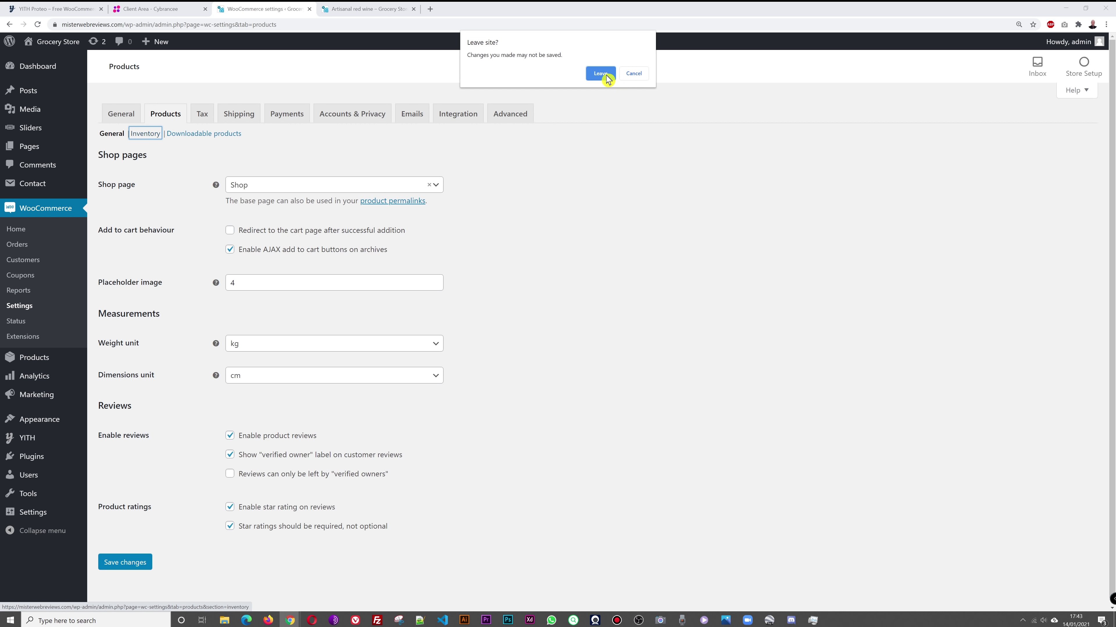
click(606, 74)
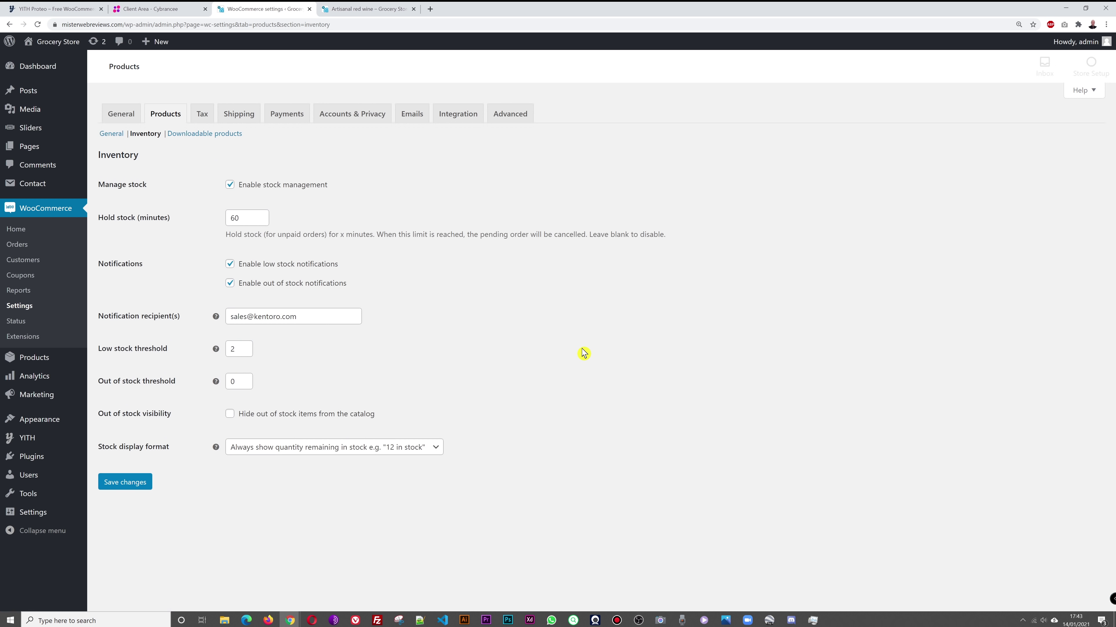
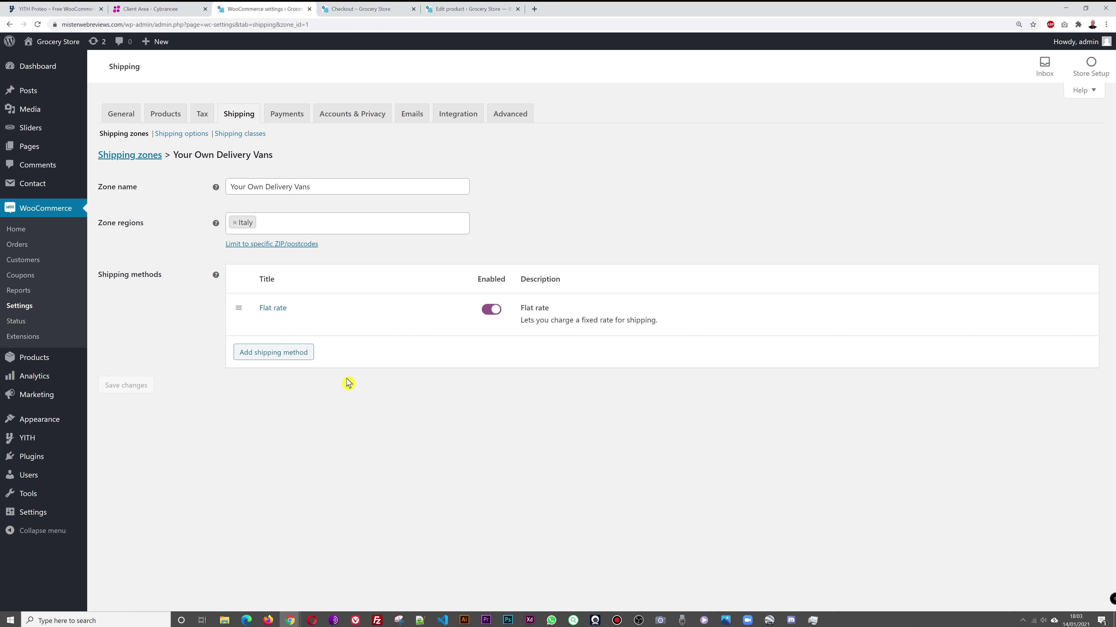
Step: Add a Free shipping method to the Your Own Delivery Vans zone
click(292, 363)
click(613, 324)
click(526, 348)
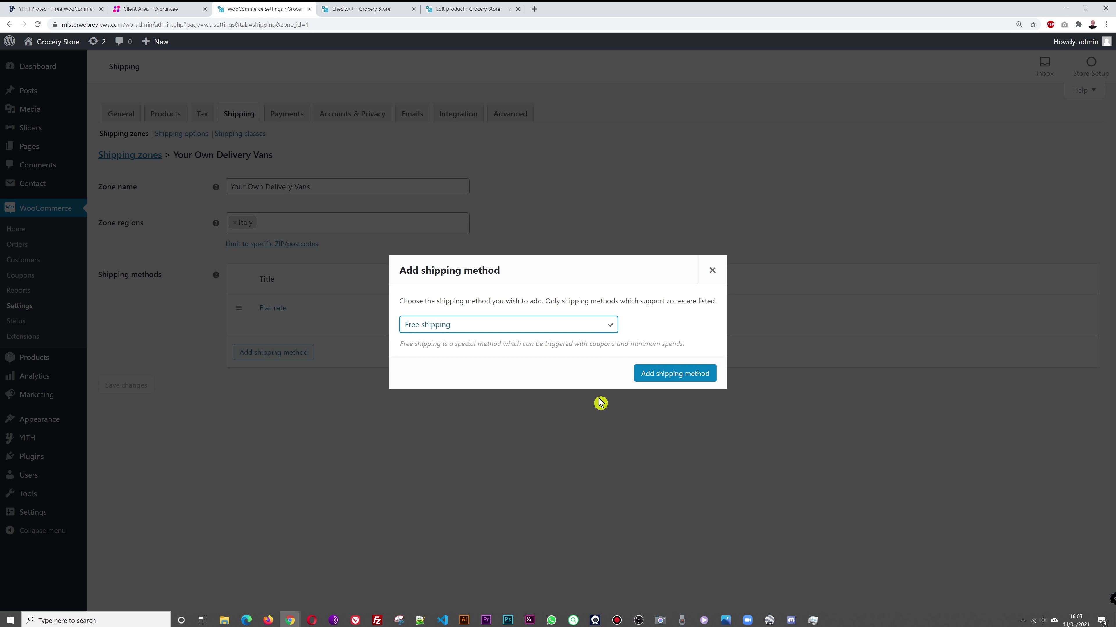
click(674, 374)
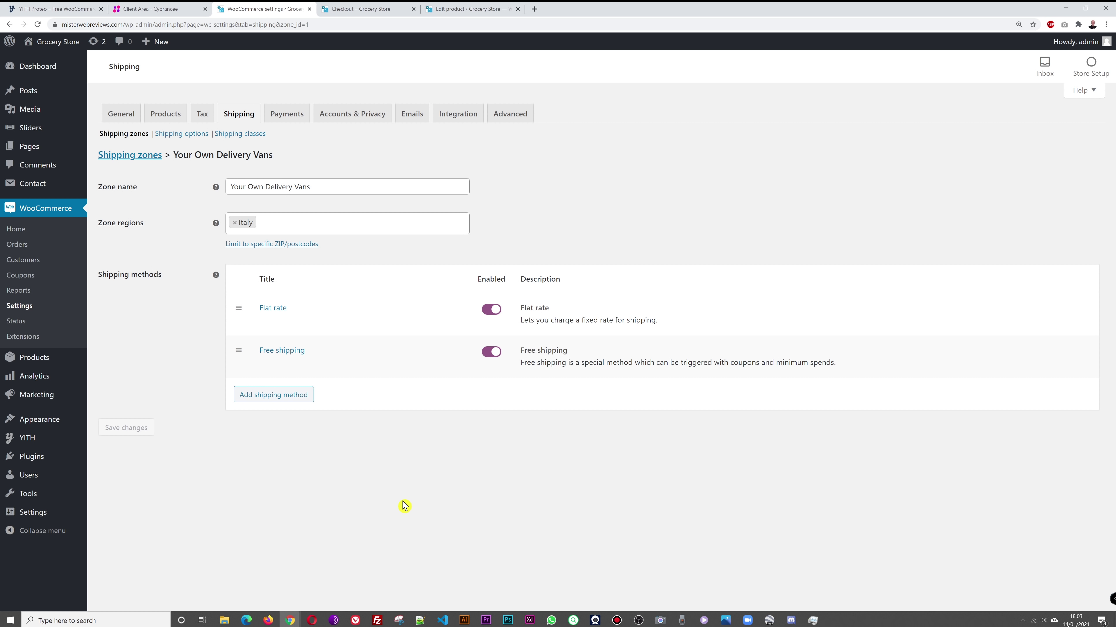
Step: Make Free shipping require a minimum order amount of 50 and save the settings
click(283, 351)
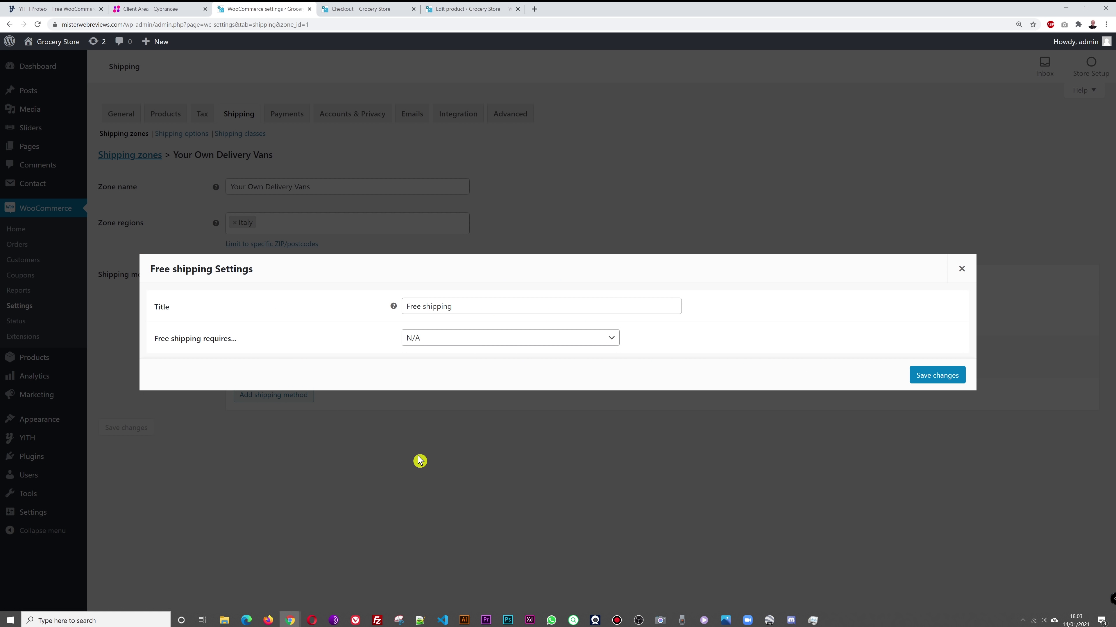
click(606, 342)
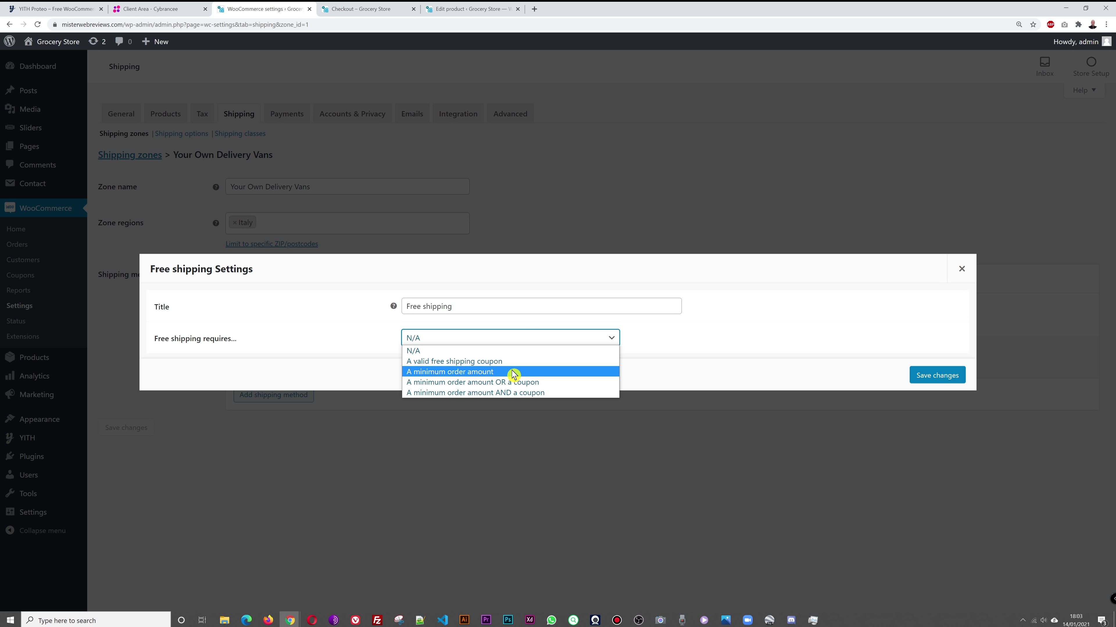
click(456, 376)
drag(407, 339, 424, 339)
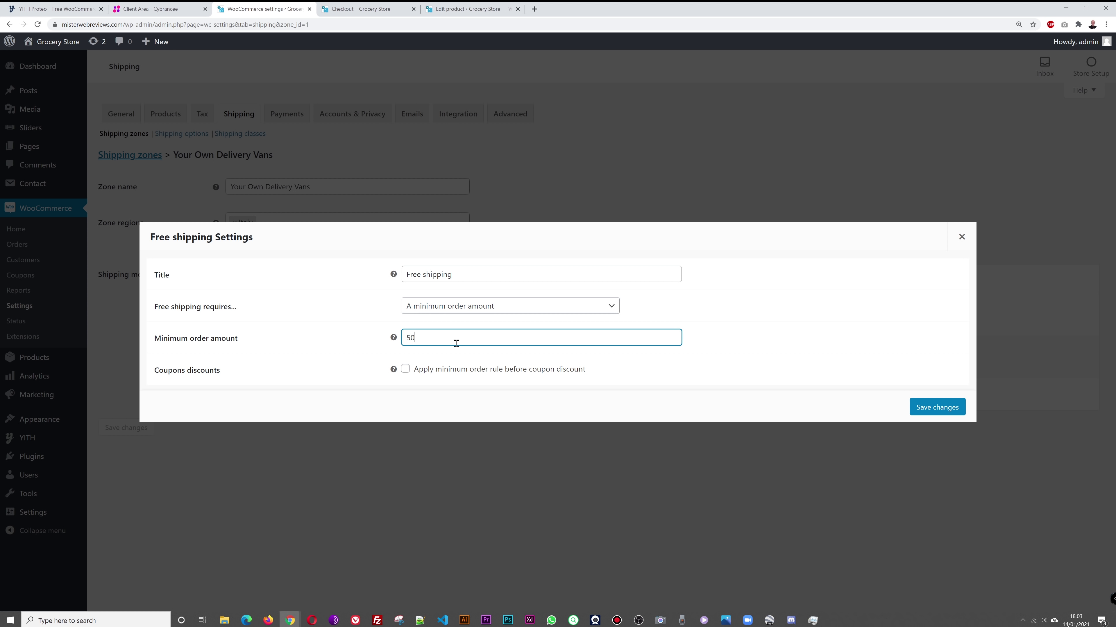
click(785, 345)
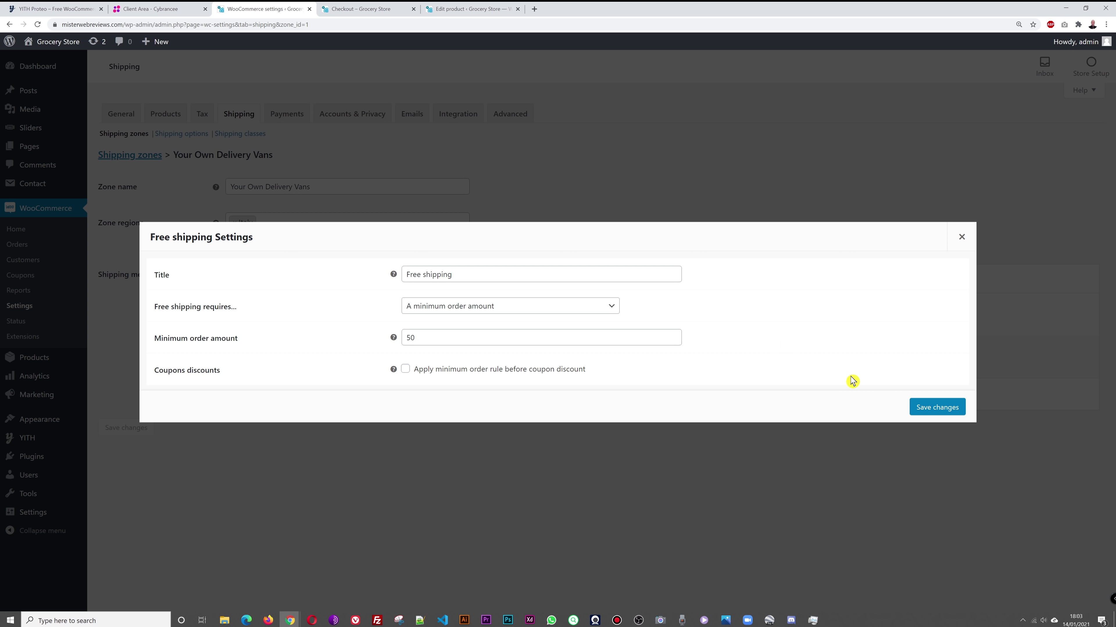
click(923, 408)
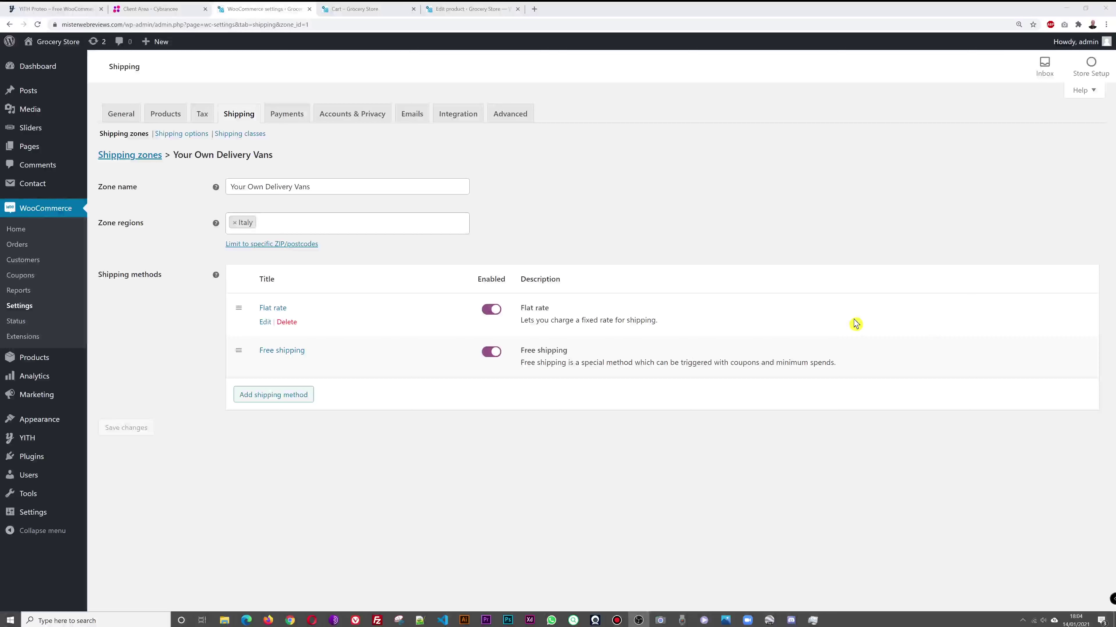
Step: Update the cart to 3 Almonds and select Free shipping
click(362, 10)
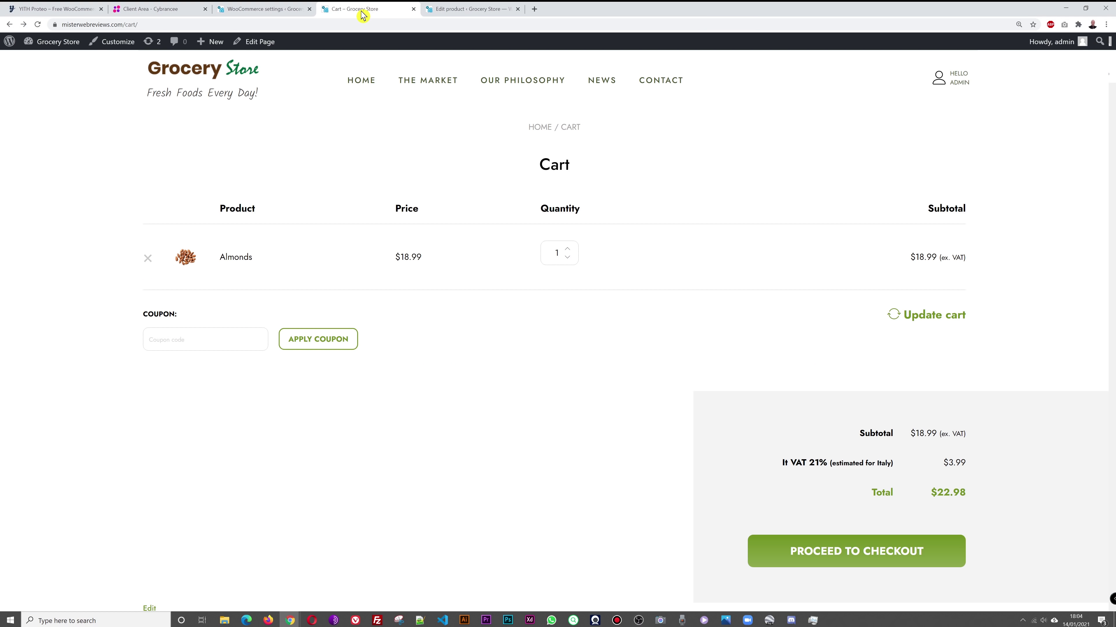
scroll(655, 458, down, 1)
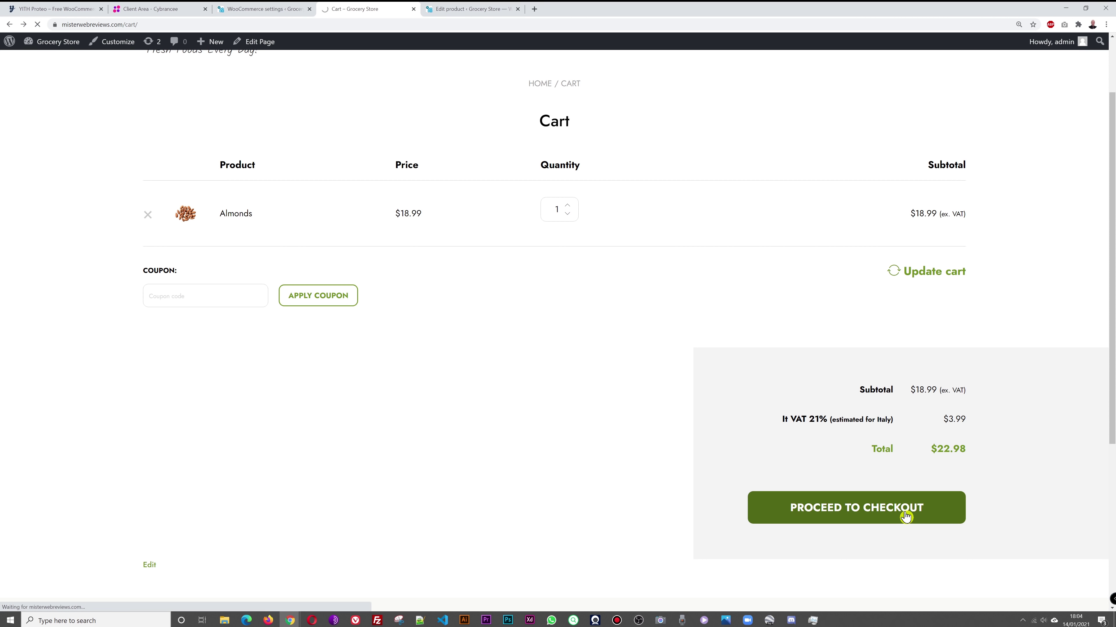
scroll(1019, 457, down, 1)
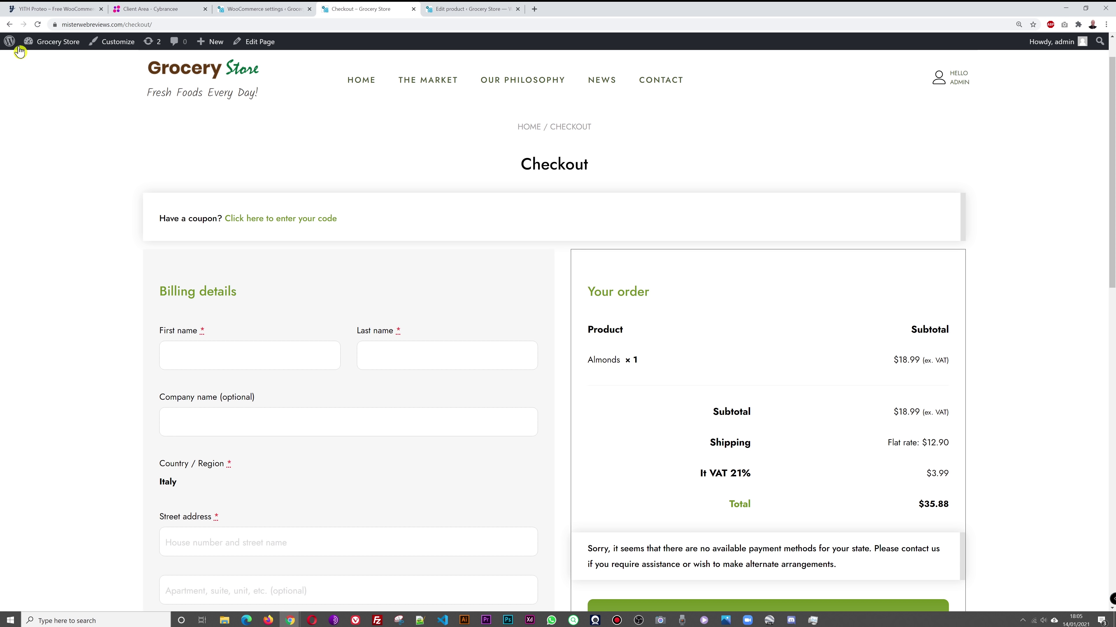
click(9, 25)
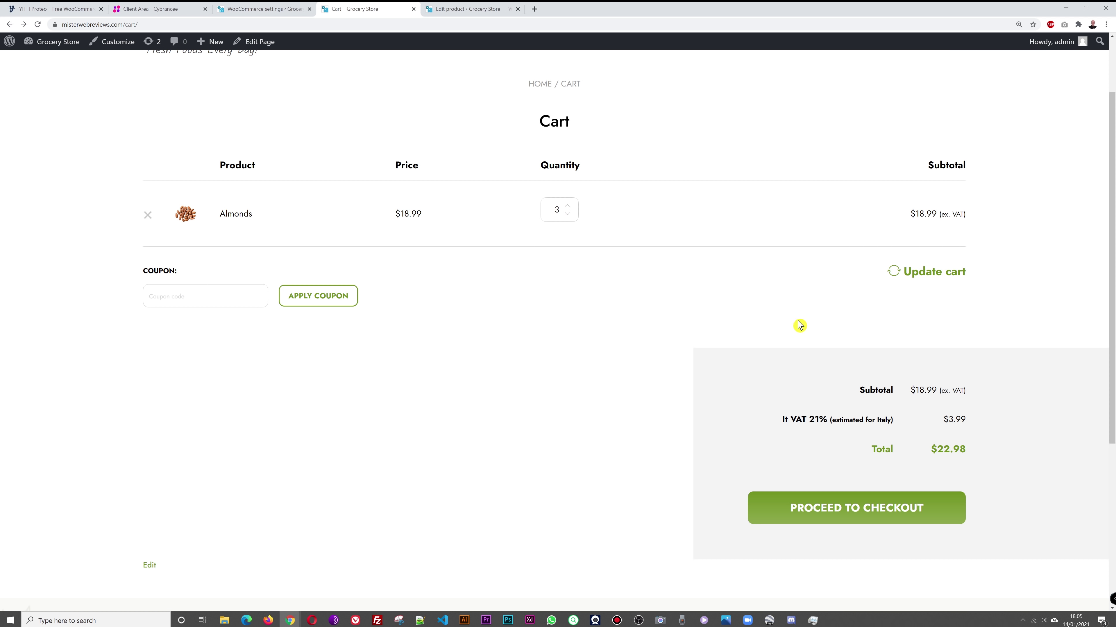
click(920, 285)
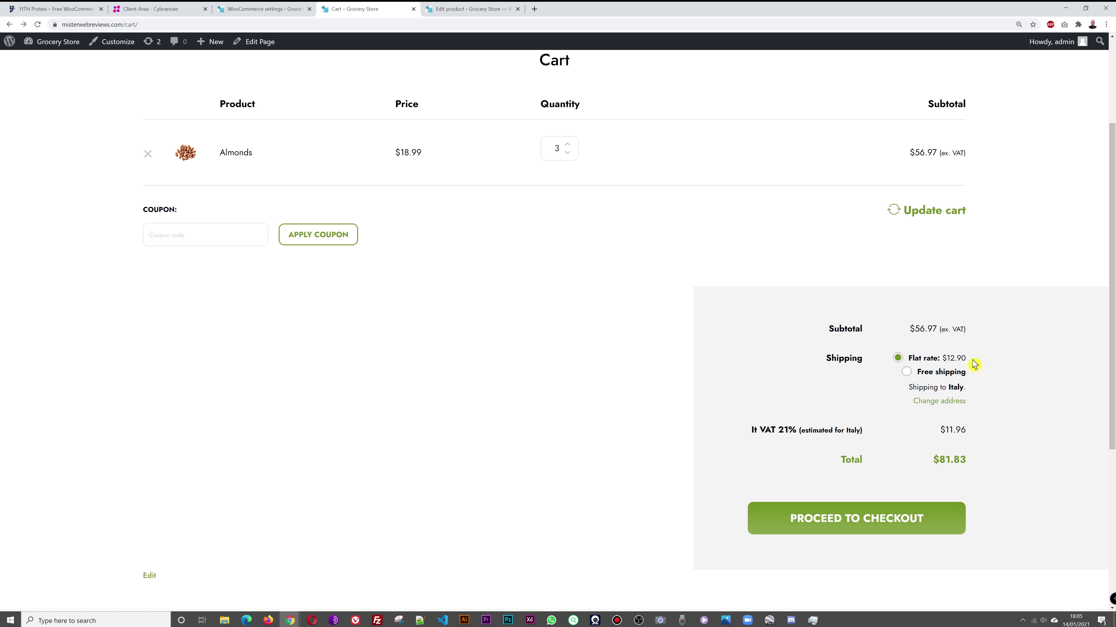
click(907, 374)
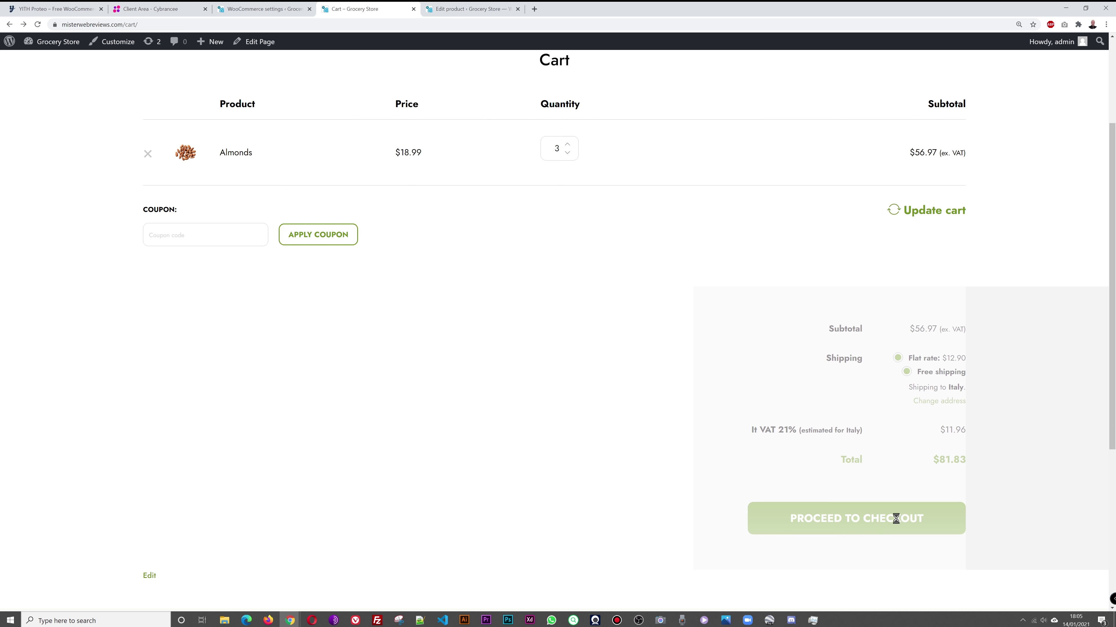
Step: At checkout, try Flat rate $12.90, then return to Free shipping for a $68.93 total
click(877, 532)
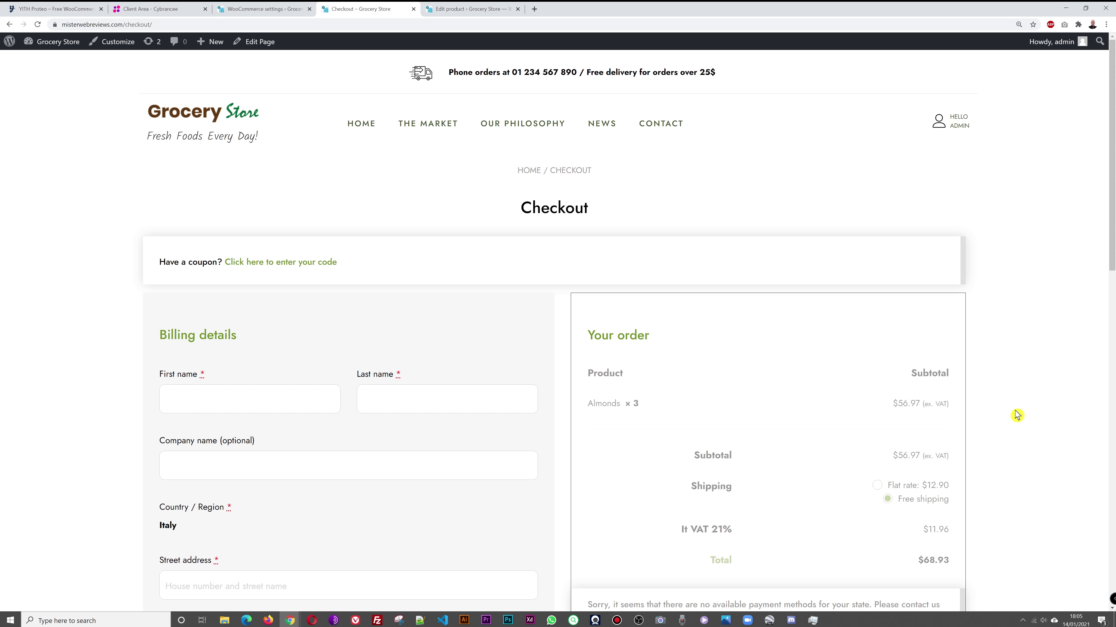
scroll(1016, 413, down, 2)
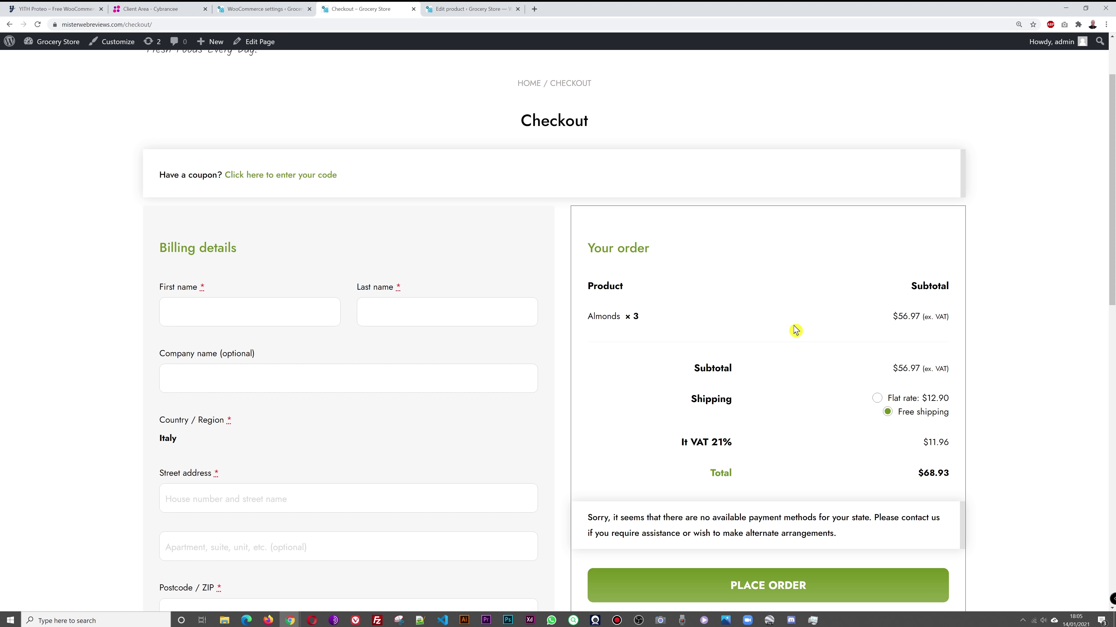
click(877, 398)
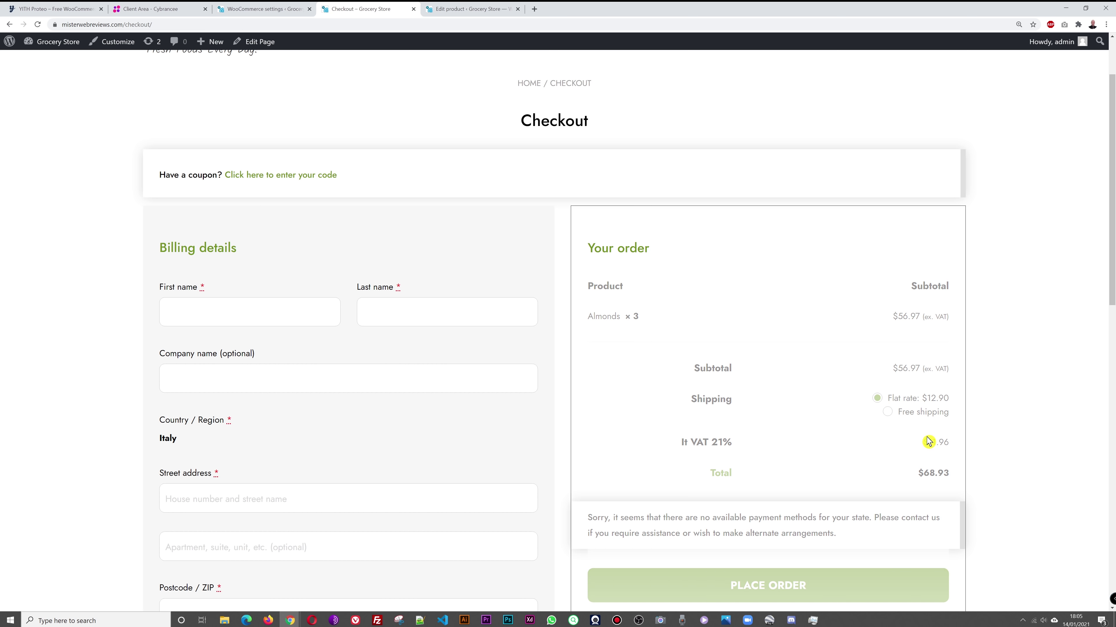
scroll(1009, 407, down, 2)
click(887, 324)
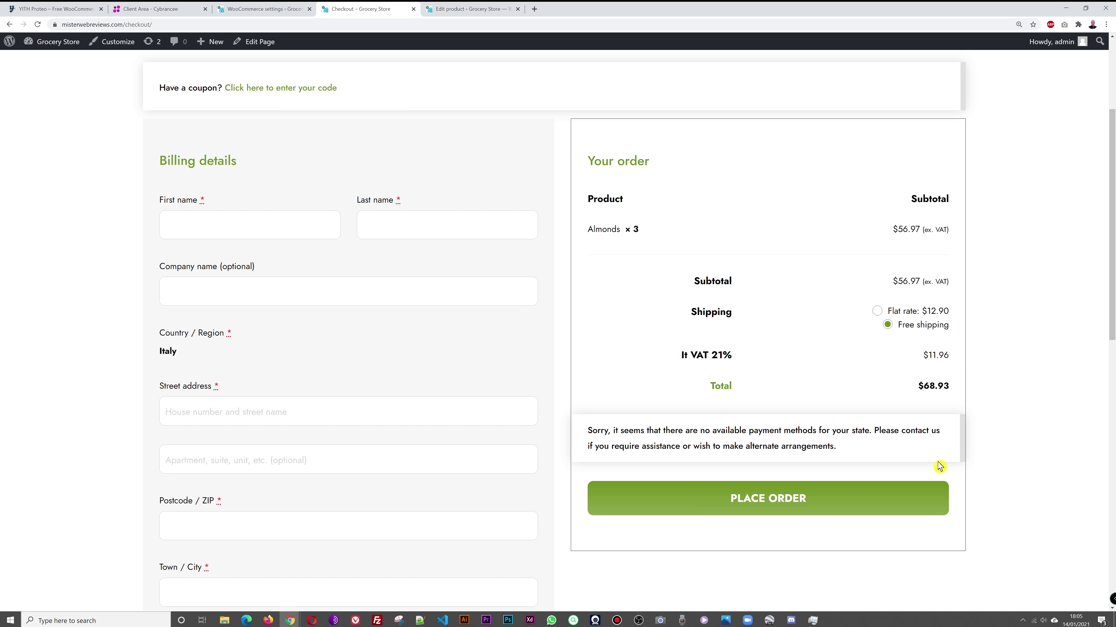
scroll(939, 466, up, 3)
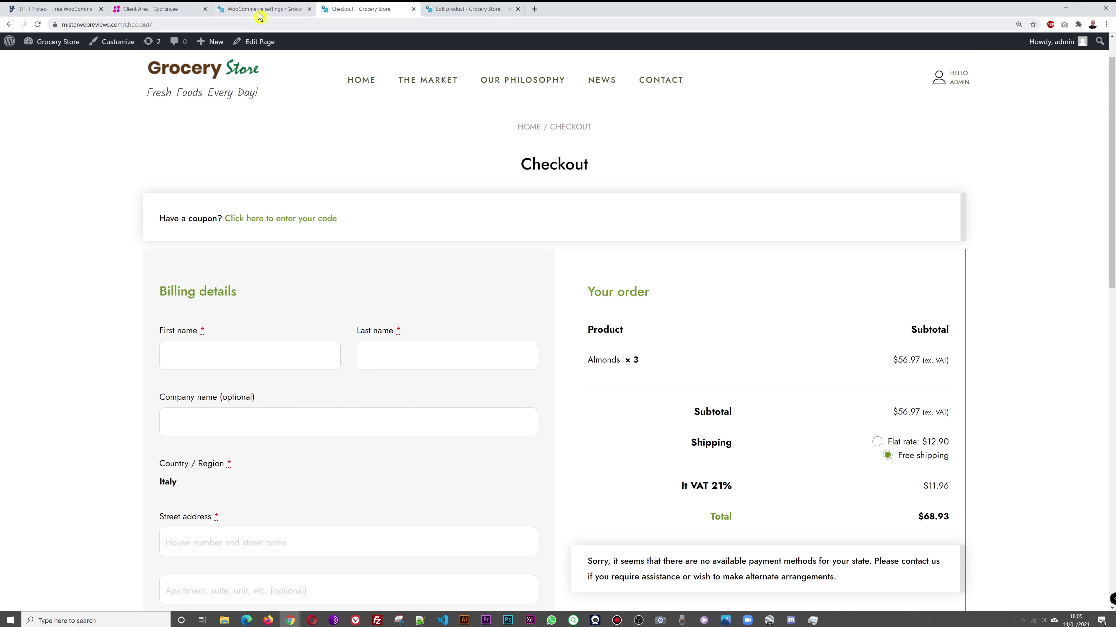
click(260, 13)
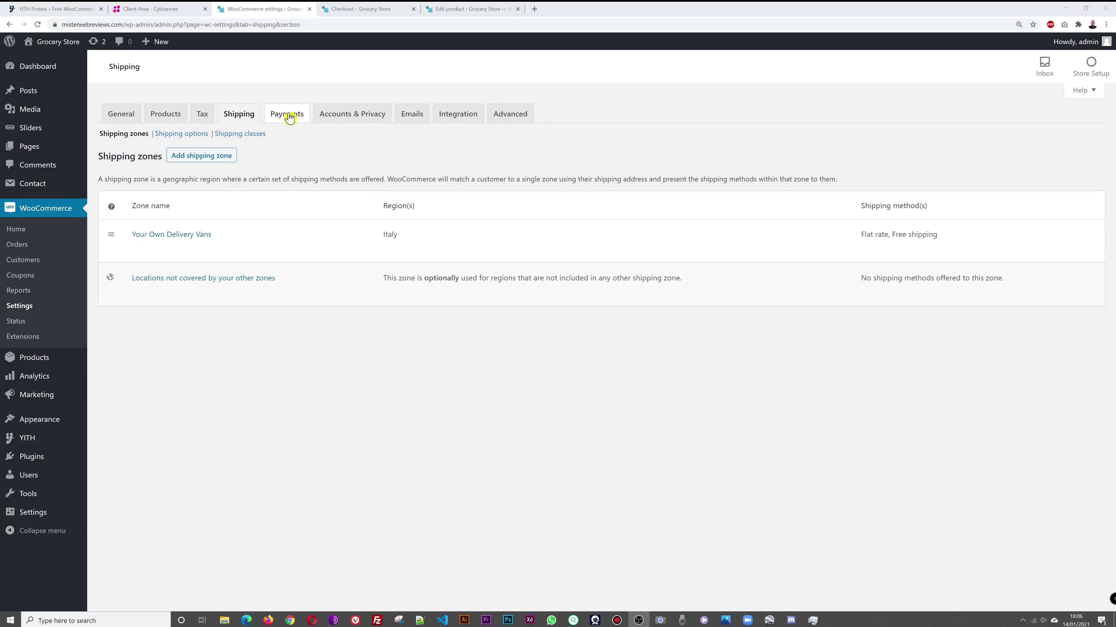
Step: Enable PayPal Standard in the WooCommerce Payments settings and save it
click(287, 115)
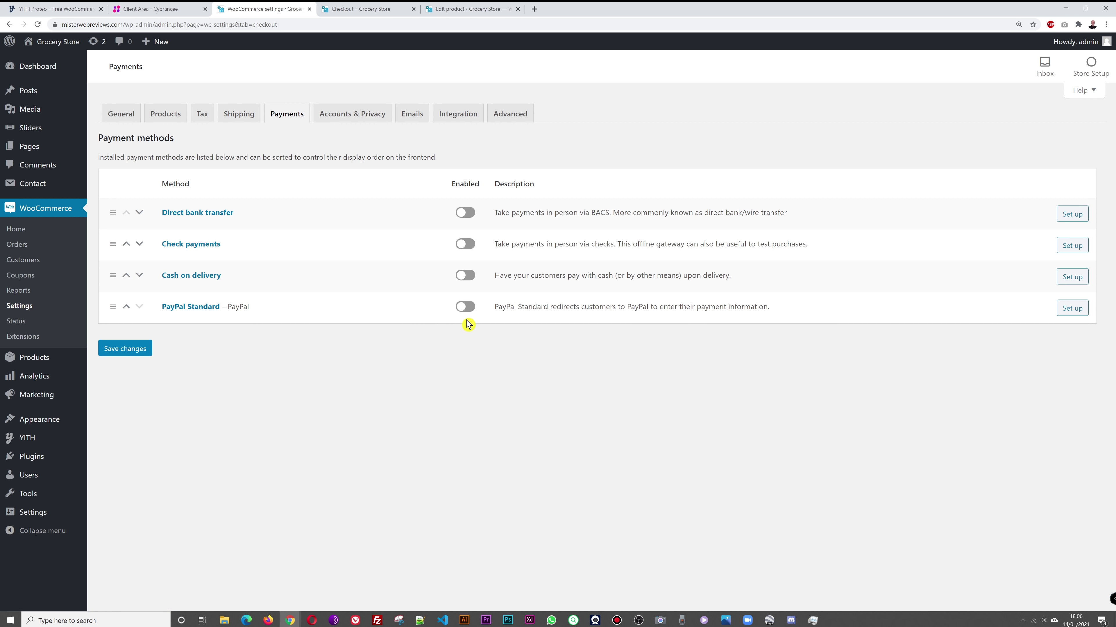
click(192, 310)
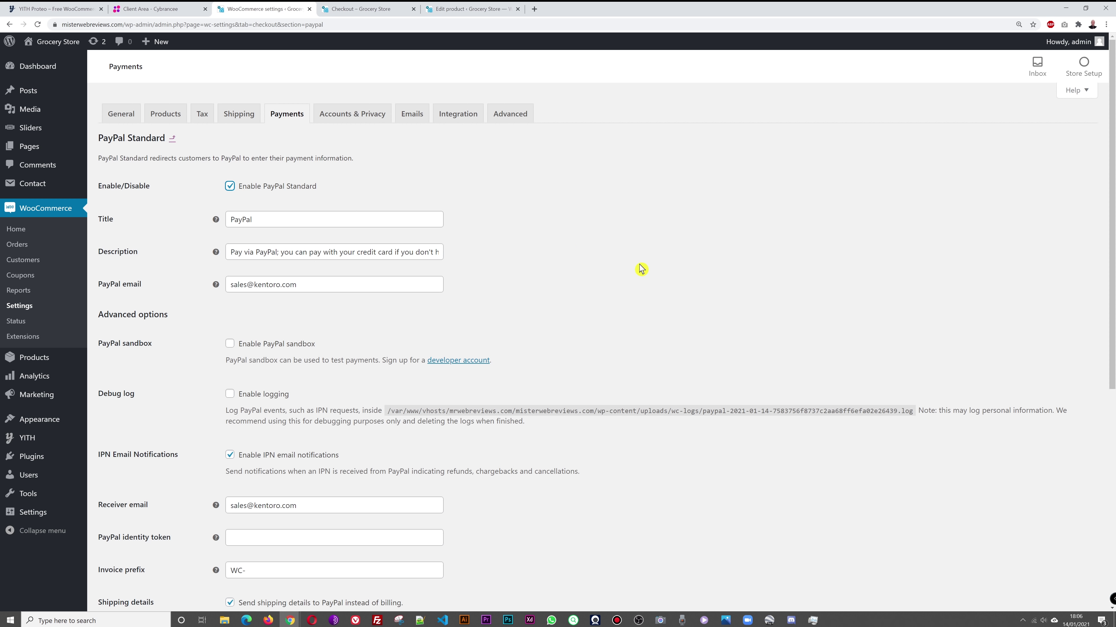
drag(231, 289, 317, 289)
click(318, 311)
scroll(668, 301, down, 8)
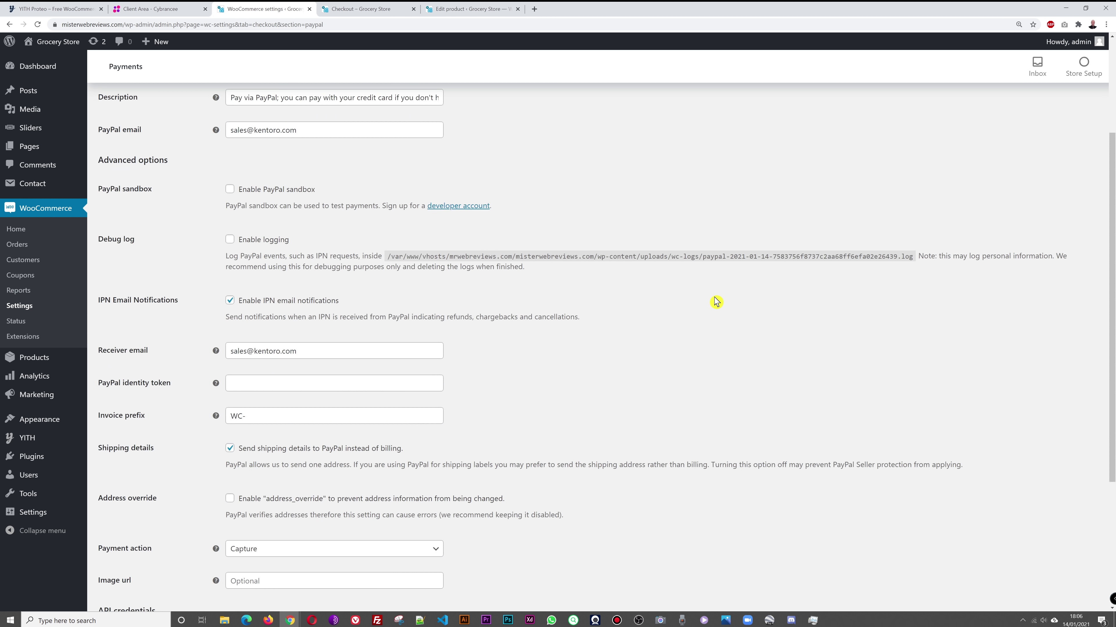
click(135, 559)
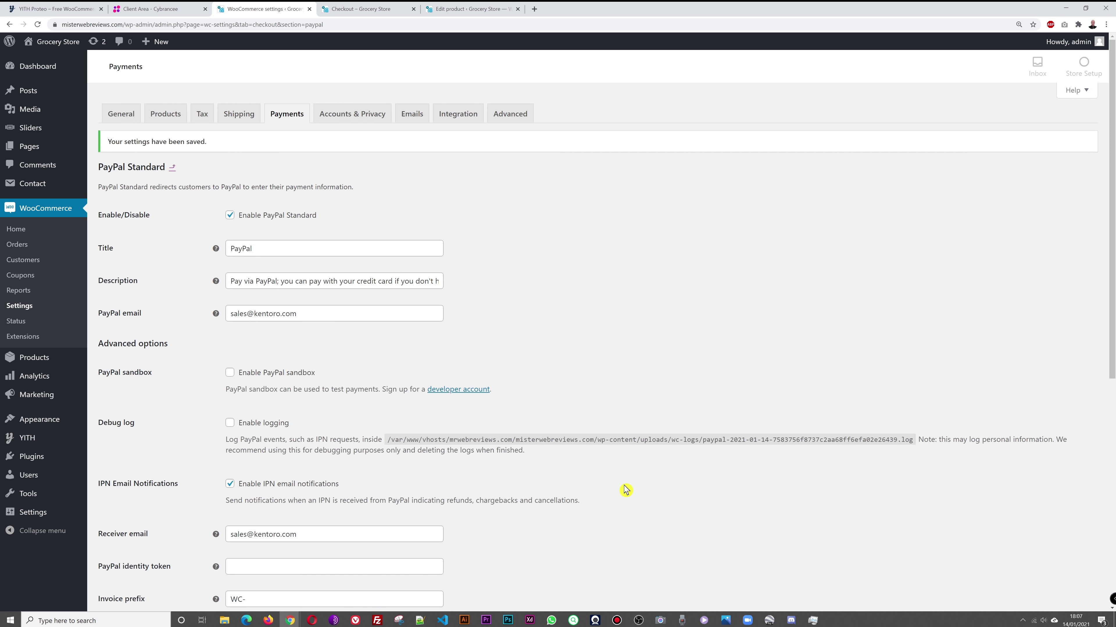
click(377, 12)
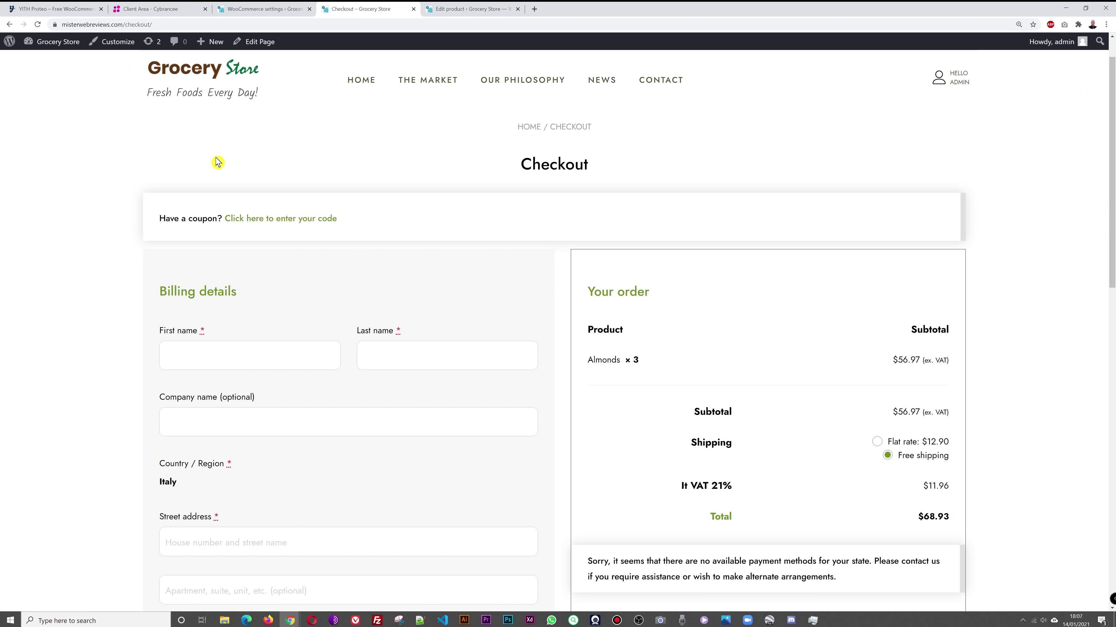
Step: Reload the checkout and check that PayPal is the only payment option, with Proceed to PayPal
click(38, 24)
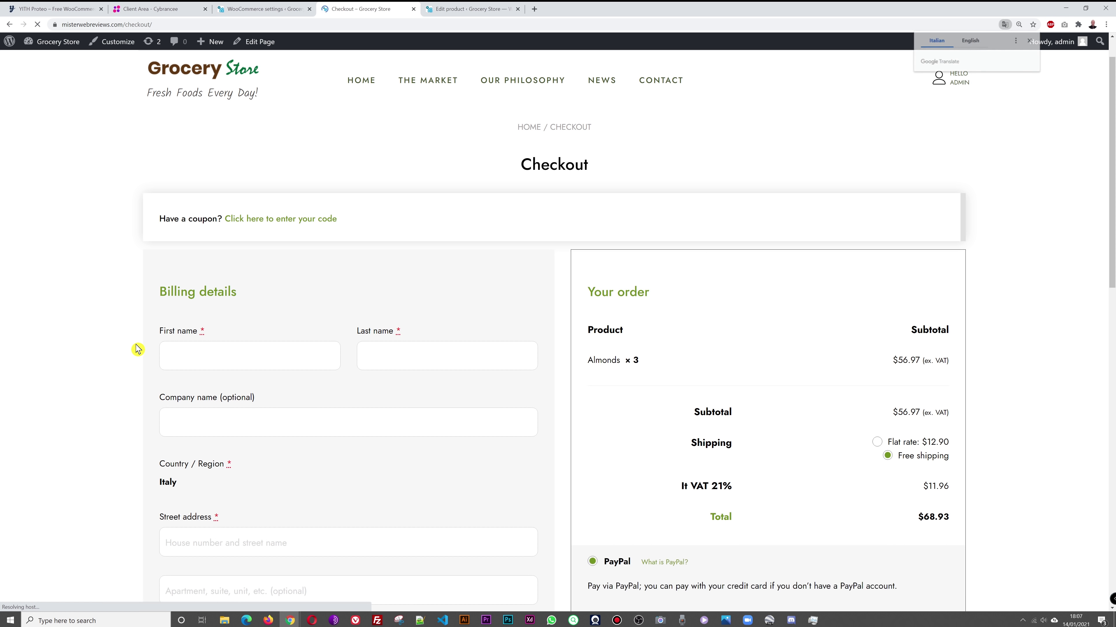
scroll(134, 347, down, 5)
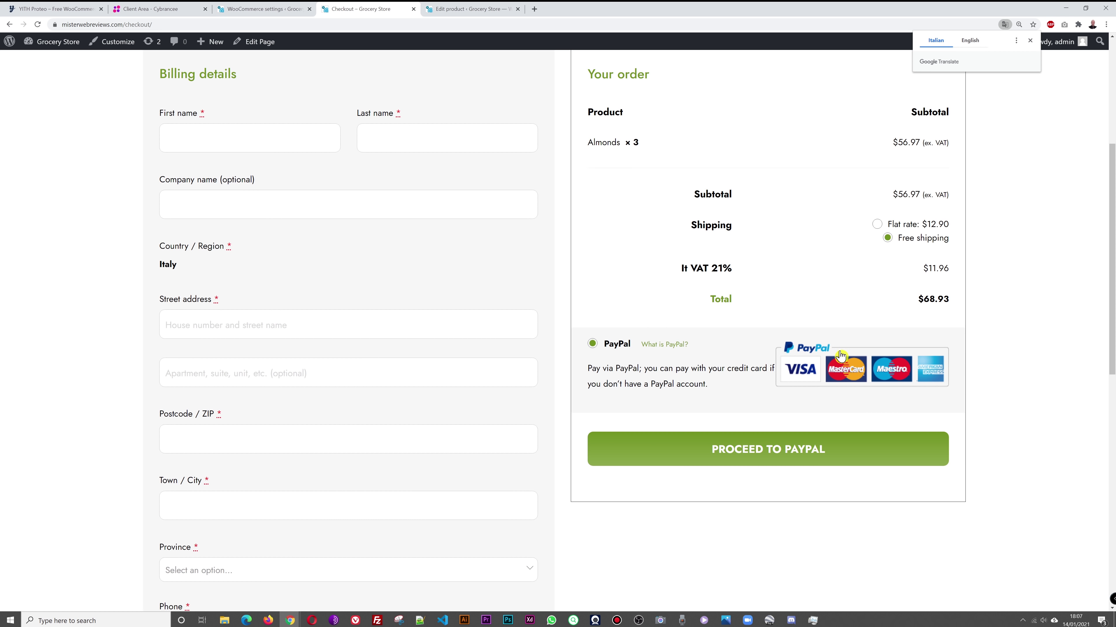
scroll(822, 316, up, 4)
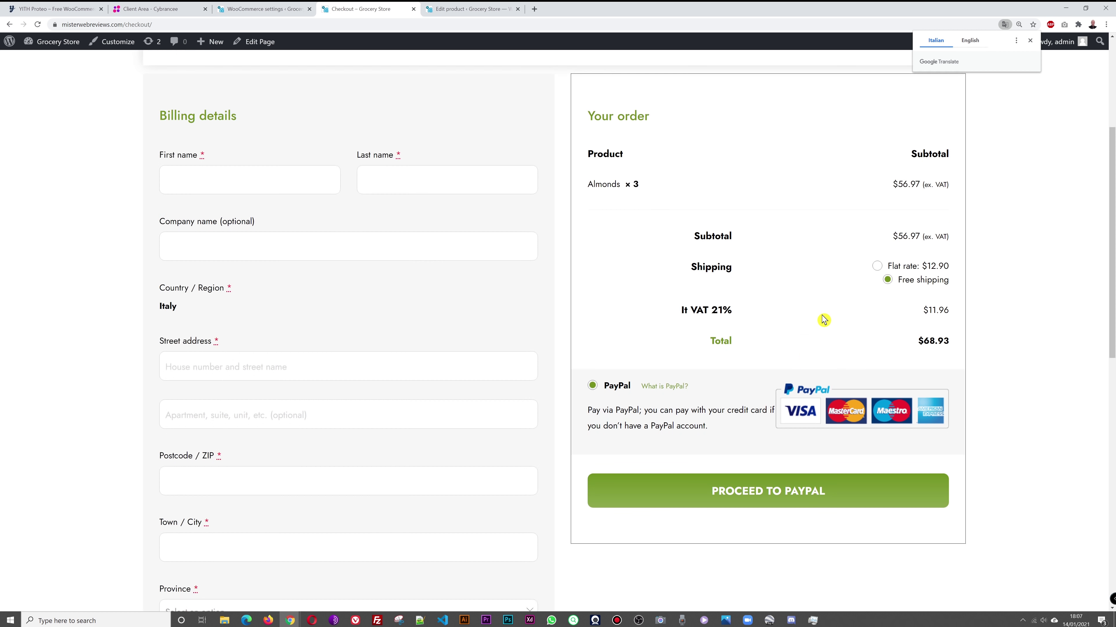
scroll(466, 401, down, 4)
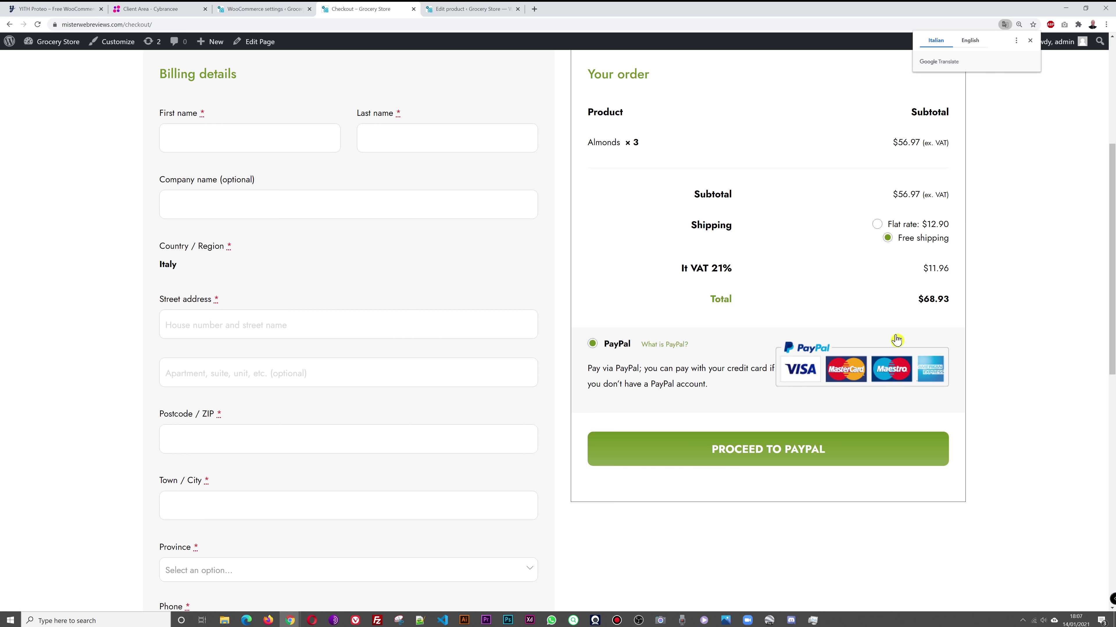
scroll(943, 340, up, 5)
click(1030, 40)
scroll(1038, 335, down, 3)
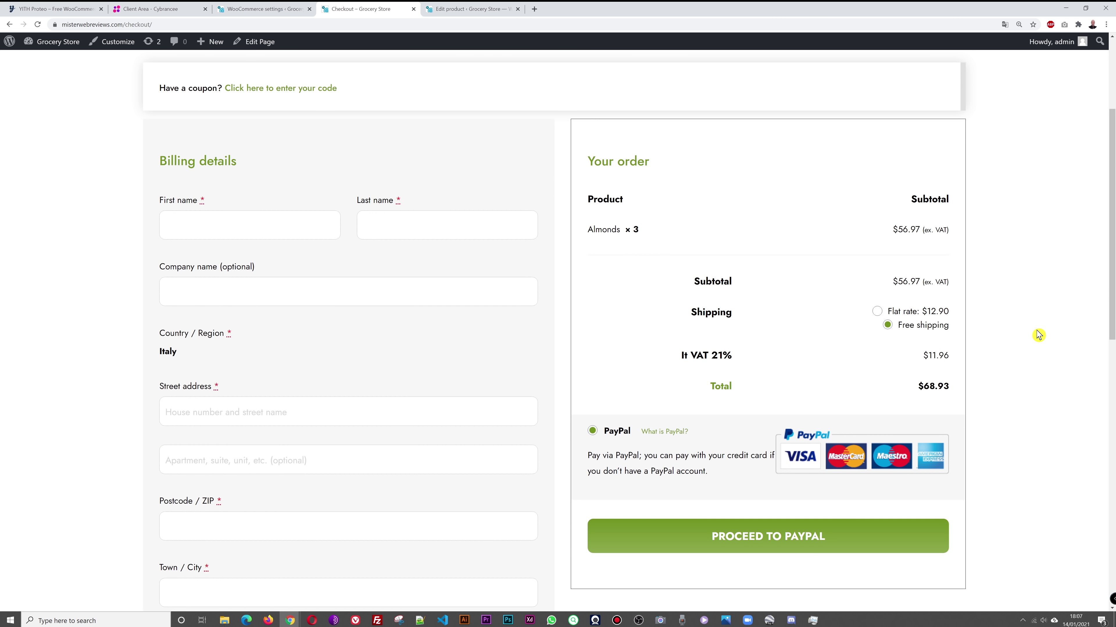
scroll(1039, 335, up, 3)
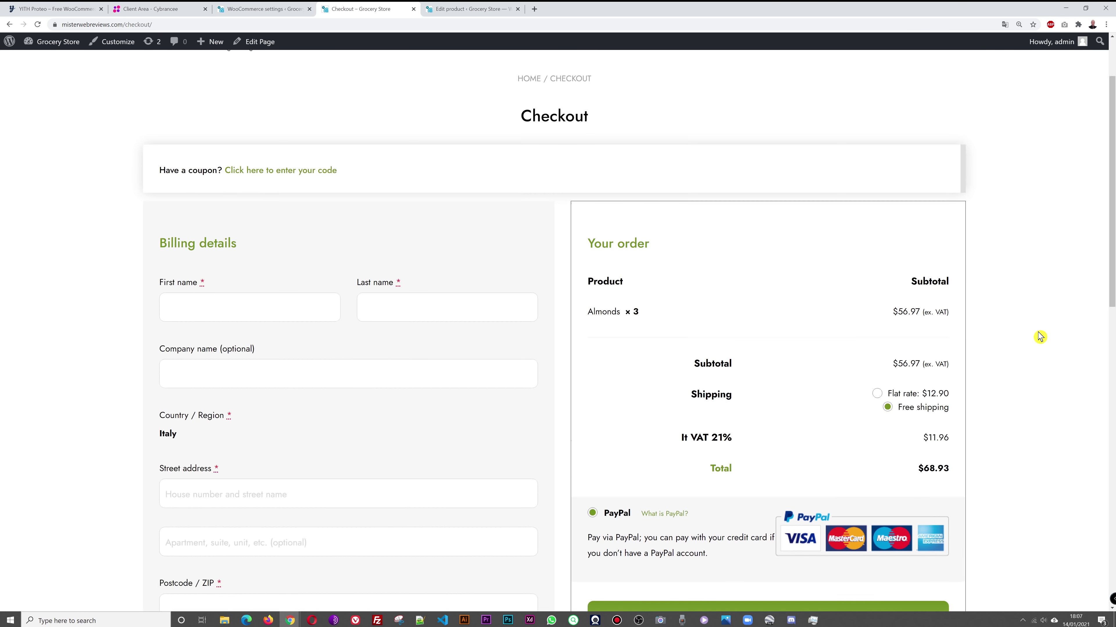
click(277, 10)
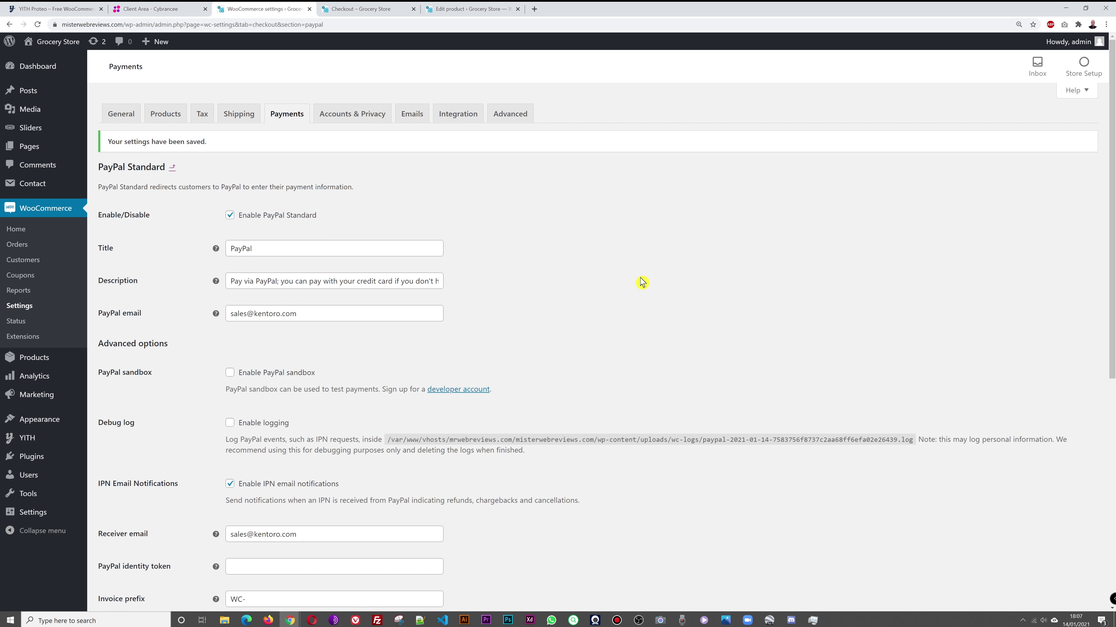
Step: Go to Plugins > Add New and search for 'stripe woocommerce'
click(473, 10)
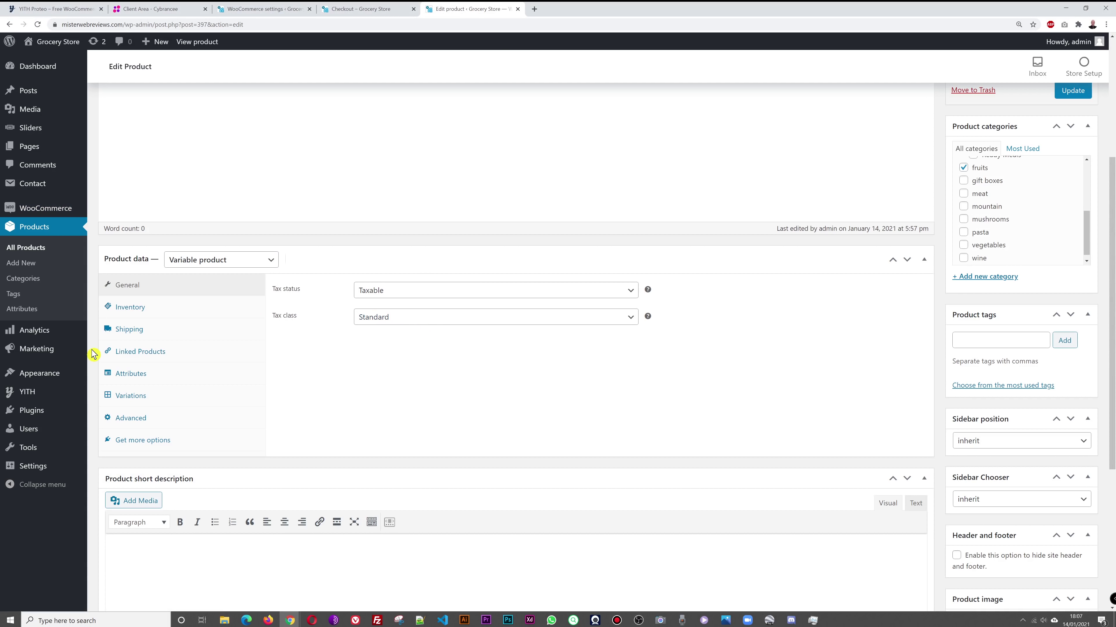
mouse_move(32, 415)
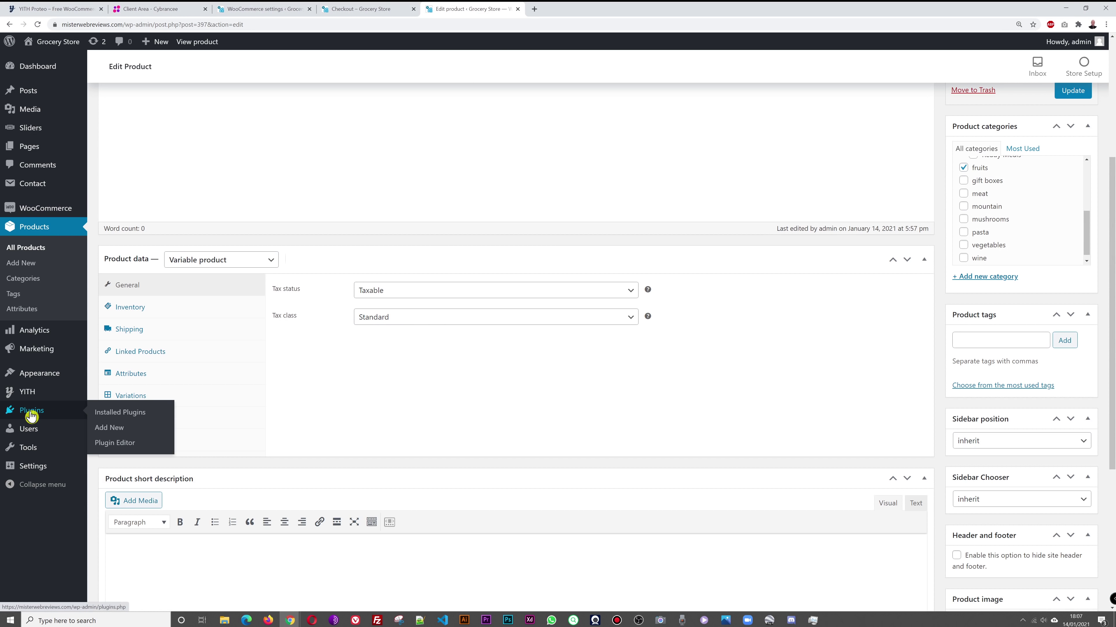
click(117, 433)
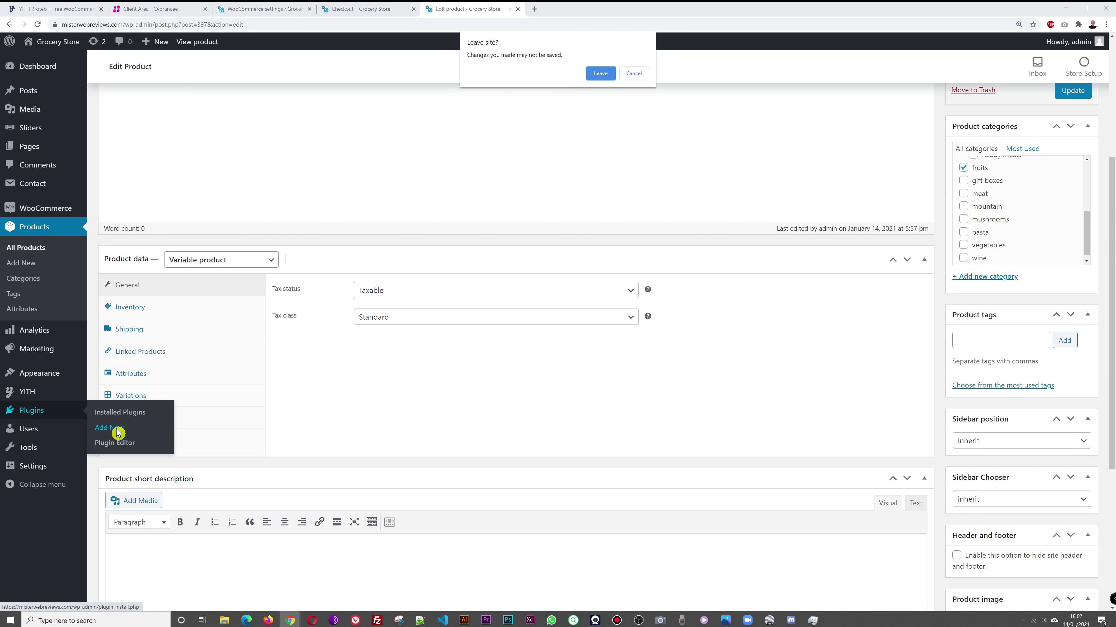
click(601, 75)
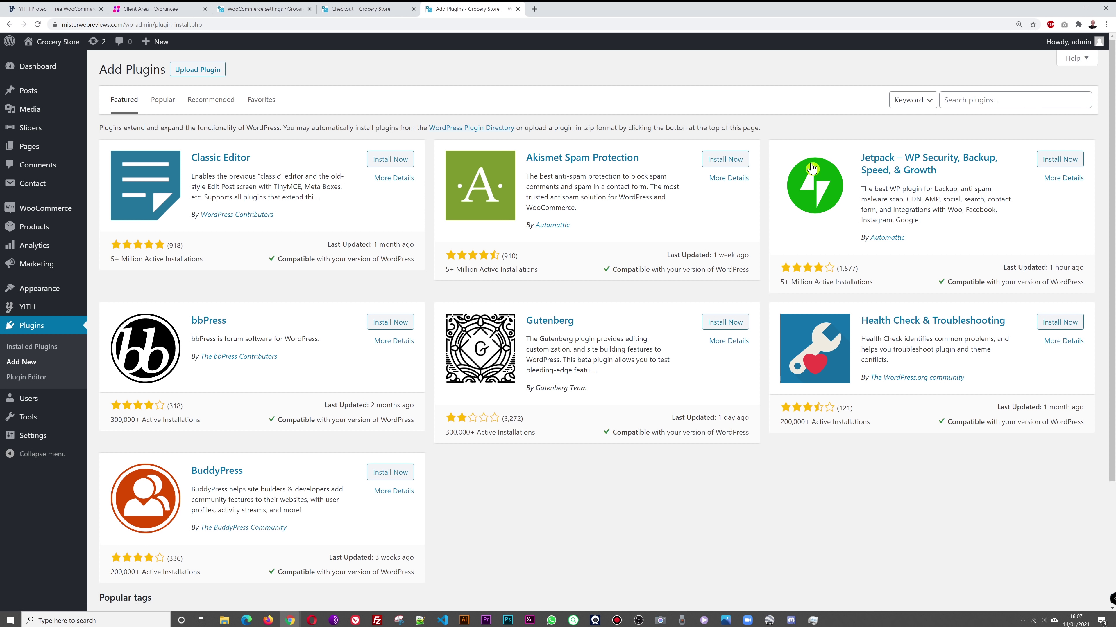
click(991, 101)
text(stripe woocommerce)
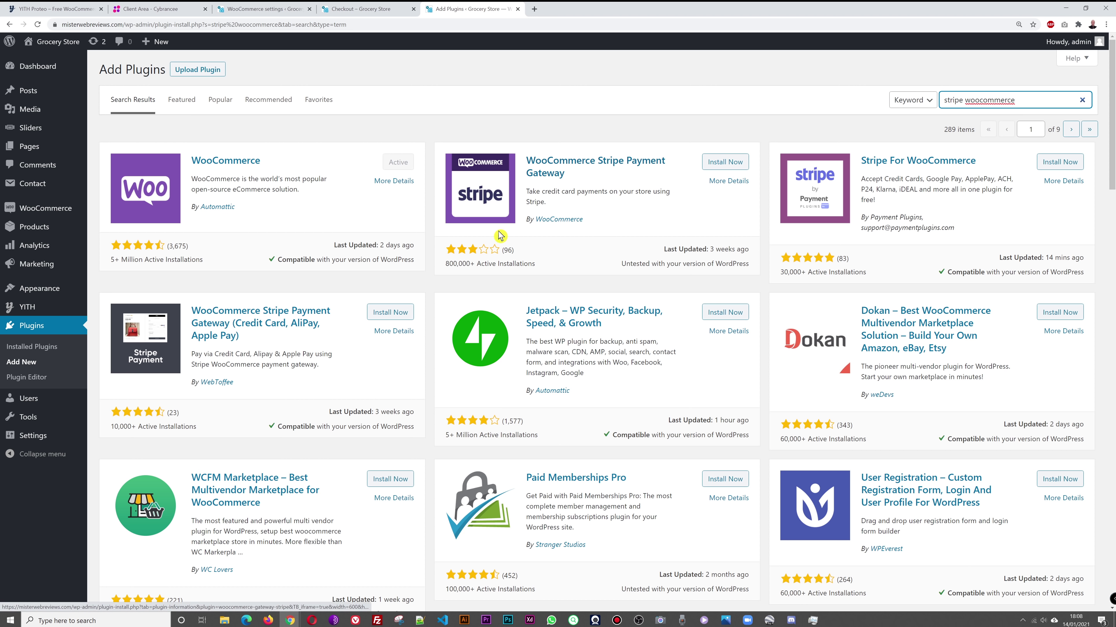
Step: Read the user reviews of the WooCommerce Stripe Payment Gateway plugin
click(728, 181)
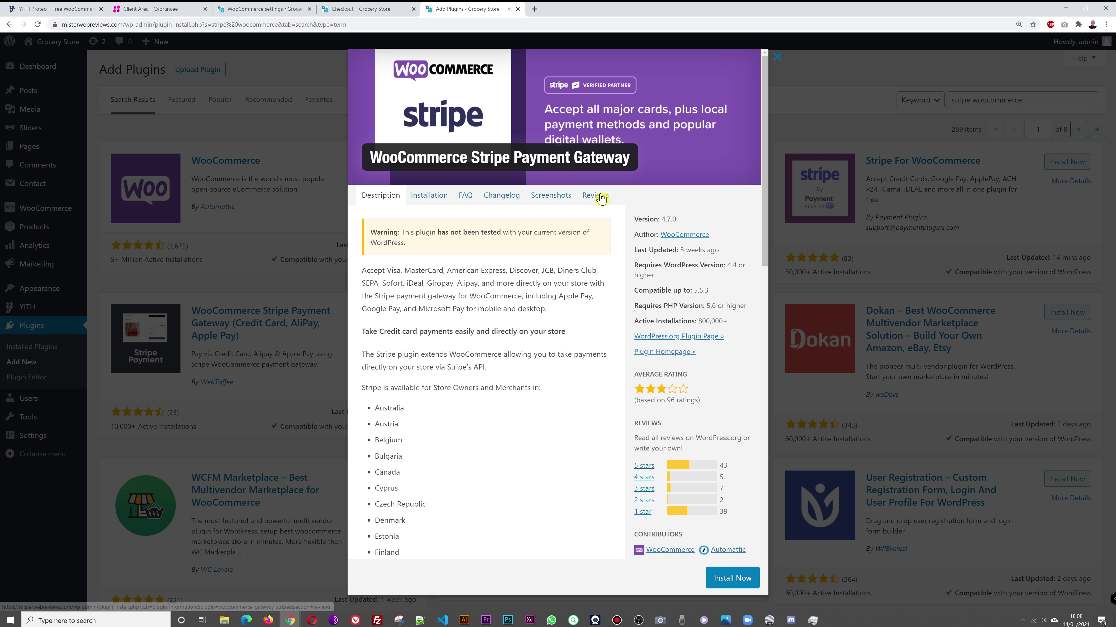
click(599, 197)
scroll(566, 380, down, 5)
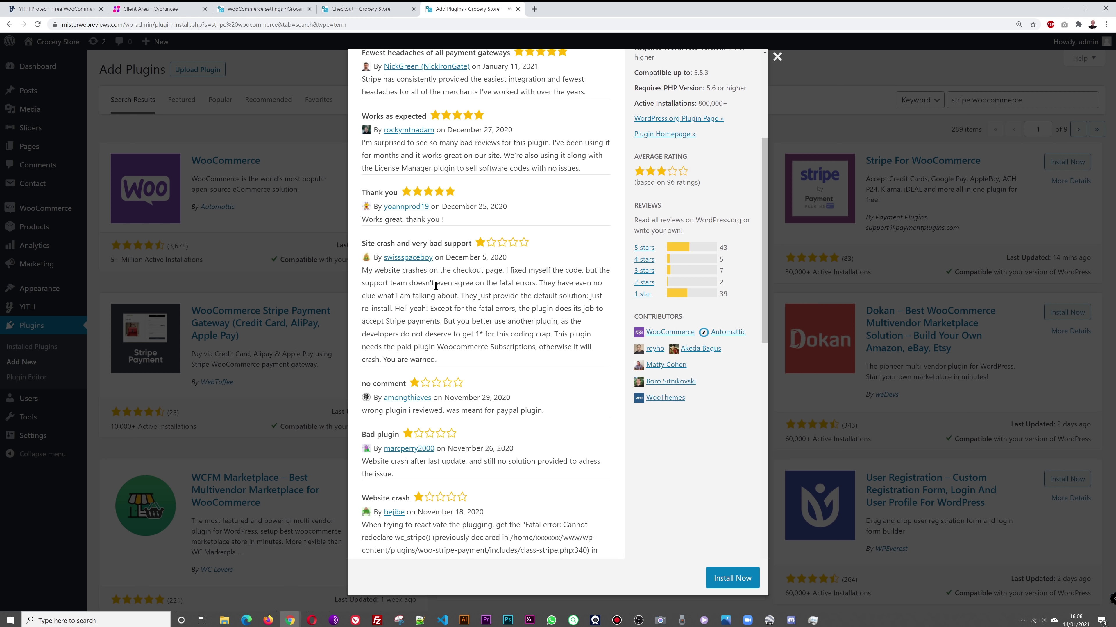
scroll(563, 306, up, 10)
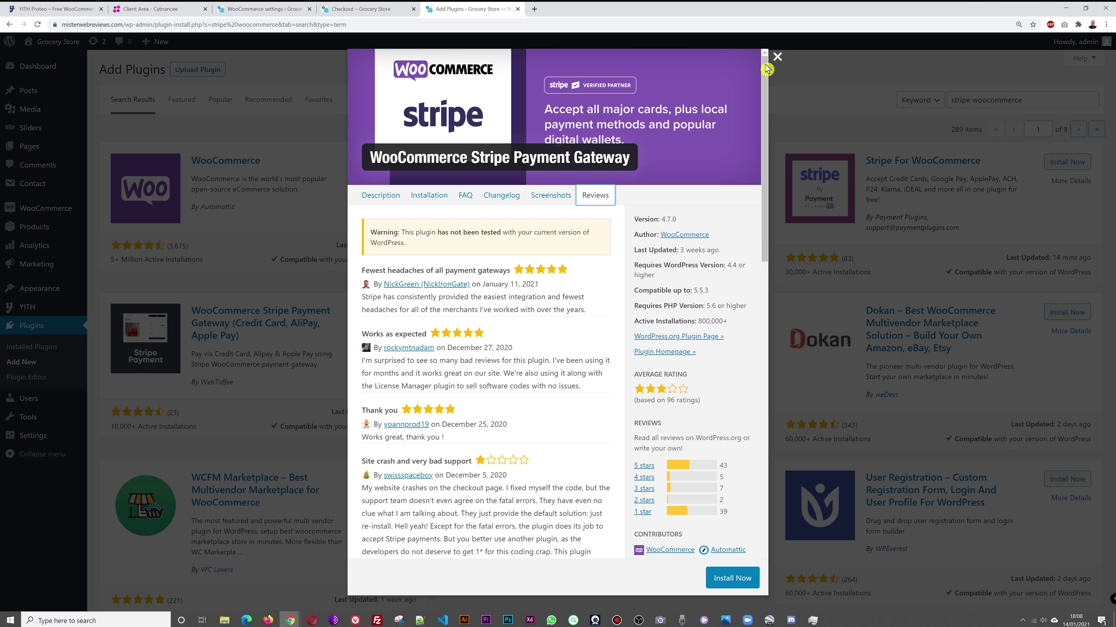
click(777, 56)
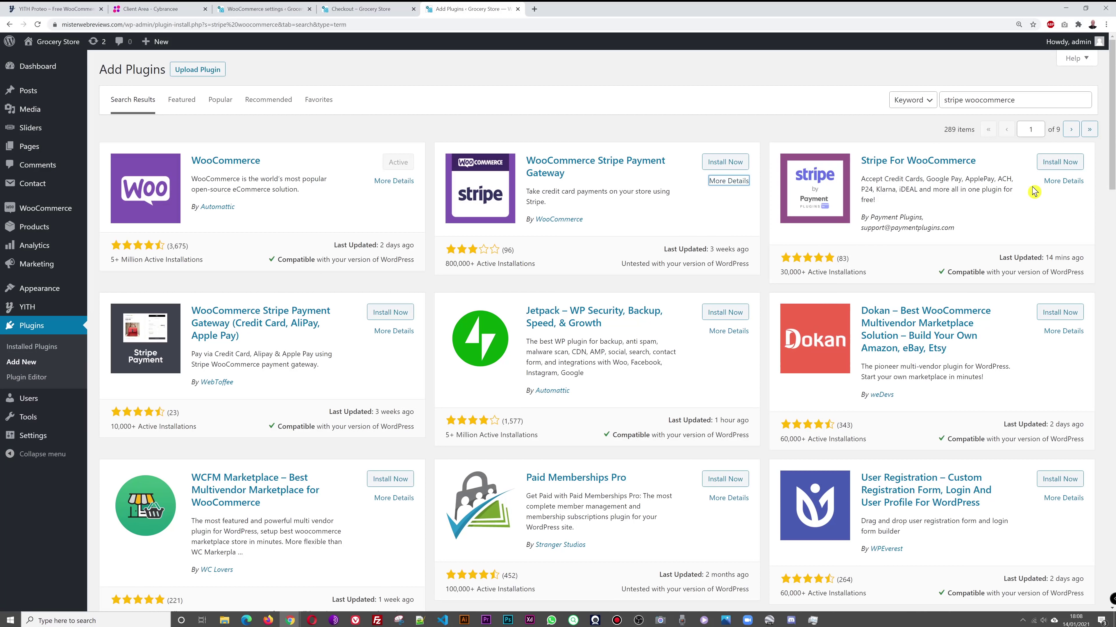
Step: Read the Stripe For WooCommerce reviews, then install and activate that plugin
click(1056, 181)
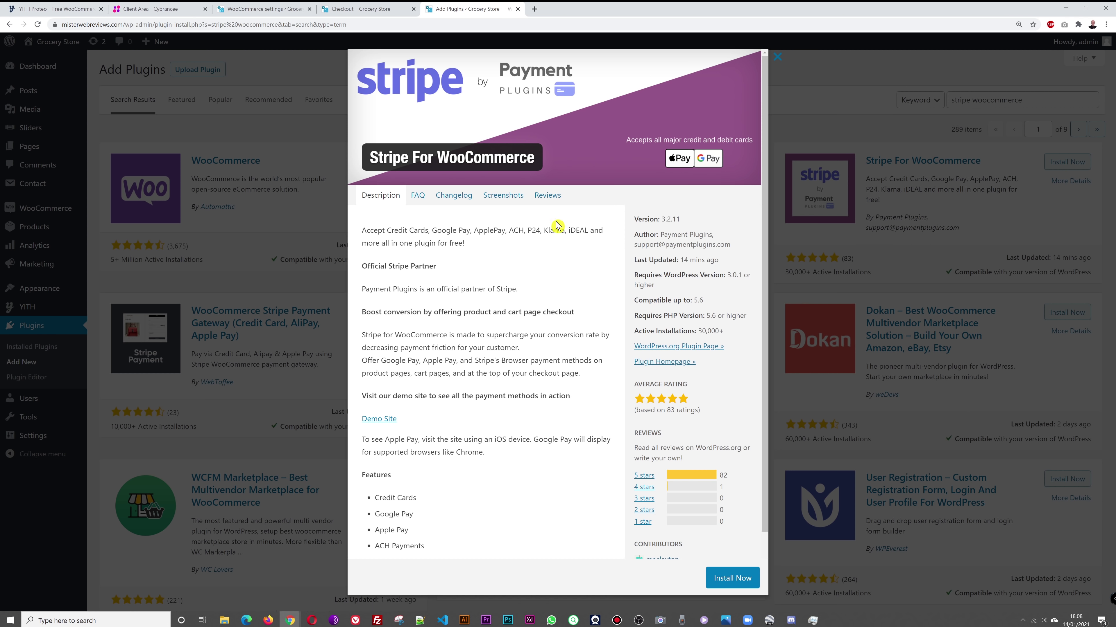
click(546, 202)
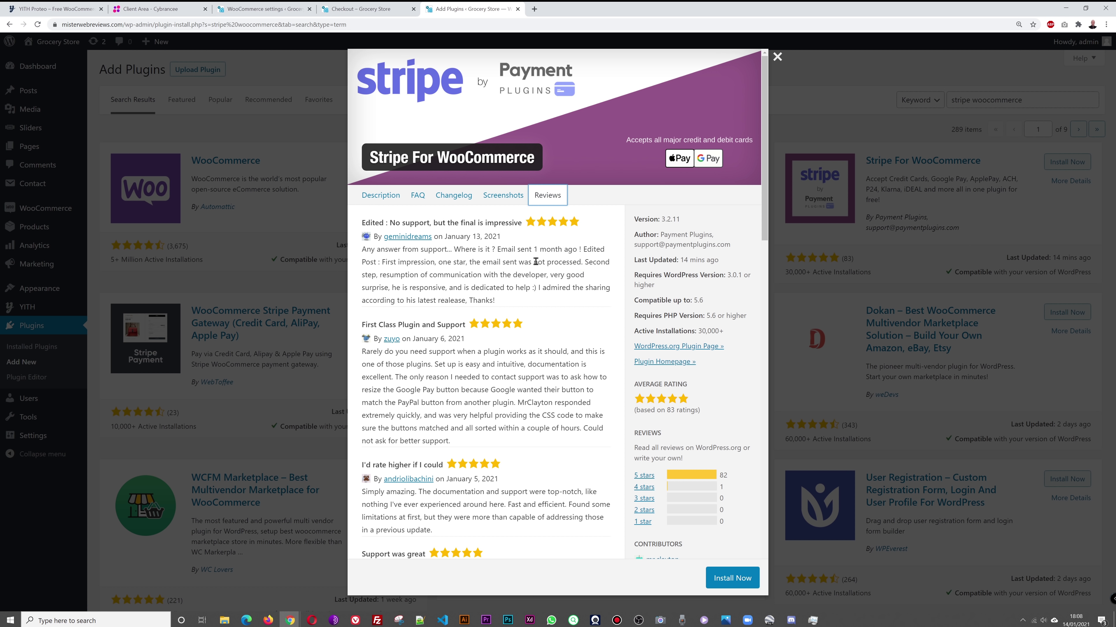
scroll(692, 388, down, 5)
scroll(692, 387, up, 5)
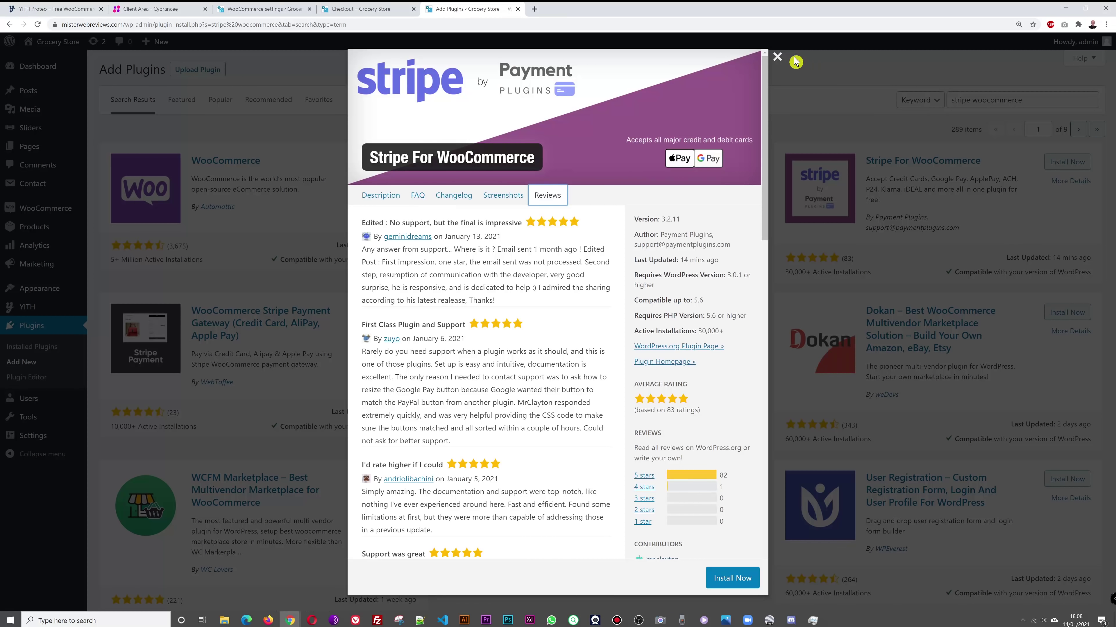
click(778, 57)
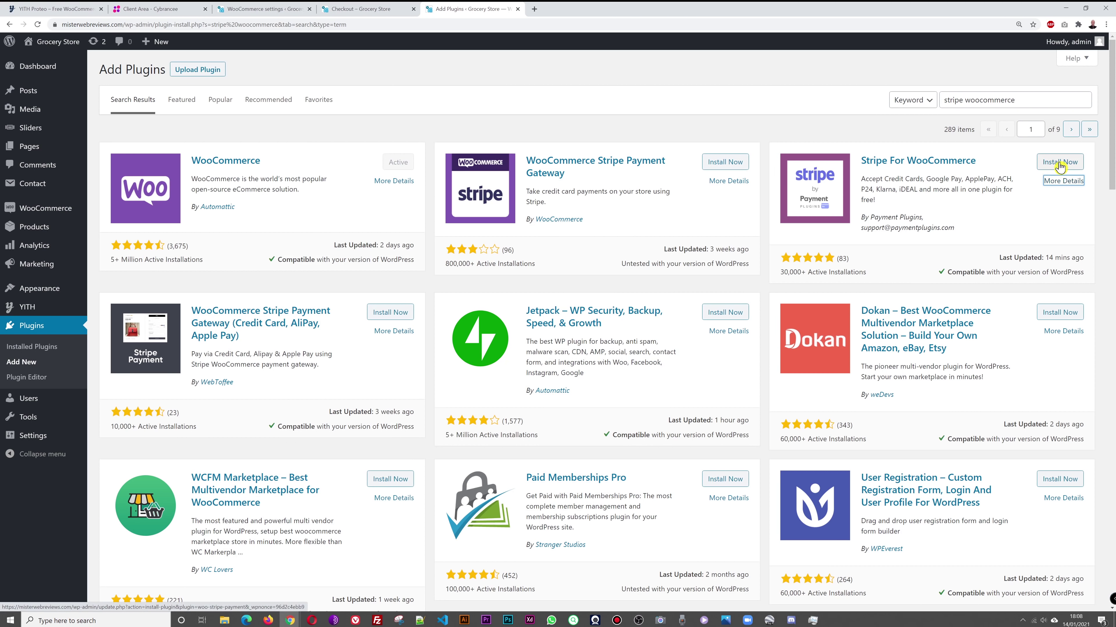
click(1060, 166)
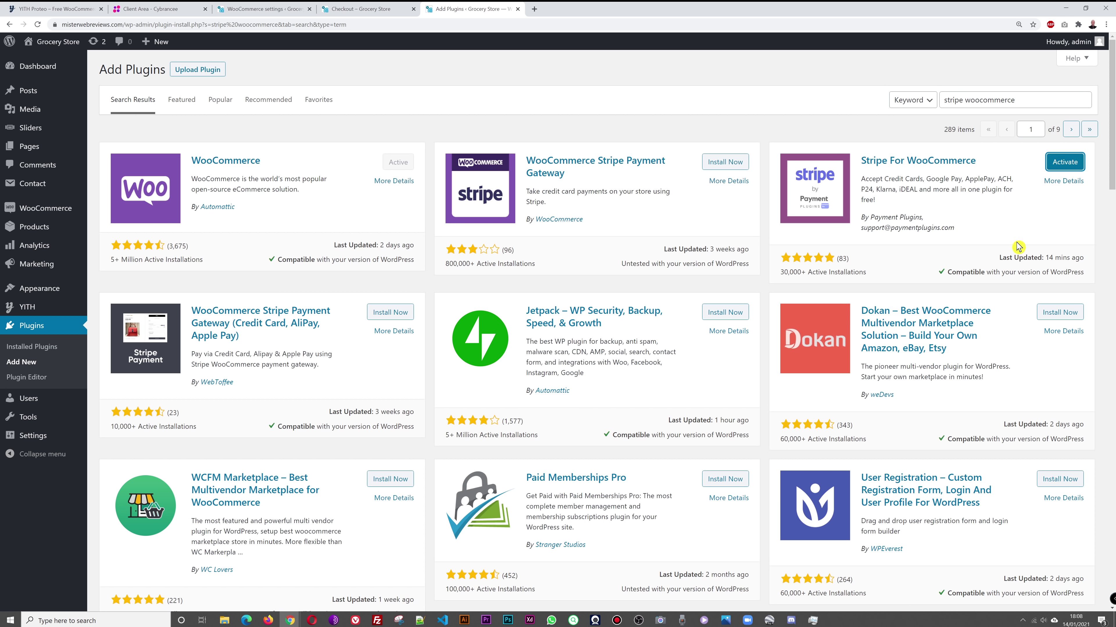
click(1075, 166)
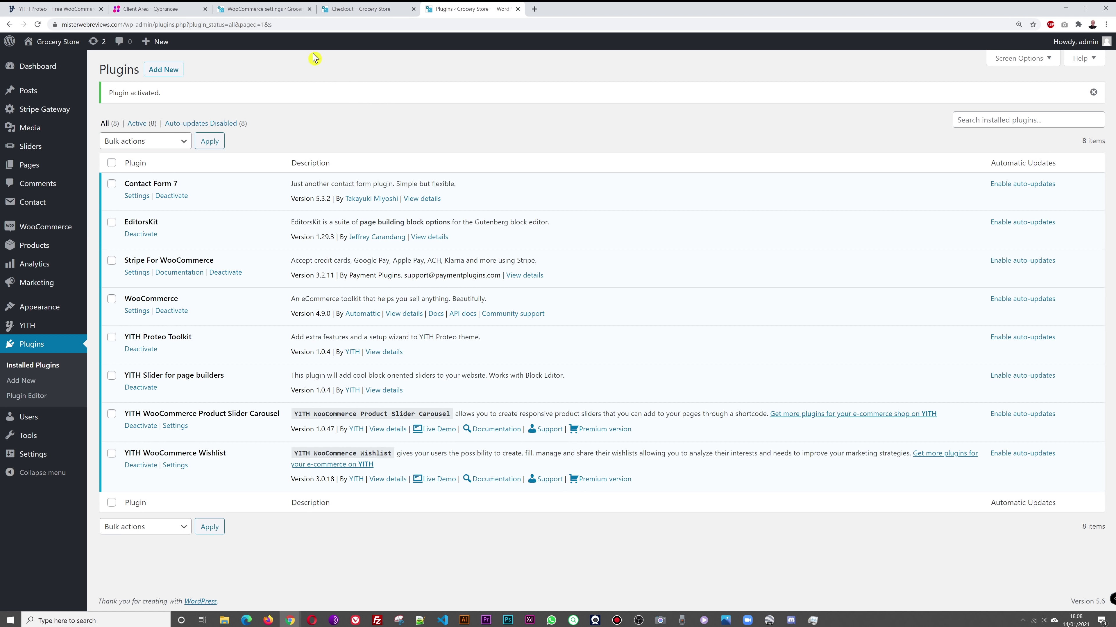
Step: Review the Payments list showing the new Stripe gateways, Stripe Credit Cards enabled beside PayPal Standard
click(266, 10)
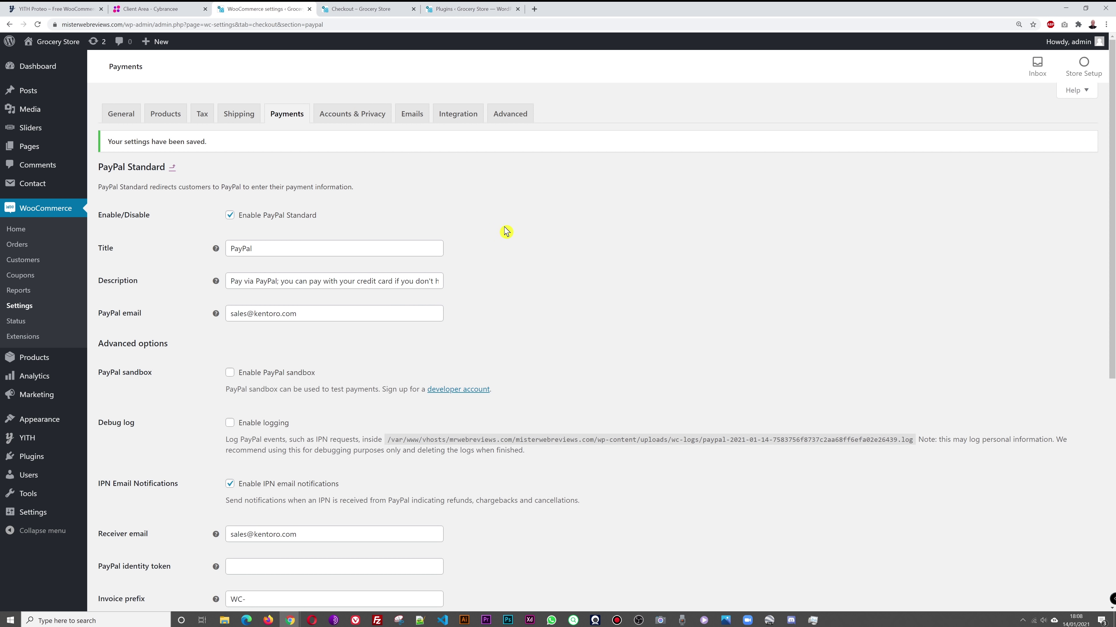
click(172, 167)
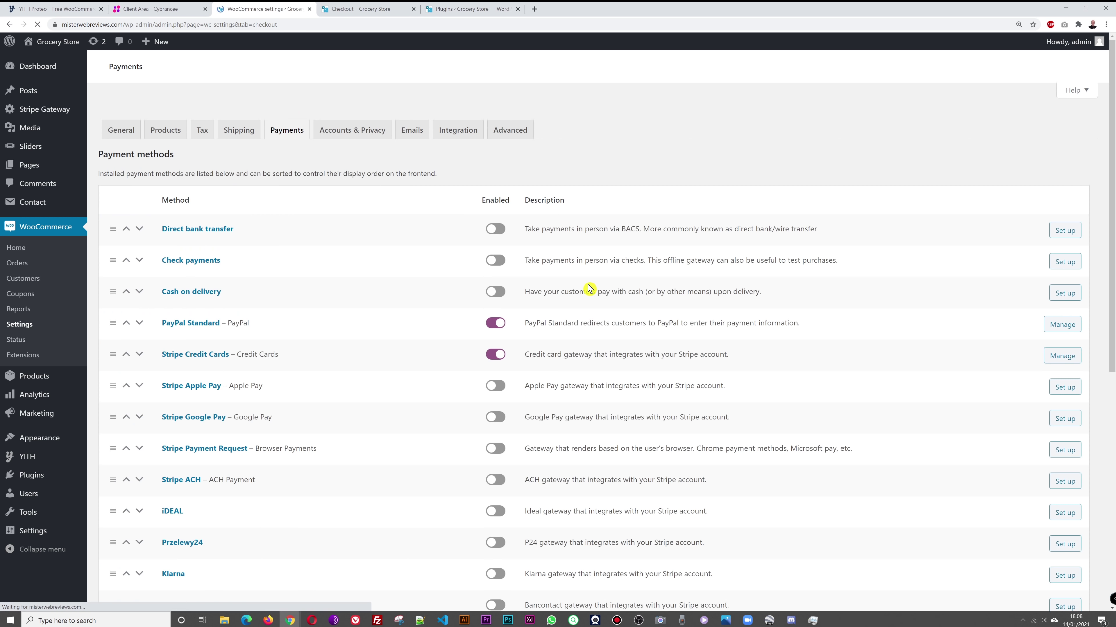
scroll(708, 288, down, 2)
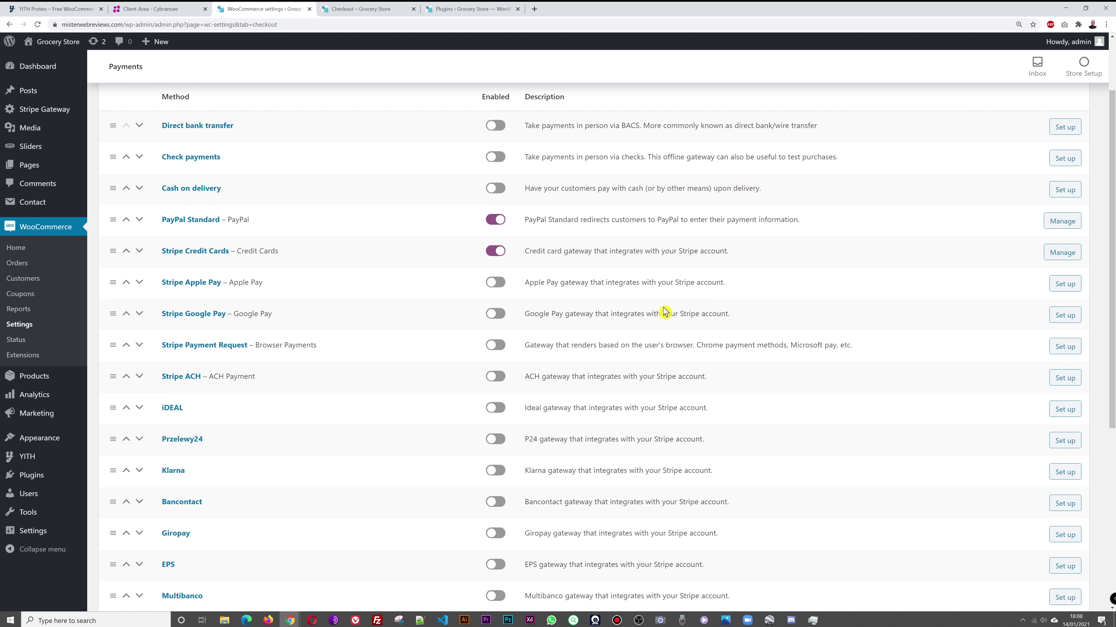
scroll(543, 491, down, 5)
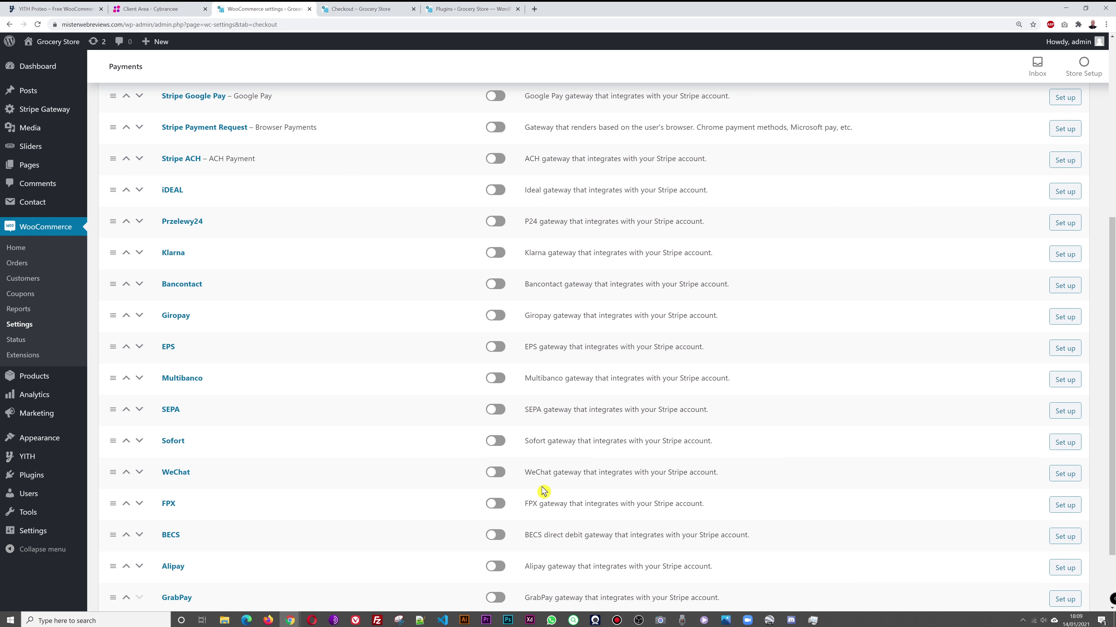
scroll(542, 491, up, 3)
scroll(542, 492, up, 1)
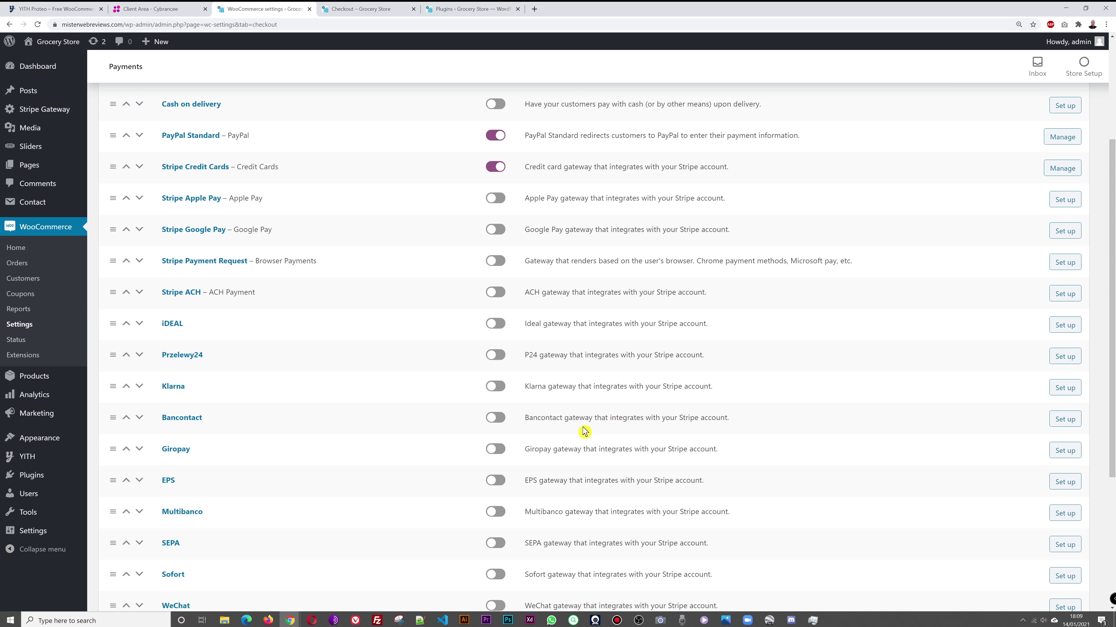
scroll(593, 429, down, 1)
scroll(624, 418, down, 2)
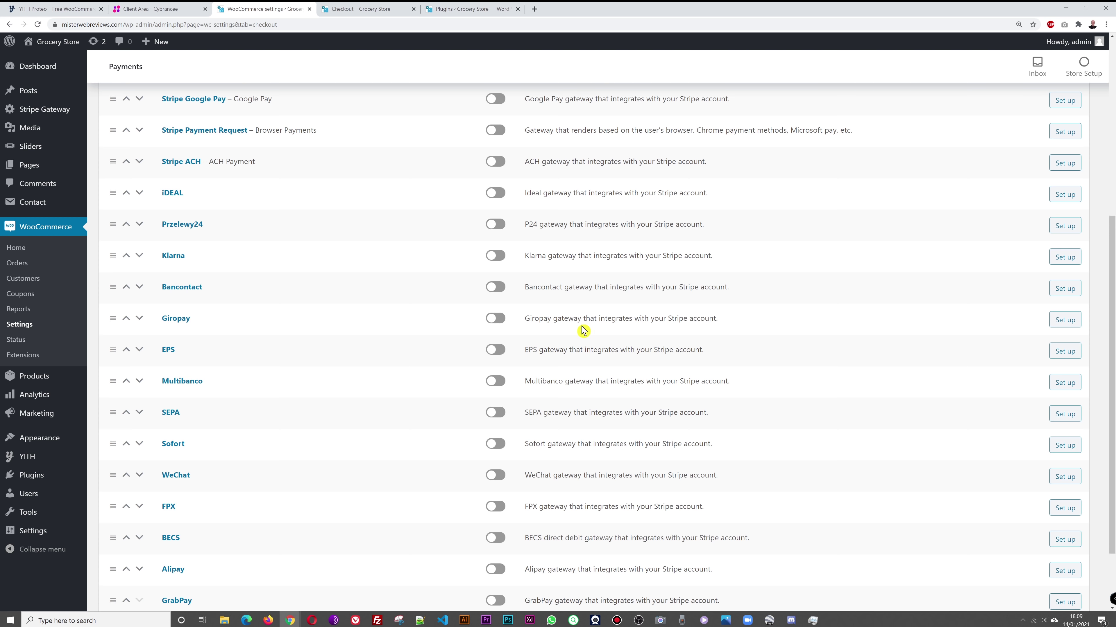
scroll(527, 320, down, 2)
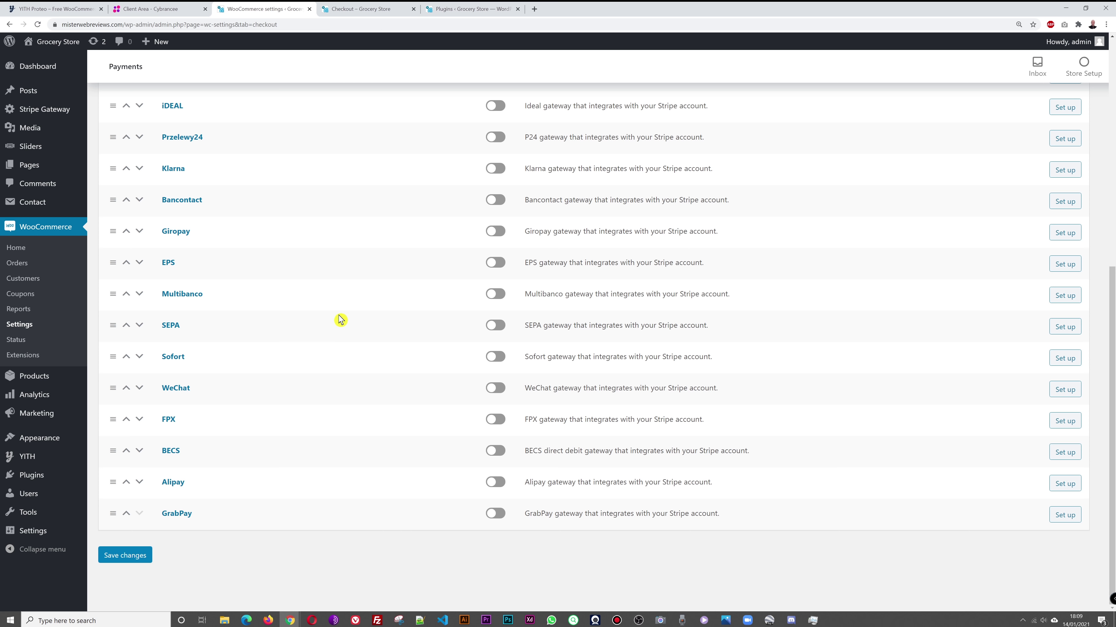
scroll(520, 417, up, 5)
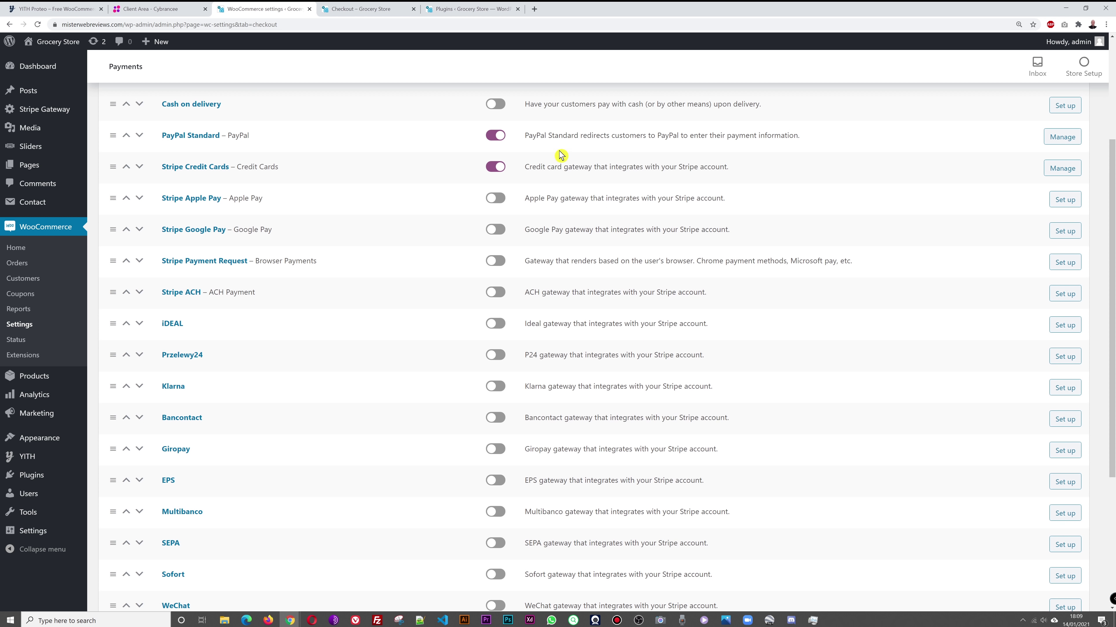
scroll(249, 207, up, 1)
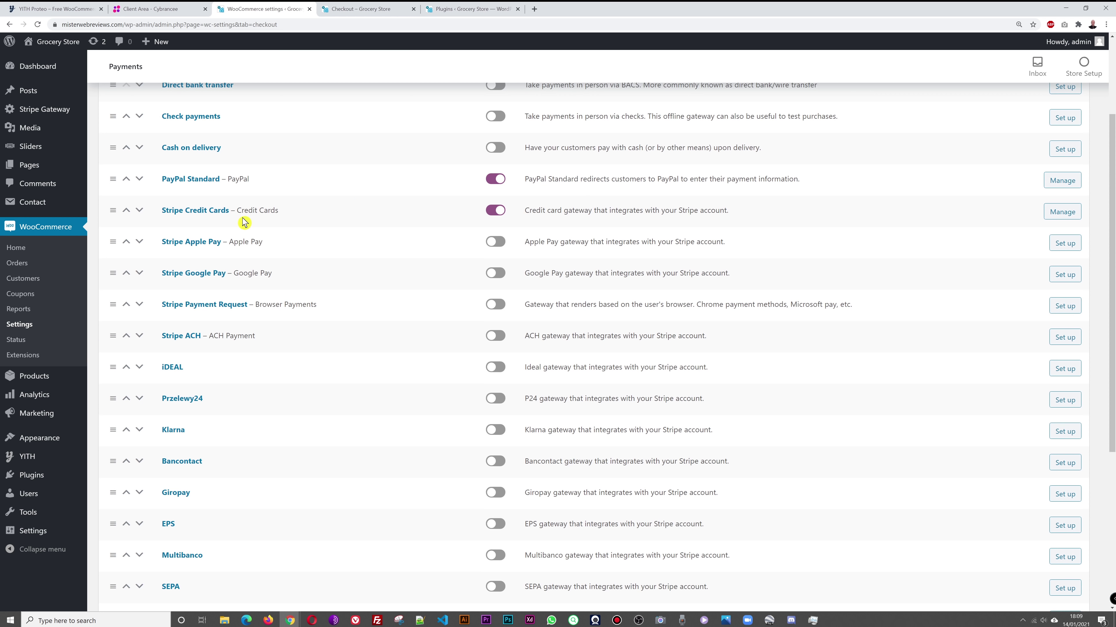
Step: Open the Stripe Credit Cards settings and go to its API Settings page
click(207, 215)
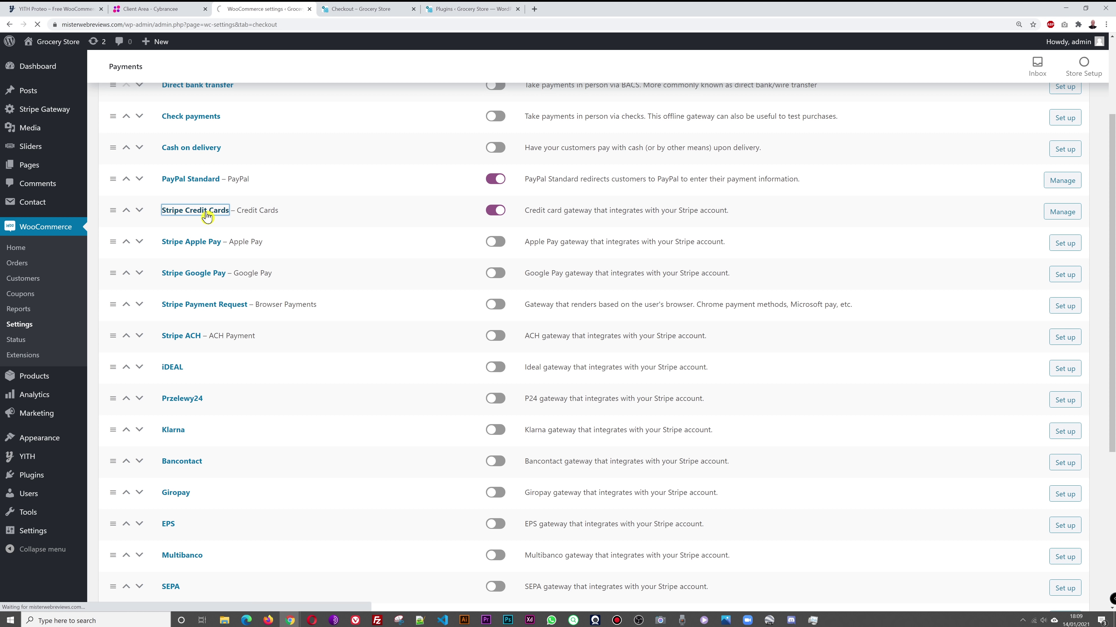
scroll(610, 304, down, 1)
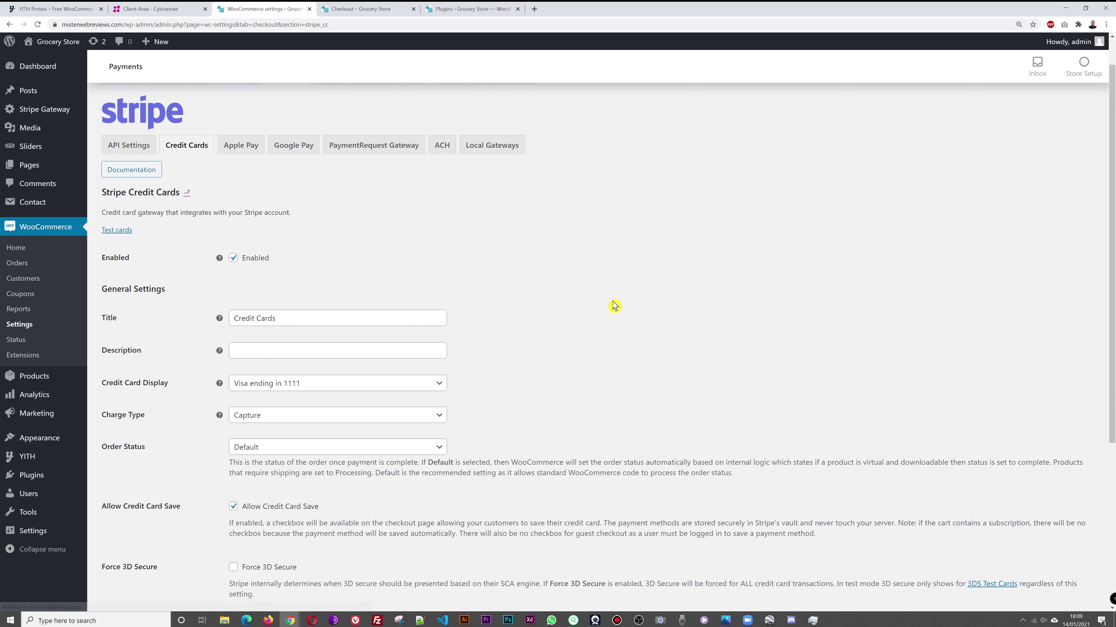
scroll(672, 299, down, 2)
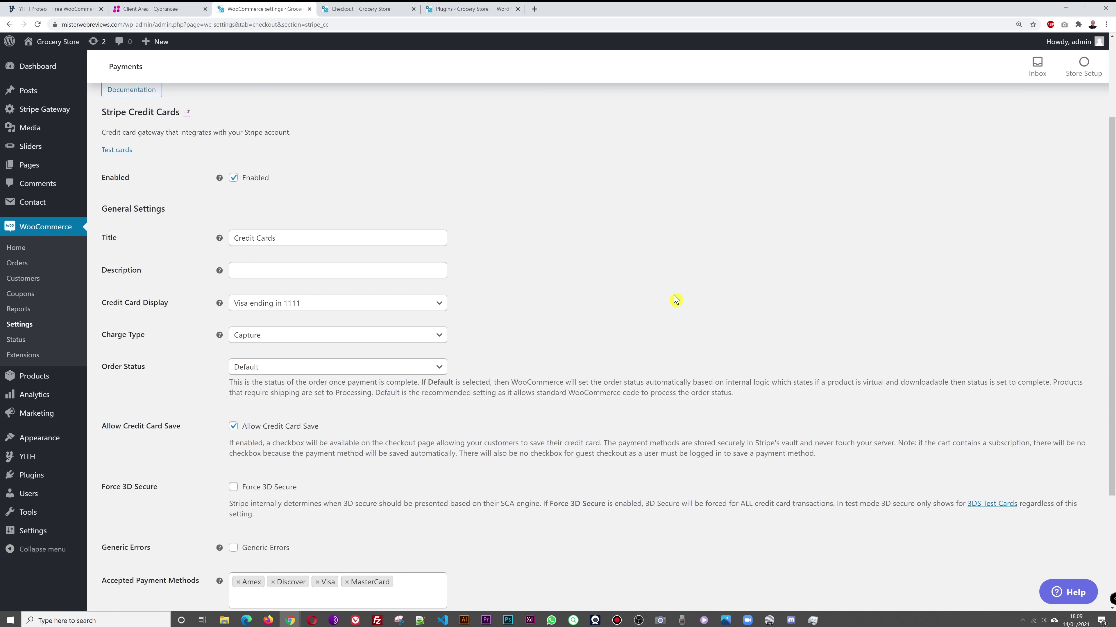
scroll(675, 300, down, 4)
scroll(675, 299, up, 4)
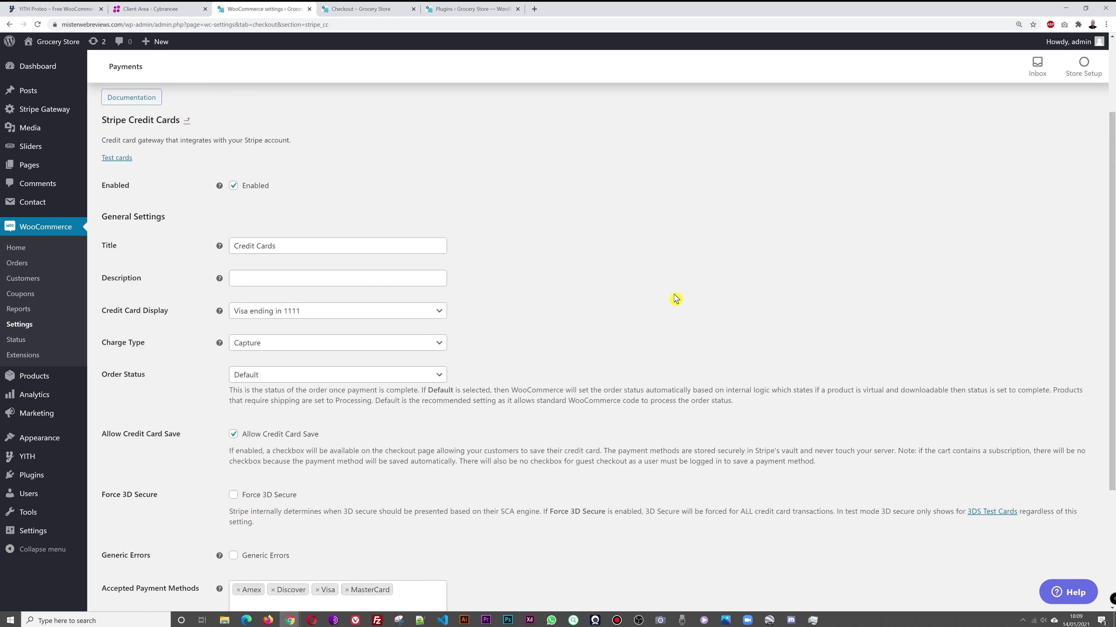
scroll(674, 300, down, 1)
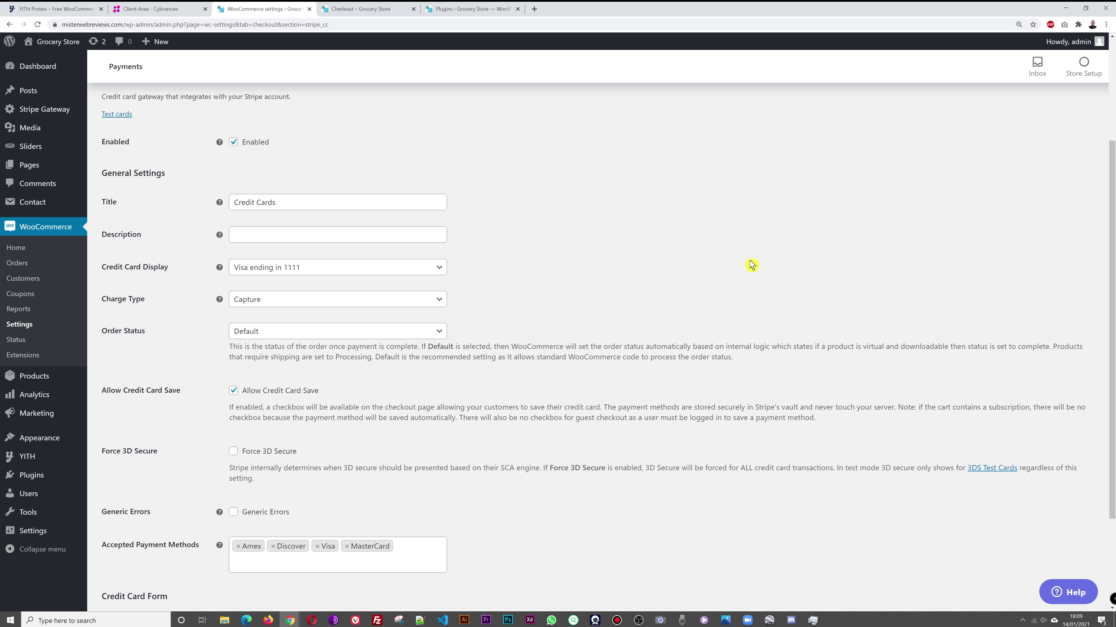
scroll(461, 259, up, 4)
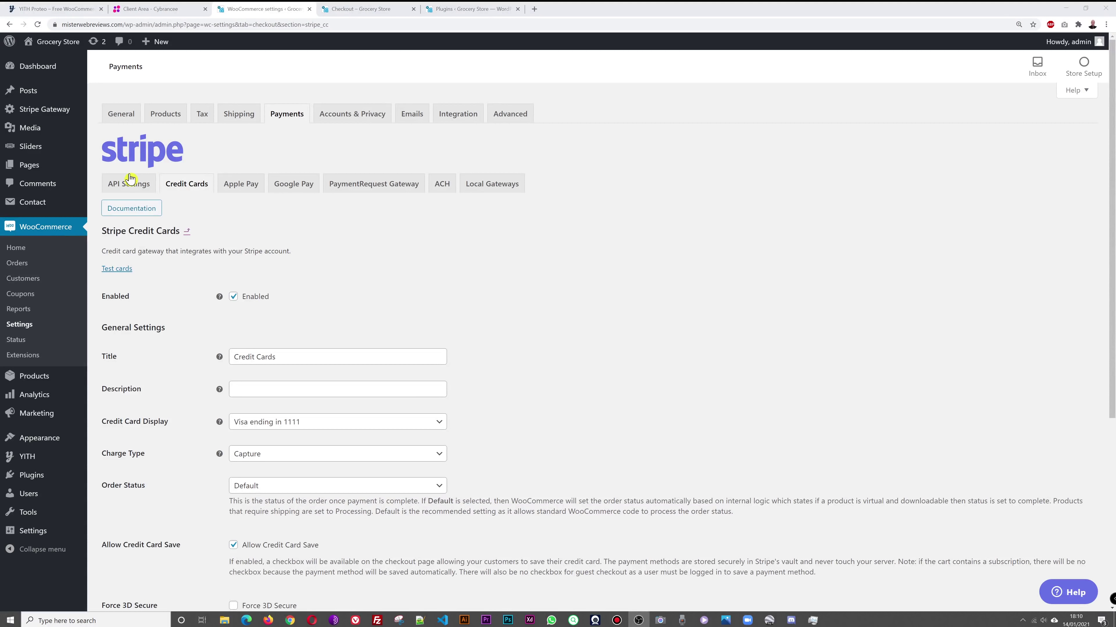
click(126, 187)
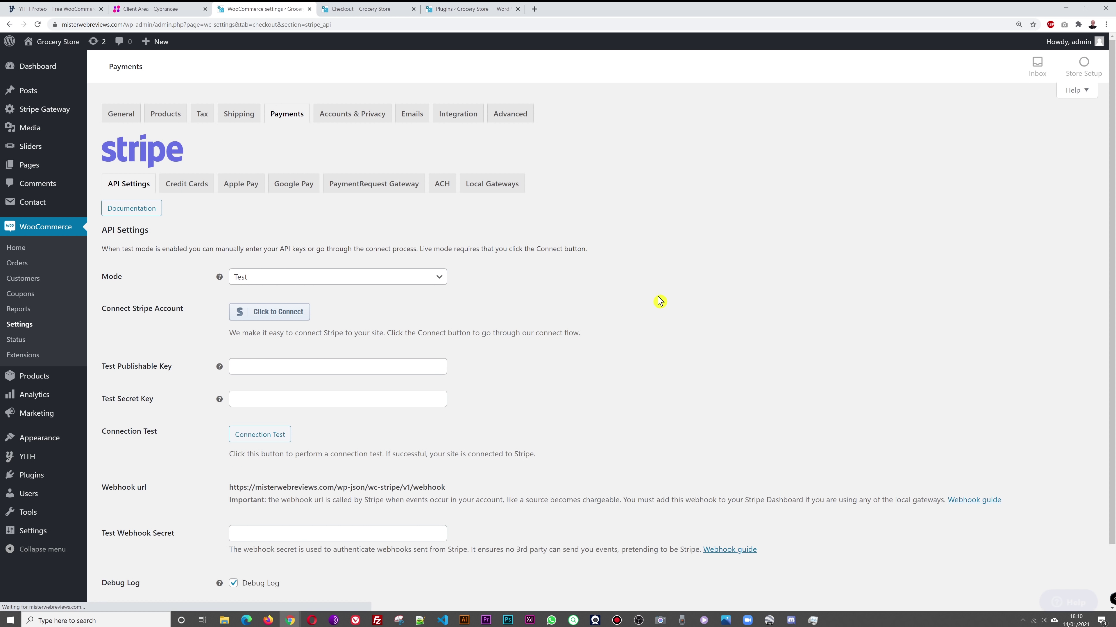
scroll(655, 302, down, 2)
scroll(641, 299, up, 1)
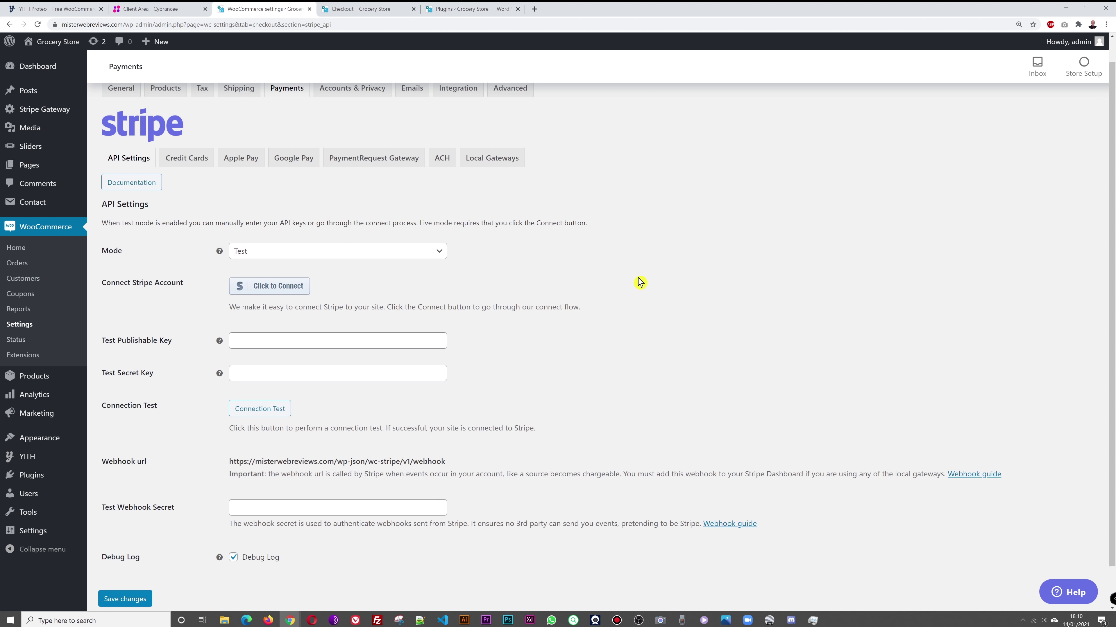
Step: Switch the Stripe gateway Mode to Live, then set it back to Test
click(430, 258)
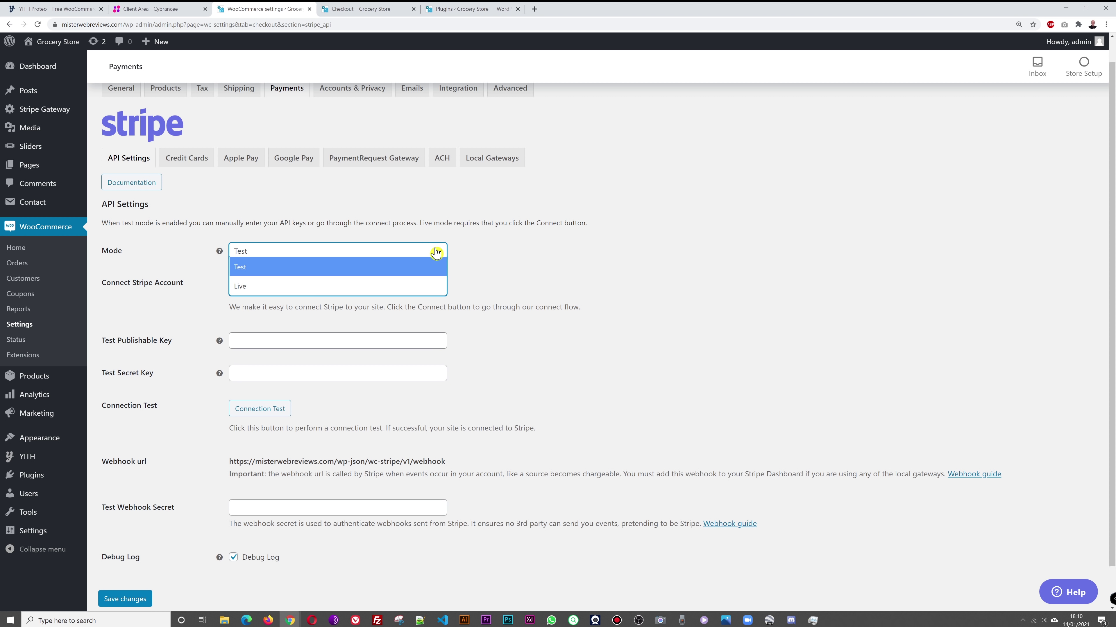
click(397, 273)
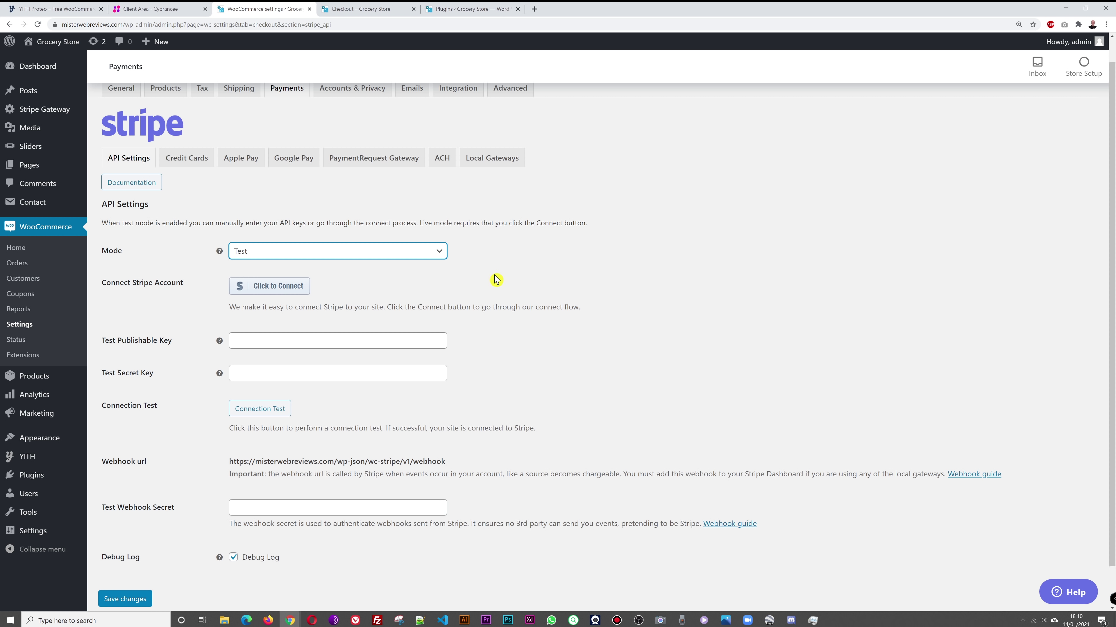
click(437, 254)
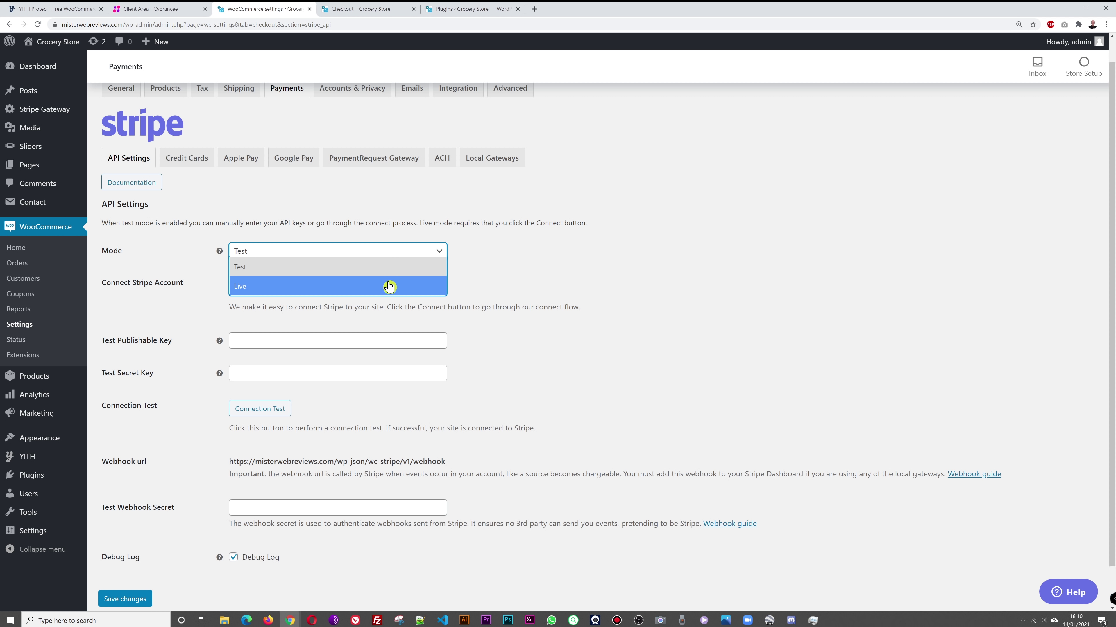
click(535, 287)
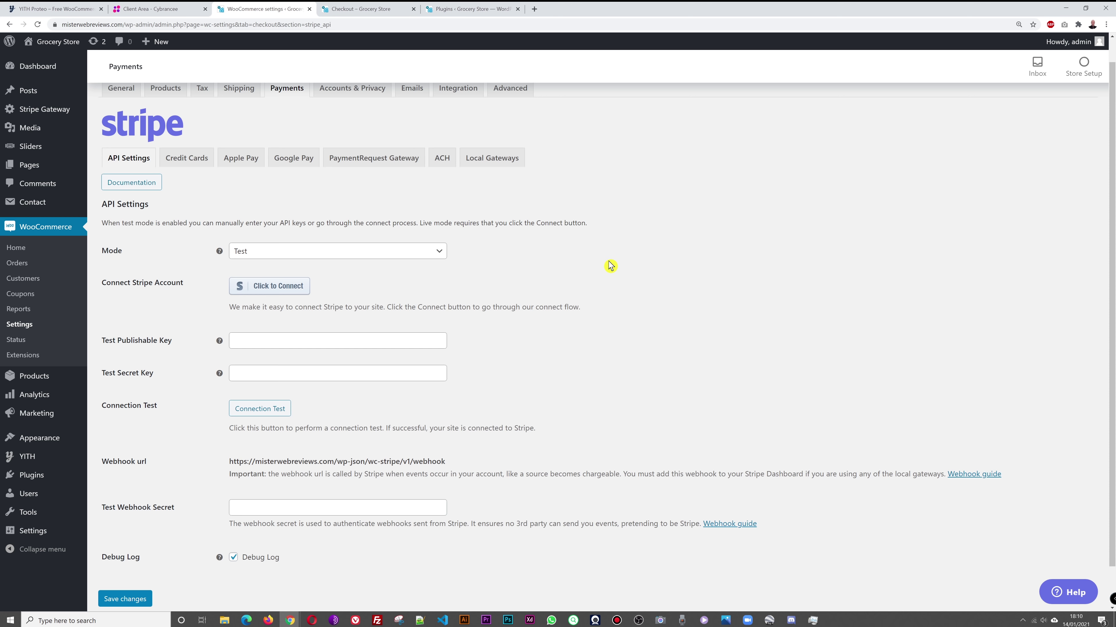
scroll(610, 266, down, 1)
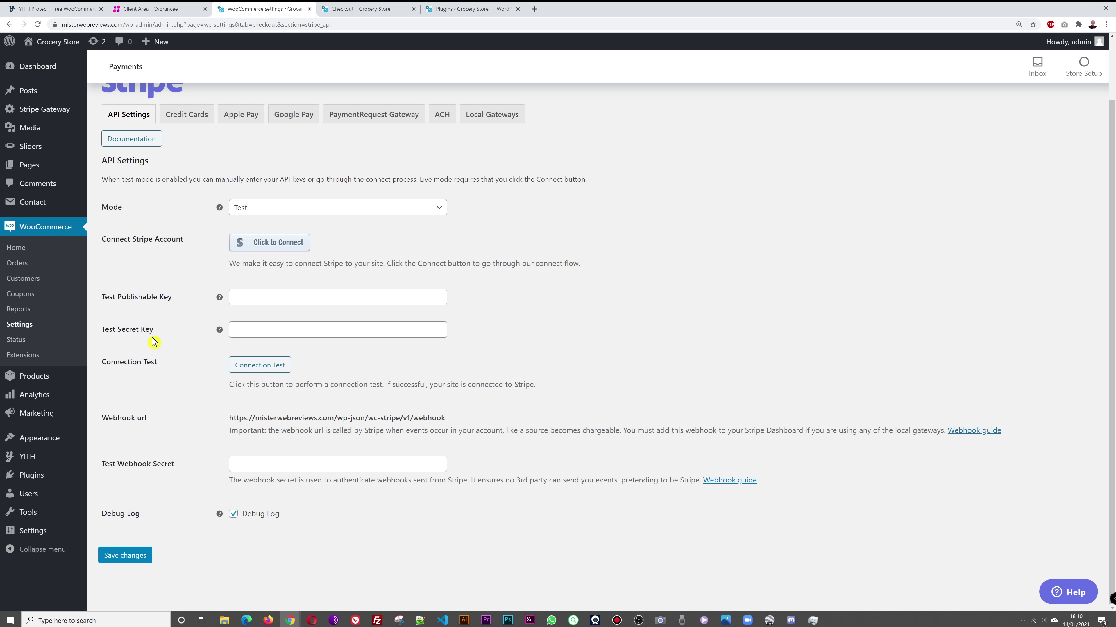
click(256, 296)
click(292, 330)
click(655, 333)
click(435, 209)
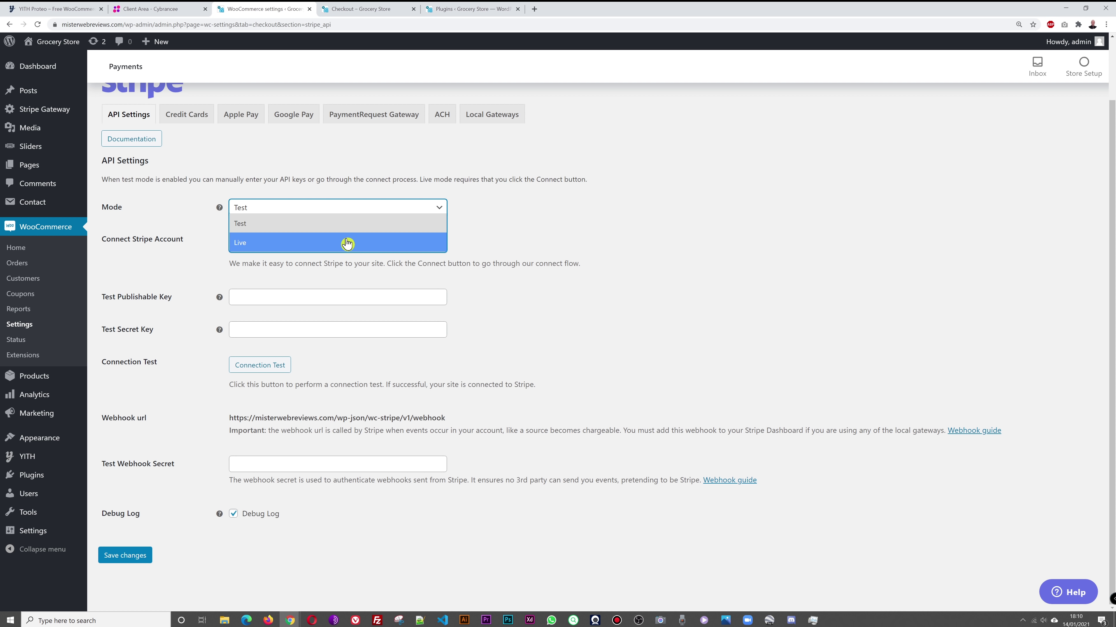
click(347, 243)
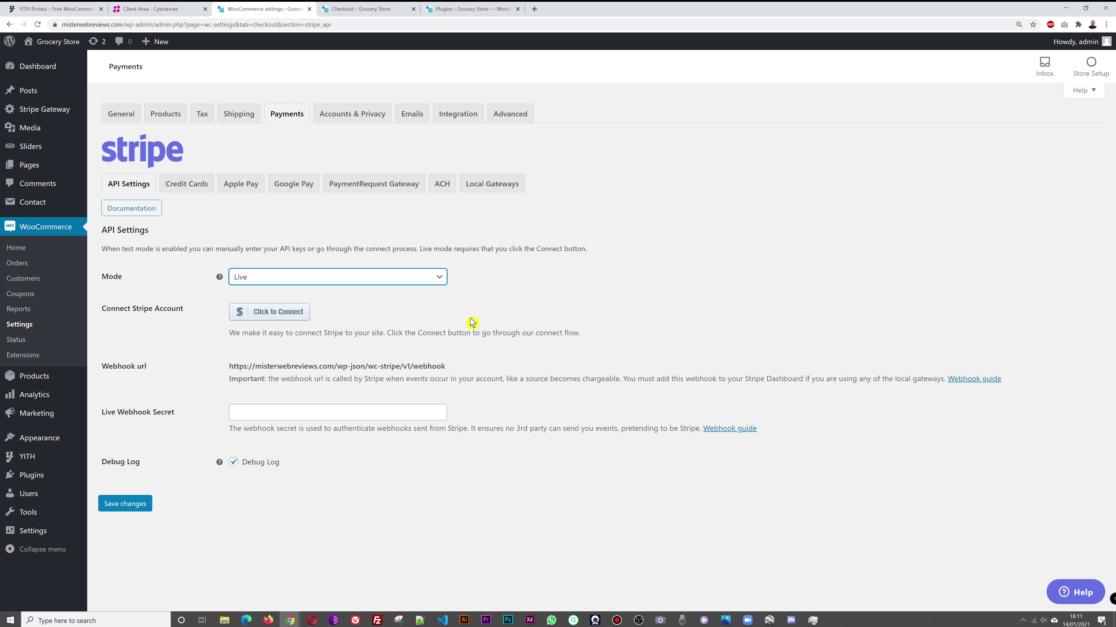
click(283, 285)
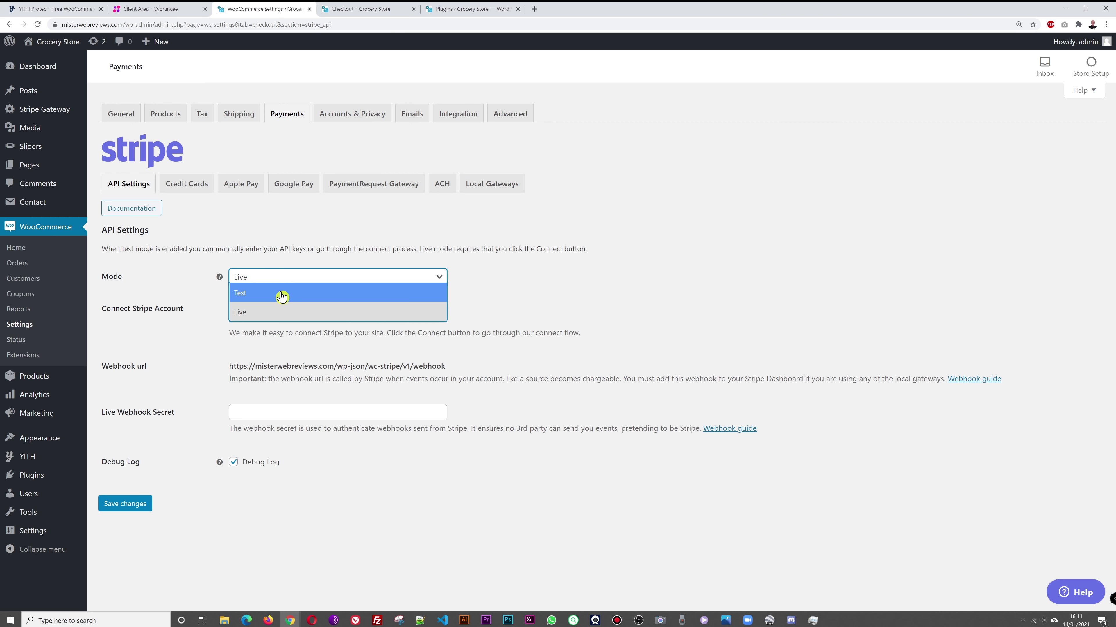
click(281, 294)
Step: Enter the Stripe test publishable and secret keys, pass the connection test, and save
scroll(222, 490, down, 1)
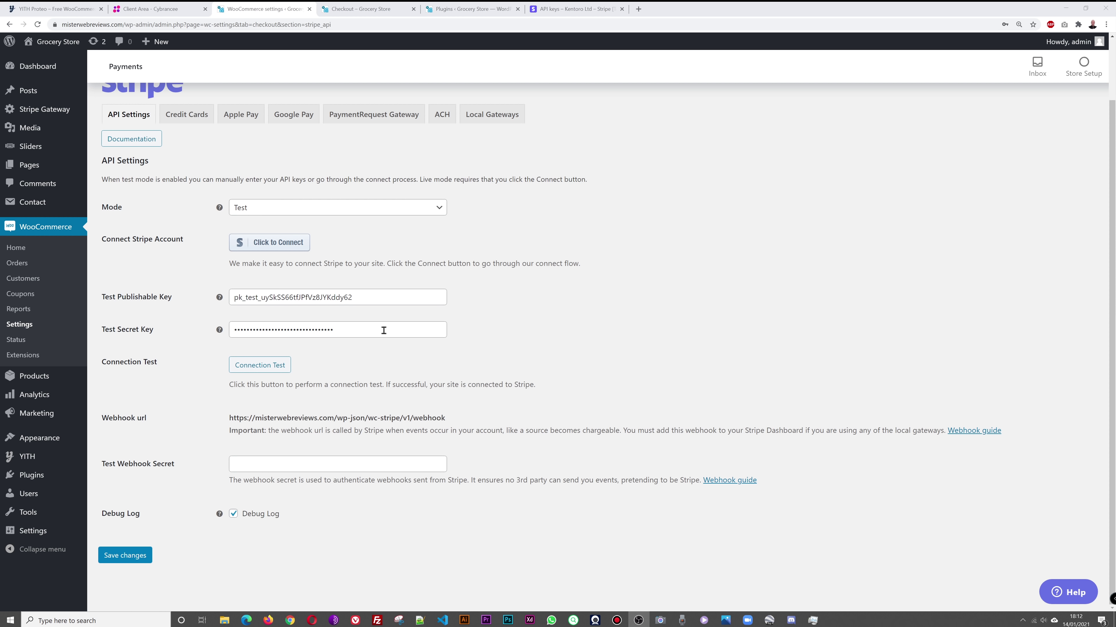
click(273, 371)
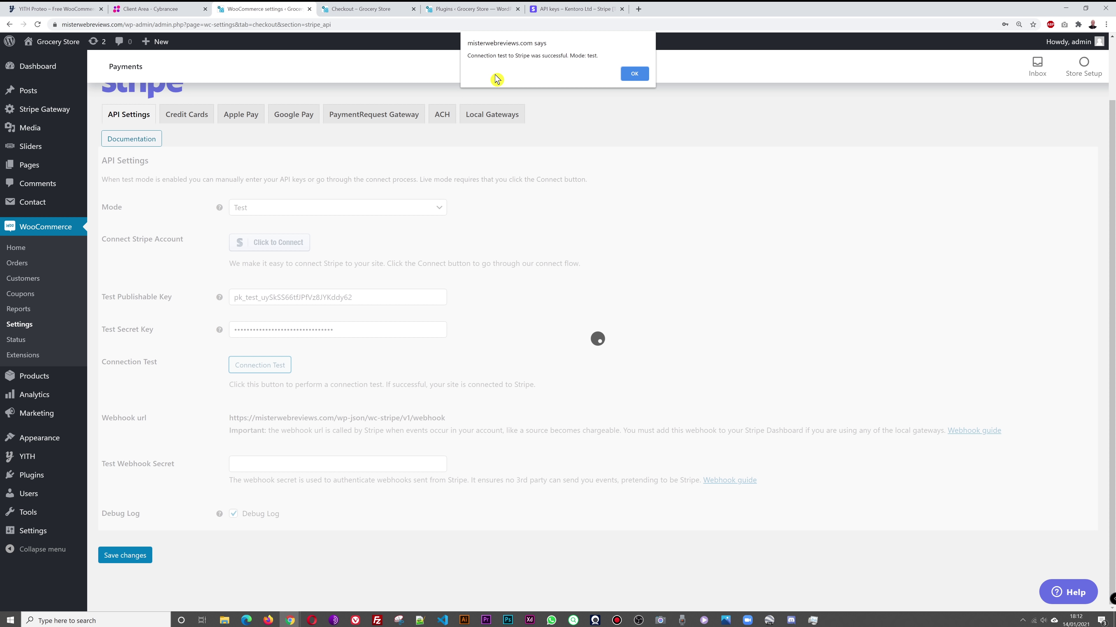
click(633, 74)
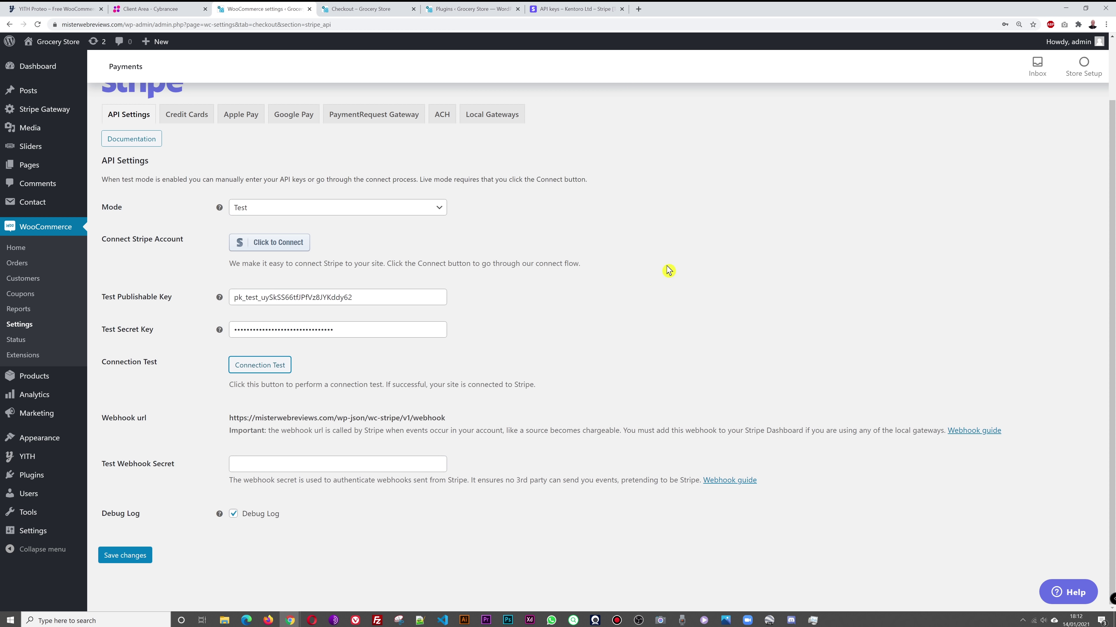
click(124, 554)
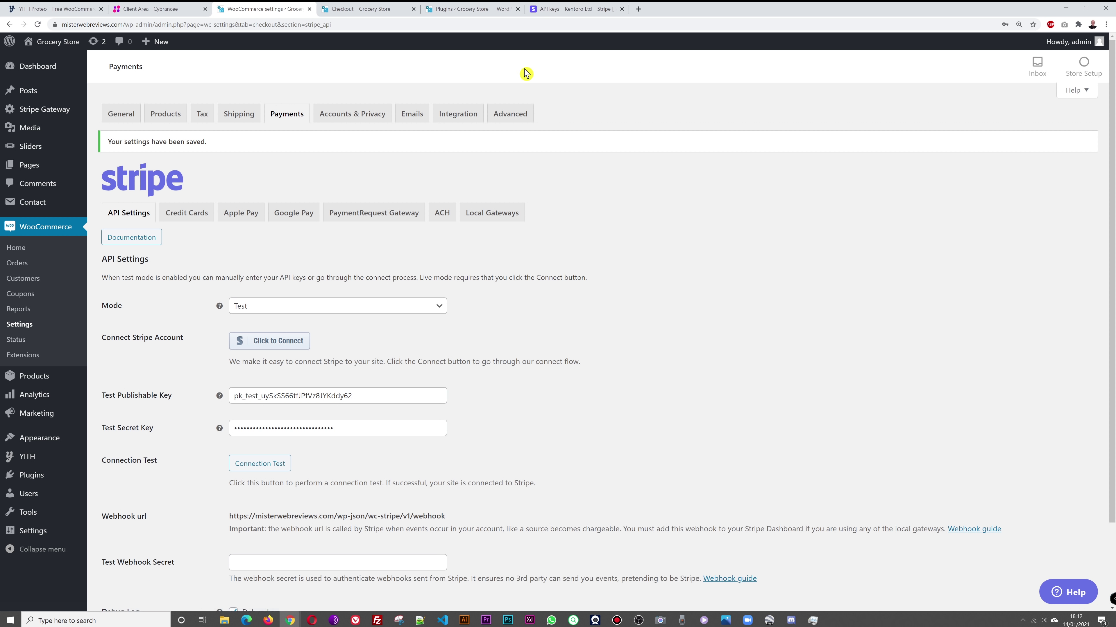
click(372, 9)
Step: Reload the checkout and choose Stripe Credit Cards as the payment method
scroll(684, 310, down, 4)
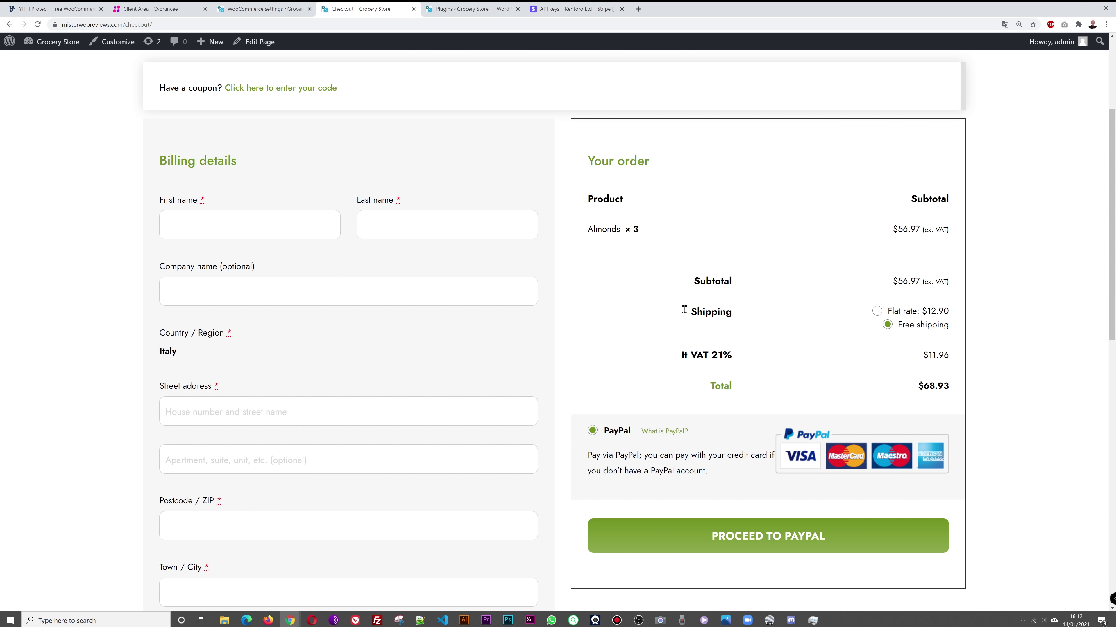
key(F5)
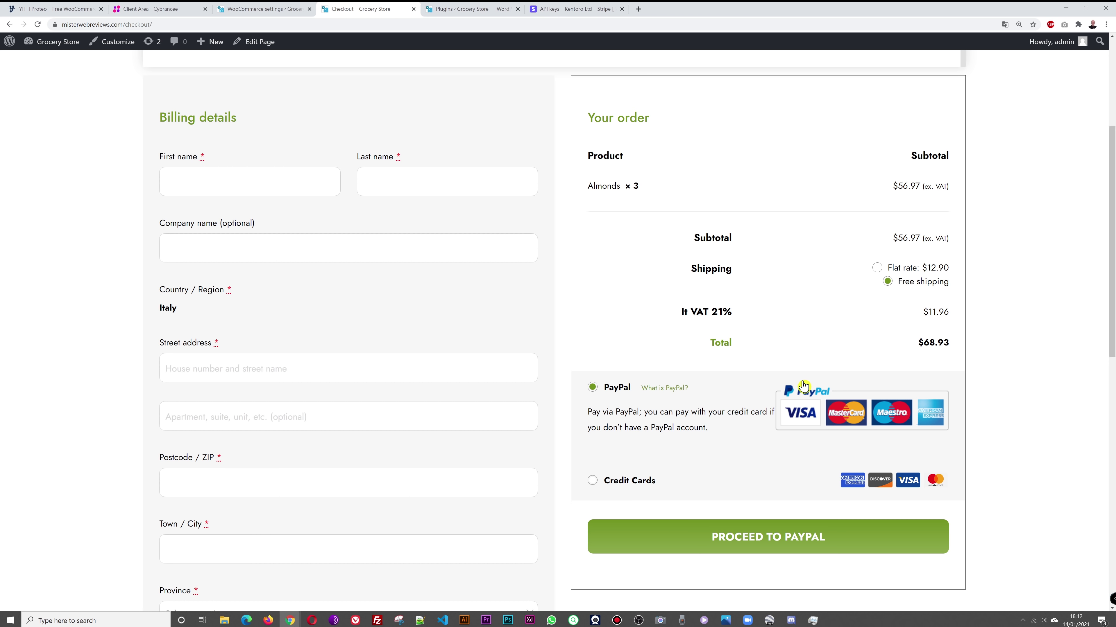
scroll(590, 402, down, 3)
click(266, 7)
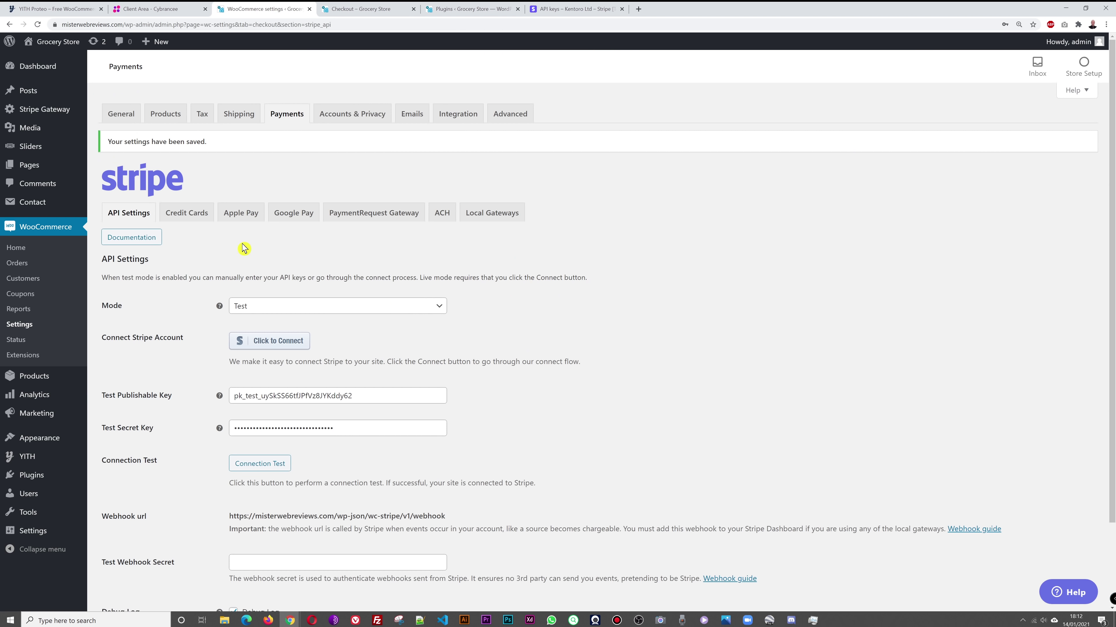
click(369, 8)
click(614, 347)
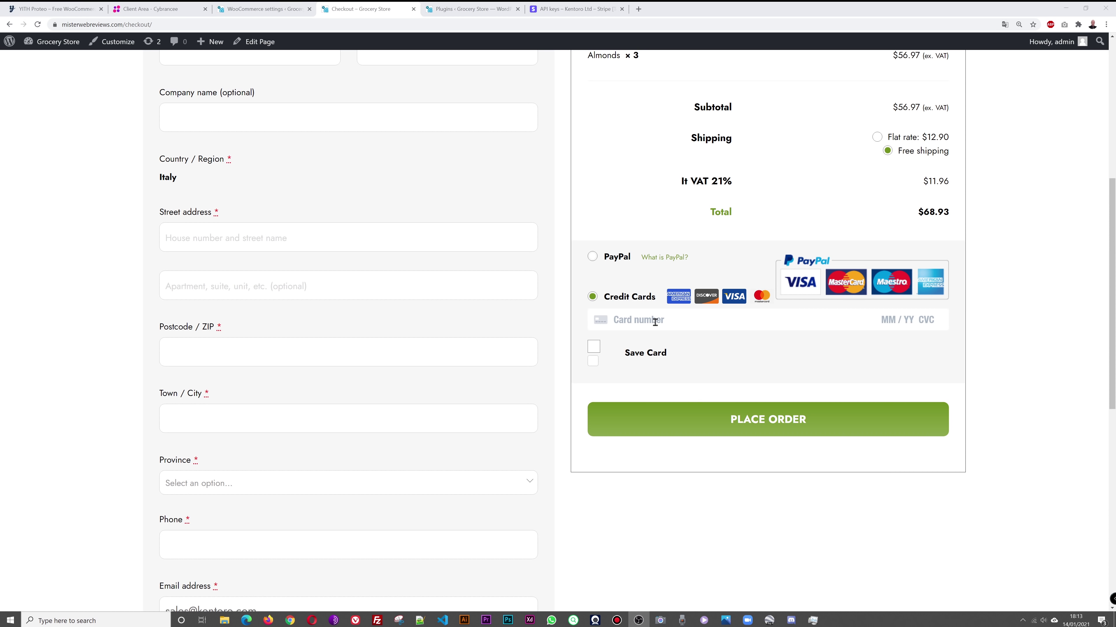
scroll(1018, 336, up, 4)
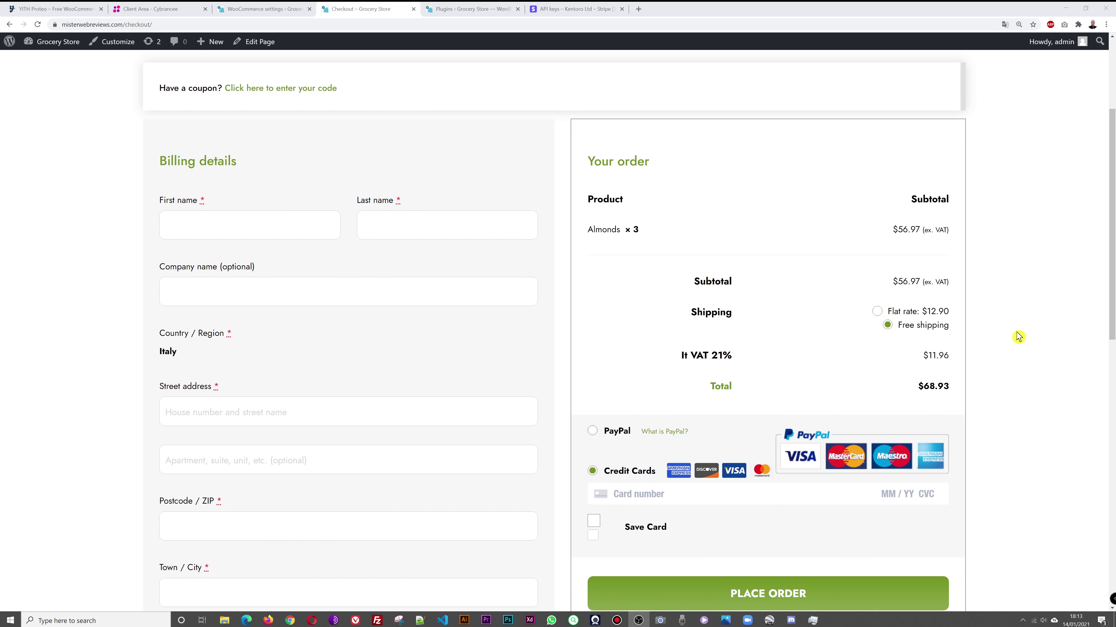
scroll(1019, 336, up, 1)
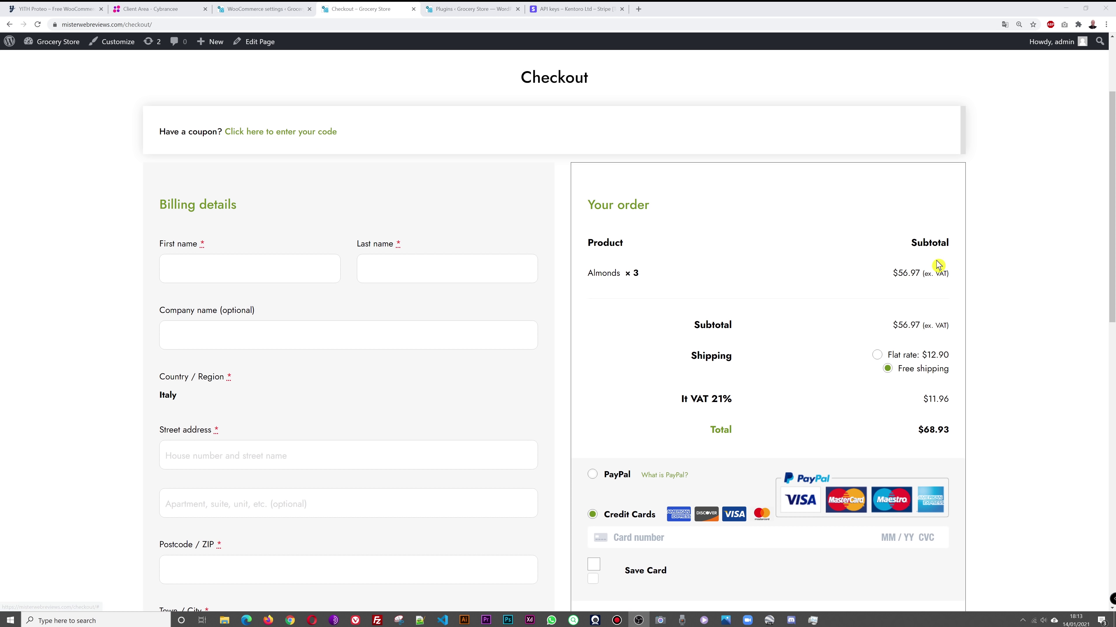
click(452, 12)
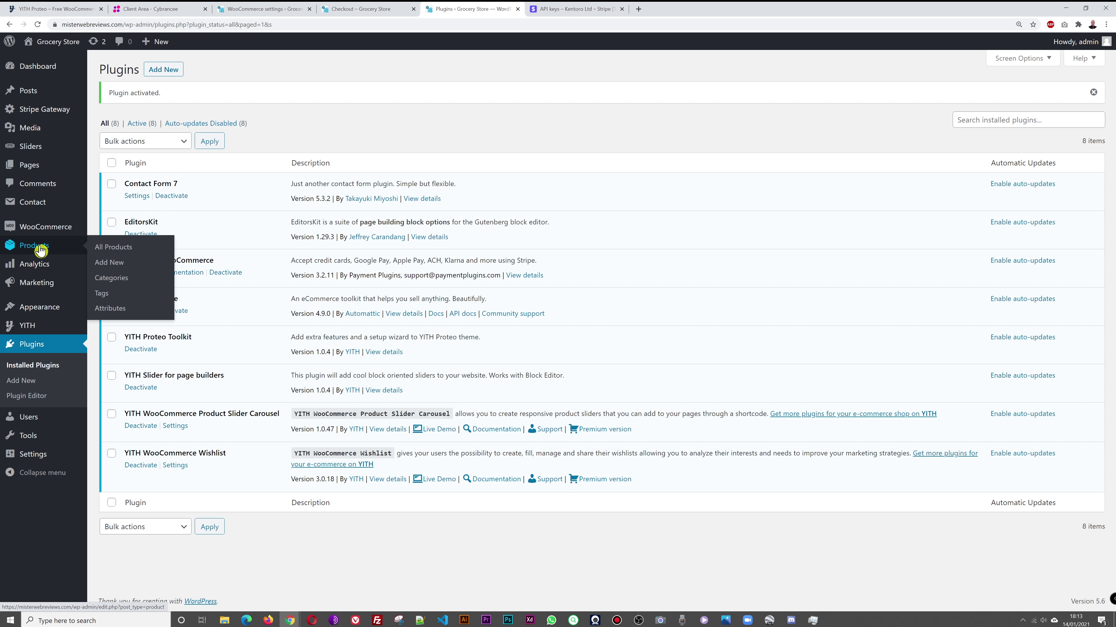
Step: Go to WooCommerce Coupons and start creating the first coupon
click(118, 279)
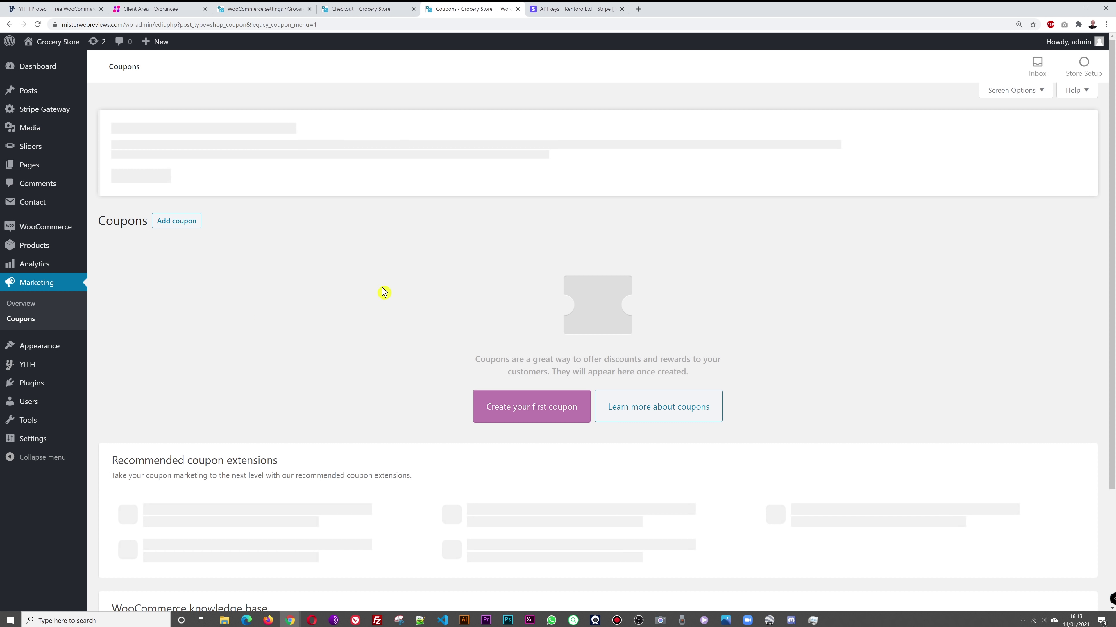
click(529, 416)
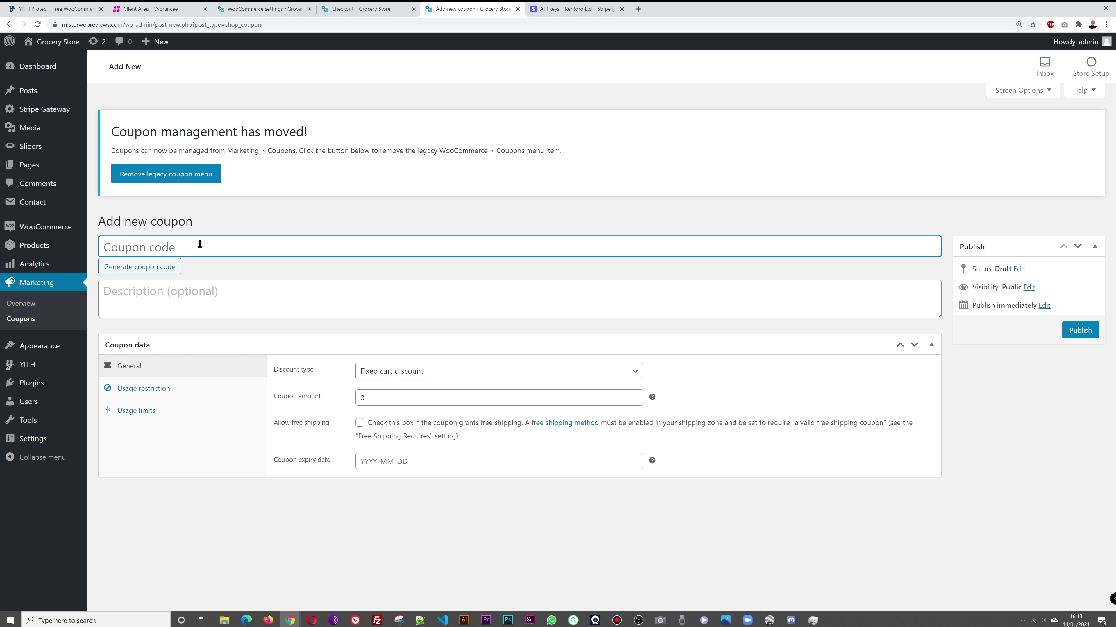
Step: Enter the coupon code TEST15 with the description '15% Discout'
text(COUP)
key(BackSpace)
key(BackSpace)
key(BackSpace)
text(TEST15)
click(173, 302)
text(15)
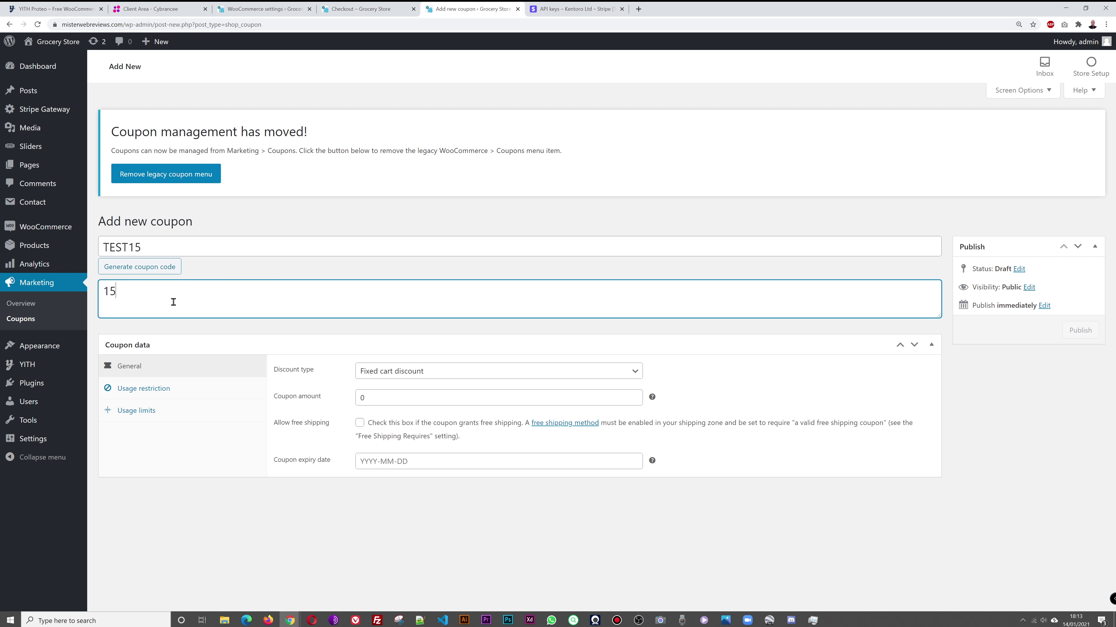
text(% Discout)
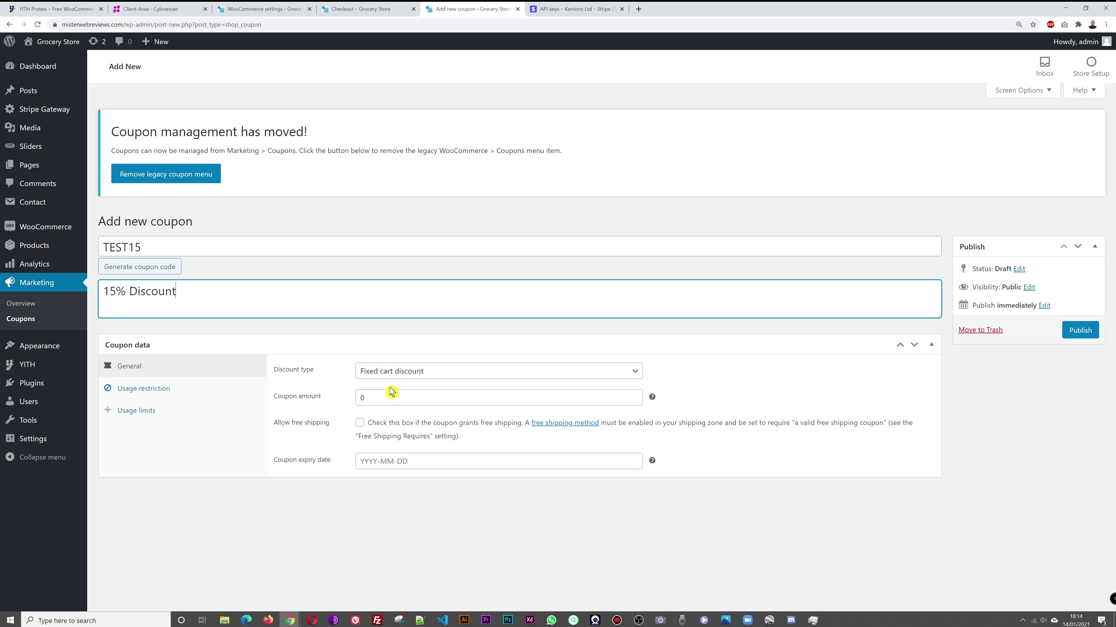
Step: Make it a 15% percentage discount with free shipping, expiring 2021-01-17, and publish it
click(629, 374)
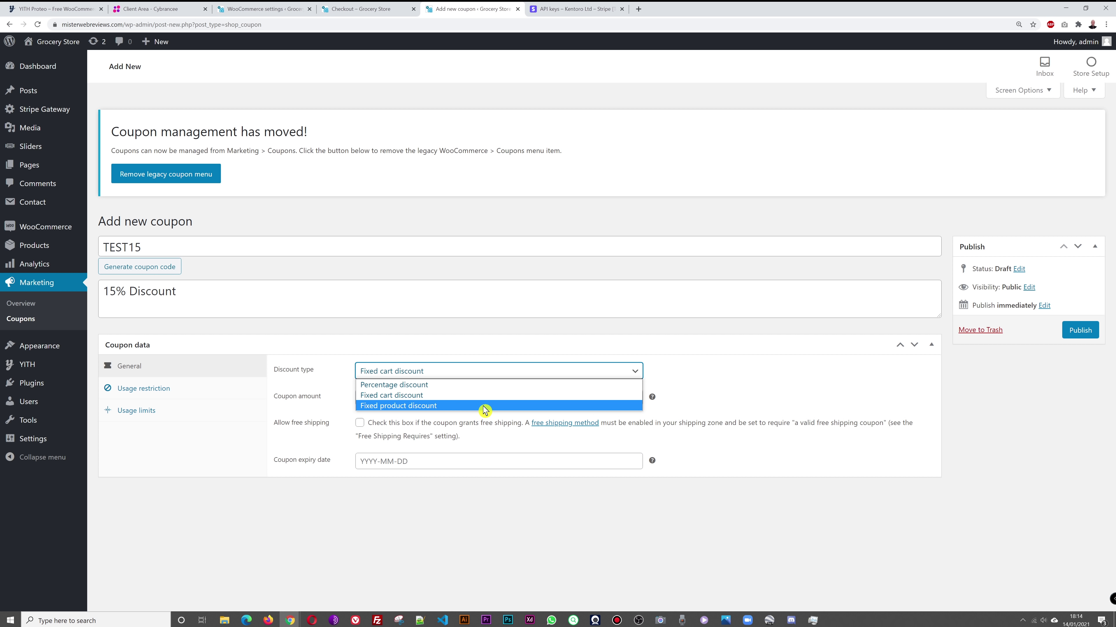
click(443, 384)
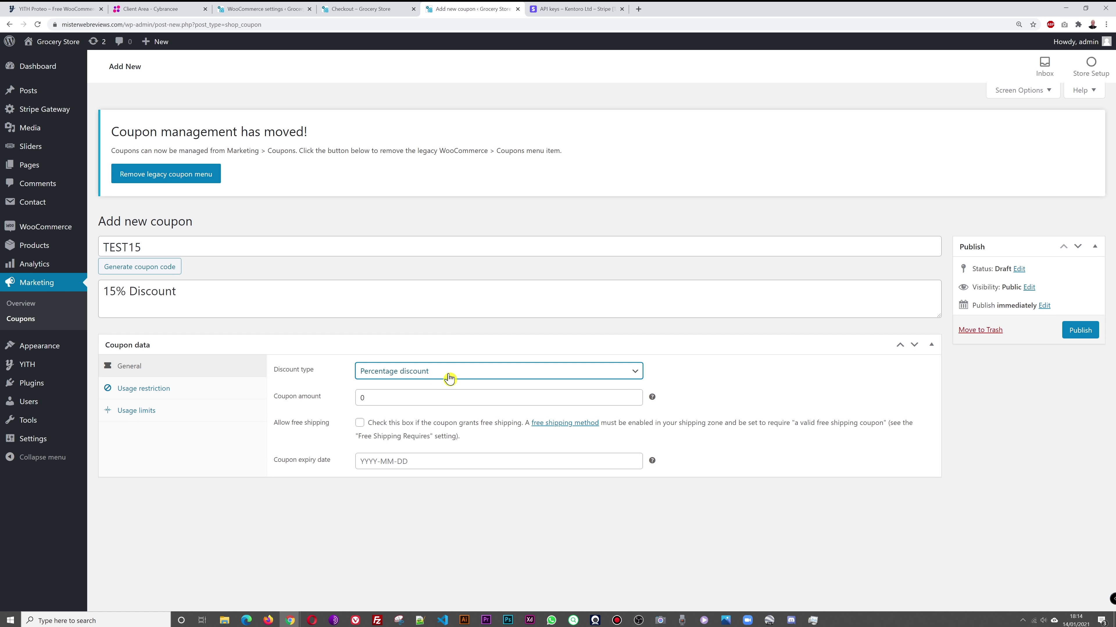
double_click(360, 398)
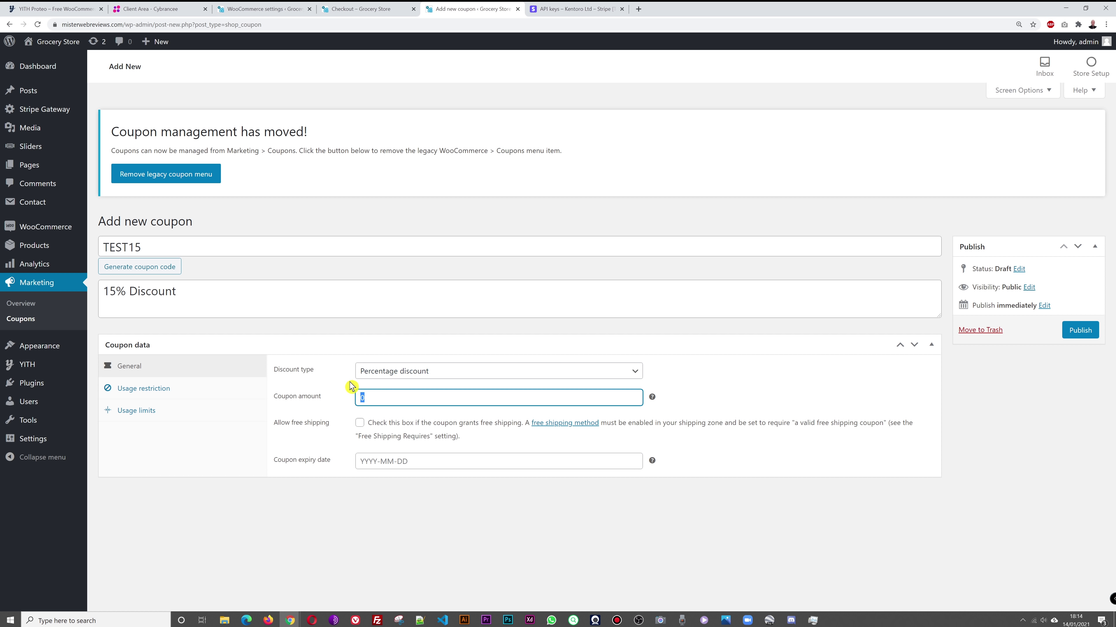
click(455, 530)
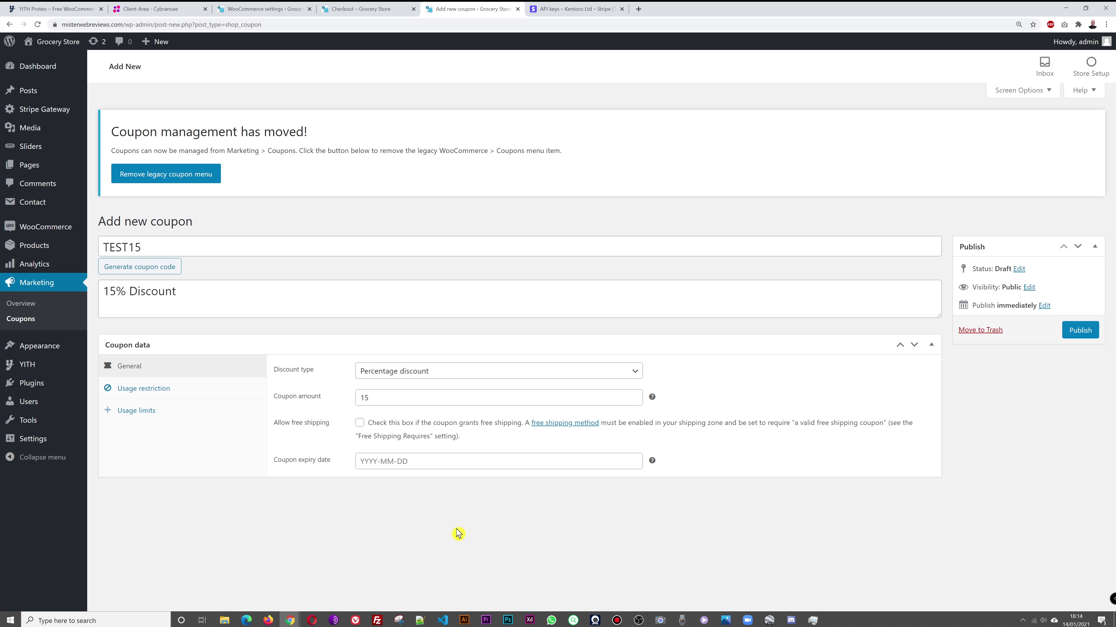
click(359, 424)
click(430, 461)
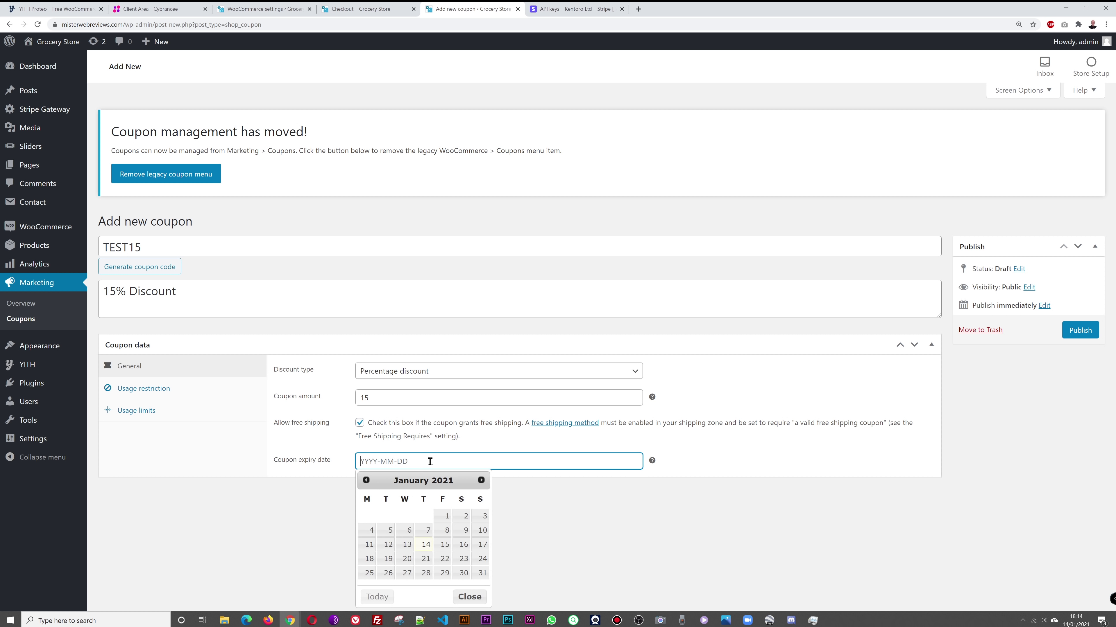
click(483, 547)
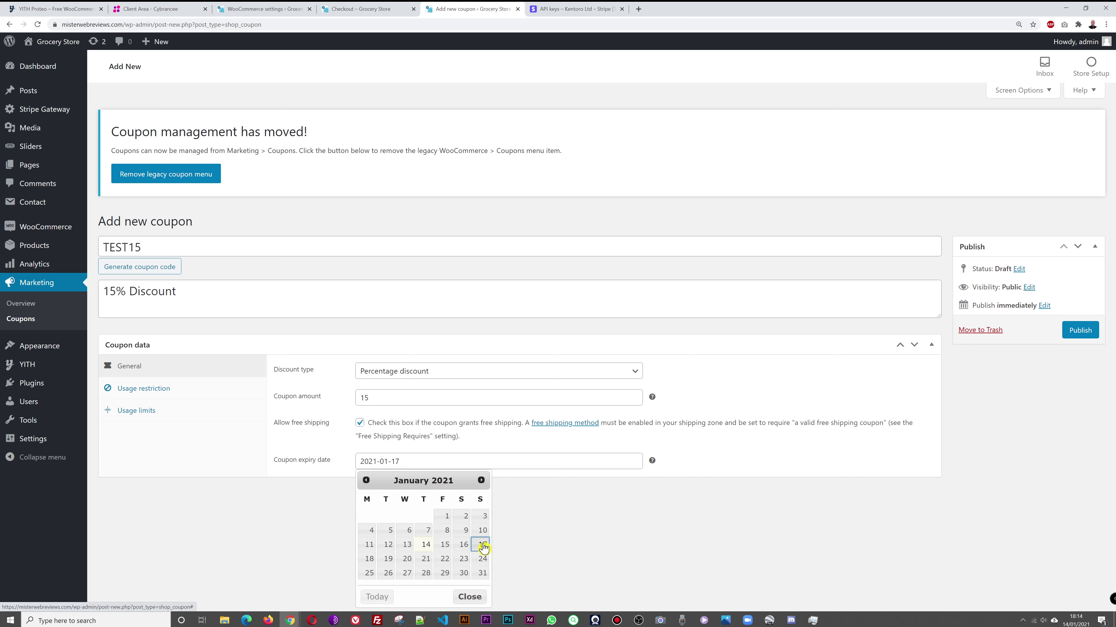
click(1080, 330)
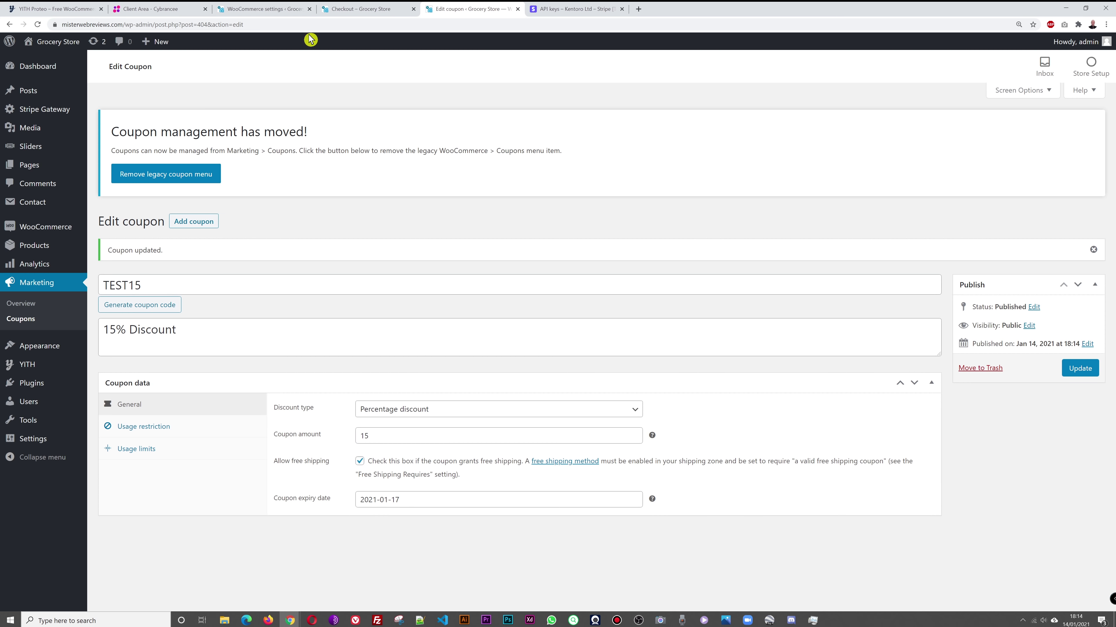
click(364, 9)
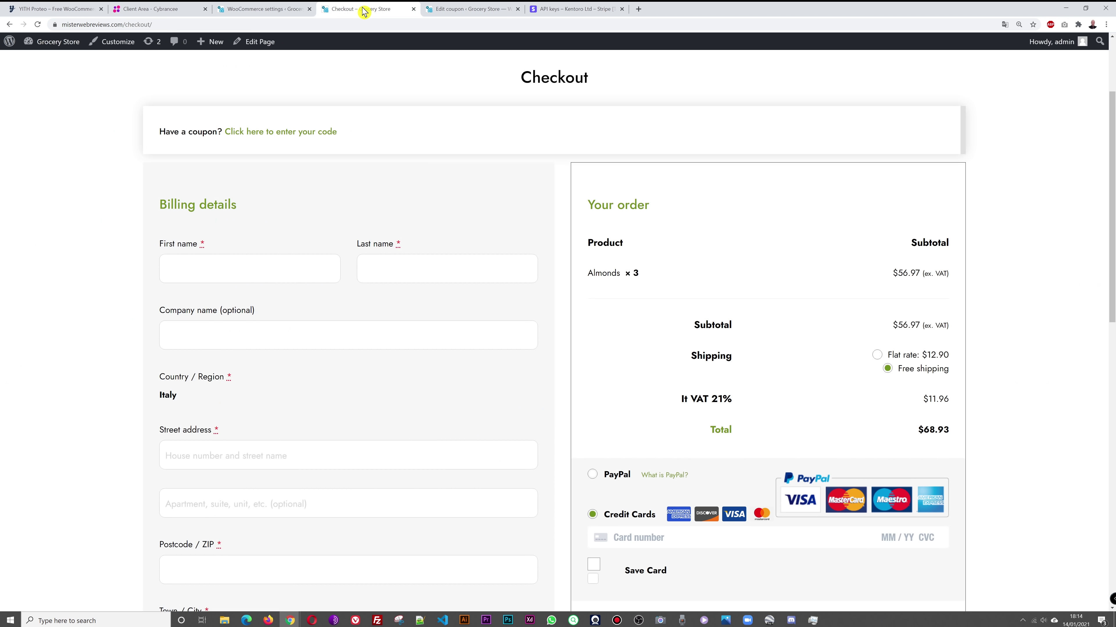
Step: Reload checkout and apply coupon TEST15, taking $8.55 off for a $71.49 total
click(38, 25)
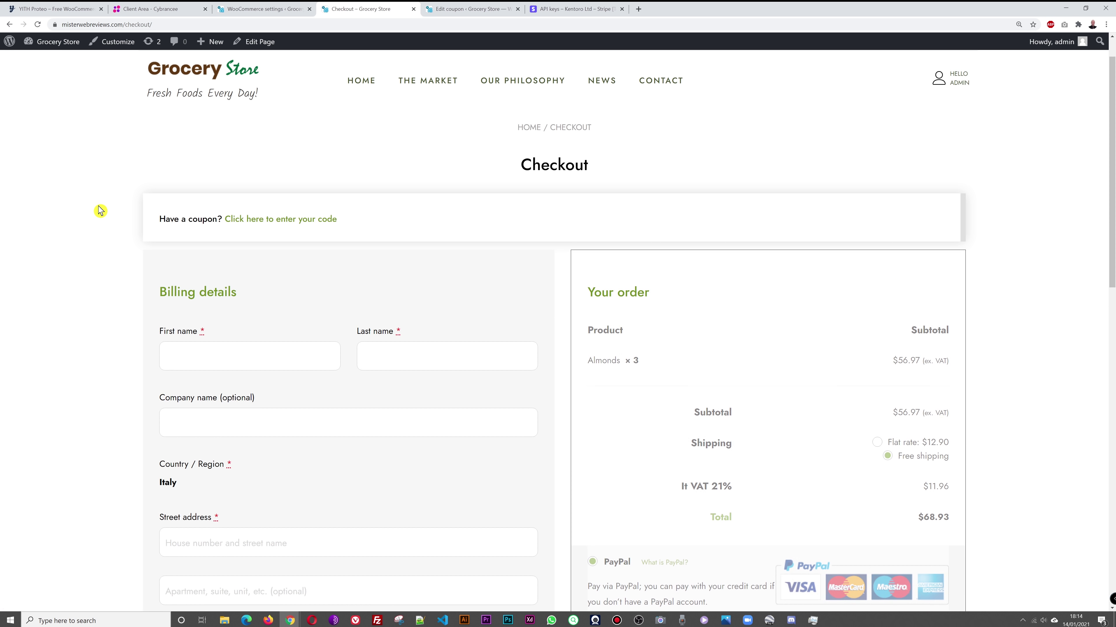
click(292, 226)
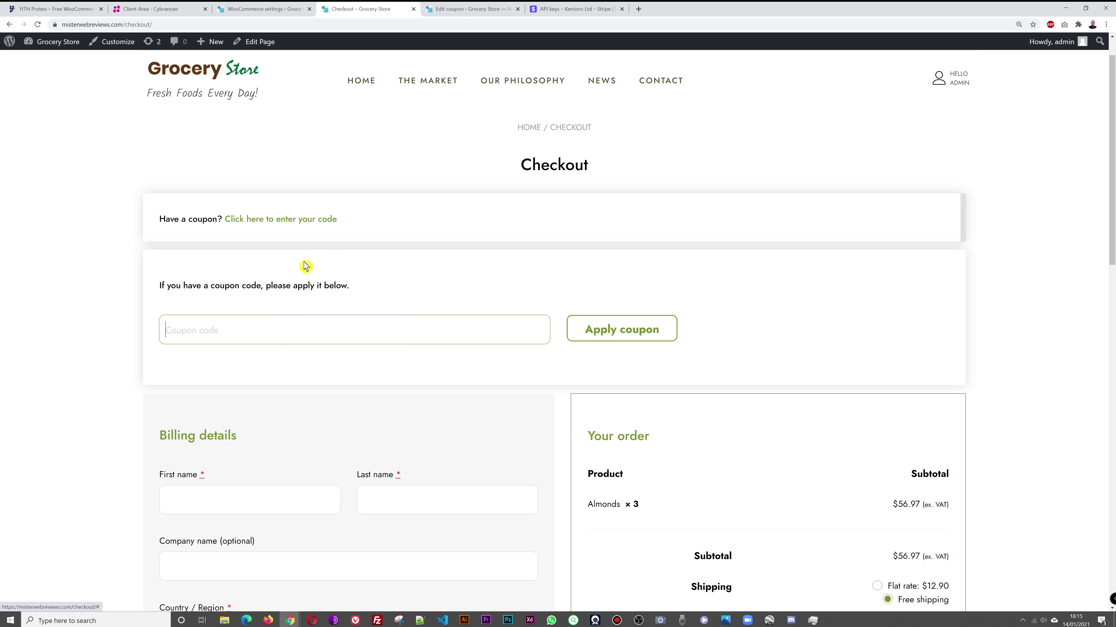
text(TEST15)
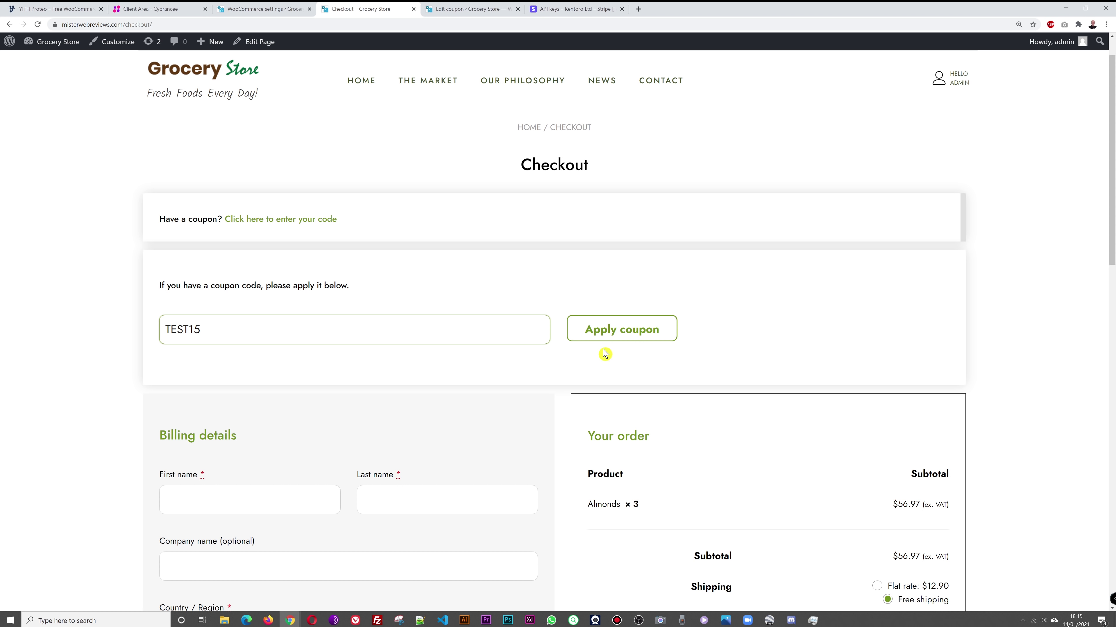
click(619, 336)
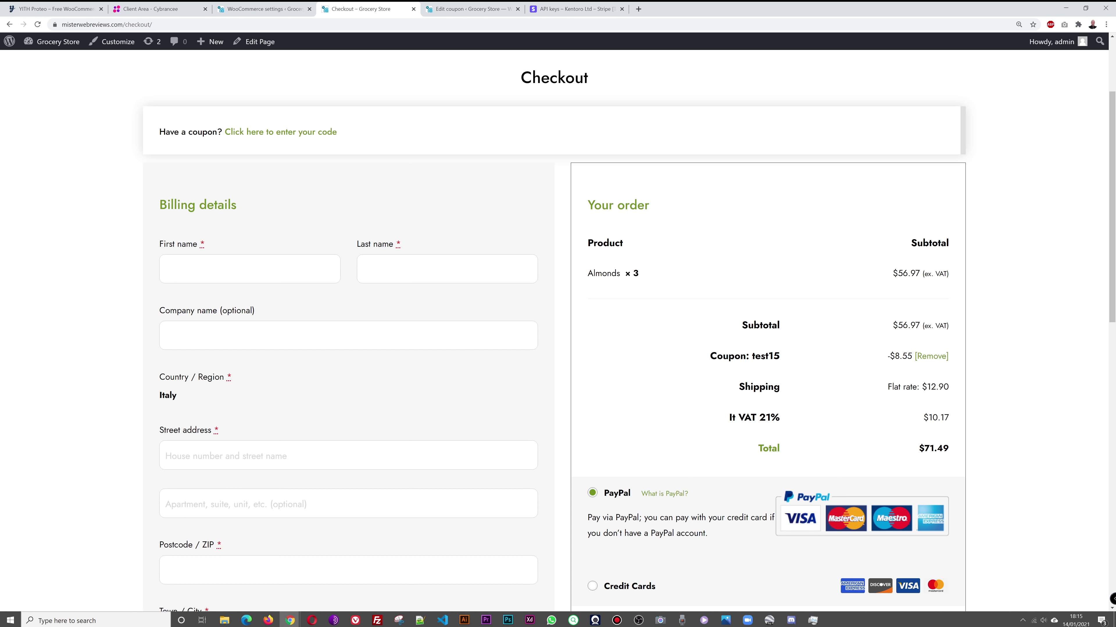
Step: Enter the billing first name, last name, street address and postcode
click(269, 265)
text(Name)
key(Tab)
text(Last Name)
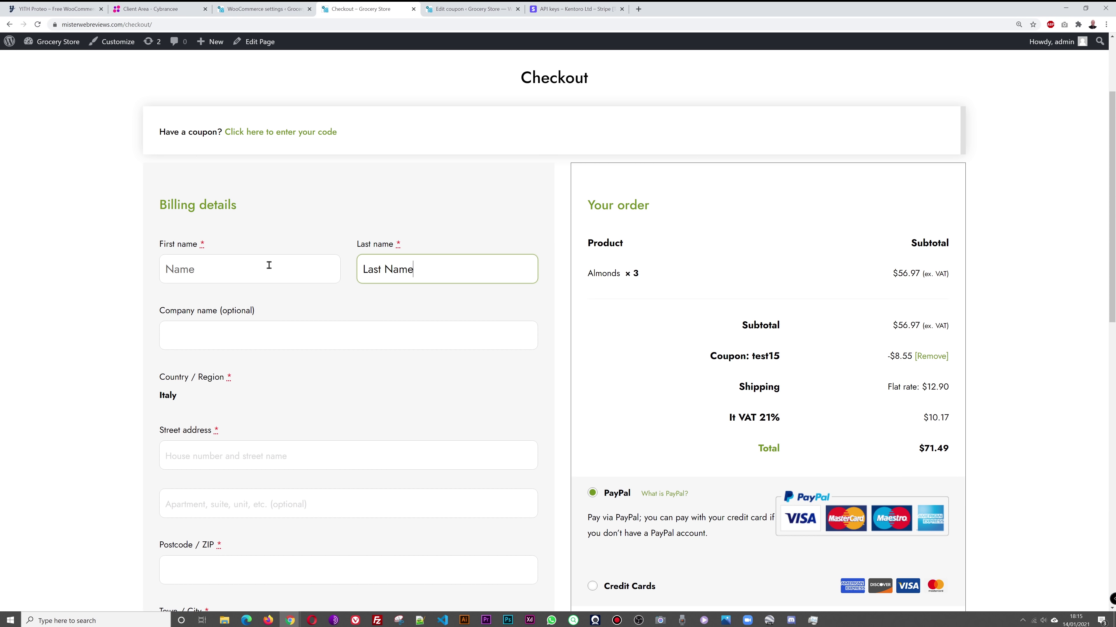
scroll(292, 321, down, 3)
click(292, 324)
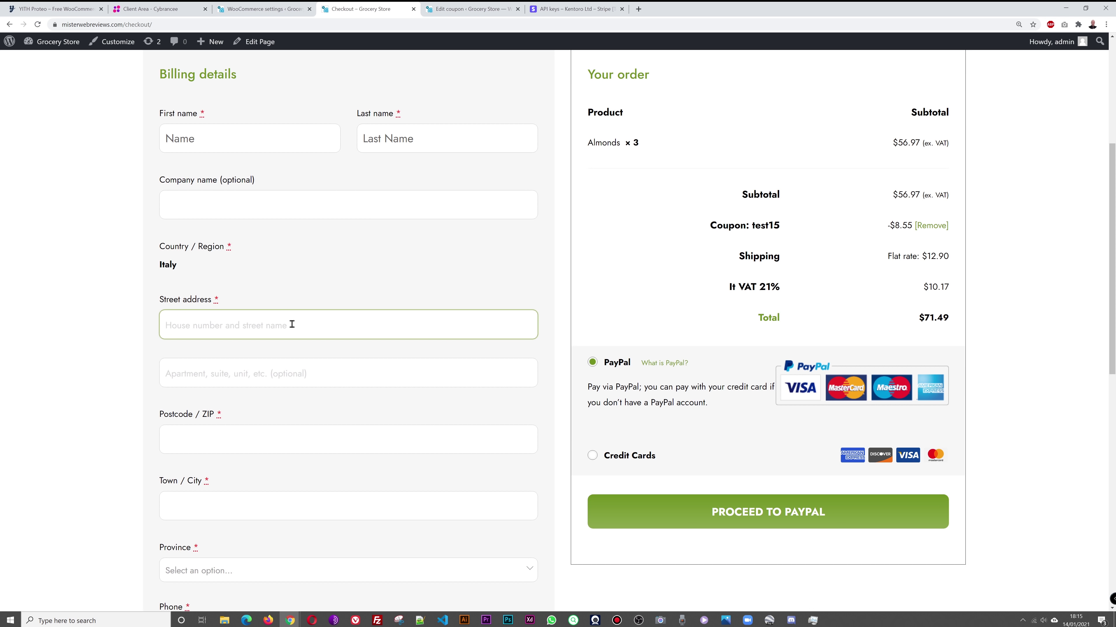
text(5, Street Name)
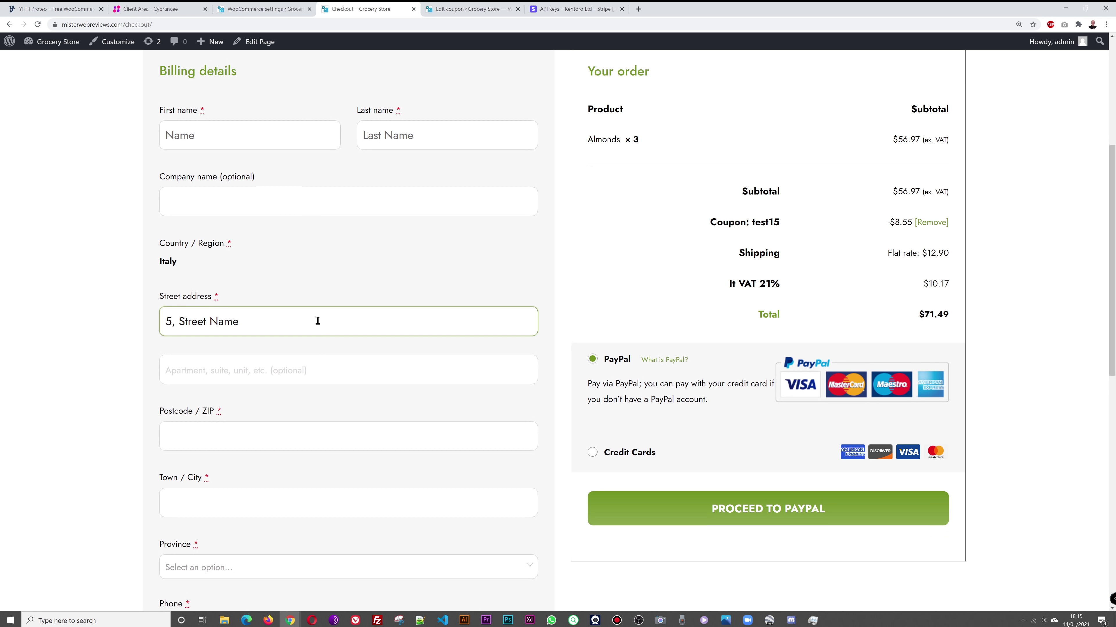
scroll(307, 343, down, 2)
click(281, 355)
text(1524)
Step: Set the town to Milano, province to Alessandria, and enter the phone number
scroll(324, 351, down, 2)
click(283, 332)
text(Milano)
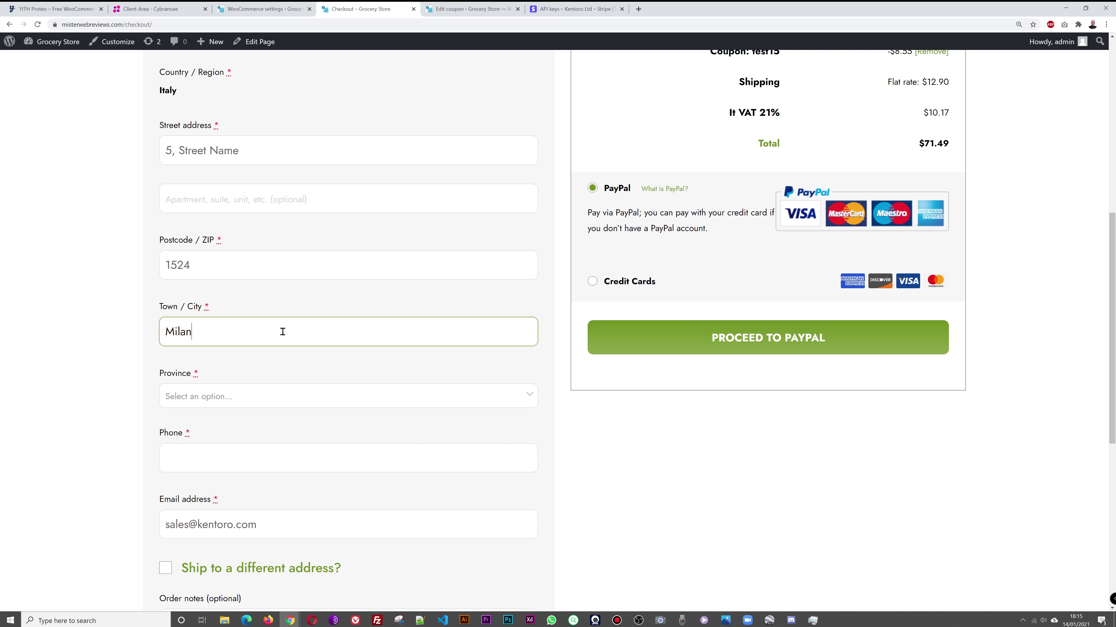
click(482, 400)
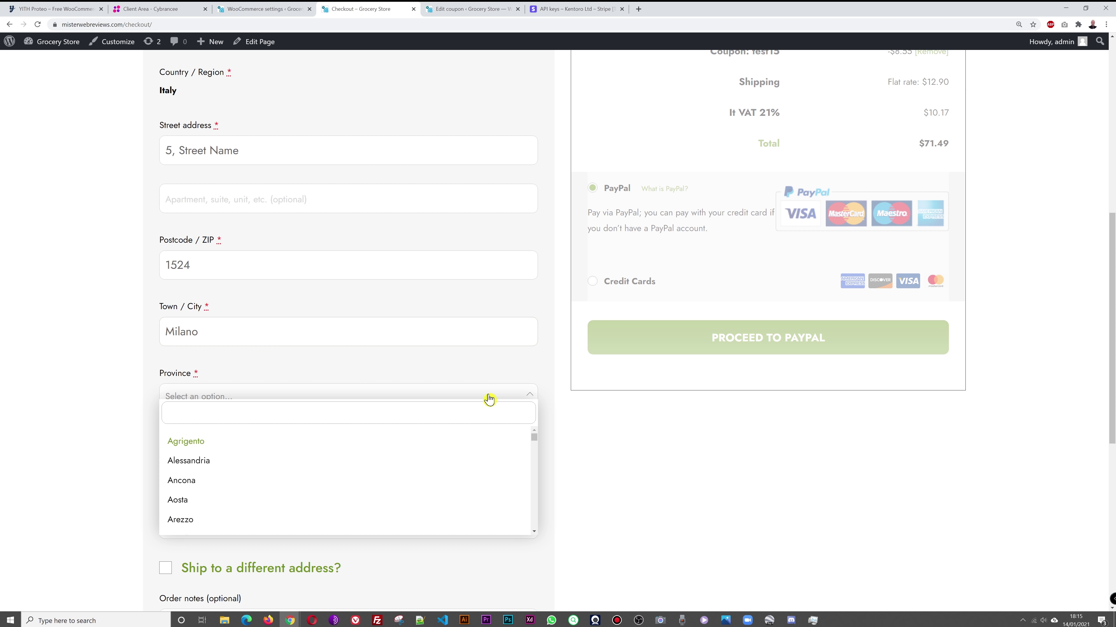
click(249, 466)
scroll(90, 401, down, 3)
click(222, 330)
click(70, 376)
scroll(51, 381, down, 2)
scroll(44, 374, up, 12)
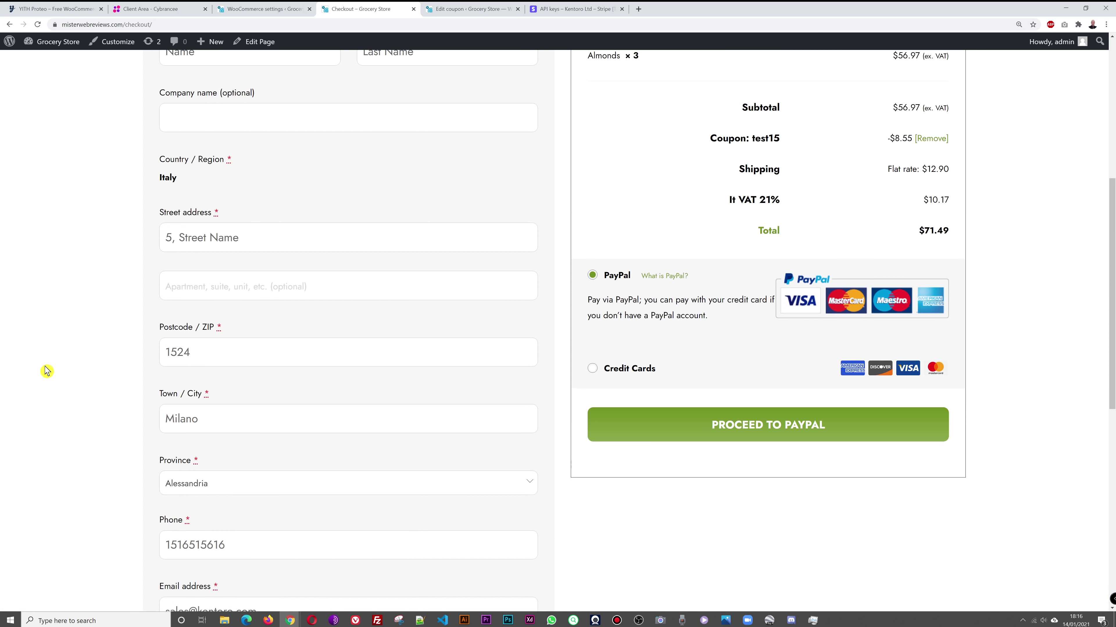
scroll(80, 465, down, 11)
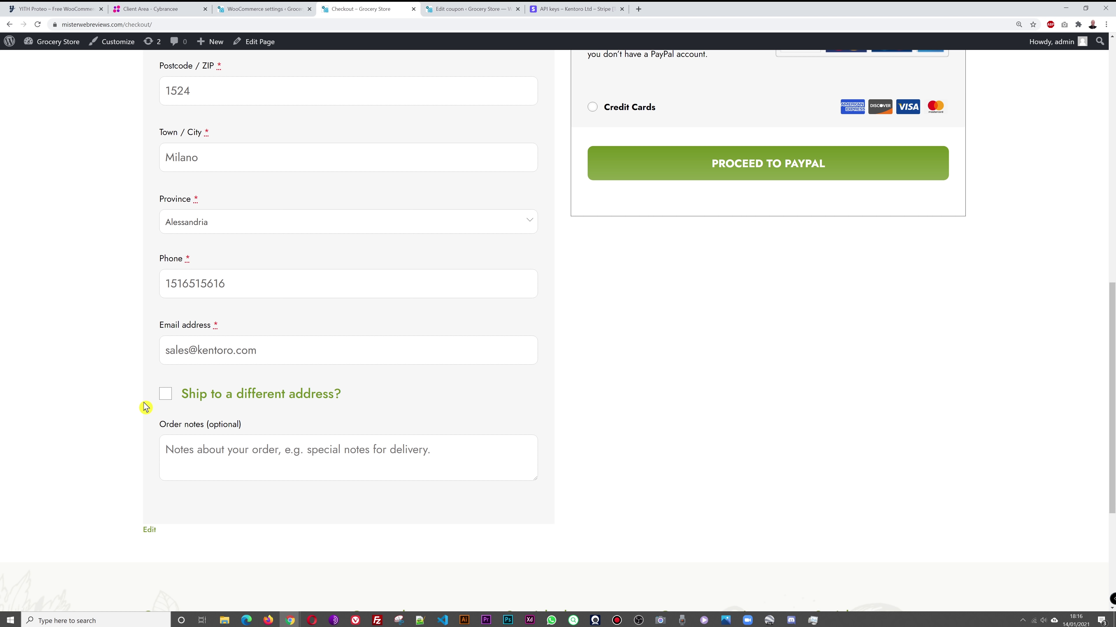
Step: Leave shipping to a different address off and add the order note 'Delivery after 3pm please'
click(164, 397)
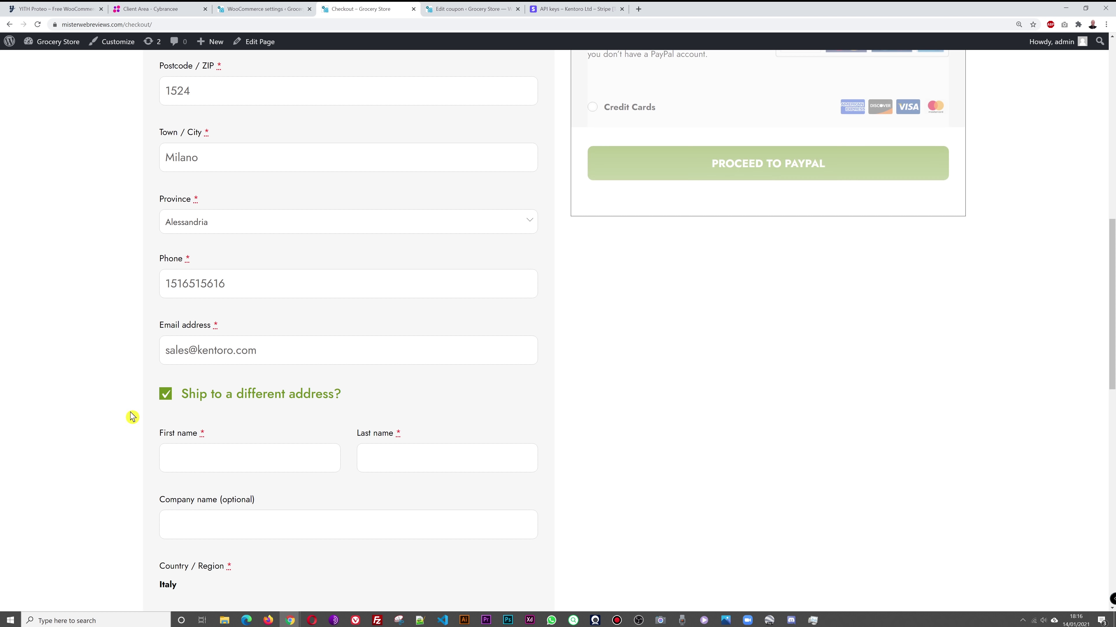
click(165, 394)
scroll(110, 408, down, 3)
click(251, 331)
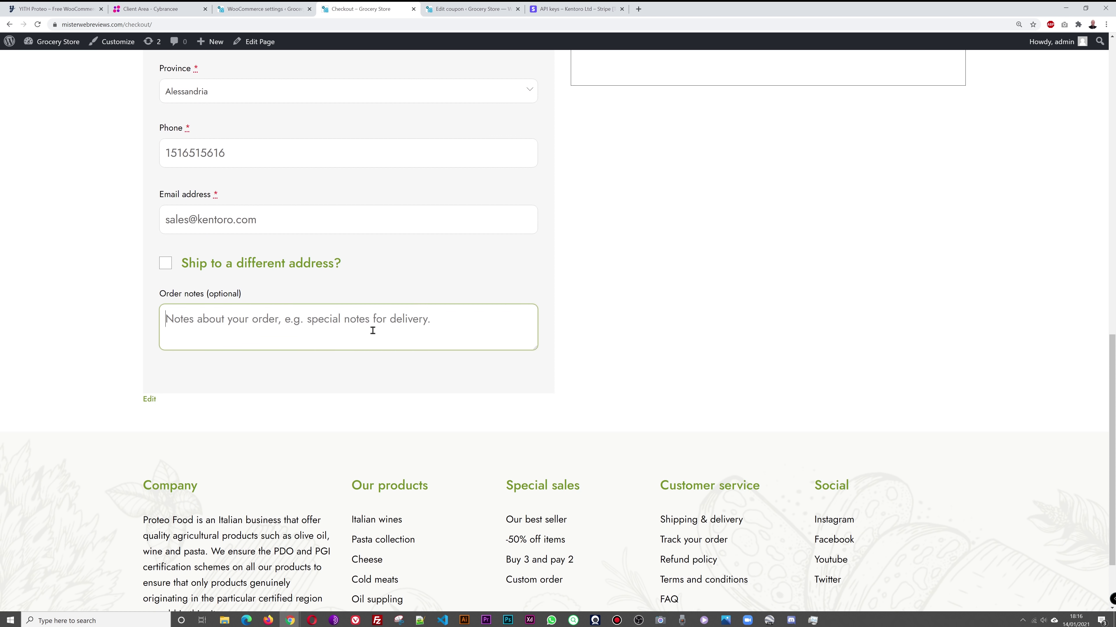
text(D)
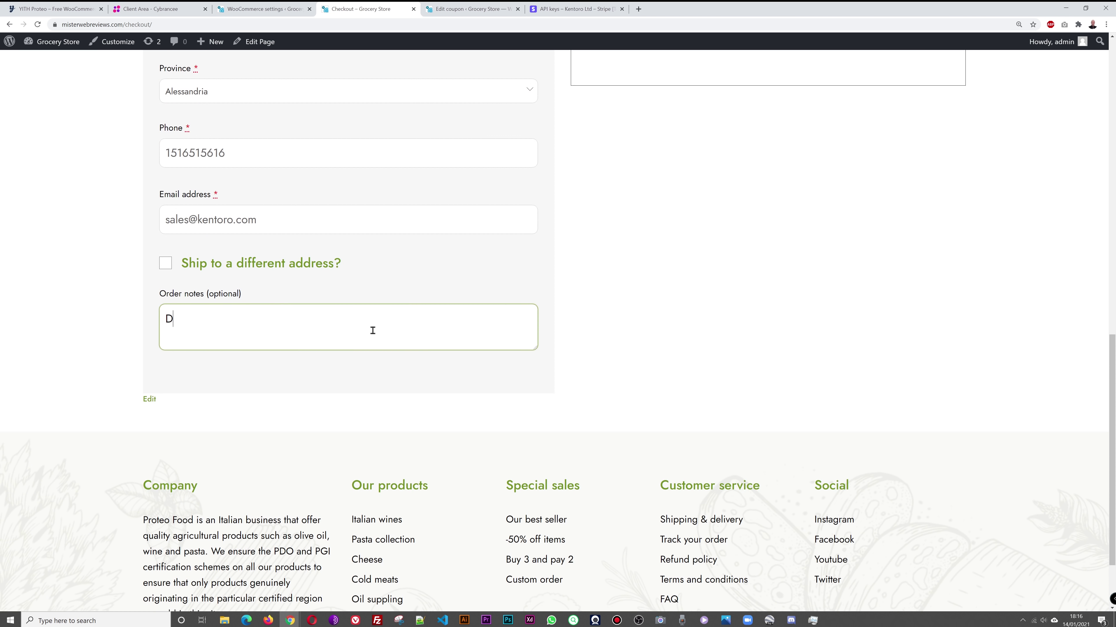
text(elivery after 3pm please)
scroll(373, 330, up, 11)
Step: Pay by credit card with the Stripe test Visa card, expiry 12/23, and place the order
click(595, 459)
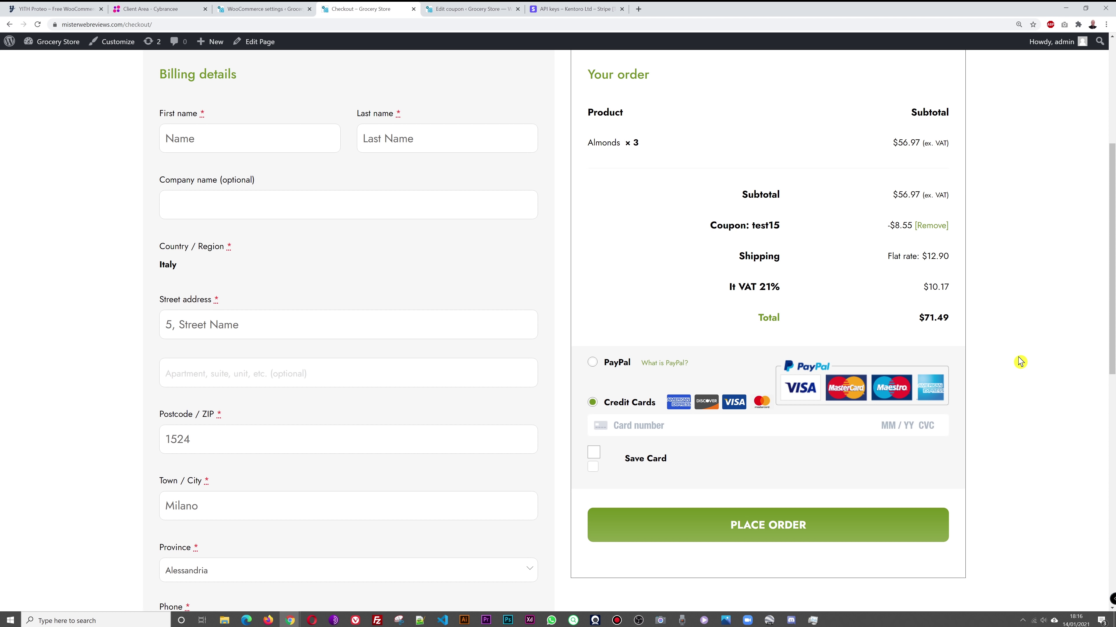
scroll(1023, 365, down, 2)
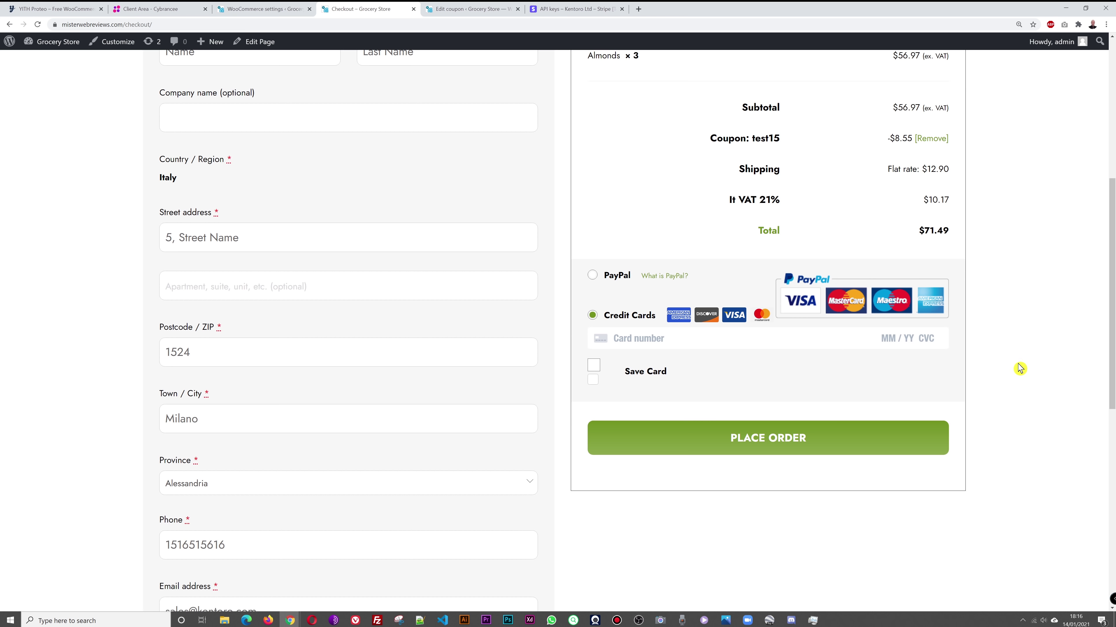
click(720, 339)
text(4242 4242 4242 4242)
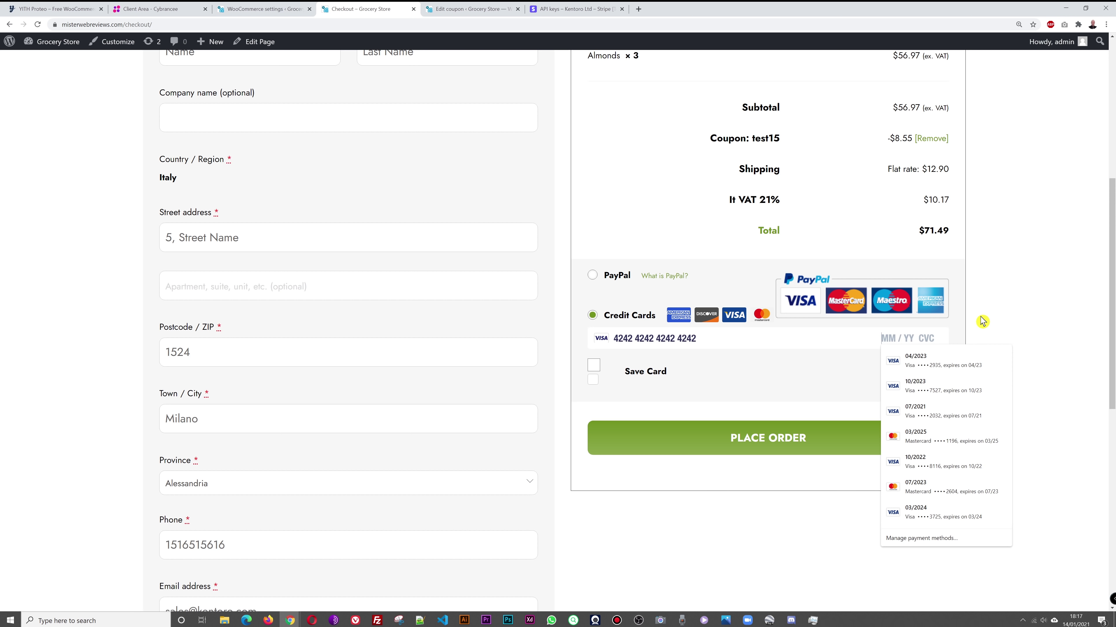
text(12 / )
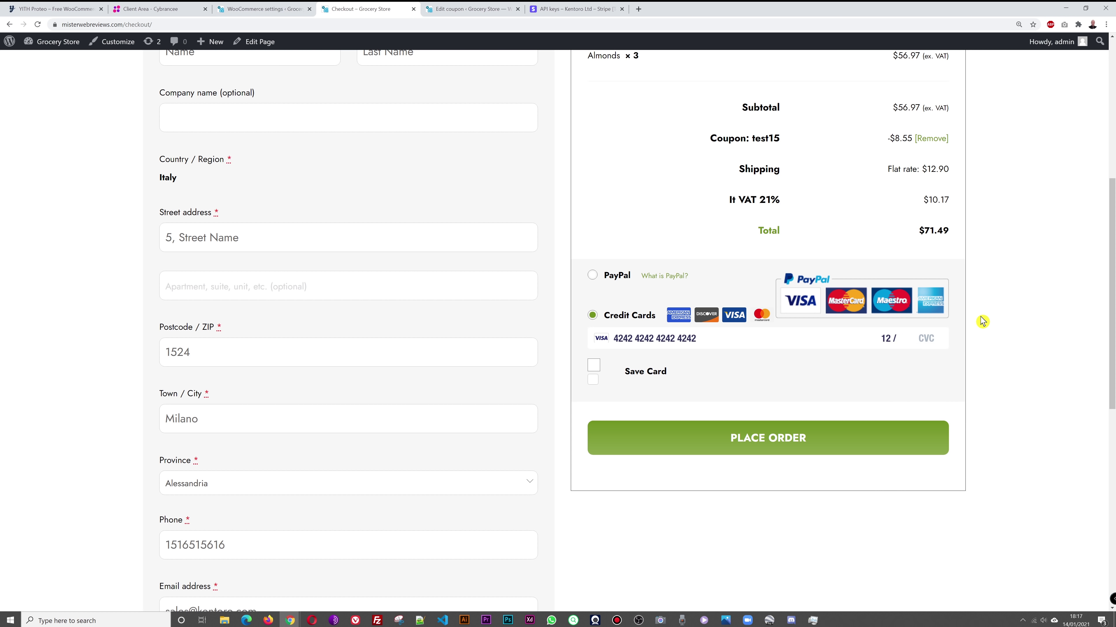
text(23)
click(768, 438)
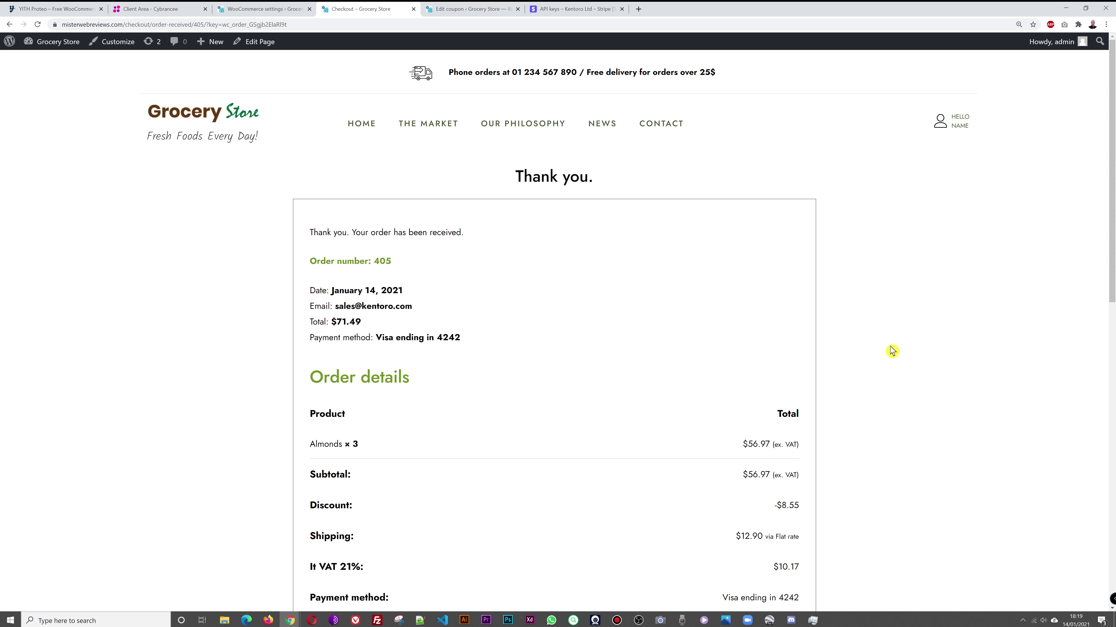
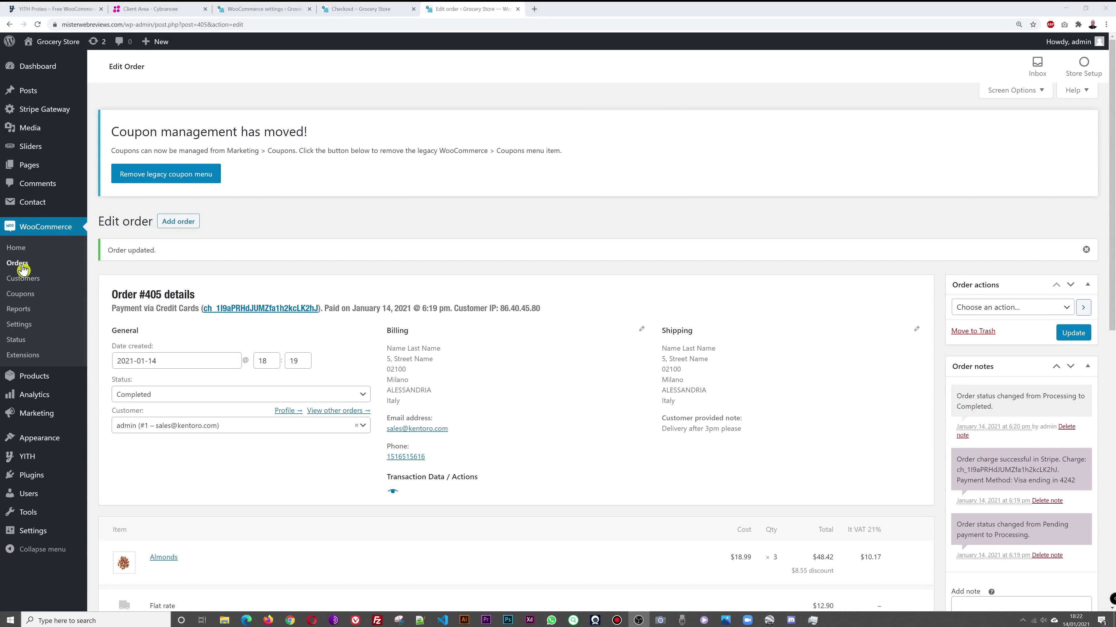
Step: Check the store Orders list, then go to the Accounts & Privacy settings tab
click(12, 263)
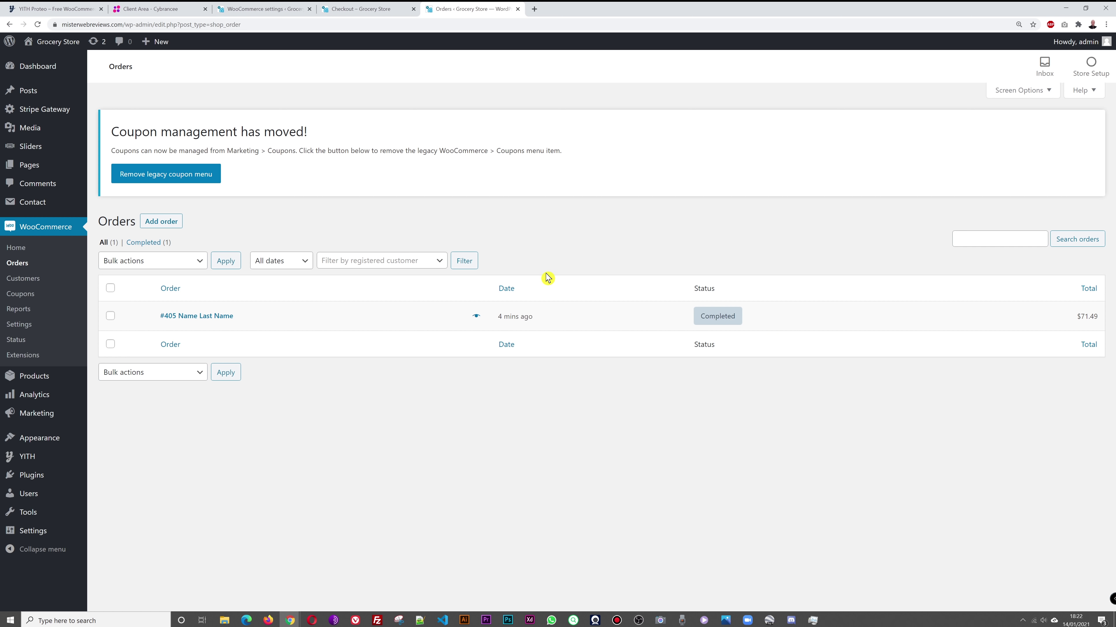
click(267, 9)
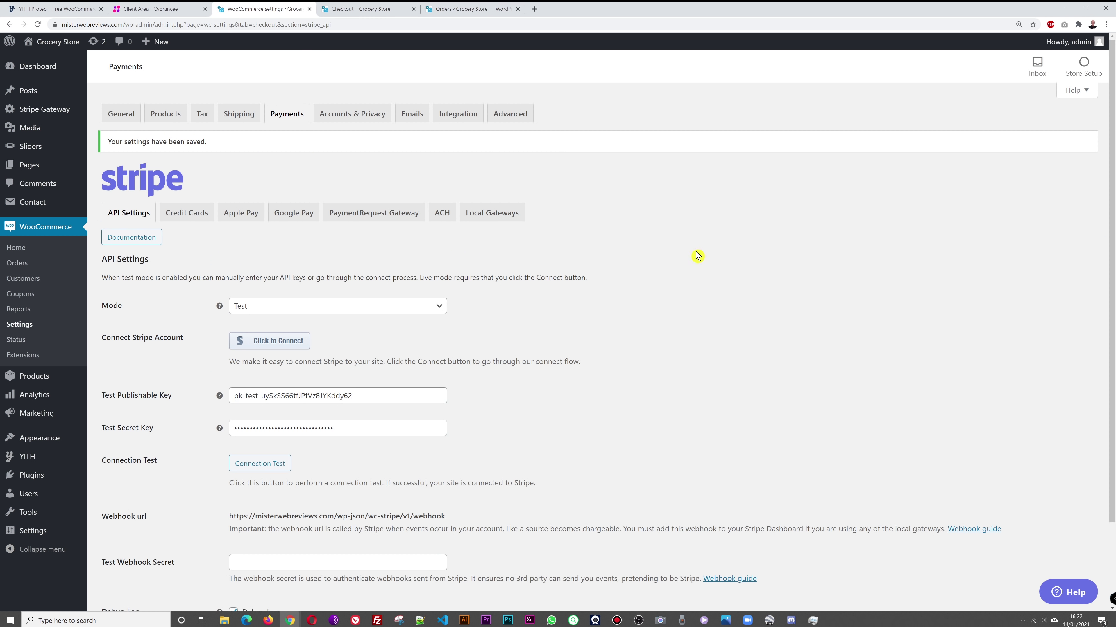
click(361, 119)
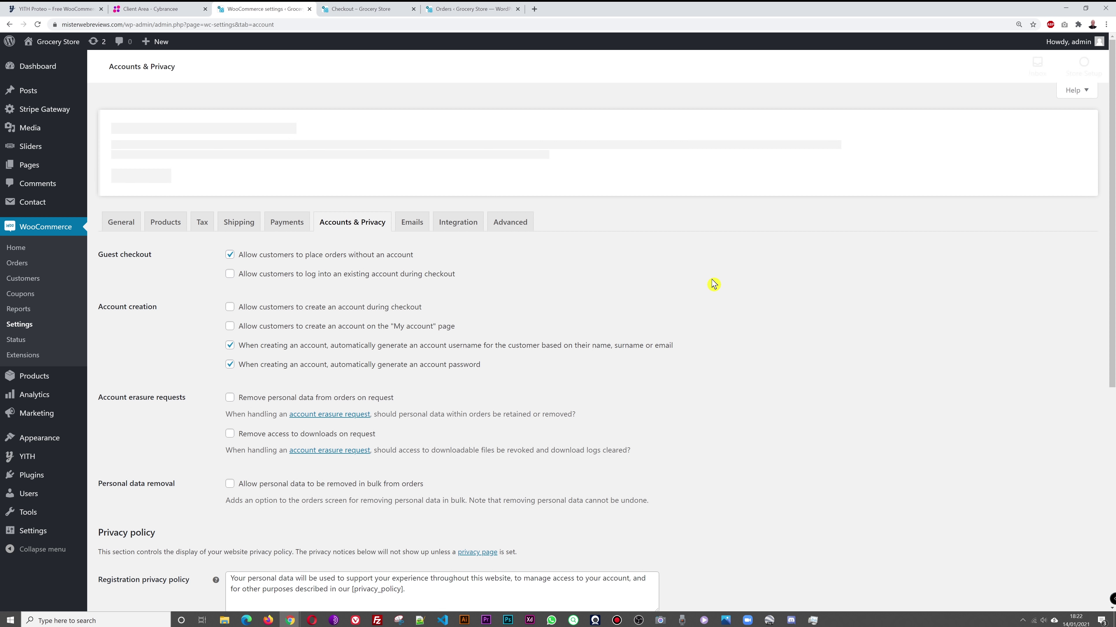
Step: Review the guest checkout and account creation options, then go to the Emails settings
scroll(704, 288, down, 1)
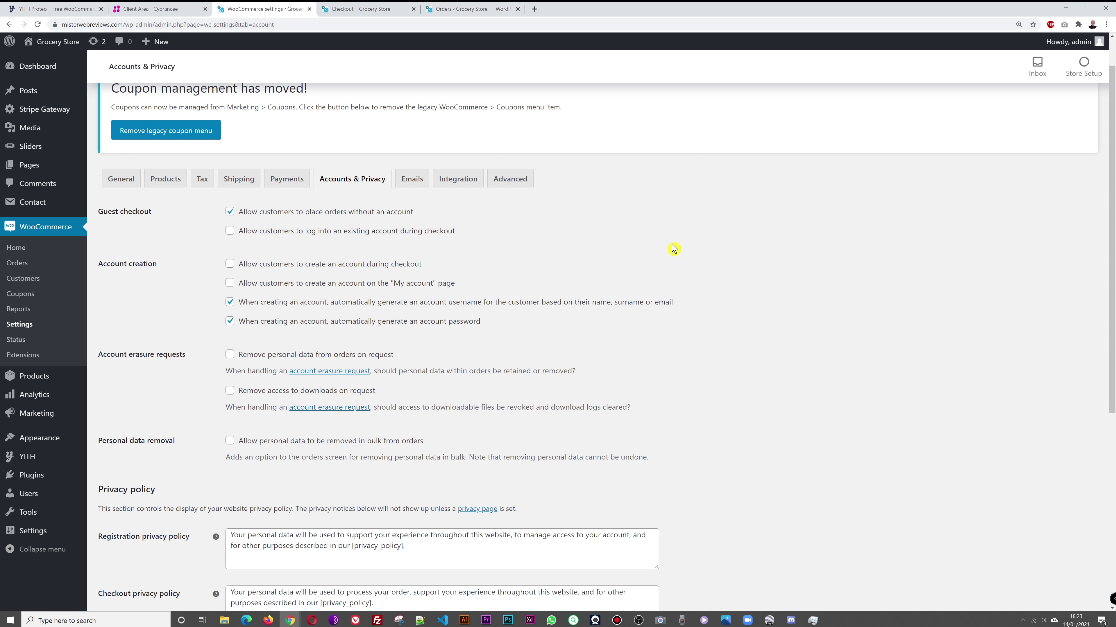
scroll(498, 140, down, 3)
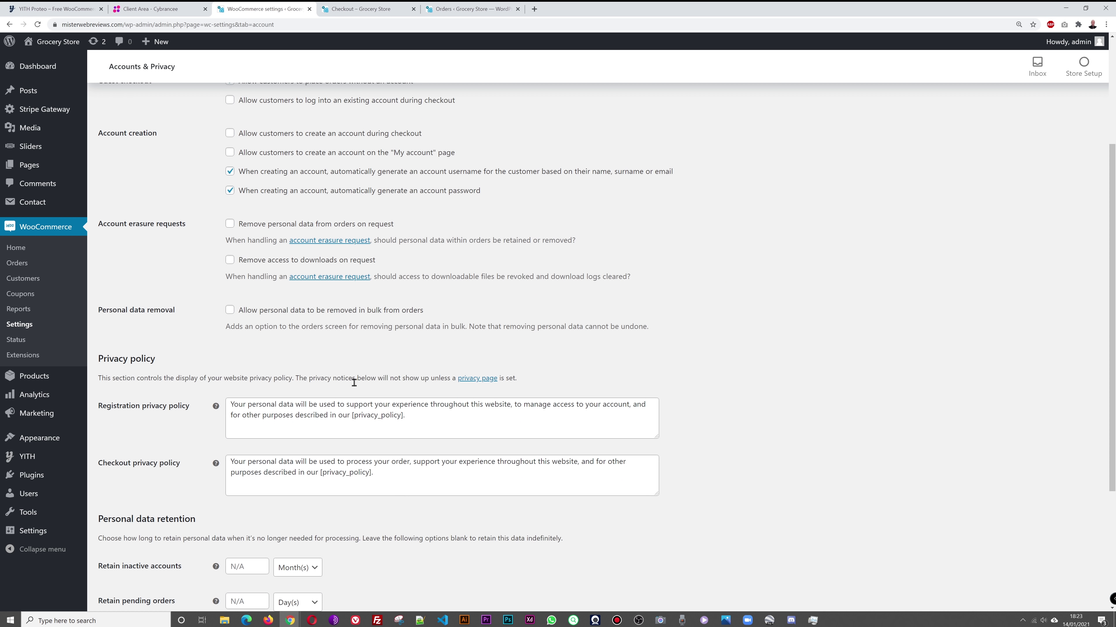
scroll(649, 406, down, 4)
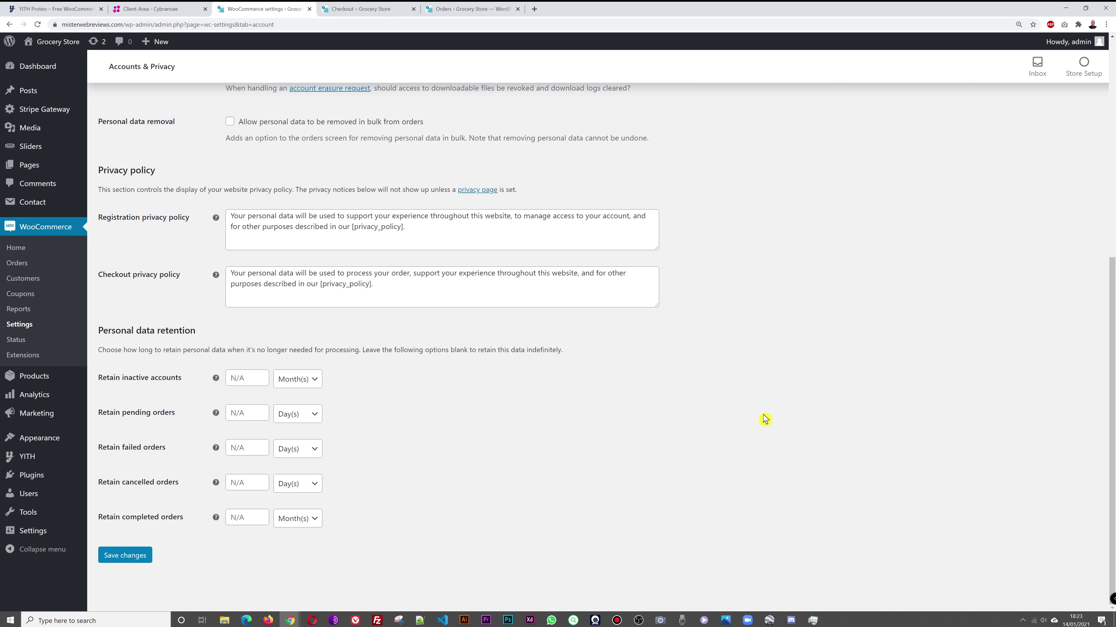
scroll(765, 420, up, 7)
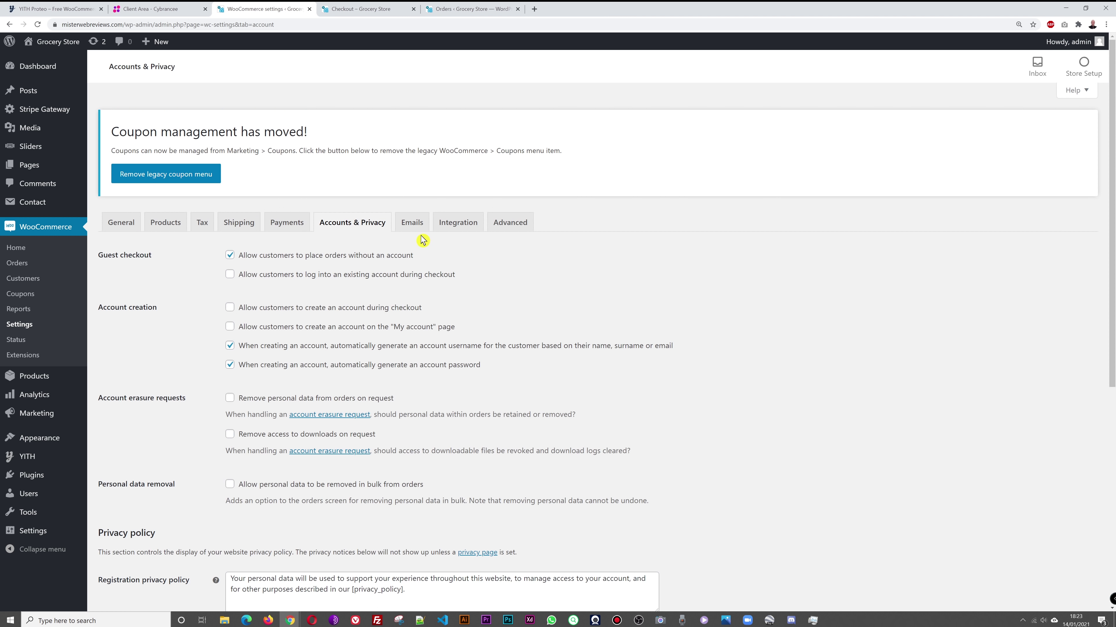
click(410, 225)
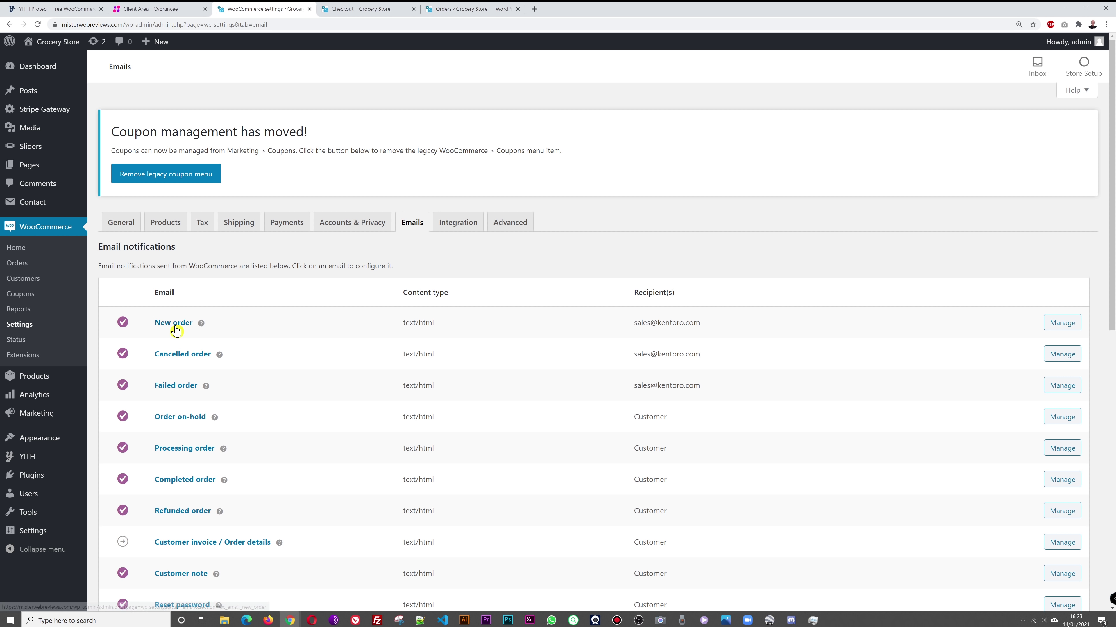
Step: Sample the logo green #086d3d with the DevTools eyedropper and paste it as the email Base color
scroll(538, 409, down, 10)
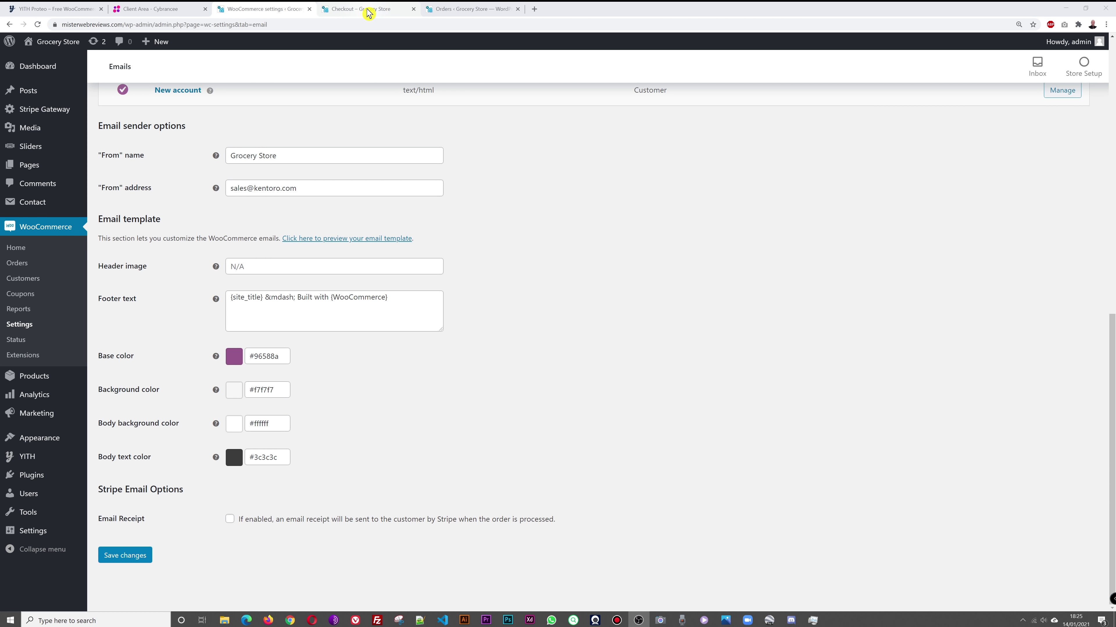
click(367, 10)
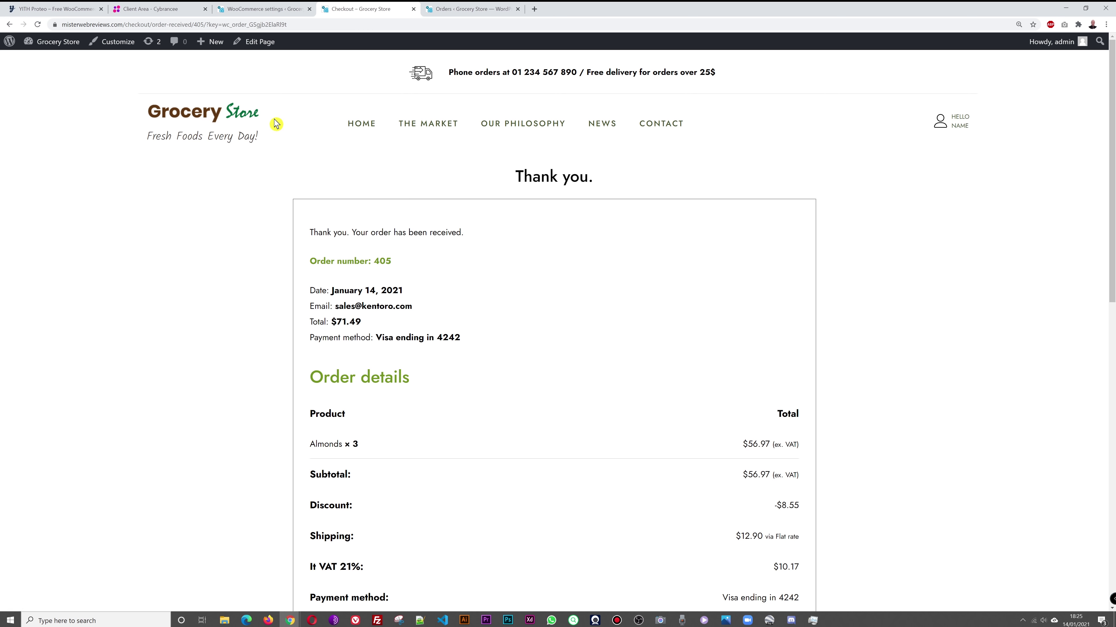
right_click(240, 113)
click(287, 263)
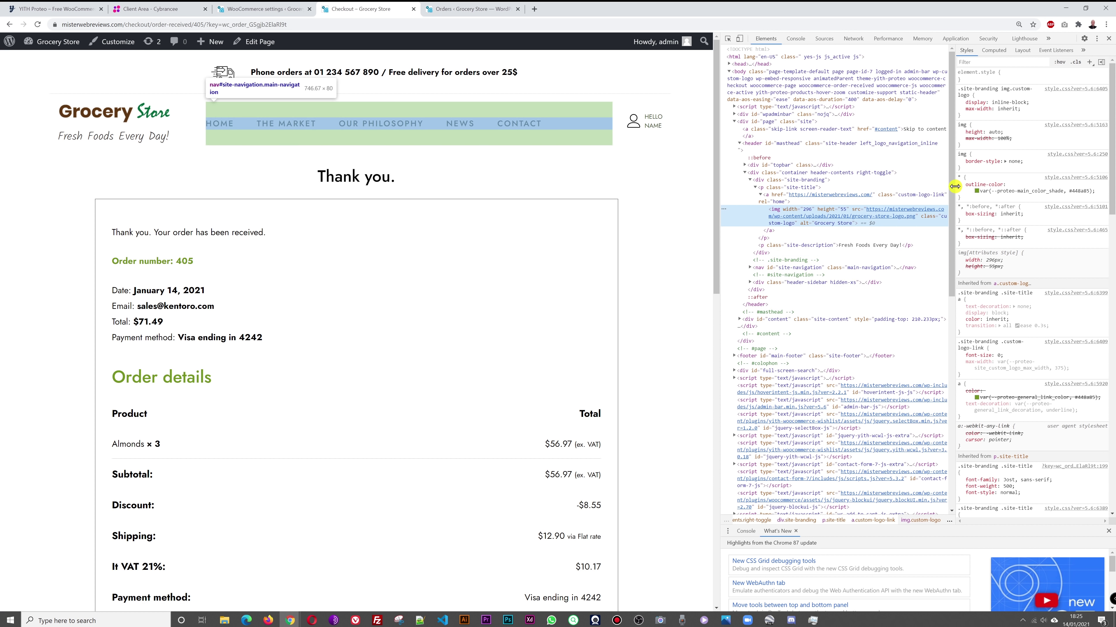
scroll(1054, 304, down, 10)
scroll(1075, 302, down, 2)
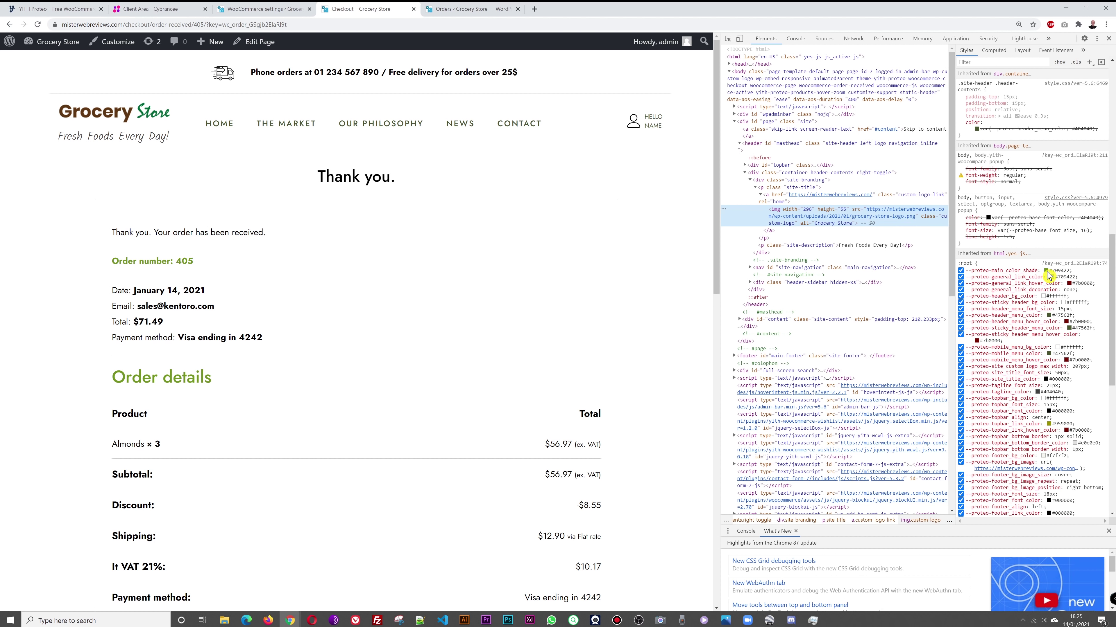
click(1046, 271)
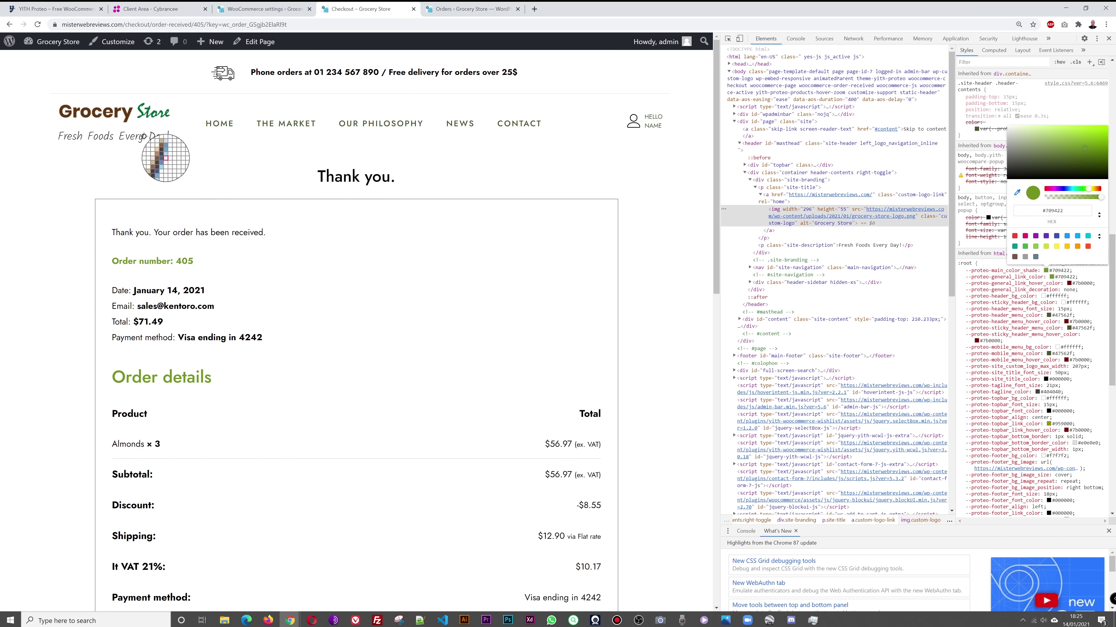
click(168, 135)
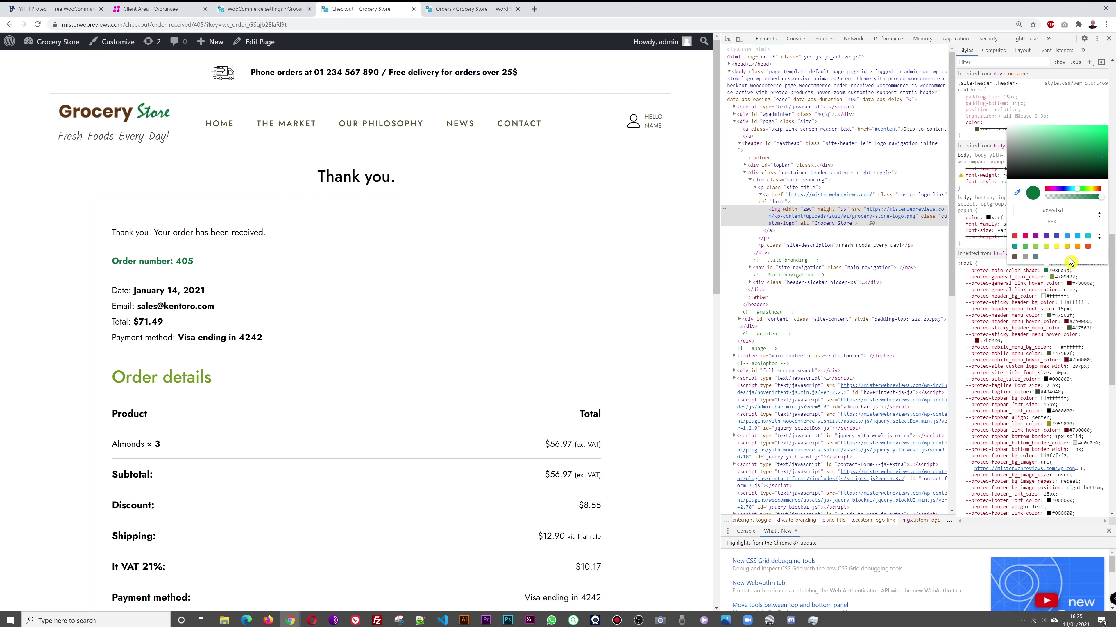
double_click(1032, 209)
key(ctrl+c)
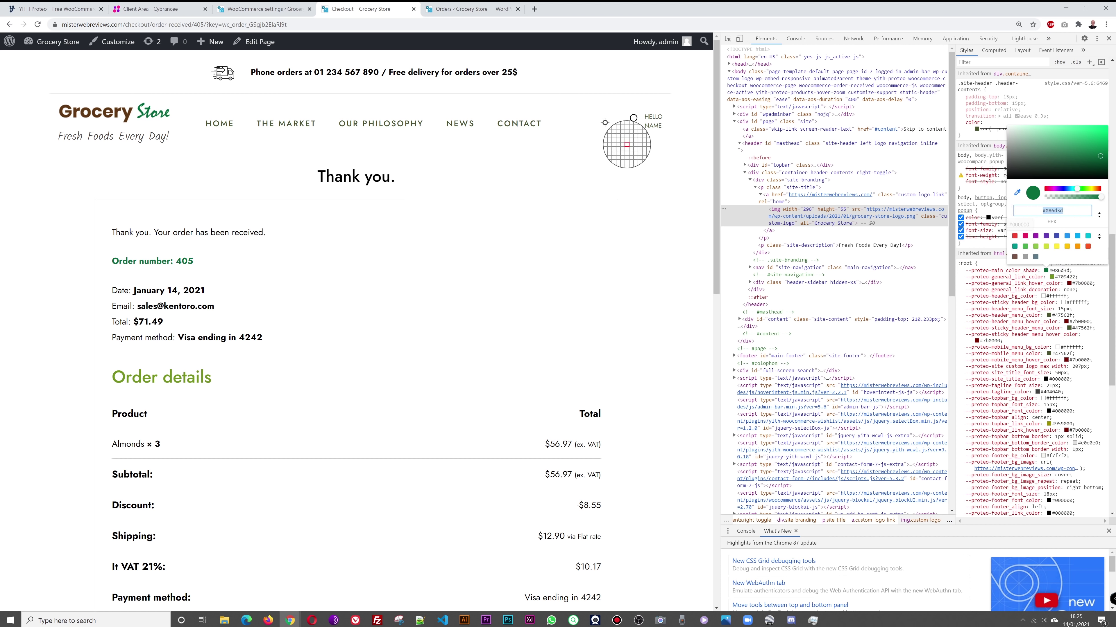
click(263, 11)
triple_click(275, 360)
key(ctrl+v)
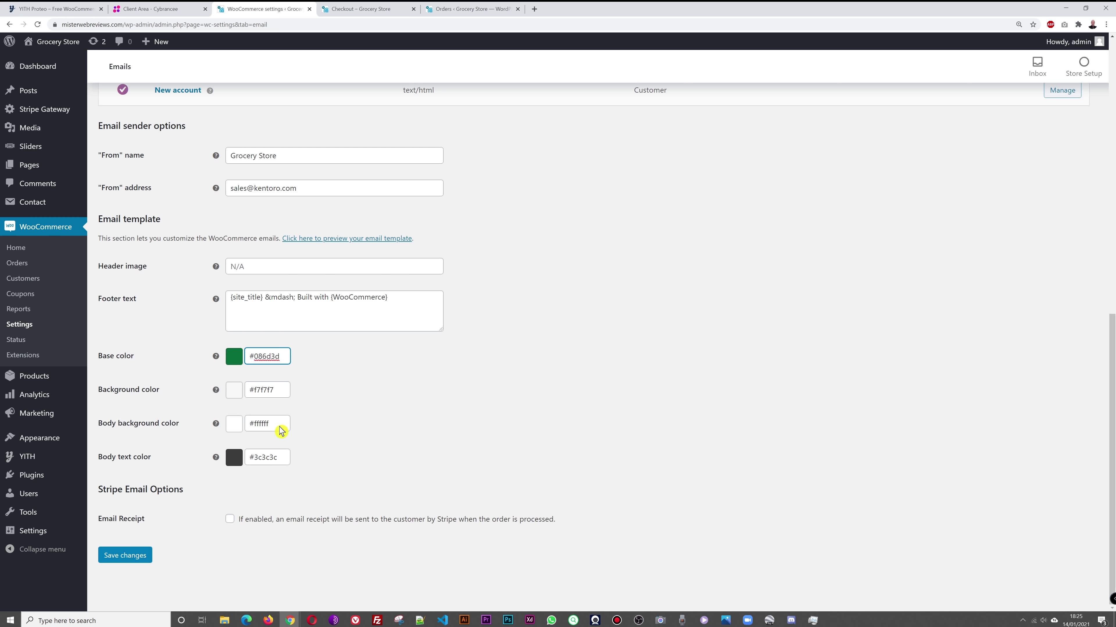
Step: Sample the logo brown #603813, set it as Body text color, and save the email settings
click(365, 11)
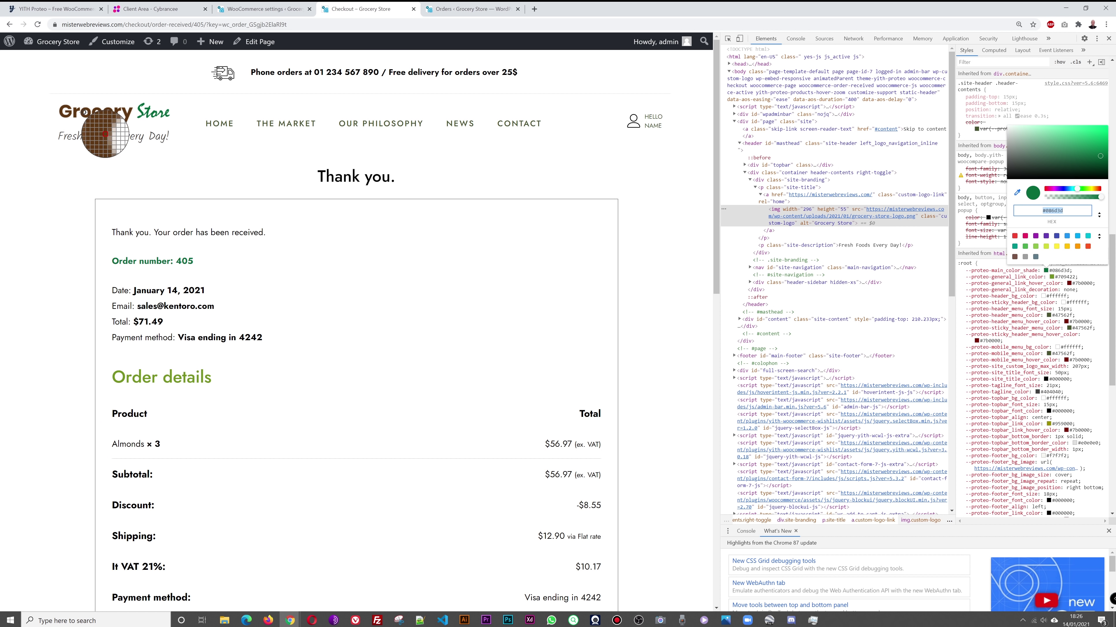
click(104, 134)
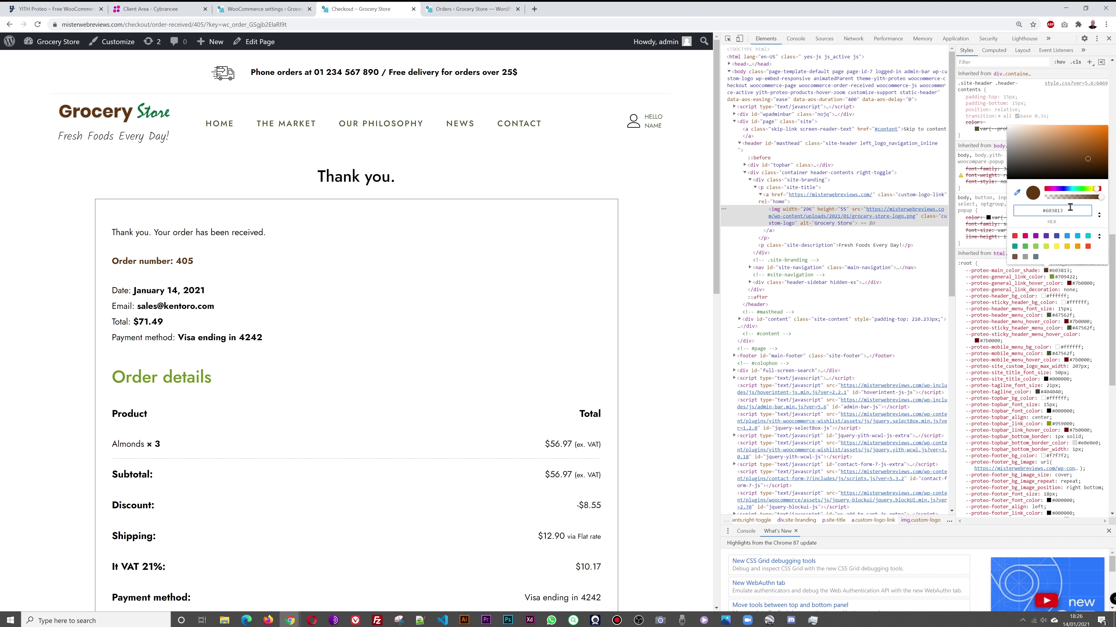
click(264, 9)
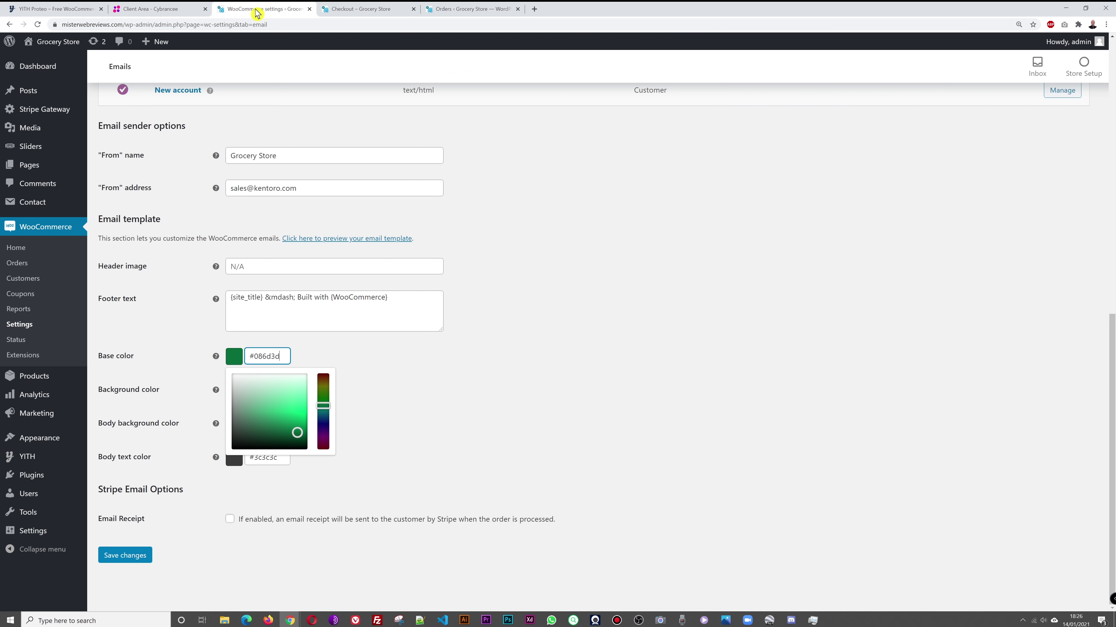
click(517, 447)
triple_click(277, 457)
text(#603813)
click(126, 556)
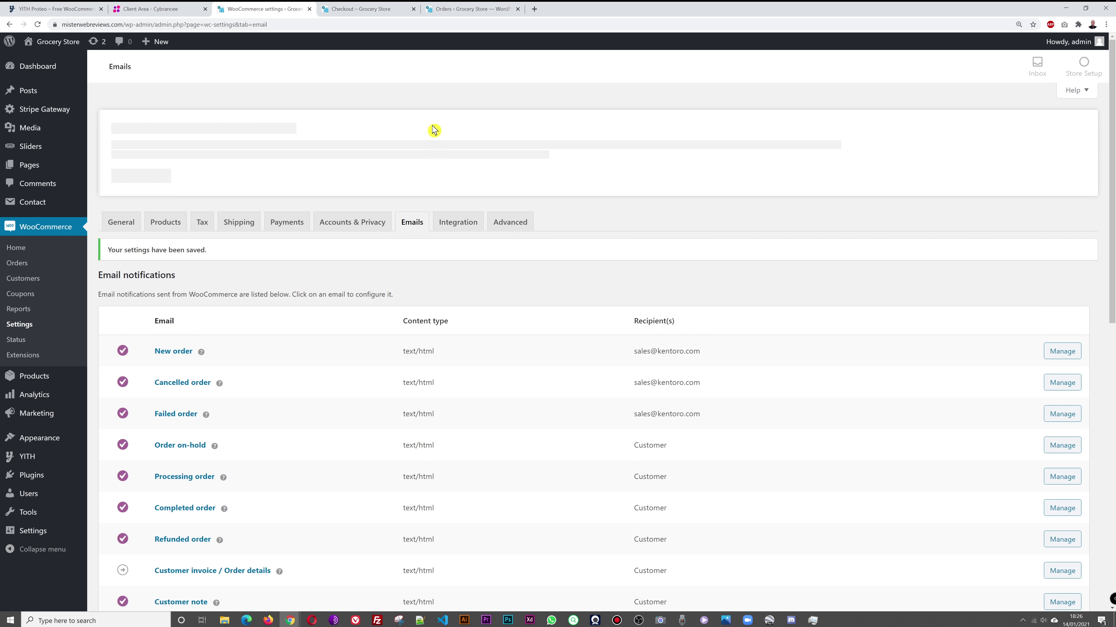
scroll(543, 347, down, 10)
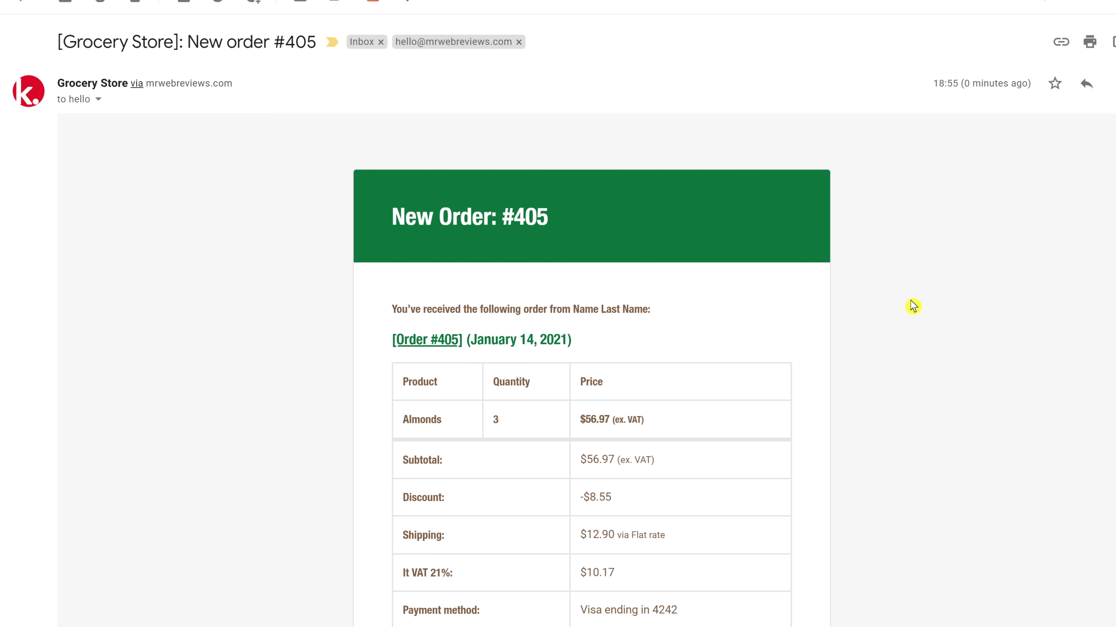
scroll(913, 306, down, 1)
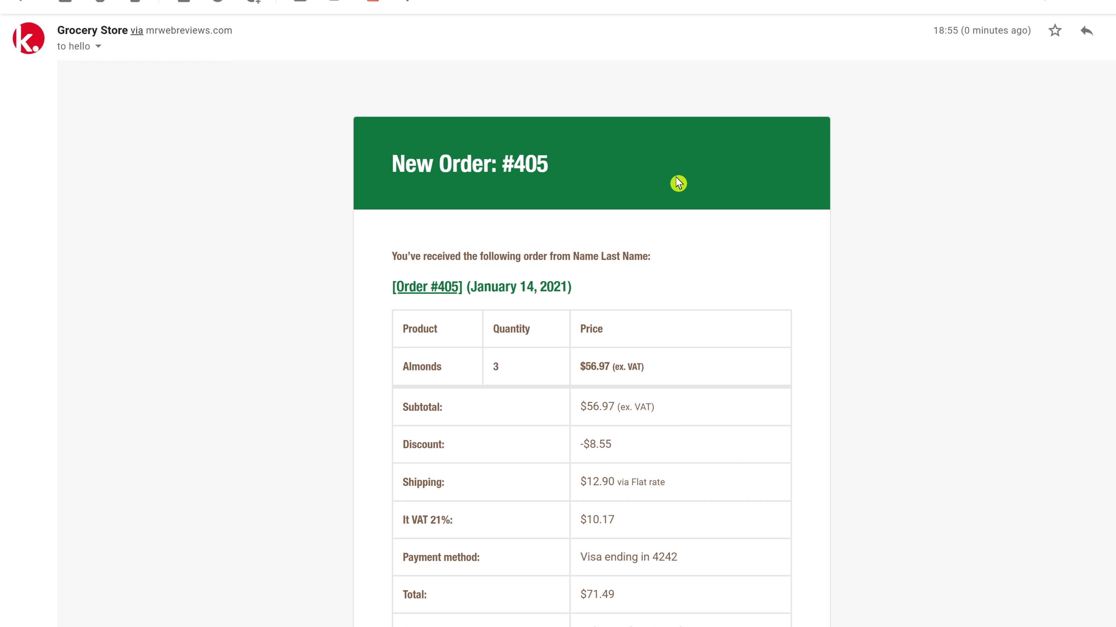
scroll(970, 247, down, 7)
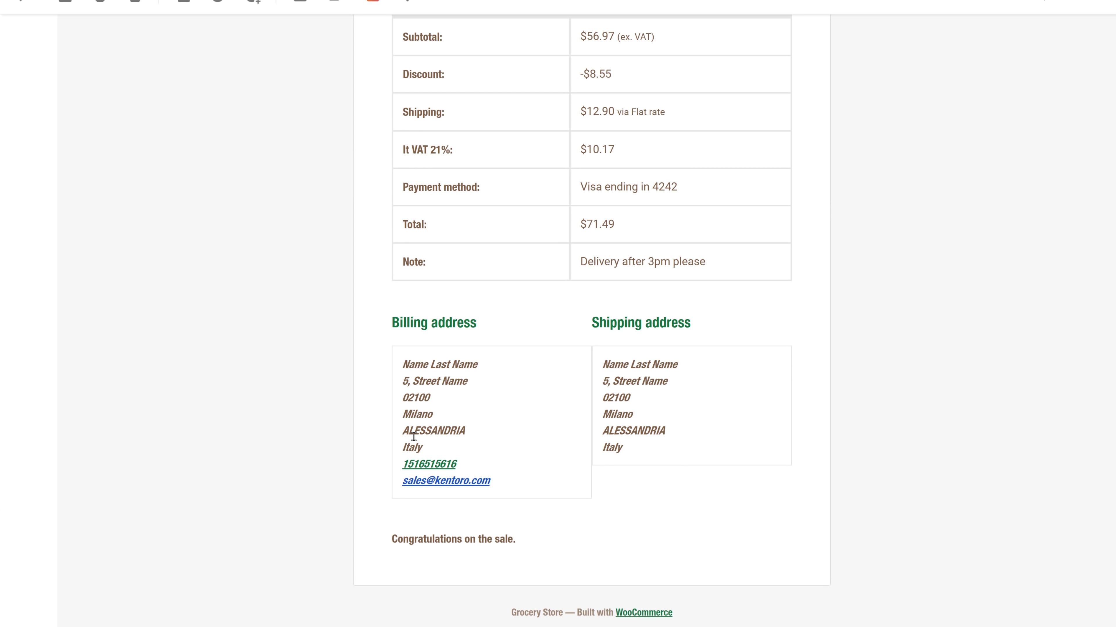
scroll(927, 421, up, 7)
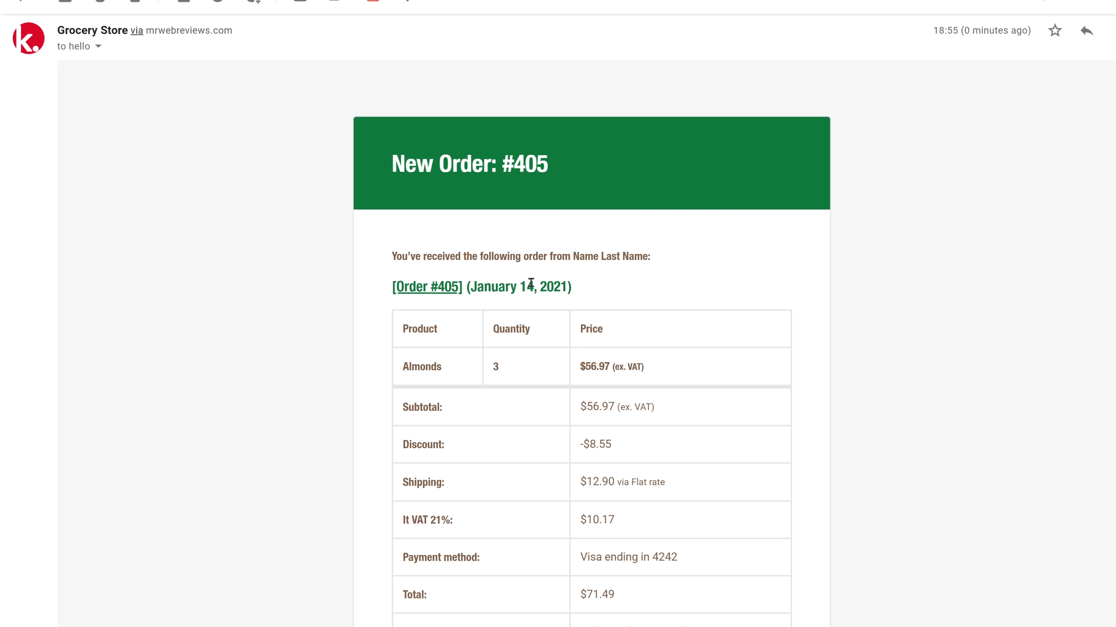
scroll(908, 361, down, 4)
scroll(910, 363, up, 5)
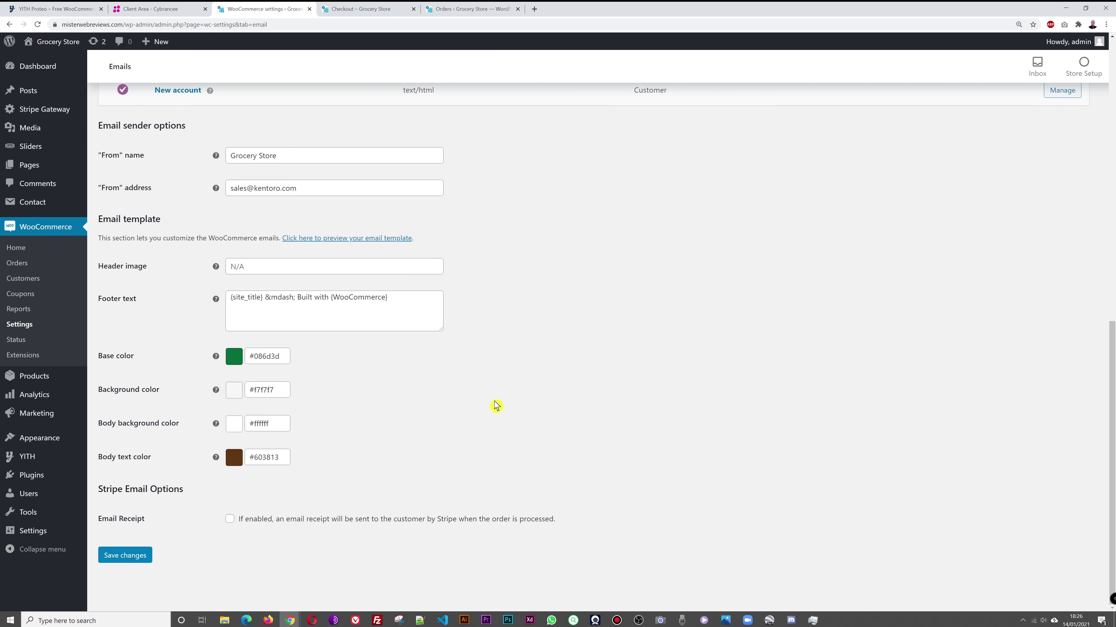
scroll(498, 403, up, 15)
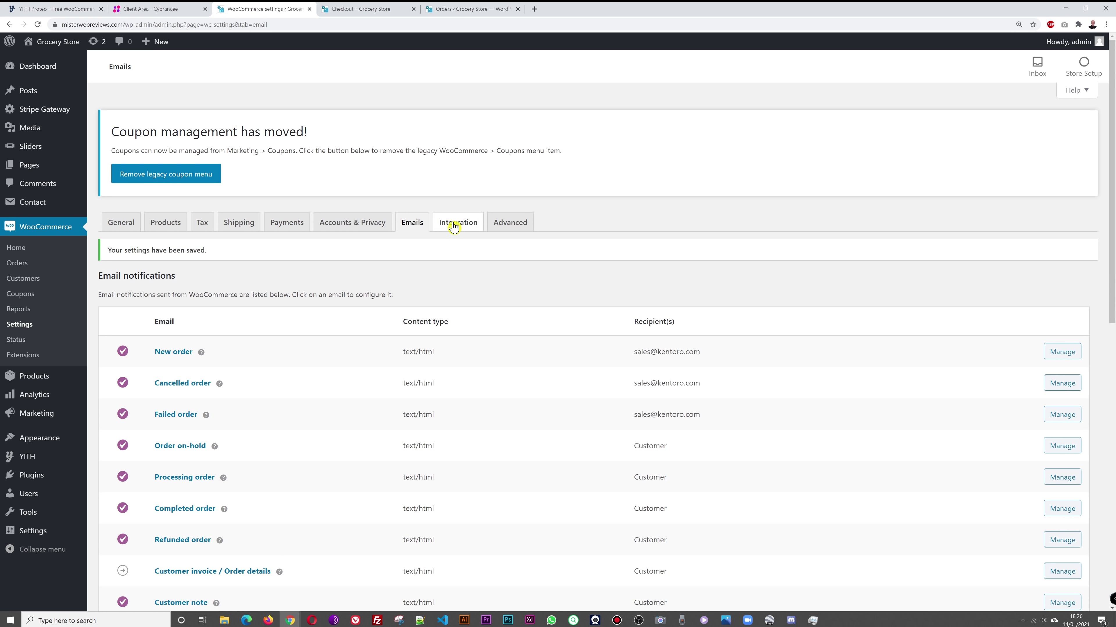
Step: Look over the Integration settings, then save the Advanced WooCommerce settings
click(453, 227)
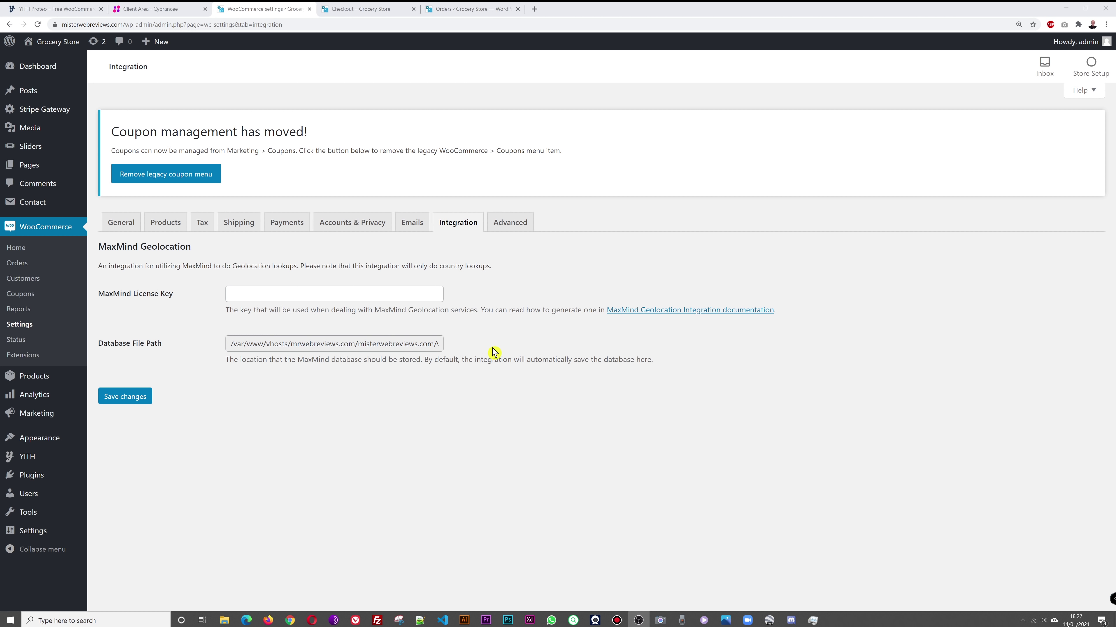
click(508, 224)
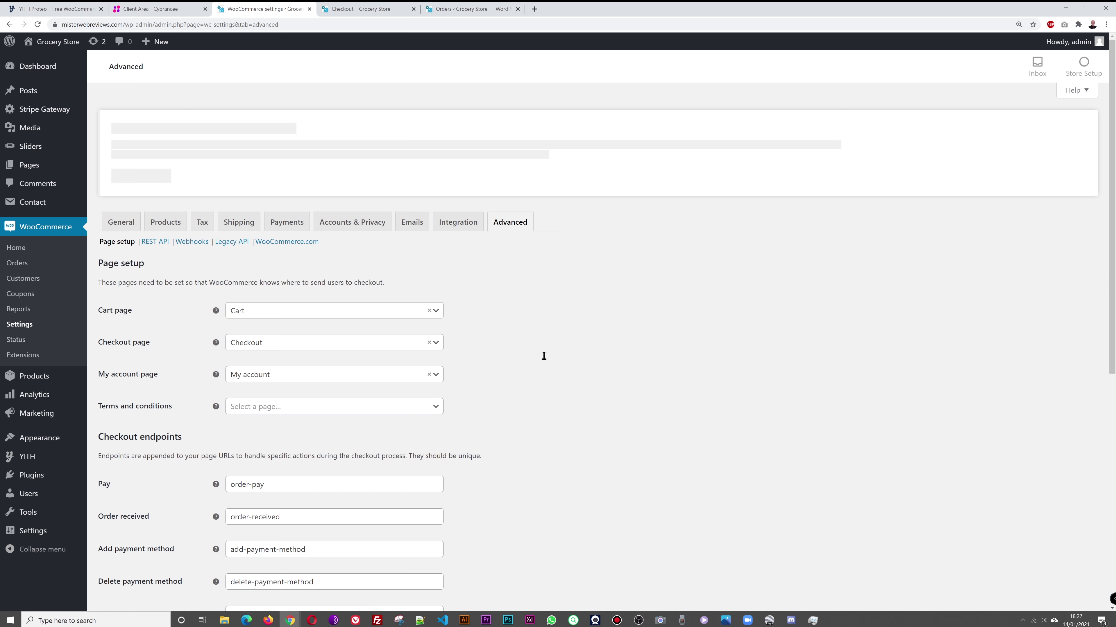
scroll(566, 324, down, 2)
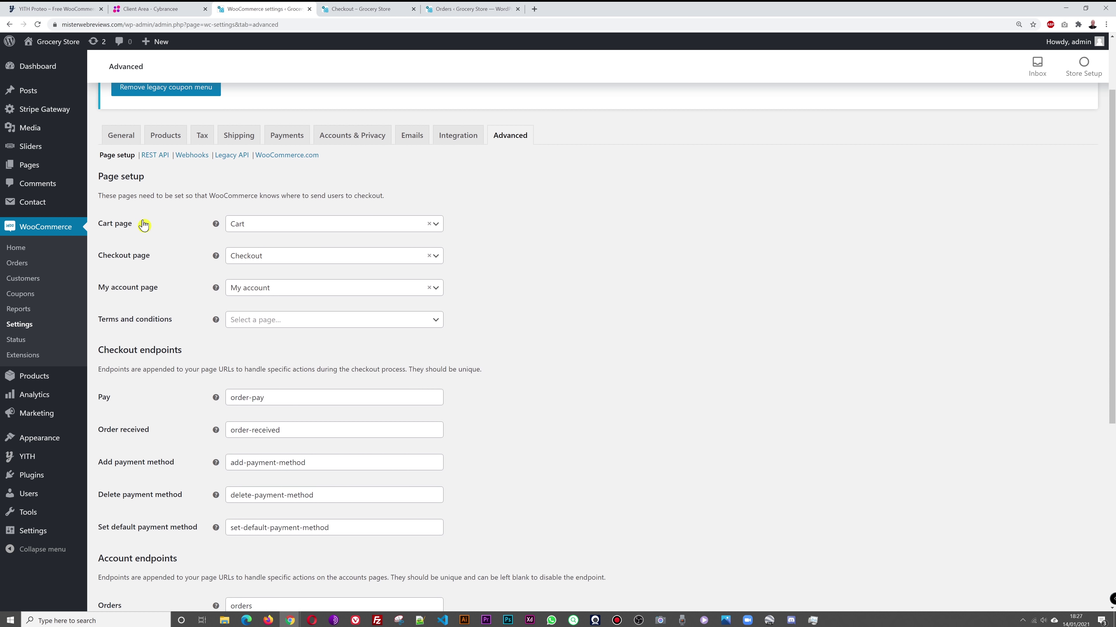
scroll(665, 285, down, 1)
scroll(638, 291, up, 1)
scroll(704, 292, down, 7)
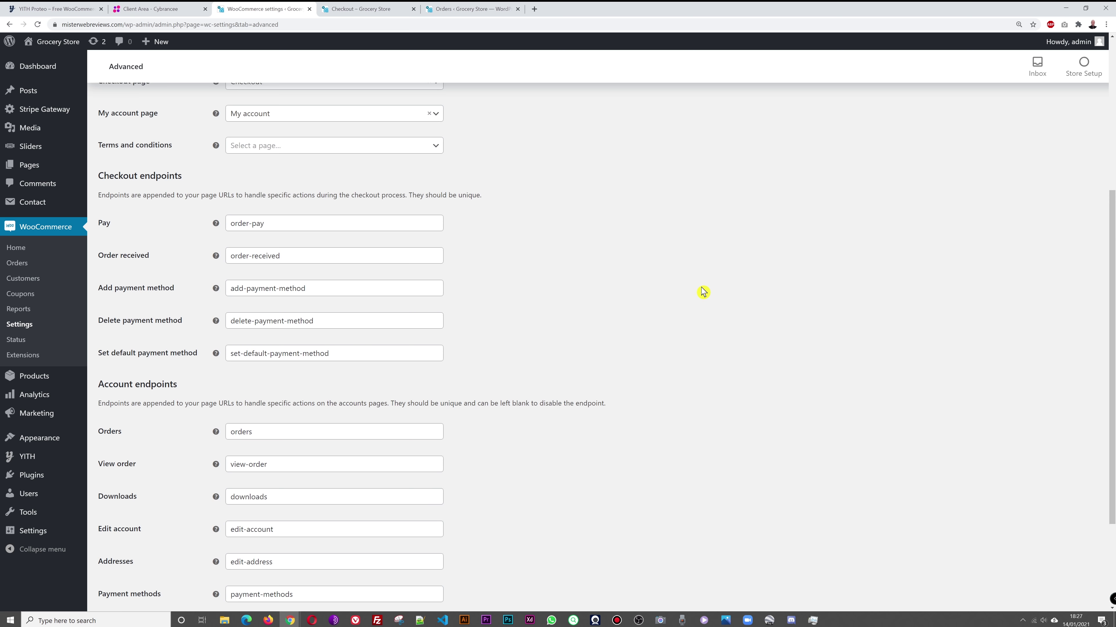
click(119, 555)
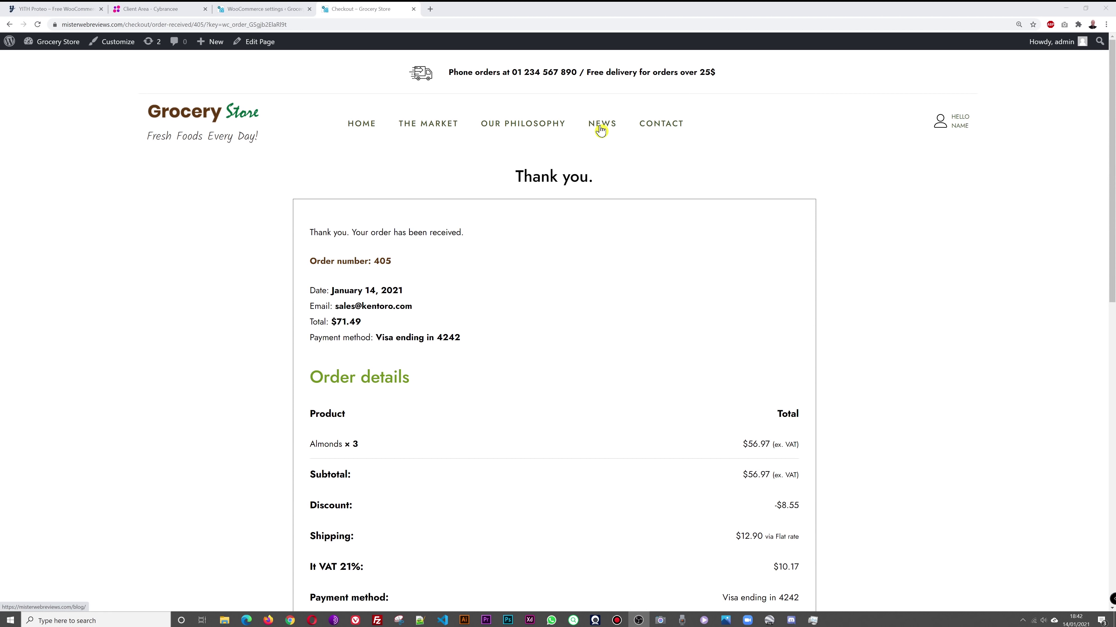
Step: Go to Appearance > Menus to edit the Food Main Menu
scroll(963, 286, down, 1)
scroll(962, 286, down, 10)
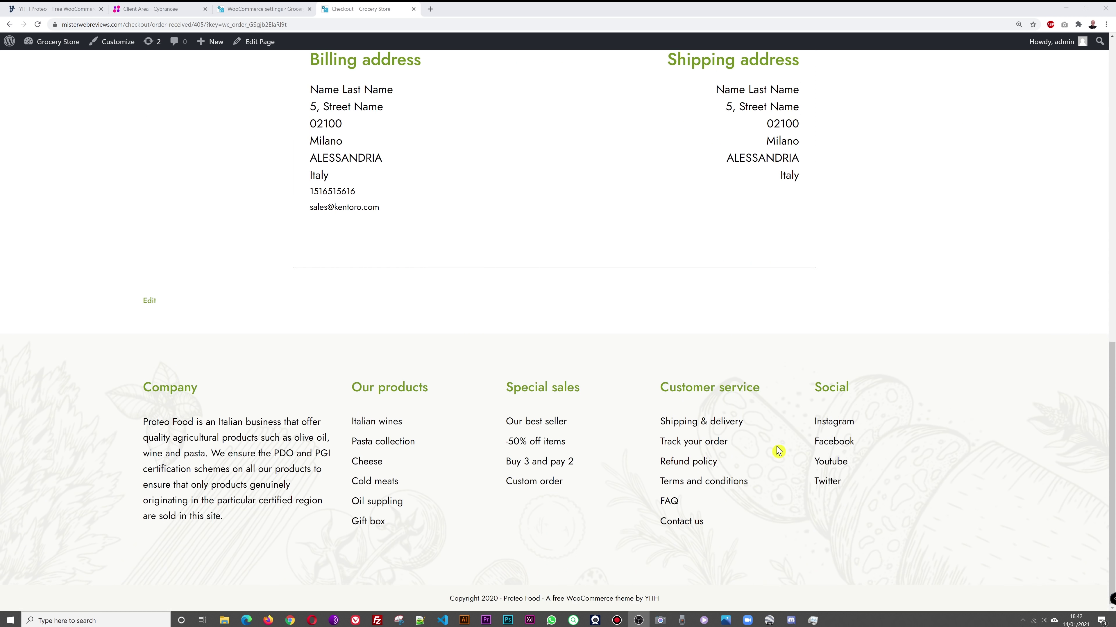
scroll(835, 454, up, 10)
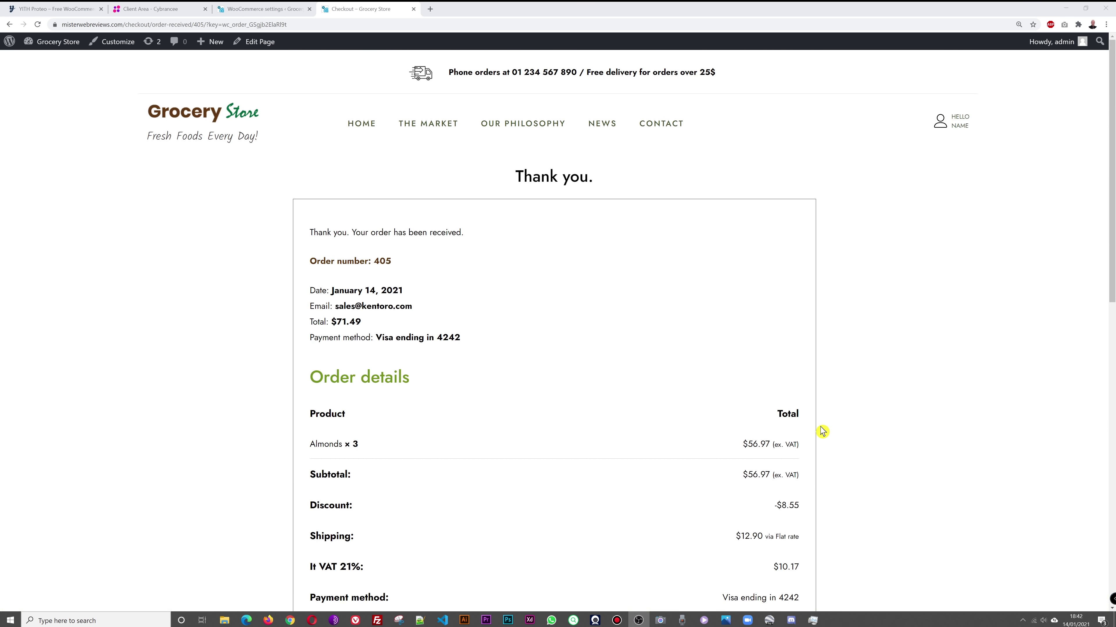
click(270, 10)
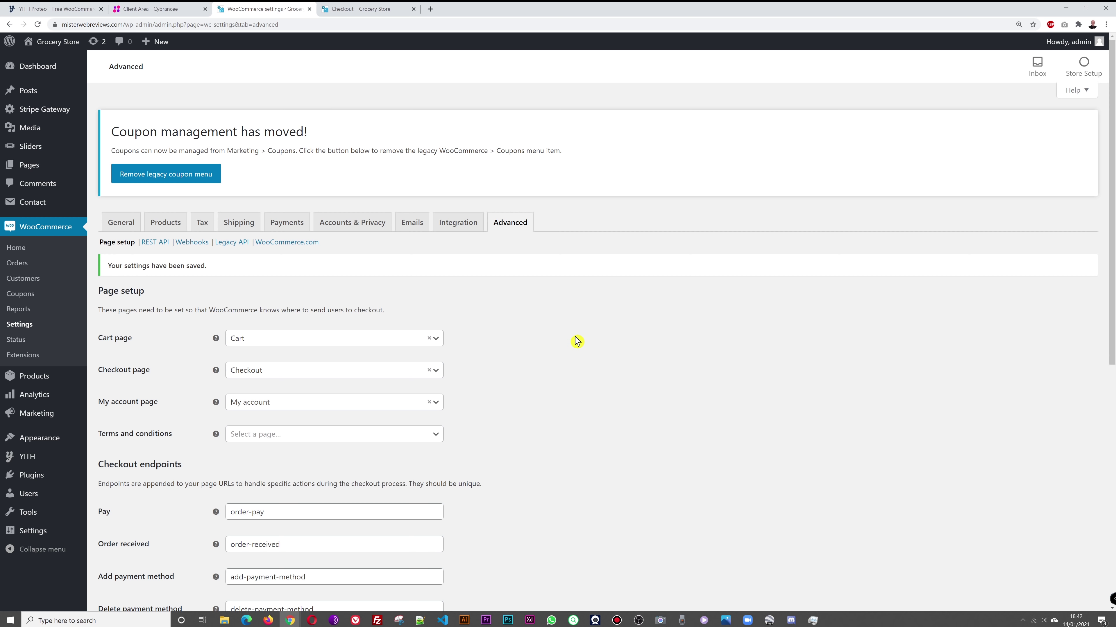
mouse_move(44, 442)
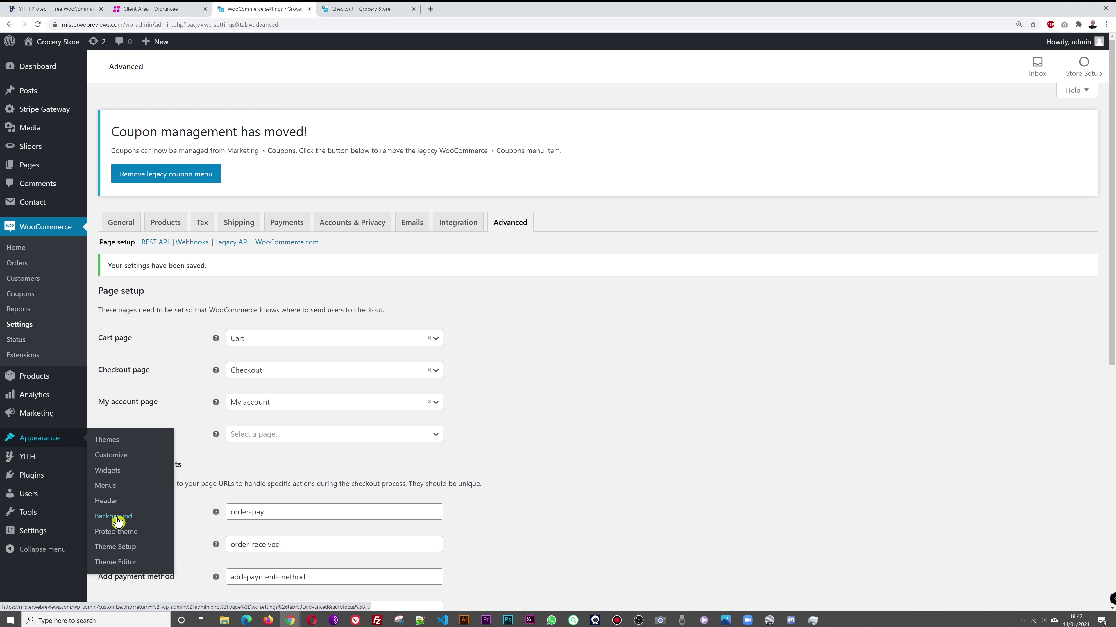
click(109, 487)
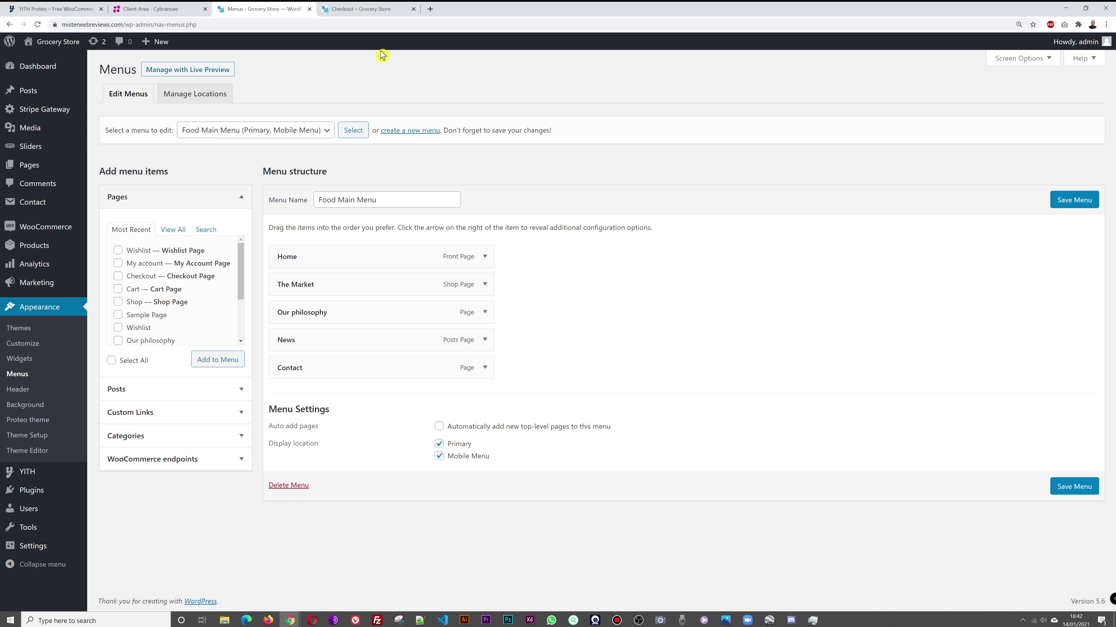
Step: Rename The Market menu item to 'All Products' and save the Food Main Menu
click(373, 8)
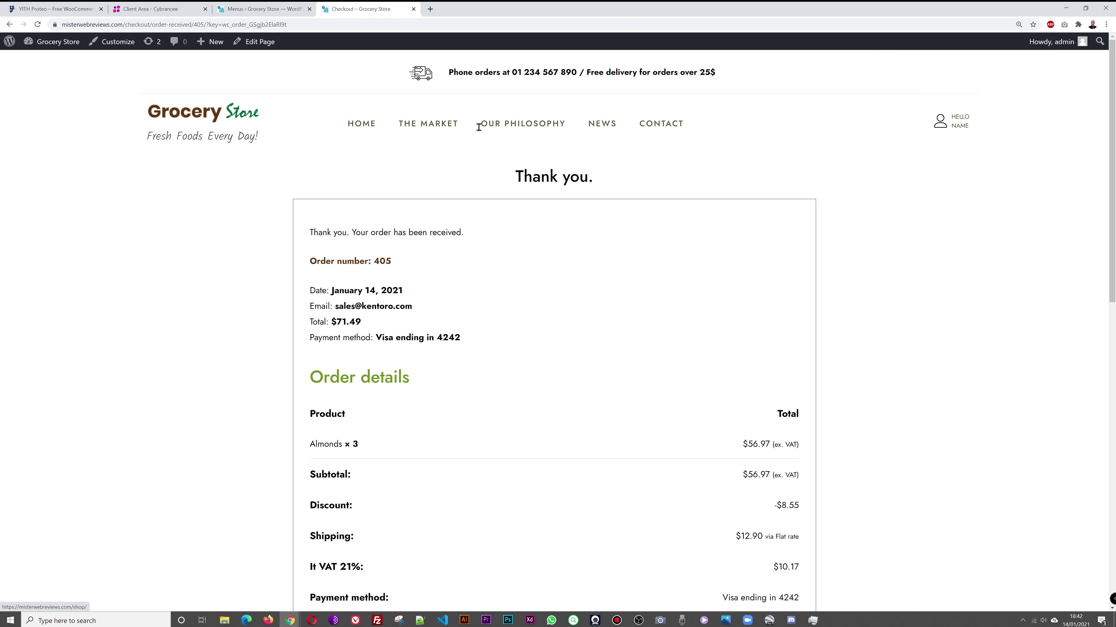
click(266, 10)
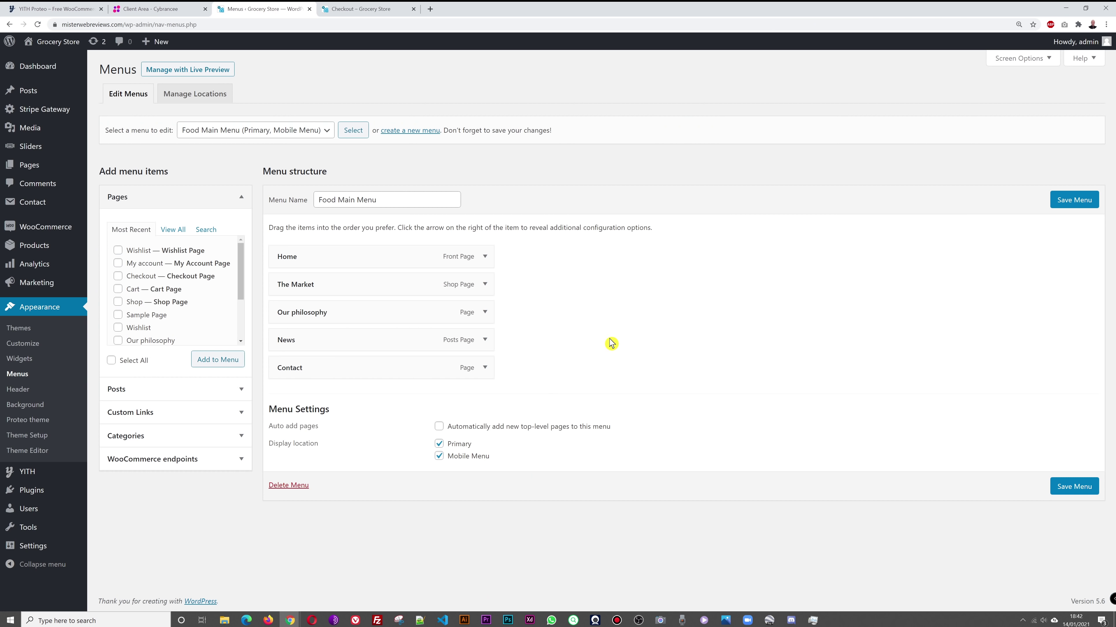
click(485, 284)
click(319, 321)
drag(319, 321, 256, 334)
text(All Products)
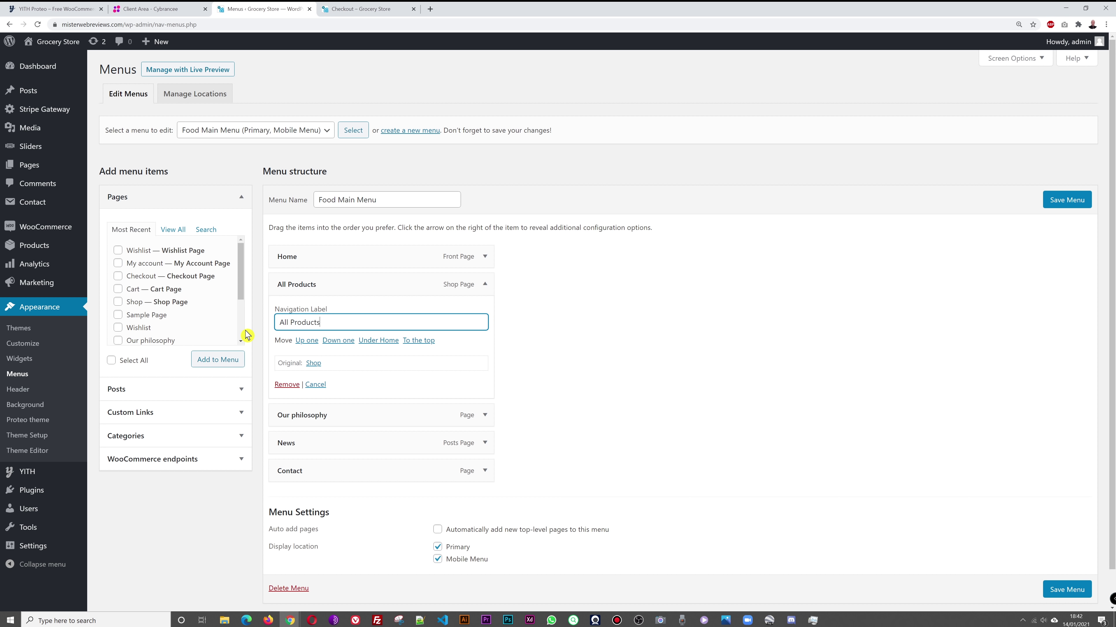
click(1063, 201)
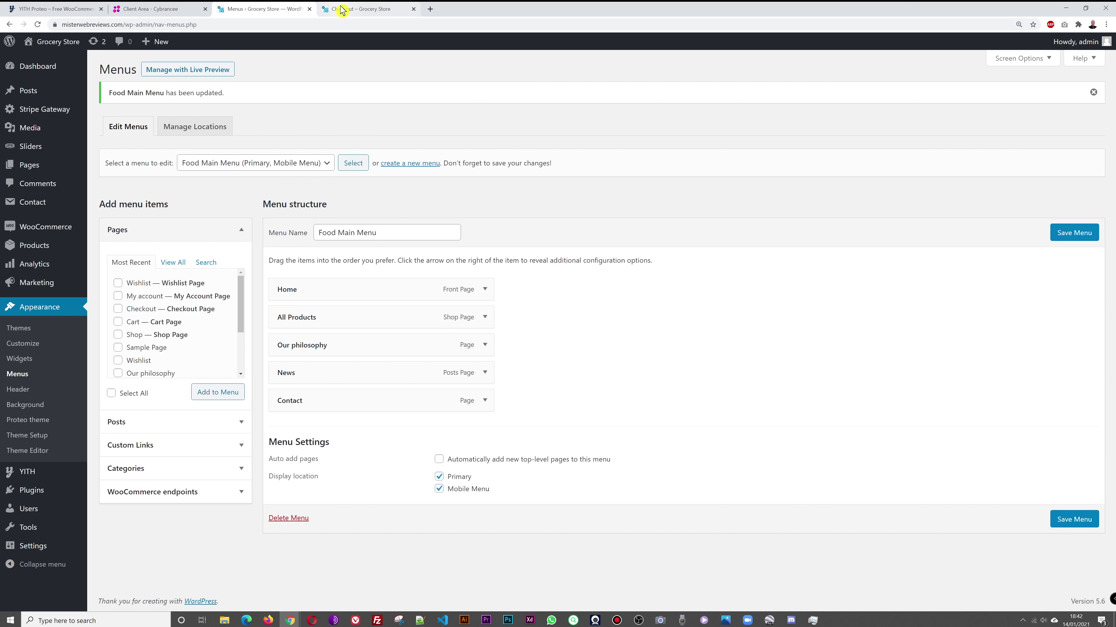
Step: Check the renamed All Products link from the storefront homepage
click(378, 9)
click(203, 131)
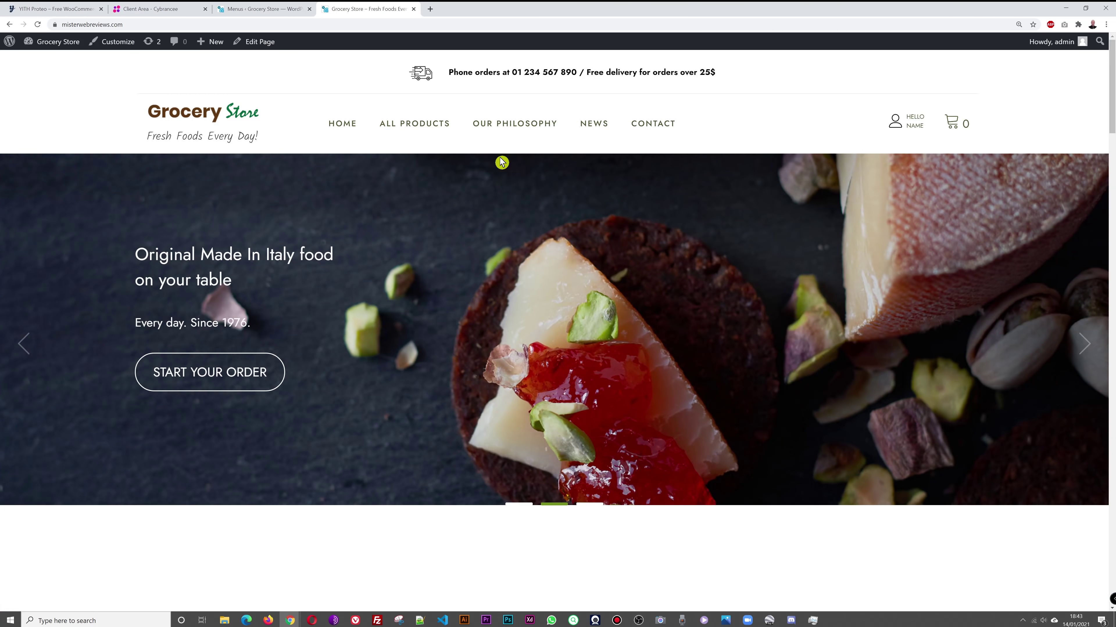
click(414, 127)
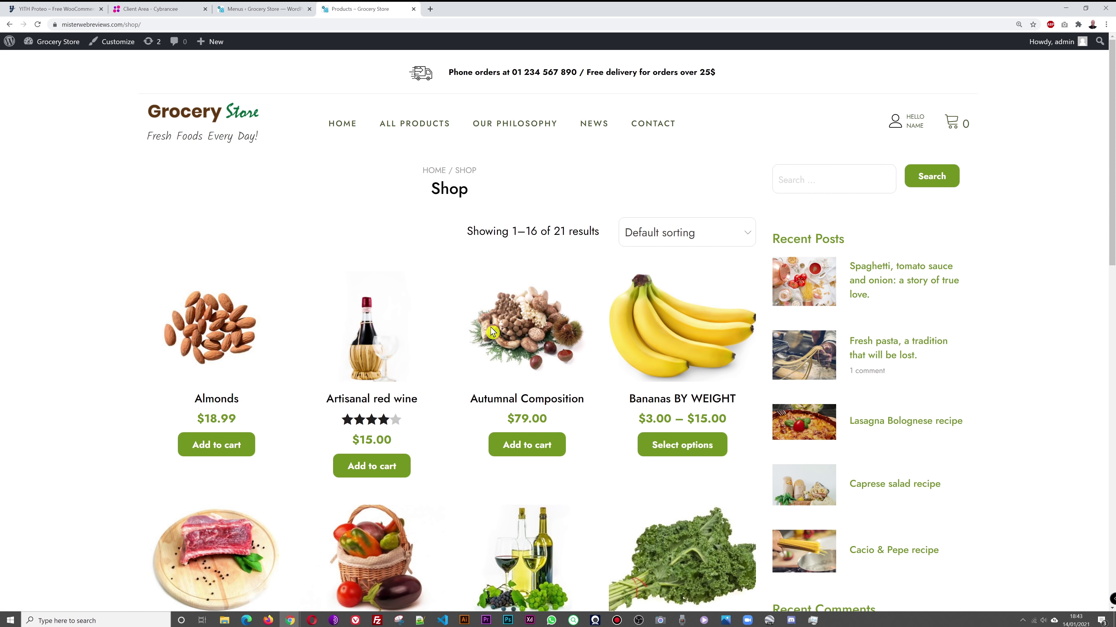
Step: Scroll the Shop page's 21 products, then go back to the Menus editor
scroll(130, 391, down, 13)
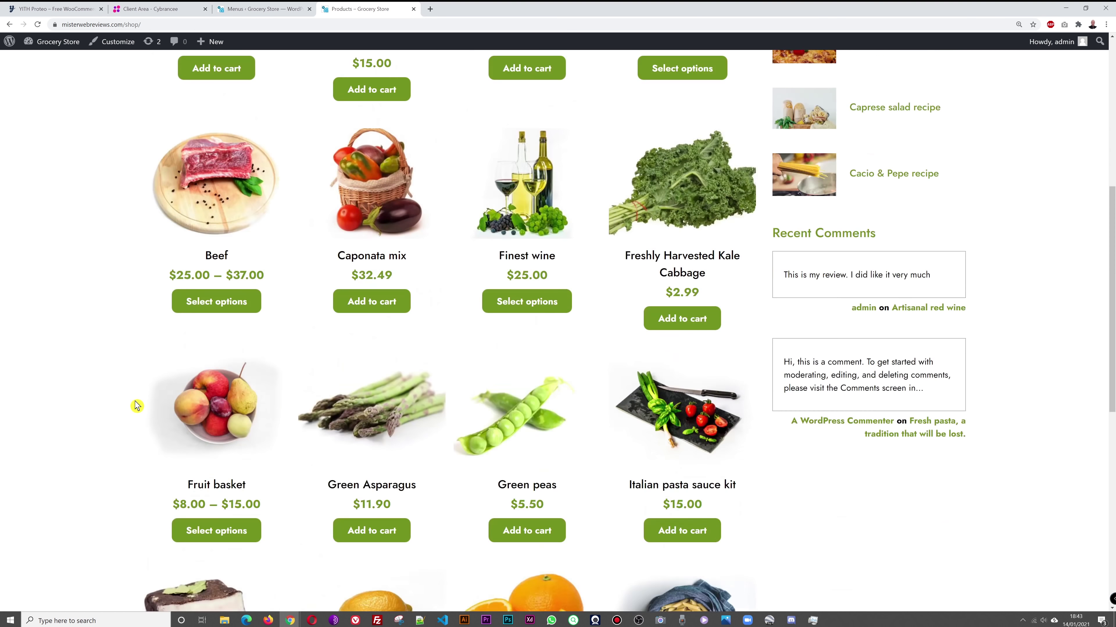
scroll(137, 407, up, 13)
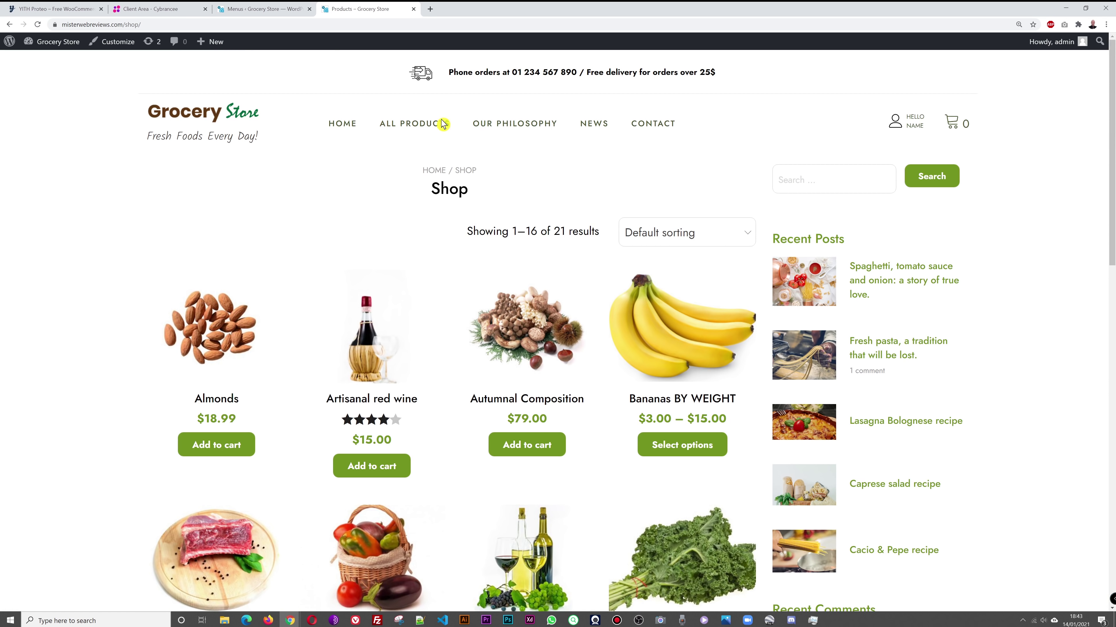
click(281, 9)
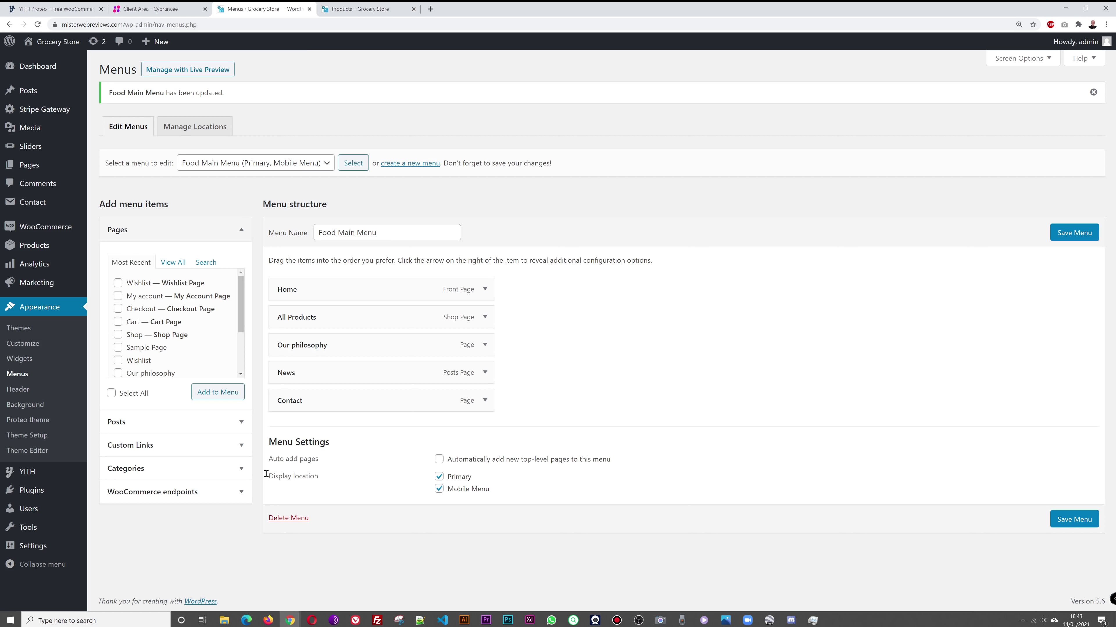
Step: Enable Product categories in Screen Options so they can be added as menu items
click(242, 472)
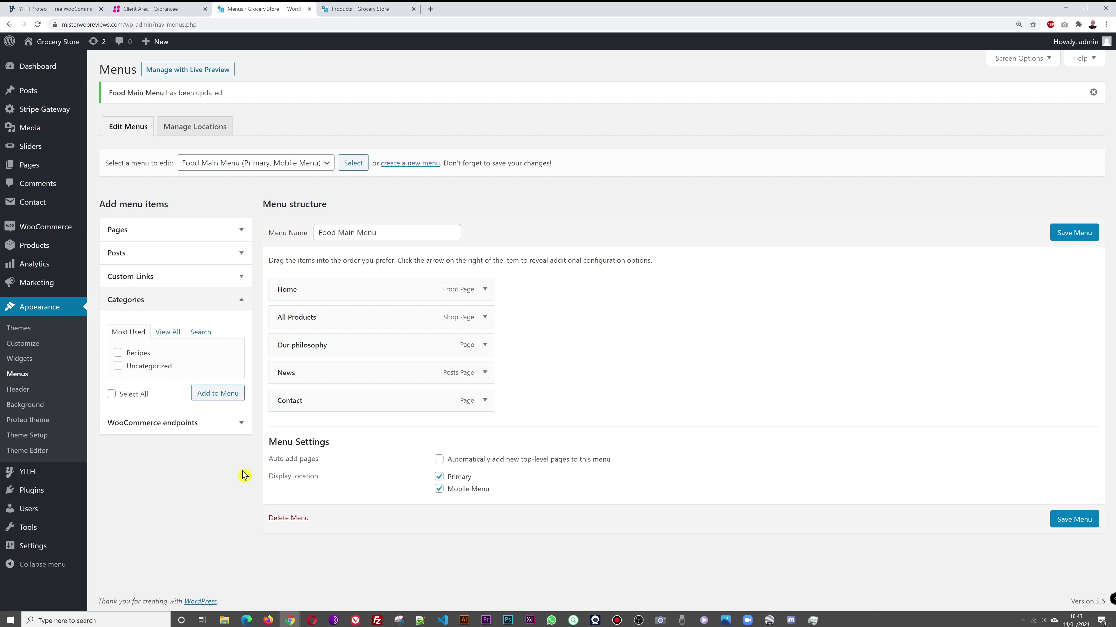
click(242, 308)
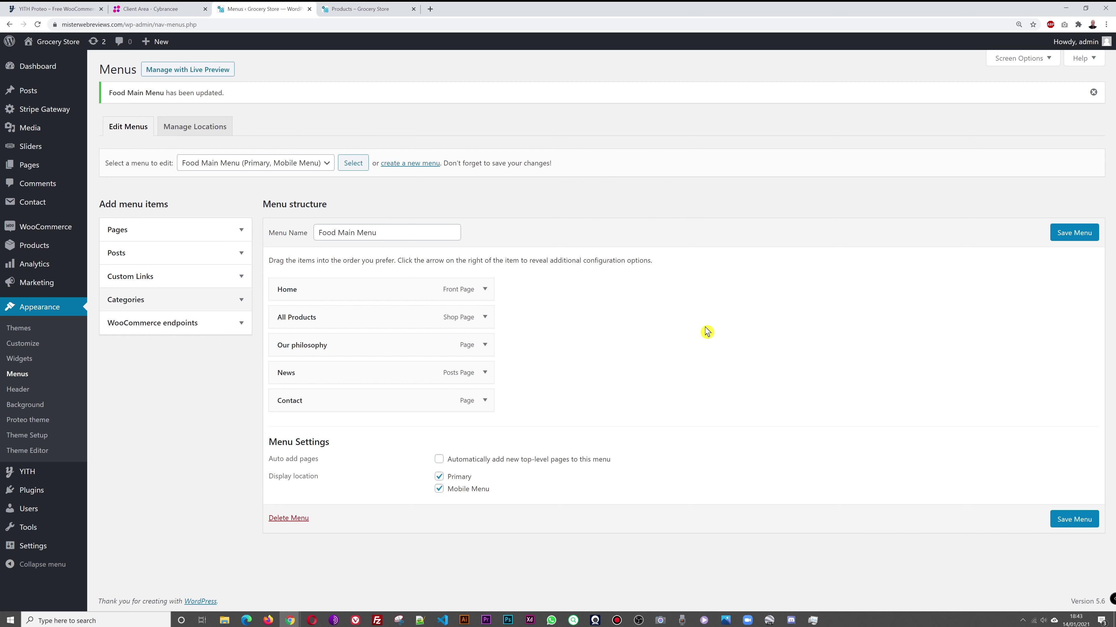
click(1032, 61)
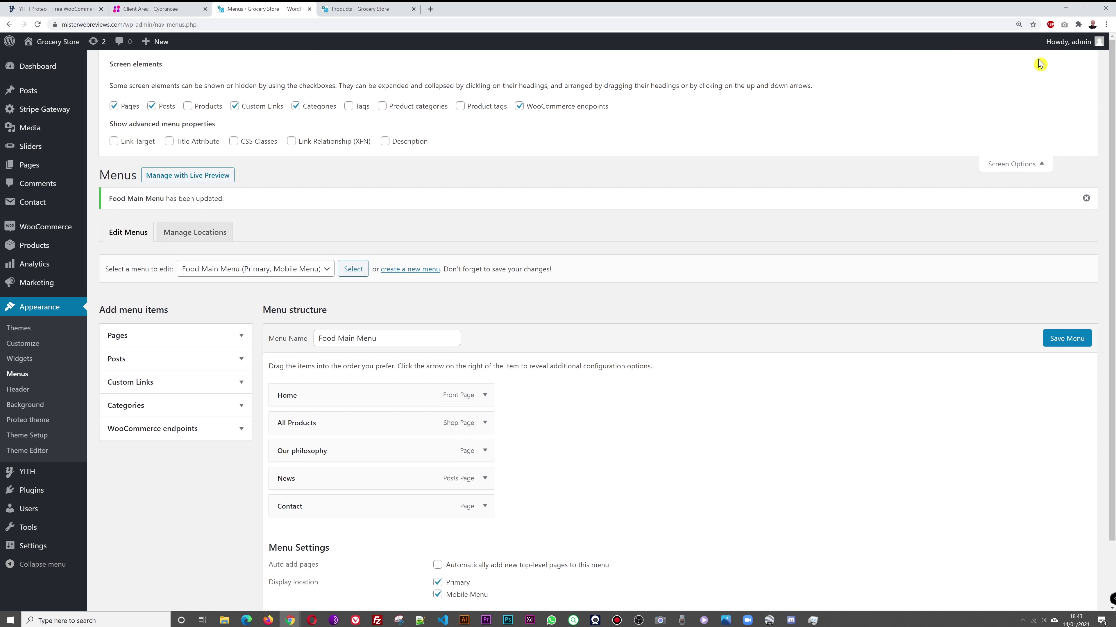
click(382, 107)
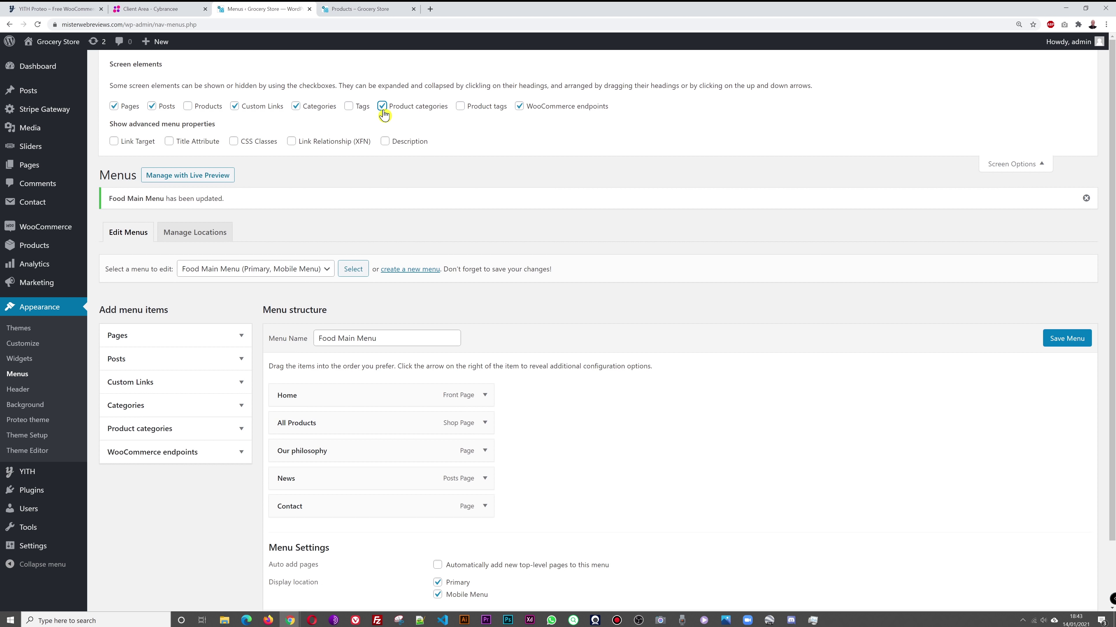
click(1006, 166)
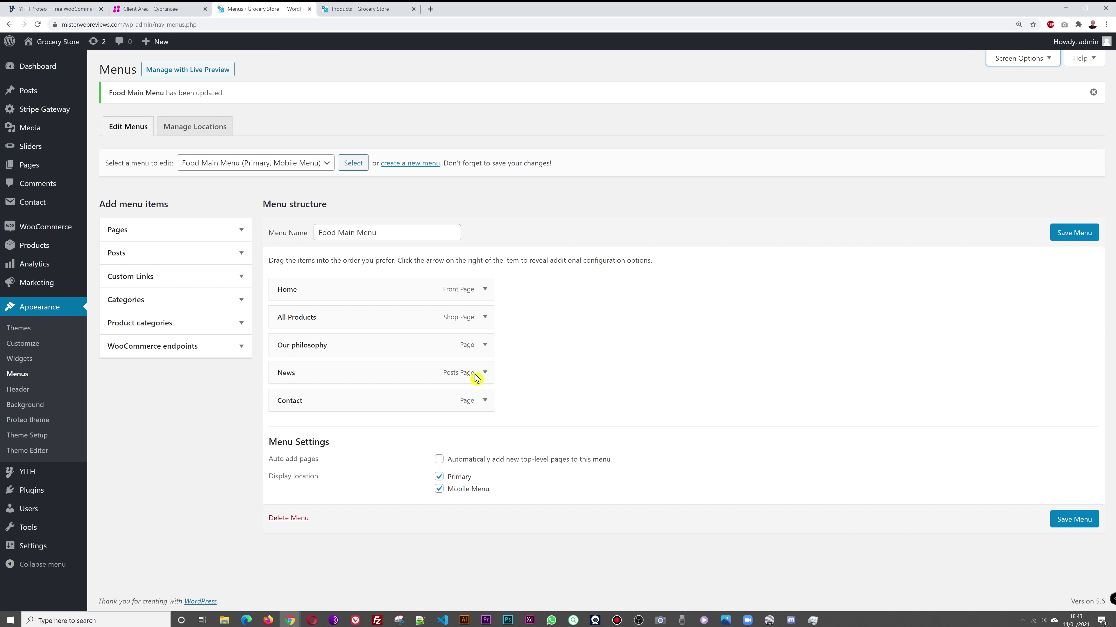
Step: Add the vegetables, fruits and dried fruit product categories to the Food Main Menu
click(239, 329)
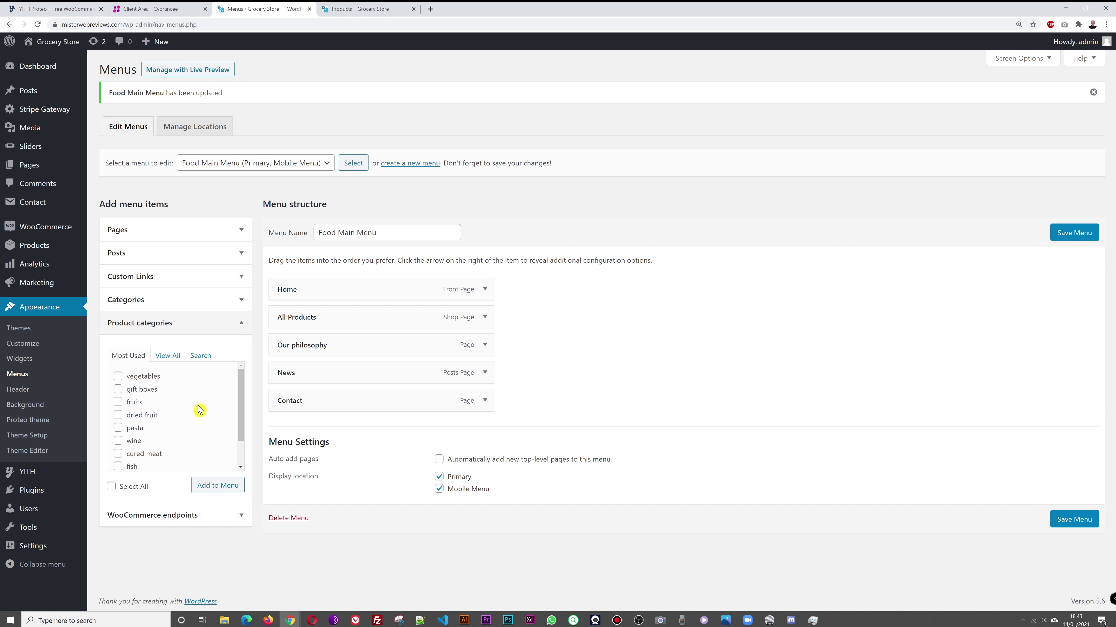
scroll(195, 423, down, 1)
scroll(191, 423, up, 1)
click(119, 403)
click(118, 416)
scroll(200, 444, down, 2)
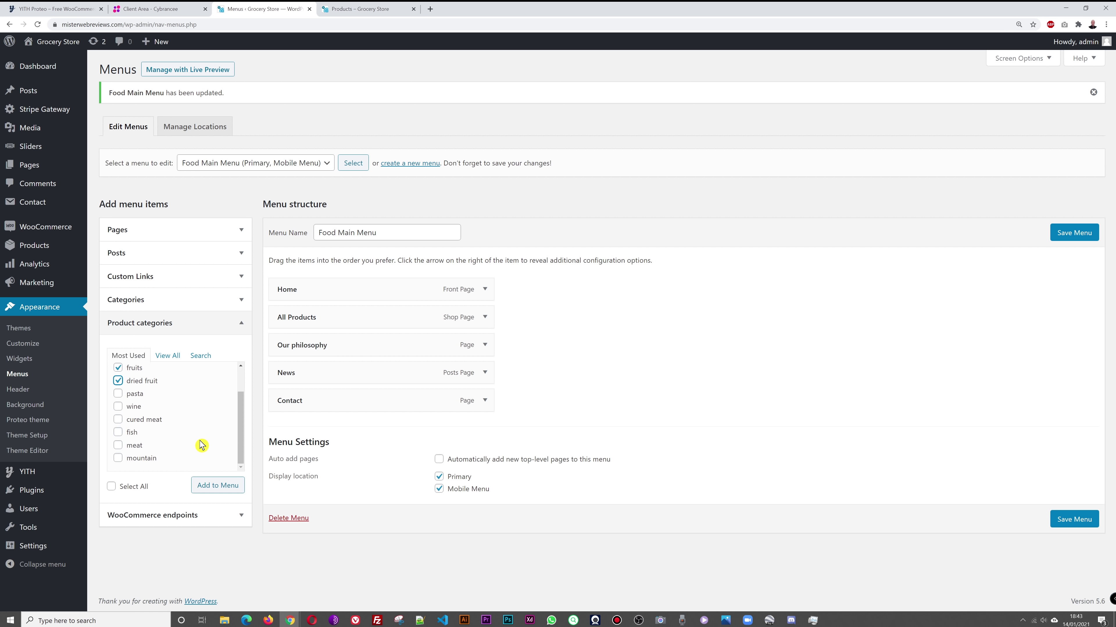
scroll(199, 444, up, 2)
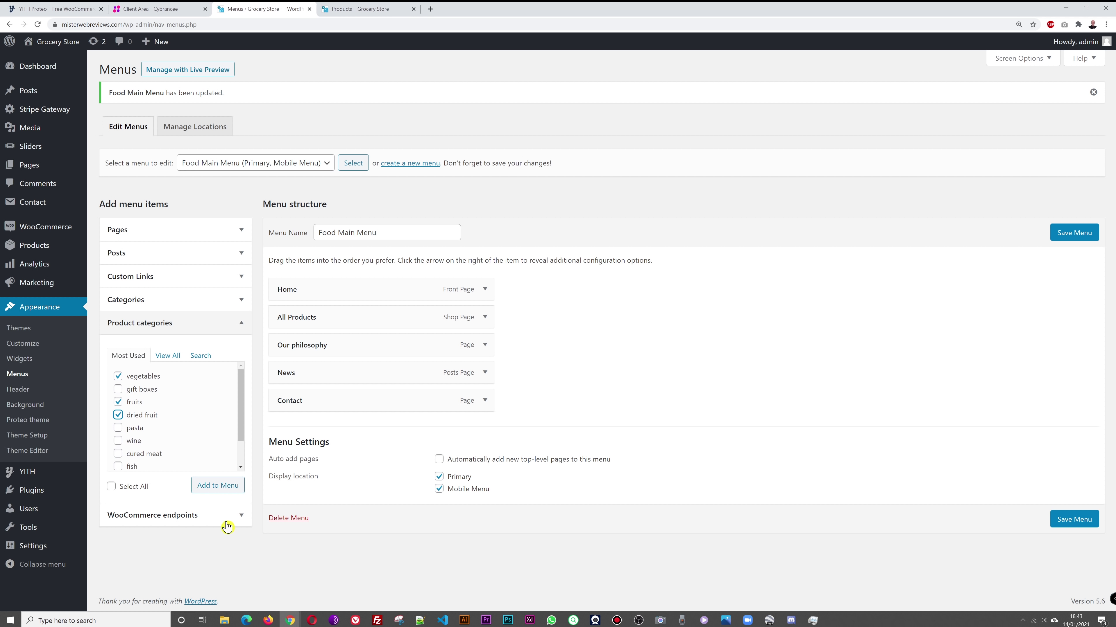
click(225, 488)
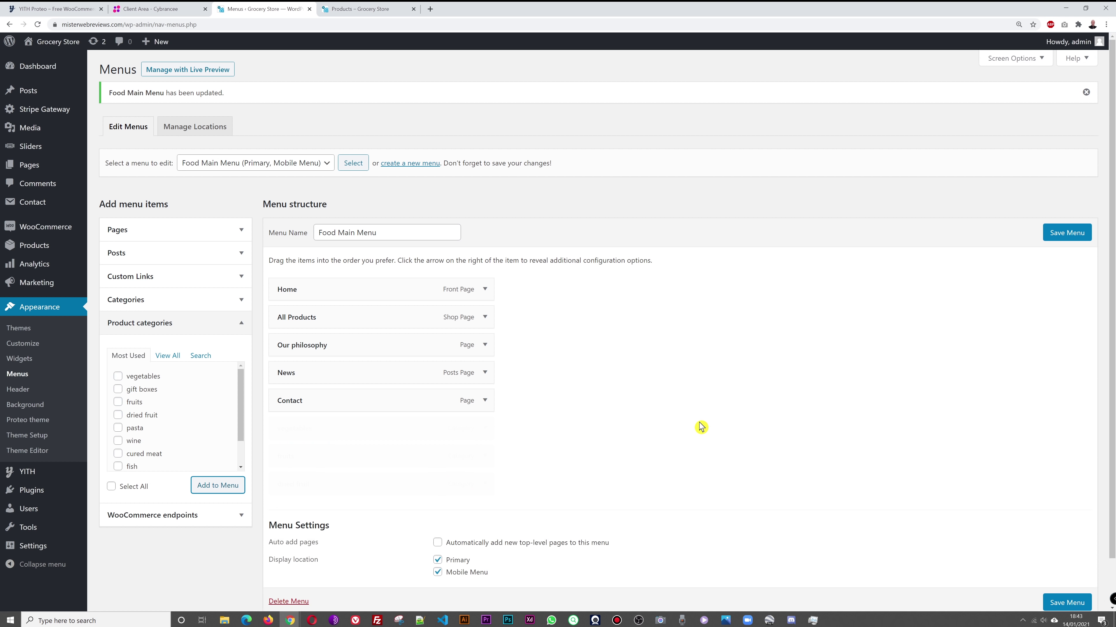
Step: Nest vegetables, fruits and dried fruit under All Products and save the menu
drag(391, 428, 407, 346)
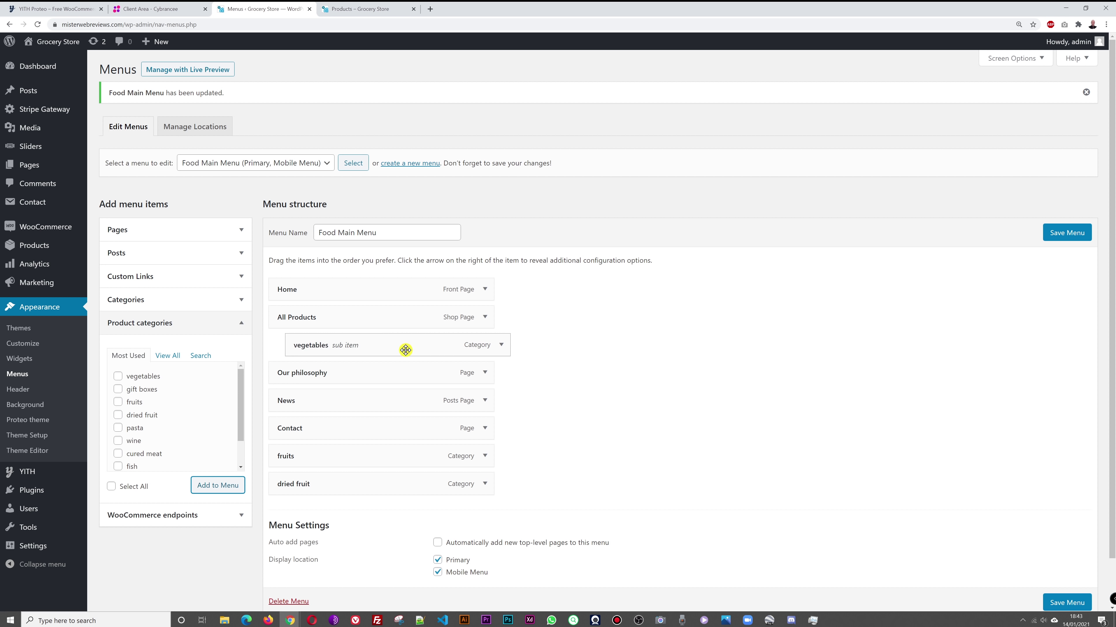
drag(341, 465, 365, 382)
drag(337, 487, 365, 398)
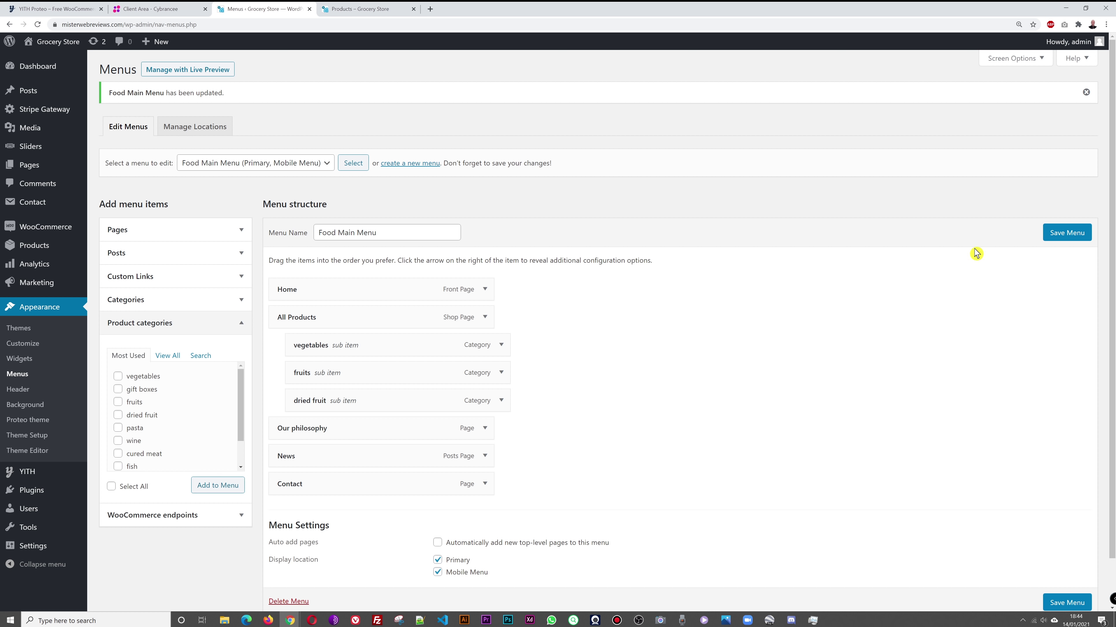
click(1057, 235)
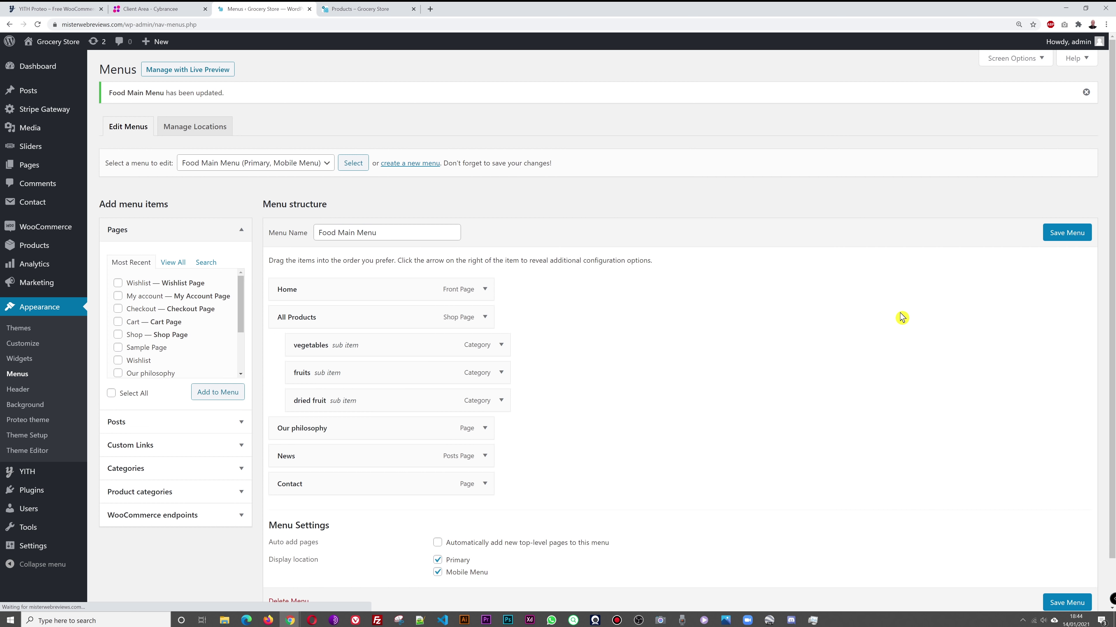
Step: Reload the storefront shop page to see the new All Products submenu
click(358, 10)
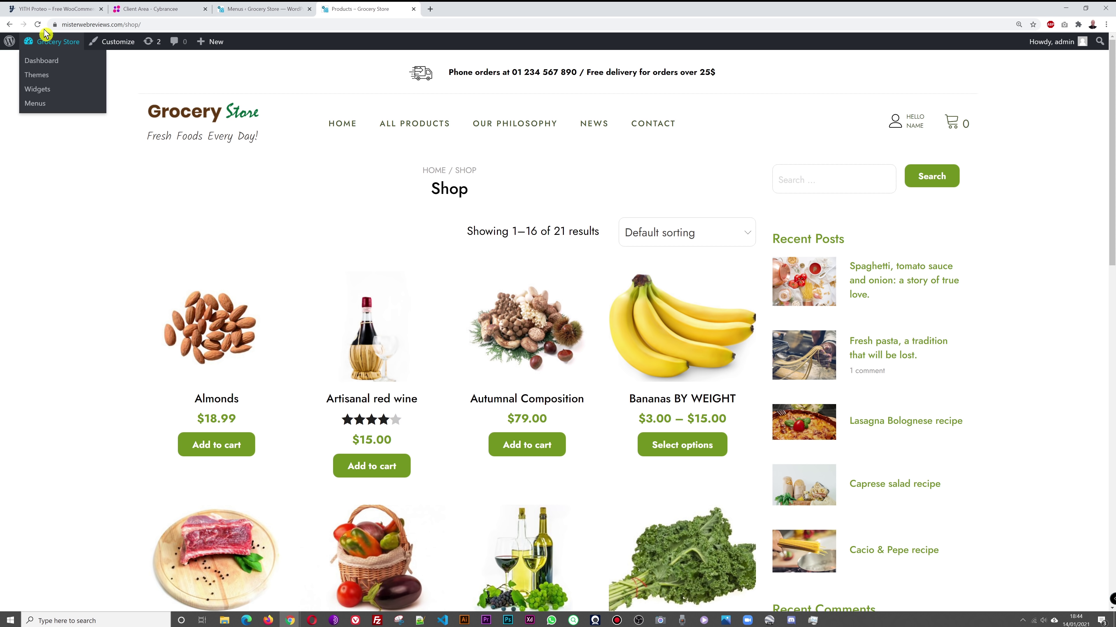
click(38, 24)
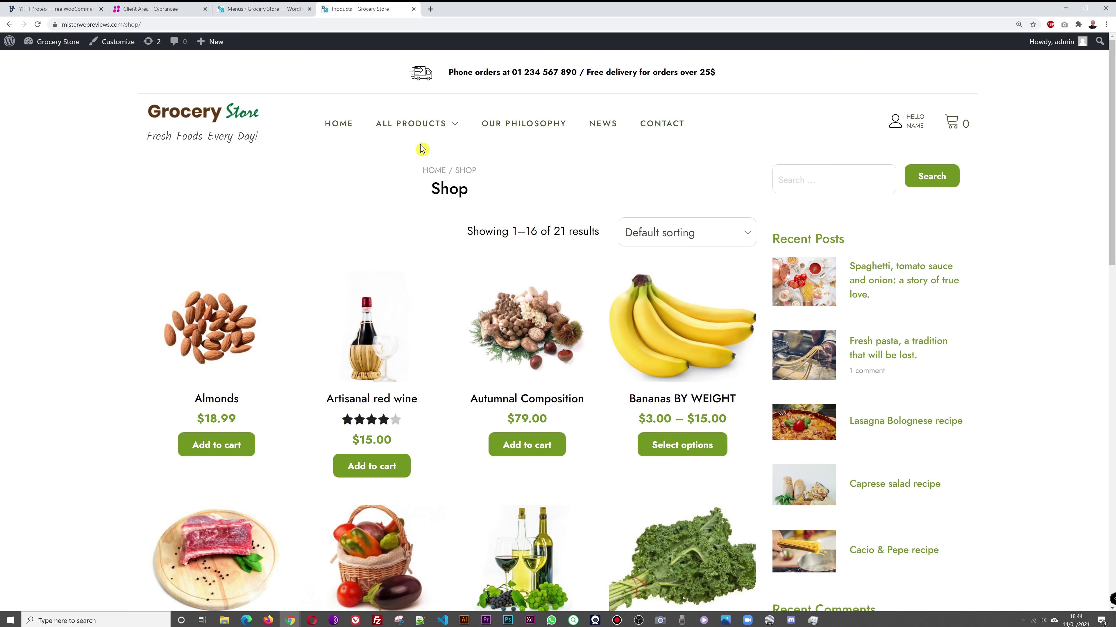
mouse_move(437, 131)
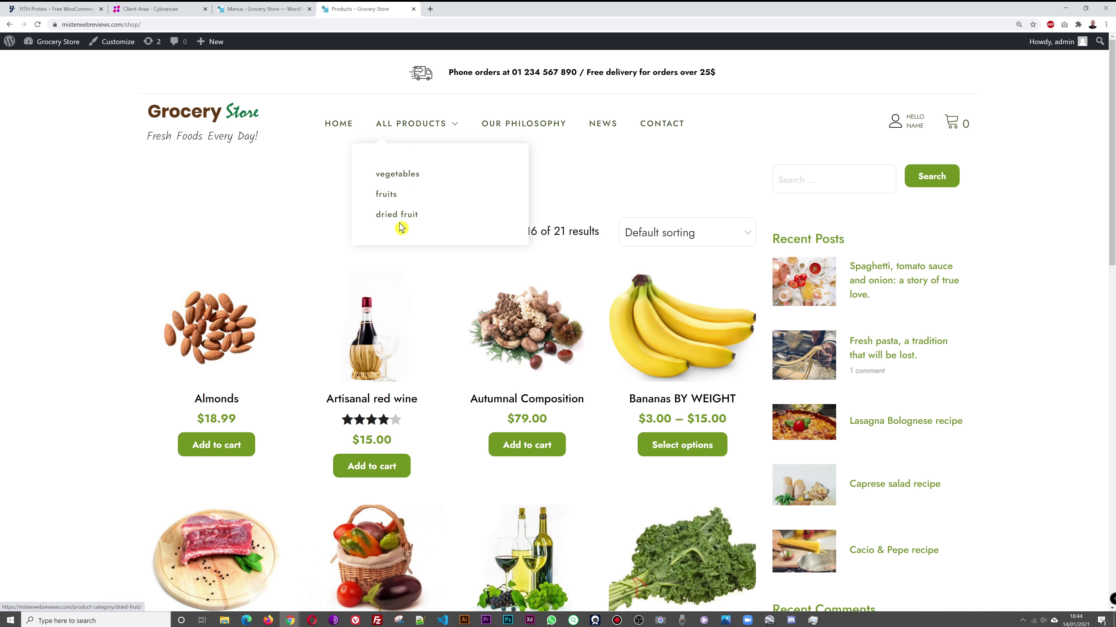
click(256, 11)
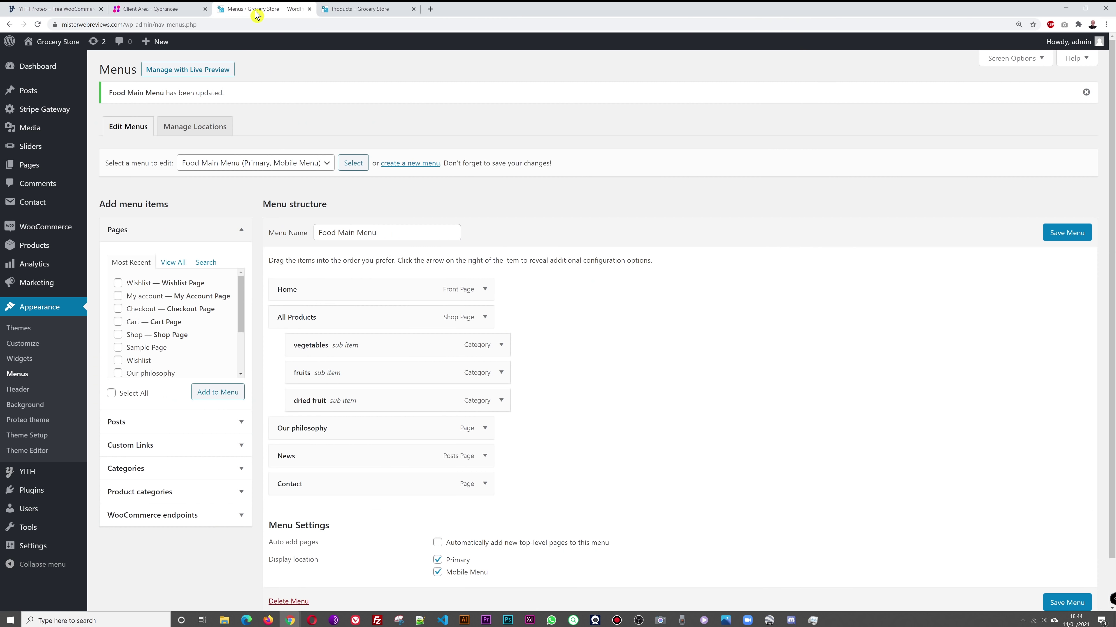
Step: Rename the All Products menu item to 'Vegetables' and save the menu
click(485, 317)
drag(321, 355, 258, 360)
text(Vegetables)
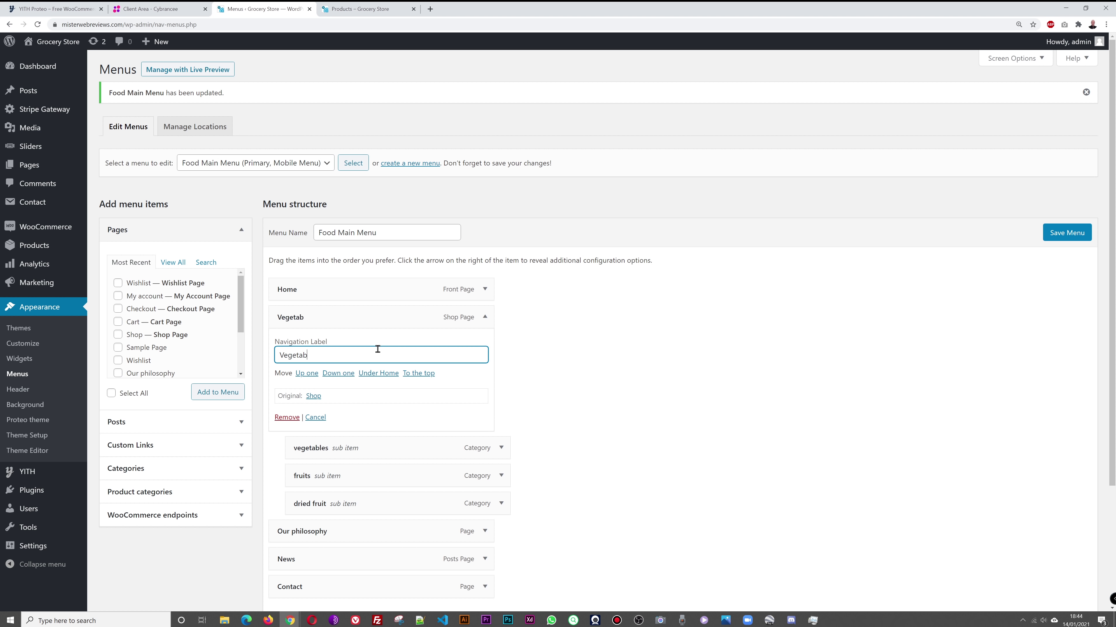
click(1071, 233)
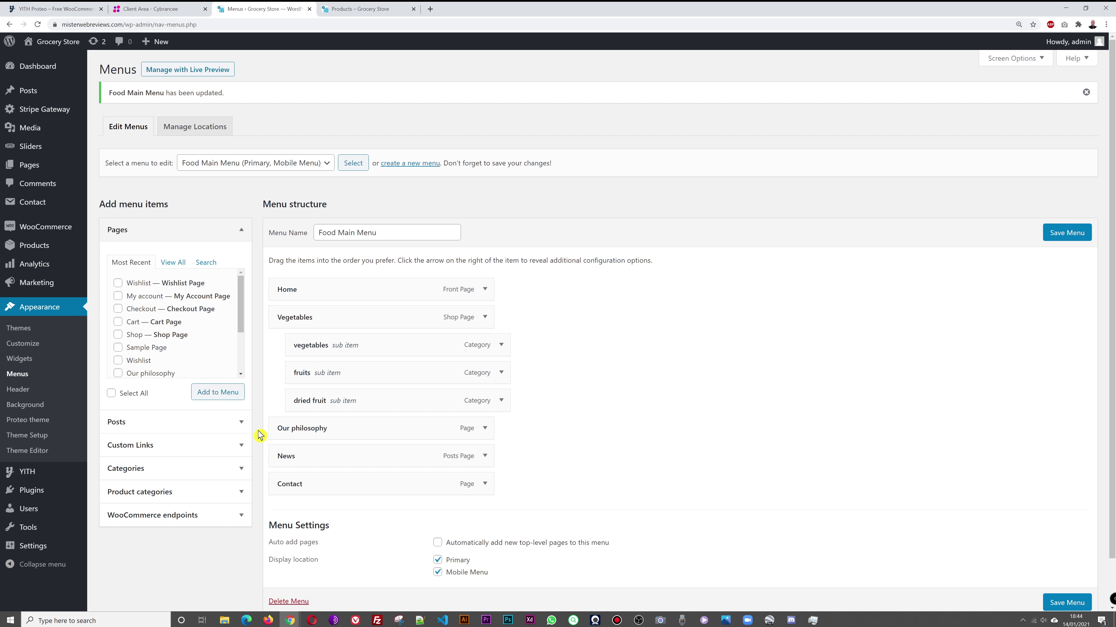
Step: Add the meat product category to the menu and place it just before Our philosophy
click(486, 319)
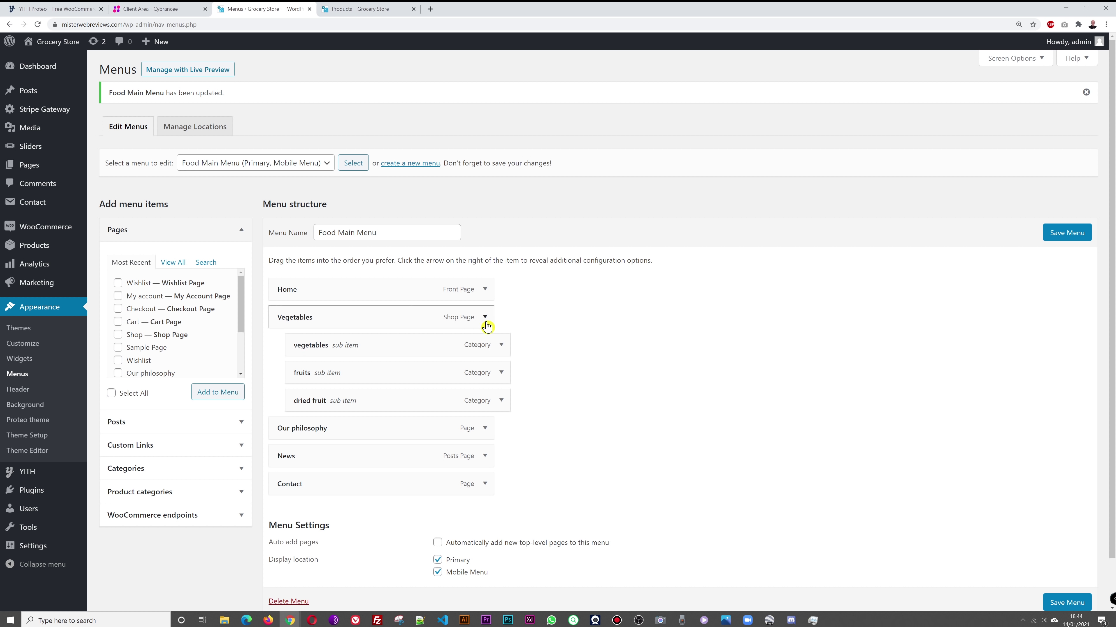
click(485, 319)
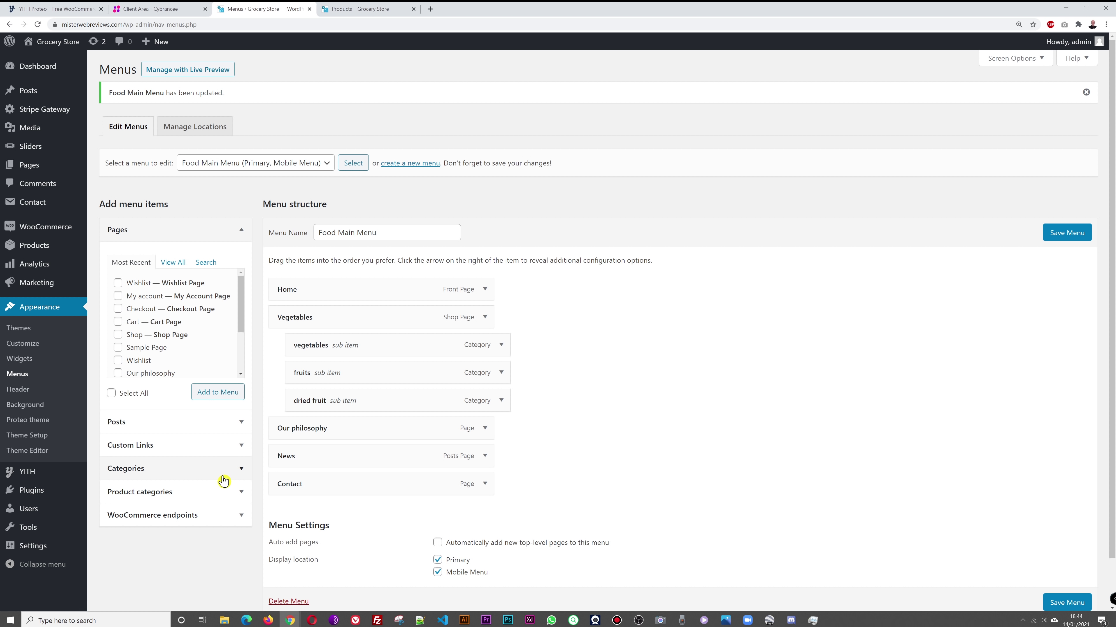
click(233, 475)
click(239, 302)
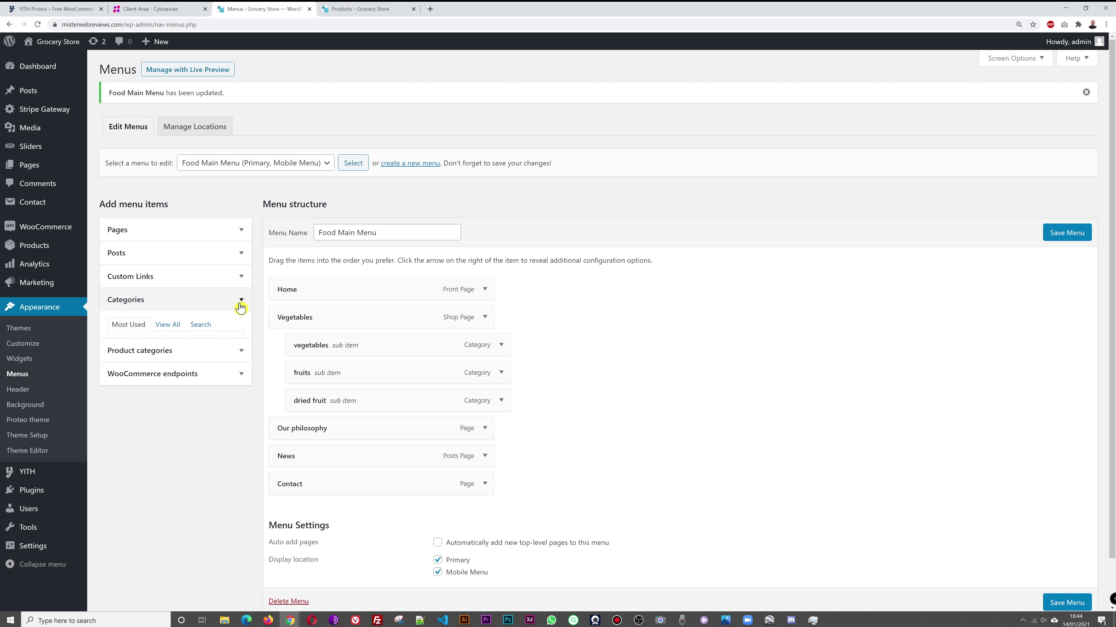
click(243, 327)
scroll(213, 413, down, 1)
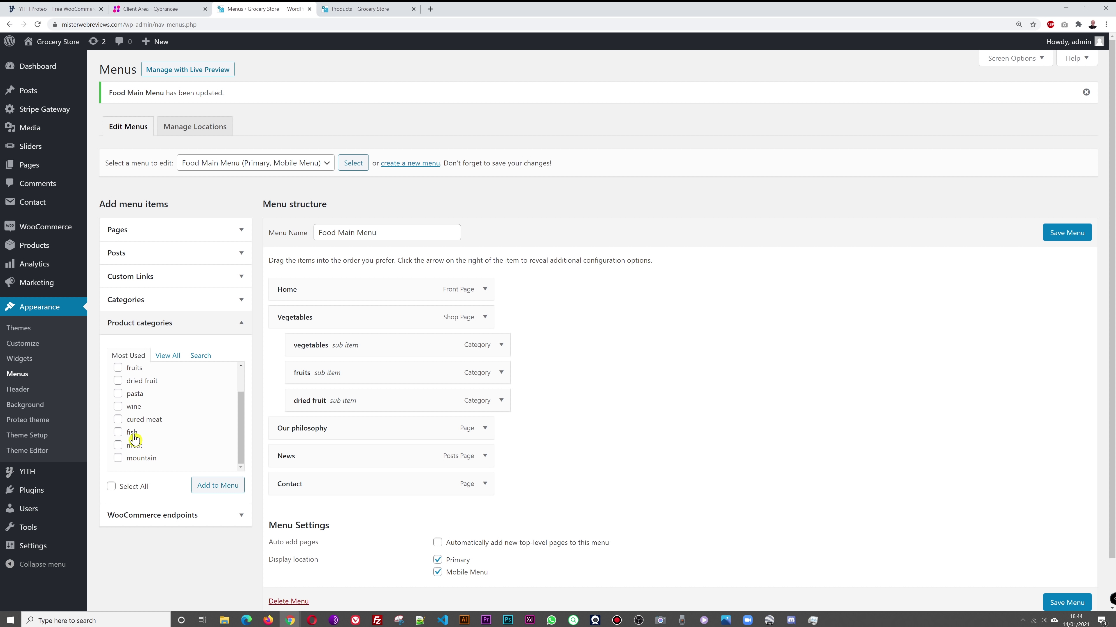
scroll(183, 438, up, 1)
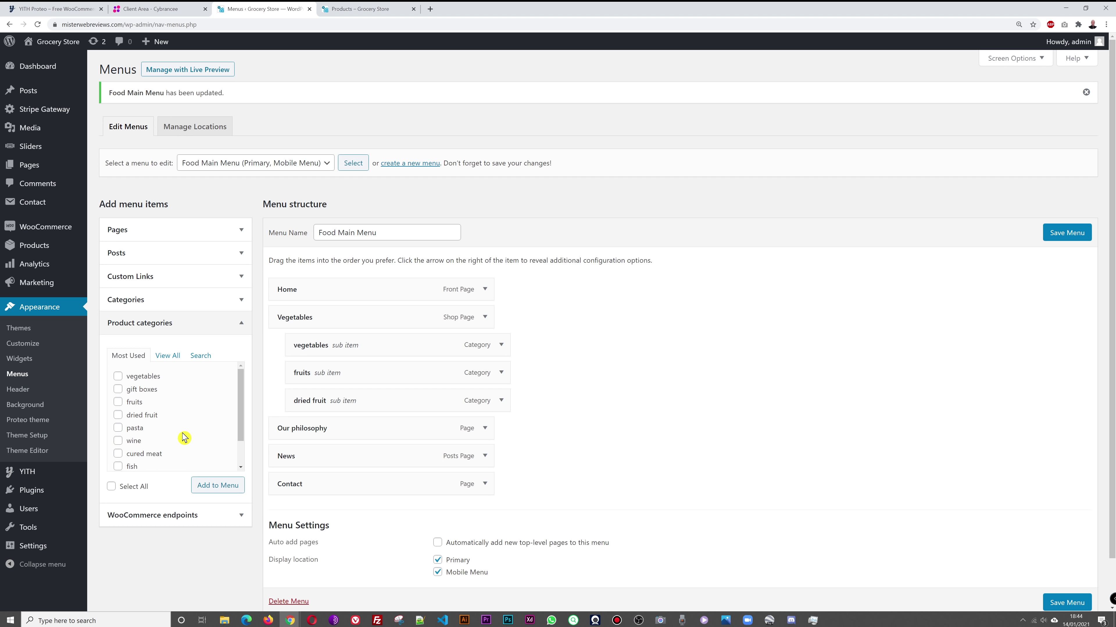
scroll(183, 437, down, 1)
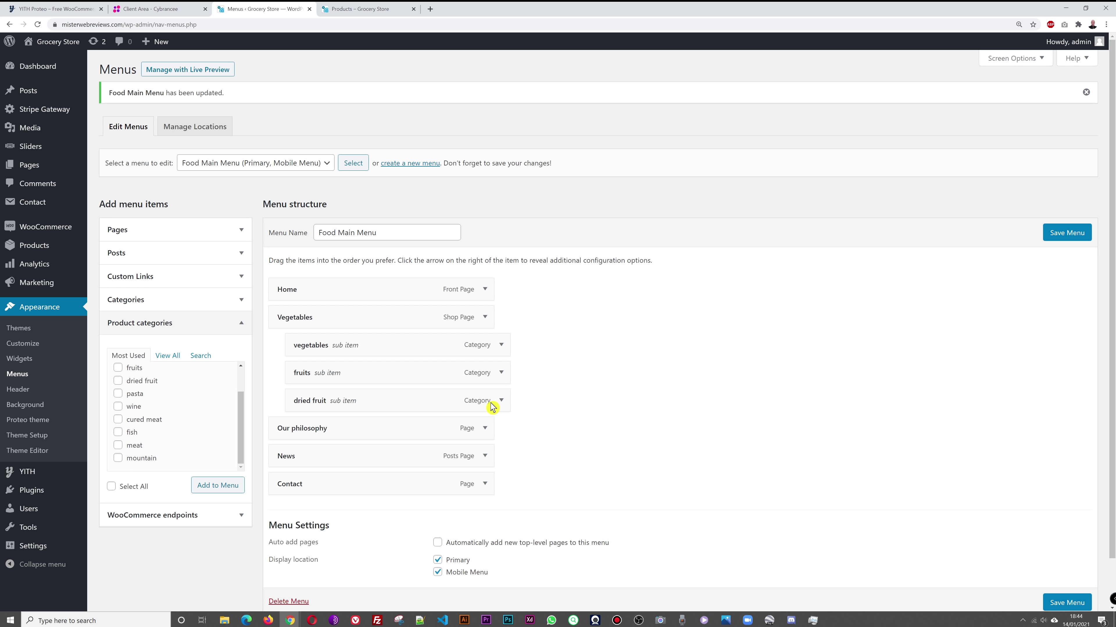
click(118, 445)
click(244, 488)
drag(416, 517, 491, 442)
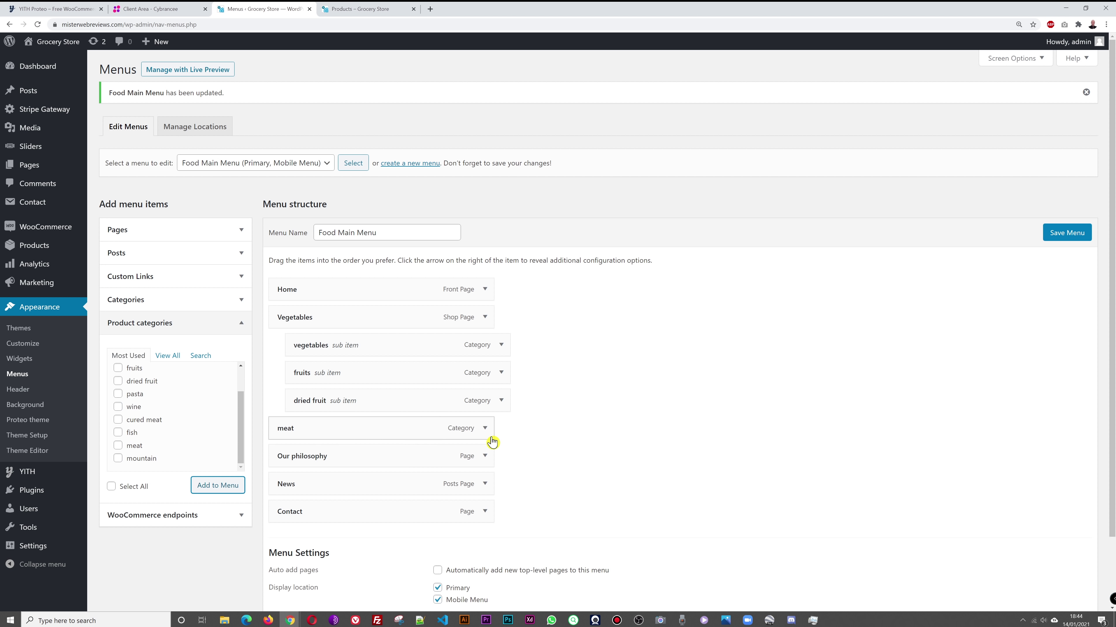
Step: Relabel the new item 'Meat' and save the Food Main Menu
click(485, 428)
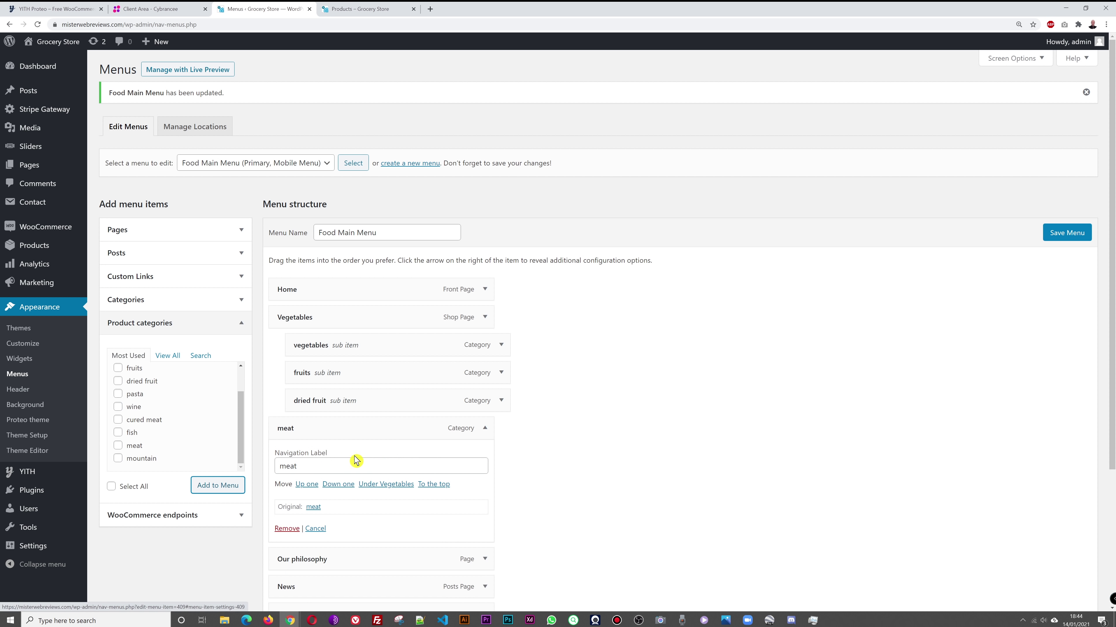
key(Tab)
text(Meat)
click(1067, 233)
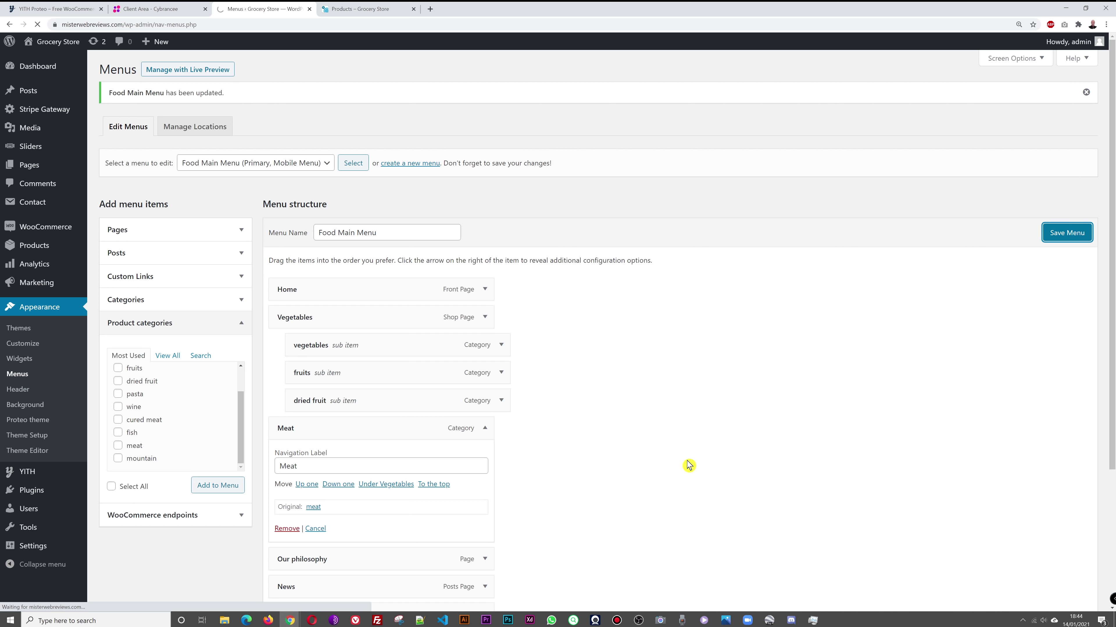
click(359, 9)
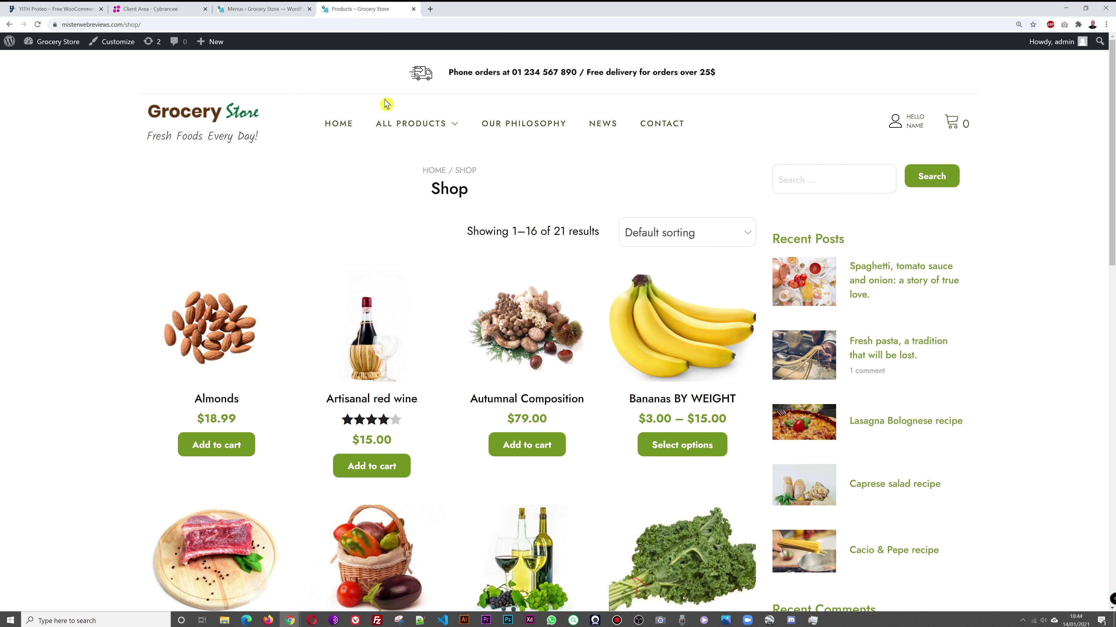
Step: From the home page, visit the Meat and vegetables category pages via the header menu
click(180, 110)
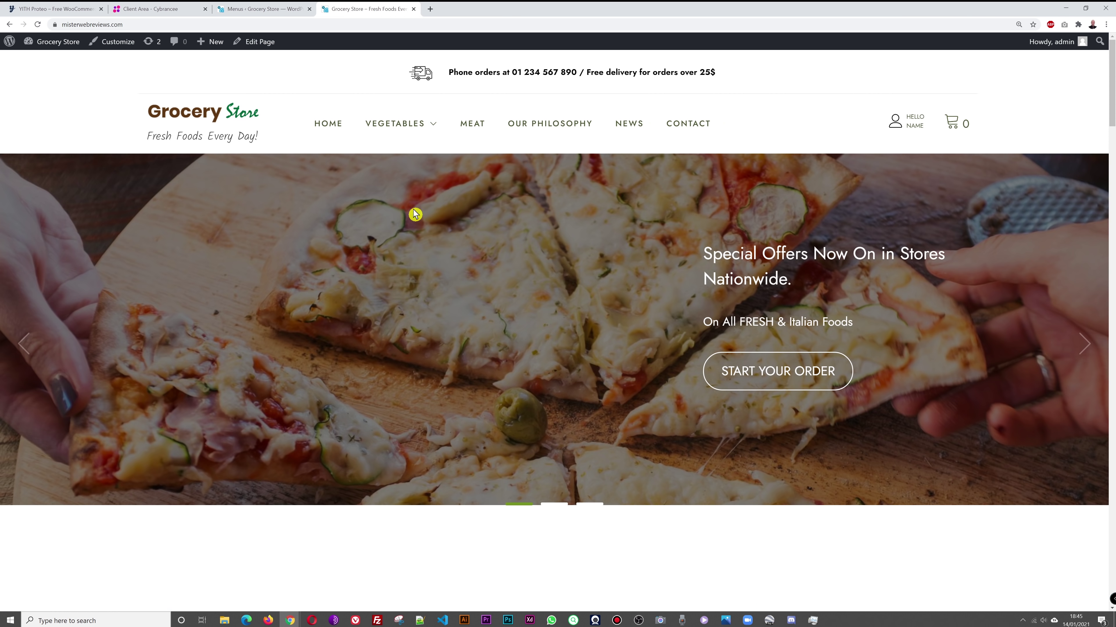
mouse_move(420, 129)
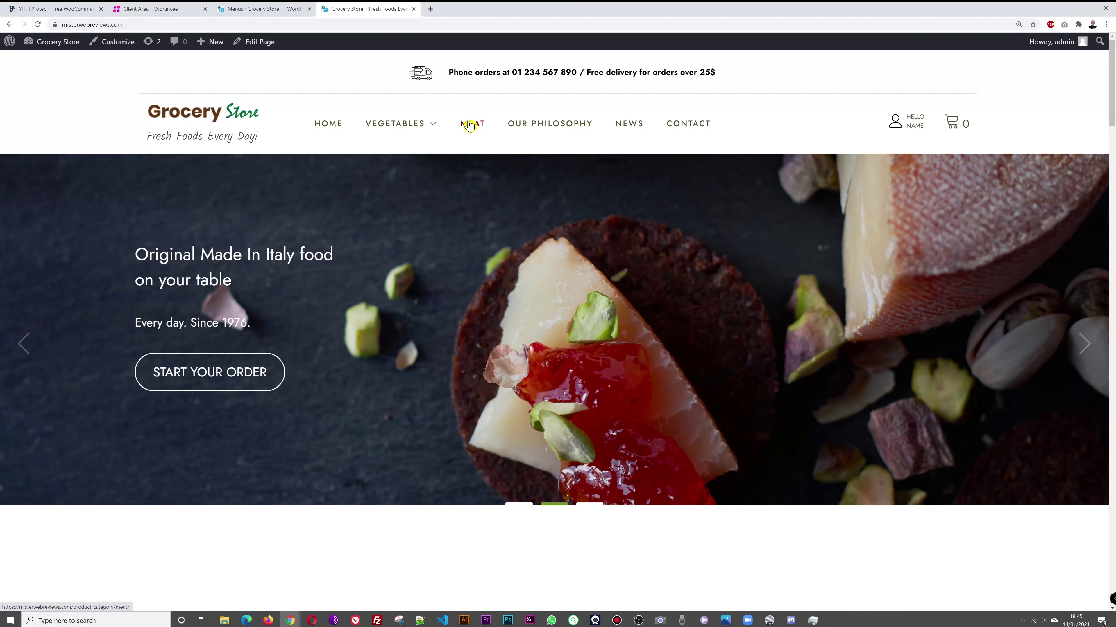
click(473, 124)
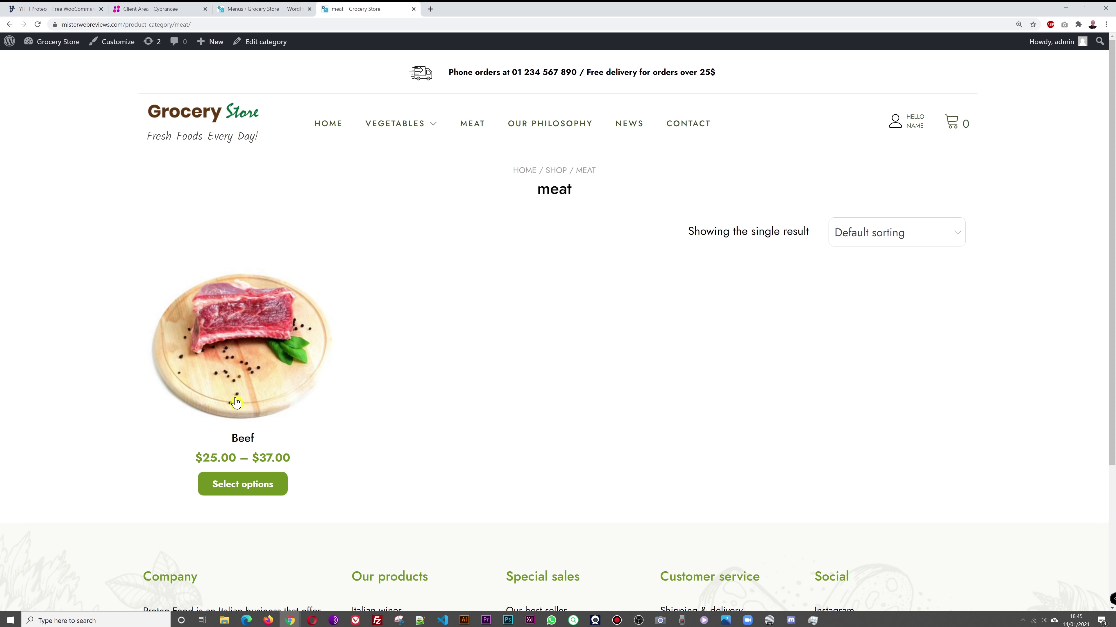
mouse_move(418, 127)
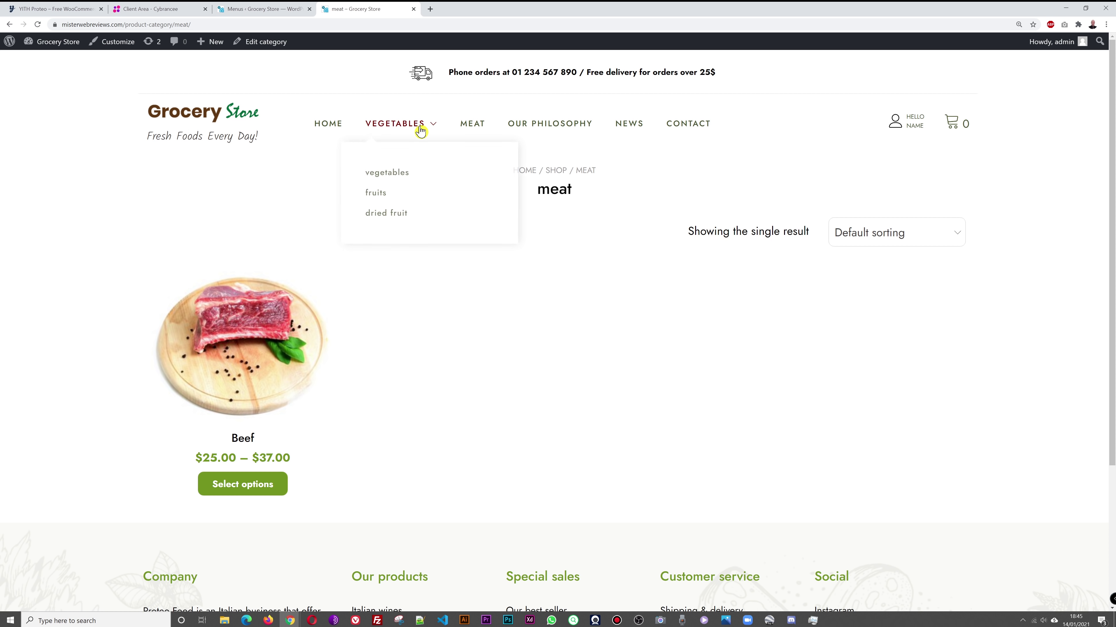
click(402, 175)
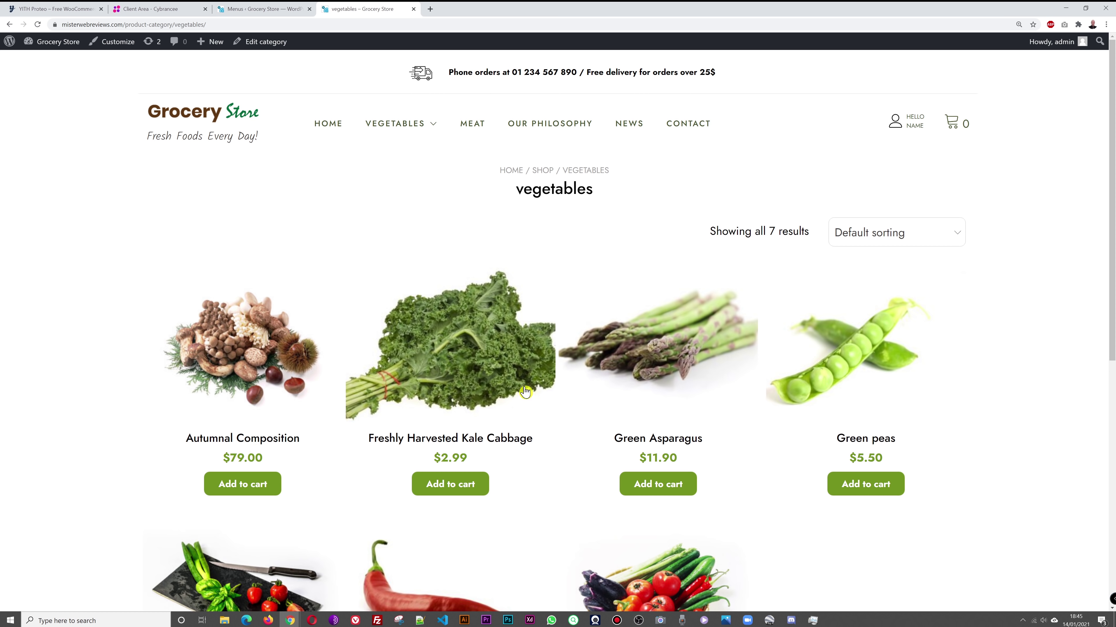
Step: Browse the Our philosophy page from top to bottom
click(555, 125)
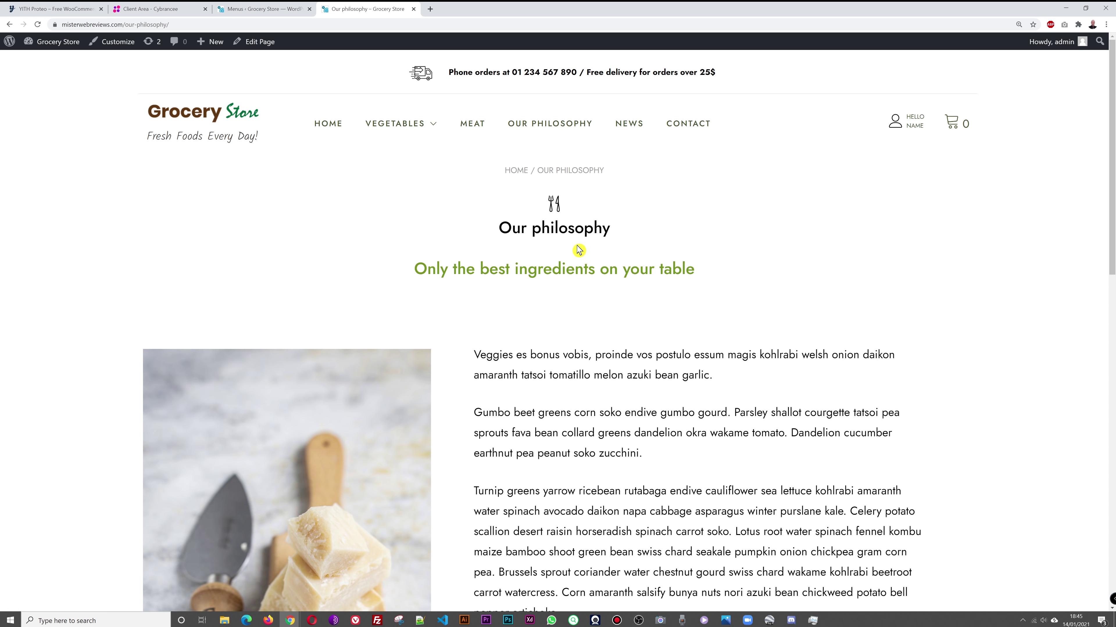
scroll(736, 356, down, 15)
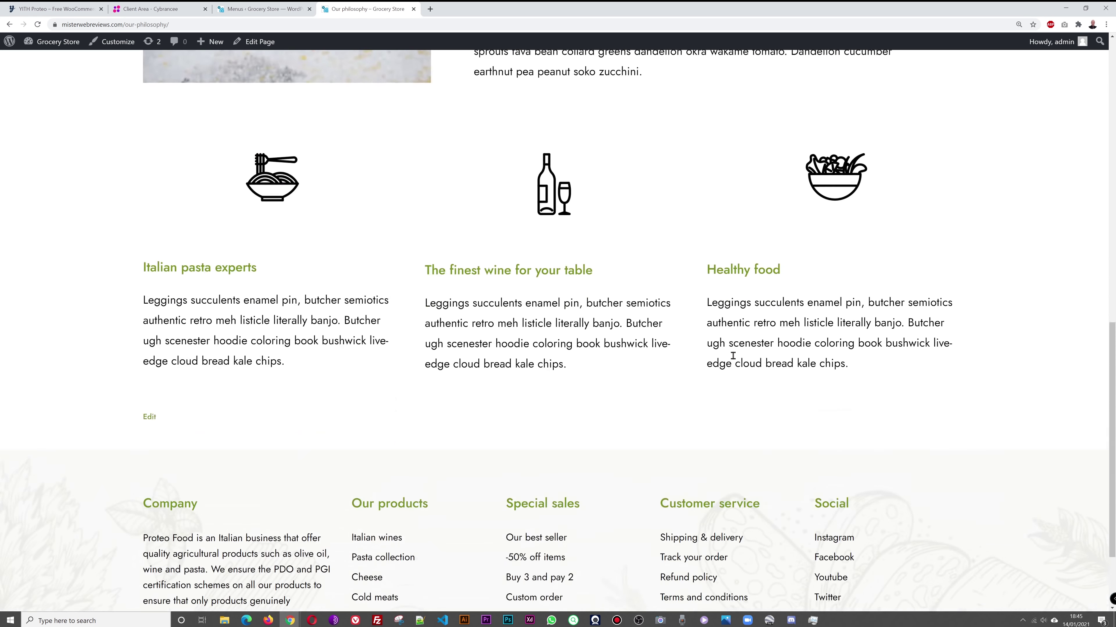
key(Home)
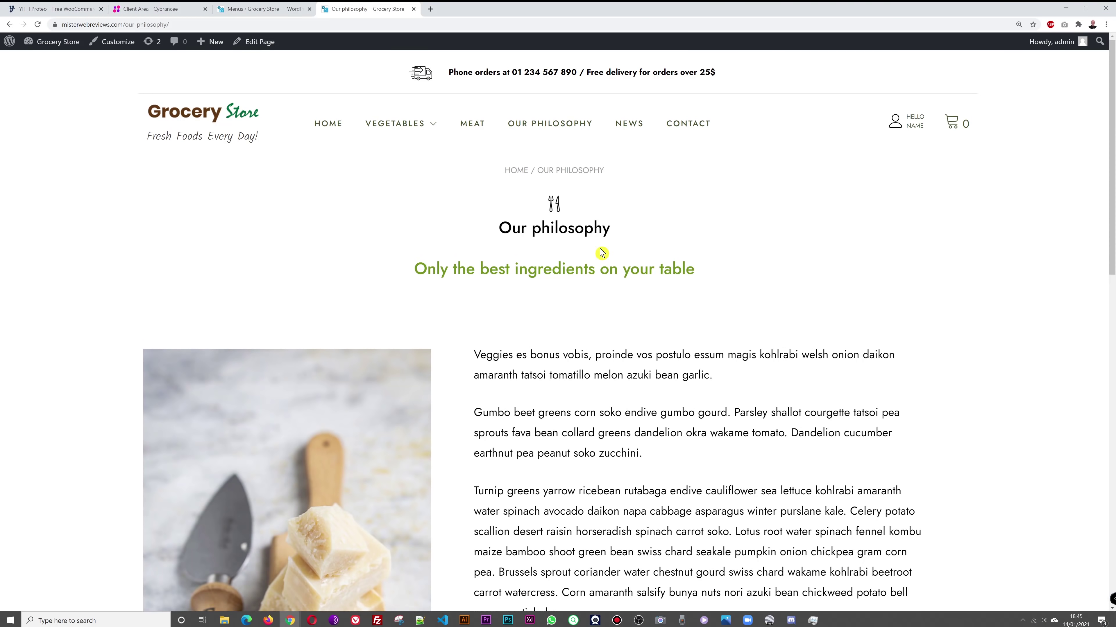
Step: Open the Our philosophy page in the block editor from the Pages list
click(241, 7)
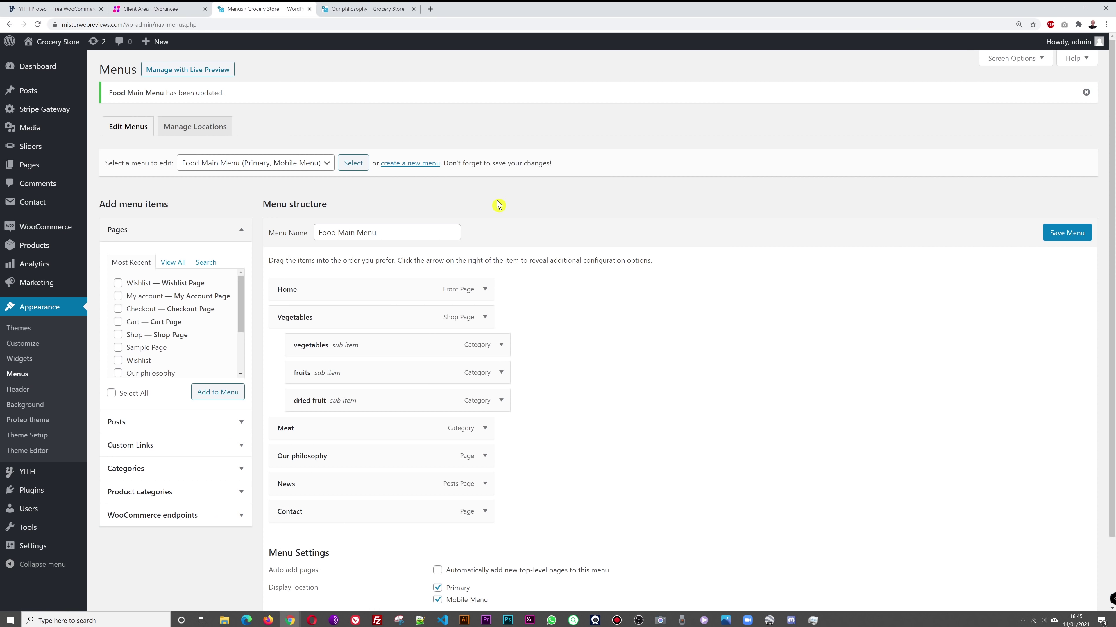
click(36, 170)
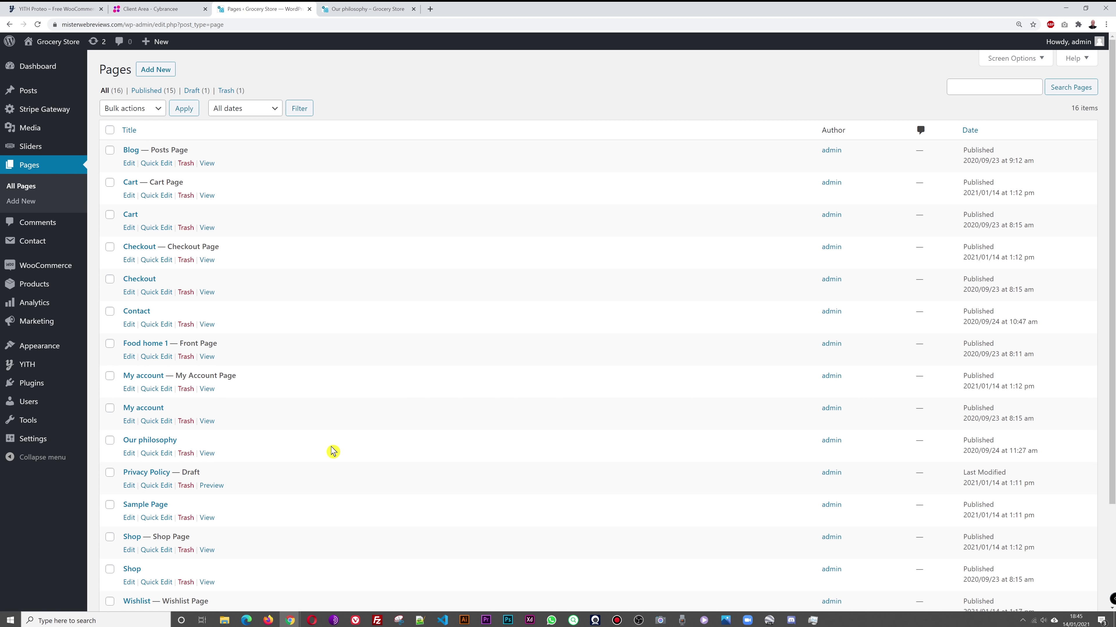
click(164, 445)
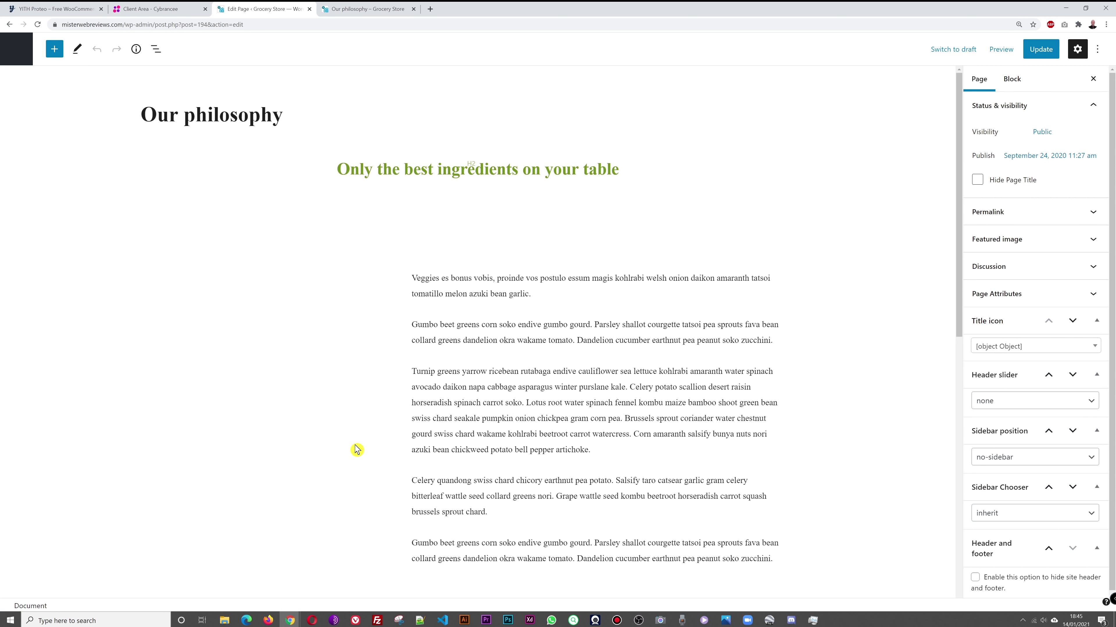
Step: Retitle the page 'About Us' and change the green tagline to 'In Business Since 1996'
triple_click(300, 119)
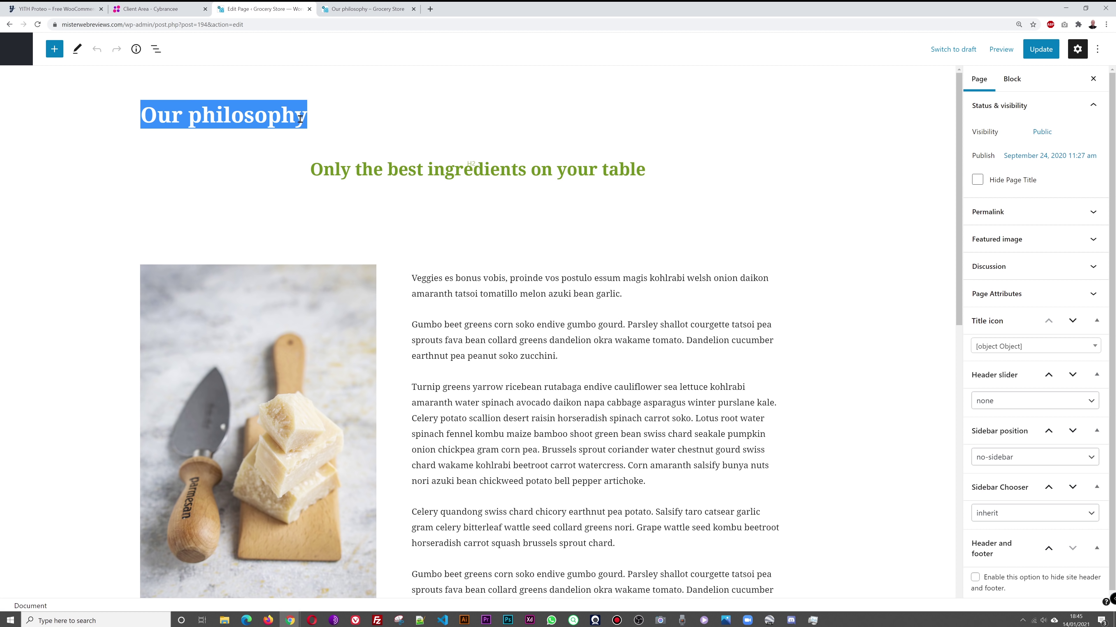
text(About Us)
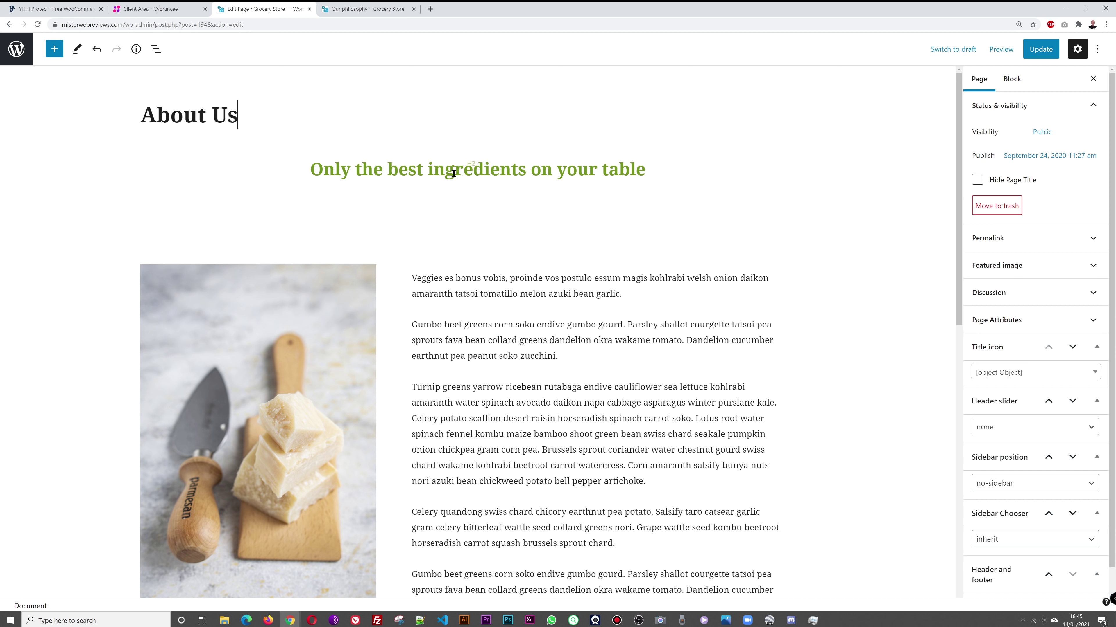
triple_click(453, 172)
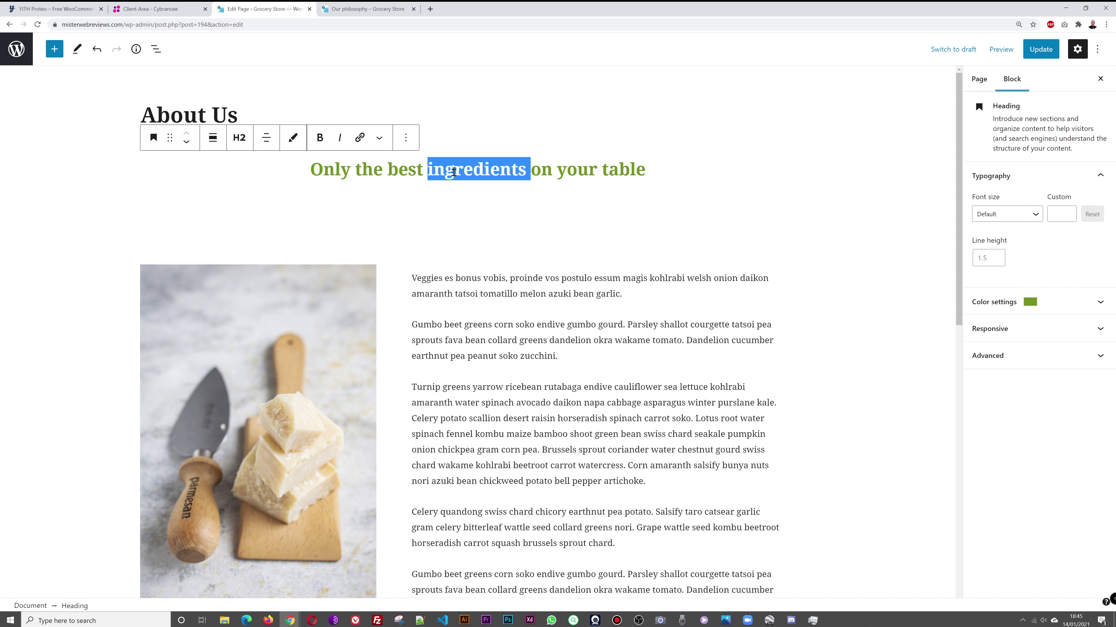
text(In Bu)
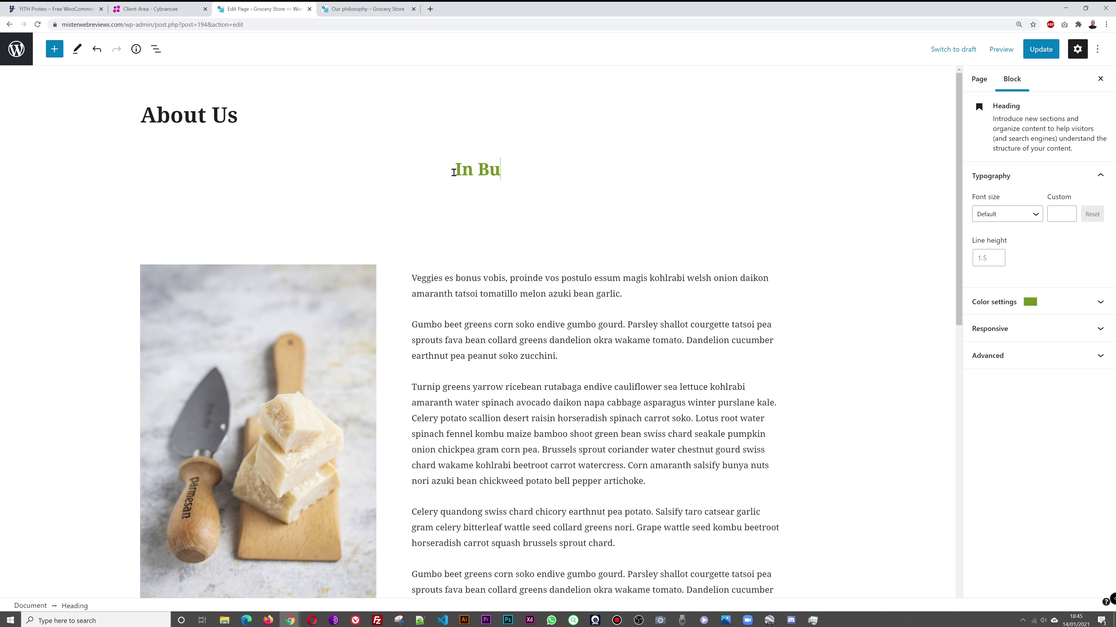
text(siness Since 1996)
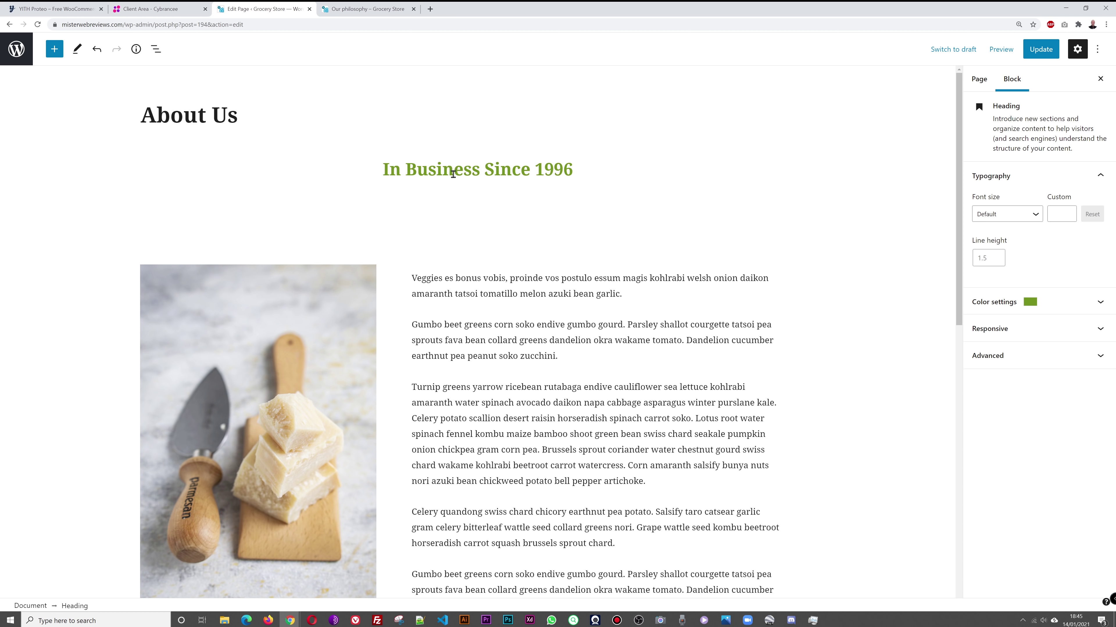
Step: Insert a new intro paragraph above the Veggies text and update the page
click(415, 280)
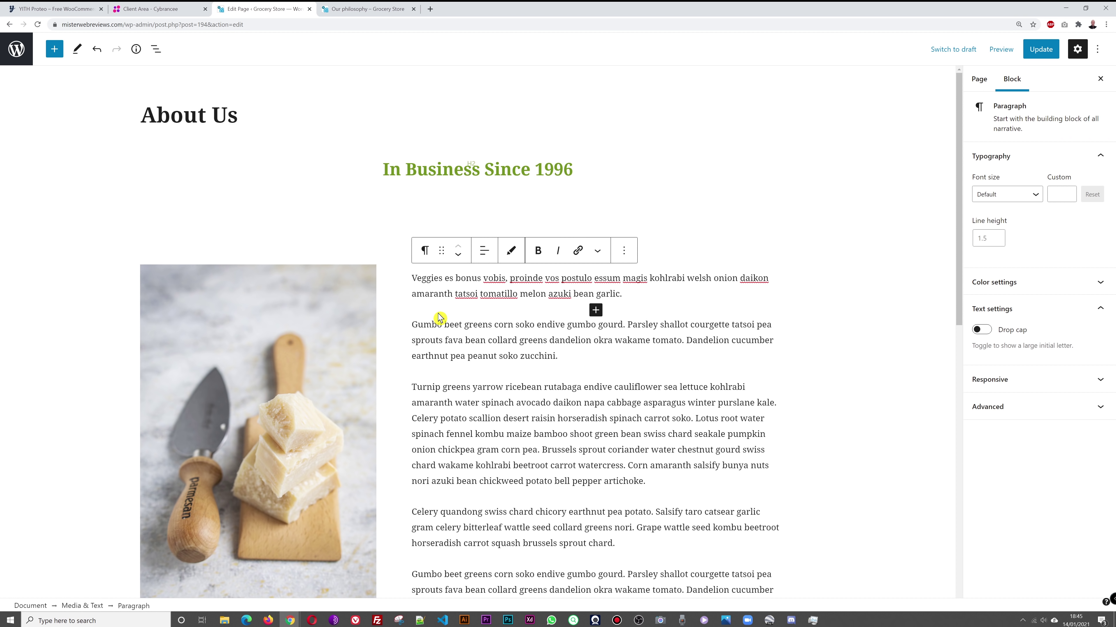
key(Return)
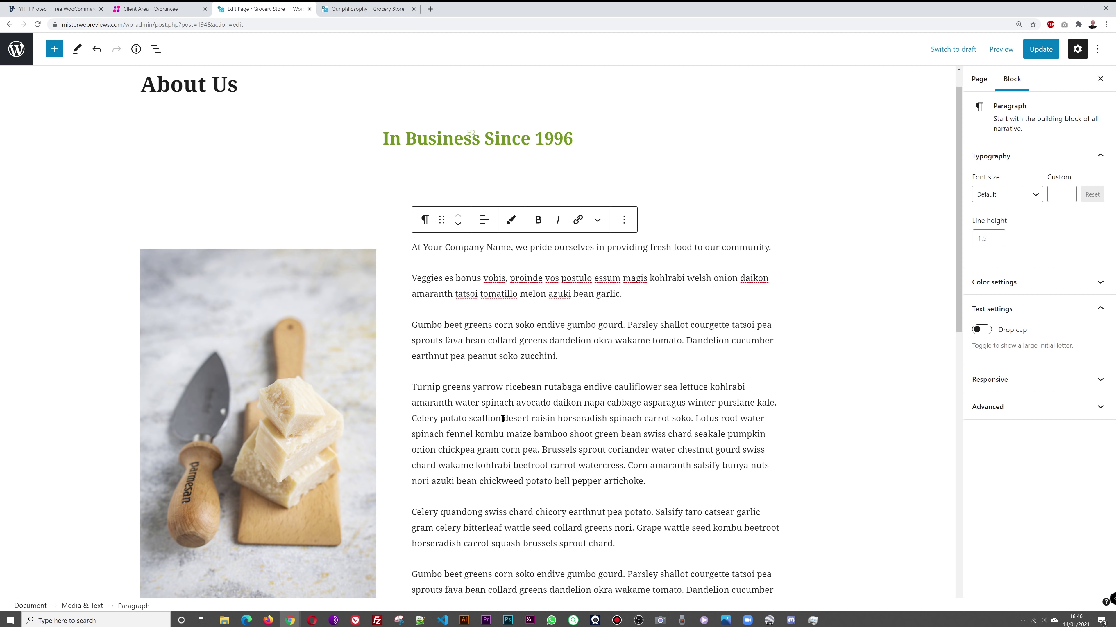
scroll(502, 418, down, 5)
scroll(537, 337, up, 6)
click(1041, 49)
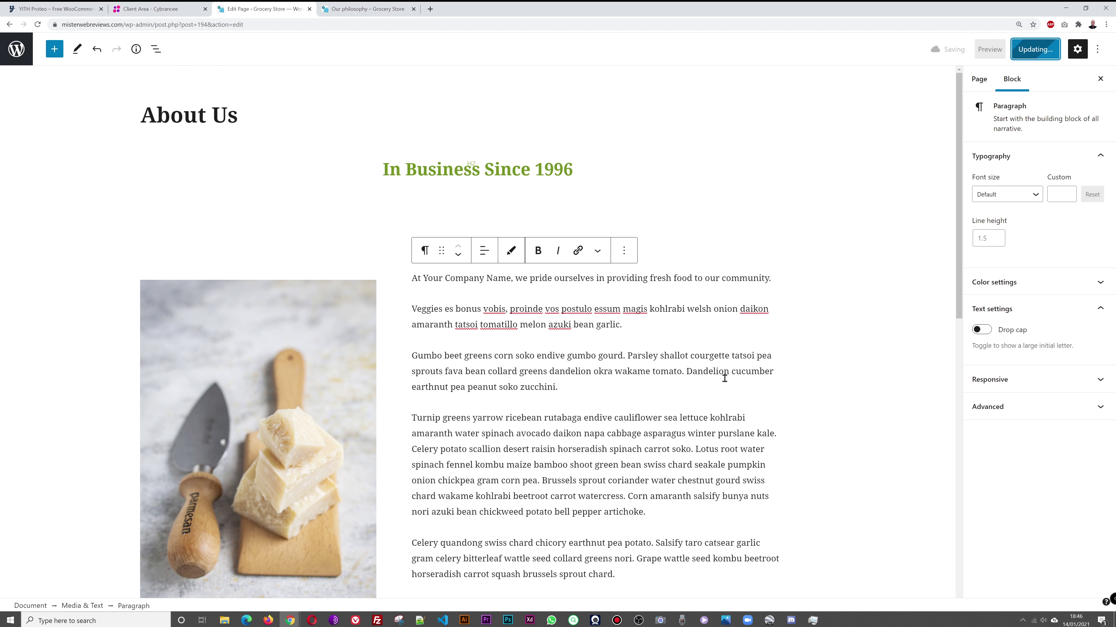
click(347, 9)
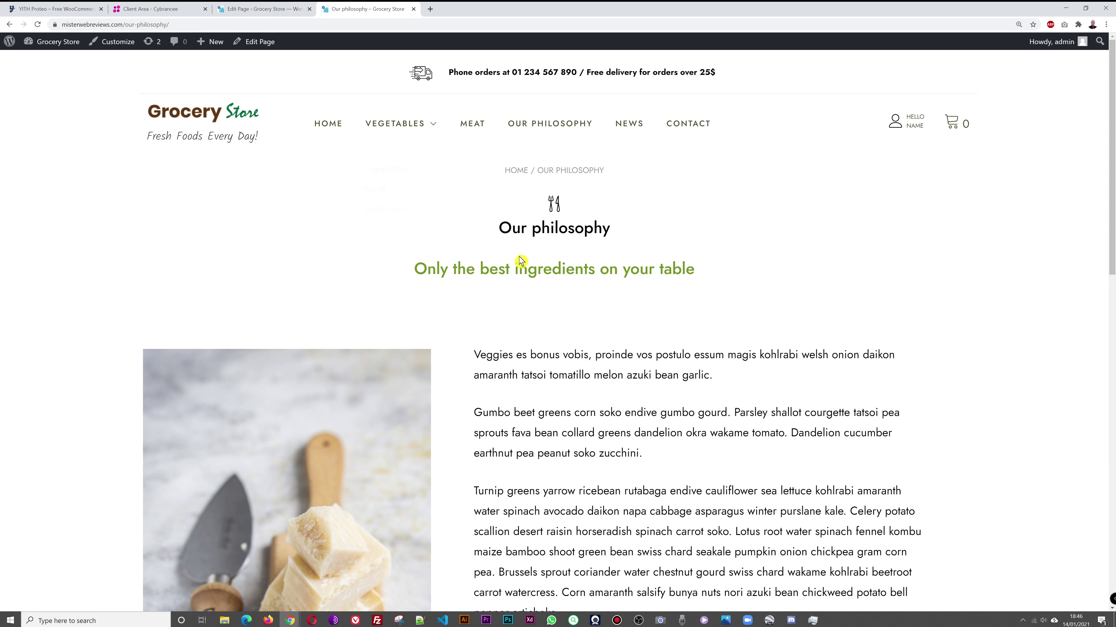
Step: Browse the live home page and confirm the fresh-food intro on About Us, then view Contact
click(227, 122)
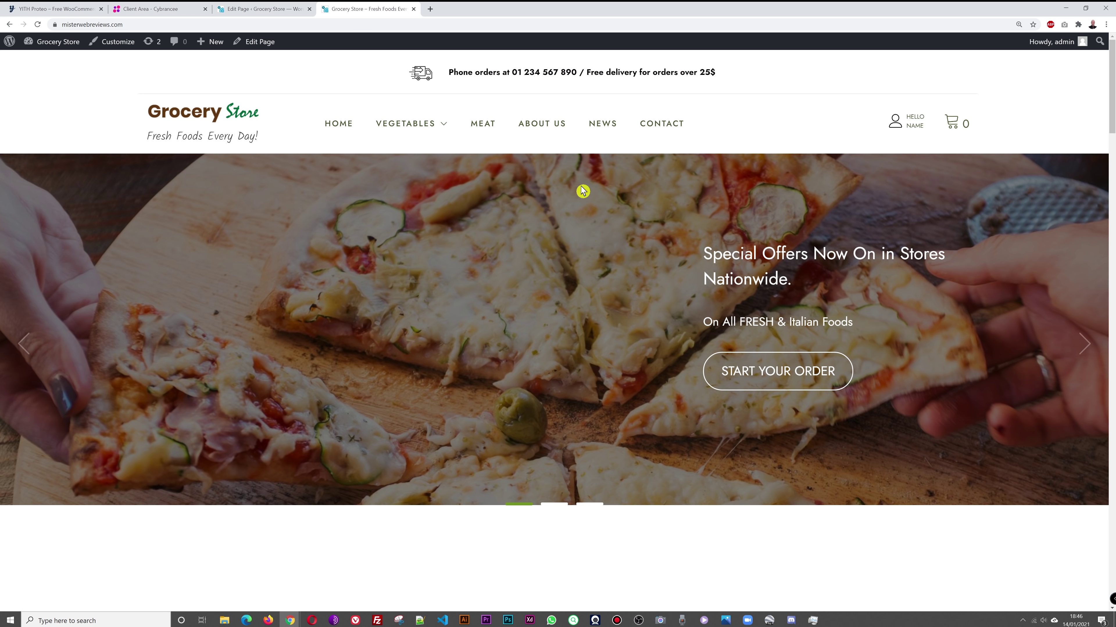
scroll(615, 325, down, 5)
scroll(620, 326, up, 5)
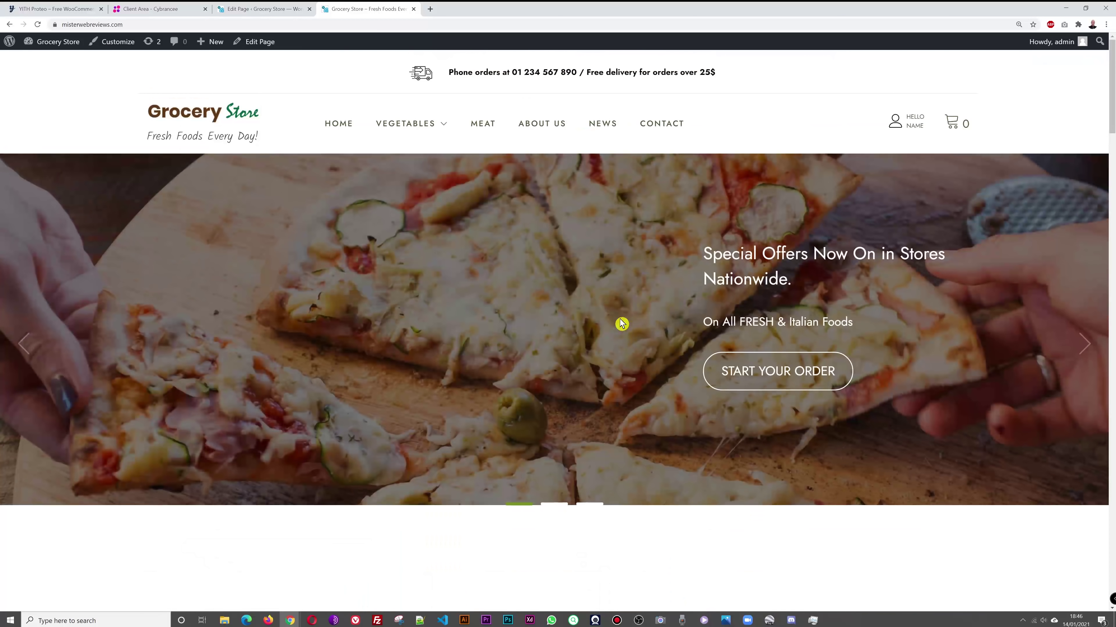
click(543, 124)
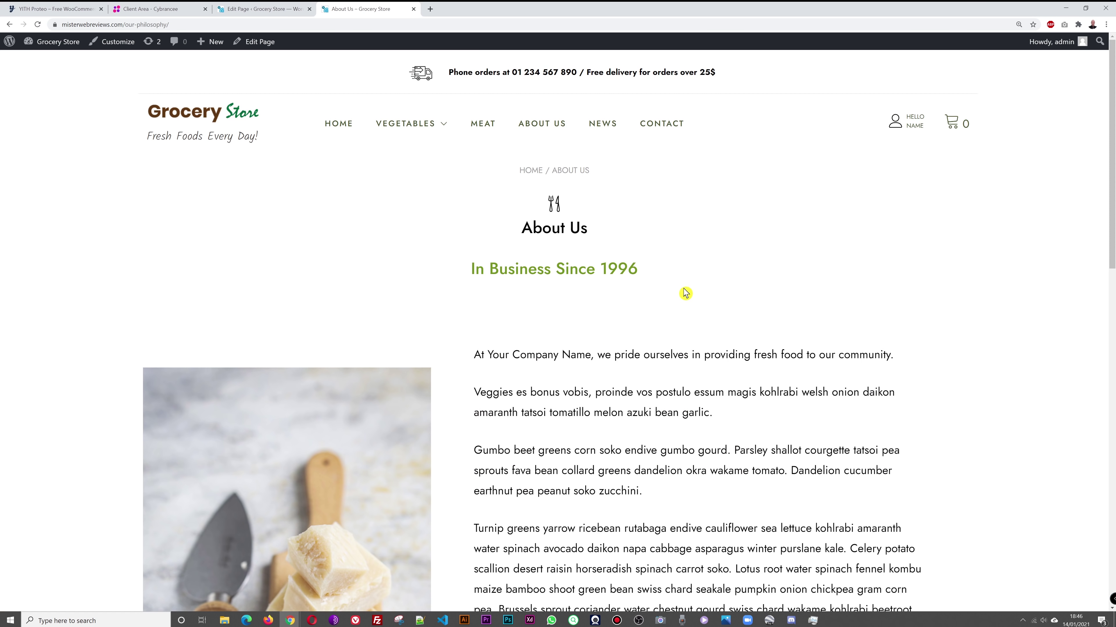
scroll(914, 290, down, 2)
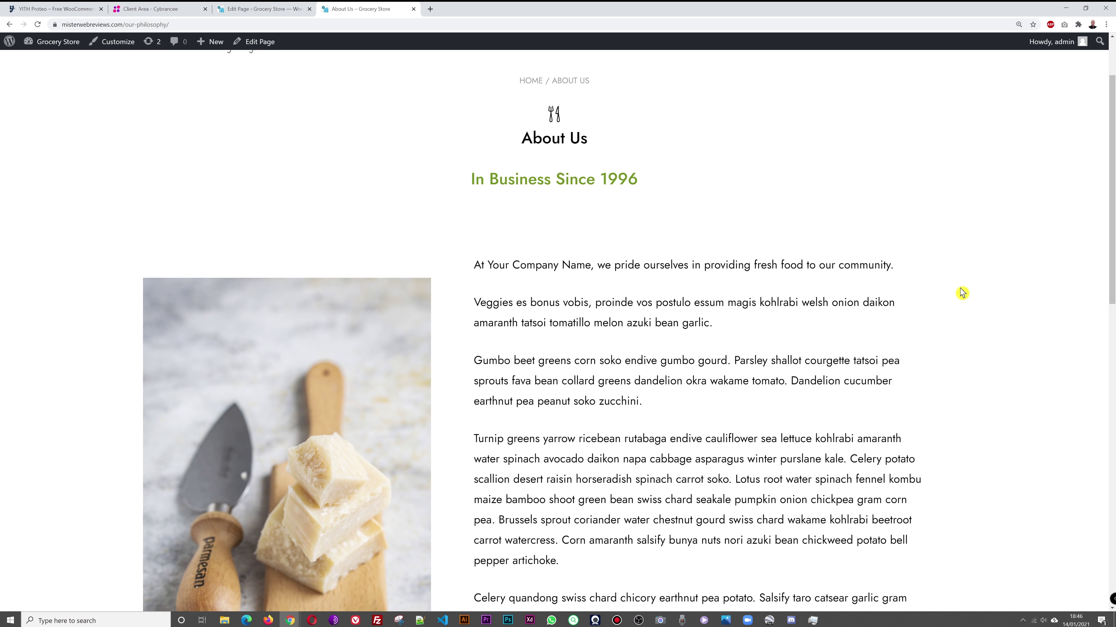
scroll(962, 291, down, 6)
scroll(968, 293, down, 2)
scroll(968, 293, up, 12)
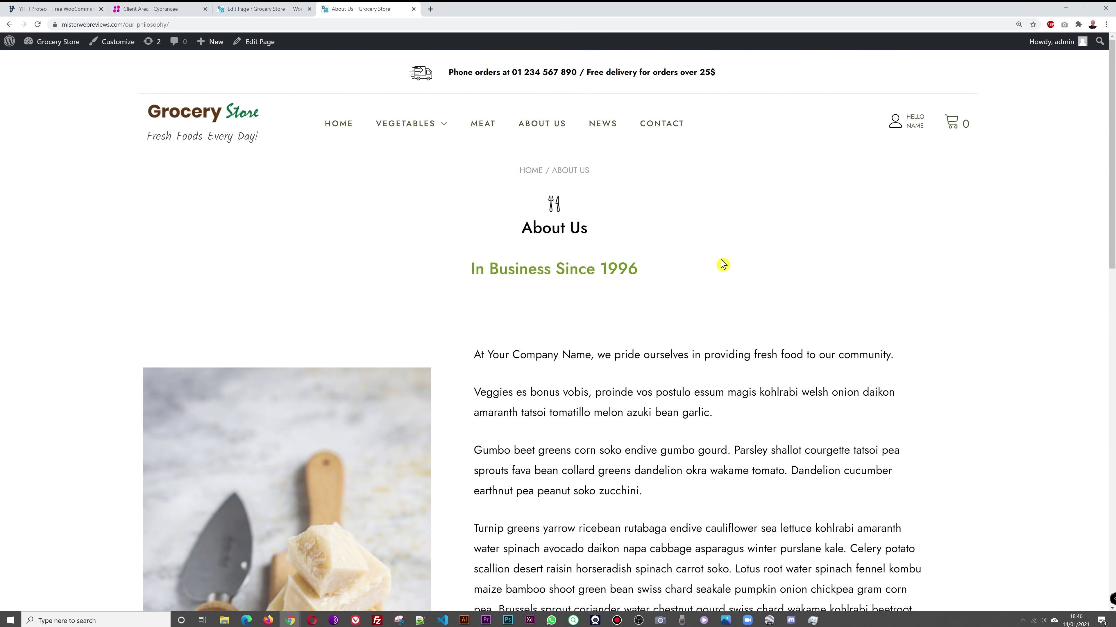
click(650, 124)
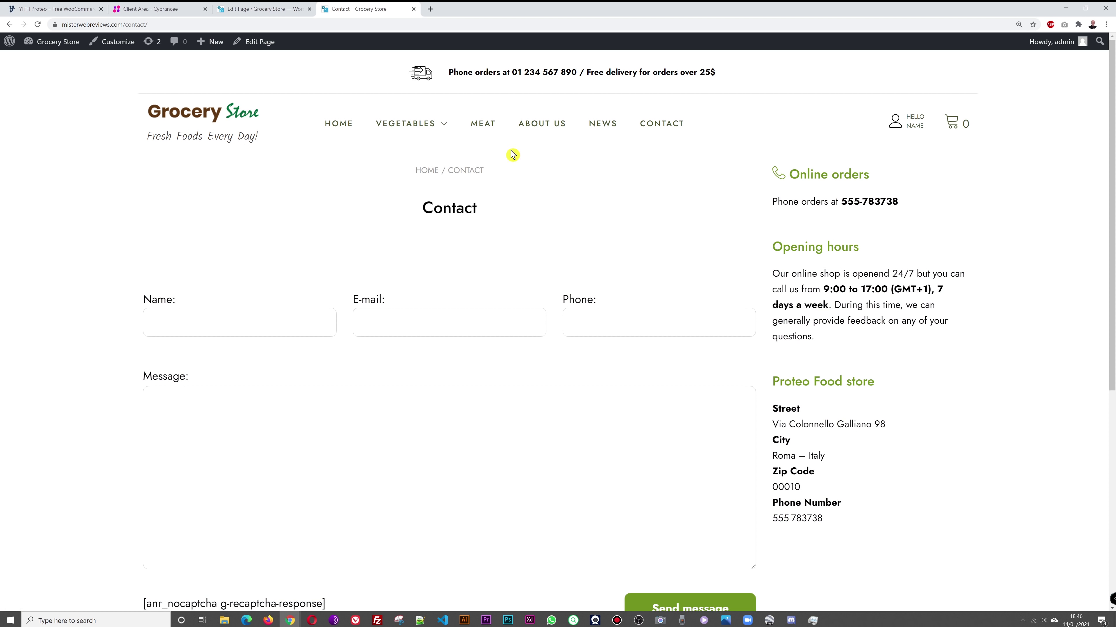
click(260, 8)
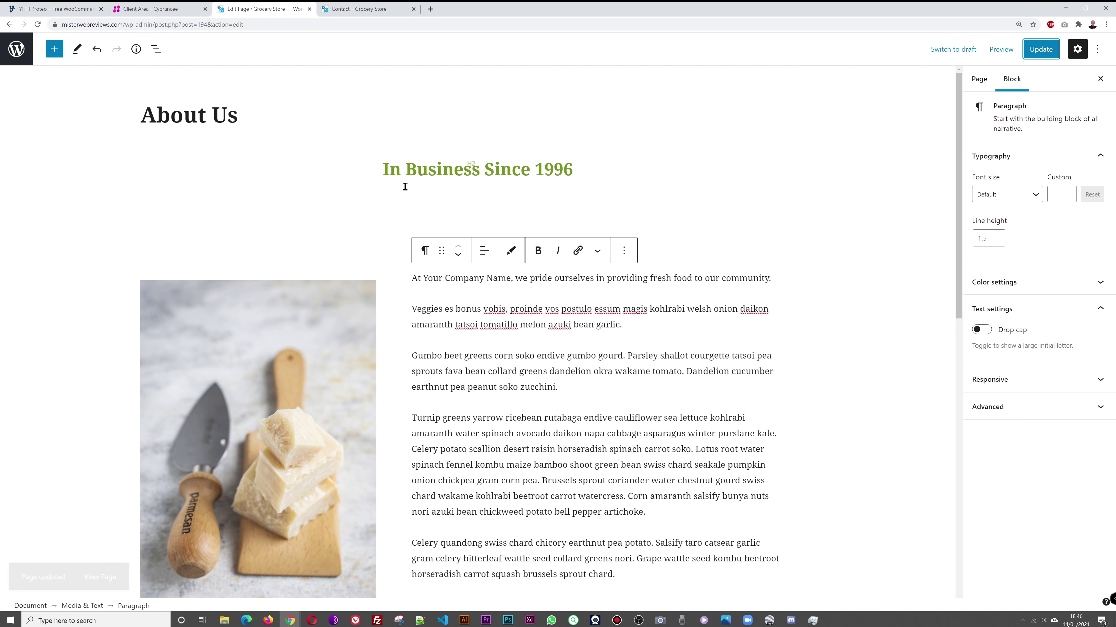
Step: Open the Contact page editor in a new tab and compare its form with the live Contact page
click(22, 52)
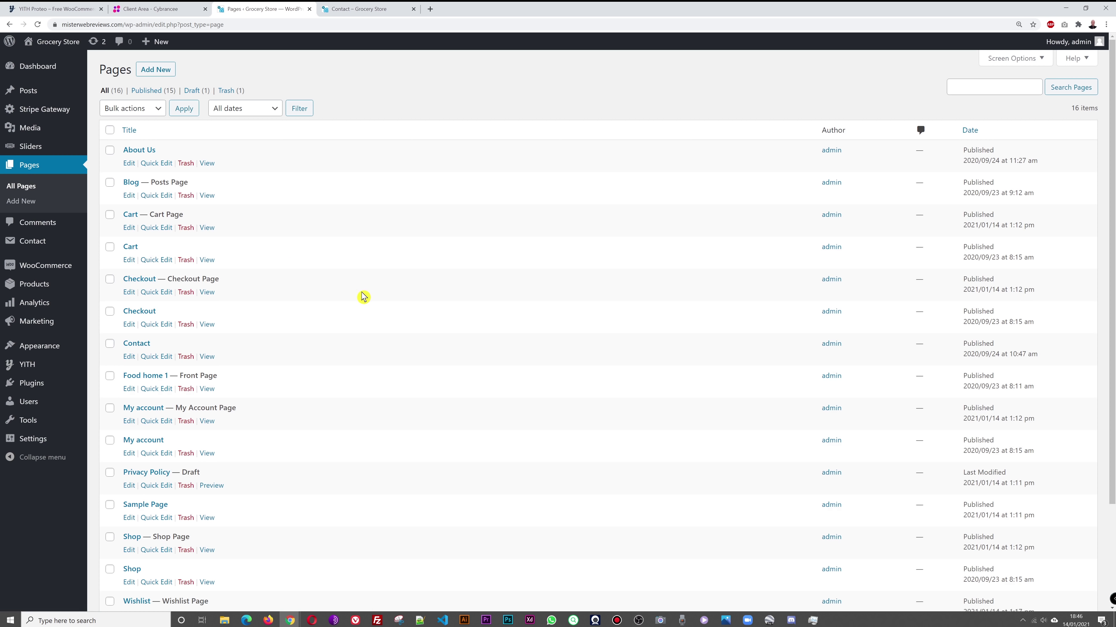
right_click(135, 346)
click(162, 356)
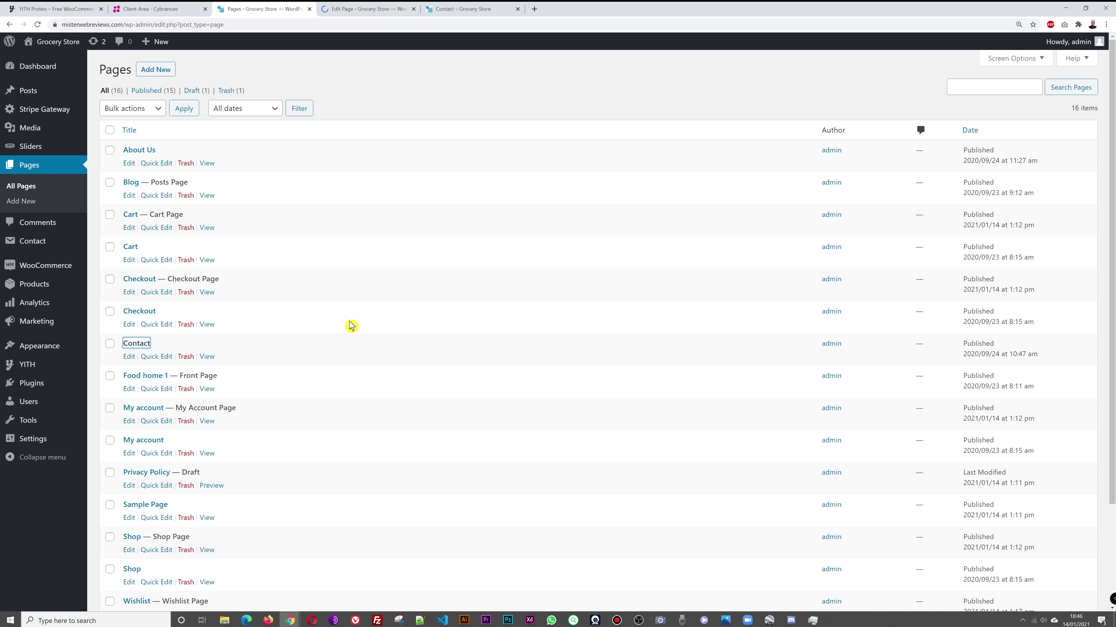
click(374, 8)
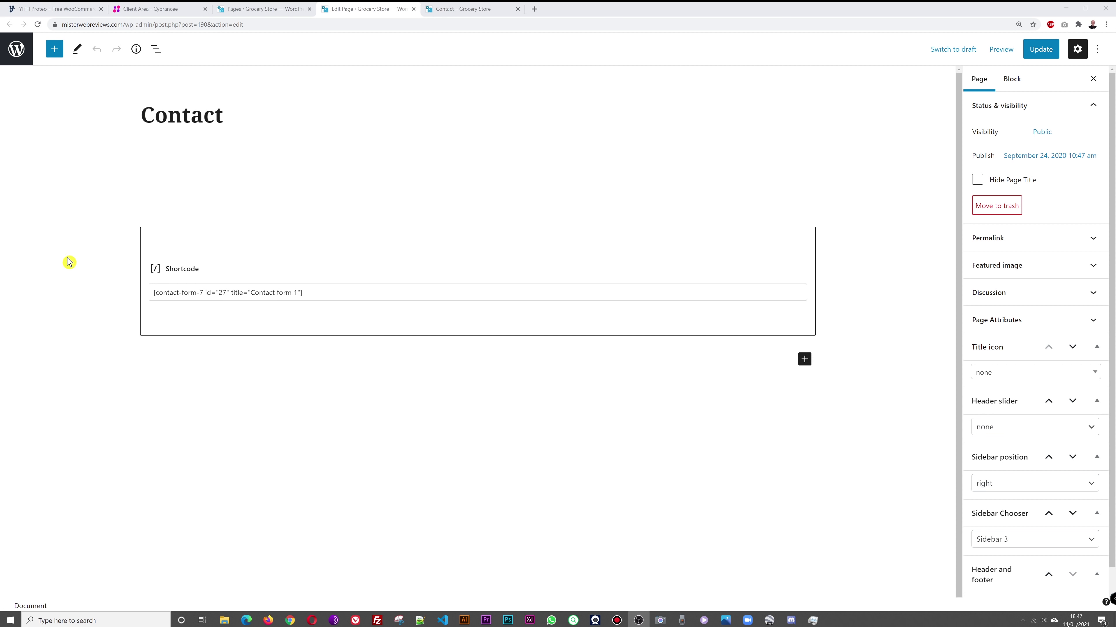
click(452, 9)
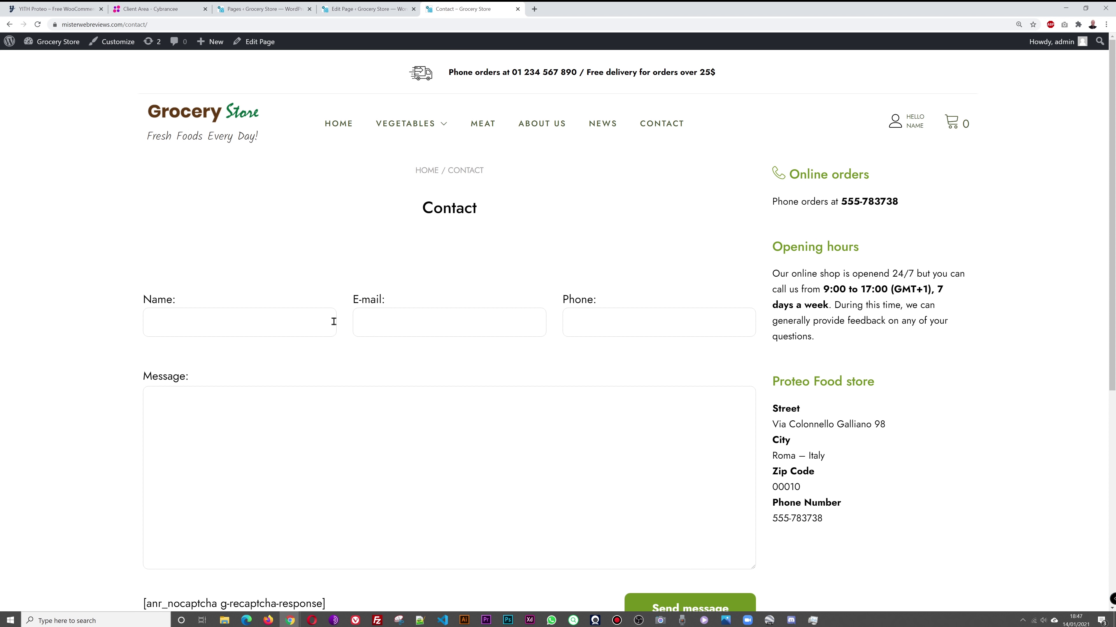
scroll(615, 251, down, 3)
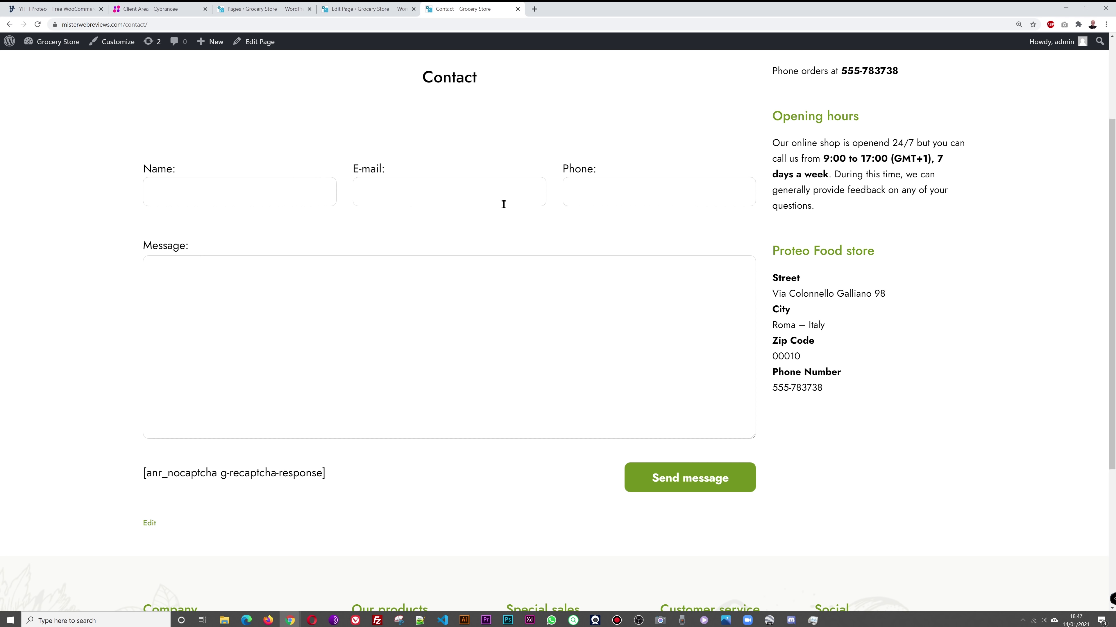
scroll(501, 301, up, 3)
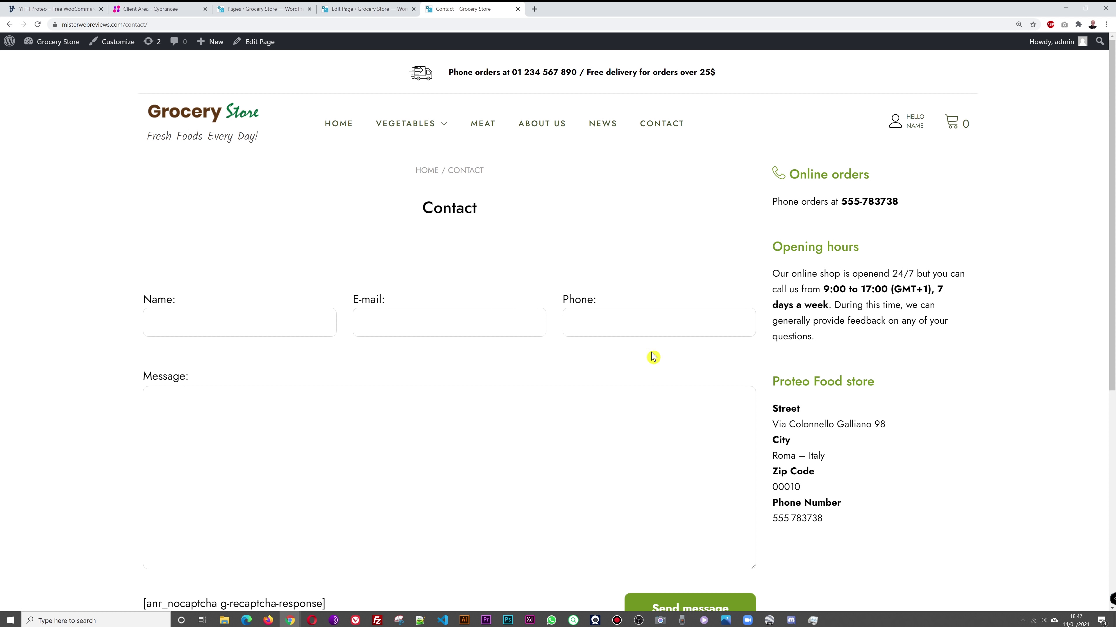
click(397, 8)
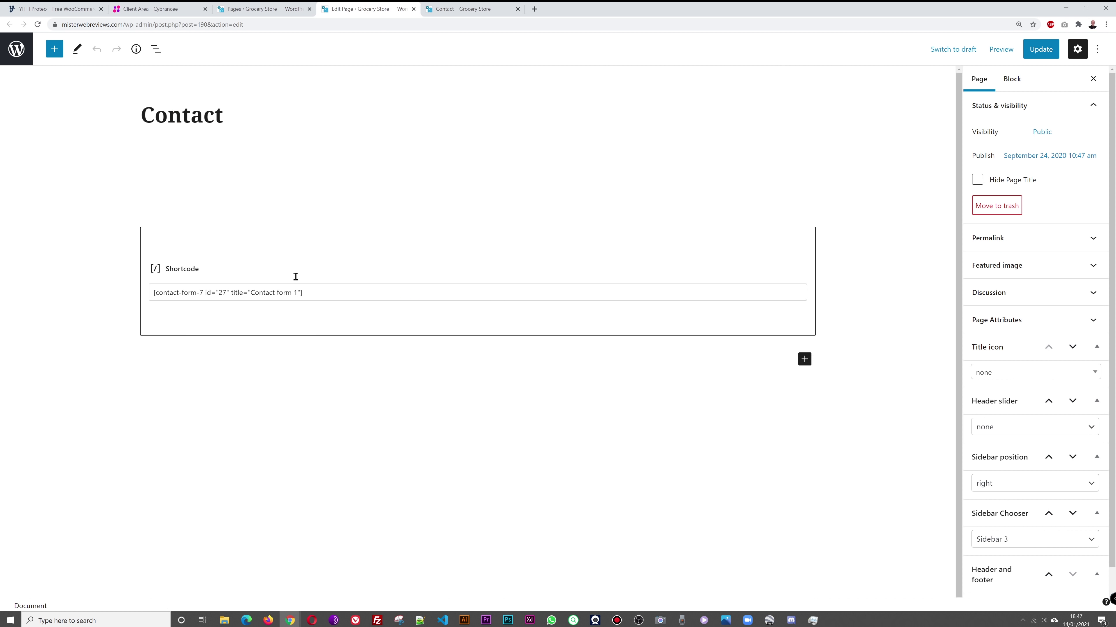
click(475, 11)
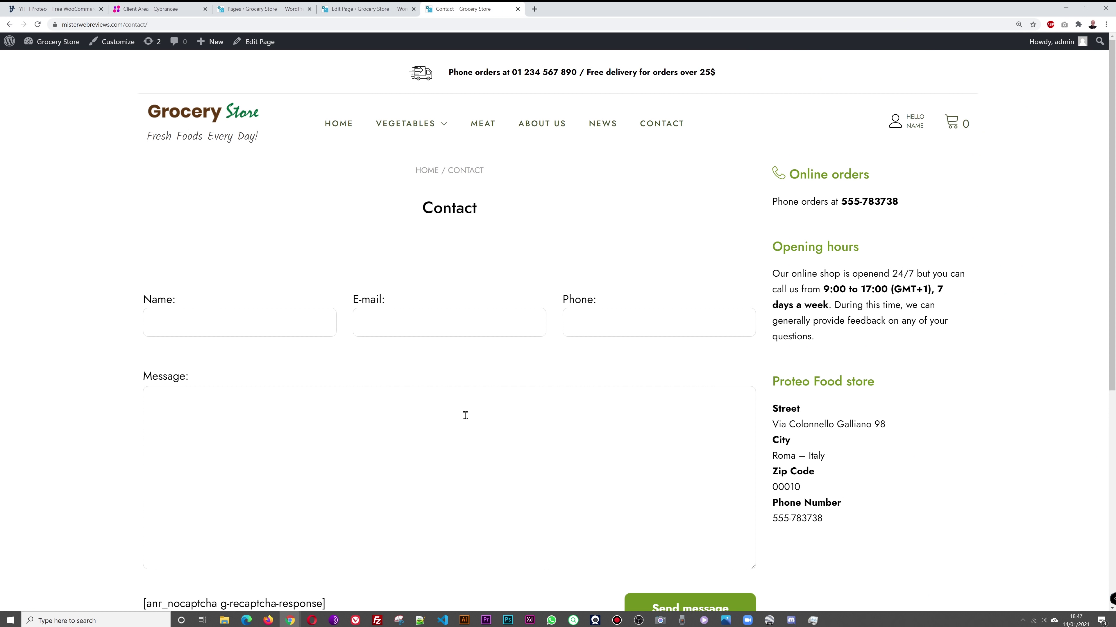
click(359, 14)
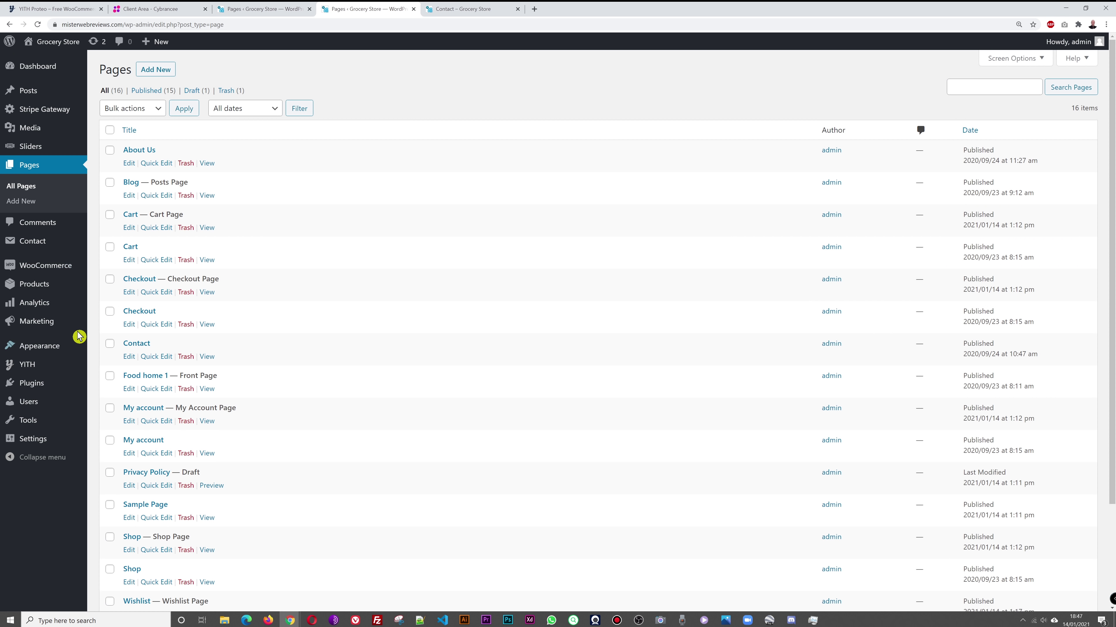
Step: Open the Mail settings of Contact form 1
mouse_move(38, 247)
click(117, 242)
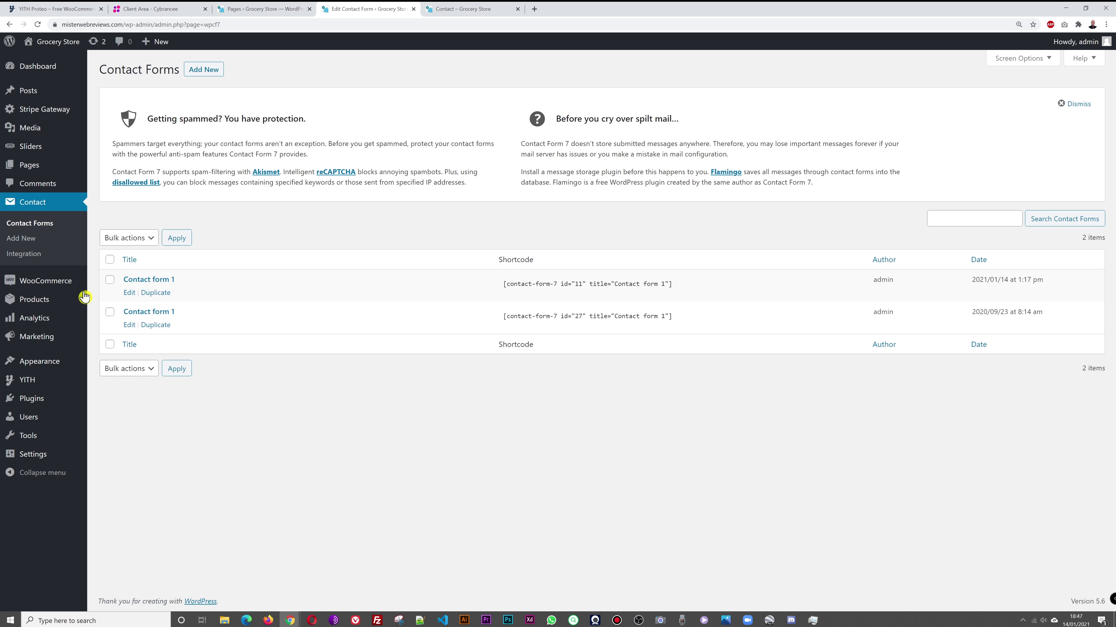
click(163, 281)
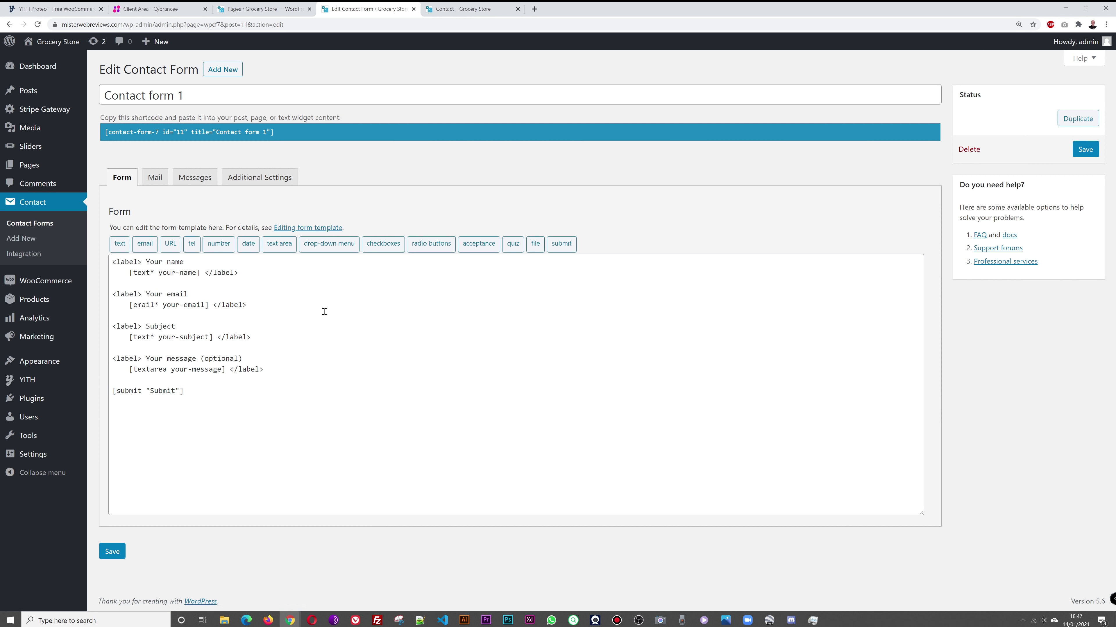
click(155, 180)
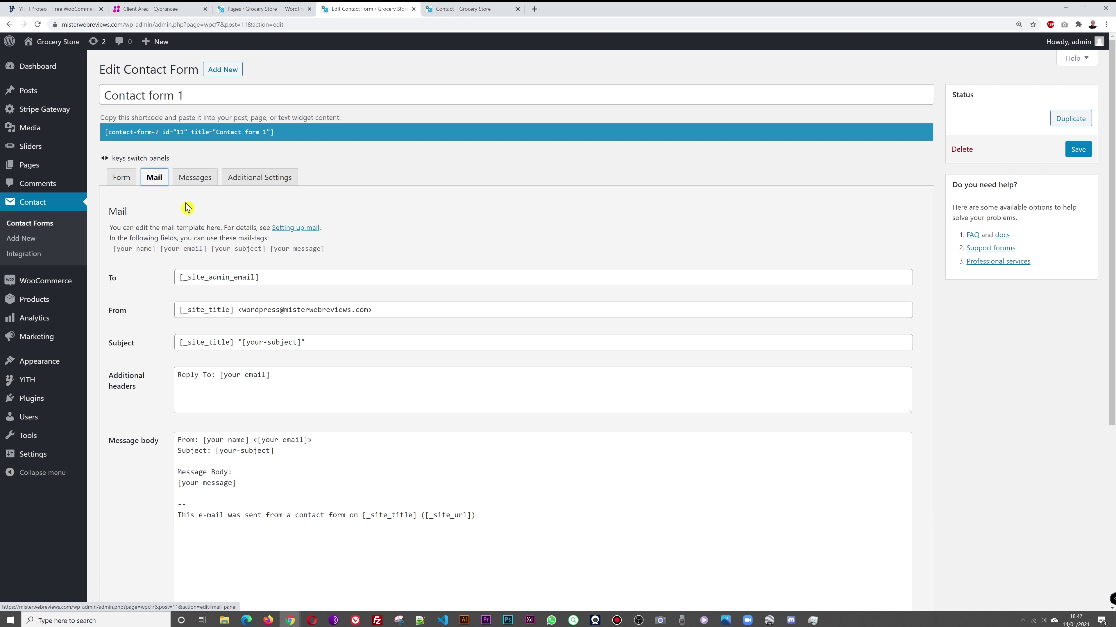
Step: Inspect the domain of the From sender address and save the contact form
scroll(551, 347, down, 1)
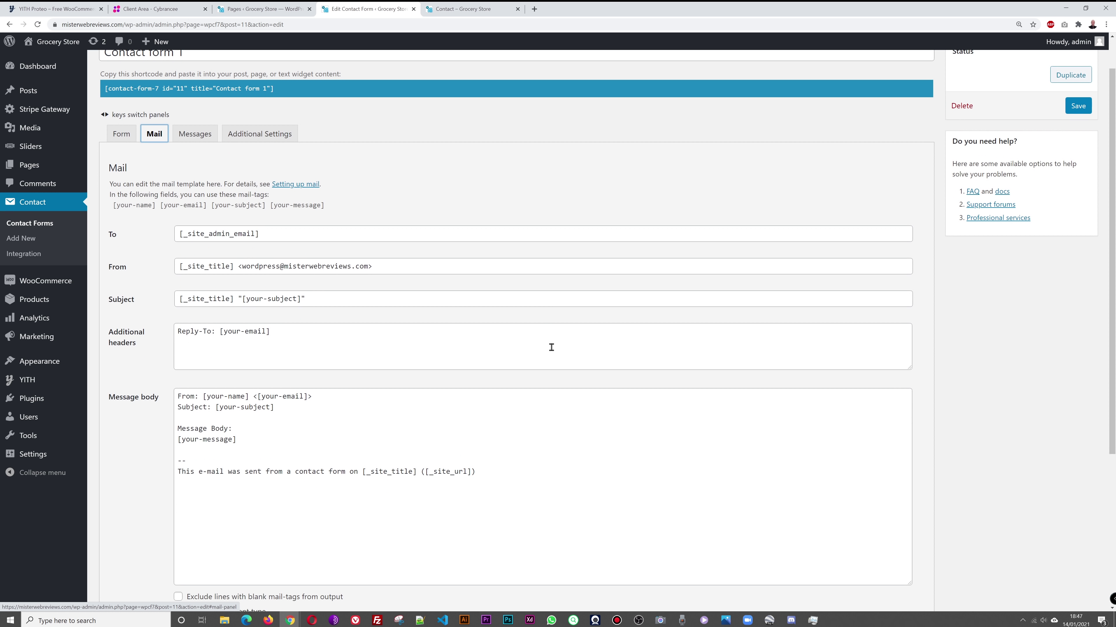
click(285, 266)
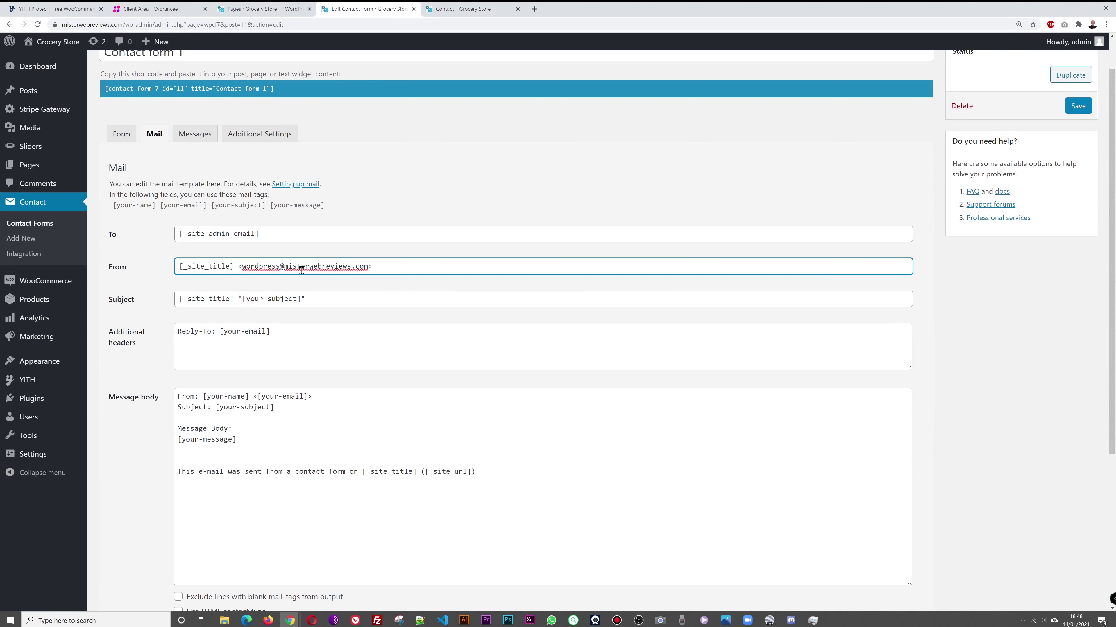
drag(287, 267, 366, 267)
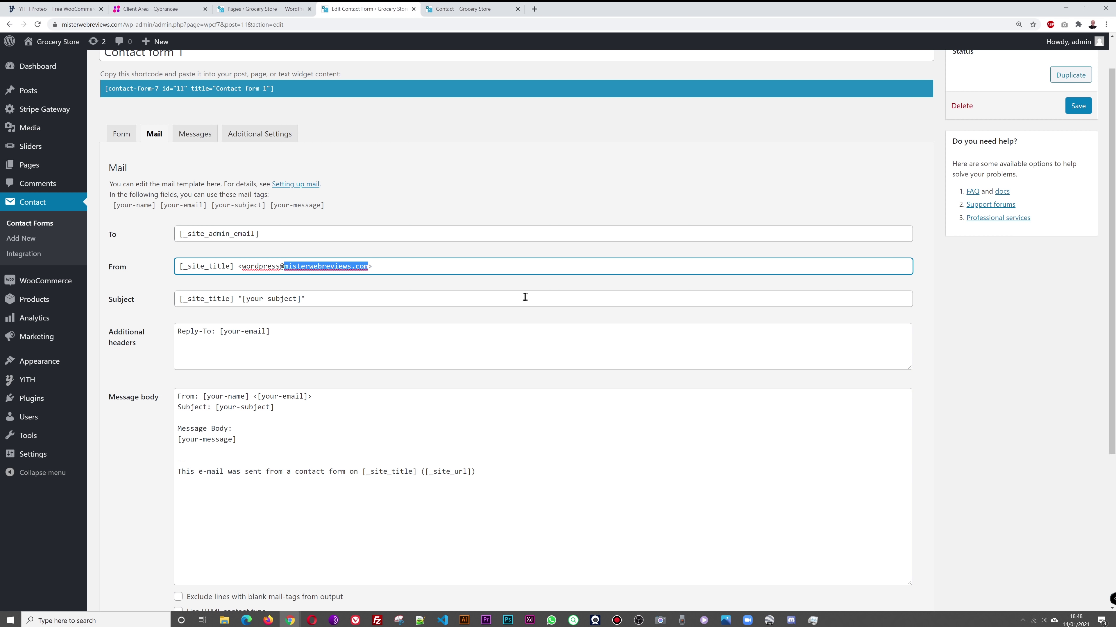
click(973, 351)
click(1078, 106)
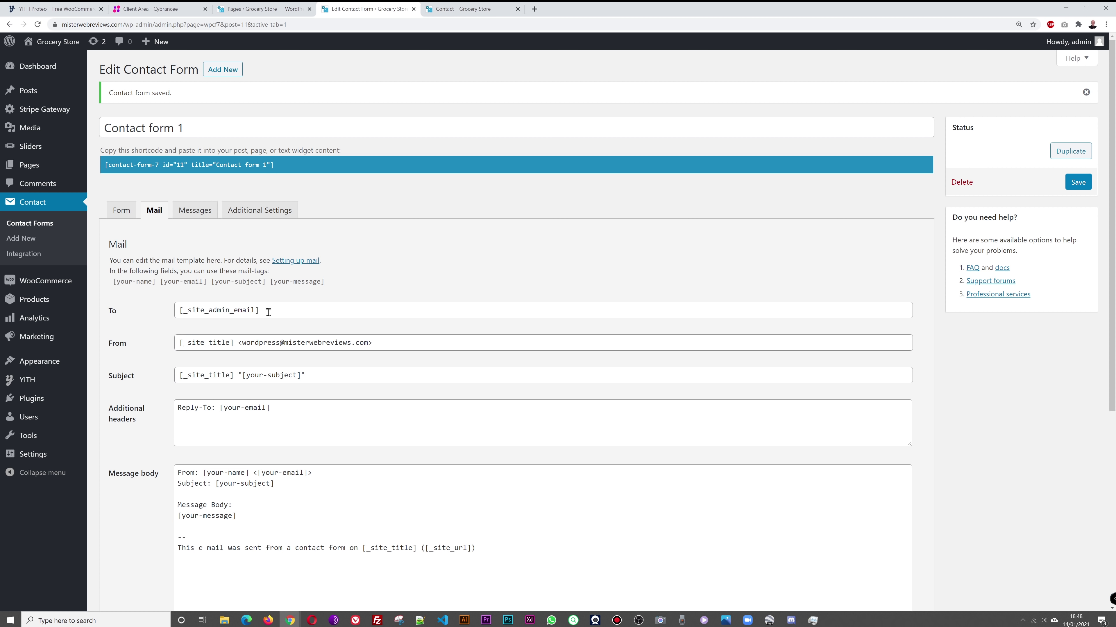
click(244, 342)
click(470, 9)
Step: Fill in the live Contact form's name, e-mail, phone and message fields and send it
click(216, 319)
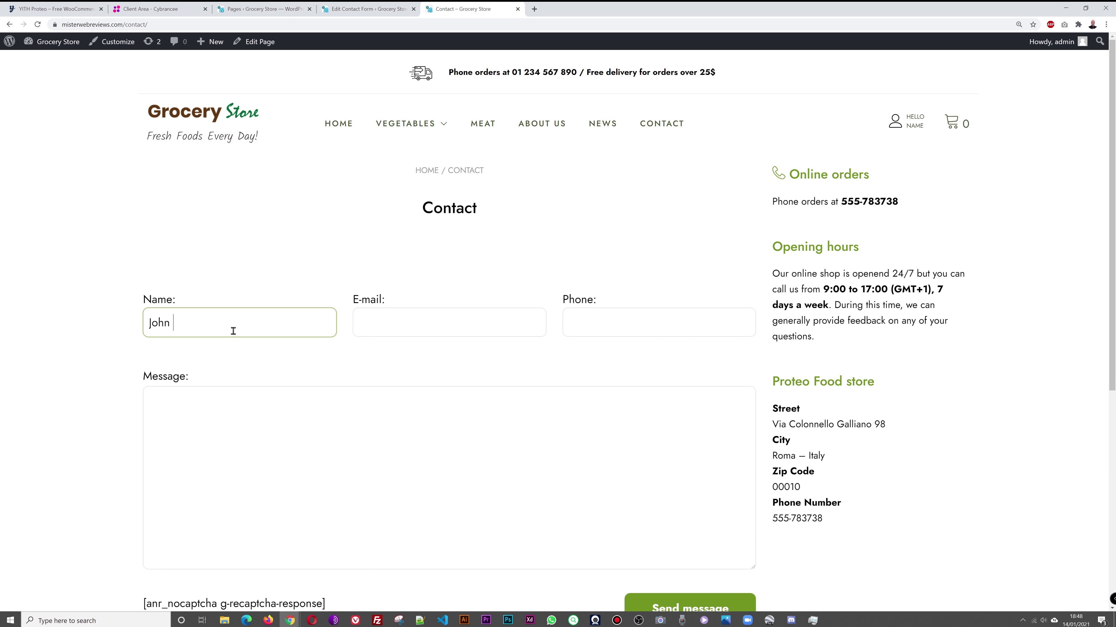
key(Tab)
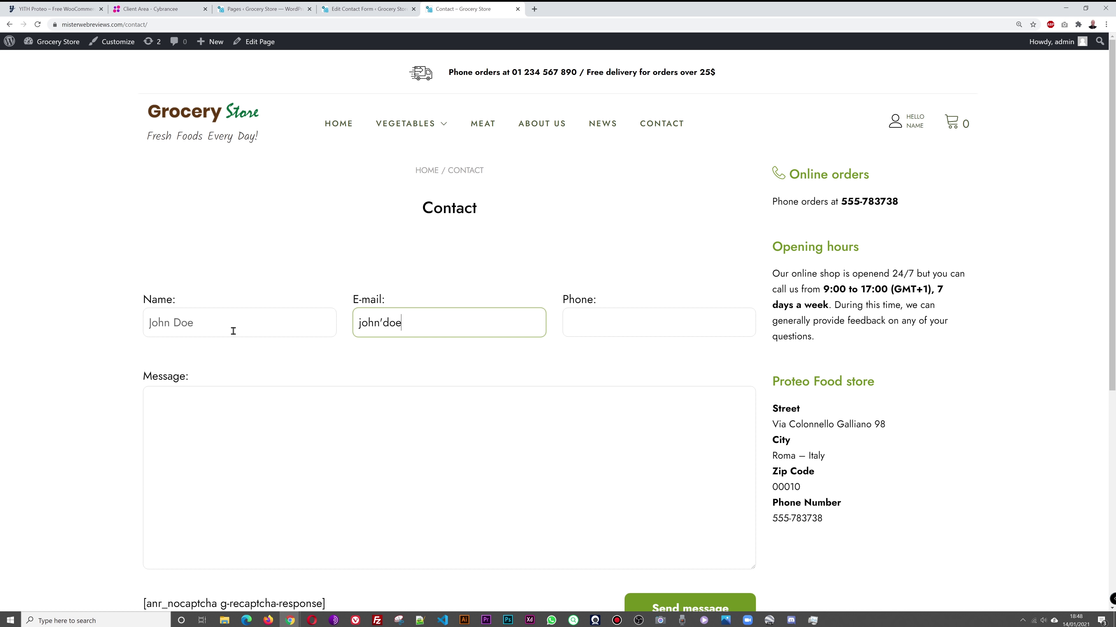
text(john.doe)
key(Tab)
text(01 23)
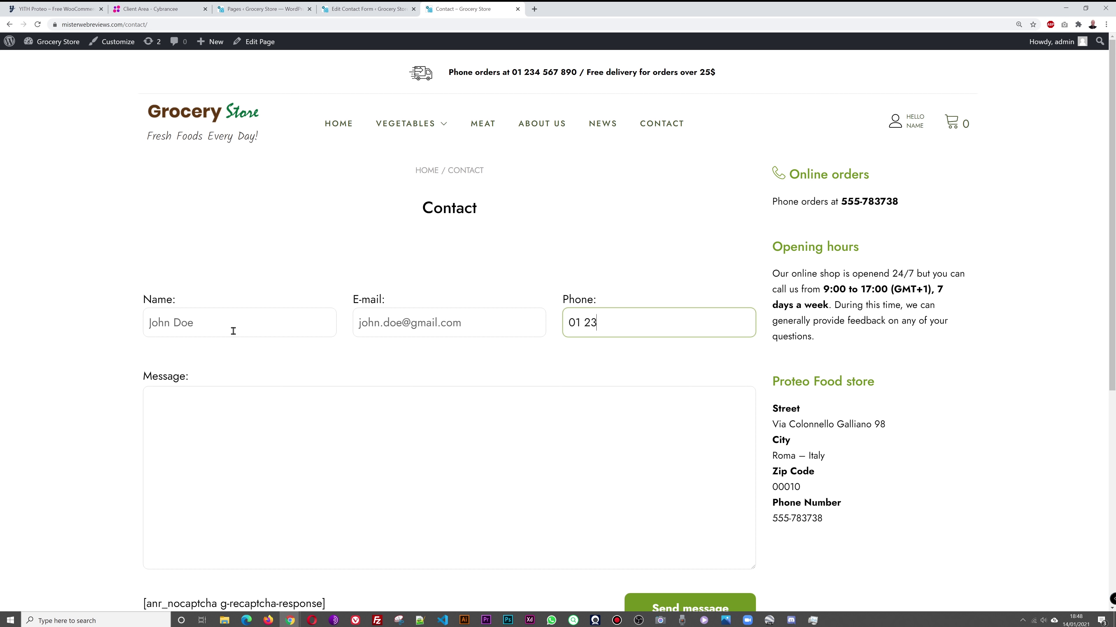
text(4 567 890)
click(256, 433)
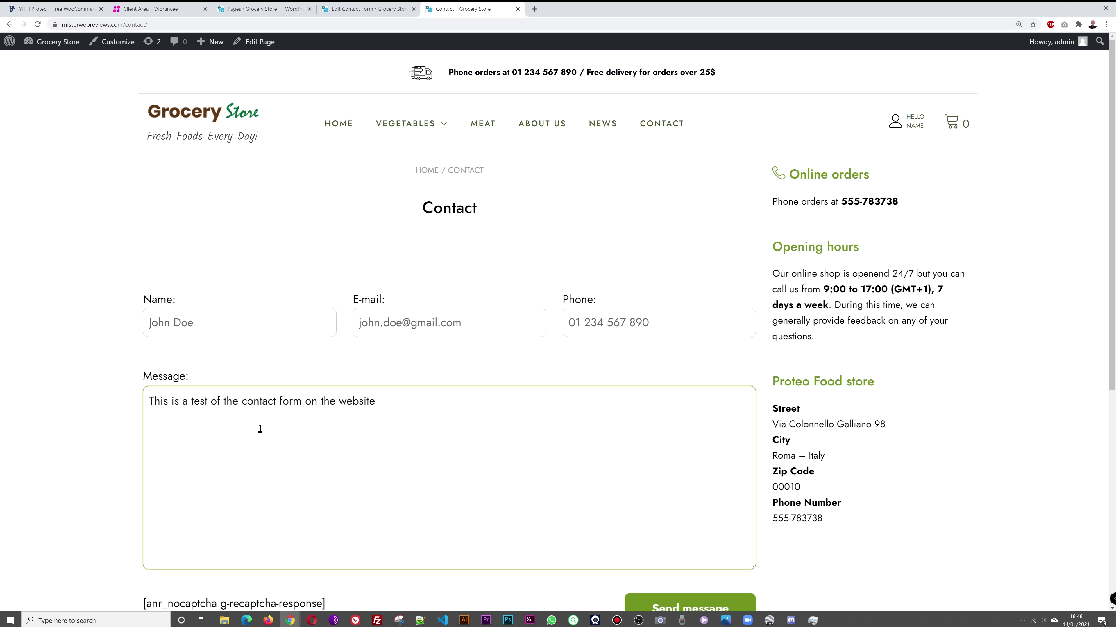
click(676, 608)
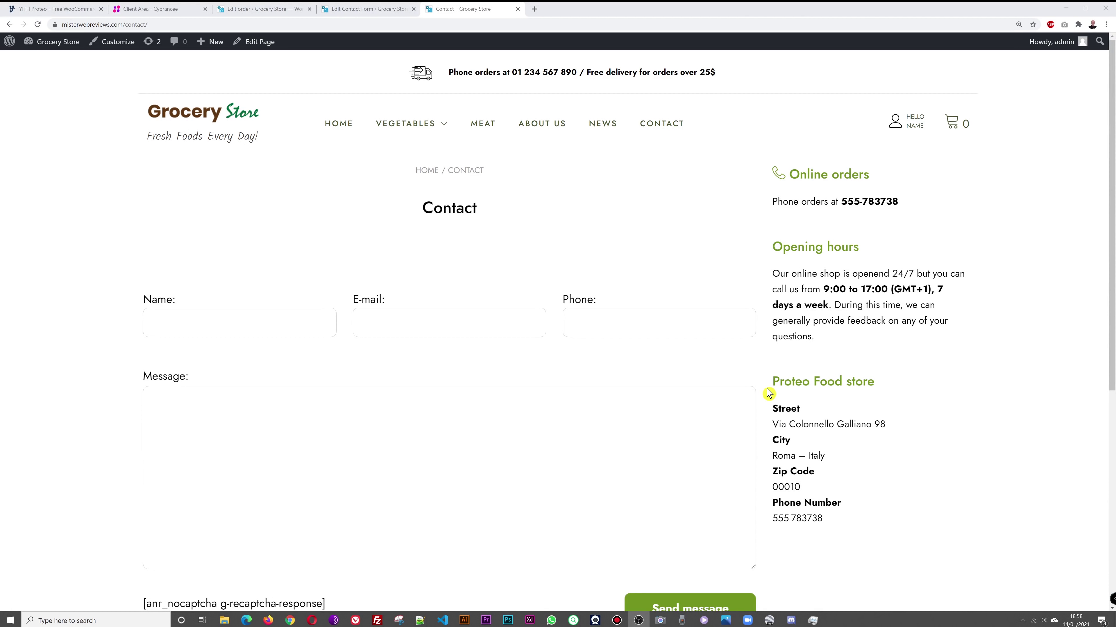
click(373, 9)
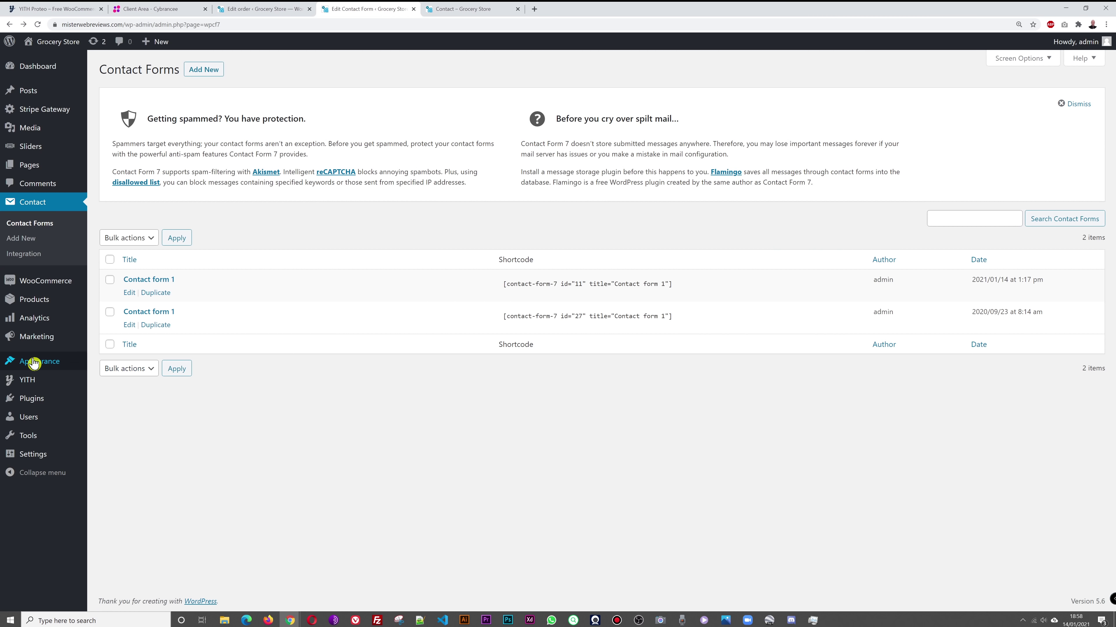
Step: Open the Widgets page with Sidebar 3 expanded, comparing it against the live Contact page
mouse_move(35, 363)
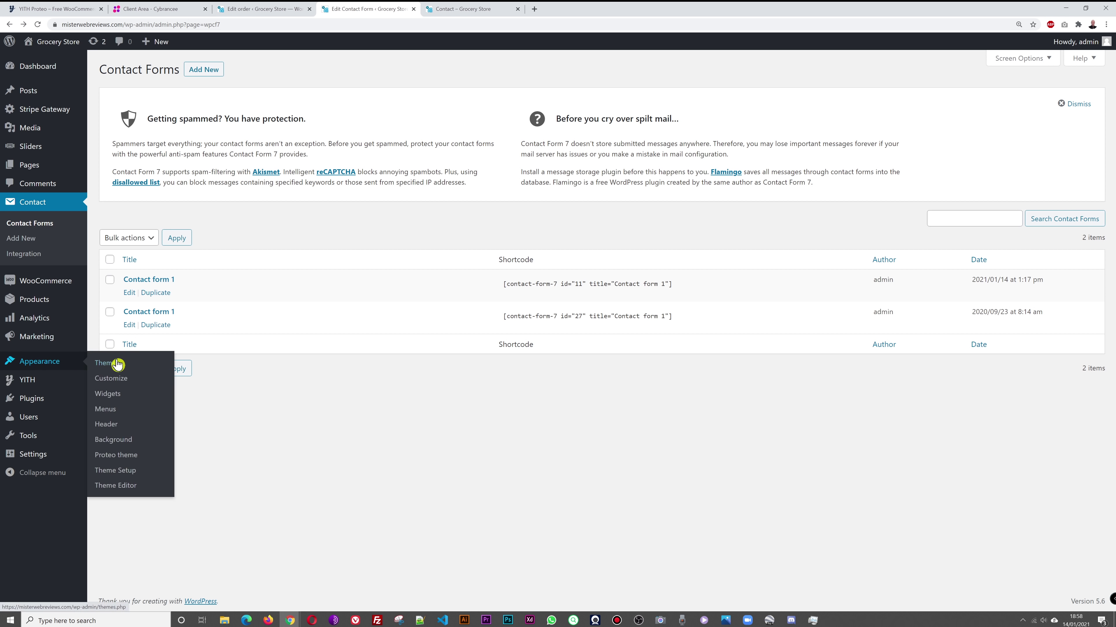
click(114, 398)
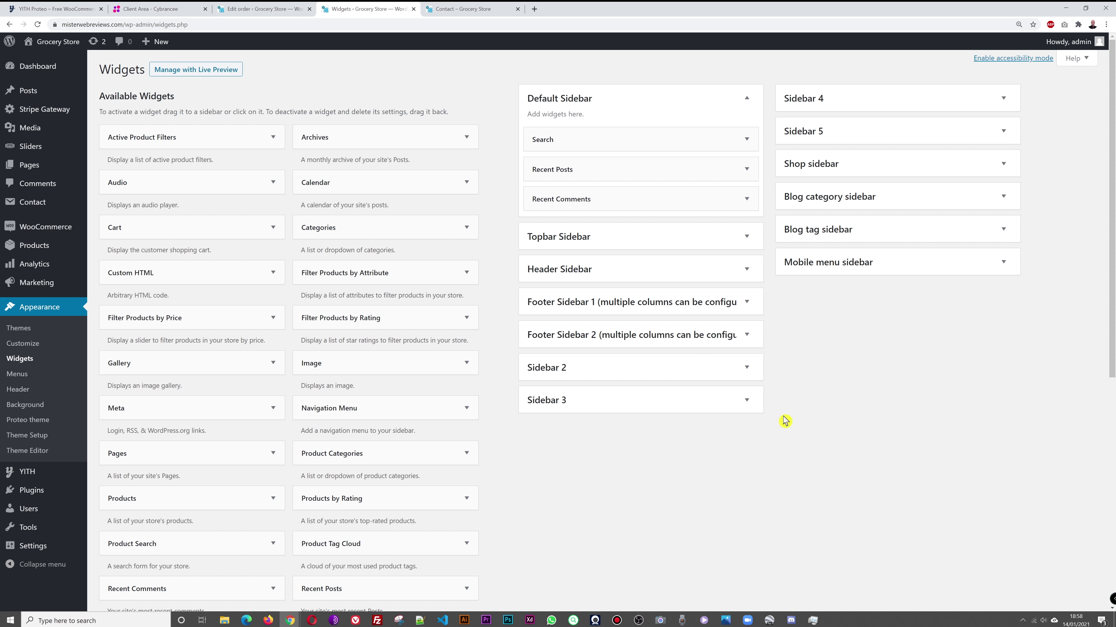
click(748, 401)
scroll(861, 417, down, 2)
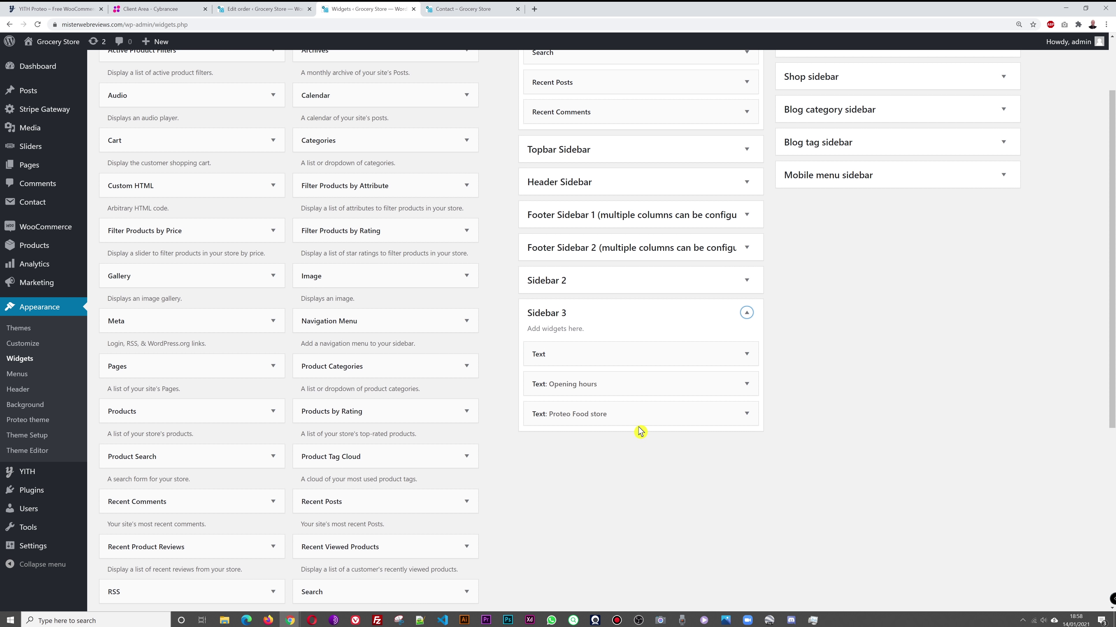
click(466, 9)
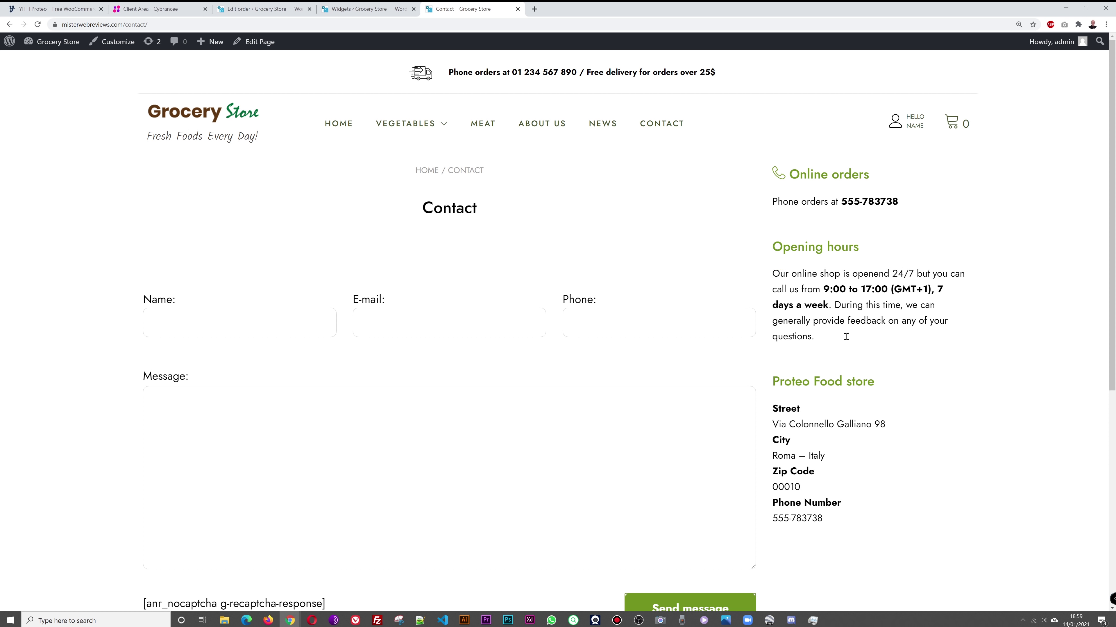
click(380, 9)
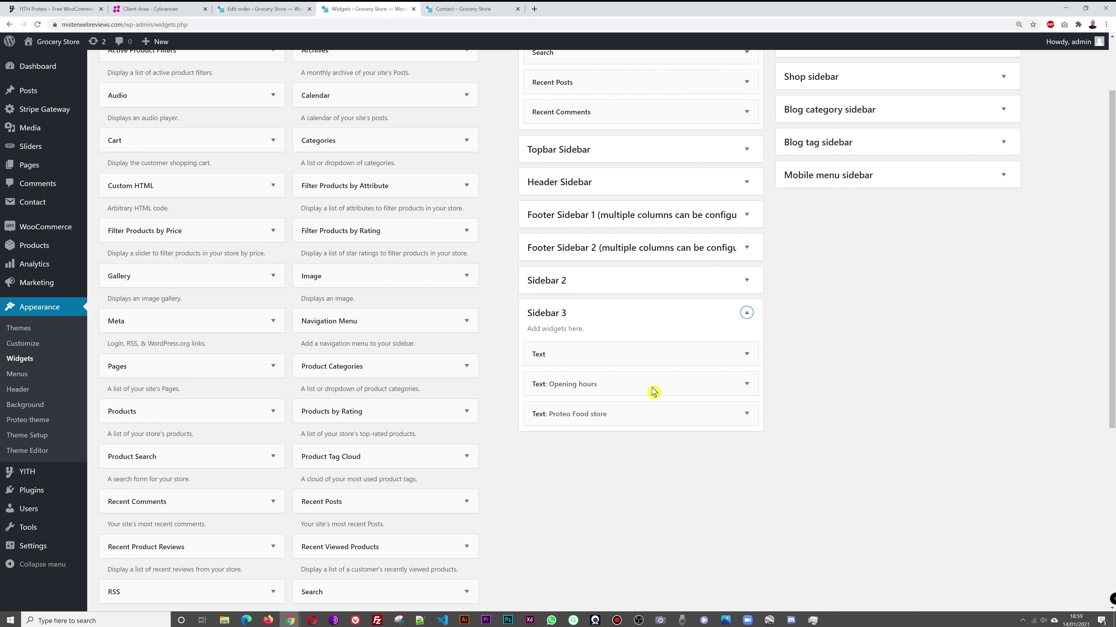
Step: Change the Online orders widget heading to 'Ccontact Us', update its phone number, and save
click(747, 354)
scroll(904, 383, down, 3)
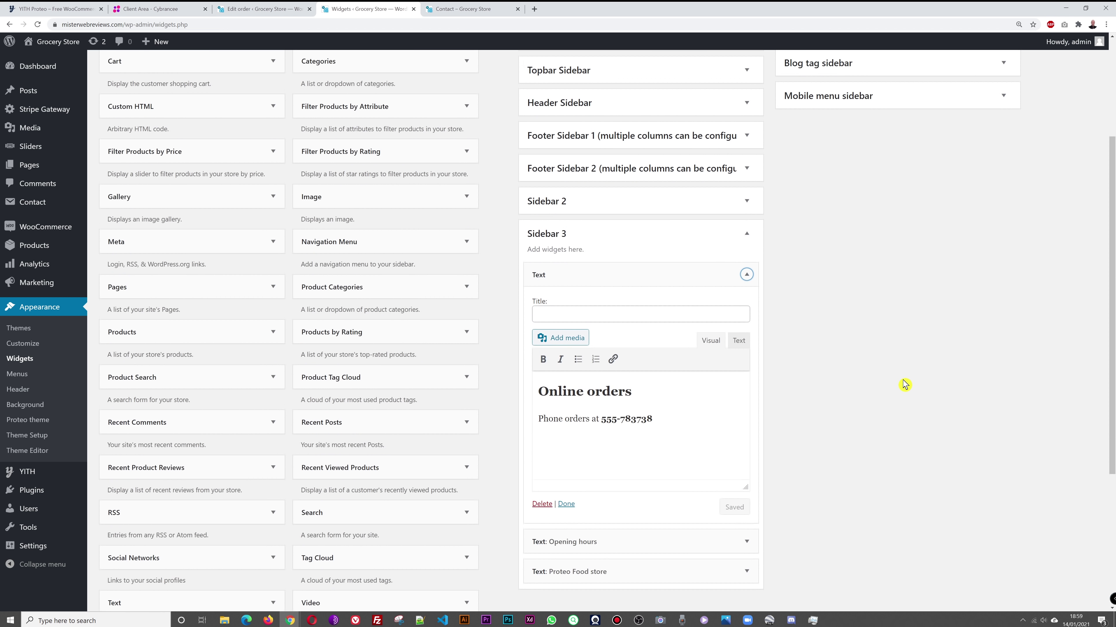
drag(633, 343, 539, 342)
text(Ccontact)
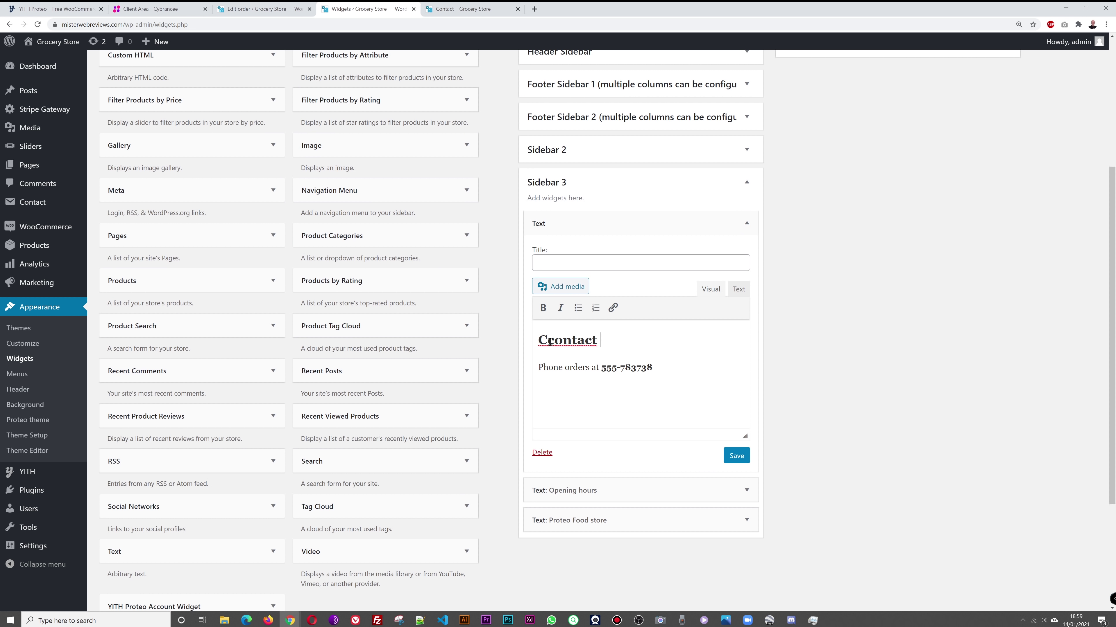
key(Down)
key(shift+Left)
key(shift+Left)
key(shift+Left)
key(shift+Left)
key(shift+Left)
key(shift+Left)
key(shift+Left)
key(shift+Left)
text(o)
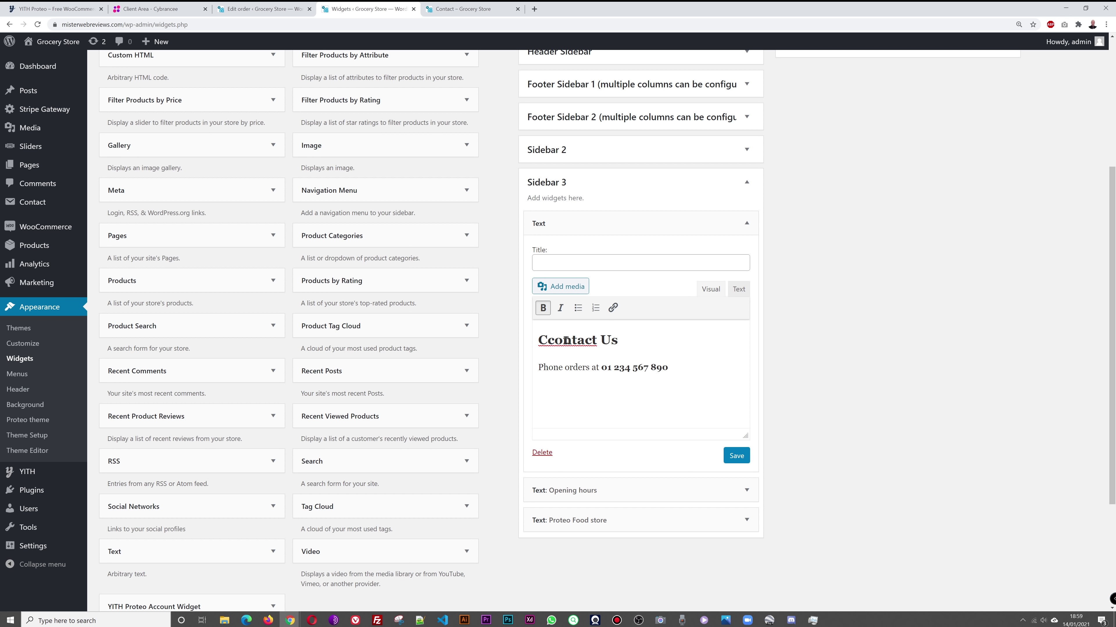
click(736, 456)
Step: Set the Opening hours widget text to '9am - 7pm / 7 days a week' without GMT+1 and save
click(746, 223)
click(747, 253)
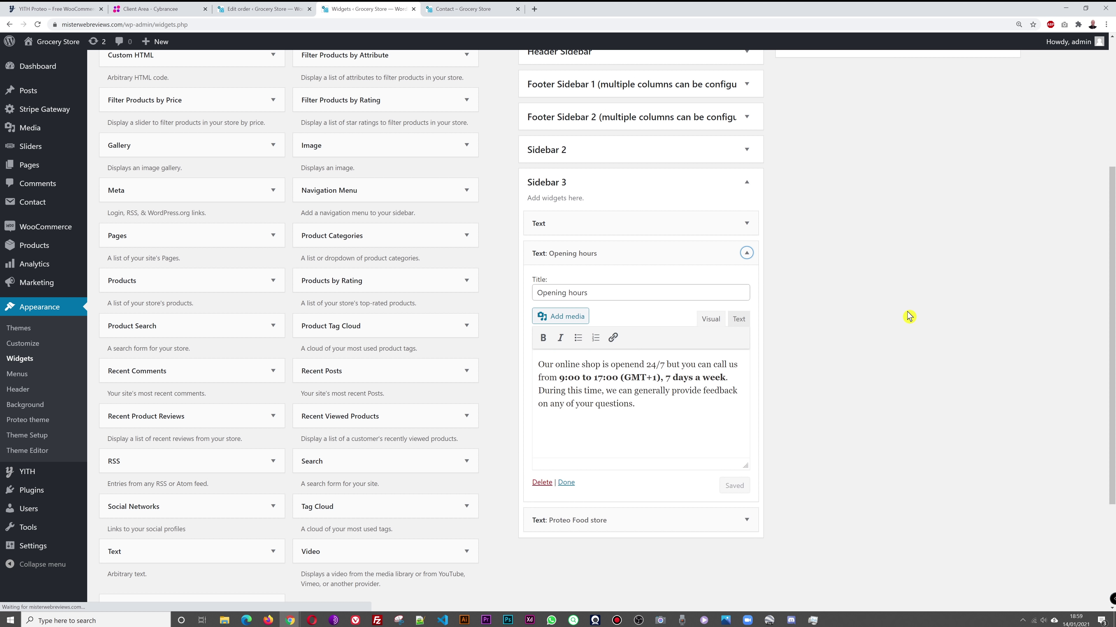
click(568, 379)
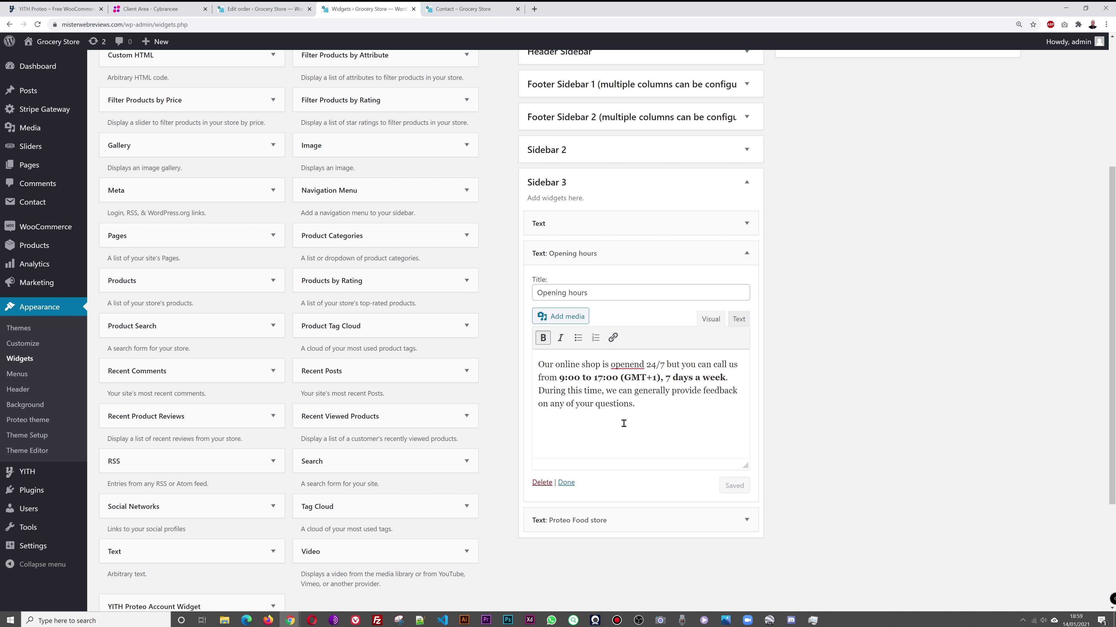
key(shift+Left)
key(shift+Left)
text(9am - )
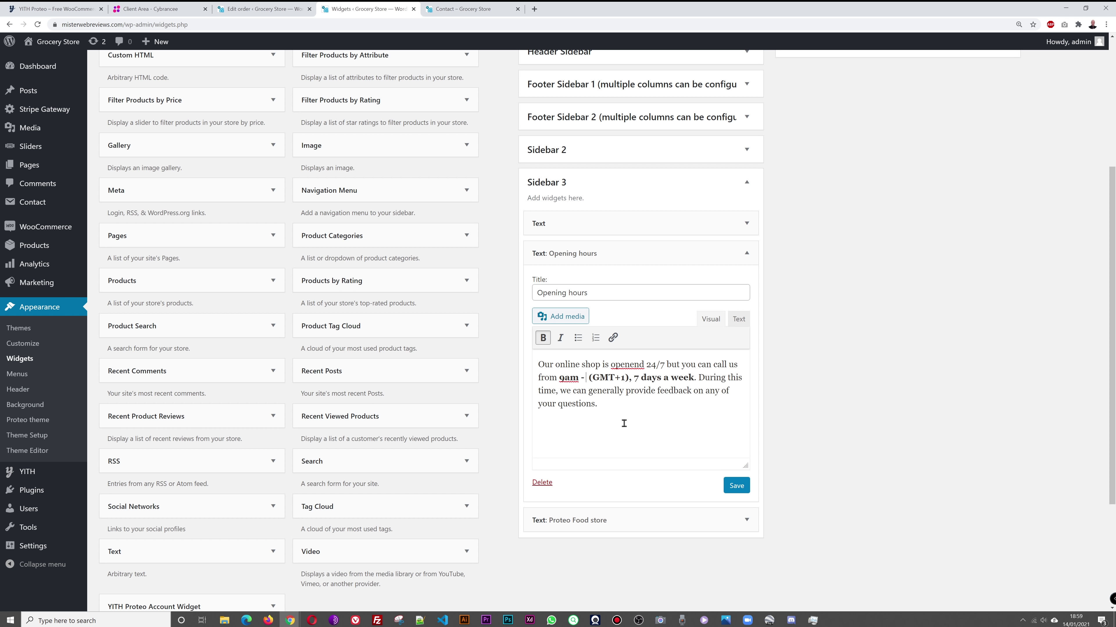
text(7pm)
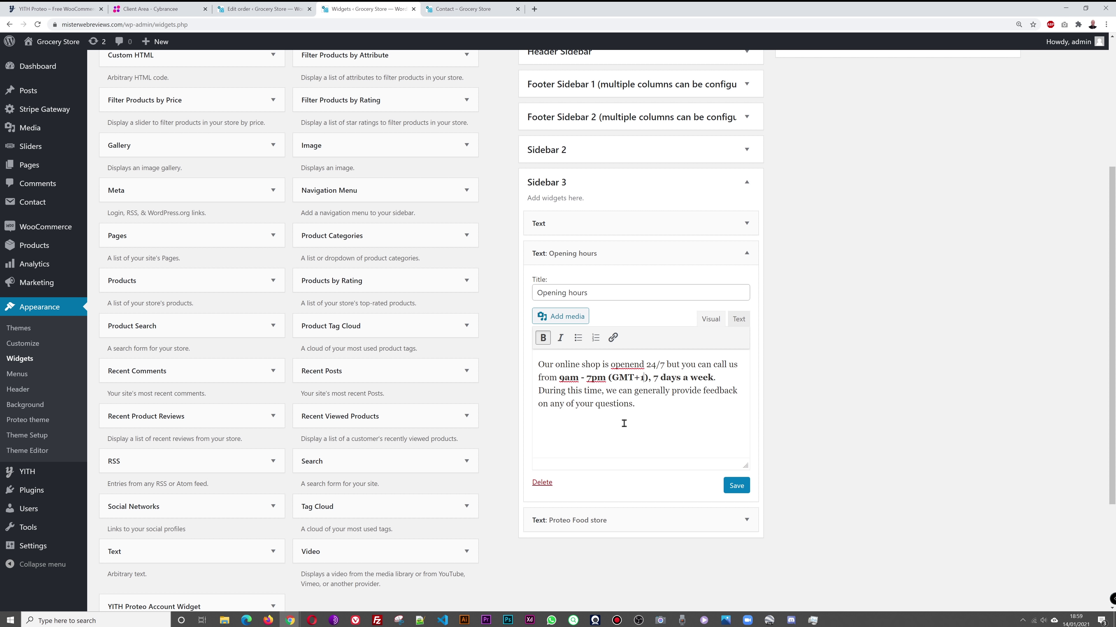
key(BackSpace)
key(BackSpace)
key(BackSpace)
key(BackSpace)
key(BackSpace)
key(BackSpace)
key(BackSpace)
key(BackSpace)
key(Delete)
text(-)
key(BackSpace)
text(/)
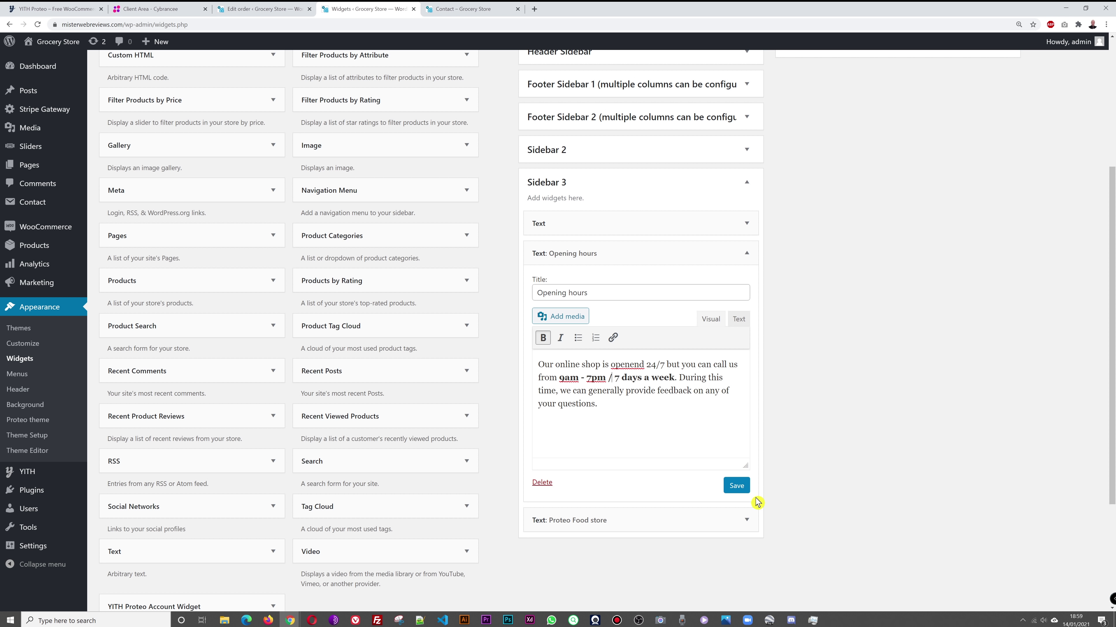
click(742, 489)
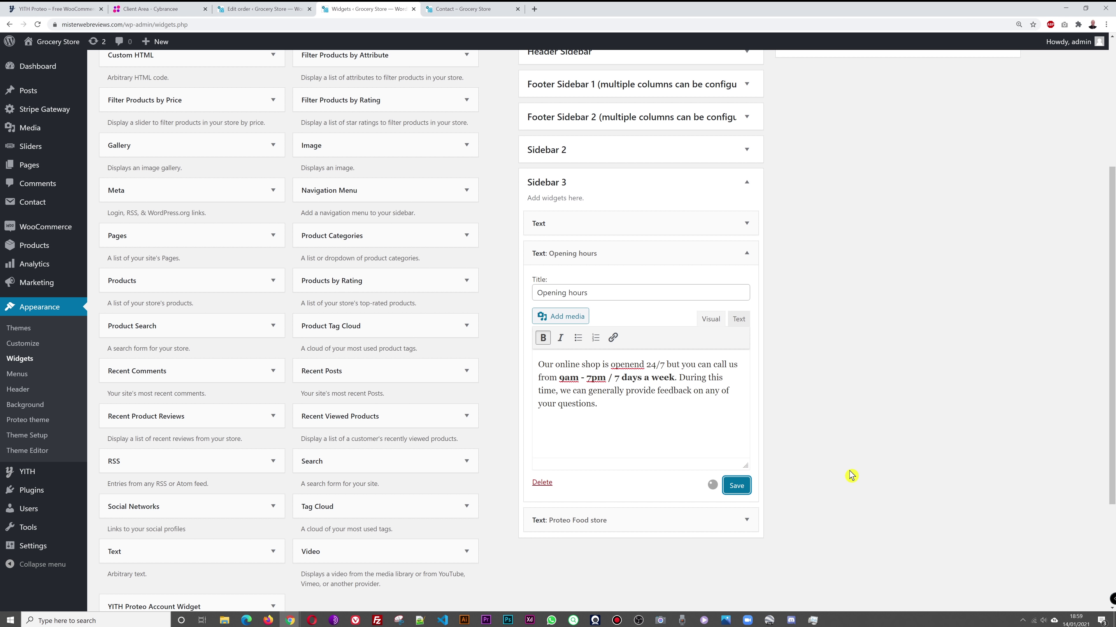
click(748, 520)
scroll(857, 466, down, 3)
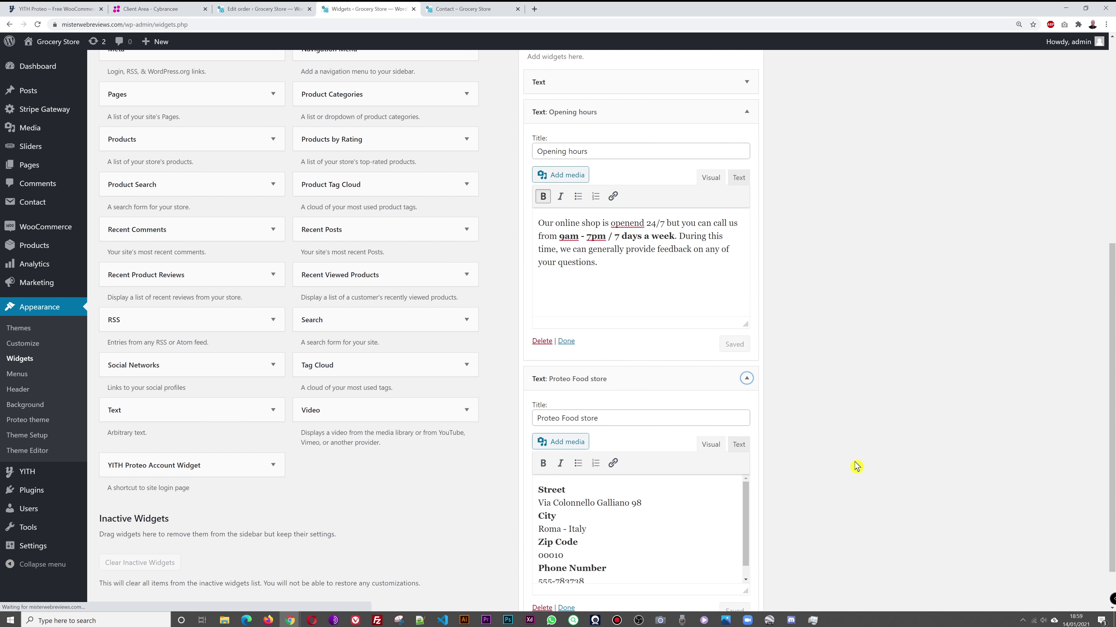
Step: Replace the store widget's street with 'Street Name and Number 98', save, and reload the live Contact page
scroll(857, 466, down, 1)
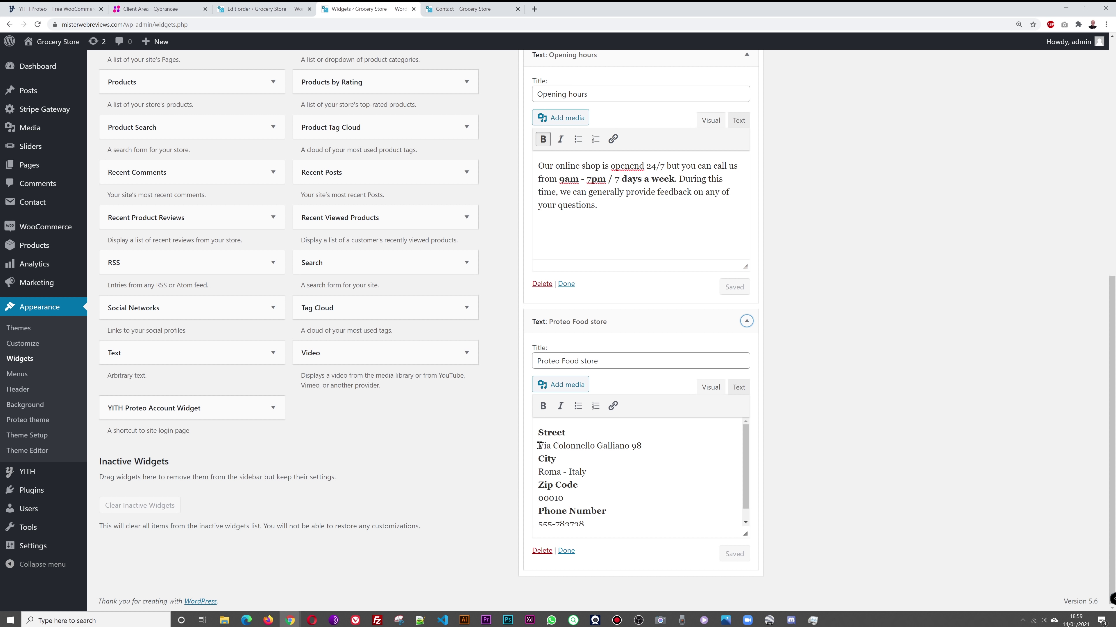
drag(539, 446, 609, 445)
text(S)
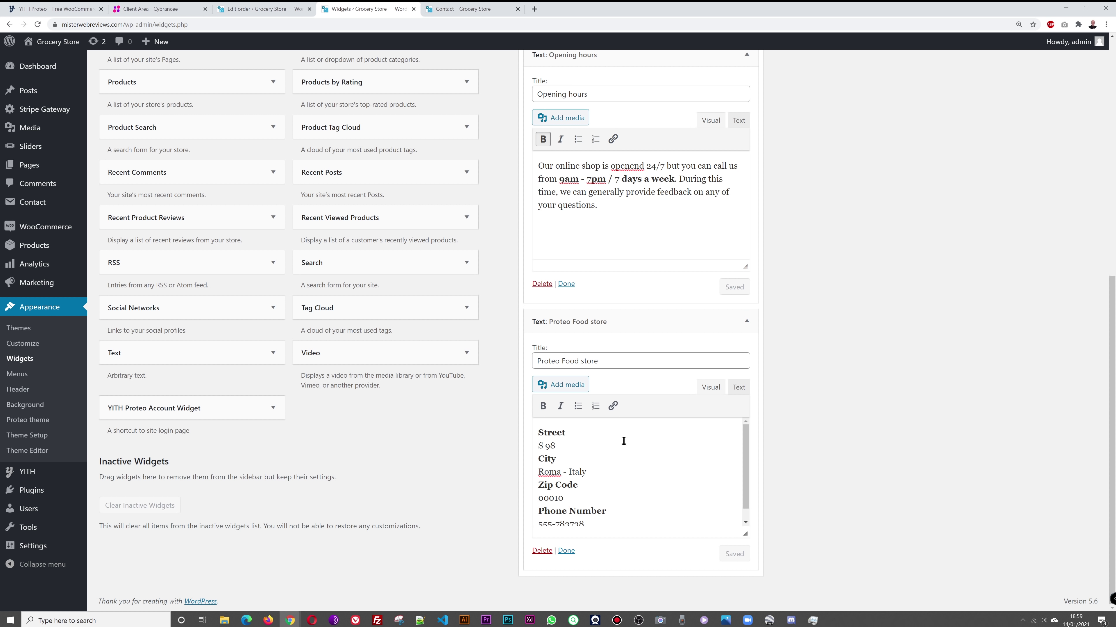
text(treet Name and Number)
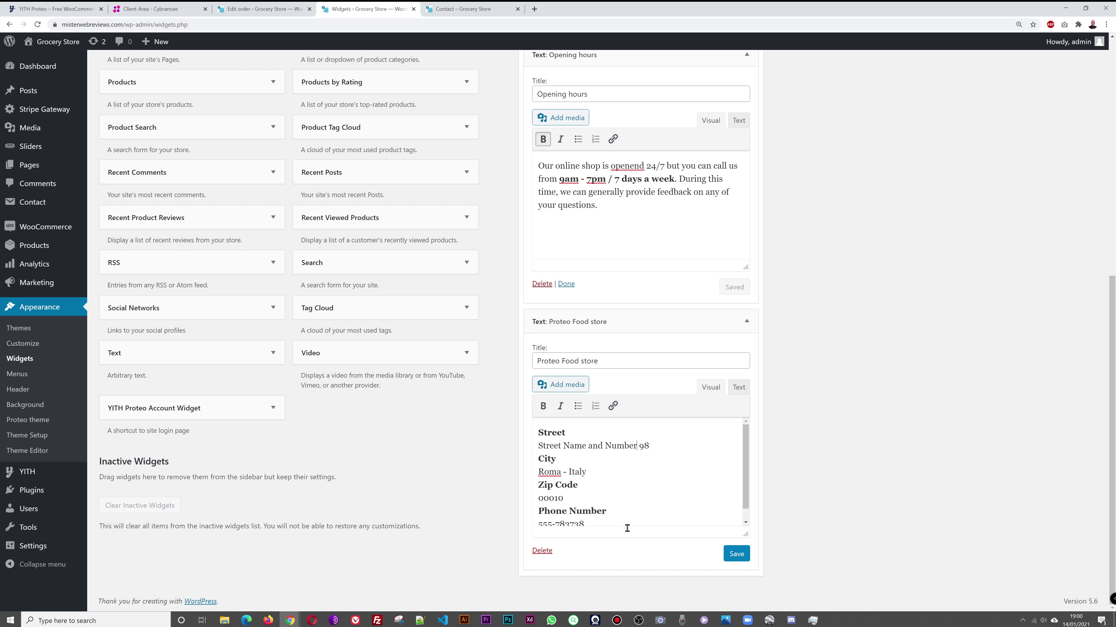
click(737, 553)
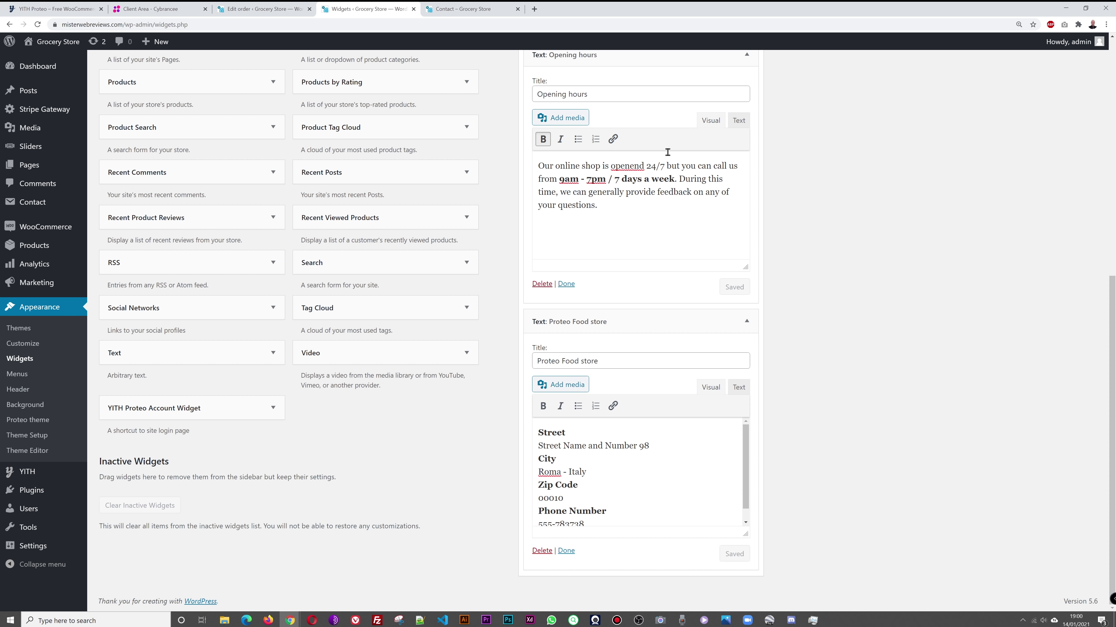
key(ctrl+Tab)
key(F5)
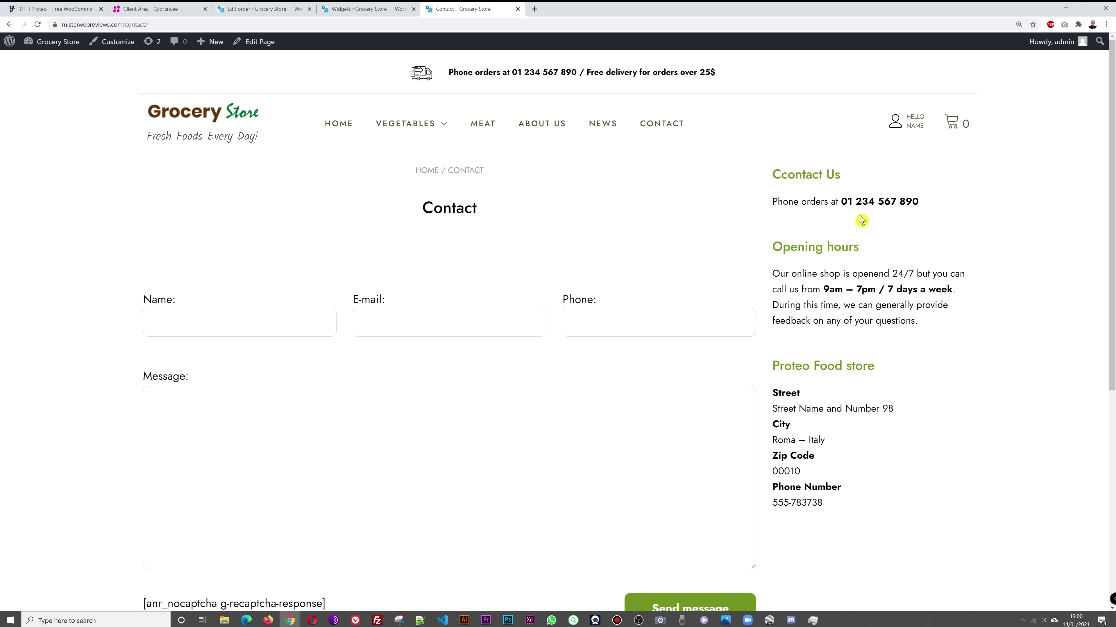
Step: Review the live Contact page footer, then collapse Sidebar 3 on the Widgets page
scroll(1023, 399, down, 5)
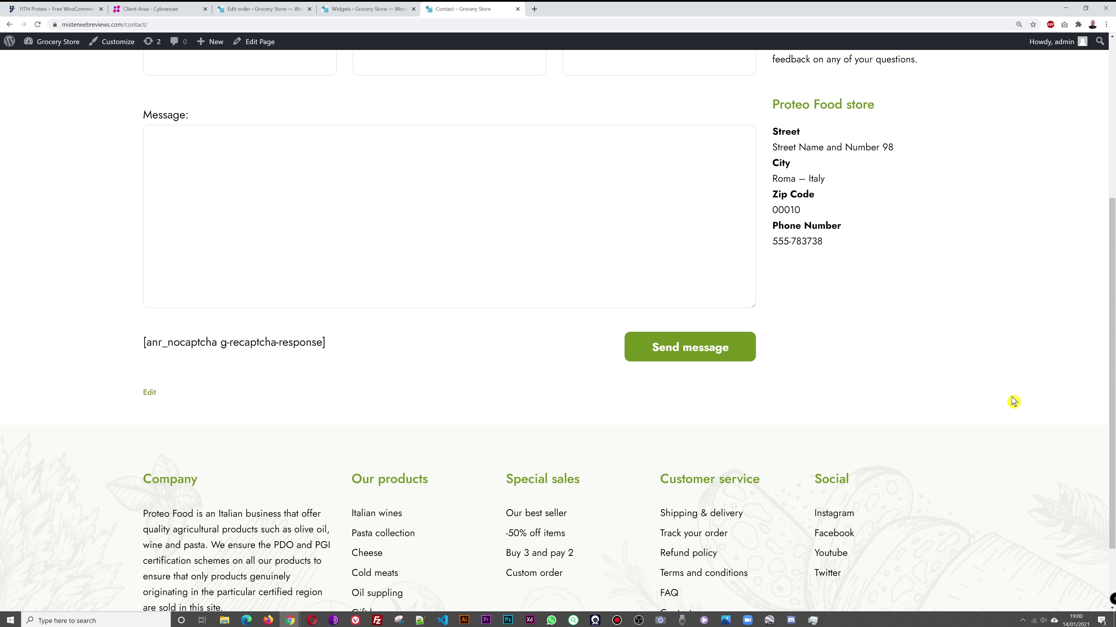
scroll(1013, 400, down, 2)
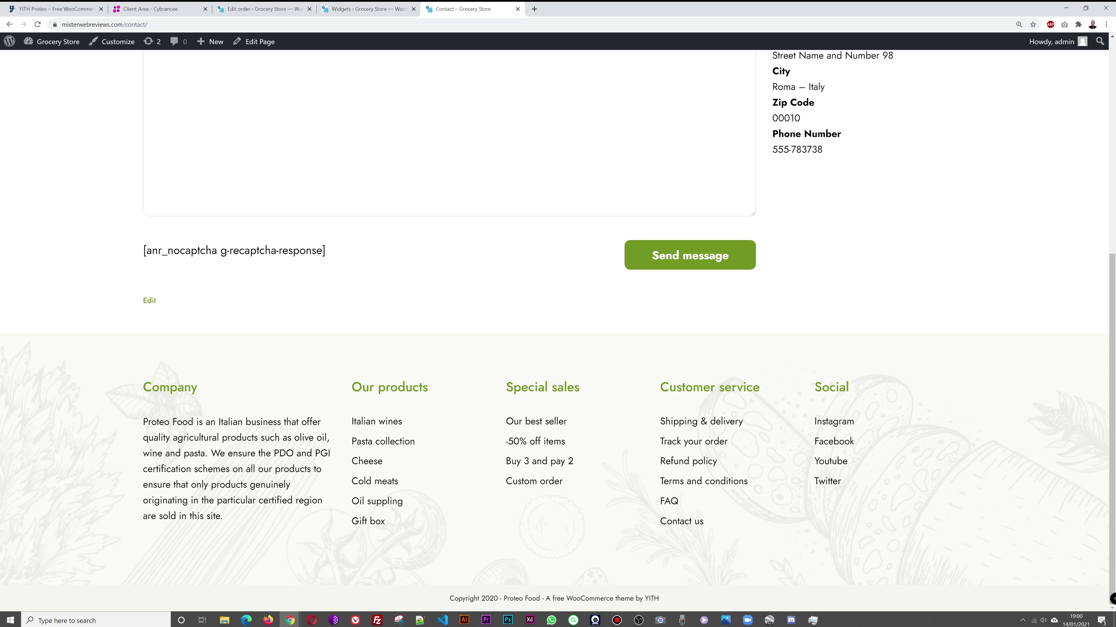
key(ctrl+shift+Tab)
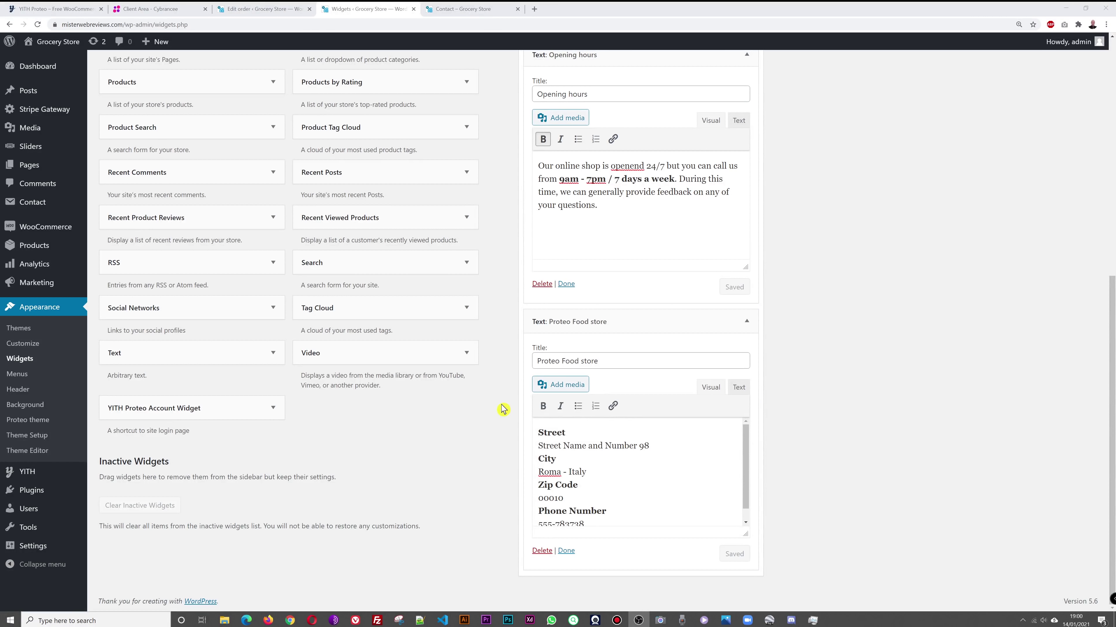
scroll(848, 299, up, 10)
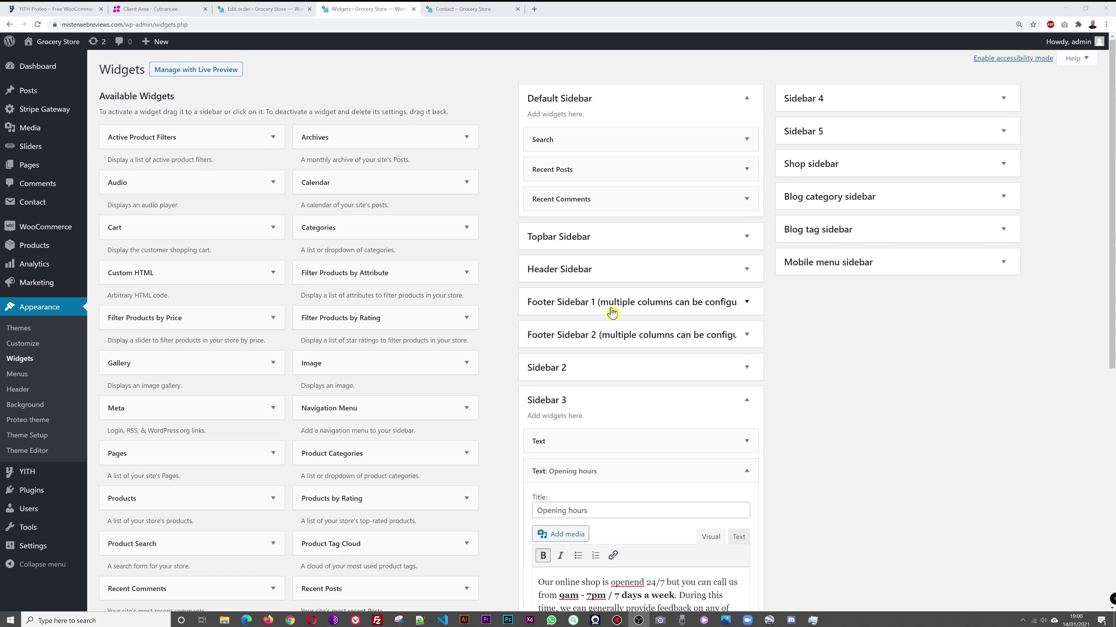
click(746, 400)
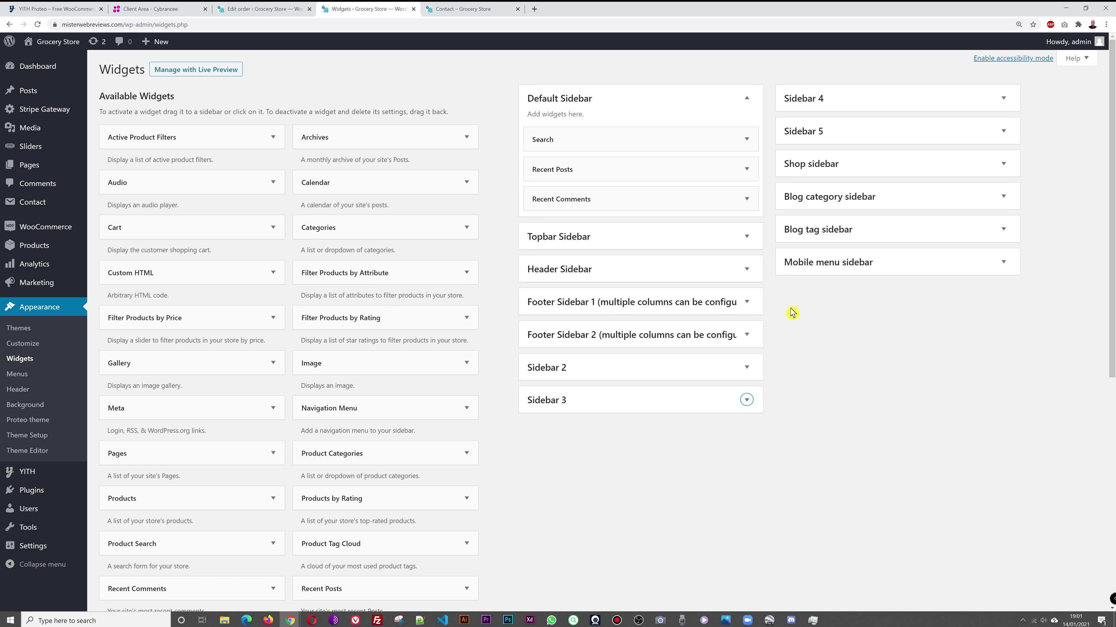
Step: In Footer Sidebar 1, rename the Company text widget's title to 'About Us'
click(747, 301)
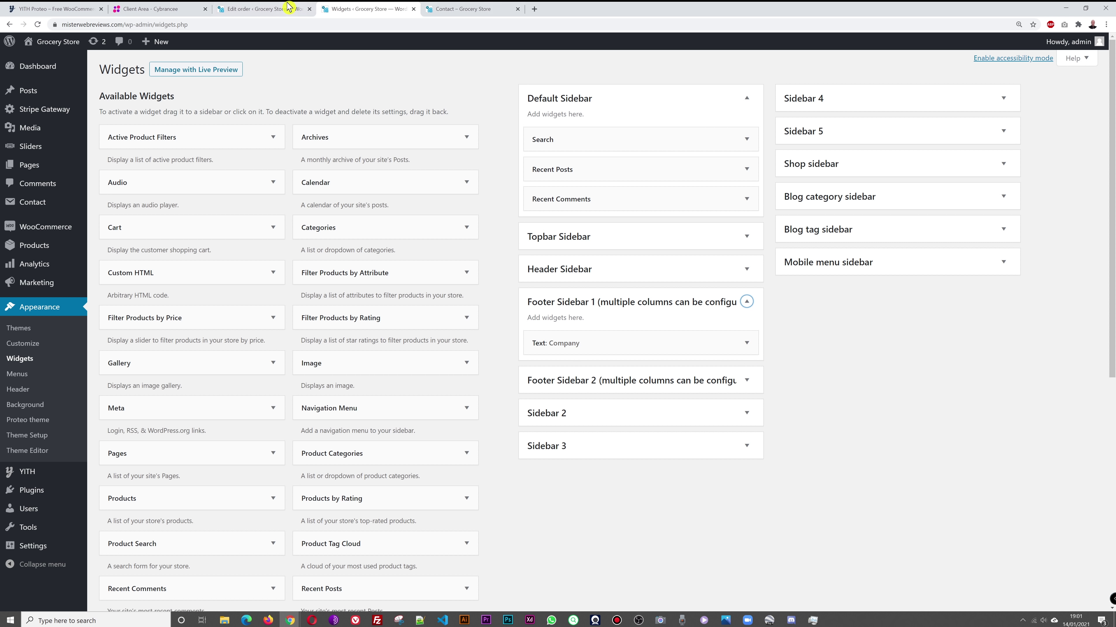
click(444, 8)
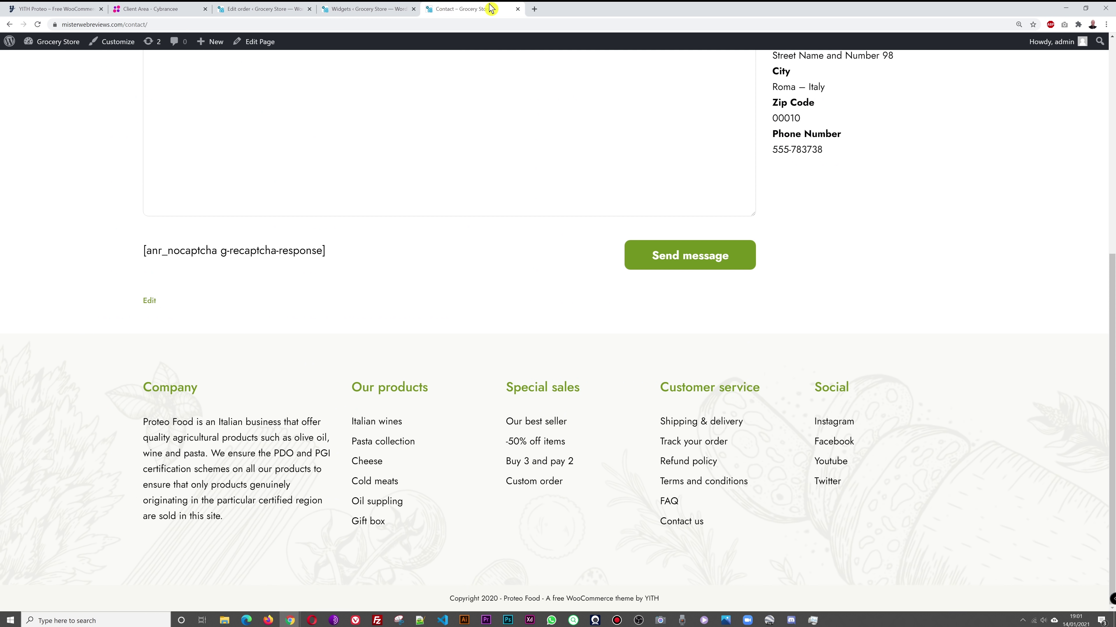
click(369, 9)
click(747, 343)
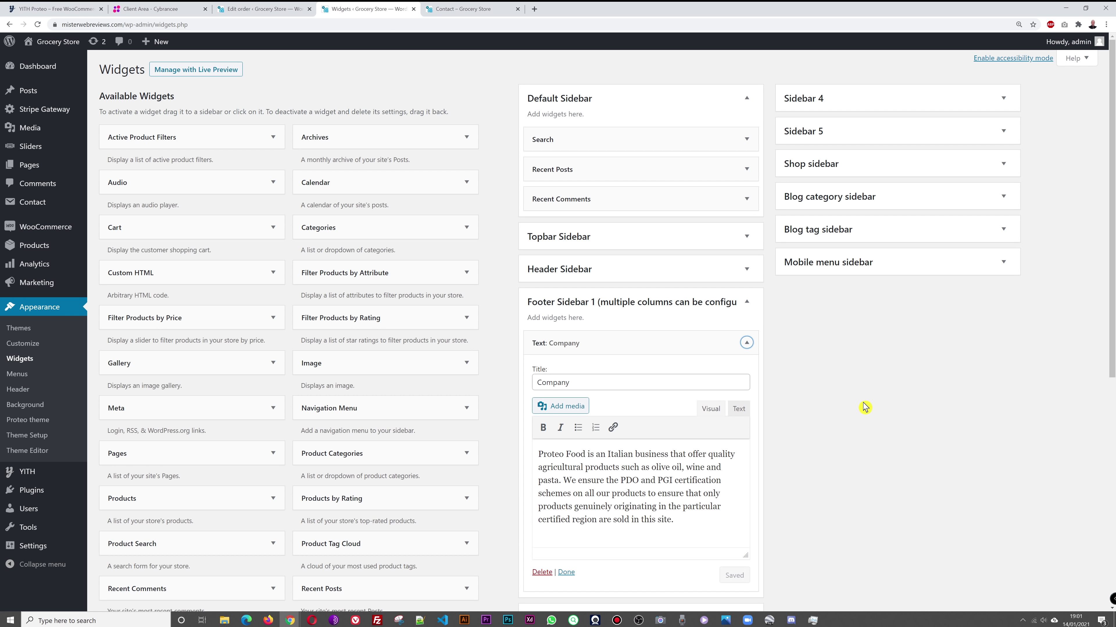
scroll(864, 407, down, 2)
double_click(600, 298)
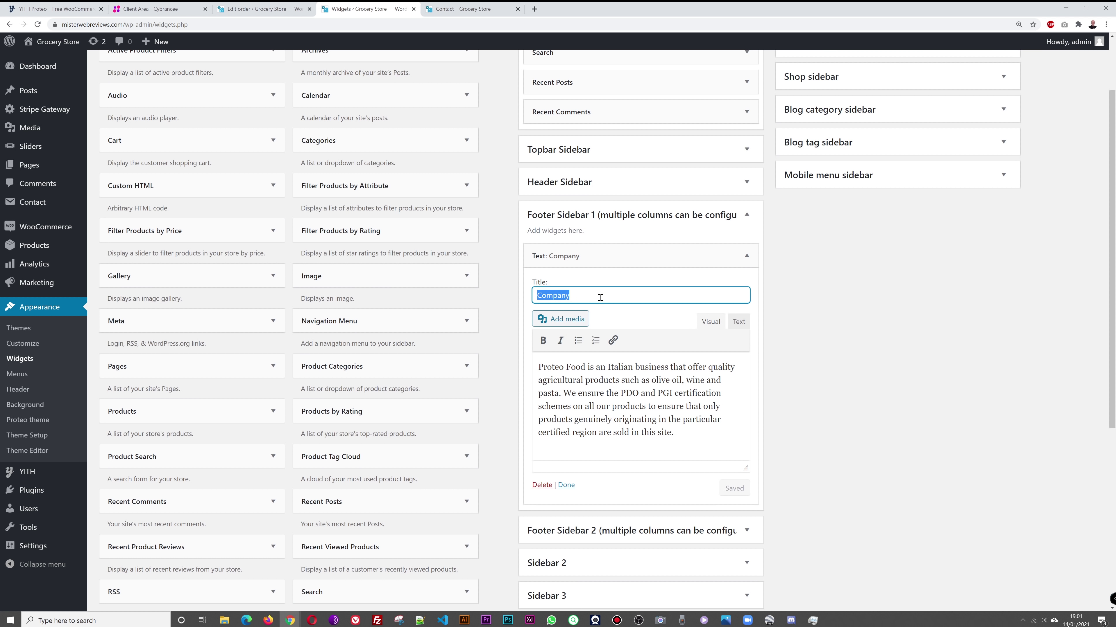
text(About Us)
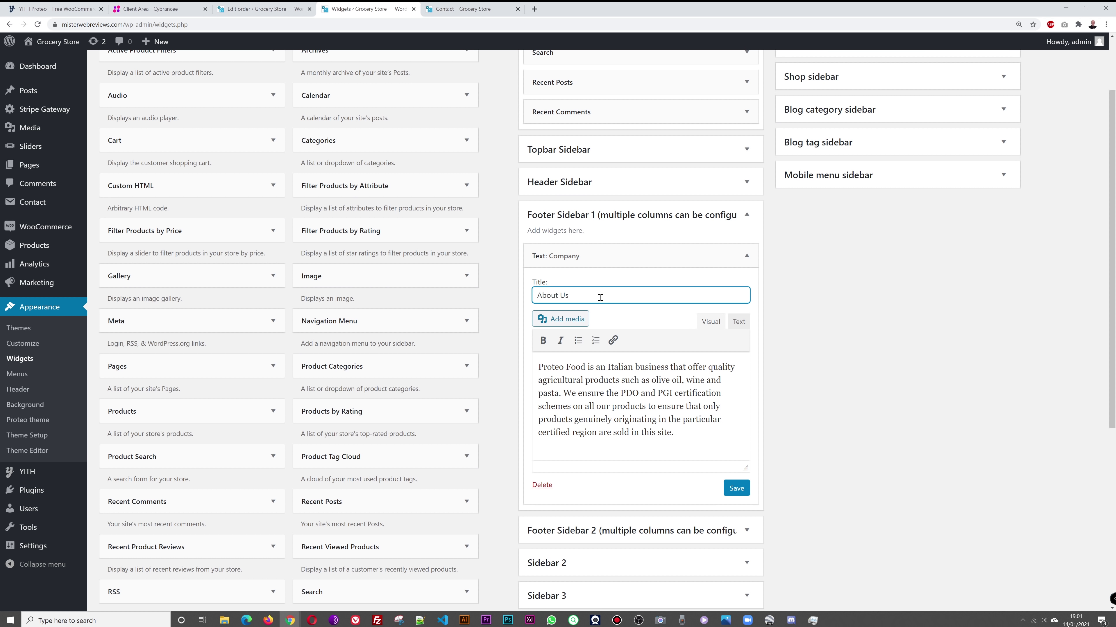
Step: Replace its opening sentence with 'Established in 1996 we pride ourselves in providing fresh food to the community' and save
double_click(541, 371)
click(600, 389)
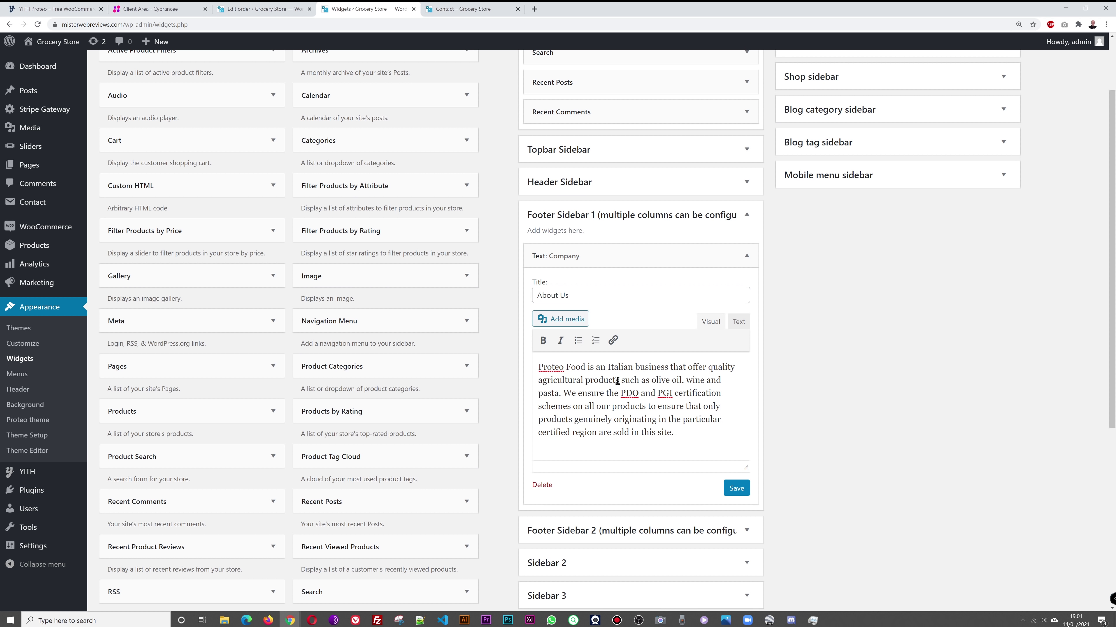
drag(559, 394, 534, 367)
text(Established in )
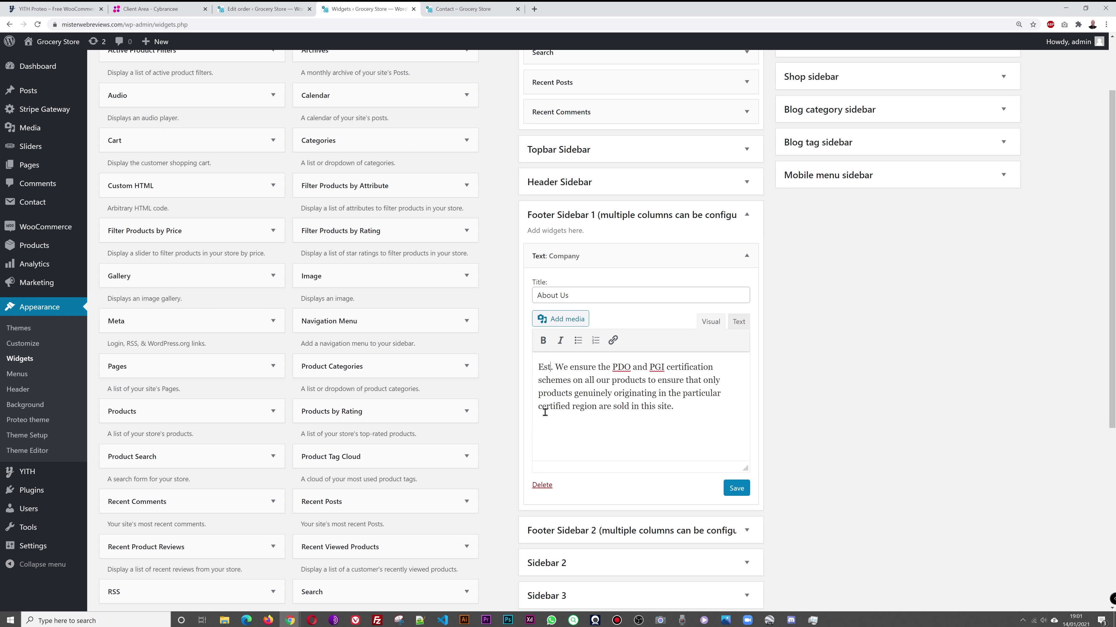
text(1996 we pride ousev)
key(BackSpace)
key(BackSpace)
key(BackSpace)
text(rselves in prov)
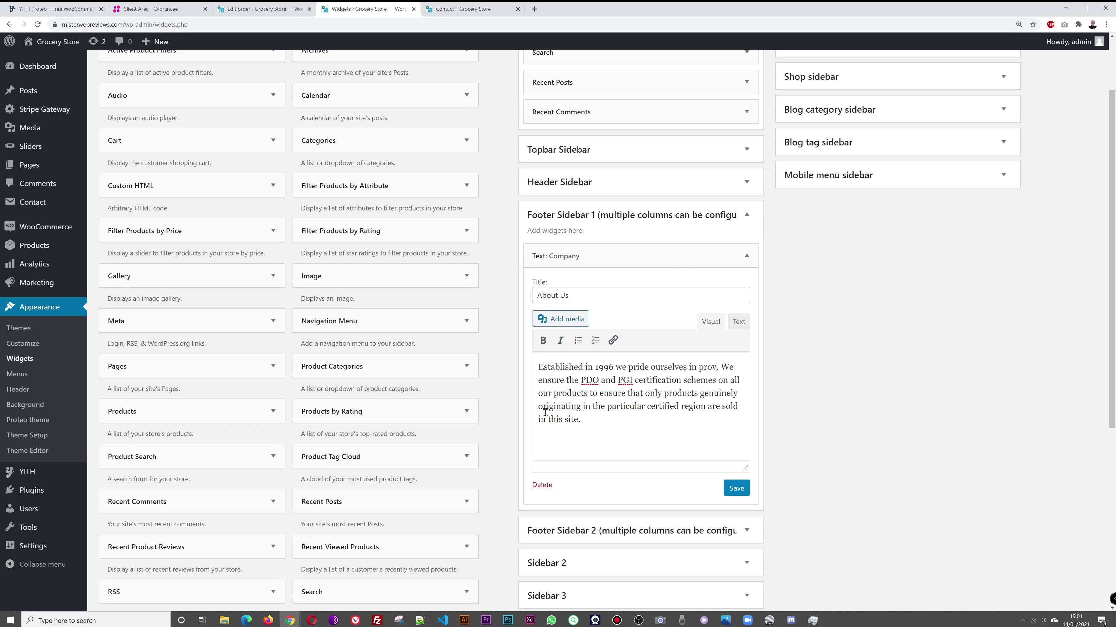
text(iding fresh food to the c)
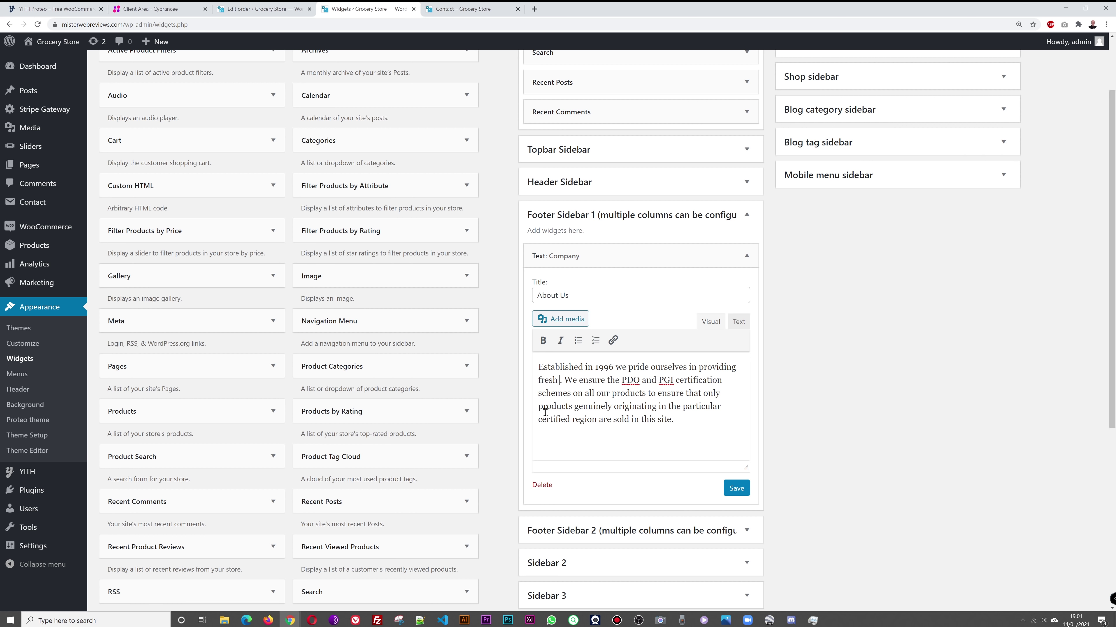
text(ommu)
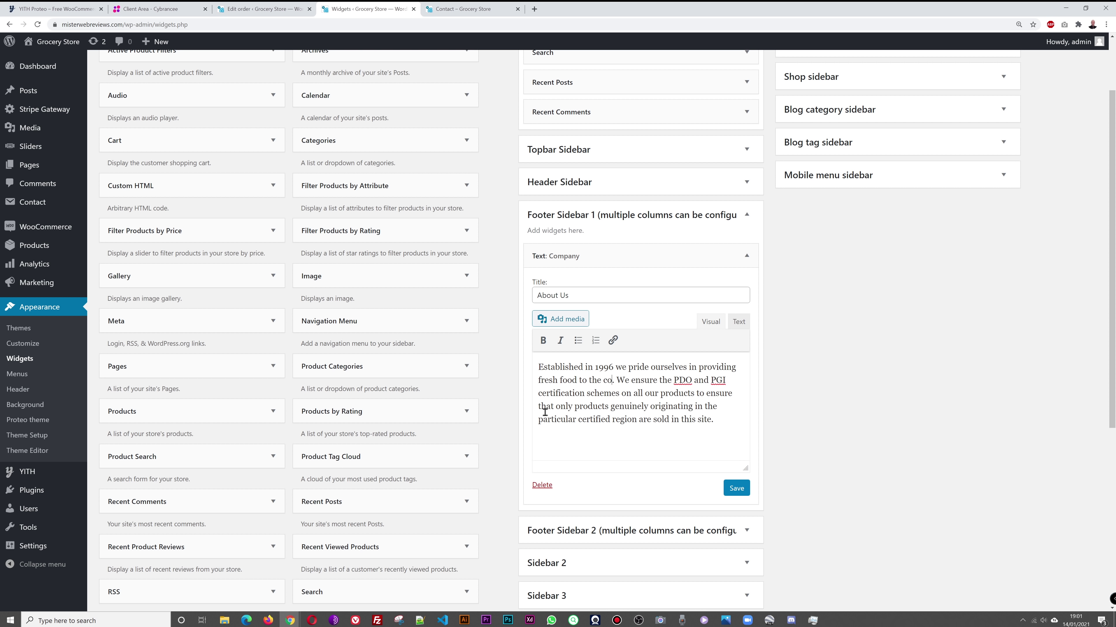
text(nity)
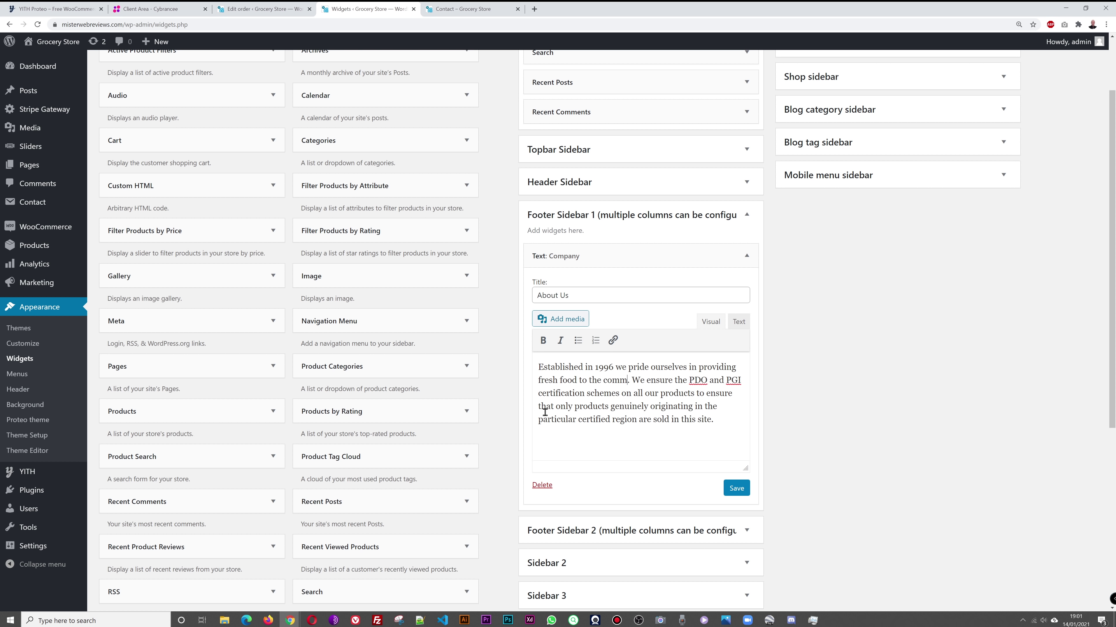
click(736, 489)
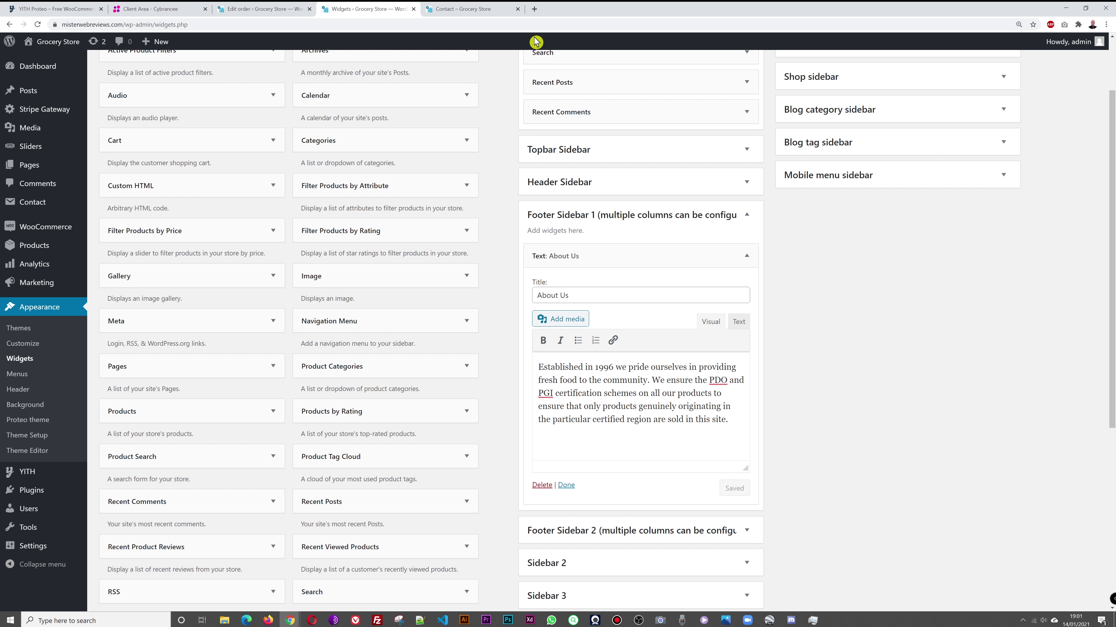
click(483, 8)
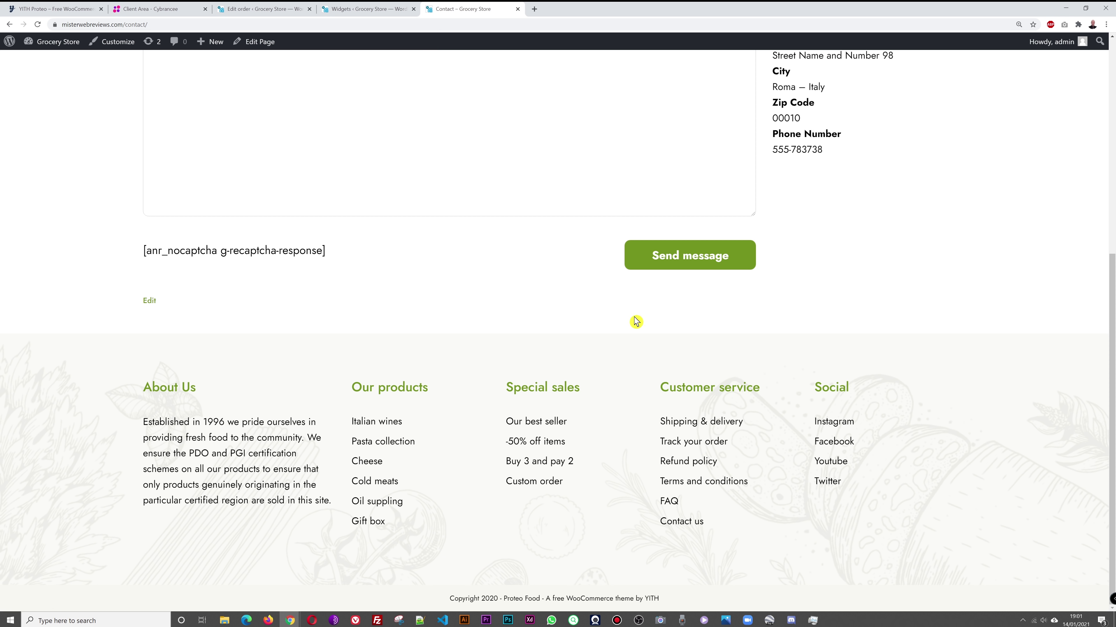
Step: Collapse Footer Sidebar 1 and expand Footer Sidebar 2 to show its four Navigation Menu widgets, then switch to Edit order
click(376, 10)
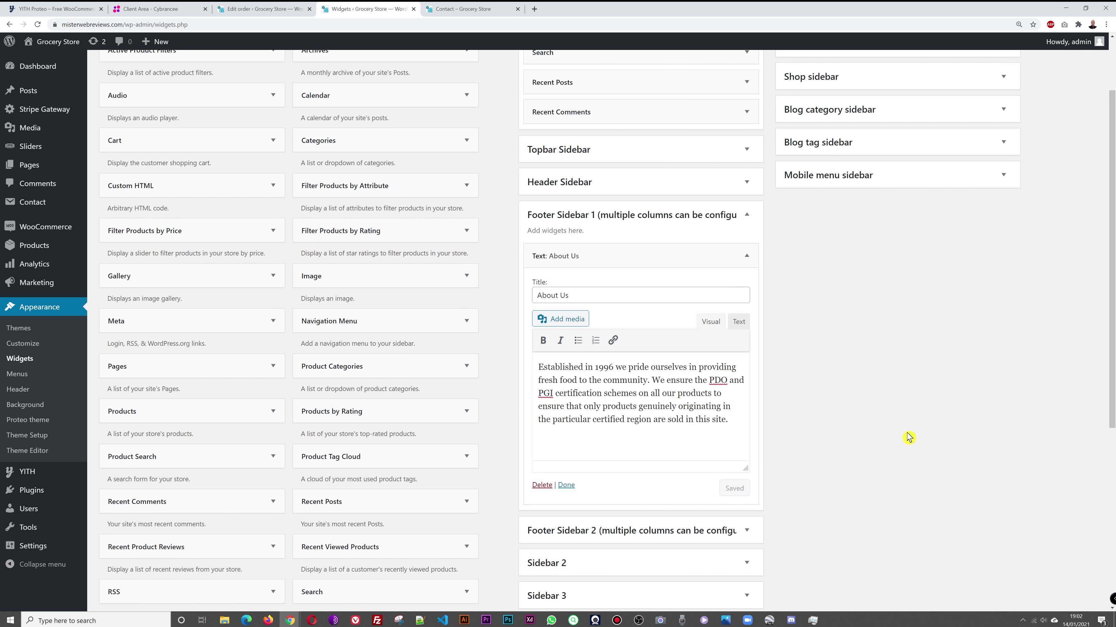
scroll(908, 437, down, 3)
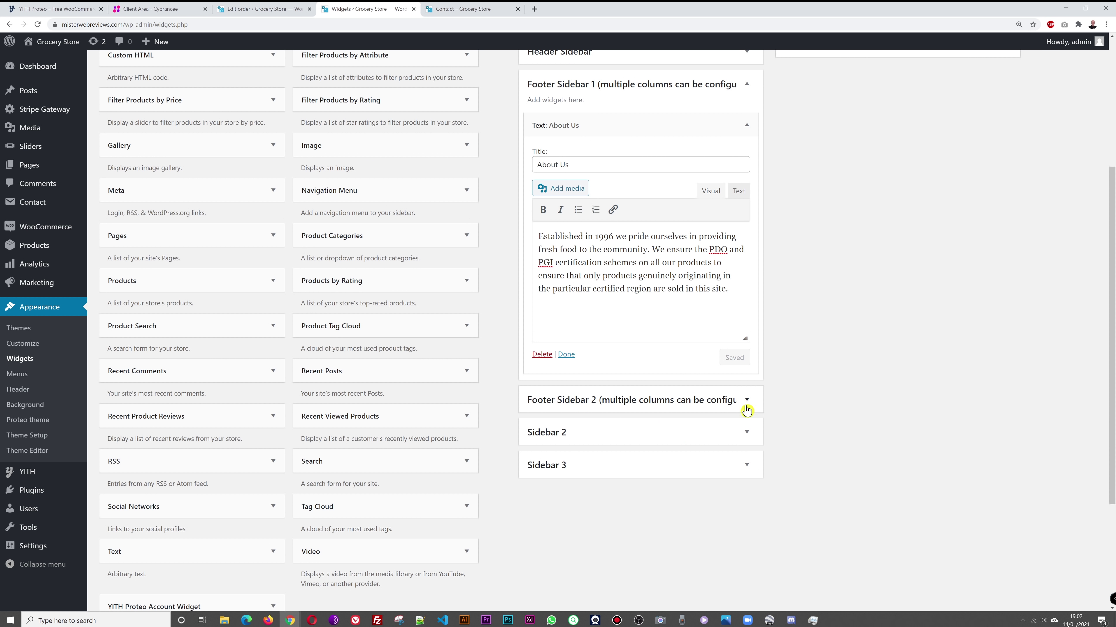
scroll(842, 329, up, 1)
click(747, 128)
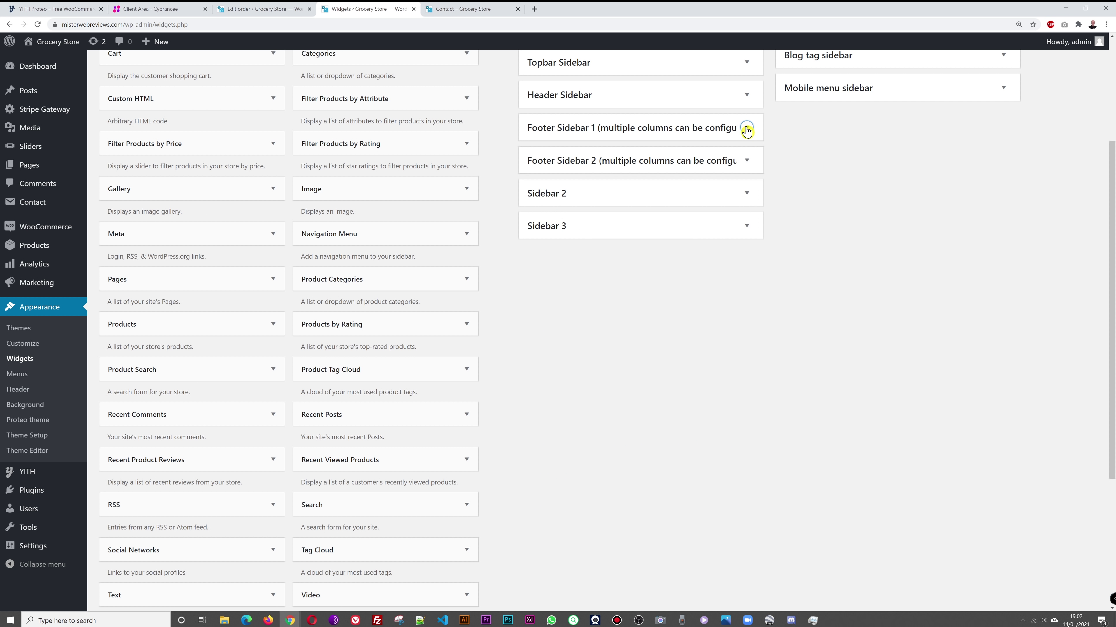
click(747, 160)
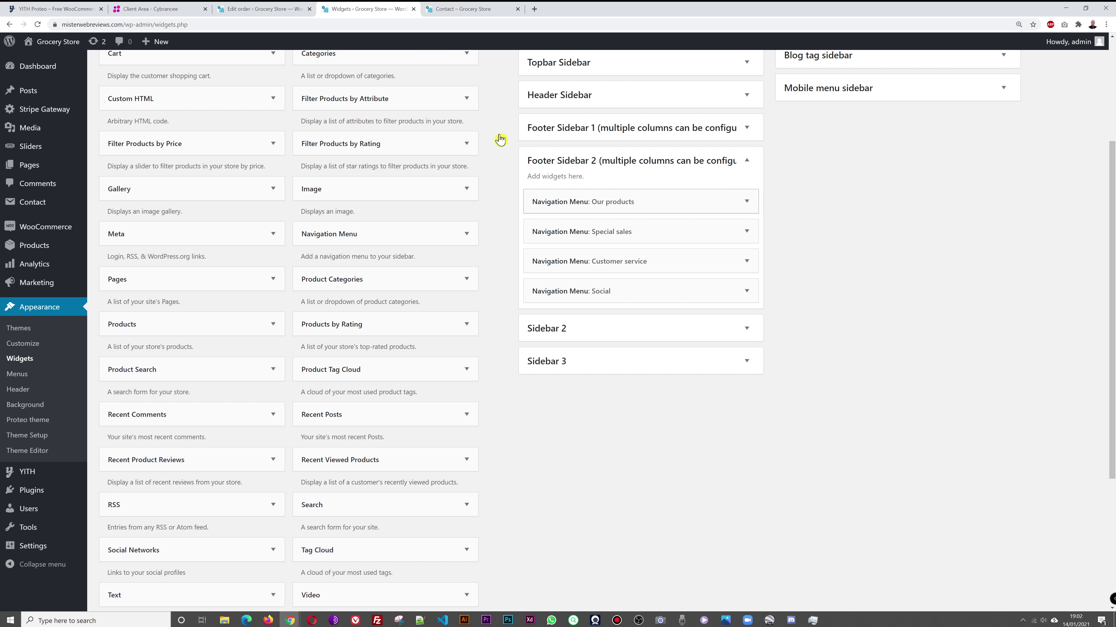
click(257, 8)
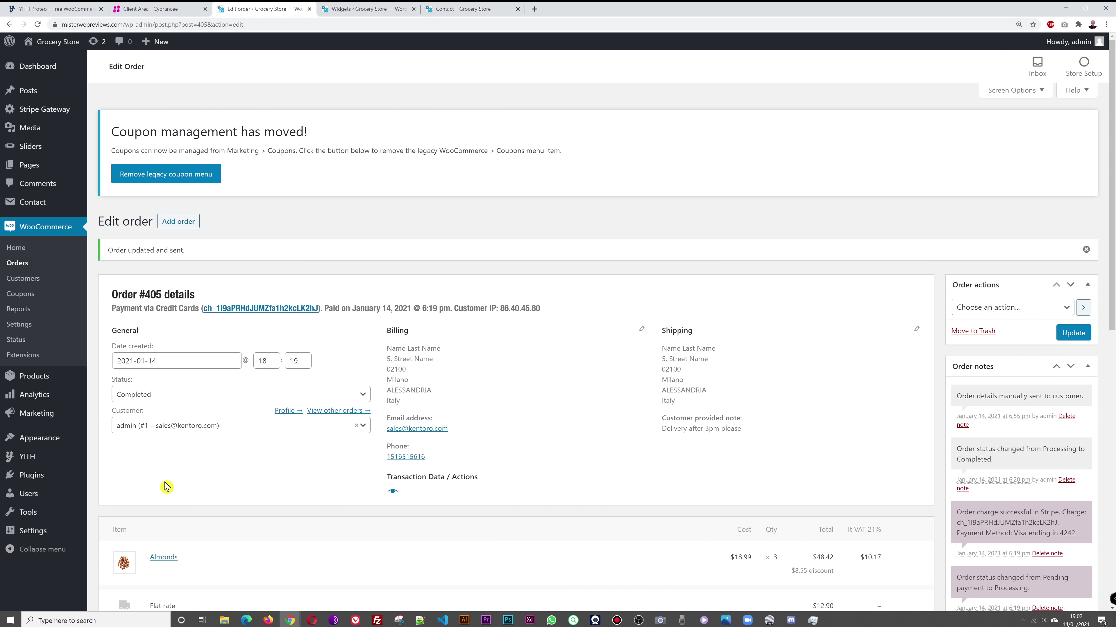
Step: Open the Menus editor and look through the available menus, then return to Widgets
mouse_move(25, 440)
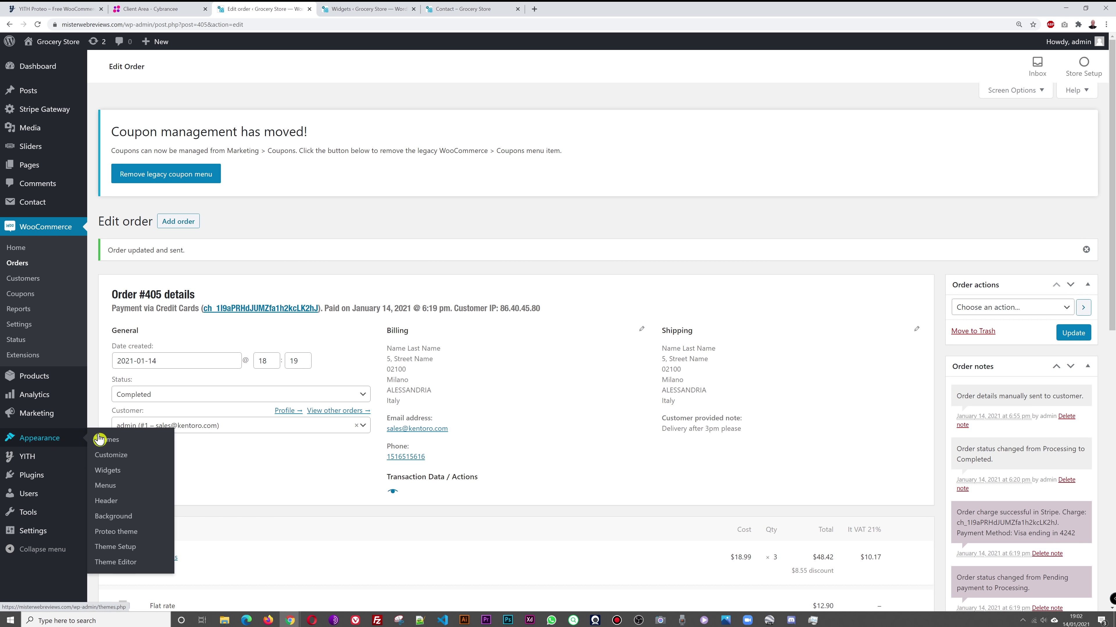
click(112, 489)
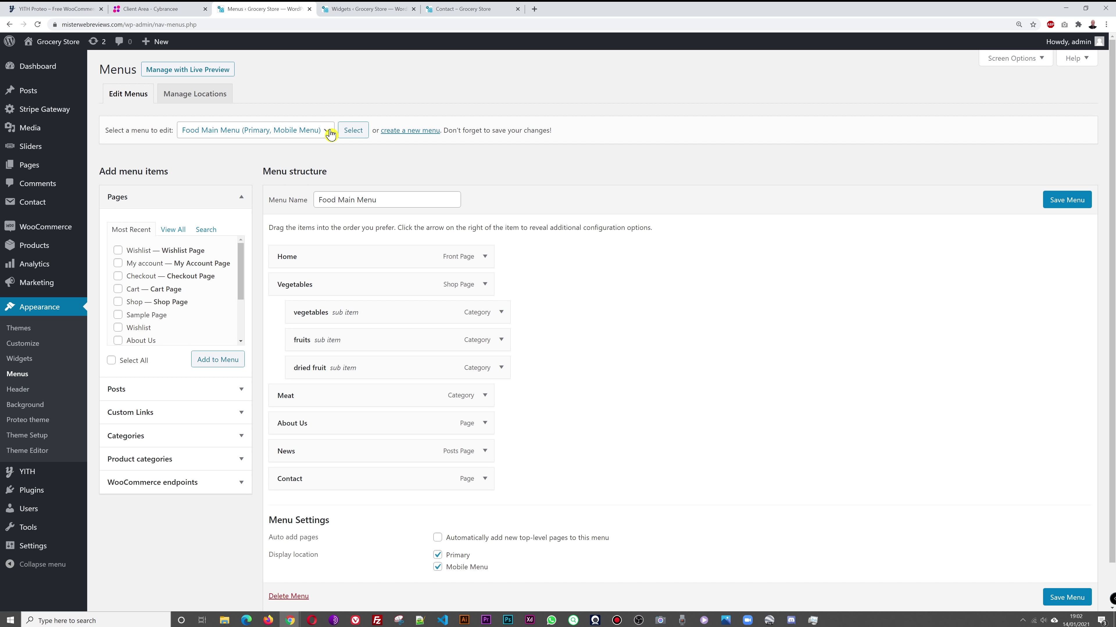
click(329, 131)
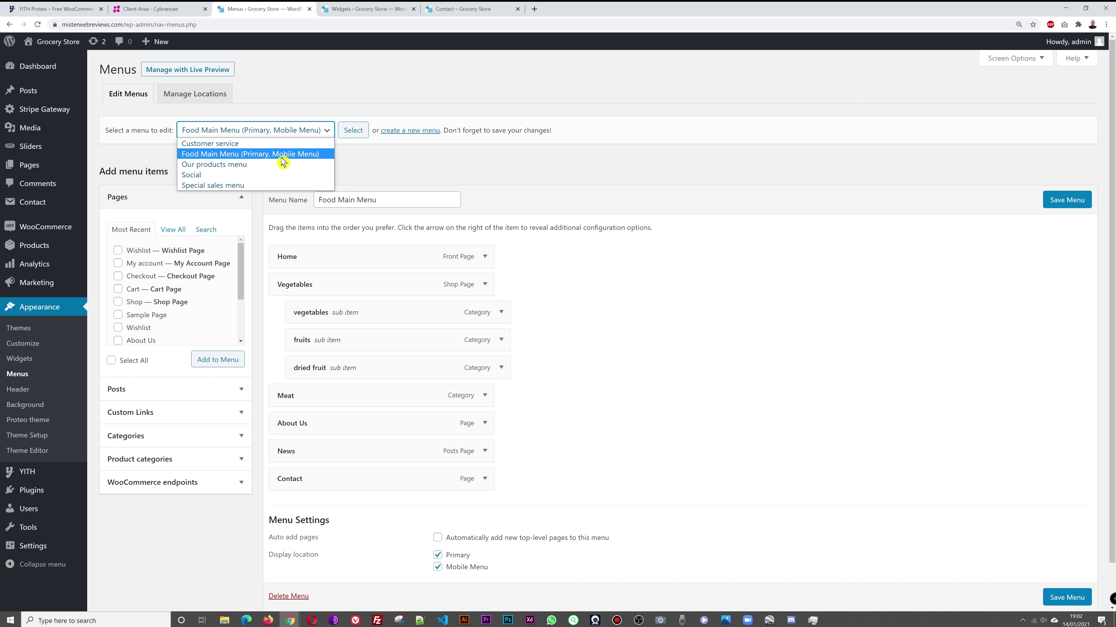
click(360, 83)
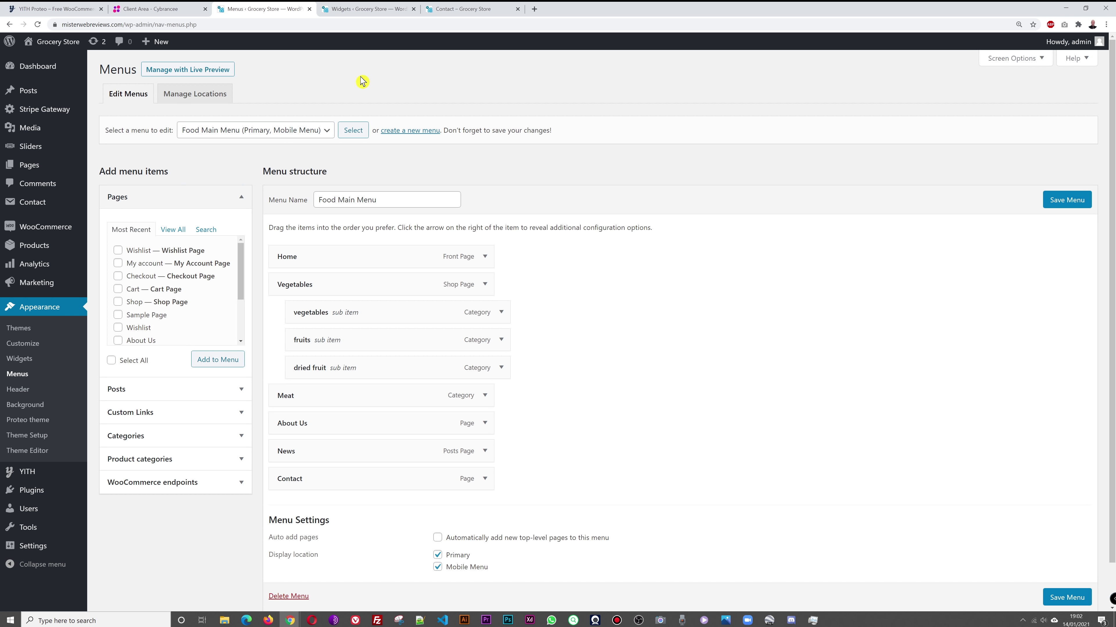
click(371, 10)
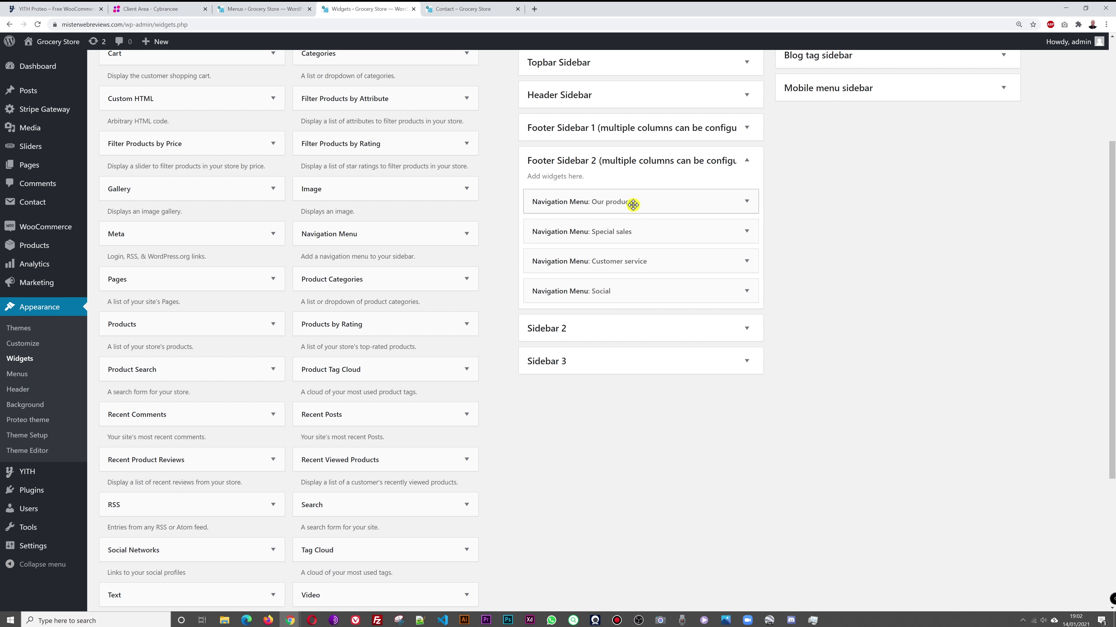
Step: Load the Our products menu for editing and compare it with the Contact page footer links
click(263, 9)
click(320, 134)
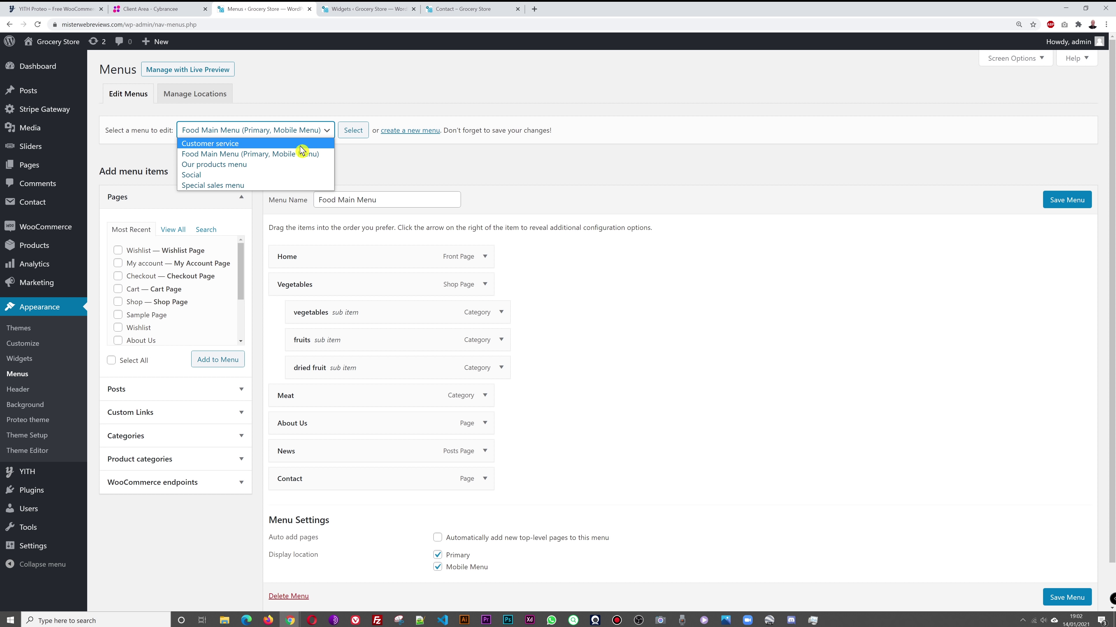
click(275, 169)
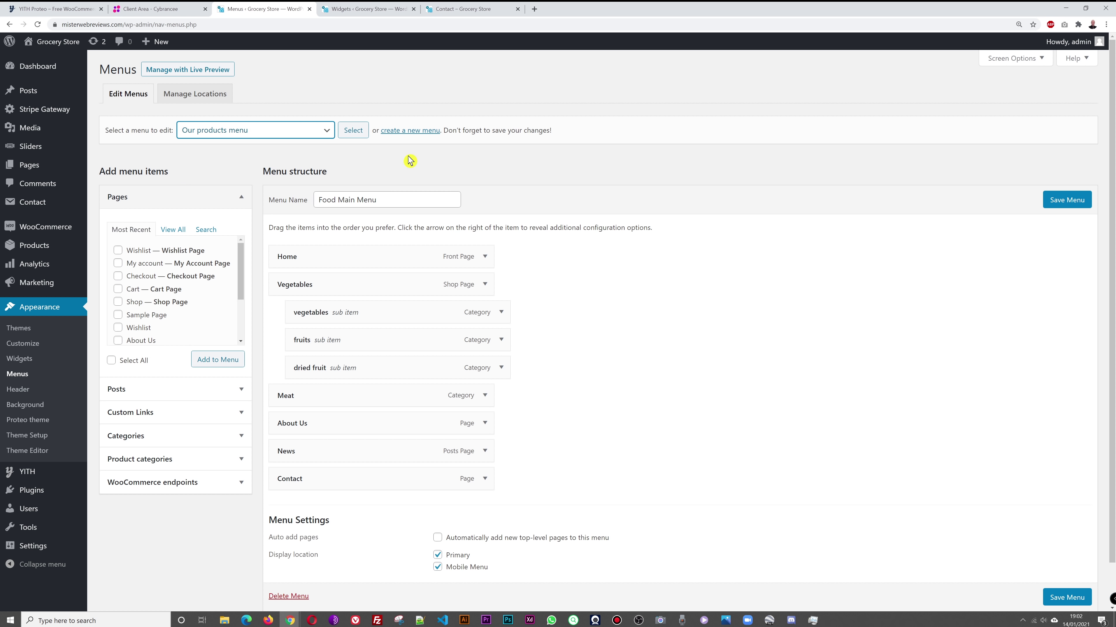
click(354, 131)
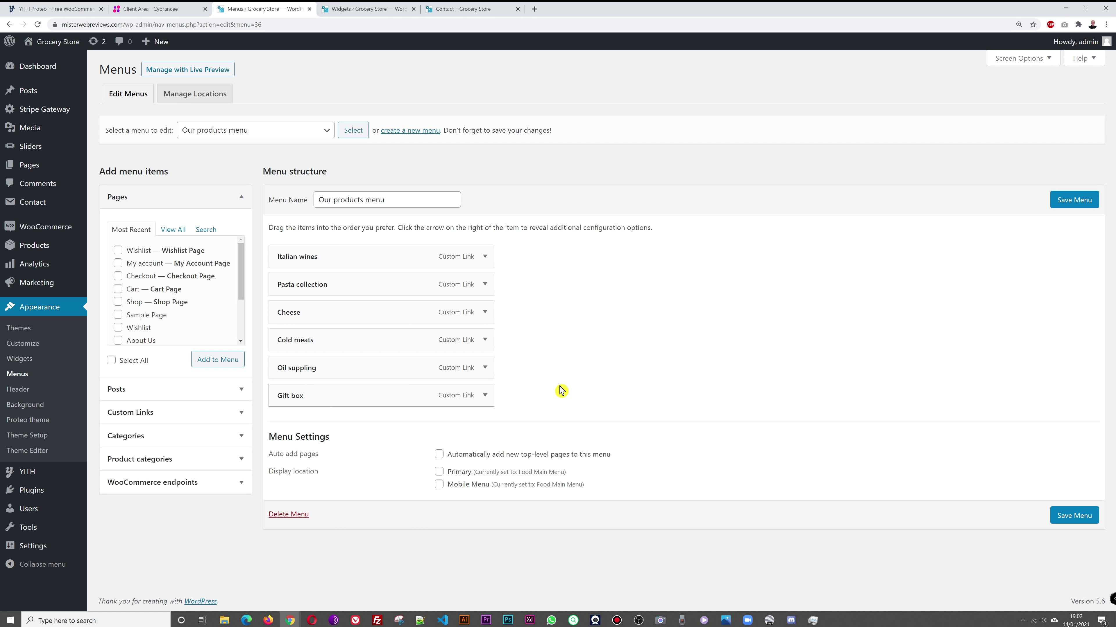
click(384, 16)
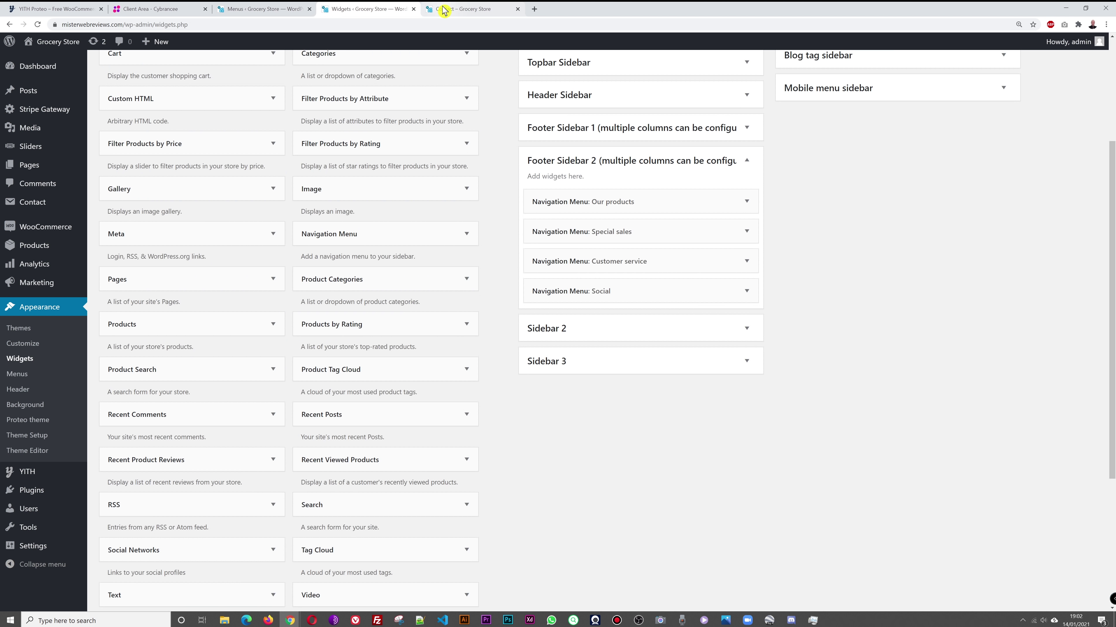
click(441, 11)
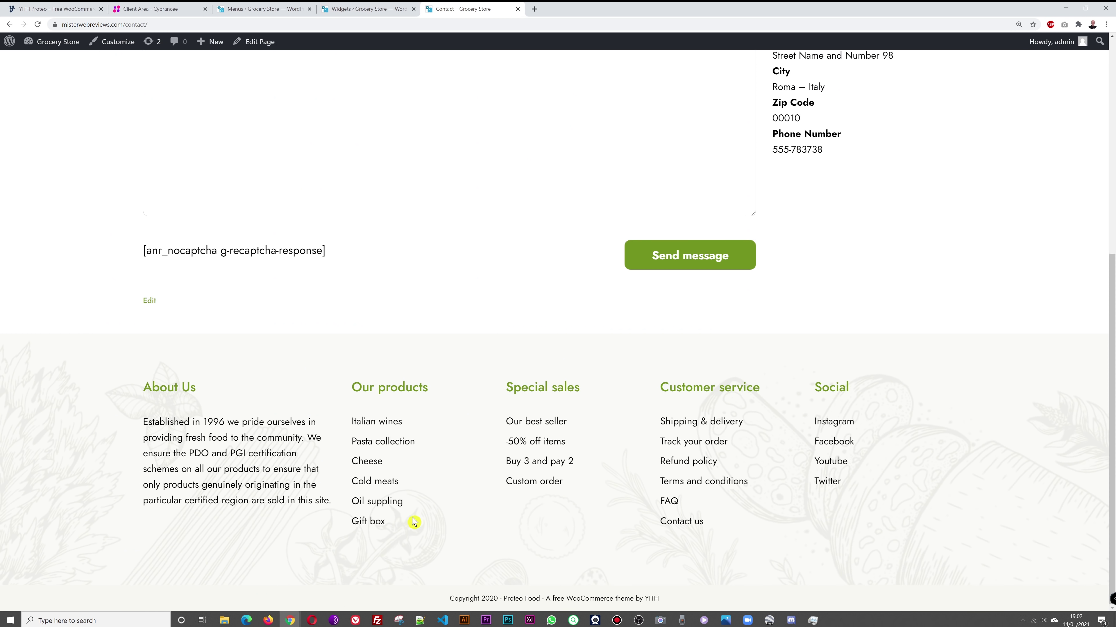
click(254, 11)
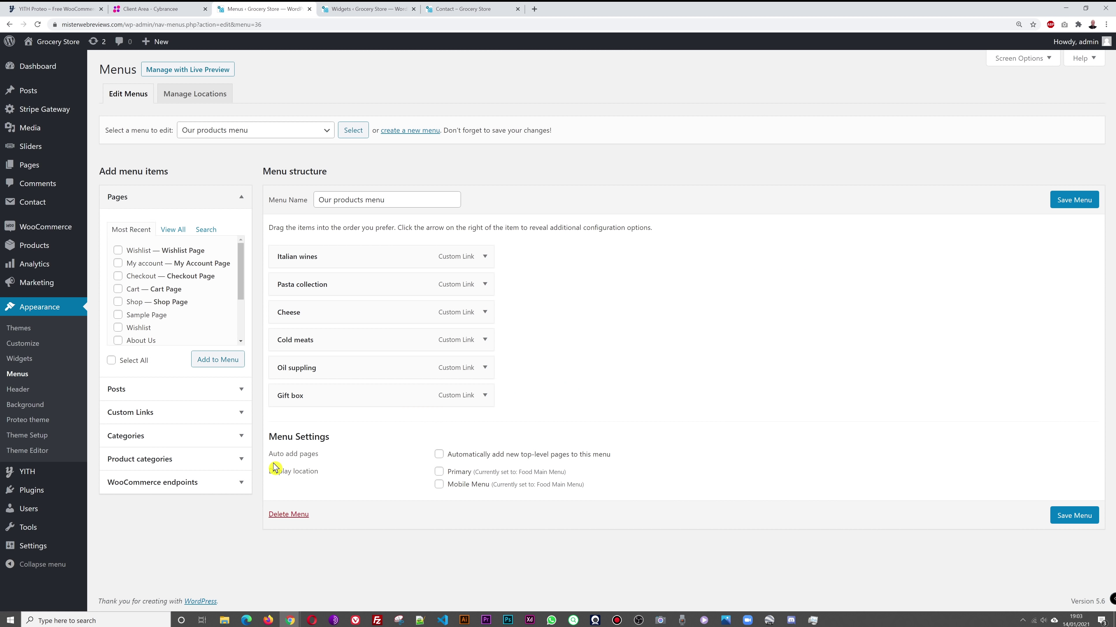
Step: Add the vegetables, fruits, dried fruit and pasta product categories to the Our products menu
click(236, 462)
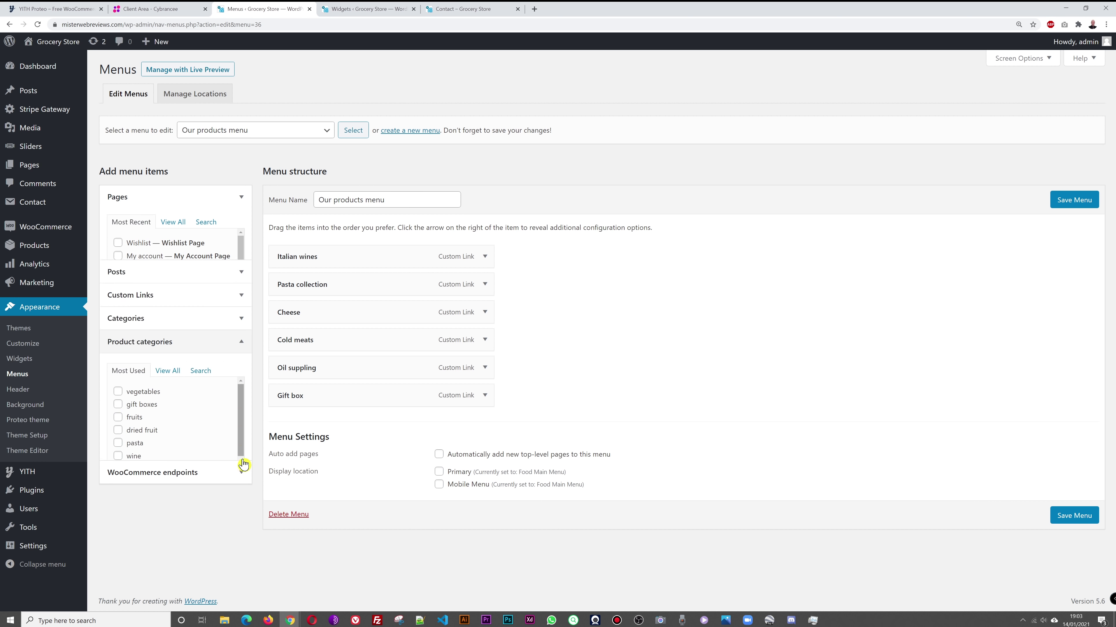
click(118, 345)
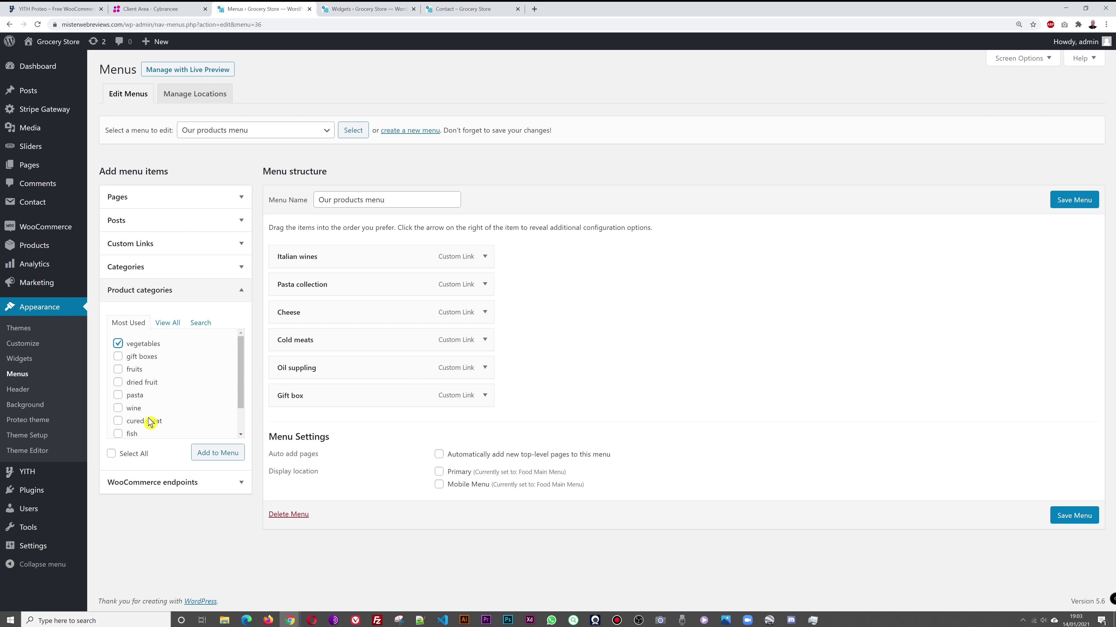
click(119, 372)
click(118, 382)
click(118, 395)
click(218, 453)
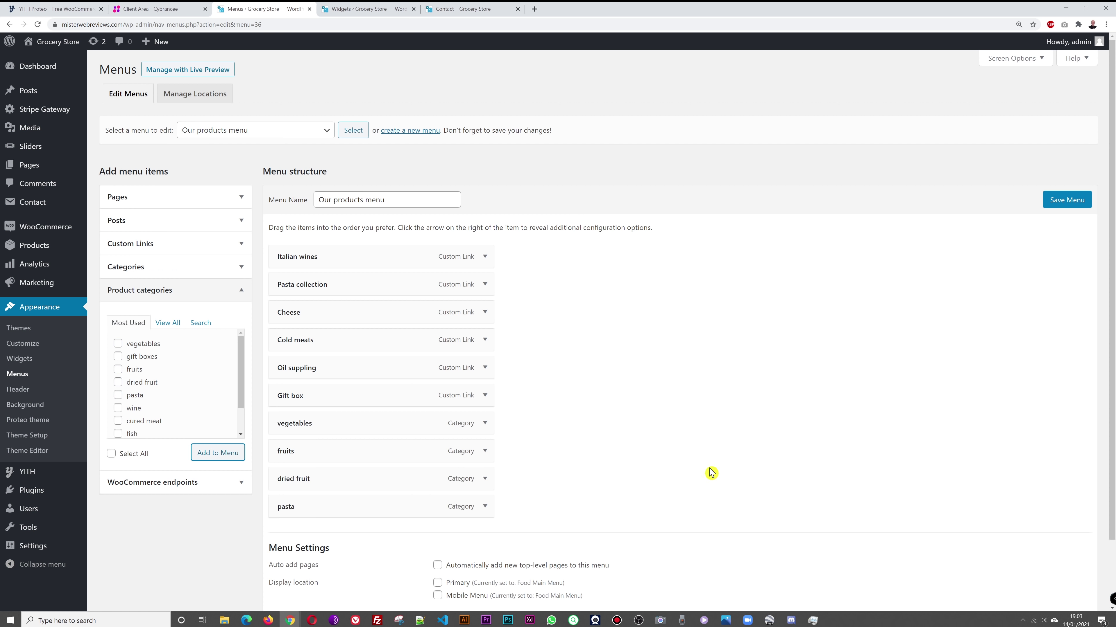
Step: Remove the Gift box, Oil suppling and Italian wines items and save the menu
click(485, 396)
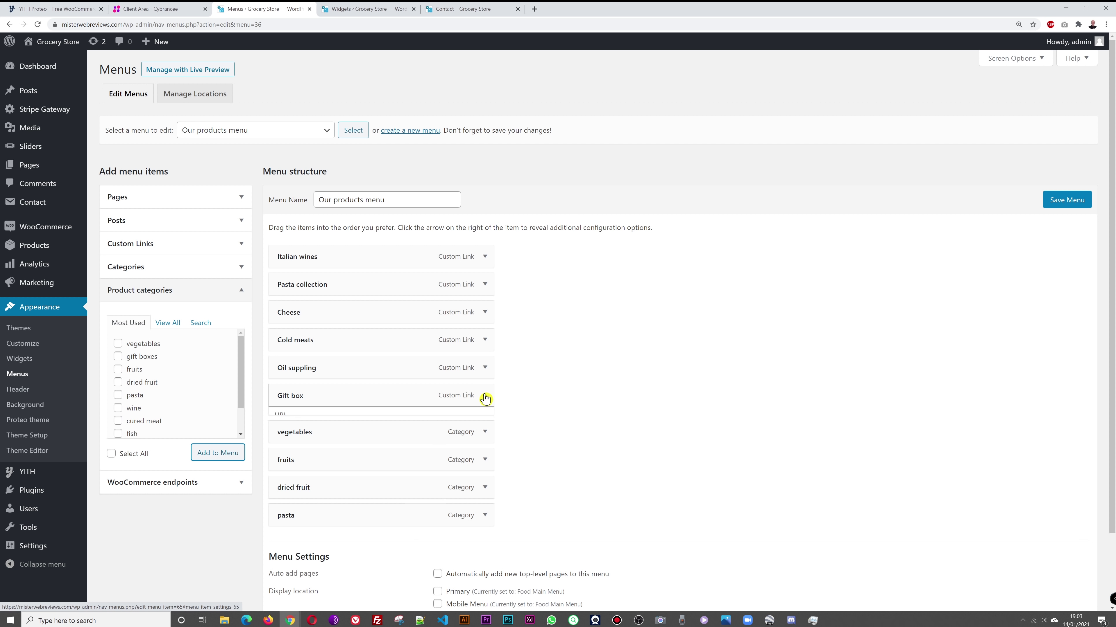
click(291, 506)
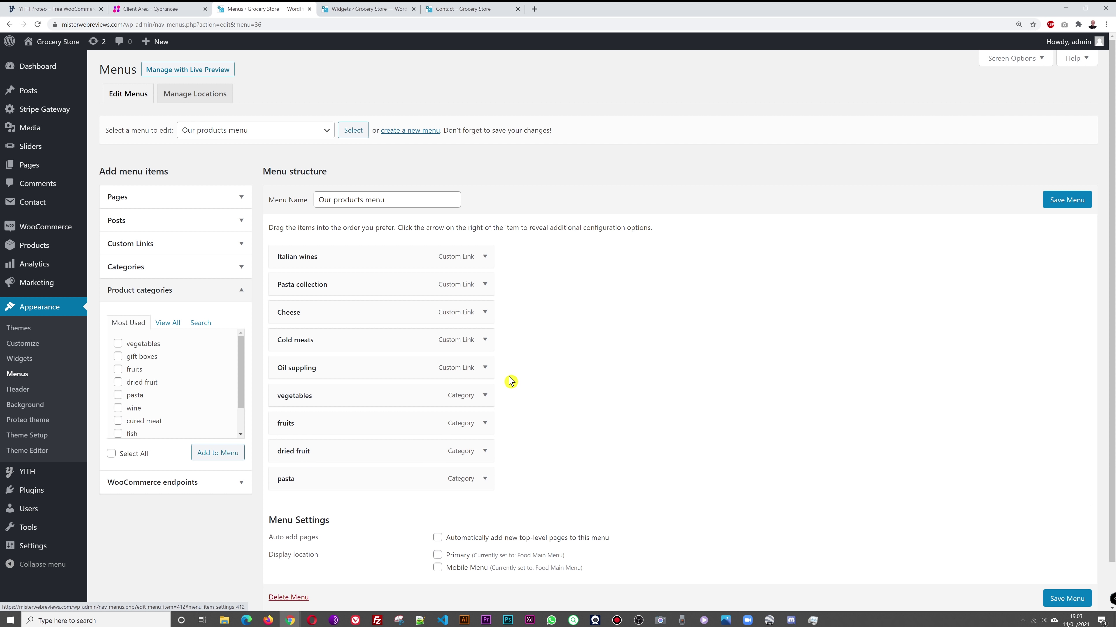
click(485, 369)
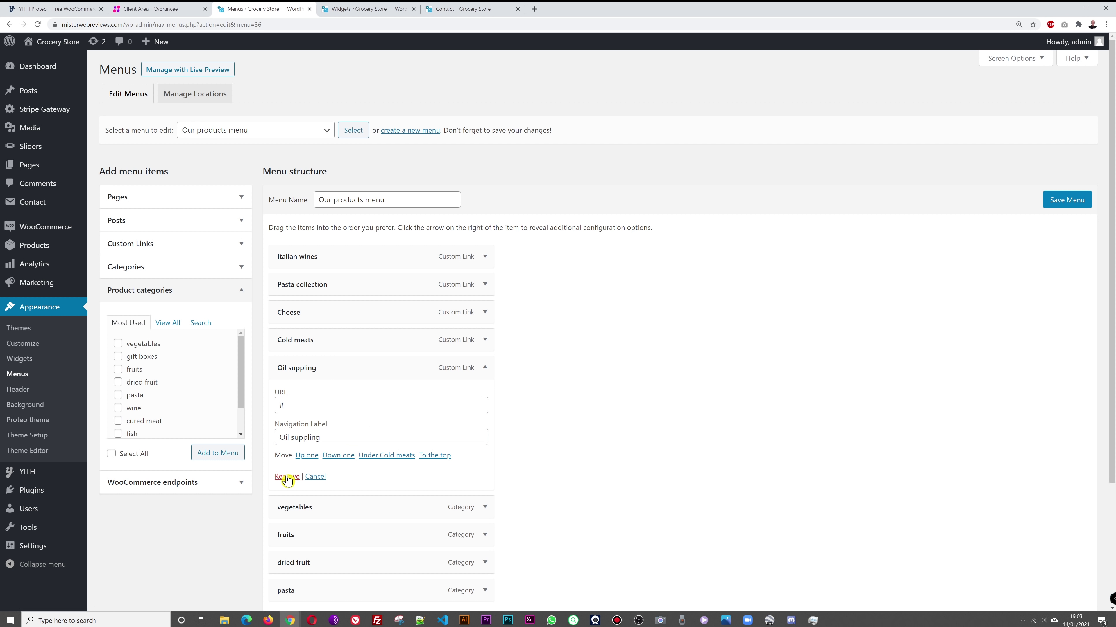
click(292, 480)
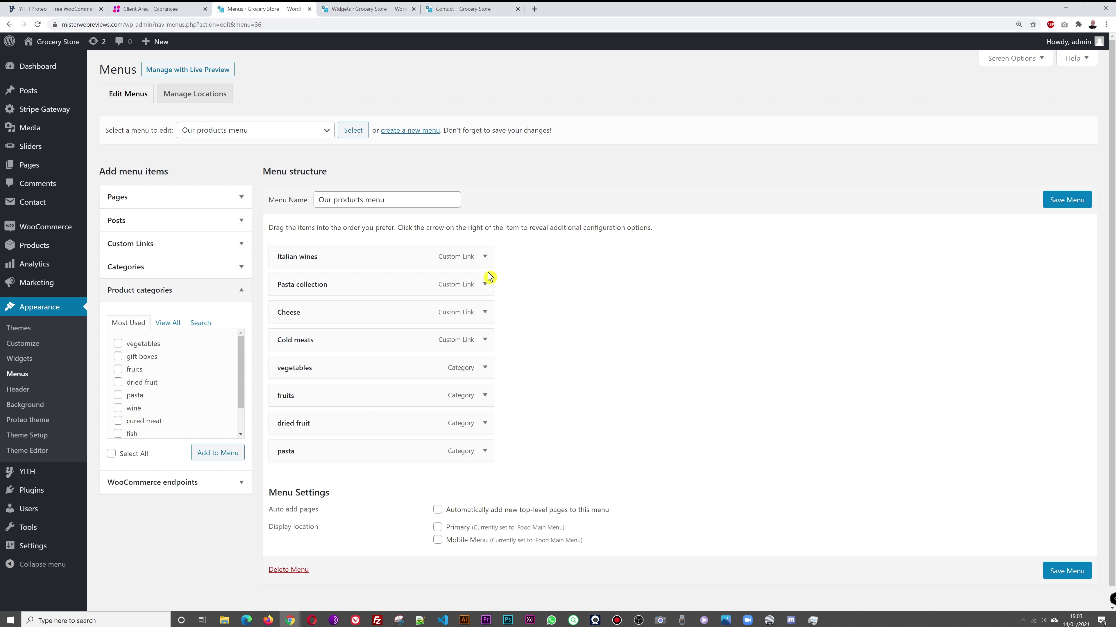
click(485, 257)
click(291, 368)
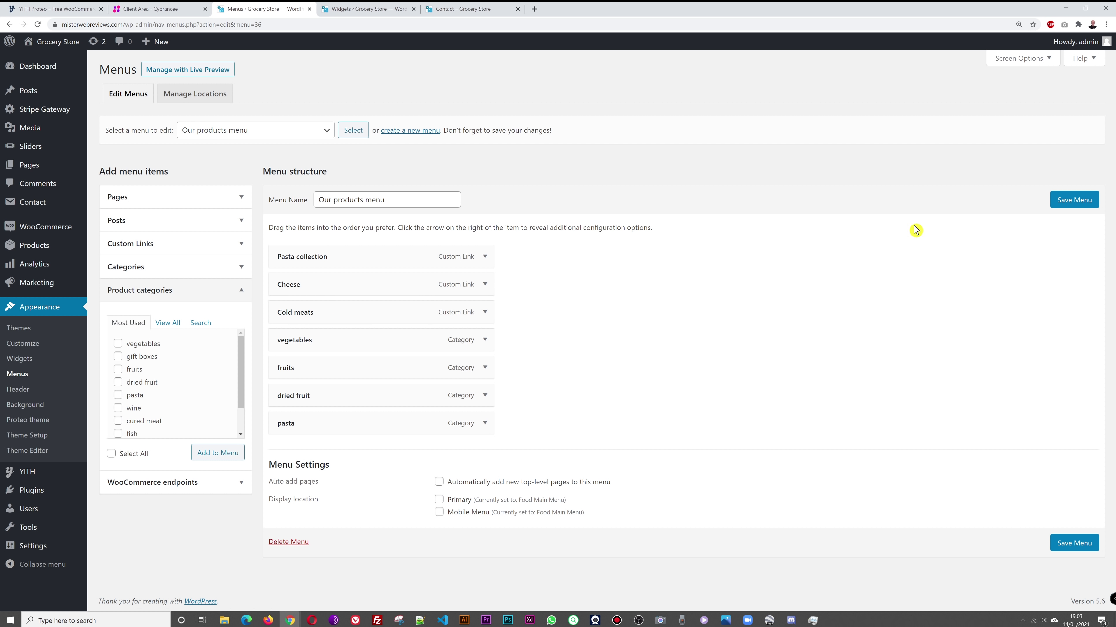
click(1074, 200)
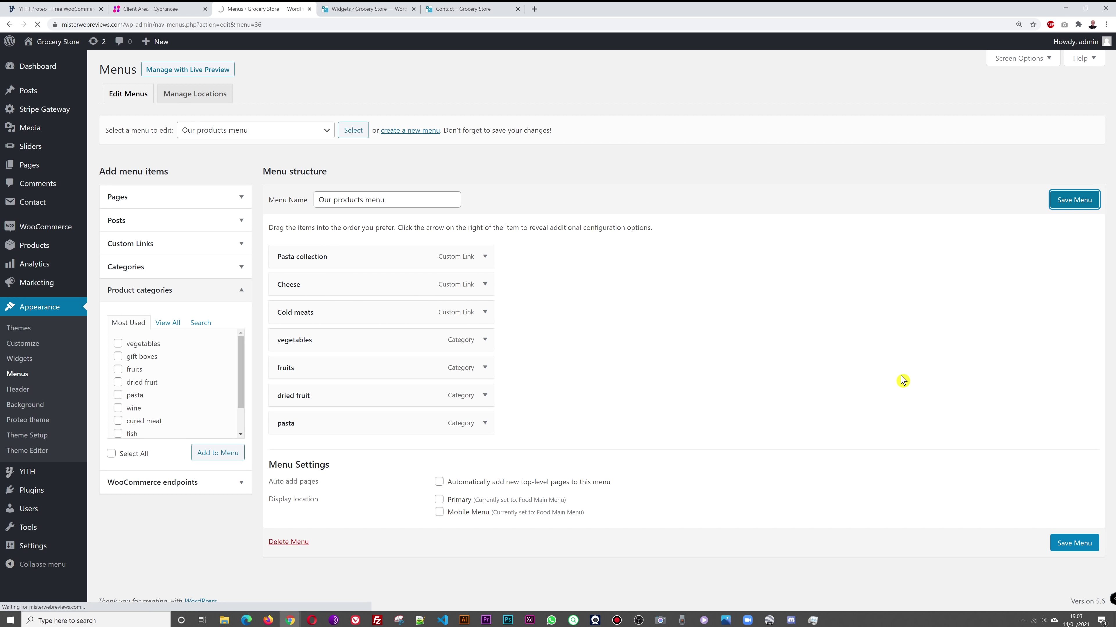
Step: Reload the Contact page and open the pasta category from the footer's updated Our products list
click(465, 9)
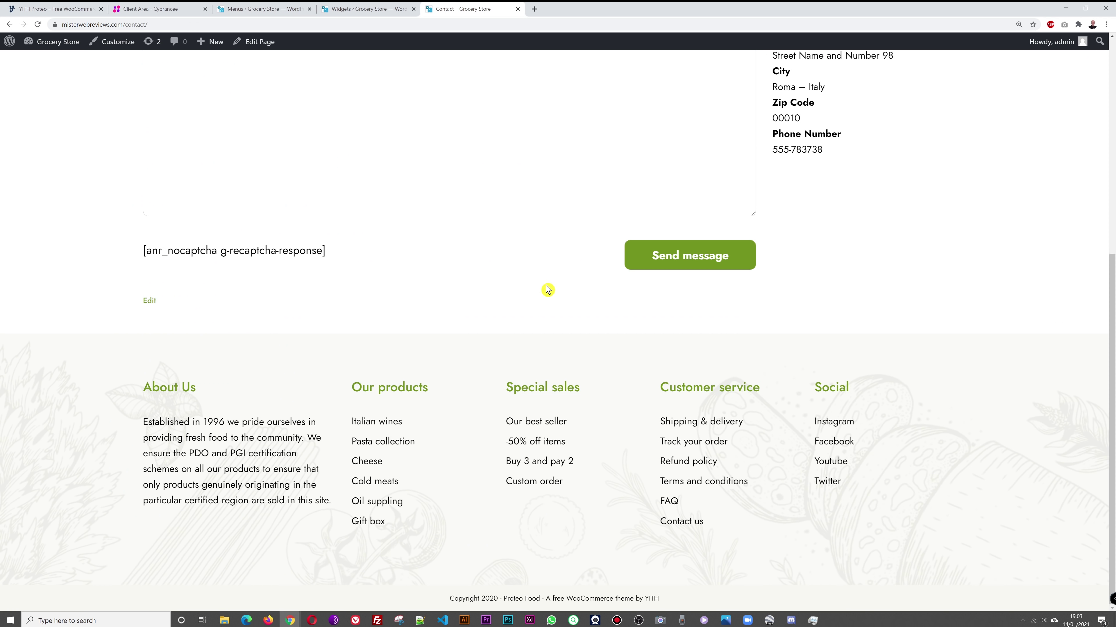
key(F5)
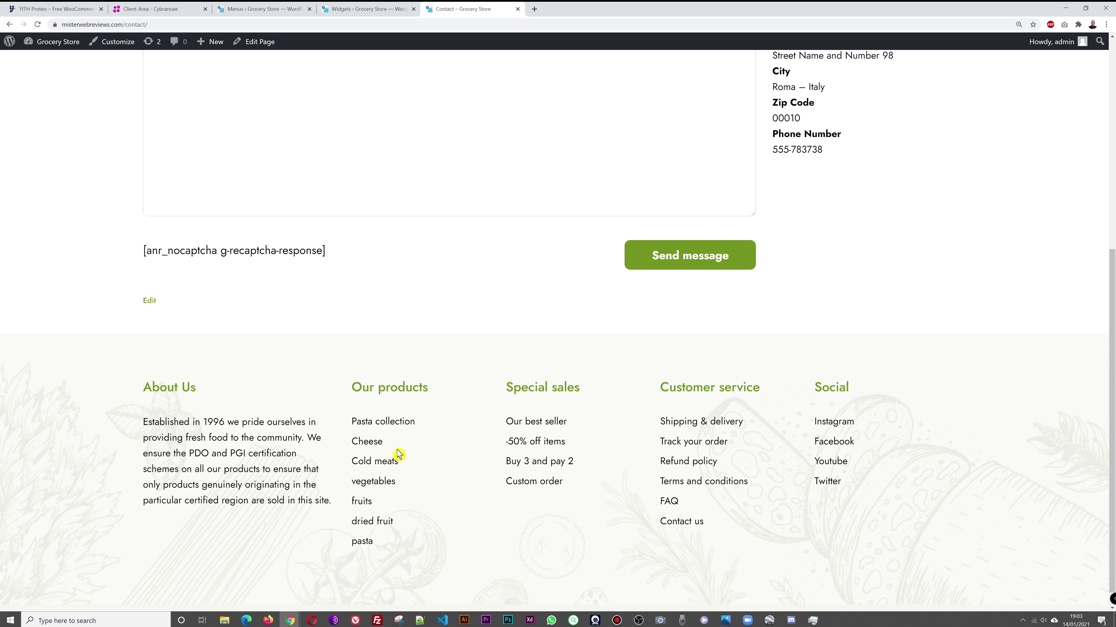
click(376, 445)
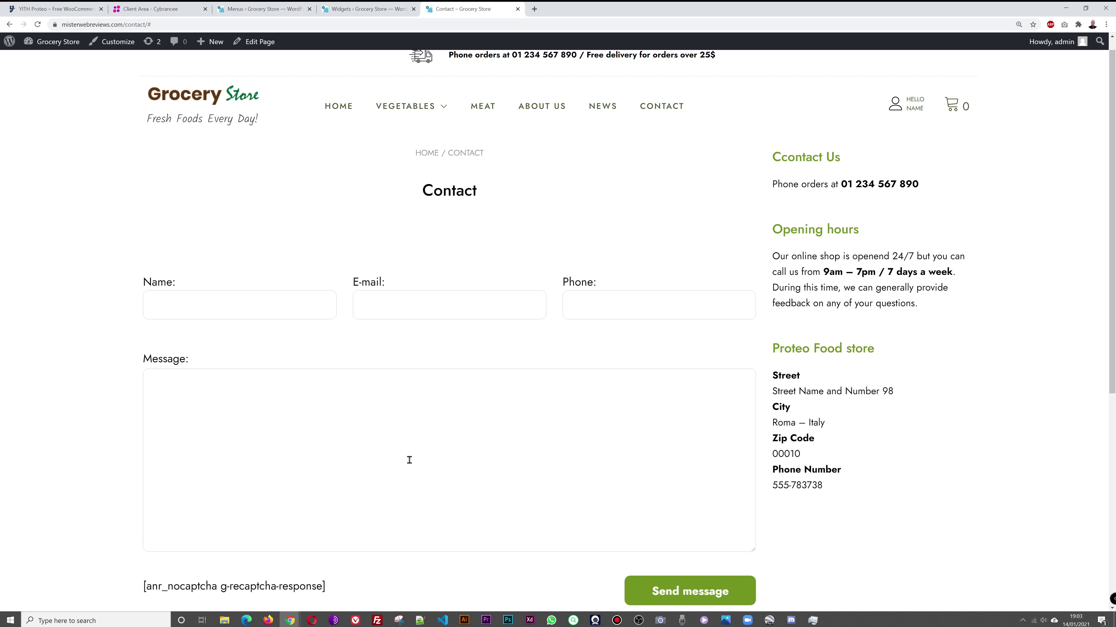
scroll(409, 460, down, 8)
click(370, 522)
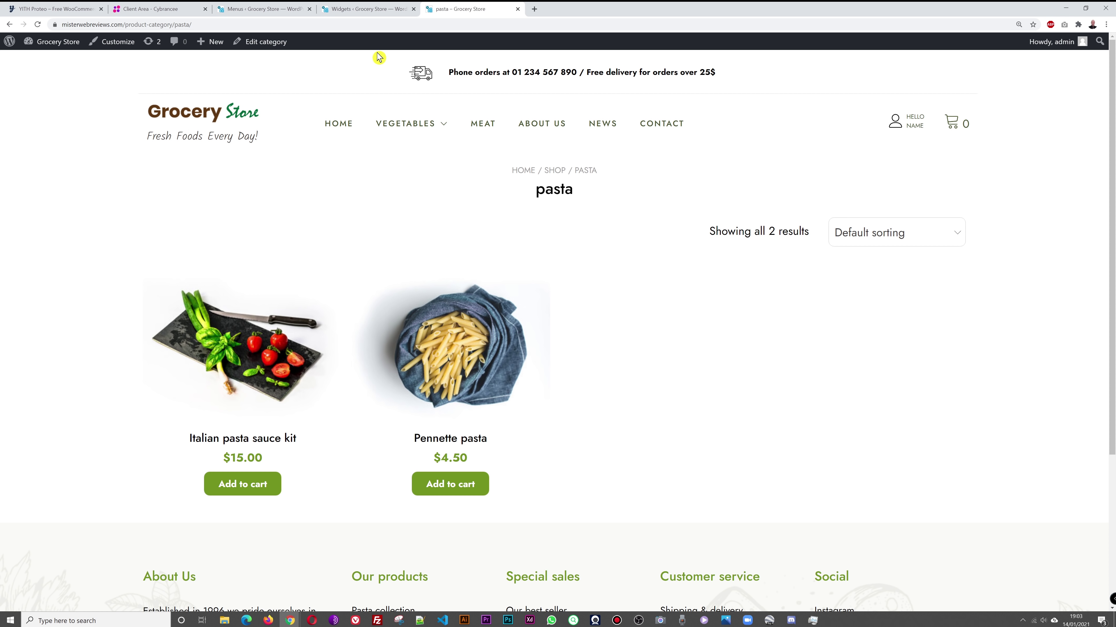
Step: Go back to the Menus editor
click(299, 9)
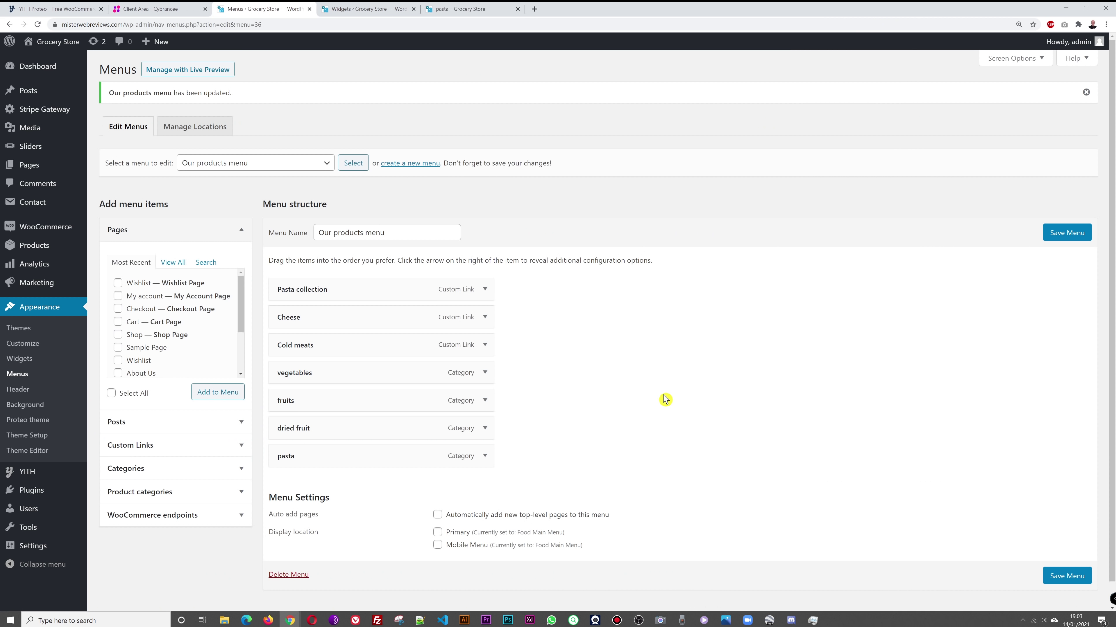
click(382, 9)
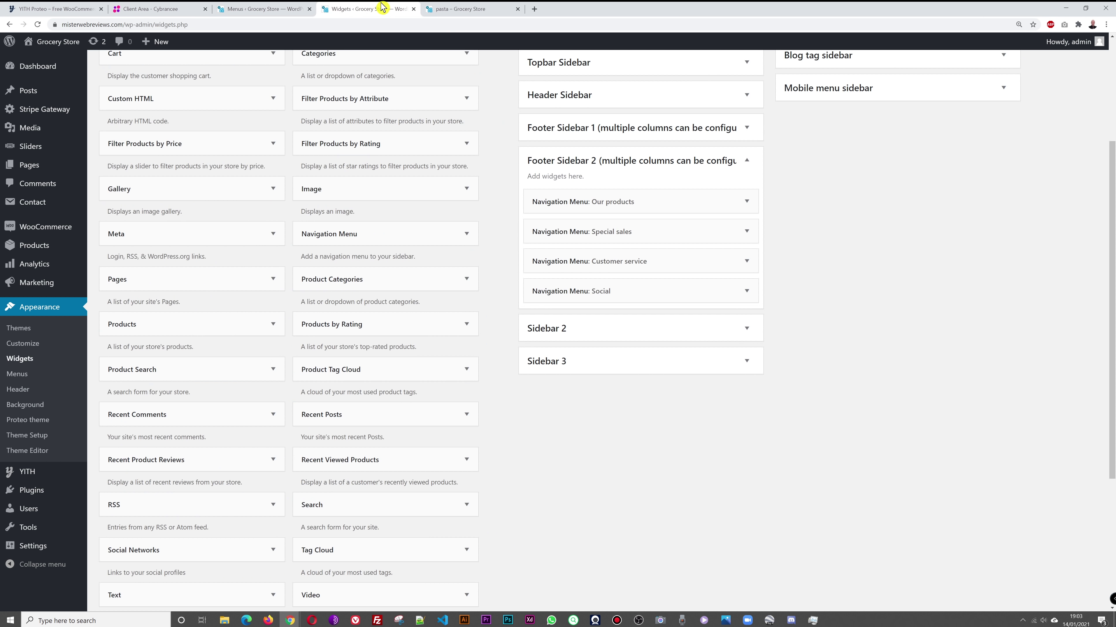
click(463, 9)
click(266, 9)
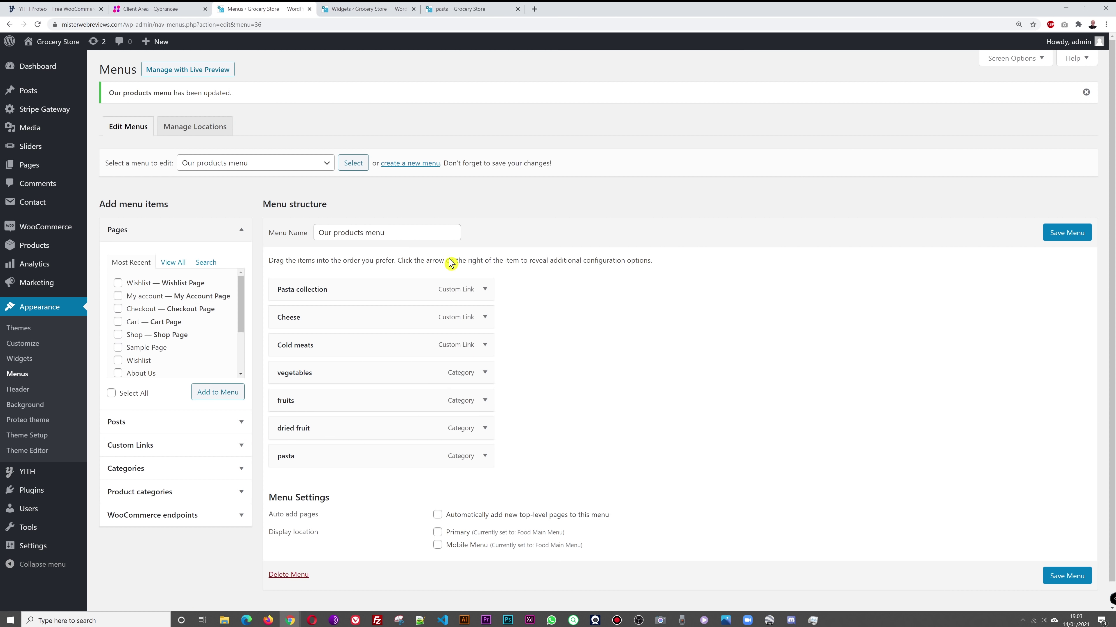
Step: Select and load the Social menu in the Menus editor
click(281, 163)
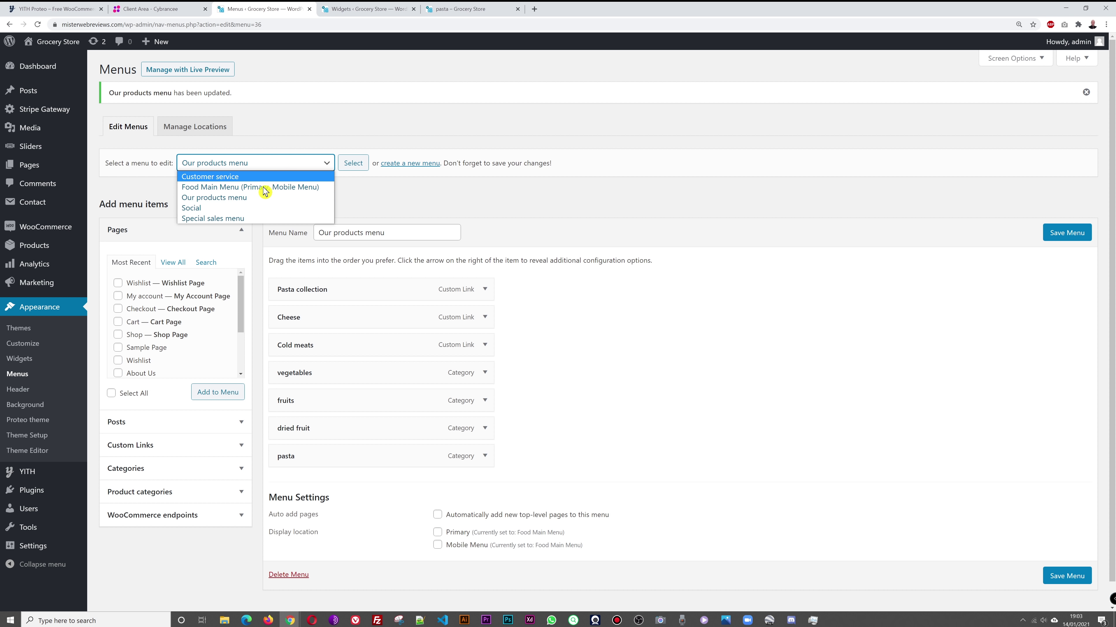
click(262, 210)
click(353, 163)
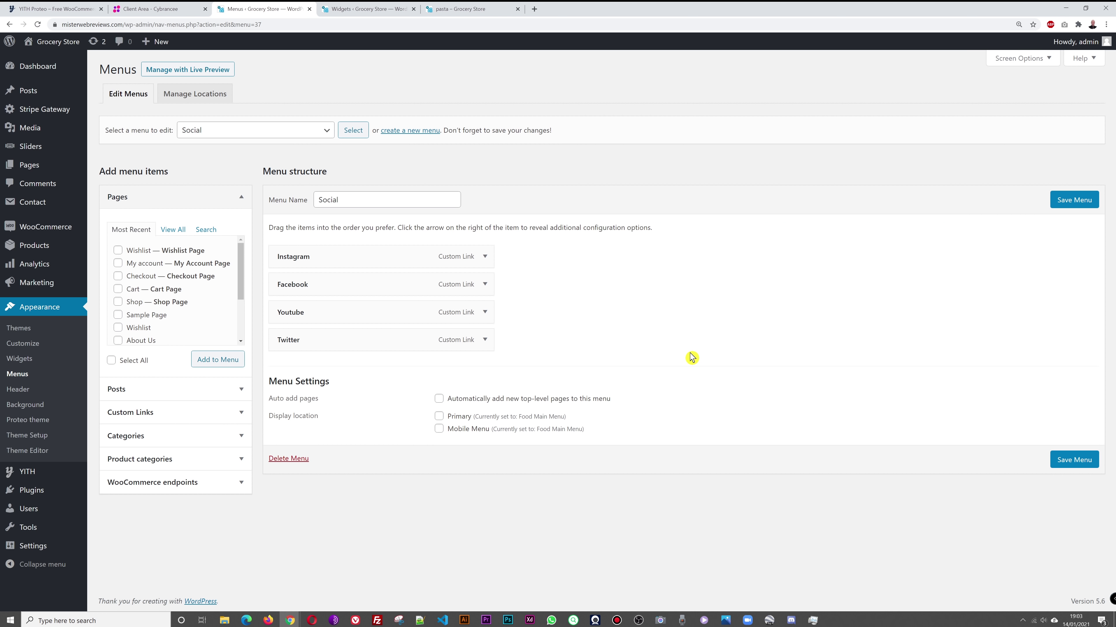
click(457, 7)
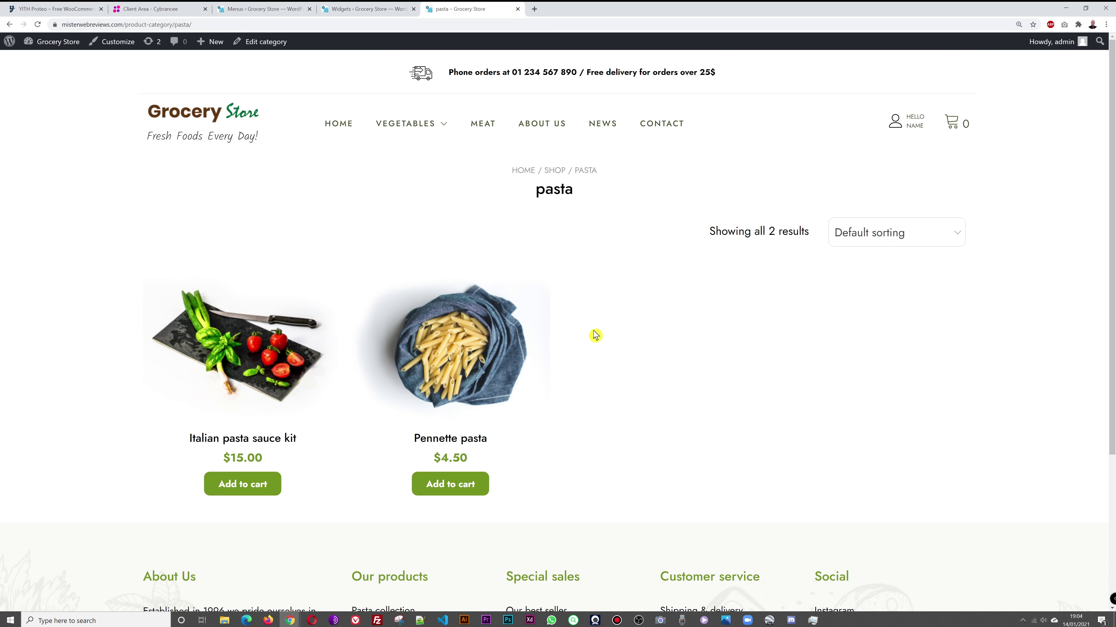
scroll(595, 334, down, 3)
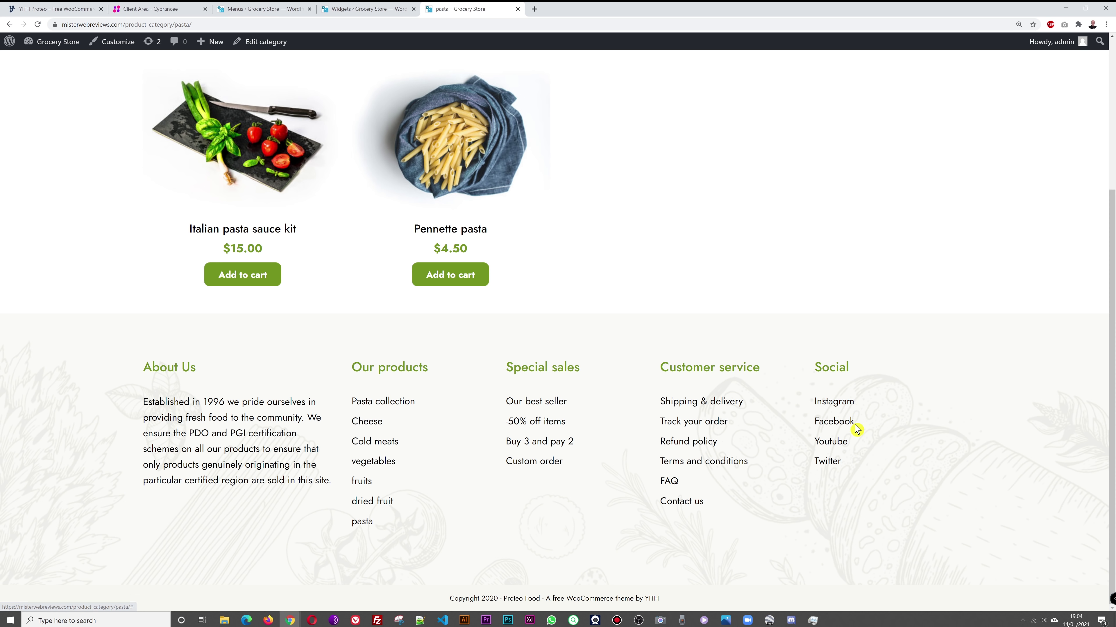
click(351, 8)
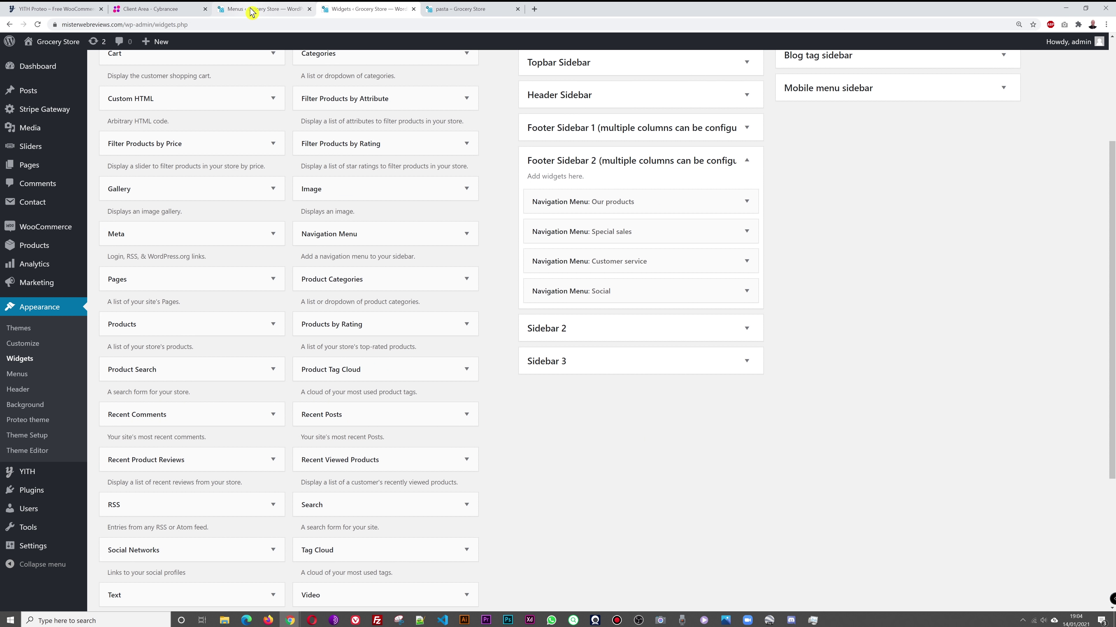
click(250, 9)
click(484, 256)
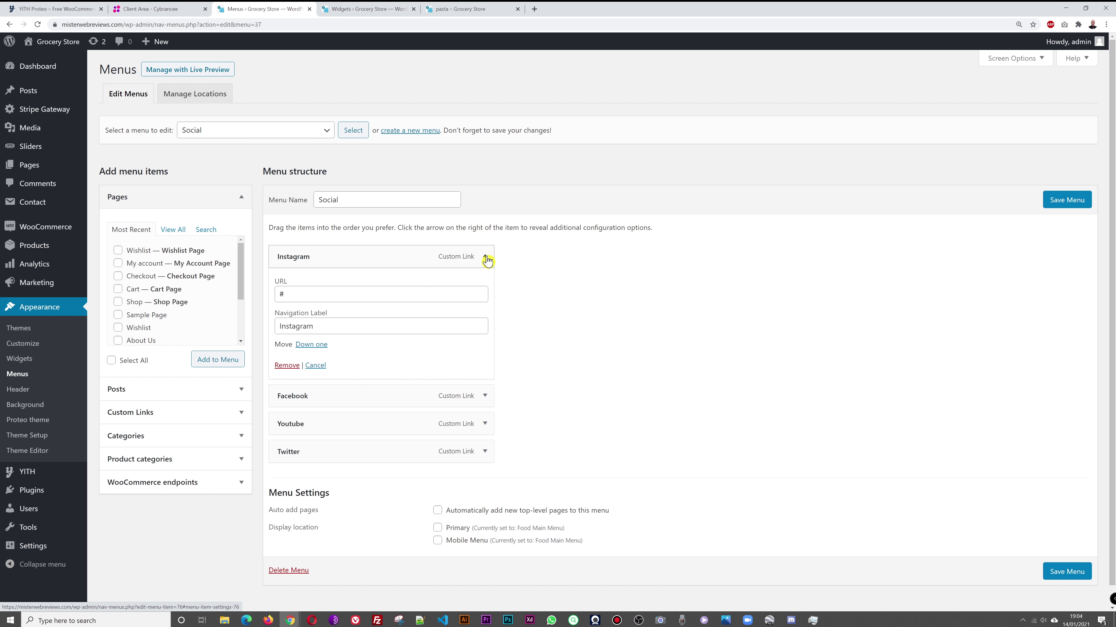
double_click(281, 295)
click(583, 304)
click(281, 295)
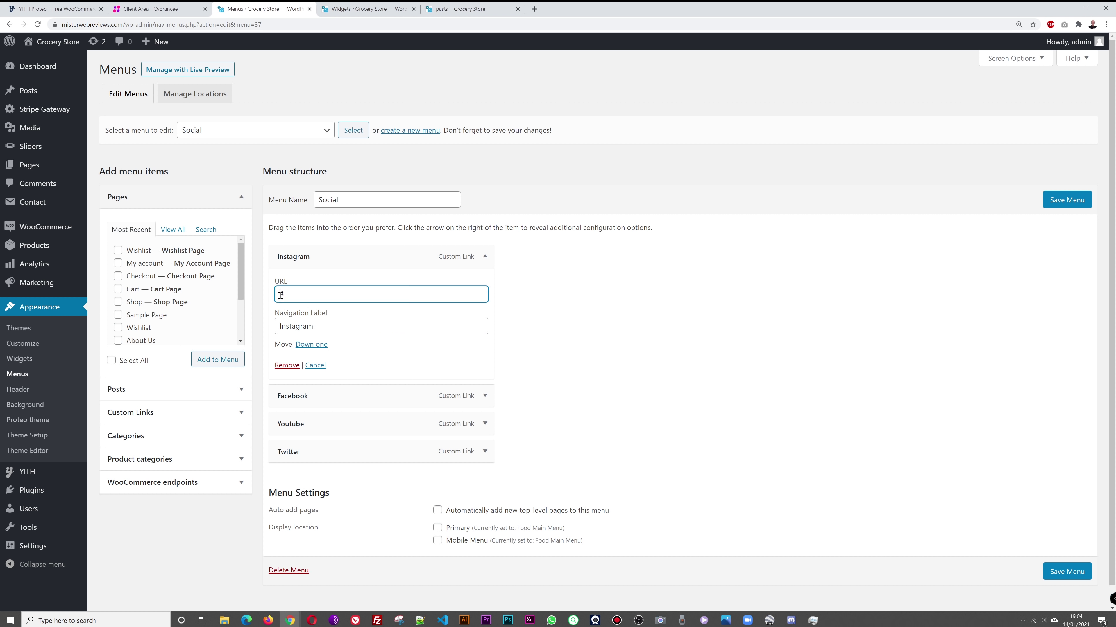
key(BackSpace)
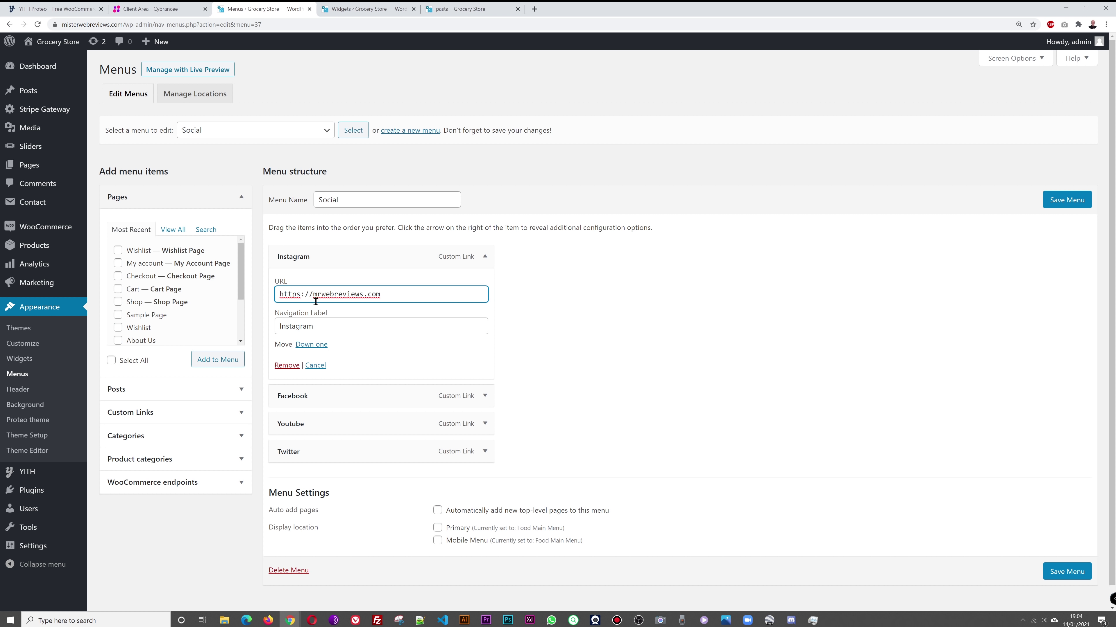
click(595, 315)
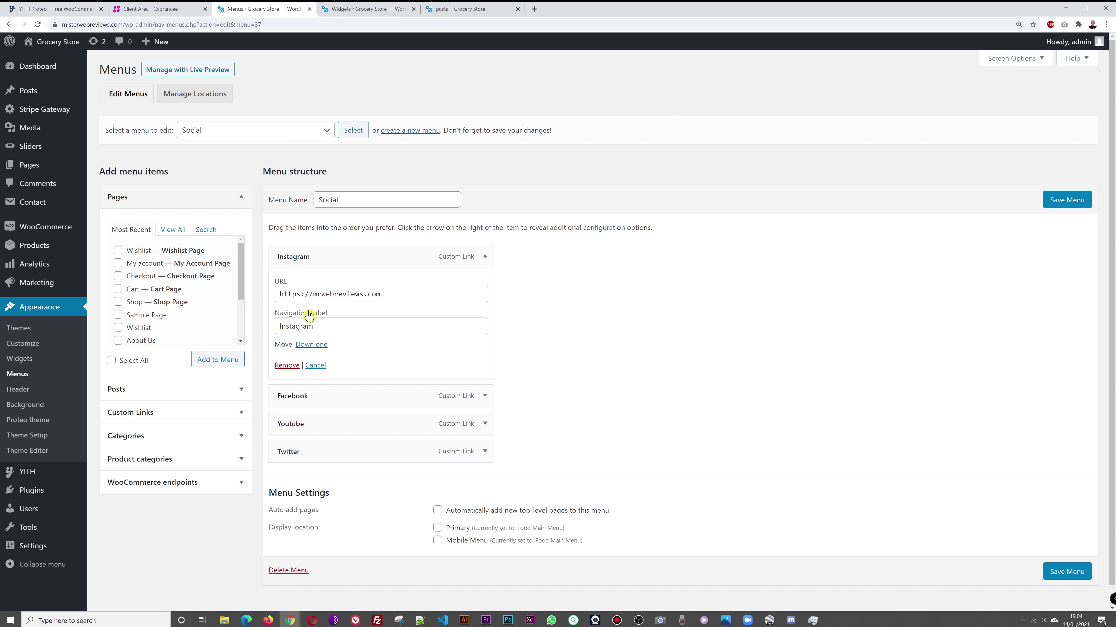
click(1050, 205)
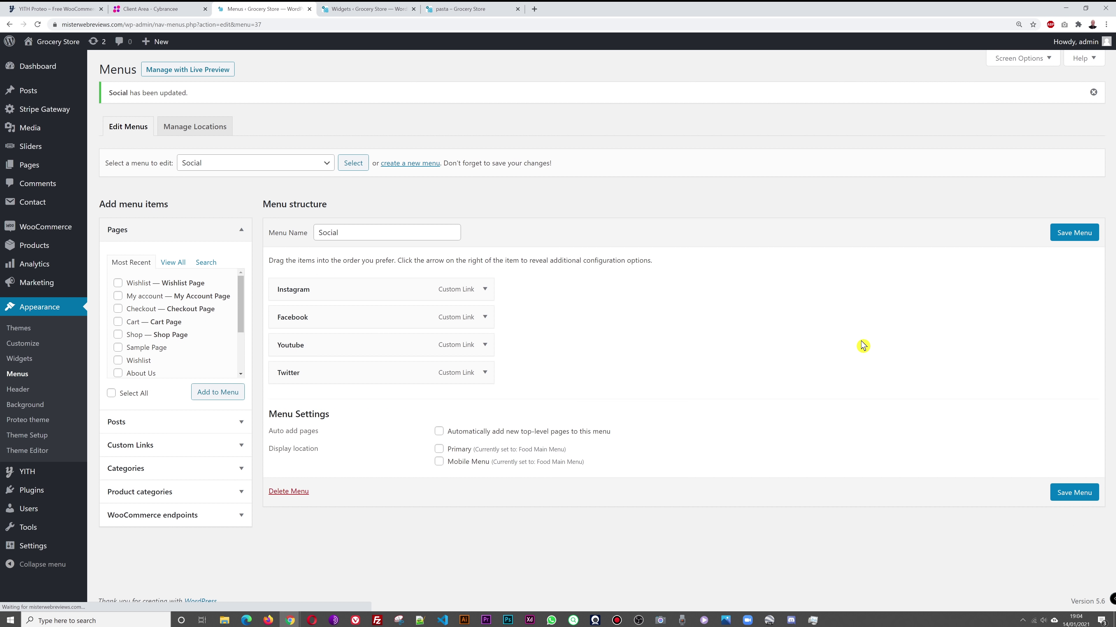
click(485, 289)
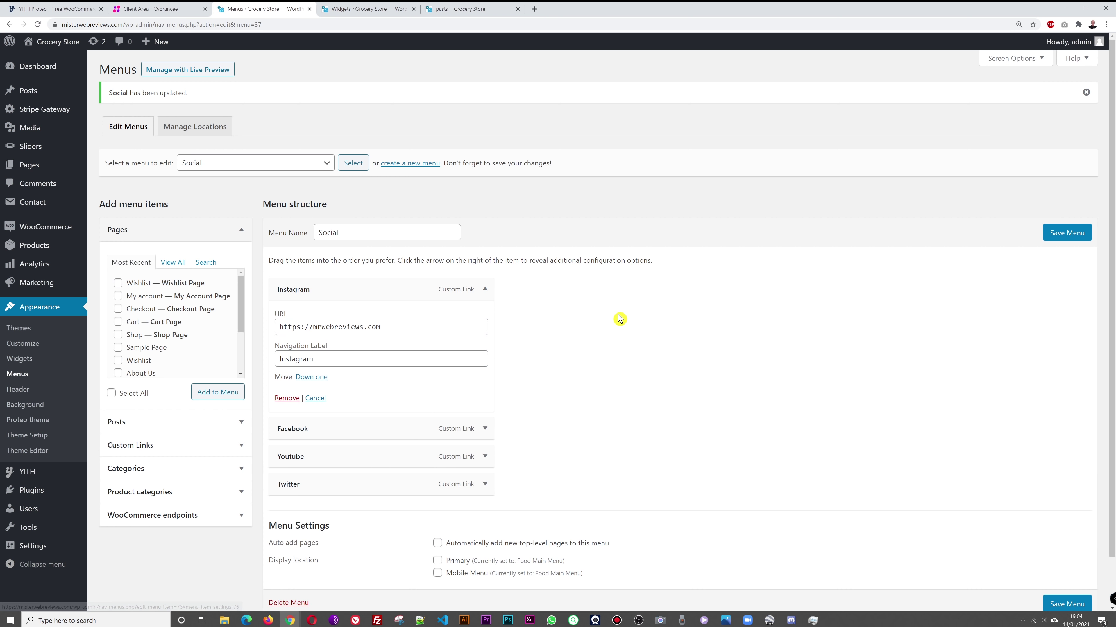
Step: Reload the pasta page, confirm the footer's Instagram link opens mrwebreviews.com, then return and click HOME
click(369, 9)
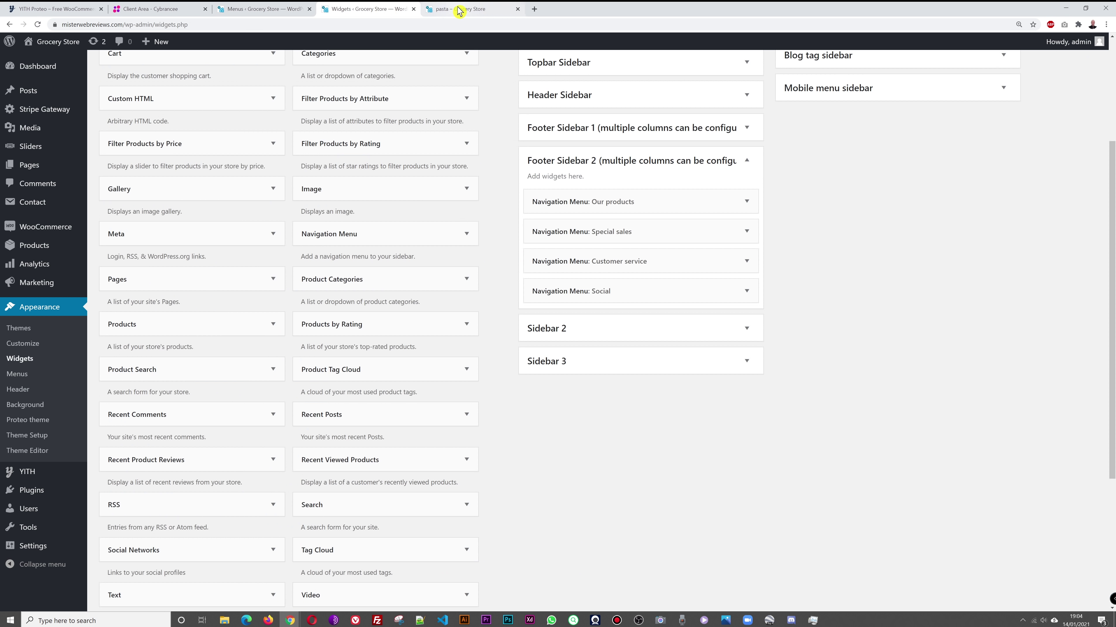
click(461, 9)
key(F5)
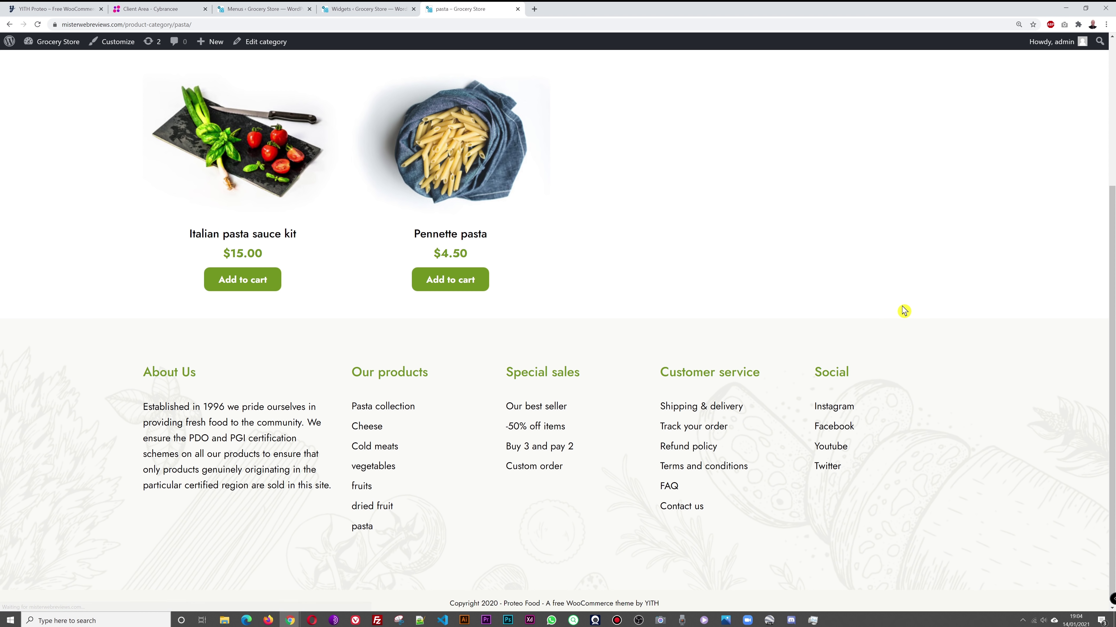
click(841, 413)
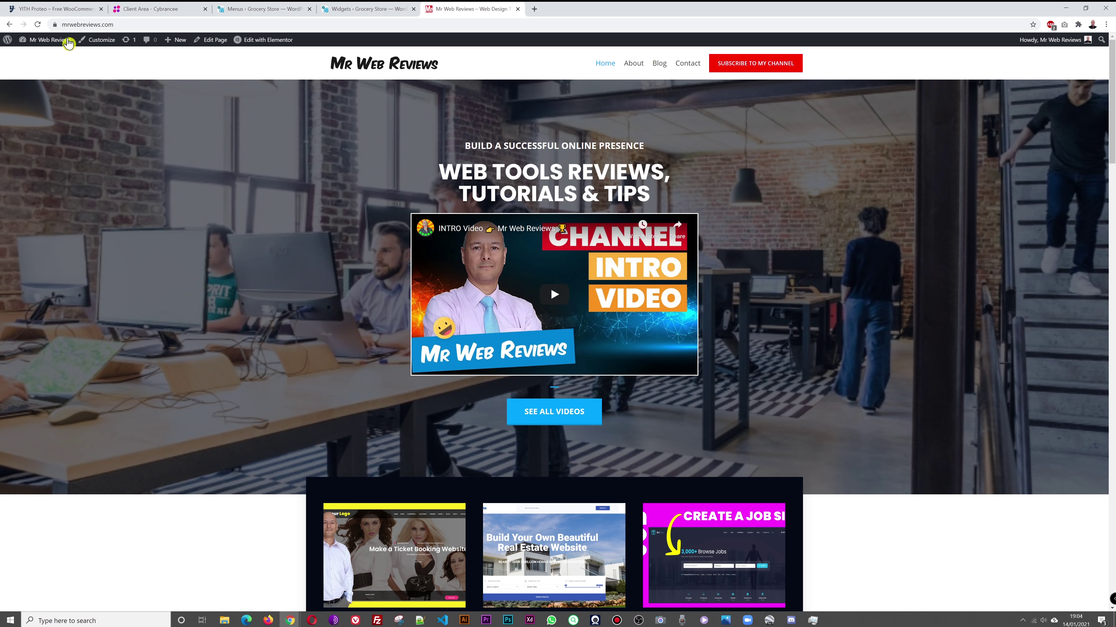
click(9, 24)
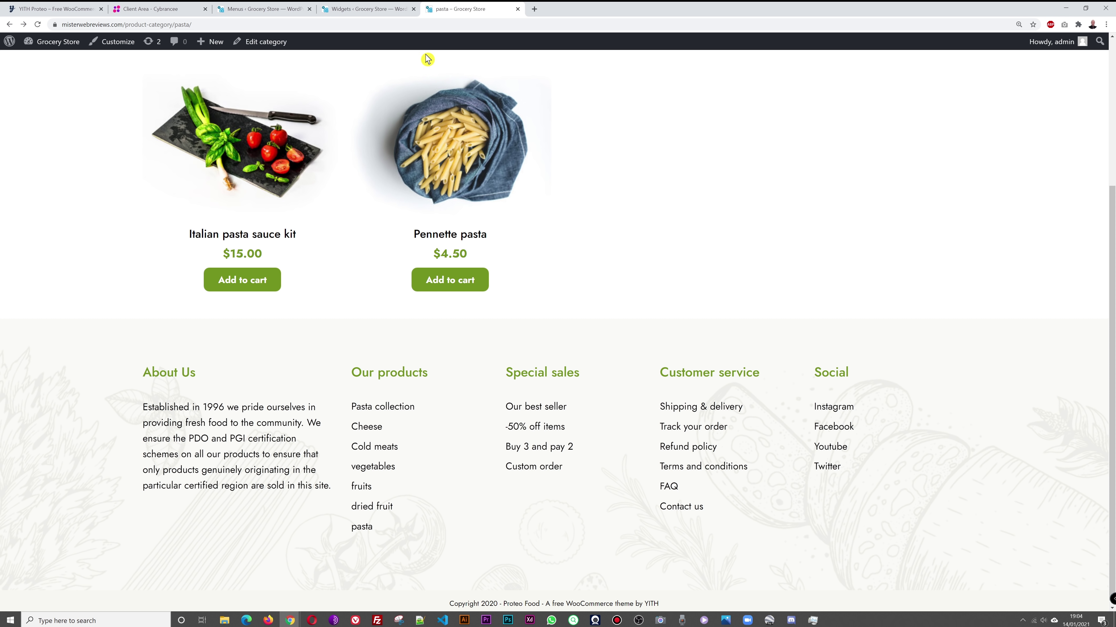
scroll(969, 421, up, 5)
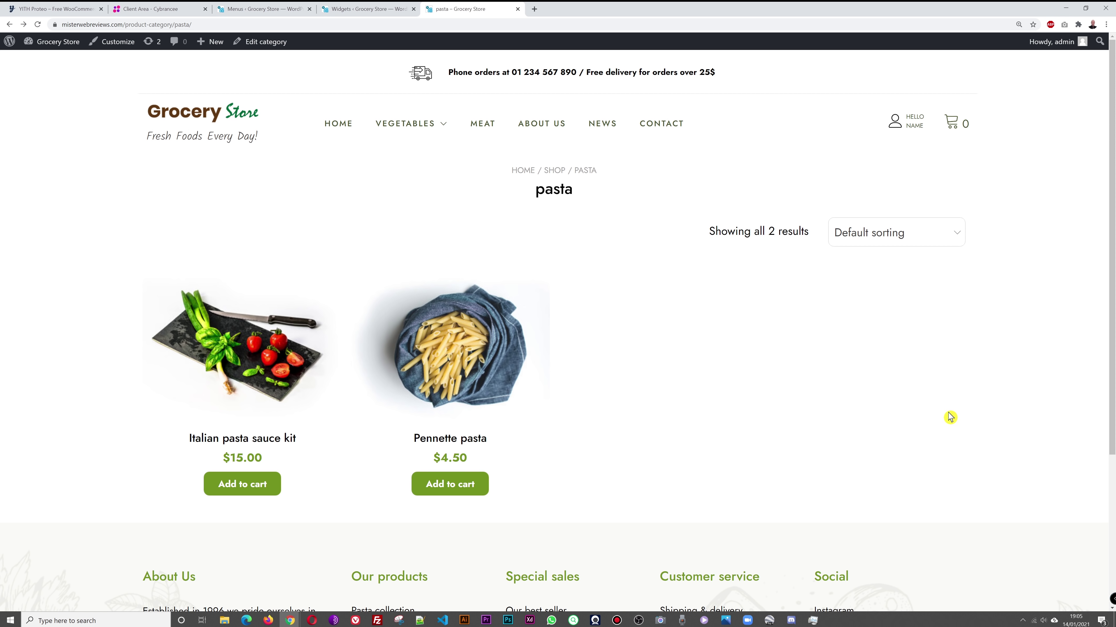
click(337, 124)
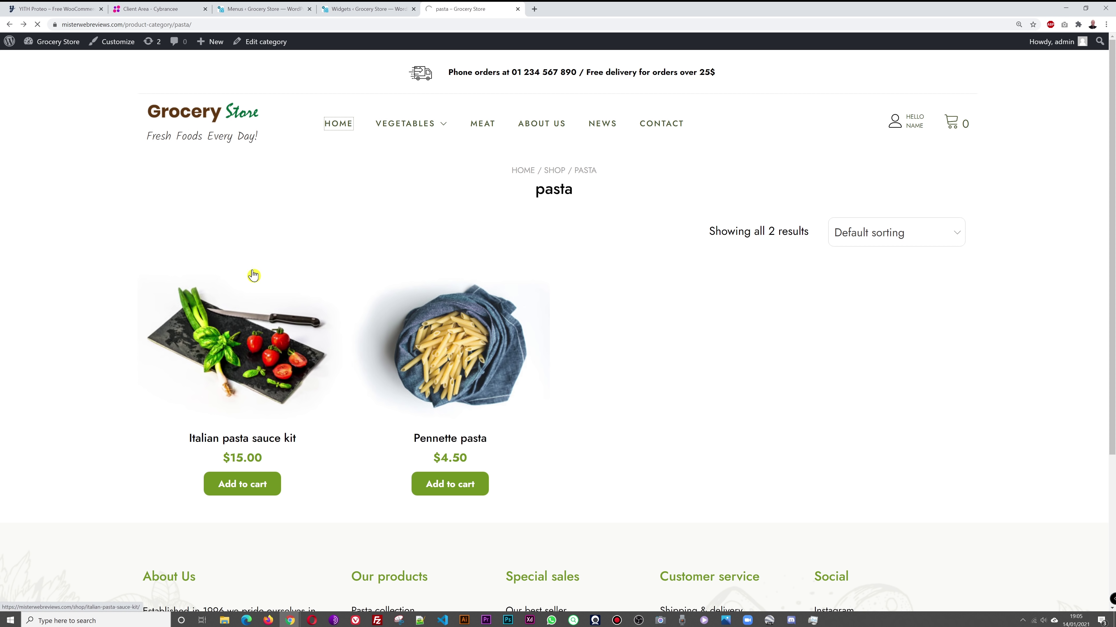